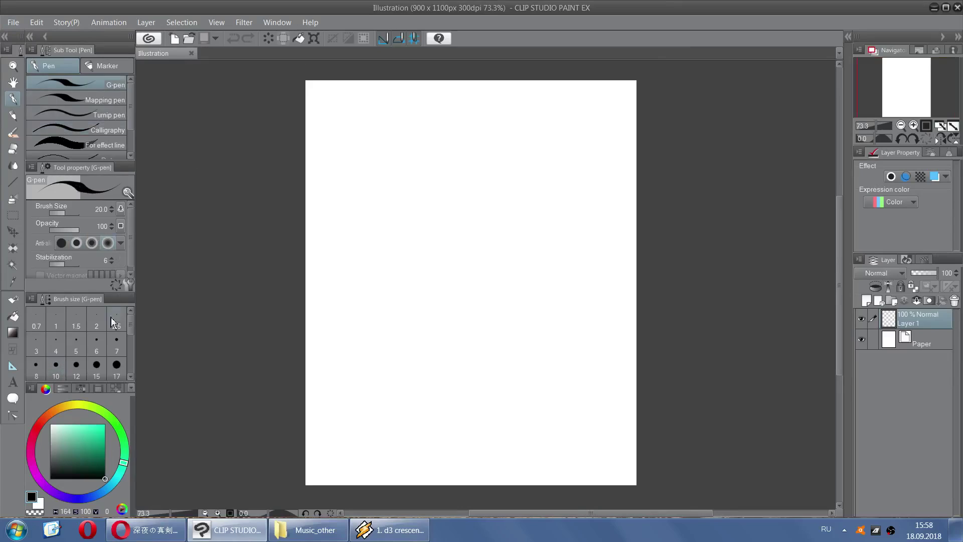
# Set the G-pen size to 50 and sketch the figure's lower outline: a long upper arc, two converging lower contours and an inner curve
pyautogui.click(116, 365)
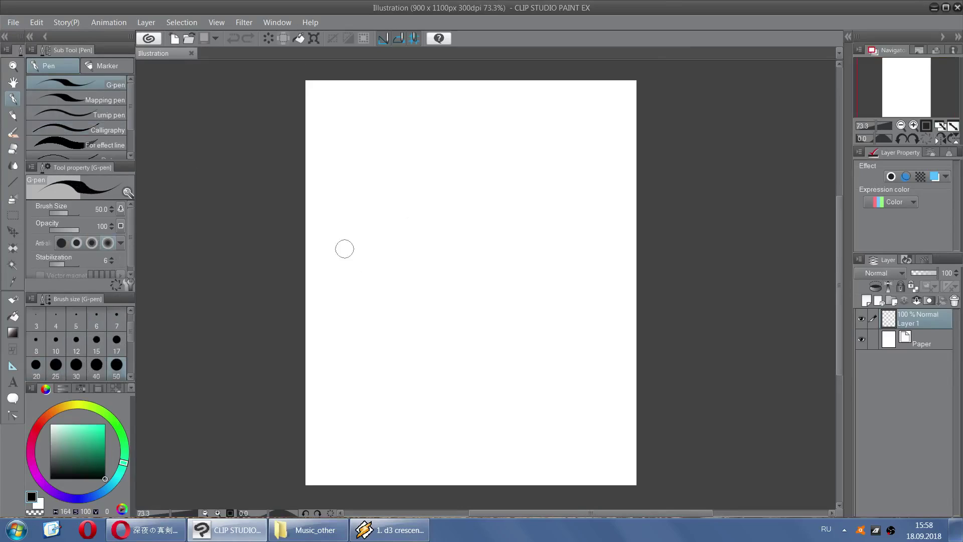
pyautogui.moveTo(479, 204); pyautogui.dragTo(492, 190)
pyautogui.moveTo(457, 237)
pyautogui.mouseDown()
pyautogui.moveTo(390, 351)
pyautogui.moveTo(487, 223)
pyautogui.mouseUp()
pyautogui.hotkey('ctrl', 'z')
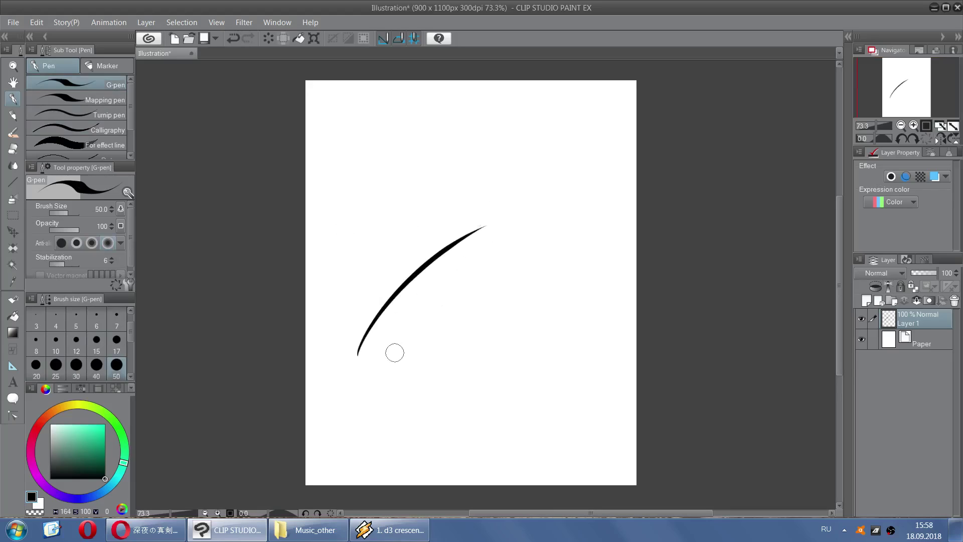
pyautogui.moveTo(359, 354); pyautogui.dragTo(453, 359)
pyautogui.hotkey('ctrl', 'z')
pyautogui.moveTo(359, 353); pyautogui.dragTo(469, 430)
pyautogui.moveTo(439, 335)
pyautogui.mouseDown()
pyautogui.moveTo(553, 348)
pyautogui.moveTo(481, 431)
pyautogui.mouseUp()
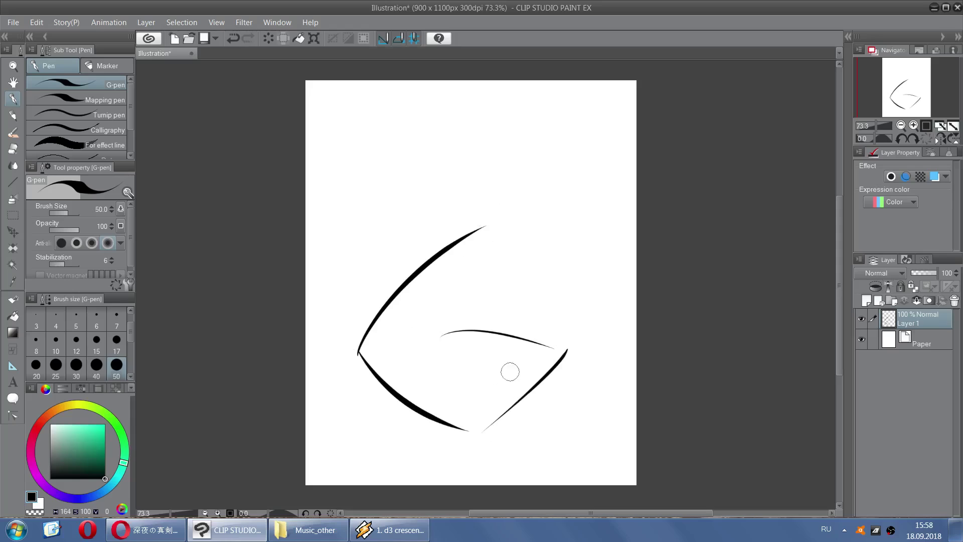
# Sketch the waist and far side with curved strokes above the lower outline, plus a short inner diagonal
pyautogui.moveTo(438, 337); pyautogui.dragTo(518, 314)
pyautogui.moveTo(478, 223)
pyautogui.mouseDown()
pyautogui.moveTo(547, 197)
pyautogui.moveTo(522, 286)
pyautogui.mouseUp()
pyautogui.moveTo(540, 255); pyautogui.dragTo(584, 340)
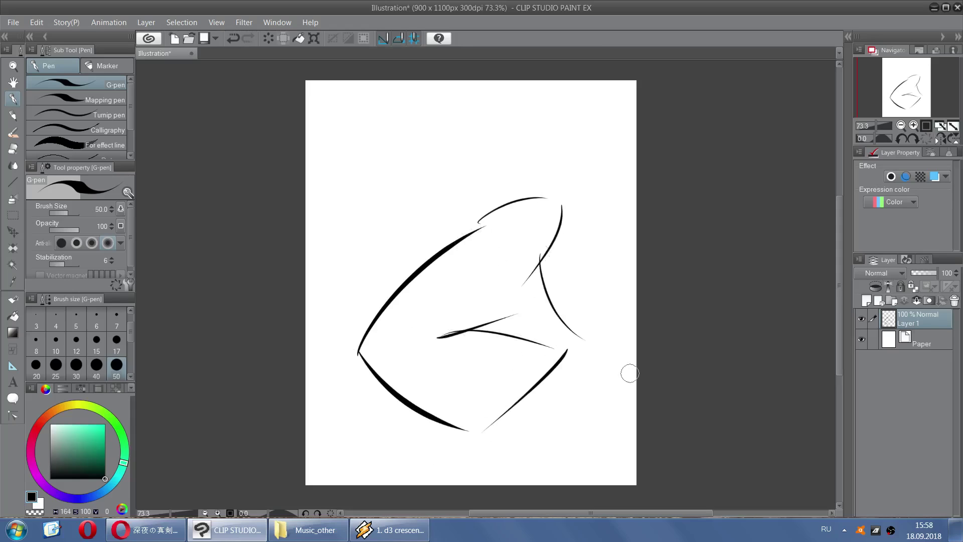
pyautogui.moveTo(492, 224); pyautogui.dragTo(390, 167)
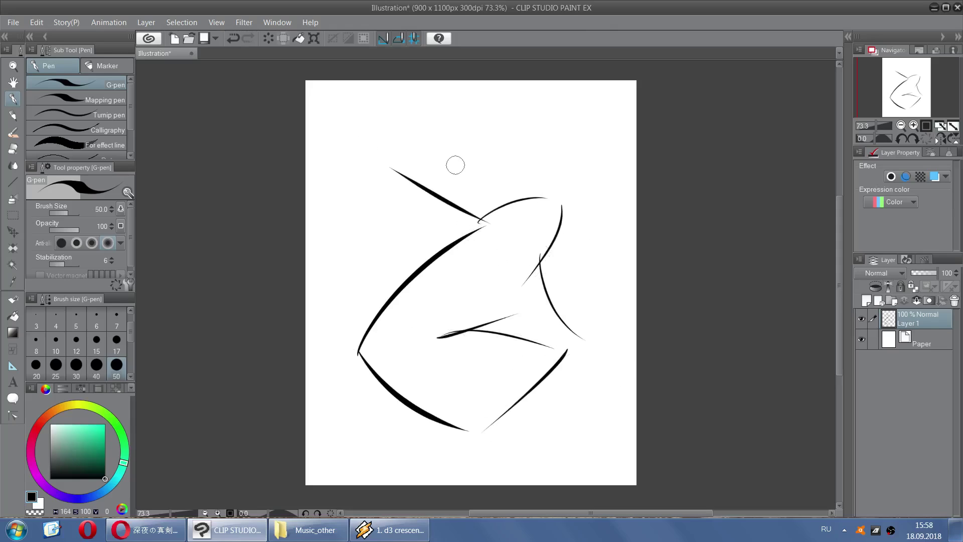
pyautogui.hotkey('ctrl', 'z')
pyautogui.moveTo(422, 140); pyautogui.dragTo(541, 191)
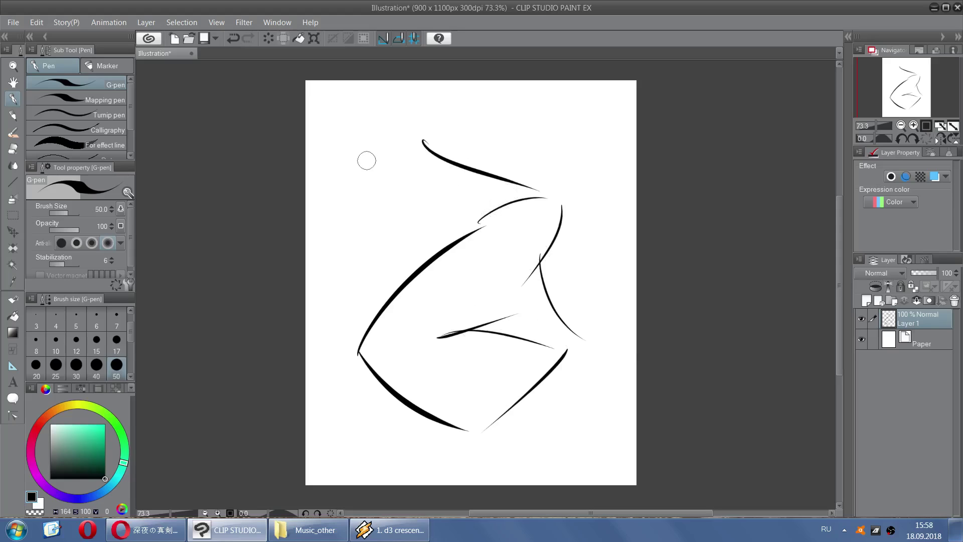
pyautogui.moveTo(355, 163); pyautogui.dragTo(376, 230)
pyautogui.hotkey('ctrl', 'z')
pyautogui.moveTo(362, 165); pyautogui.dragTo(443, 237)
pyautogui.hotkey('ctrl', 'z')
pyautogui.hotkey('ctrl', 'z')
# Sketch the upper-body contours above the waist, with two upward-pointing peaks and curves sweeping down to the torso's sides
pyautogui.moveTo(455, 115); pyautogui.dragTo(510, 174)
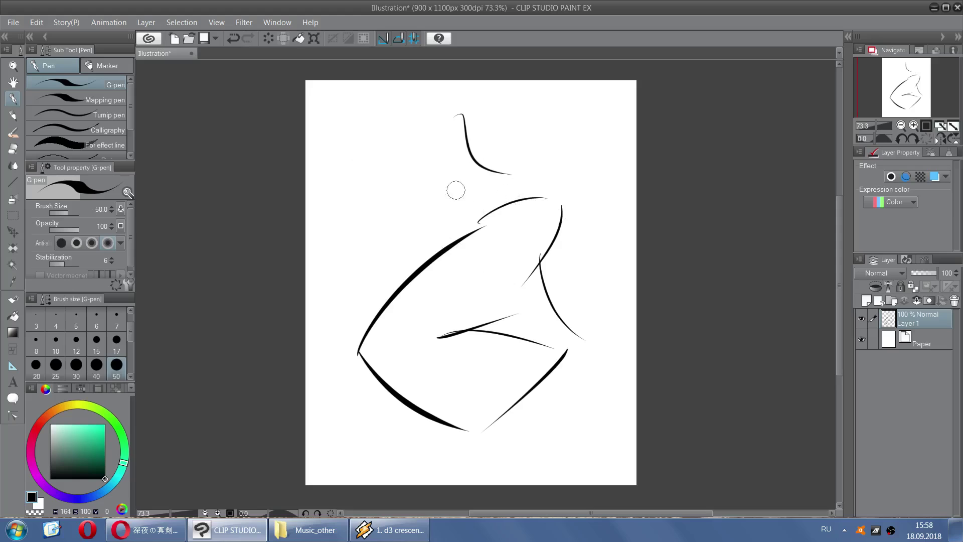
pyautogui.moveTo(355, 126)
pyautogui.mouseDown()
pyautogui.moveTo(411, 200)
pyautogui.moveTo(466, 221)
pyautogui.moveTo(406, 162)
pyautogui.moveTo(439, 166)
pyautogui.moveTo(418, 168)
pyautogui.mouseUp()
pyautogui.hotkey('ctrl', 'z')
pyautogui.moveTo(421, 168)
pyautogui.mouseDown()
pyautogui.moveTo(437, 106)
pyautogui.moveTo(480, 165)
pyautogui.moveTo(567, 197)
pyautogui.mouseUp()
pyautogui.hotkey('ctrl', 'z')
pyautogui.moveTo(491, 169); pyautogui.dragTo(560, 204)
pyautogui.hotkey('ctrl', 'z')
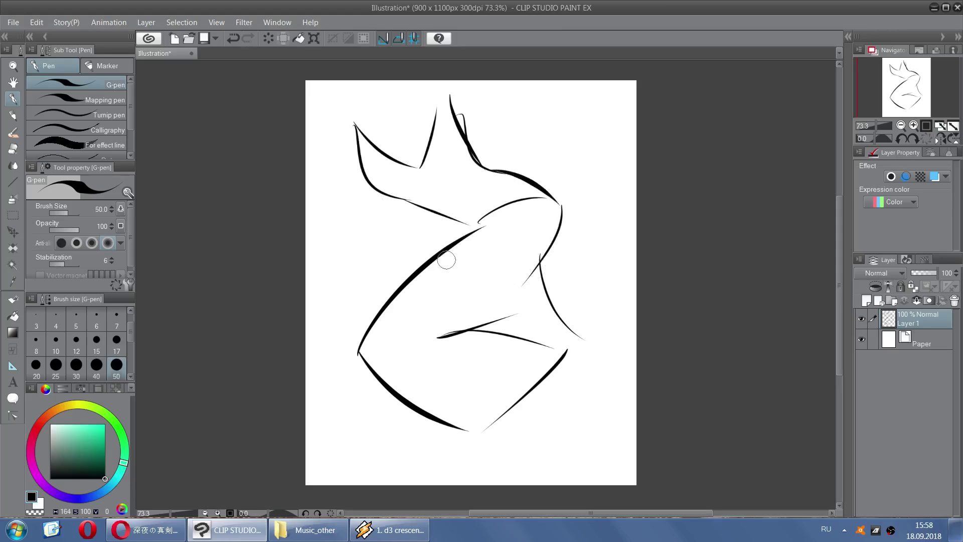
# Sketch the near thigh over the lower body with a long diagonal stroke and a thick rounded arc sloping down to the knee
pyautogui.moveTo(402, 236)
pyautogui.mouseDown()
pyautogui.moveTo(440, 340)
pyautogui.moveTo(477, 399)
pyautogui.mouseUp()
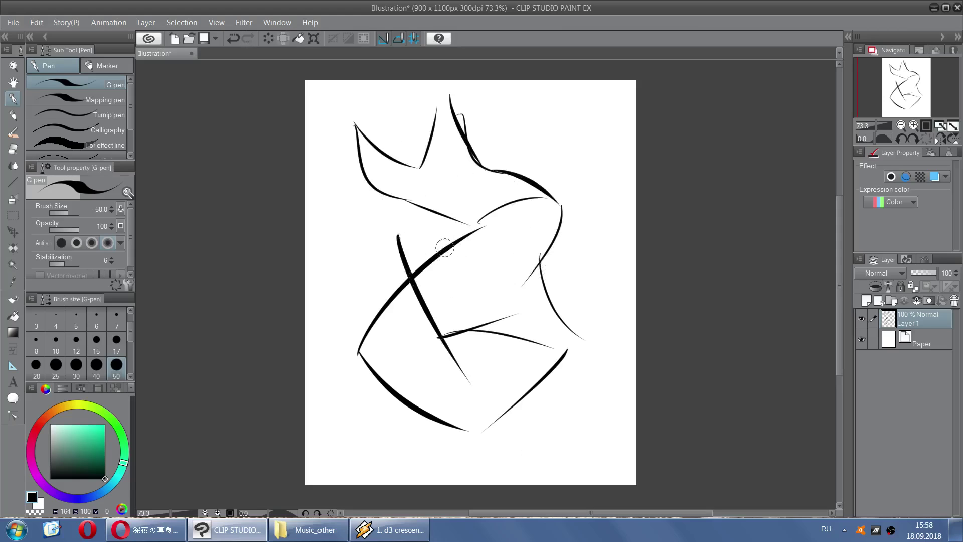
pyautogui.hotkey('ctrl', 'z')
pyautogui.moveTo(400, 240); pyautogui.dragTo(479, 403)
pyautogui.moveTo(419, 225); pyautogui.dragTo(548, 371)
pyautogui.hotkey('ctrl', 'z')
pyautogui.moveTo(433, 234); pyautogui.dragTo(554, 336)
# Add the inner leg curves between the thigh contours and thicken the line toward the knee
pyautogui.moveTo(471, 399)
pyautogui.mouseDown()
pyautogui.moveTo(527, 329)
pyautogui.moveTo(494, 302)
pyautogui.mouseUp()
pyautogui.hotkey('ctrl', 'z')
pyautogui.moveTo(501, 398)
pyautogui.mouseDown()
pyautogui.moveTo(489, 264)
pyautogui.moveTo(583, 397)
pyautogui.mouseUp()
pyautogui.hotkey('ctrl', 'z')
pyautogui.moveTo(479, 265); pyautogui.dragTo(553, 360)
pyautogui.moveTo(389, 244); pyautogui.dragTo(456, 246)
pyautogui.hotkey('ctrl', 'z')
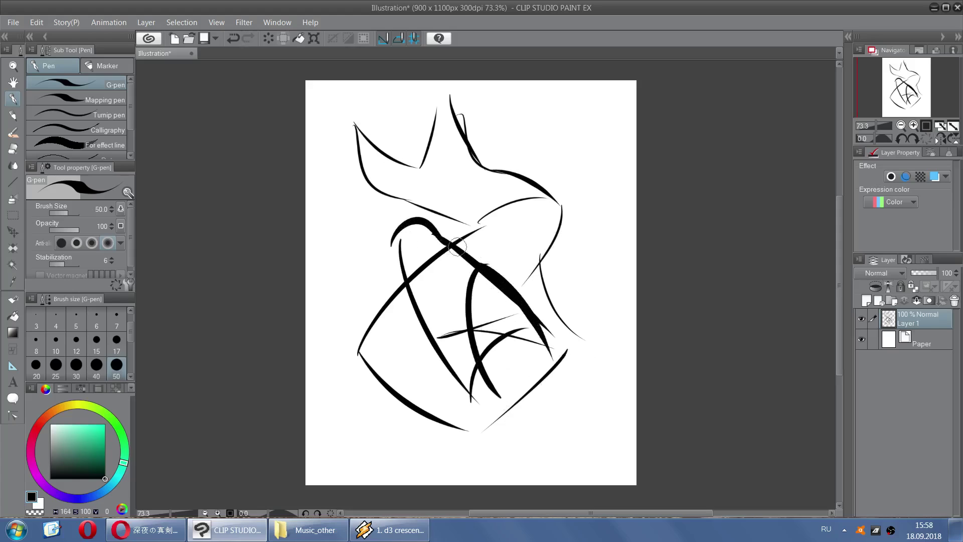
# Enlarge the canvas to 1622 x 1437 px by extending it above and on both sides of the sketch
pyautogui.scroll(-1, 437, 391)
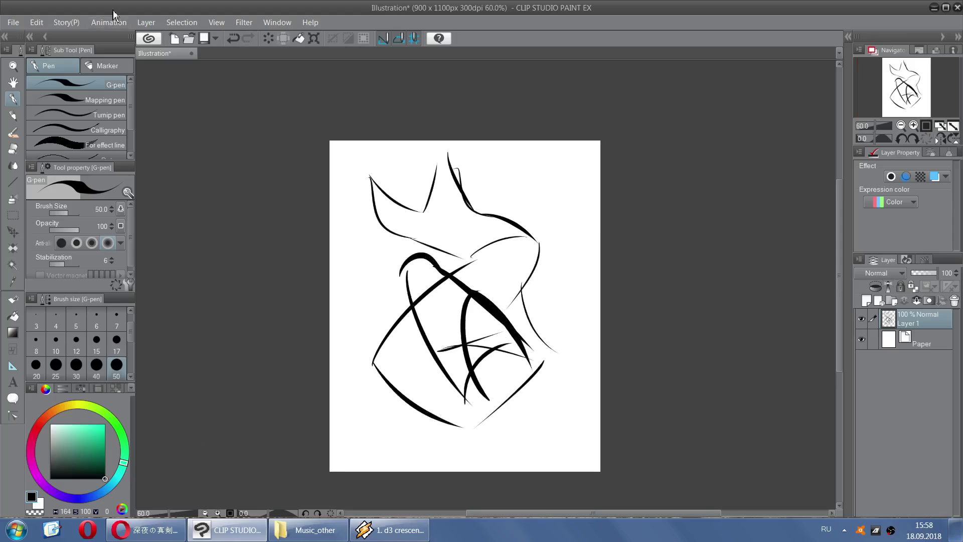
pyautogui.click(15, 22)
pyautogui.click(145, 279)
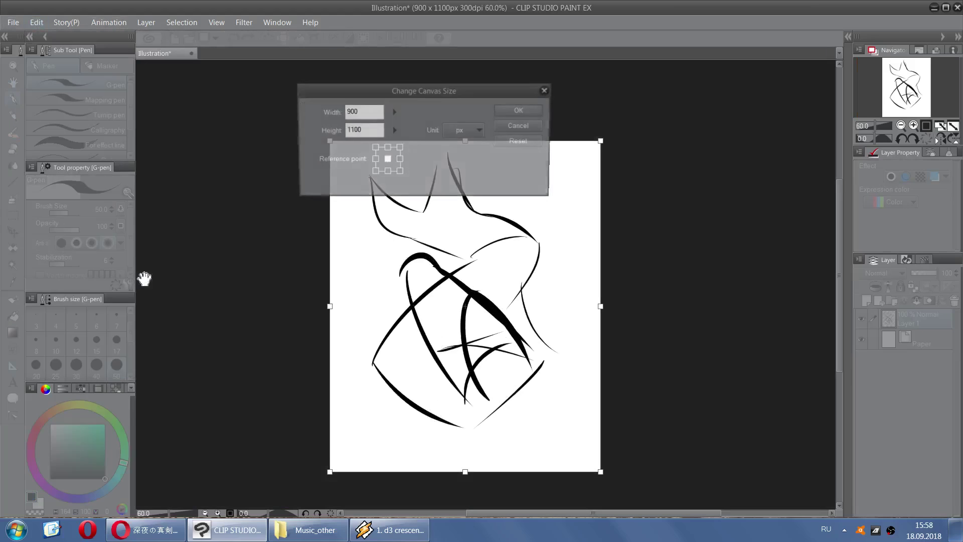
pyautogui.scroll(-4, 393, 396)
pyautogui.moveTo(360, 372); pyautogui.dragTo(328, 372)
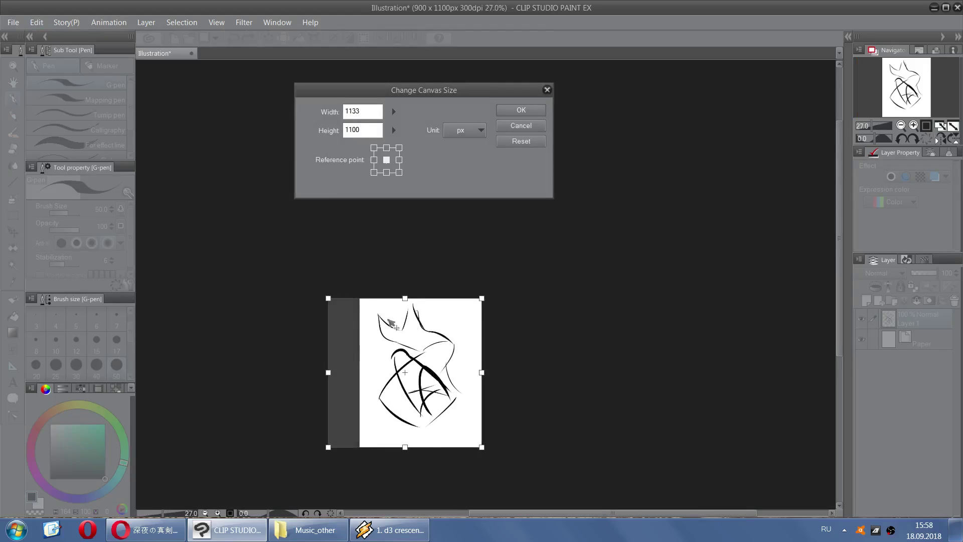
pyautogui.moveTo(404, 298); pyautogui.dragTo(405, 252)
pyautogui.moveTo(482, 350); pyautogui.dragTo(548, 350)
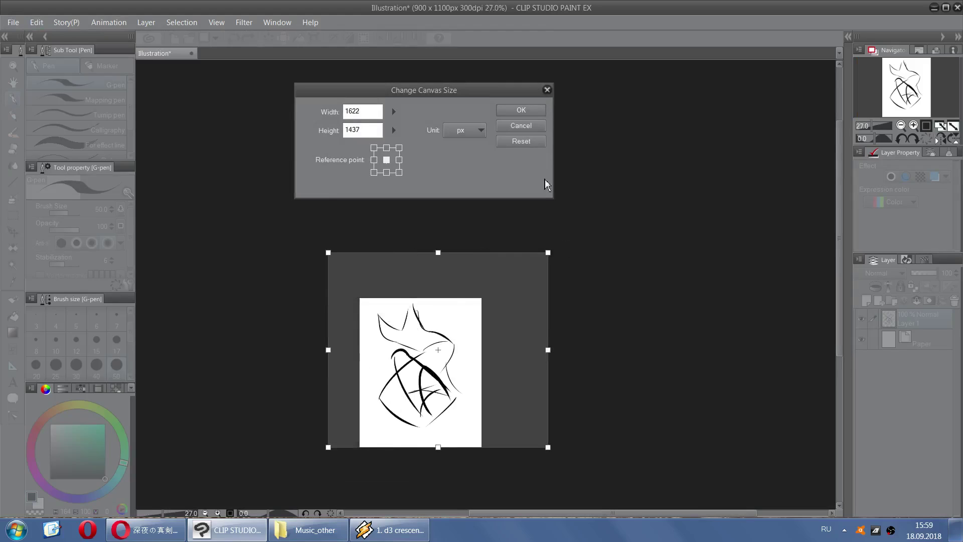
pyautogui.click(527, 112)
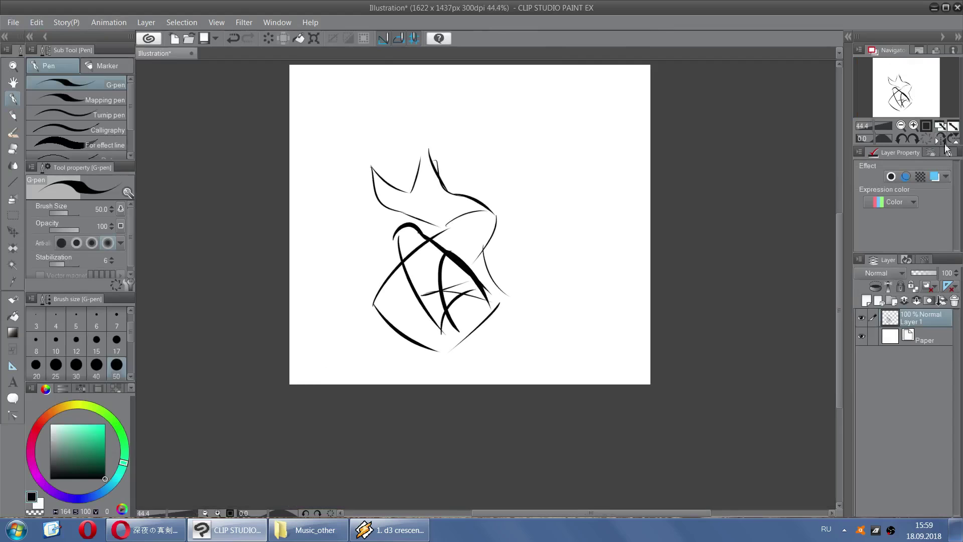
# Flip the canvas view horizontally and sketch the knee and a narrow lower leg below the thigh
pyautogui.click(940, 141)
pyautogui.scroll(1, 560, 287)
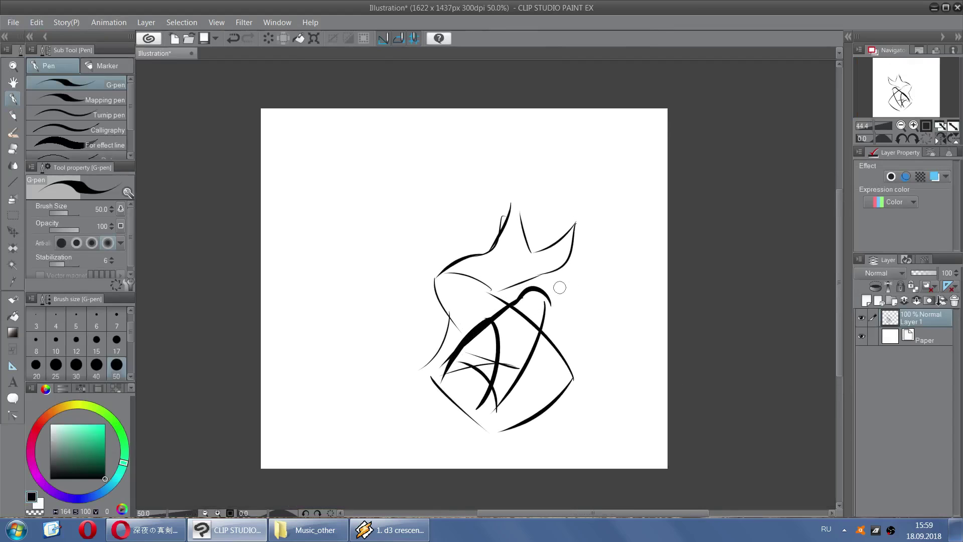
pyautogui.moveTo(445, 375)
pyautogui.mouseDown()
pyautogui.moveTo(440, 404)
pyautogui.moveTo(443, 382)
pyautogui.moveTo(476, 412)
pyautogui.moveTo(446, 428)
pyautogui.moveTo(454, 417)
pyautogui.moveTo(447, 441)
pyautogui.moveTo(464, 418)
pyautogui.mouseUp()
pyautogui.hotkey('ctrl', 'z')
pyautogui.hotkey('ctrl', 'z')
pyautogui.hotkey('ctrl', 'z')
pyautogui.hotkey('ctrl', 'z')
pyautogui.hotkey('ctrl', 'z')
pyautogui.hotkey('ctrl', 'z')
pyautogui.hotkey('ctrl', 'z')
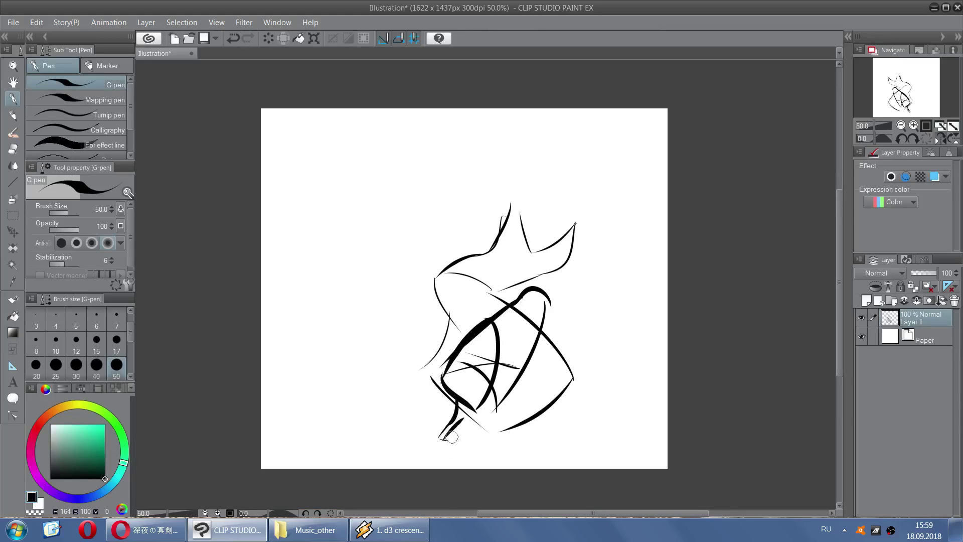
# Reinforce the inner thigh curve and add a small stroke where the leg lines cross
pyautogui.moveTo(493, 324); pyautogui.dragTo(493, 393)
pyautogui.hotkey('ctrl', 'z')
pyautogui.hotkey('ctrl', 'z')
pyautogui.moveTo(493, 323)
pyautogui.mouseDown()
pyautogui.moveTo(492, 402)
pyautogui.moveTo(477, 389)
pyautogui.moveTo(467, 347)
pyautogui.mouseUp()
pyautogui.hotkey('ctrl', 'z')
pyautogui.moveTo(445, 386); pyautogui.dragTo(471, 345)
pyautogui.press('b')
pyautogui.hotkey('ctrl', 'z')
pyautogui.press('e')
pyautogui.scroll(1, 540, 252)
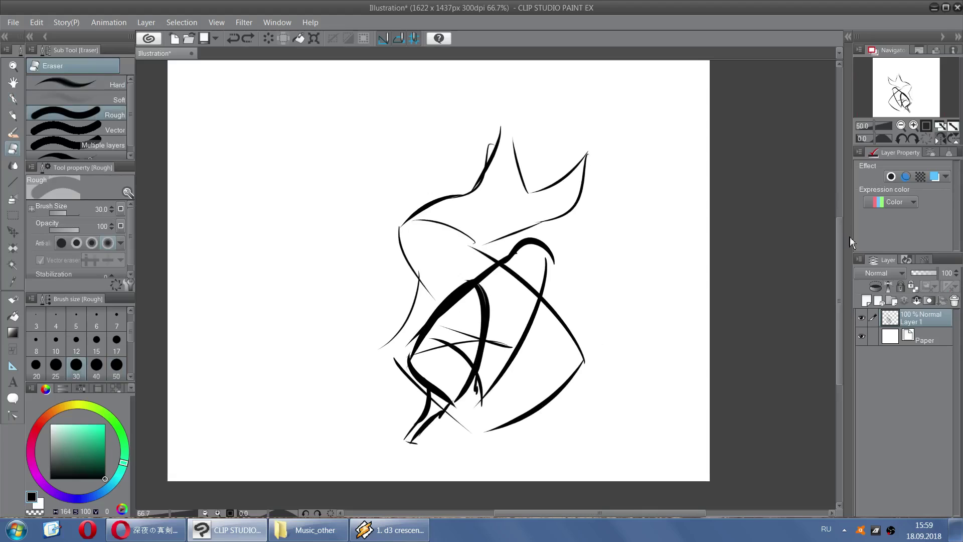
pyautogui.click(906, 259)
pyautogui.click(883, 261)
pyautogui.press('b')
pyautogui.moveTo(401, 301)
pyautogui.mouseDown()
pyautogui.moveTo(402, 342)
pyautogui.moveTo(377, 372)
pyautogui.moveTo(432, 292)
pyautogui.moveTo(389, 372)
pyautogui.mouseUp()
pyautogui.hotkey('ctrl', 'z')
# Erase the stray curve running down and outward beside the waist, and return to the G-pen
pyautogui.press('e')
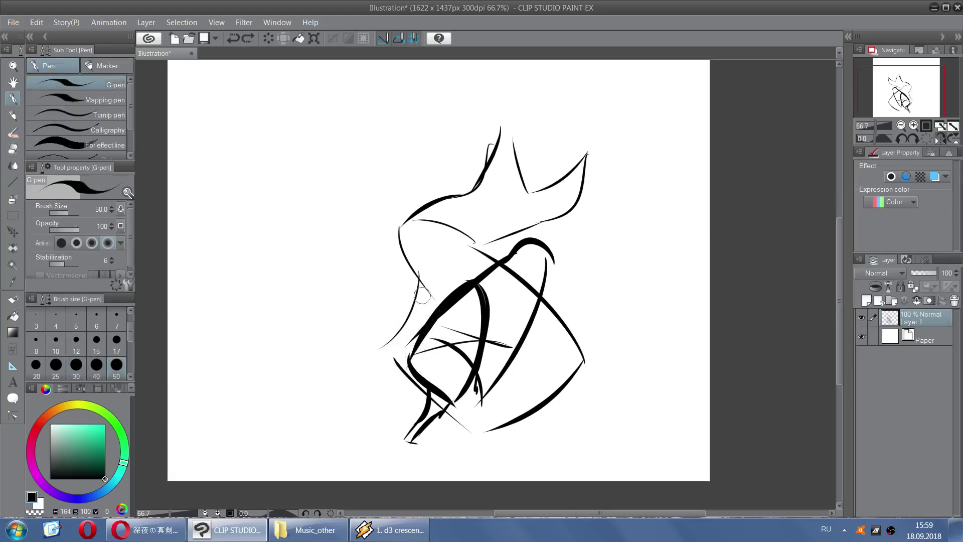
pyautogui.press('b')
pyautogui.press('p')
pyautogui.hotkey('ctrl', 'z')
# Draw the hip line across the top of the thigh and a thick outer thigh contour curving down from it
pyautogui.moveTo(471, 244); pyautogui.dragTo(569, 269)
pyautogui.hotkey('ctrl', 'z')
pyautogui.moveTo(456, 238); pyautogui.dragTo(599, 283)
pyautogui.hotkey('ctrl', 'z')
pyautogui.moveTo(467, 242)
pyautogui.mouseDown()
pyautogui.moveTo(501, 257)
pyautogui.moveTo(547, 258)
pyautogui.mouseUp()
pyautogui.hotkey('ctrl', 'z')
pyautogui.moveTo(472, 248)
pyautogui.mouseDown()
pyautogui.moveTo(577, 269)
pyautogui.moveTo(482, 378)
pyautogui.mouseUp()
pyautogui.hotkey('ctrl', 'z')
pyautogui.hotkey('ctrl', 'z')
pyautogui.hotkey('ctrl', 'z')
pyautogui.moveTo(579, 264); pyautogui.dragTo(487, 389)
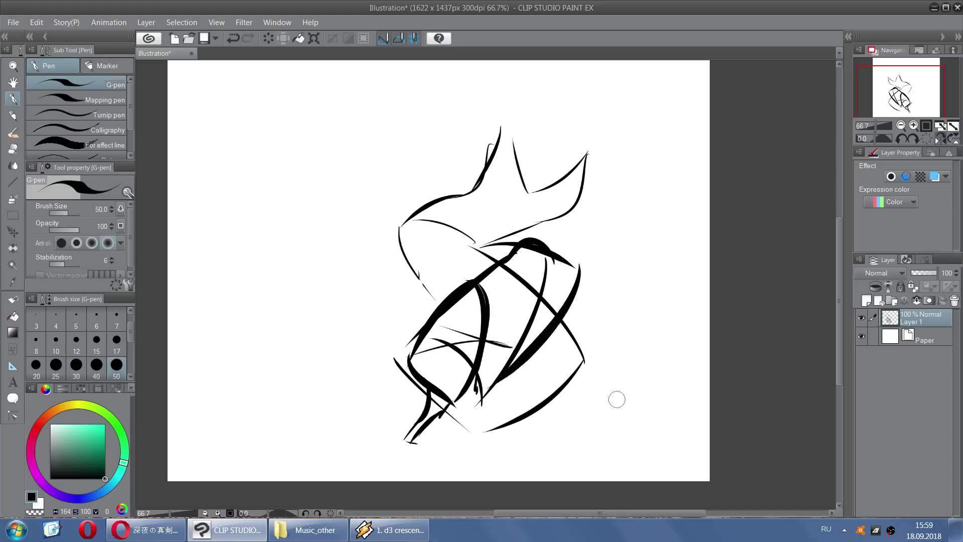
# Flip the view back horizontally and redraw the outer thigh contour as a thinner curve
pyautogui.click(942, 140)
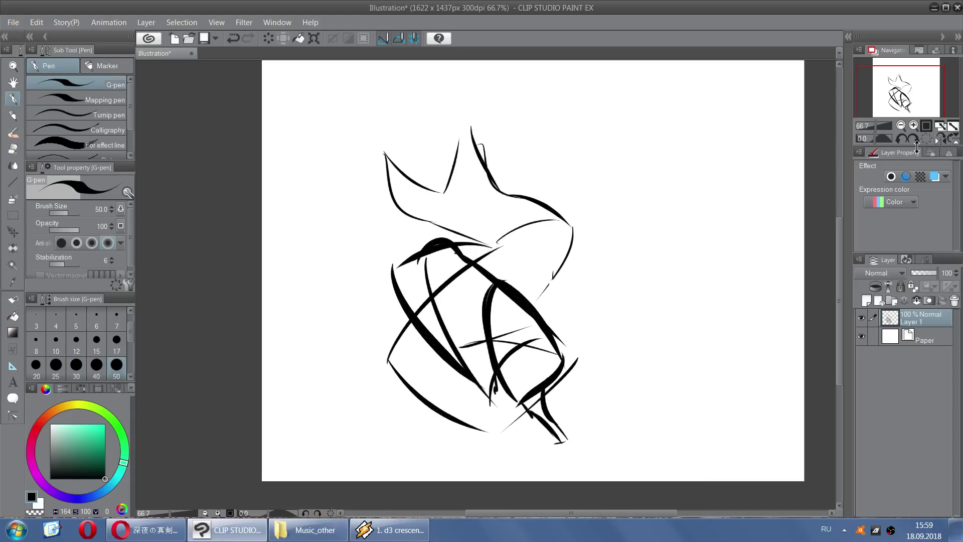
pyautogui.hotkey('ctrl', 'z')
pyautogui.moveTo(400, 268); pyautogui.dragTo(484, 403)
pyautogui.hotkey('ctrl', 'z')
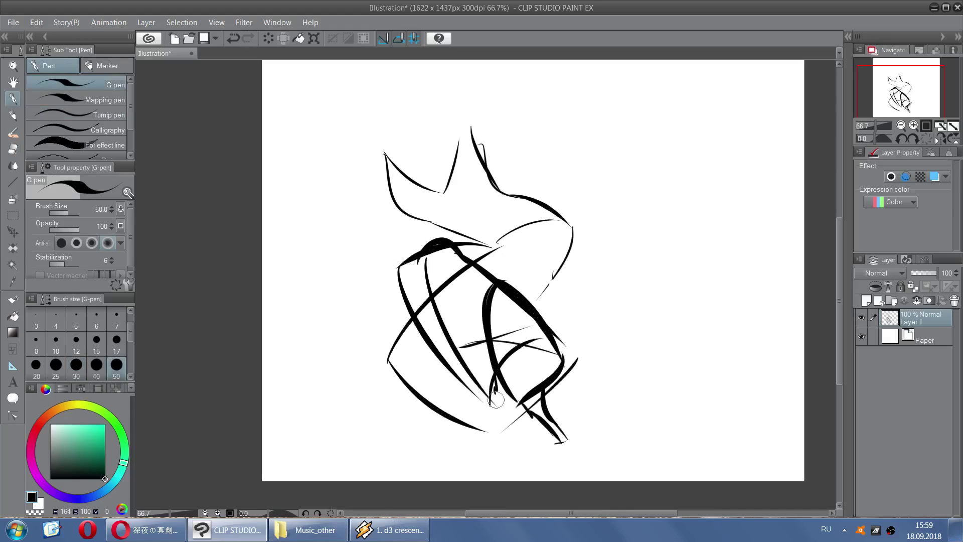
pyautogui.rightClick(421, 239)
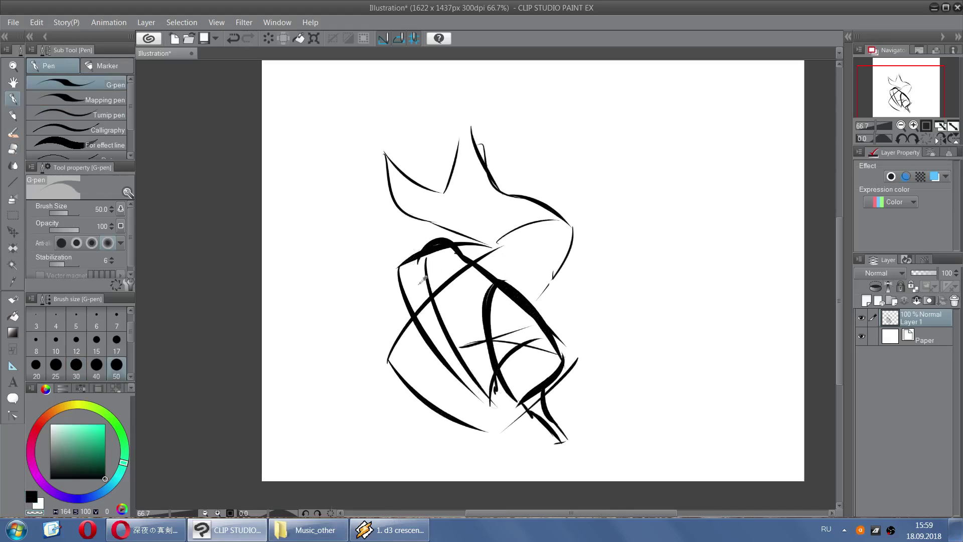
pyautogui.keyDown('alt'); pyautogui.click(443, 242); pyautogui.keyUp('alt')
pyautogui.moveTo(416, 290); pyautogui.dragTo(433, 254)
pyautogui.hotkey('ctrl', 'z')
pyautogui.hotkey('ctrl', 'z')
pyautogui.moveTo(472, 101); pyautogui.dragTo(531, 186)
pyautogui.hotkey('ctrl', 'z')
# Draw one arm as a long diagonal stroke away from the shoulder and the other as a near-vertical stroke down to the hip
pyautogui.moveTo(474, 103); pyautogui.dragTo(606, 211)
pyautogui.moveTo(384, 158); pyautogui.dragTo(389, 254)
pyautogui.hotkey('ctrl', 'z')
pyautogui.moveTo(383, 136)
pyautogui.mouseDown()
pyautogui.moveTo(388, 253)
pyautogui.moveTo(444, 232)
pyautogui.mouseUp()
pyautogui.hotkey('ctrl', 'z')
pyautogui.hotkey('ctrl', 'z')
pyautogui.moveTo(392, 257); pyautogui.dragTo(382, 147)
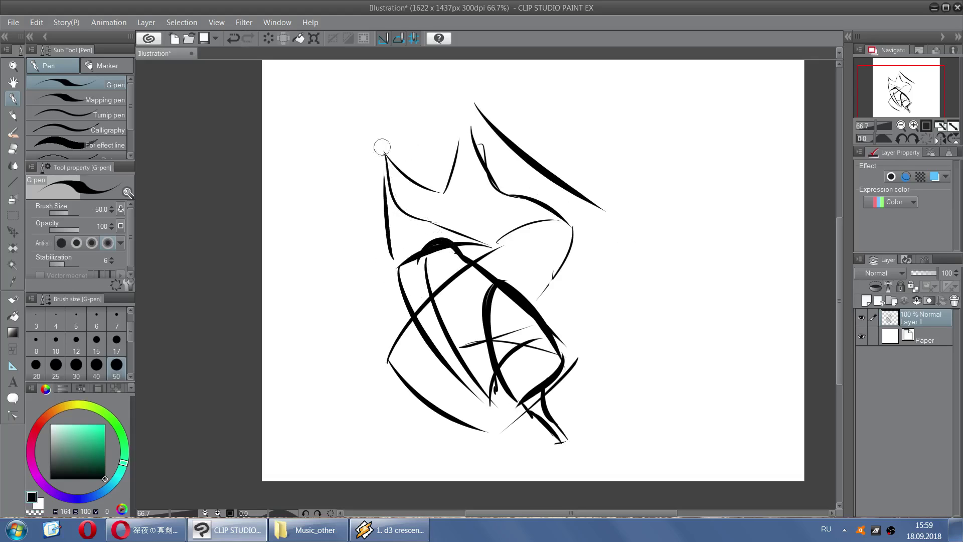
# Sketch the hand with short slanted strokes at the end of the outstretched arm
pyautogui.moveTo(594, 212); pyautogui.dragTo(643, 201)
pyautogui.moveTo(600, 228); pyautogui.dragTo(644, 207)
pyautogui.hotkey('ctrl', 'z')
pyautogui.moveTo(585, 213); pyautogui.dragTo(630, 214)
pyautogui.hotkey('ctrl', 'z')
pyautogui.hotkey('ctrl', 'z')
# Add the second contour of the lowered arm and draw the shoulder line up to the neck
pyautogui.moveTo(390, 245)
pyautogui.mouseDown()
pyautogui.moveTo(376, 143)
pyautogui.moveTo(384, 173)
pyautogui.moveTo(388, 126)
pyautogui.moveTo(401, 119)
pyautogui.mouseUp()
pyautogui.hotkey('ctrl', 'z')
pyautogui.hotkey('ctrl', 'z')
pyautogui.moveTo(385, 156)
pyautogui.mouseDown()
pyautogui.moveTo(414, 123)
pyautogui.moveTo(470, 107)
pyautogui.mouseUp()
pyautogui.hotkey('ctrl', 'z')
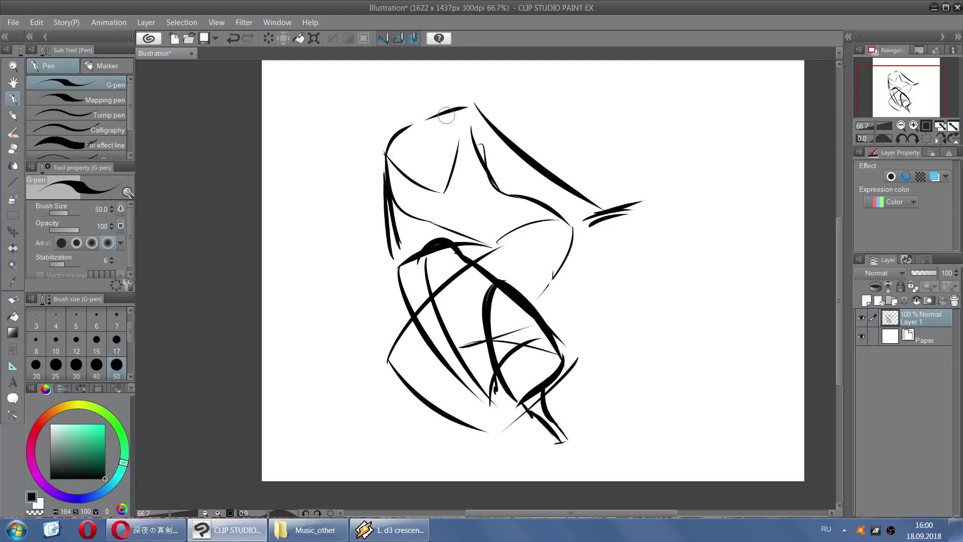
# Sketch the head above the shoulders with a rounded hair outline, a face curve and neck lines
pyautogui.scroll(-5, 484, 297)
pyautogui.scroll(1, 479, 206)
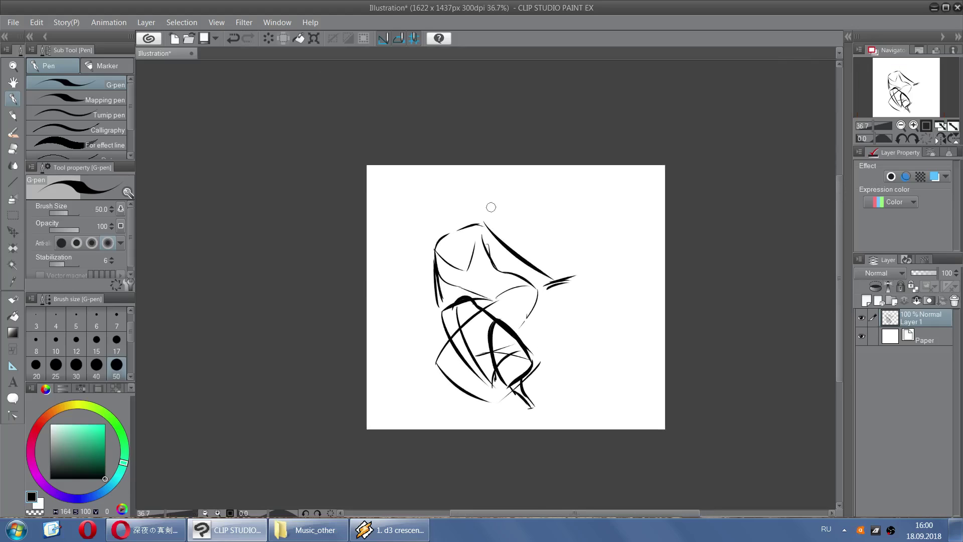
pyautogui.moveTo(430, 241)
pyautogui.mouseDown()
pyautogui.moveTo(462, 183)
pyautogui.moveTo(482, 227)
pyautogui.moveTo(446, 228)
pyautogui.mouseUp()
pyautogui.hotkey('ctrl', 'z')
pyautogui.hotkey('ctrl', 'z')
pyautogui.hotkey('ctrl', 'z')
pyautogui.moveTo(516, 369)
pyautogui.mouseDown()
pyautogui.moveTo(568, 386)
pyautogui.moveTo(549, 414)
pyautogui.mouseUp()
pyautogui.hotkey('ctrl', 'z')
pyautogui.moveTo(483, 402); pyautogui.dragTo(548, 416)
pyautogui.hotkey('ctrl', 'z')
pyautogui.moveTo(487, 394)
pyautogui.mouseDown()
pyautogui.moveTo(535, 414)
pyautogui.moveTo(572, 378)
pyautogui.mouseUp()
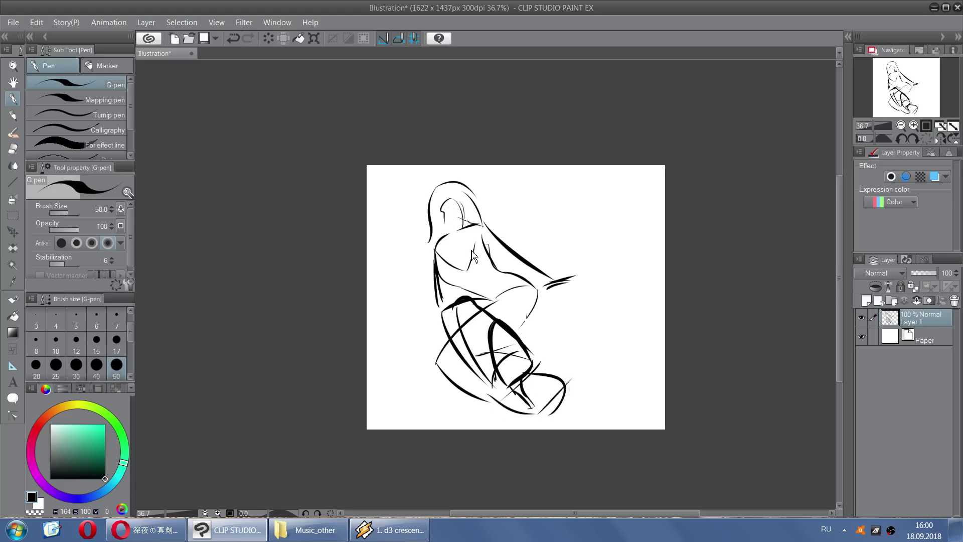
pyautogui.hotkey('ctrl', 'z')
pyautogui.hotkey('ctrl', 'z')
pyautogui.hotkey('ctrl', 'z')
# Erase the pointed corner of the figure's lower outline beside the thigh and redraw it as a rounded curve
pyautogui.press('e')
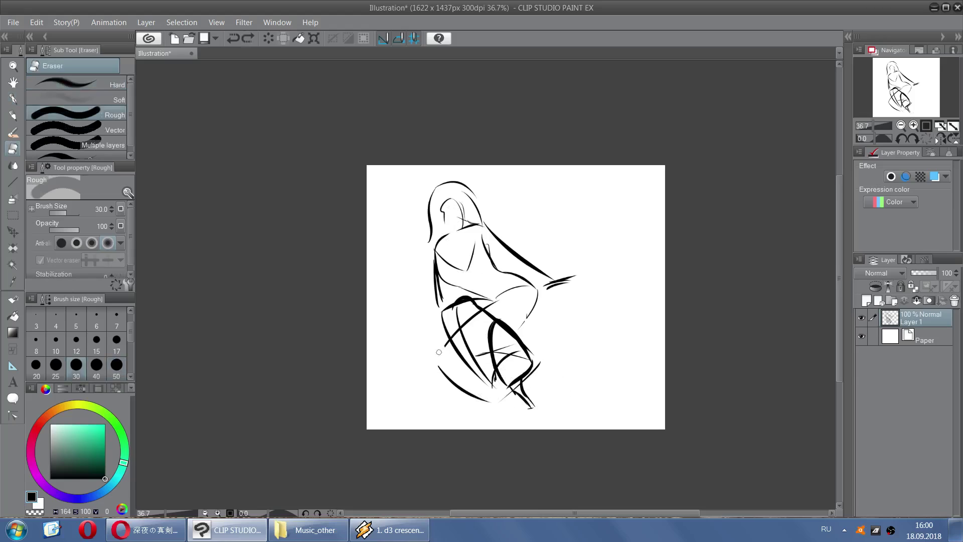
pyautogui.press('p')
pyautogui.moveTo(444, 342)
pyautogui.mouseDown()
pyautogui.moveTo(442, 369)
pyautogui.moveTo(454, 384)
pyautogui.mouseUp()
pyautogui.press('e')
pyautogui.press('p')
pyautogui.moveTo(444, 351); pyautogui.dragTo(454, 429)
pyautogui.hotkey('ctrl', 'z')
# Redraw the bottom contour toward the lower leg and add a long diagonal stroke from the waist past the hand
pyautogui.moveTo(444, 372)
pyautogui.mouseDown()
pyautogui.moveTo(477, 398)
pyautogui.moveTo(513, 394)
pyautogui.mouseUp()
pyautogui.hotkey('ctrl', 'z')
pyautogui.hotkey('ctrl', 'z')
pyautogui.moveTo(442, 372); pyautogui.dragTo(507, 401)
pyautogui.hotkey('ctrl', 'z')
pyautogui.moveTo(527, 315); pyautogui.dragTo(622, 264)
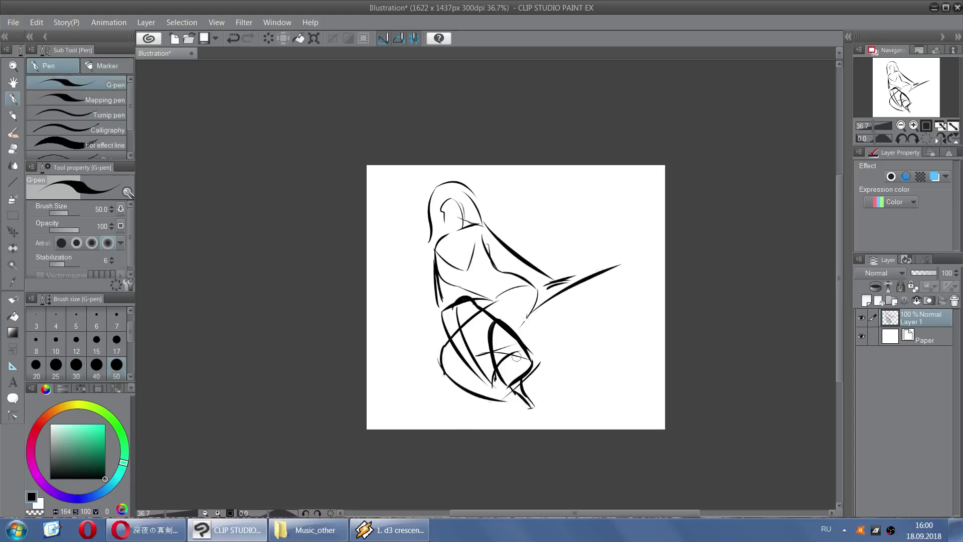
# Draw a thin tapering stroke outward and down from the rear of the seated figure's lower outline
pyautogui.hotkey('ctrl', 'z')
pyautogui.moveTo(415, 396)
pyautogui.mouseDown()
pyautogui.moveTo(462, 360)
pyautogui.moveTo(443, 372)
pyautogui.mouseUp()
pyautogui.hotkey('ctrl', 'z')
pyautogui.moveTo(493, 230)
pyautogui.mouseDown()
pyautogui.moveTo(511, 201)
pyautogui.moveTo(508, 208)
pyautogui.moveTo(564, 194)
pyautogui.moveTo(554, 186)
pyautogui.mouseUp()
pyautogui.hotkey('ctrl', 'z')
pyautogui.hotkey('ctrl', 'z')
pyautogui.hotkey('ctrl', 'z')
pyautogui.hotkey('ctrl', 'z')
pyautogui.moveTo(503, 214)
pyautogui.mouseDown()
pyautogui.moveTo(543, 187)
pyautogui.moveTo(590, 194)
pyautogui.mouseUp()
pyautogui.hotkey('ctrl', 'z')
pyautogui.hotkey('ctrl', 'z')
pyautogui.hotkey('ctrl', 'z')
pyautogui.hotkey('ctrl', 'z')
pyautogui.hotkey('ctrl', 'z')
# Sketch a pointed wing behind the shoulder with a long curved outer edge, an inner rib and a lower arc
pyautogui.moveTo(490, 227)
pyautogui.mouseDown()
pyautogui.moveTo(509, 203)
pyautogui.moveTo(492, 201)
pyautogui.moveTo(535, 229)
pyautogui.moveTo(510, 187)
pyautogui.moveTo(550, 249)
pyautogui.mouseUp()
pyautogui.hotkey('ctrl', 'z')
pyautogui.hotkey('ctrl', 'z')
pyautogui.hotkey('ctrl', 'z')
pyautogui.moveTo(489, 188); pyautogui.dragTo(557, 258)
pyautogui.hotkey('ctrl', 'z')
pyautogui.moveTo(508, 229)
pyautogui.mouseDown()
pyautogui.moveTo(556, 257)
pyautogui.moveTo(495, 245)
pyautogui.mouseUp()
pyautogui.hotkey('ctrl', 'z')
pyautogui.hotkey('ctrl', 'z')
pyautogui.hotkey('ctrl', 'z')
pyautogui.hotkey('ctrl', 'z')
# Add loose outer hair strands beside the head, running down to shoulder level
pyautogui.moveTo(432, 181); pyautogui.dragTo(430, 193)
pyautogui.hotkey('ctrl', 'z')
pyautogui.moveTo(427, 185); pyautogui.dragTo(426, 249)
pyautogui.hotkey('ctrl', 'z')
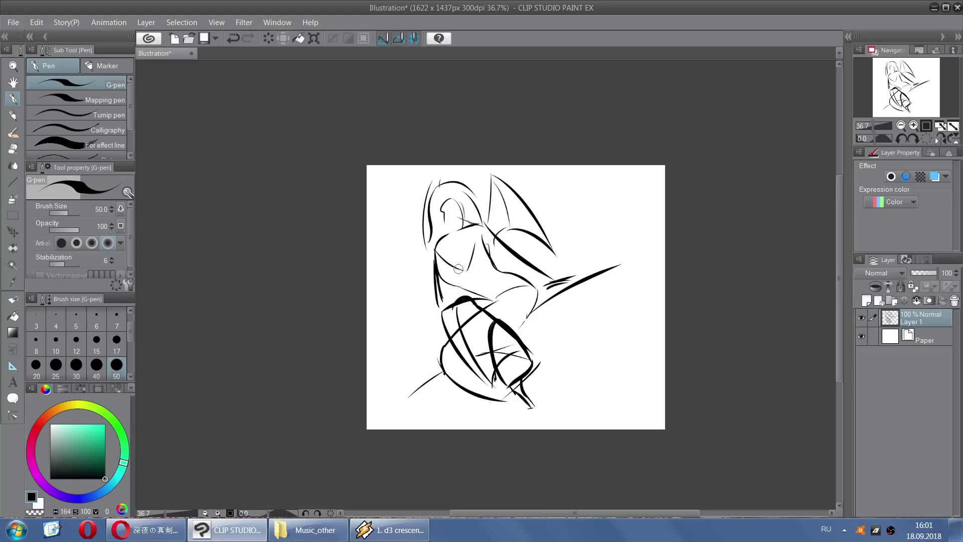
# Refine the chest and armpit with short pen strokes, alternating with the eraser
pyautogui.hotkey('ctrl', 'z')
pyautogui.press('e')
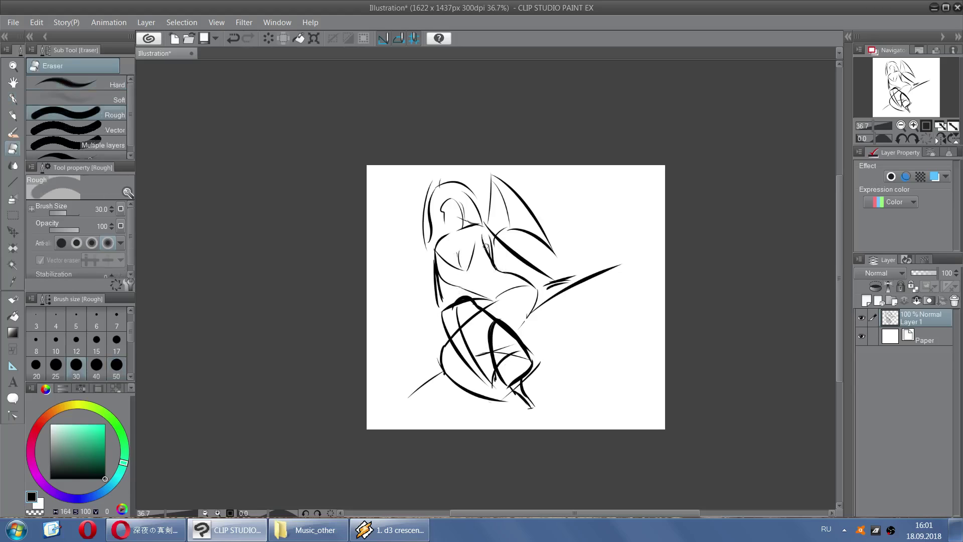
pyautogui.press('p')
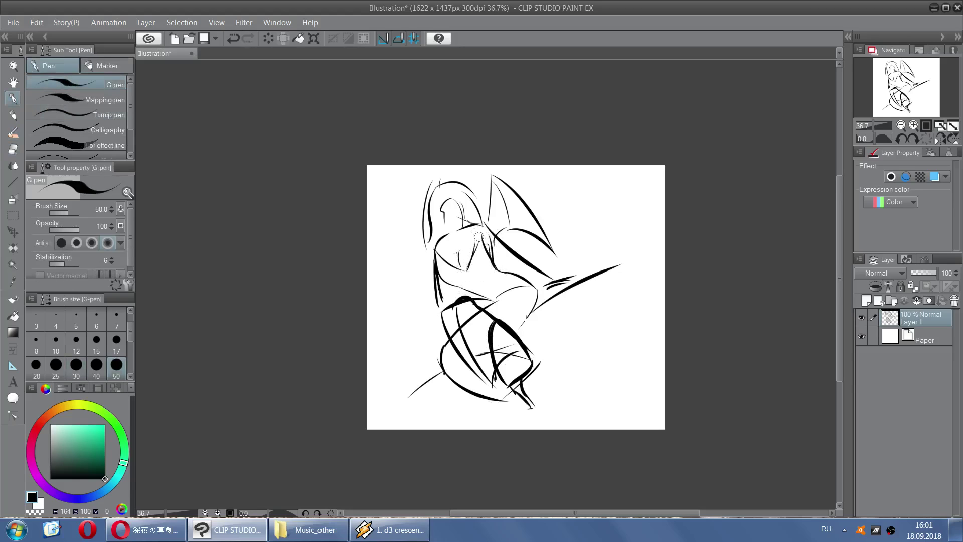
pyautogui.press('e')
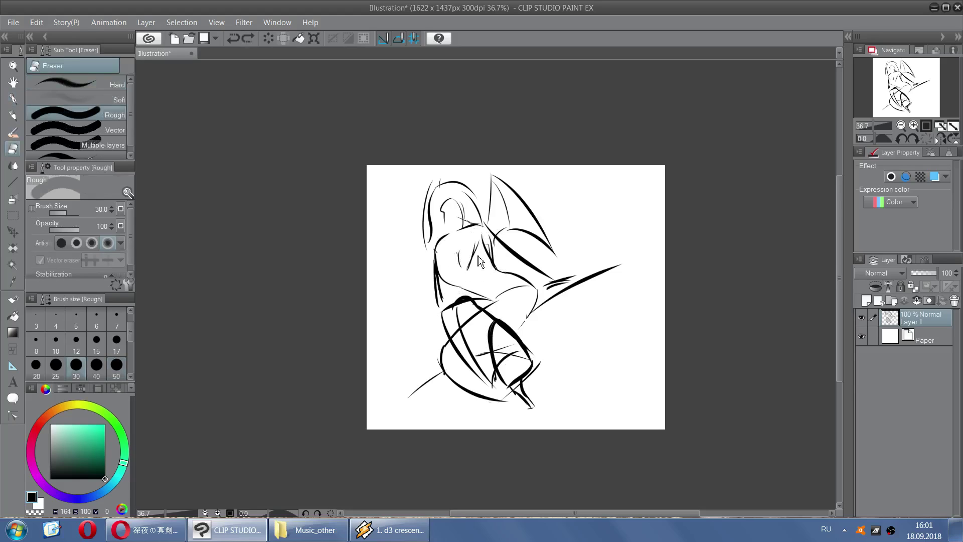
pyautogui.press('p')
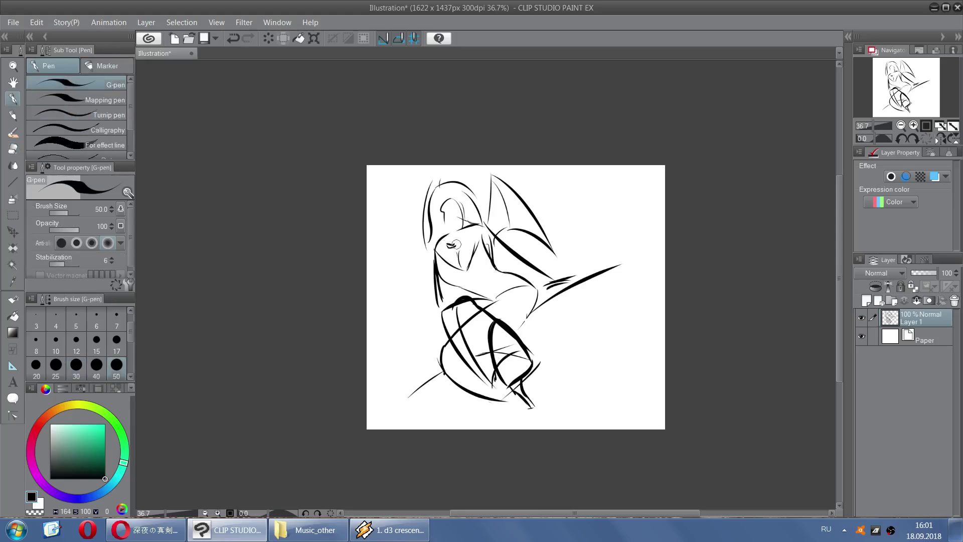
# Draw a small collar bow at the base of the neck and clean up the lines around the chin
pyautogui.moveTo(449, 243); pyautogui.dragTo(457, 241)
pyautogui.press('e')
pyautogui.press('p')
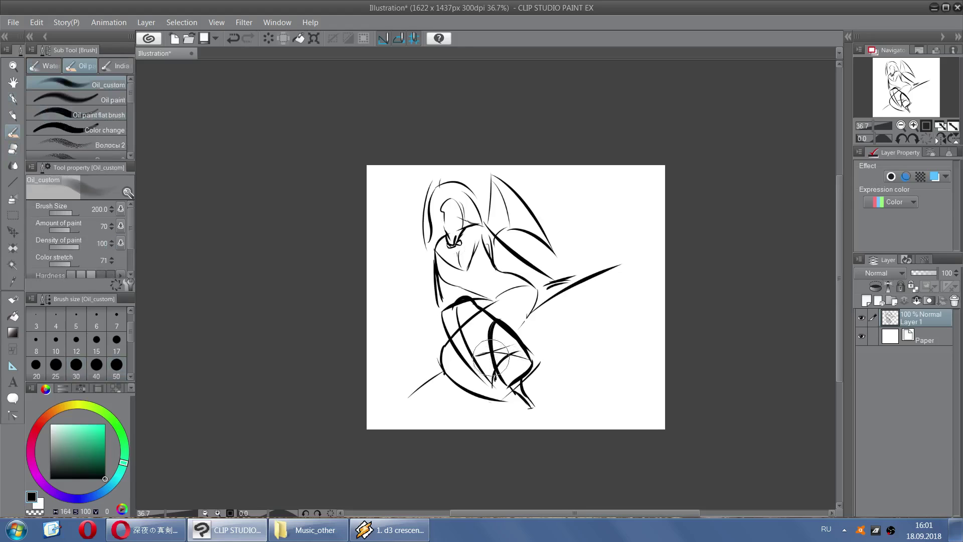
# Fill the front thigh shape solid black with the G-pen
pyautogui.scroll(2, 541, 364)
pyautogui.moveTo(481, 371)
pyautogui.mouseDown()
pyautogui.moveTo(459, 295)
pyautogui.moveTo(488, 392)
pyautogui.moveTo(481, 309)
pyautogui.moveTo(519, 351)
pyautogui.moveTo(499, 362)
pyautogui.moveTo(473, 351)
pyautogui.moveTo(456, 301)
pyautogui.moveTo(465, 387)
pyautogui.moveTo(479, 387)
pyautogui.moveTo(459, 284)
pyautogui.moveTo(456, 330)
pyautogui.mouseUp()
pyautogui.hotkey('ctrl', 'z')
pyautogui.moveTo(455, 288); pyautogui.dragTo(498, 320)
pyautogui.hotkey('ctrl', 'z')
pyautogui.moveTo(459, 286); pyautogui.dragTo(492, 309)
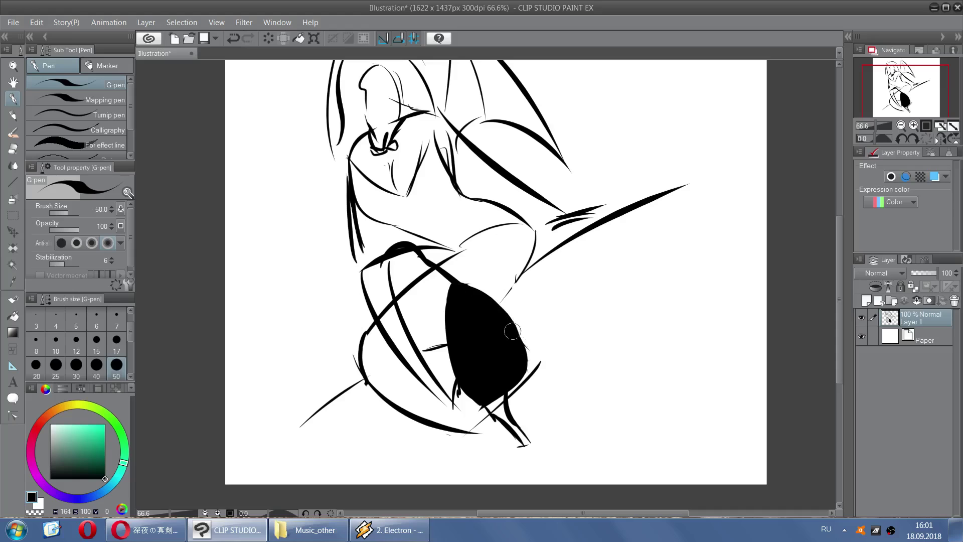
# Smooth the black thigh's outer edge and erase part of the stray stroke crossing its lower corner
pyautogui.hotkey('ctrl', 'z')
pyautogui.keyDown('ctrl'); pyautogui.moveTo(511, 325); pyautogui.dragTo(524, 368); pyautogui.keyUp('ctrl')
pyautogui.hotkey('ctrl', 'z')
pyautogui.moveTo(516, 329); pyautogui.dragTo(522, 370)
pyautogui.press('e')
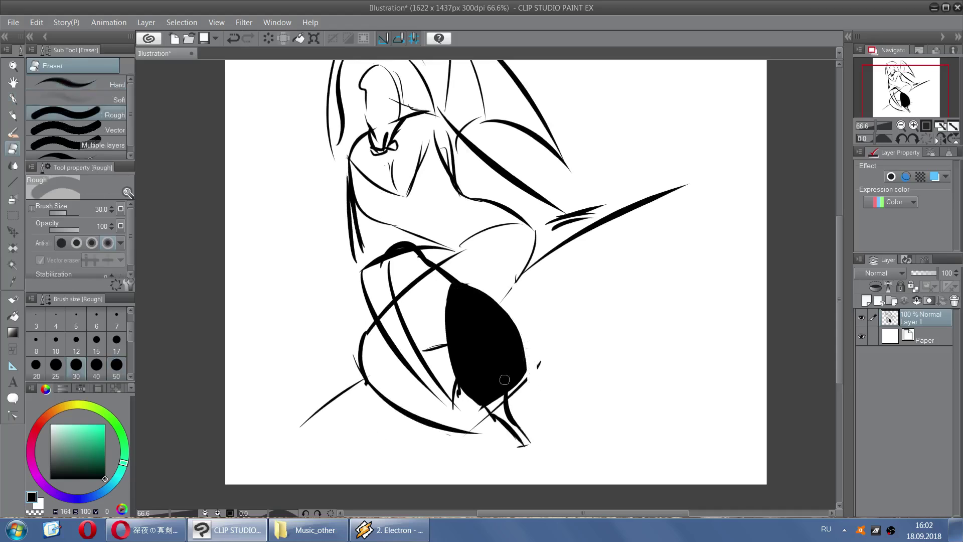
pyautogui.press('p')
# Extend the black fill into a rounded bulge at the lower inner end of the front thigh
pyautogui.moveTo(457, 387)
pyautogui.mouseDown()
pyautogui.moveTo(464, 398)
pyautogui.moveTo(480, 393)
pyautogui.moveTo(477, 411)
pyautogui.mouseUp()
pyautogui.moveTo(517, 378)
pyautogui.mouseDown()
pyautogui.moveTo(494, 417)
pyautogui.moveTo(518, 371)
pyautogui.moveTo(494, 407)
pyautogui.moveTo(466, 376)
pyautogui.moveTo(463, 385)
pyautogui.moveTo(476, 442)
pyautogui.moveTo(463, 411)
pyautogui.moveTo(480, 434)
pyautogui.moveTo(468, 393)
pyautogui.moveTo(503, 416)
pyautogui.mouseUp()
pyautogui.hotkey('ctrl', 'z')
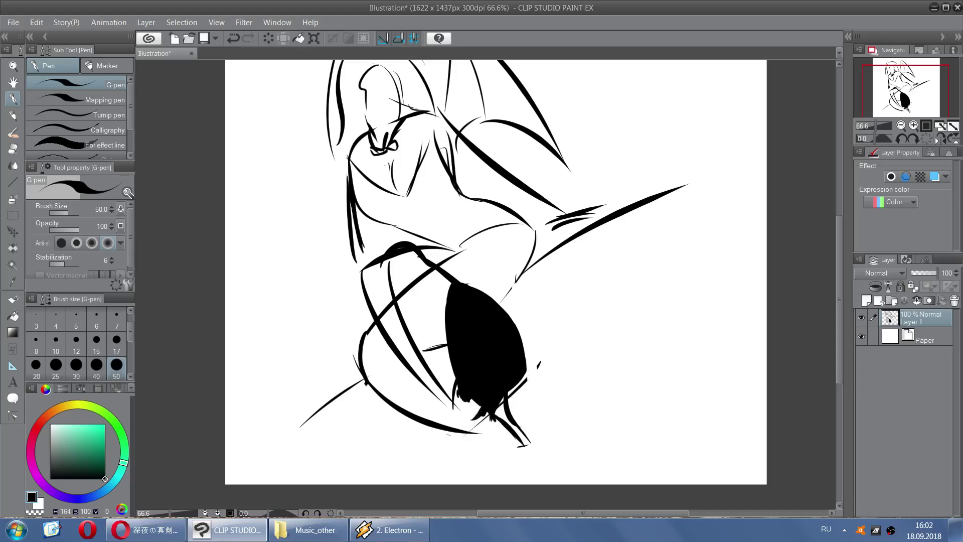
pyautogui.moveTo(470, 420)
pyautogui.mouseDown()
pyautogui.moveTo(479, 402)
pyautogui.moveTo(495, 402)
pyautogui.moveTo(466, 409)
pyautogui.moveTo(495, 400)
pyautogui.moveTo(462, 409)
pyautogui.moveTo(461, 384)
pyautogui.moveTo(456, 415)
pyautogui.mouseUp()
pyautogui.hotkey('ctrl', 'z')
pyautogui.hotkey('ctrl', 'z')
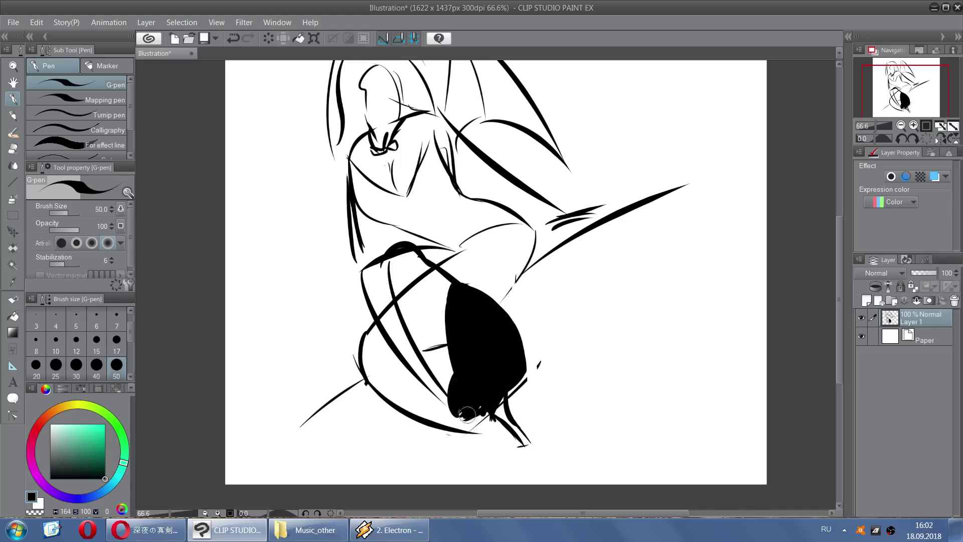
pyautogui.hotkey('ctrl', 'z')
pyautogui.moveTo(488, 417); pyautogui.dragTo(528, 459)
pyautogui.hotkey('ctrl', 'z')
pyautogui.moveTo(476, 419); pyautogui.dragTo(523, 456)
pyautogui.hotkey('ctrl', 'z')
pyautogui.hotkey('ctrl', 'z')
pyautogui.moveTo(469, 418); pyautogui.dragTo(518, 451)
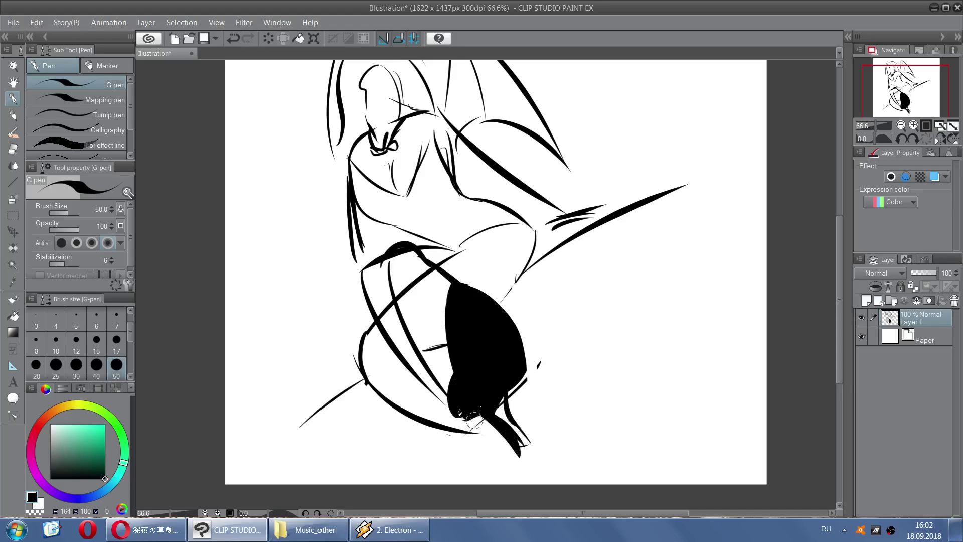
pyautogui.hotkey('ctrl', 'z')
pyautogui.moveTo(470, 416); pyautogui.dragTo(518, 457)
pyautogui.hotkey('ctrl', 'z')
pyautogui.moveTo(484, 418); pyautogui.dragTo(535, 466)
pyautogui.hotkey('ctrl', 'z')
# Fill the tapered lower leg below the front thigh solid black, down to its pointed tip
pyautogui.moveTo(488, 419); pyautogui.dragTo(527, 457)
pyautogui.moveTo(492, 416); pyautogui.dragTo(530, 451)
pyautogui.moveTo(484, 394)
pyautogui.mouseDown()
pyautogui.moveTo(511, 423)
pyautogui.moveTo(476, 400)
pyautogui.moveTo(493, 407)
pyautogui.moveTo(498, 394)
pyautogui.moveTo(517, 429)
pyautogui.moveTo(500, 393)
pyautogui.moveTo(521, 425)
pyautogui.moveTo(496, 383)
pyautogui.moveTo(526, 442)
pyautogui.moveTo(498, 406)
pyautogui.moveTo(536, 458)
pyautogui.mouseUp()
pyautogui.hotkey('ctrl', 'z')
pyautogui.moveTo(506, 426); pyautogui.dragTo(532, 454)
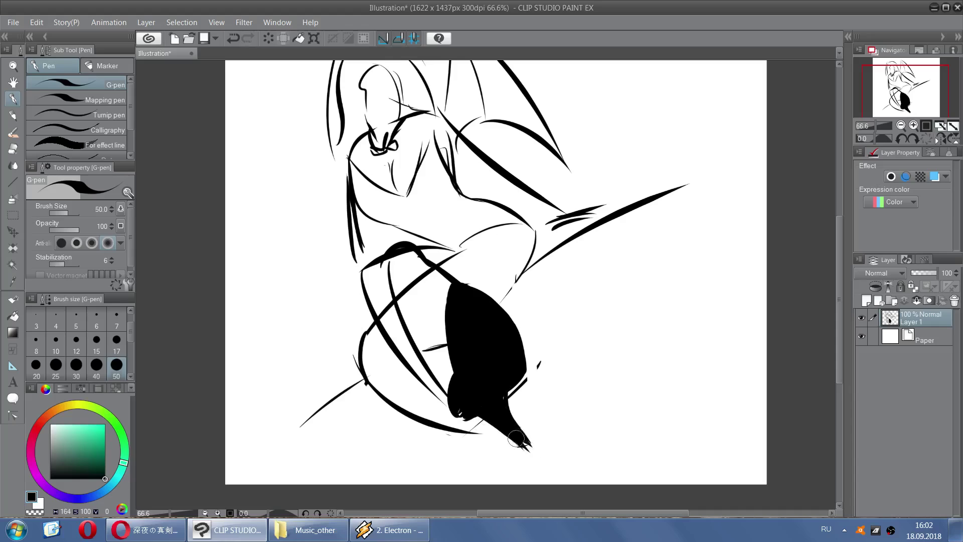
pyautogui.moveTo(525, 442)
pyautogui.mouseDown()
pyautogui.moveTo(530, 454)
pyautogui.moveTo(529, 445)
pyautogui.mouseUp()
pyautogui.hotkey('ctrl', 'z')
# Mirror the canvas view horizontally and redraw the upper hip contour as a thicker curve
pyautogui.scroll(-2, 565, 307)
pyautogui.click(934, 141)
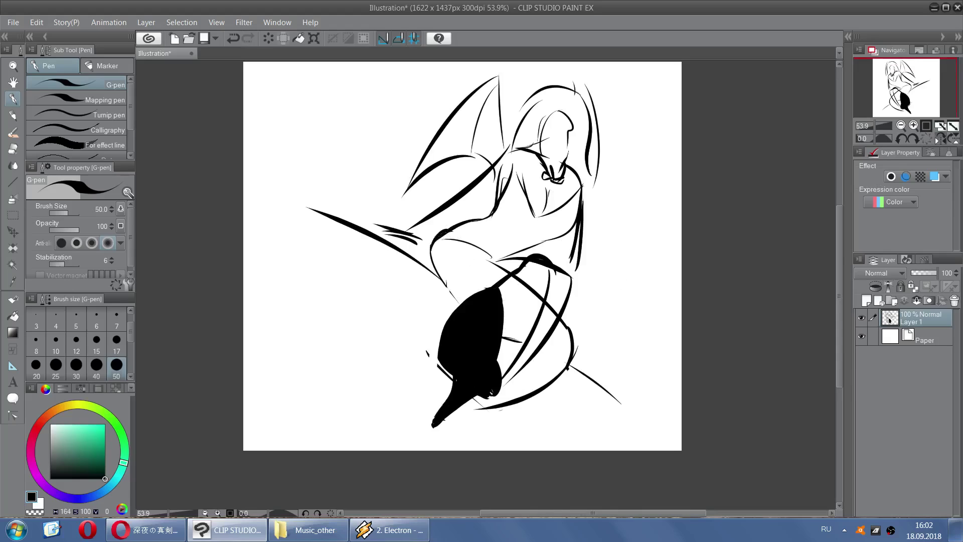
pyautogui.moveTo(432, 246)
pyautogui.mouseDown()
pyautogui.moveTo(494, 247)
pyautogui.moveTo(451, 243)
pyautogui.moveTo(464, 234)
pyautogui.moveTo(497, 261)
pyautogui.mouseUp()
pyautogui.hotkey('ctrl', 'z')
pyautogui.hotkey('ctrl', 'z')
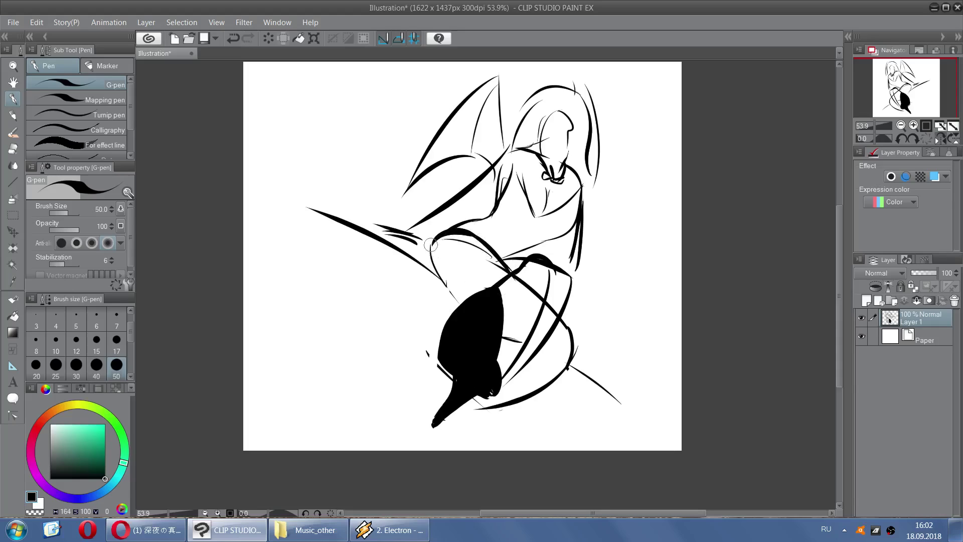
pyautogui.moveTo(438, 231)
pyautogui.mouseDown()
pyautogui.moveTo(481, 315)
pyautogui.moveTo(450, 234)
pyautogui.moveTo(436, 269)
pyautogui.moveTo(444, 236)
pyautogui.moveTo(476, 248)
pyautogui.moveTo(454, 241)
pyautogui.moveTo(475, 242)
pyautogui.moveTo(464, 236)
pyautogui.moveTo(441, 278)
pyautogui.moveTo(435, 271)
pyautogui.moveTo(476, 259)
pyautogui.moveTo(447, 282)
pyautogui.moveTo(461, 289)
pyautogui.moveTo(482, 252)
pyautogui.moveTo(503, 274)
pyautogui.mouseUp()
# Round out the hip outline and fill a black band across its lower part
pyautogui.press('e')
pyautogui.press('b')
pyautogui.press('p')
pyautogui.hotkey('ctrl', 'z')
pyautogui.hotkey('ctrl', 'z')
pyautogui.hotkey('ctrl', 'z')
pyautogui.hotkey('ctrl', 'z')
pyautogui.press('e')
pyautogui.hotkey('ctrl', 'z')
pyautogui.hotkey('ctrl', 'z')
pyautogui.press('b')
pyautogui.hotkey('ctrl', 'z')
pyautogui.press('p')
pyautogui.moveTo(459, 297); pyautogui.dragTo(465, 299)
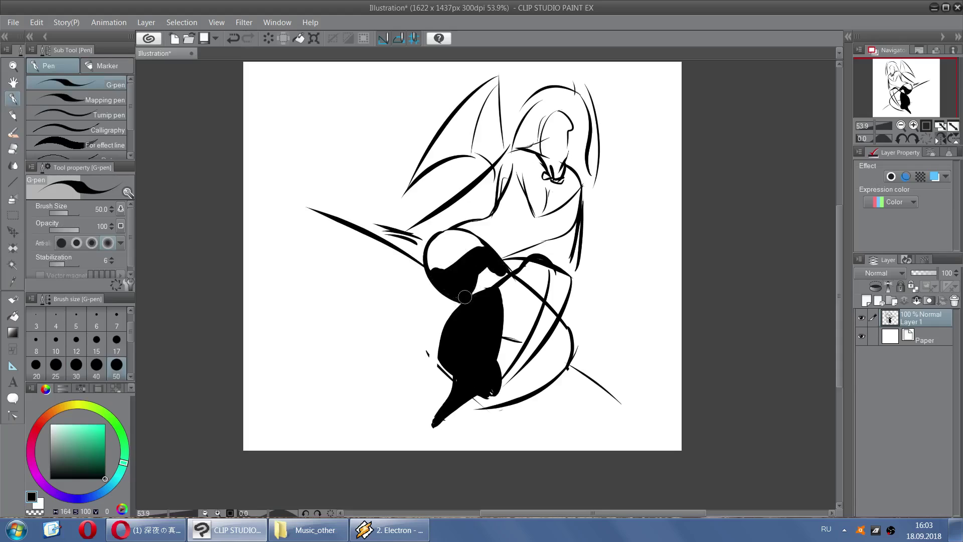
# Complete the hip's black band and draw a white curve separating it from the front thigh
pyautogui.press('x')
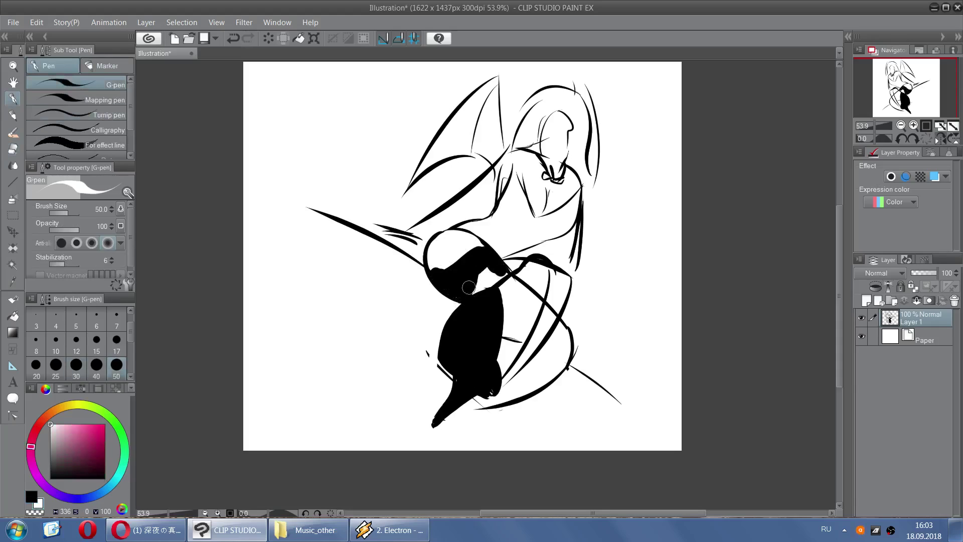
pyautogui.hotkey('ctrl', 'z')
pyautogui.moveTo(455, 314)
pyautogui.mouseDown()
pyautogui.moveTo(496, 294)
pyautogui.moveTo(468, 309)
pyautogui.moveTo(465, 293)
pyautogui.moveTo(497, 281)
pyautogui.moveTo(485, 285)
pyautogui.moveTo(493, 272)
pyautogui.moveTo(475, 274)
pyautogui.moveTo(504, 272)
pyautogui.mouseUp()
pyautogui.press('x')
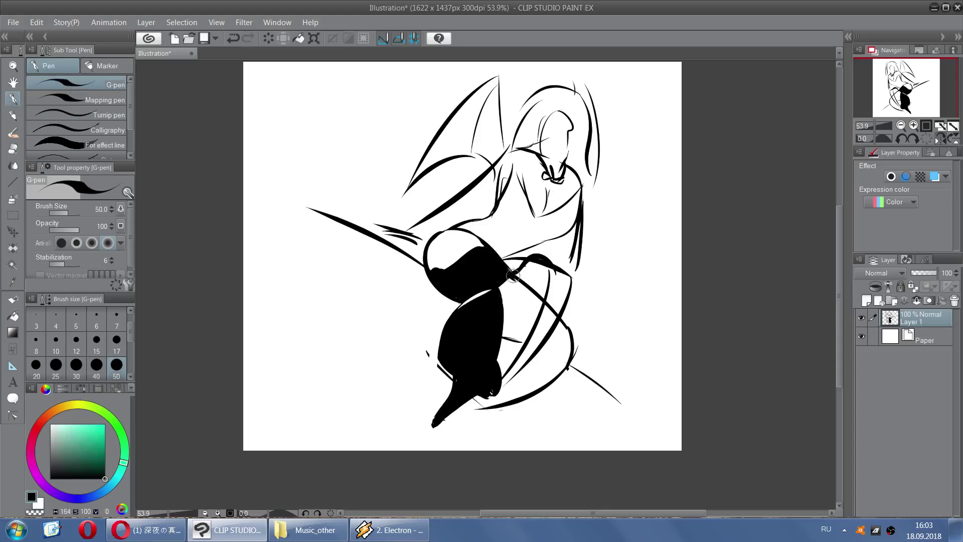
# Draw a white line down the inner edge of the black front thigh
pyautogui.press('x')
pyautogui.hotkey('ctrl', 'z')
pyautogui.moveTo(497, 290)
pyautogui.mouseDown()
pyautogui.moveTo(527, 262)
pyautogui.moveTo(504, 293)
pyautogui.moveTo(501, 358)
pyautogui.mouseUp()
pyautogui.press('x')
# Fill the second thigh solid black beside the white line, from its rounded top down the leg
pyautogui.moveTo(505, 308)
pyautogui.mouseDown()
pyautogui.moveTo(502, 366)
pyautogui.moveTo(532, 278)
pyautogui.moveTo(509, 309)
pyautogui.mouseUp()
pyautogui.hotkey('ctrl', 'z')
pyautogui.moveTo(537, 269)
pyautogui.mouseDown()
pyautogui.moveTo(507, 295)
pyautogui.moveTo(527, 275)
pyautogui.moveTo(496, 284)
pyautogui.moveTo(529, 263)
pyautogui.moveTo(500, 286)
pyautogui.moveTo(540, 263)
pyautogui.moveTo(530, 265)
pyautogui.moveTo(549, 271)
pyautogui.moveTo(537, 271)
pyautogui.moveTo(524, 321)
pyautogui.mouseUp()
pyautogui.moveTo(524, 321)
pyautogui.mouseDown()
pyautogui.moveTo(539, 277)
pyautogui.moveTo(538, 311)
pyautogui.moveTo(545, 263)
pyautogui.moveTo(549, 272)
pyautogui.moveTo(539, 260)
pyautogui.moveTo(539, 303)
pyautogui.moveTo(549, 275)
pyautogui.moveTo(523, 337)
pyautogui.mouseUp()
pyautogui.hotkey('ctrl', 'z')
pyautogui.moveTo(548, 266)
pyautogui.mouseDown()
pyautogui.moveTo(519, 339)
pyautogui.moveTo(554, 274)
pyautogui.moveTo(513, 359)
pyautogui.moveTo(514, 334)
pyautogui.moveTo(499, 384)
pyautogui.moveTo(503, 341)
pyautogui.moveTo(485, 411)
pyautogui.moveTo(512, 369)
pyautogui.mouseUp()
pyautogui.hotkey('ctrl', 'z')
pyautogui.hotkey('ctrl', 'z')
pyautogui.hotkey('ctrl', 'z')
# Fill the lower end of the second thigh black and smooth its outer edge
pyautogui.moveTo(473, 398); pyautogui.dragTo(513, 372)
pyautogui.moveTo(472, 397); pyautogui.dragTo(500, 386)
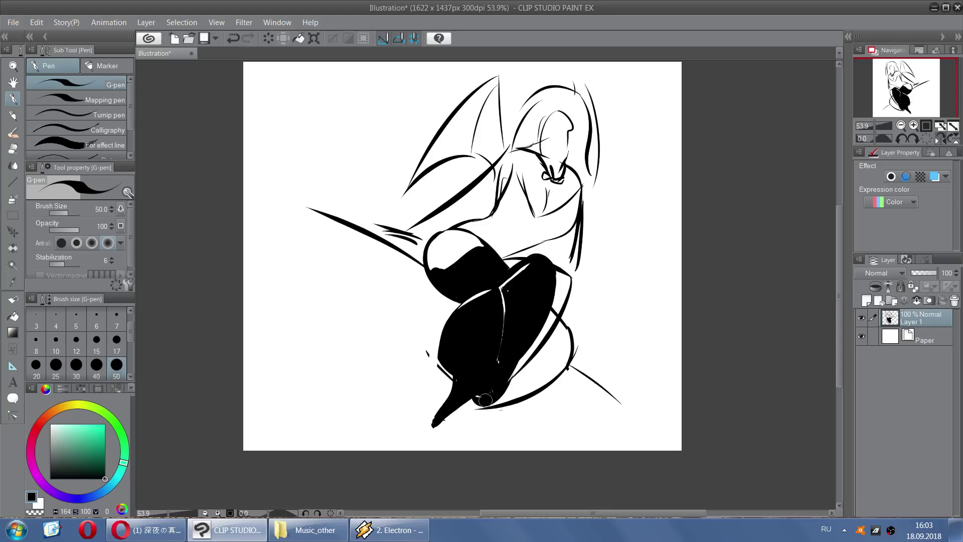
pyautogui.moveTo(529, 339)
pyautogui.mouseDown()
pyautogui.moveTo(542, 322)
pyautogui.moveTo(501, 386)
pyautogui.mouseUp()
pyautogui.hotkey('ctrl', 'z')
pyautogui.moveTo(539, 322); pyautogui.dragTo(511, 384)
pyautogui.hotkey('ctrl', 'z')
pyautogui.moveTo(534, 317)
pyautogui.mouseDown()
pyautogui.moveTo(511, 382)
pyautogui.moveTo(500, 359)
pyautogui.mouseUp()
# Widen the separation between the two black thighs with additional thin white strokes
pyautogui.press('x')
pyautogui.moveTo(504, 321); pyautogui.dragTo(499, 366)
pyautogui.hotkey('ctrl', 'z')
pyautogui.moveTo(502, 290)
pyautogui.mouseDown()
pyautogui.moveTo(505, 373)
pyautogui.moveTo(507, 365)
pyautogui.mouseUp()
pyautogui.hotkey('ctrl', 'z')
pyautogui.hotkey('ctrl', 'z')
pyautogui.hotkey('ctrl', 'z')
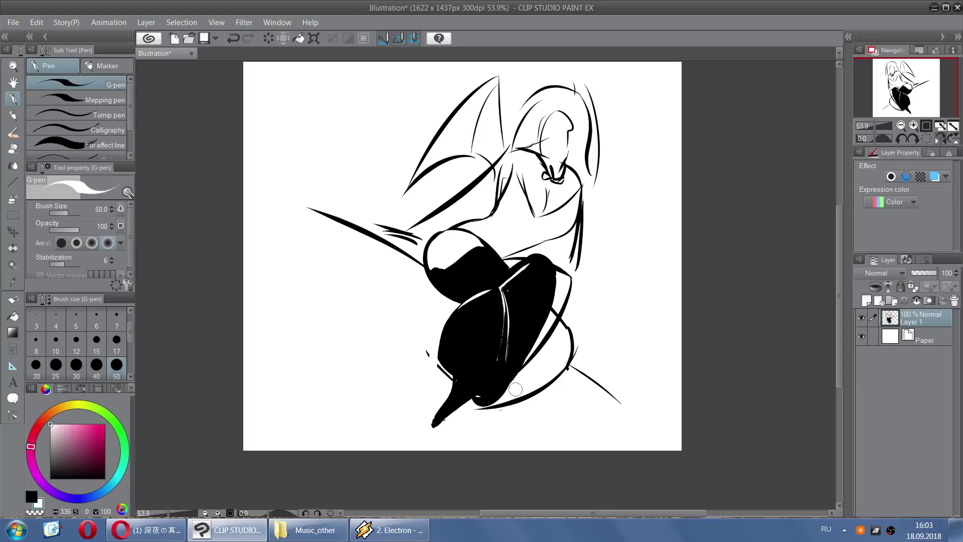
pyautogui.press('x')
pyautogui.moveTo(526, 370); pyautogui.dragTo(568, 279)
pyautogui.hotkey('ctrl', 'z')
pyautogui.press('x')
# Paint over the leftover outline strokes beside the second thigh in white
pyautogui.hotkey('ctrl', 'z')
pyautogui.hotkey('ctrl', 'z')
pyautogui.moveTo(552, 324); pyautogui.dragTo(561, 268)
pyautogui.hotkey('ctrl', 'z')
pyautogui.hotkey('ctrl', 'z')
pyautogui.moveTo(552, 319); pyautogui.dragTo(561, 269)
pyautogui.hotkey('ctrl', 'z')
pyautogui.hotkey('ctrl', 'z')
pyautogui.moveTo(553, 327); pyautogui.dragTo(561, 277)
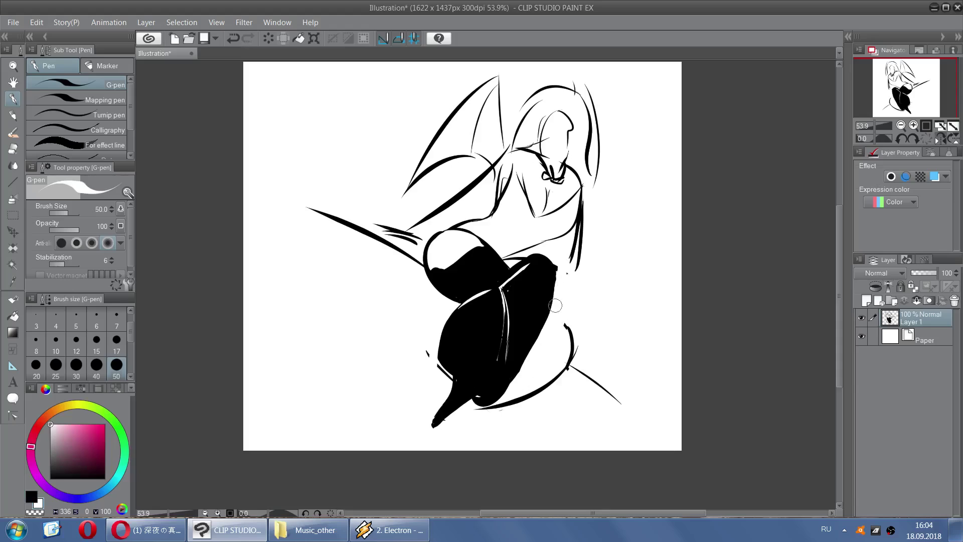
# Round off the top of the second thigh in black and fill the gap toward the hip
pyautogui.press('x')
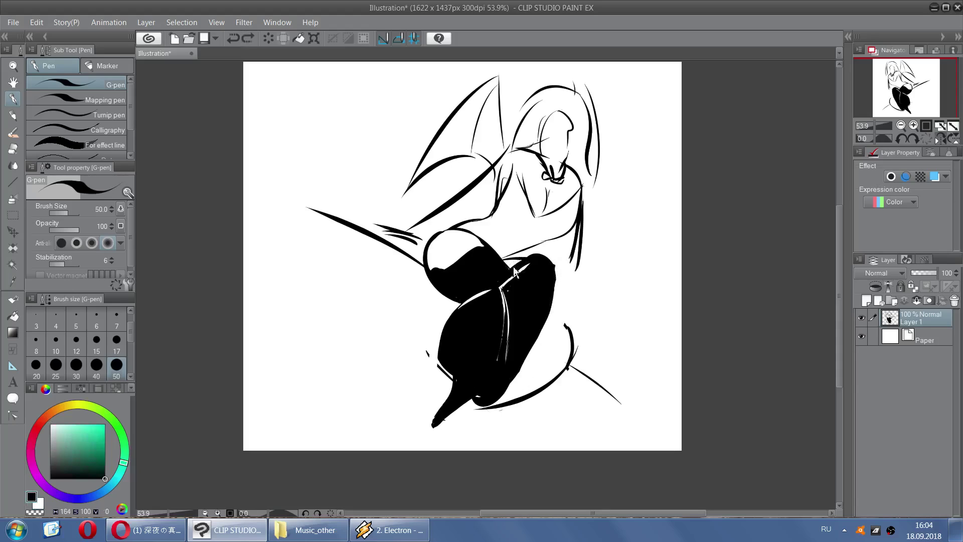
pyautogui.moveTo(518, 264)
pyautogui.mouseDown()
pyautogui.moveTo(505, 260)
pyautogui.moveTo(525, 258)
pyautogui.moveTo(517, 265)
pyautogui.mouseUp()
pyautogui.moveTo(554, 277)
pyautogui.mouseDown()
pyautogui.moveTo(552, 288)
pyautogui.moveTo(549, 250)
pyautogui.mouseUp()
pyautogui.press('x')
pyautogui.moveTo(530, 300); pyautogui.dragTo(549, 341)
pyautogui.hotkey('ctrl', 'z')
pyautogui.press('x')
pyautogui.hotkey('ctrl', 'z')
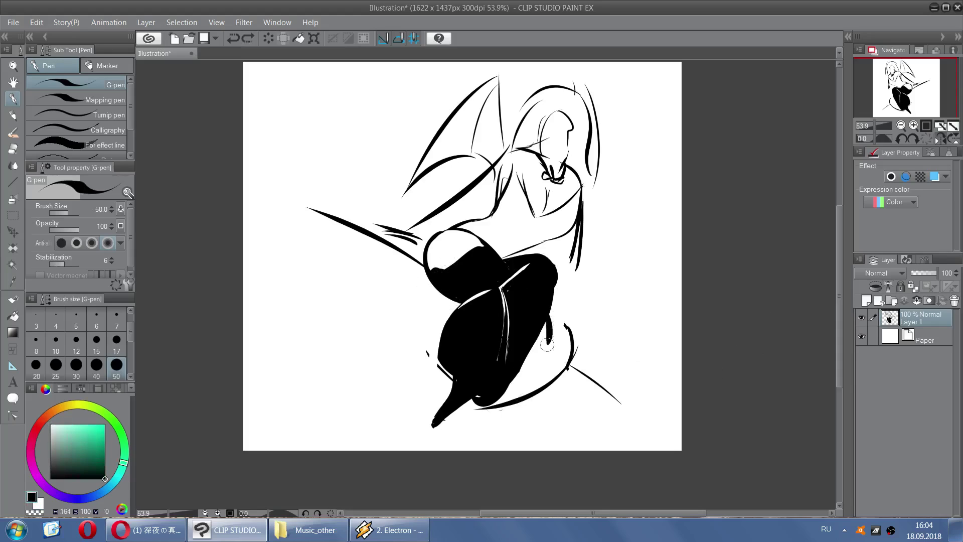
pyautogui.hotkey('ctrl', 'z')
# Smooth the second thigh's outer edge and trim the white diagonal line near the hip with black
pyautogui.moveTo(552, 278)
pyautogui.mouseDown()
pyautogui.moveTo(555, 302)
pyautogui.moveTo(542, 315)
pyautogui.mouseUp()
pyautogui.hotkey('ctrl', 'z')
pyautogui.moveTo(509, 286); pyautogui.dragTo(530, 269)
pyautogui.hotkey('ctrl', 'z')
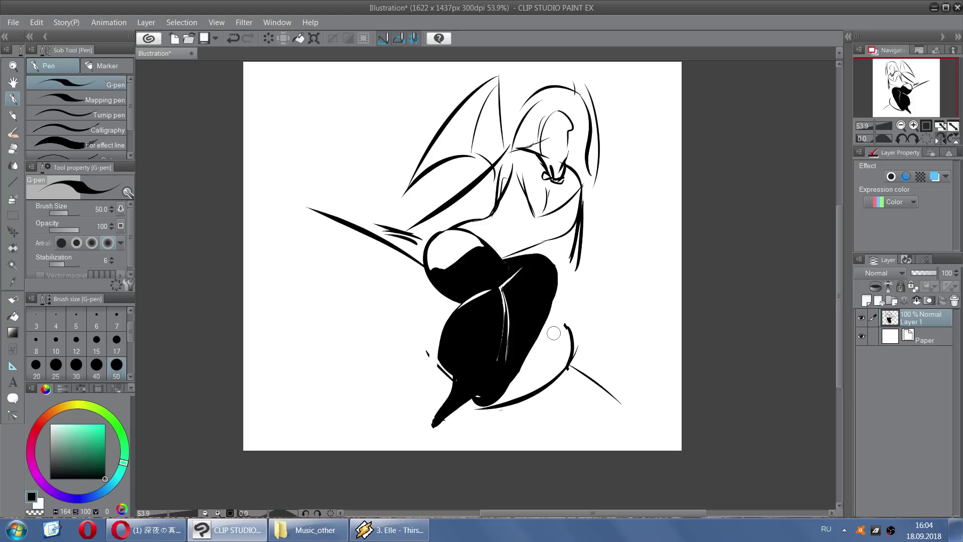
pyautogui.press('x')
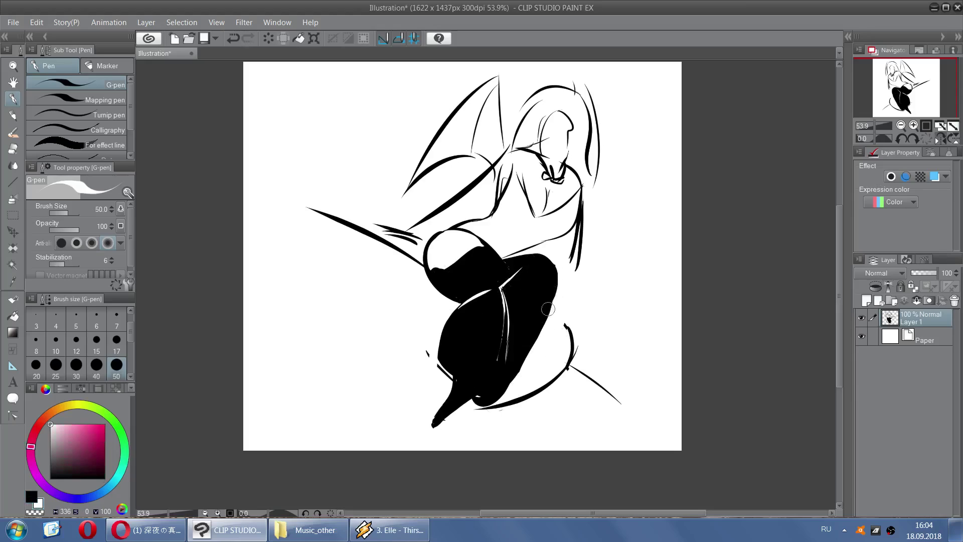
# Outline the second lower leg in black from below the thigh down to the canvas's bottom edge
pyautogui.hotkey('ctrl', 'z')
pyautogui.moveTo(545, 306); pyautogui.dragTo(535, 375)
pyautogui.press('x')
pyautogui.hotkey('ctrl', 'z')
pyautogui.moveTo(544, 321); pyautogui.dragTo(533, 482)
pyautogui.hotkey('ctrl', 'z')
pyautogui.hotkey('ctrl', 'z')
pyautogui.moveTo(502, 376); pyautogui.dragTo(480, 455)
pyautogui.moveTo(503, 377)
pyautogui.mouseDown()
pyautogui.moveTo(493, 440)
pyautogui.moveTo(518, 445)
pyautogui.moveTo(505, 452)
pyautogui.moveTo(530, 354)
pyautogui.mouseUp()
# Refine the lower leg's inner contour, keeping a thin white diagonal line along the underside of the second thigh
pyautogui.hotkey('ctrl', 'z')
pyautogui.hotkey('ctrl', 'z')
pyautogui.press('x')
pyautogui.press('x')
pyautogui.hotkey('ctrl', 'z')
pyautogui.moveTo(492, 423); pyautogui.dragTo(524, 370)
pyautogui.moveTo(494, 417)
pyautogui.mouseDown()
pyautogui.moveTo(540, 330)
pyautogui.moveTo(518, 380)
pyautogui.moveTo(537, 342)
pyautogui.mouseUp()
pyautogui.hotkey('ctrl', 'z')
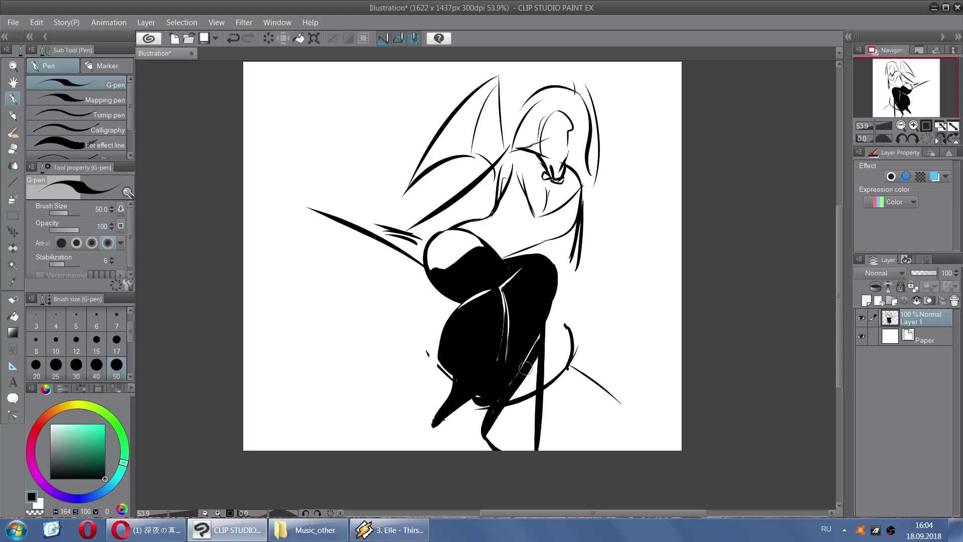
# Fill the lower leg in solid black and smooth its outer edge
pyautogui.moveTo(524, 377)
pyautogui.mouseDown()
pyautogui.moveTo(488, 431)
pyautogui.moveTo(503, 449)
pyautogui.moveTo(536, 361)
pyautogui.moveTo(519, 436)
pyautogui.moveTo(532, 395)
pyautogui.mouseUp()
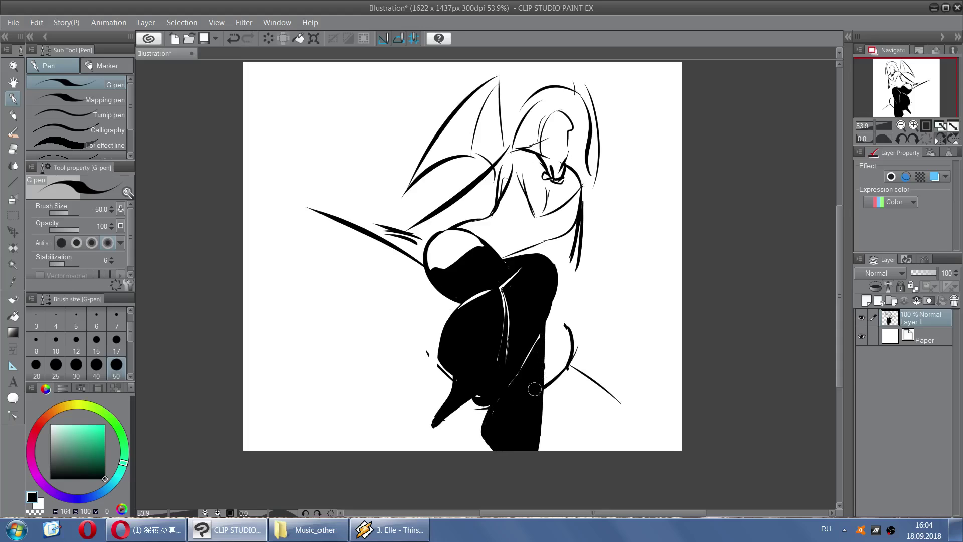
pyautogui.hotkey('ctrl', 'z')
pyautogui.moveTo(544, 332); pyautogui.dragTo(535, 451)
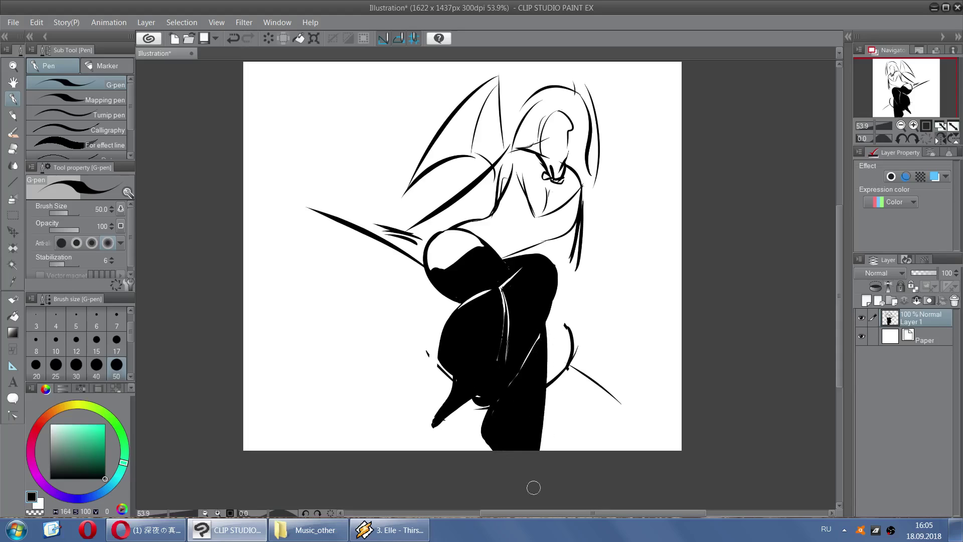
# Erase the leftover curve and diagonal line beside the lower leg and touch up the leg's outer edge
pyautogui.press('e')
pyautogui.moveTo(556, 391)
pyautogui.mouseDown()
pyautogui.moveTo(574, 364)
pyautogui.moveTo(563, 328)
pyautogui.mouseUp()
pyautogui.press('p')
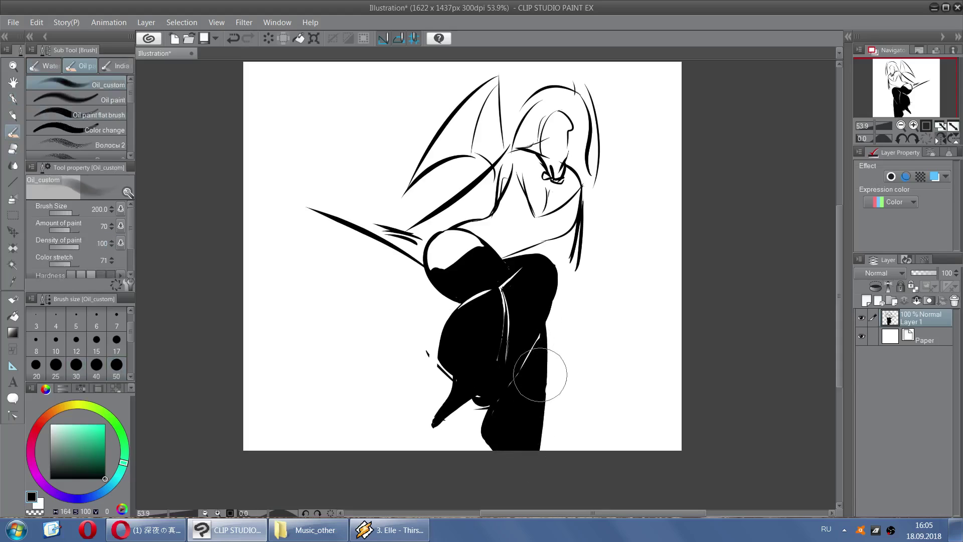
pyautogui.moveTo(544, 372); pyautogui.dragTo(542, 415)
pyautogui.hotkey('ctrl', 'z')
pyautogui.moveTo(547, 355); pyautogui.dragTo(545, 413)
pyautogui.hotkey('ctrl', 'z')
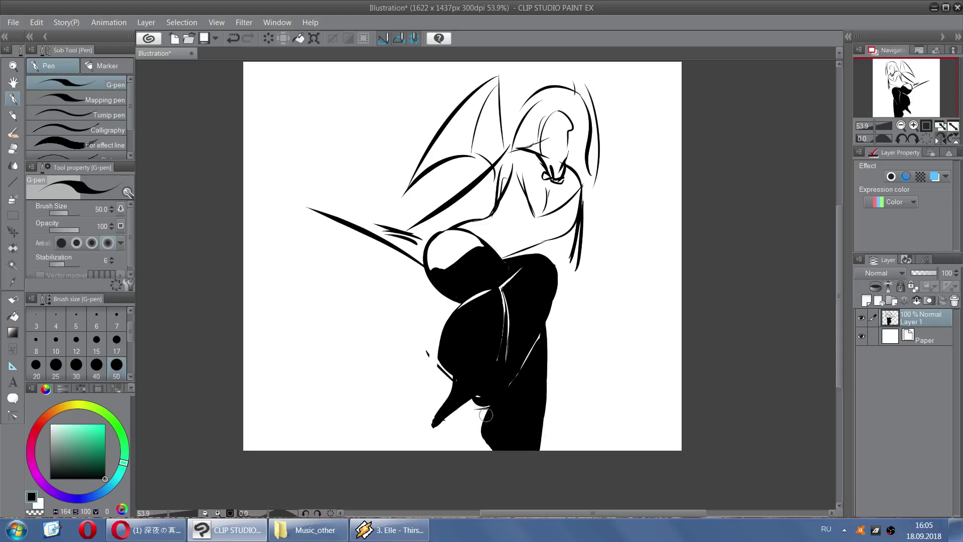
# Paint out the stray strokes beneath the thighs in white and trim the tip of the pointed leg
pyautogui.press('x')
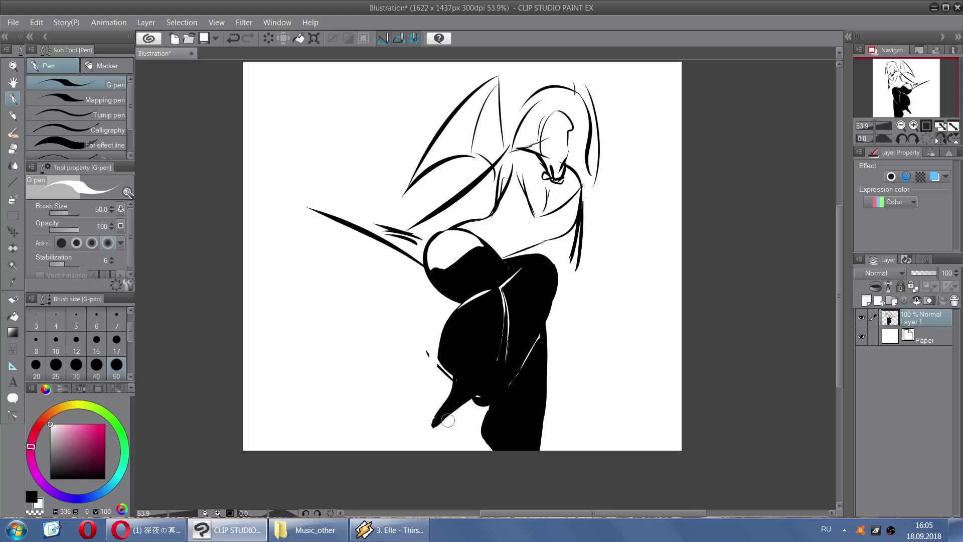
pyautogui.hotkey('ctrl', 'z')
pyautogui.moveTo(426, 419)
pyautogui.mouseDown()
pyautogui.moveTo(434, 435)
pyautogui.moveTo(440, 421)
pyautogui.mouseUp()
pyautogui.press('x')
pyautogui.hotkey('ctrl', 'z')
pyautogui.press('x')
pyautogui.press('x')
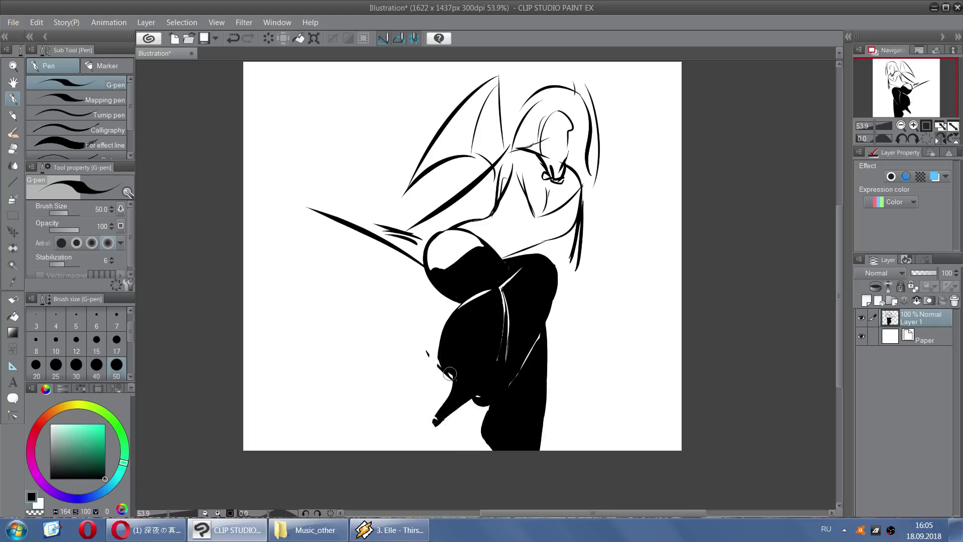
# Clean up the underside of the first thigh with a thin white line separating it from the pointed leg
pyautogui.press('x')
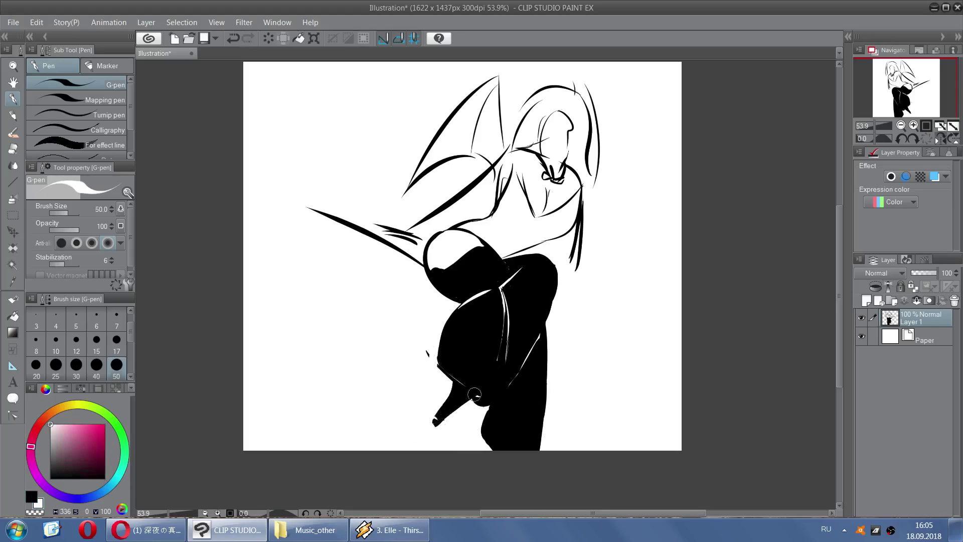
pyautogui.hotkey('ctrl', 'z')
pyautogui.moveTo(436, 355); pyautogui.dragTo(470, 393)
pyautogui.press('x')
pyautogui.press('x')
pyautogui.press('x')
pyautogui.press('x')
# Flip the view horizontally and fill the hip's remaining white area in black, leaving a thin white line along its inner edge
pyautogui.click(942, 140)
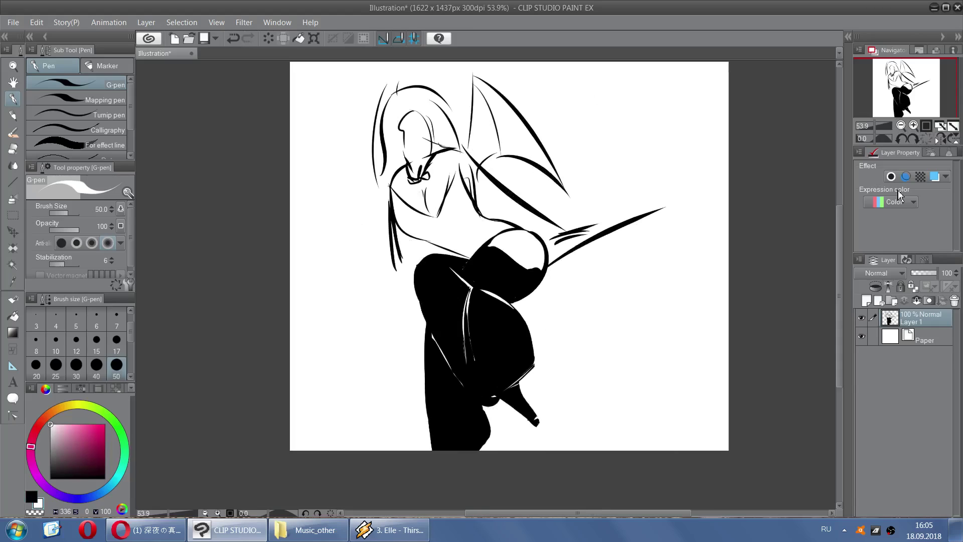
pyautogui.press('x')
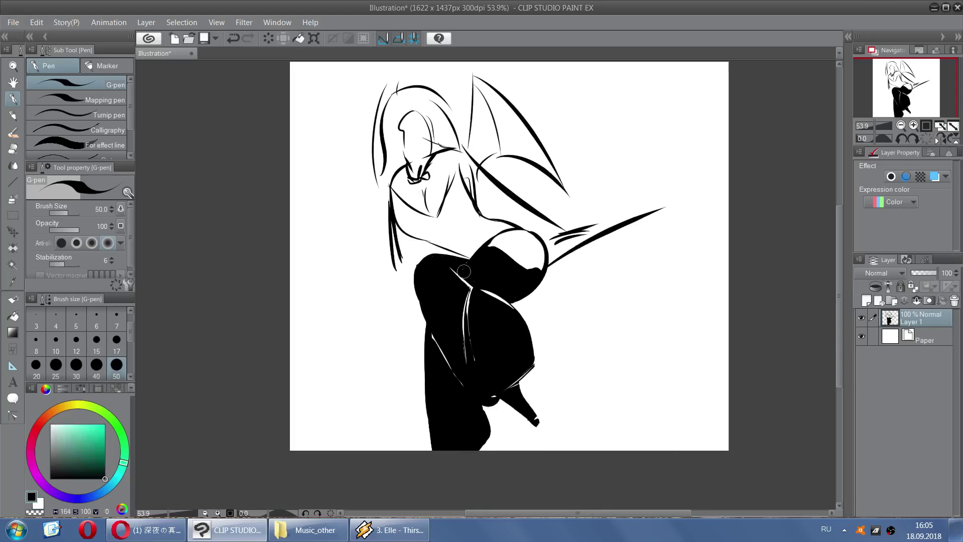
pyautogui.press('x')
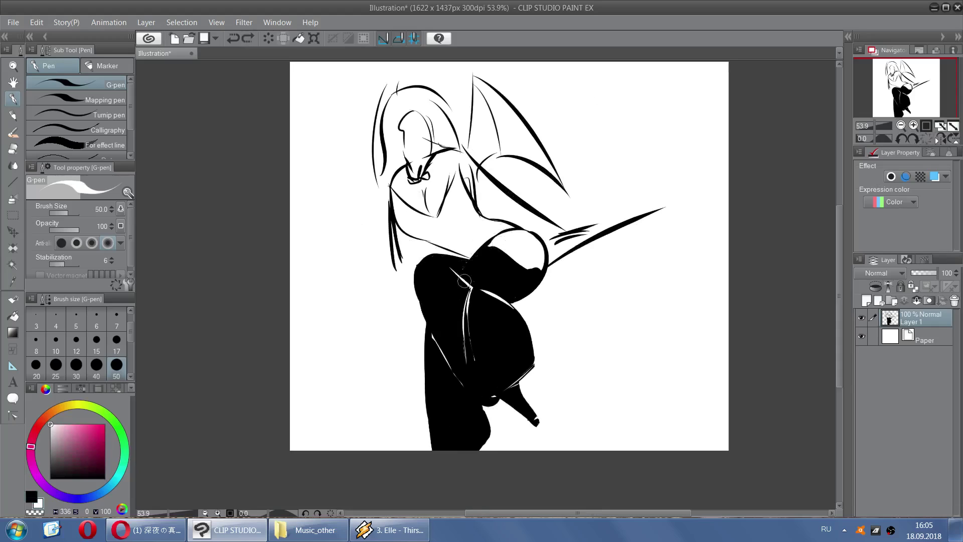
pyautogui.moveTo(479, 259)
pyautogui.mouseDown()
pyautogui.moveTo(514, 236)
pyautogui.moveTo(527, 252)
pyautogui.moveTo(520, 256)
pyautogui.moveTo(532, 236)
pyautogui.moveTo(534, 262)
pyautogui.moveTo(514, 243)
pyautogui.moveTo(529, 267)
pyautogui.moveTo(529, 250)
pyautogui.moveTo(512, 237)
pyautogui.mouseUp()
pyautogui.press('x')
pyautogui.hotkey('ctrl', 'z')
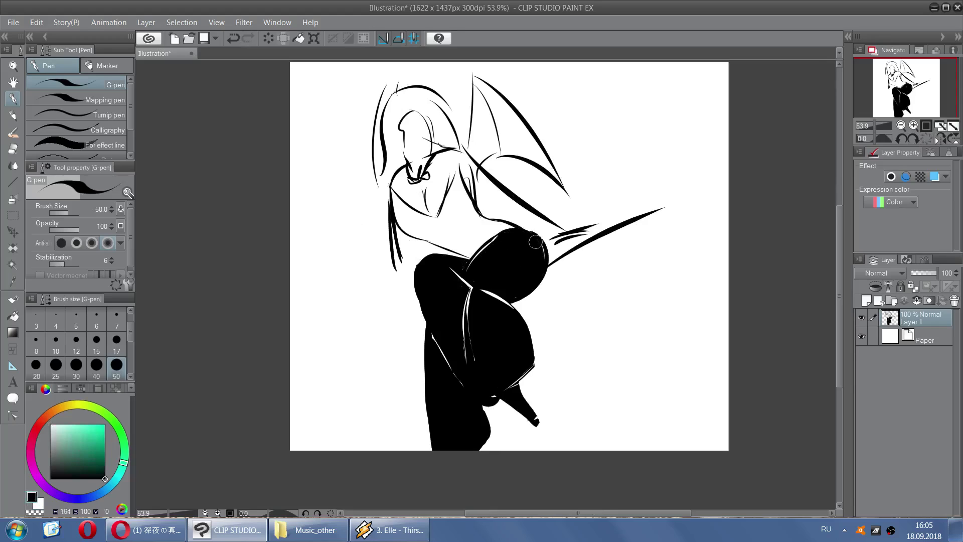
# Flip the view back and ink the lower back in black as a curve sweeping out above the hip
pyautogui.click(940, 137)
pyautogui.scroll(-4, 633, 291)
pyautogui.scroll(6, 571, 230)
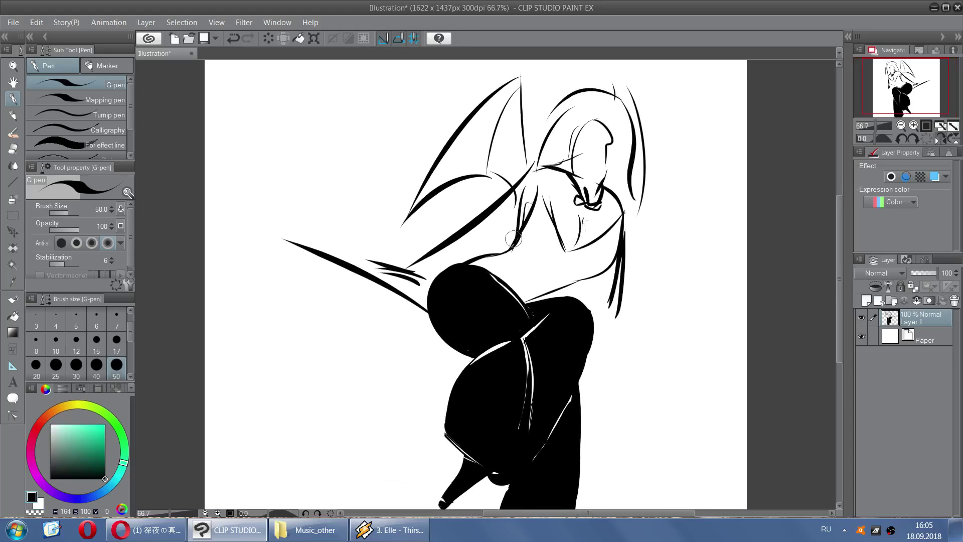
pyautogui.hotkey('ctrl', 'z')
pyautogui.moveTo(475, 247); pyautogui.dragTo(521, 248)
pyautogui.hotkey('ctrl', 'z')
pyautogui.hotkey('ctrl', 'z')
pyautogui.moveTo(451, 258)
pyautogui.mouseDown()
pyautogui.moveTo(482, 251)
pyautogui.moveTo(457, 256)
pyautogui.moveTo(518, 266)
pyautogui.moveTo(502, 263)
pyautogui.moveTo(540, 251)
pyautogui.moveTo(514, 248)
pyautogui.moveTo(540, 219)
pyautogui.mouseUp()
pyautogui.hotkey('ctrl', 'z')
pyautogui.hotkey('ctrl', 'z')
# Fill the side of the torso in black as a pointed shape rising from the waist toward the shoulder
pyautogui.moveTo(520, 237)
pyautogui.mouseDown()
pyautogui.moveTo(545, 201)
pyautogui.moveTo(541, 193)
pyautogui.mouseUp()
pyautogui.moveTo(518, 244); pyautogui.dragTo(537, 205)
pyautogui.hotkey('ctrl', 'z')
pyautogui.moveTo(525, 244)
pyautogui.mouseDown()
pyautogui.moveTo(540, 205)
pyautogui.moveTo(527, 250)
pyautogui.moveTo(560, 257)
pyautogui.moveTo(539, 237)
pyautogui.moveTo(539, 191)
pyautogui.moveTo(547, 254)
pyautogui.mouseUp()
pyautogui.hotkey('ctrl', 'z')
pyautogui.hotkey('ctrl', 'z')
pyautogui.moveTo(540, 199); pyautogui.dragTo(558, 252)
pyautogui.moveTo(541, 199)
pyautogui.mouseDown()
pyautogui.moveTo(535, 239)
pyautogui.moveTo(558, 254)
pyautogui.mouseUp()
# Paint a tapering black band from between the hips up to the underside of the bust
pyautogui.moveTo(533, 302); pyautogui.dragTo(558, 261)
pyautogui.hotkey('ctrl', 'z')
pyautogui.hotkey('ctrl', 'z')
pyautogui.moveTo(532, 304)
pyautogui.mouseDown()
pyautogui.moveTo(571, 249)
pyautogui.moveTo(541, 294)
pyautogui.moveTo(541, 280)
pyautogui.moveTo(548, 287)
pyautogui.moveTo(555, 263)
pyautogui.mouseUp()
pyautogui.moveTo(531, 302)
pyautogui.mouseDown()
pyautogui.moveTo(597, 251)
pyautogui.moveTo(564, 257)
pyautogui.moveTo(603, 244)
pyautogui.mouseUp()
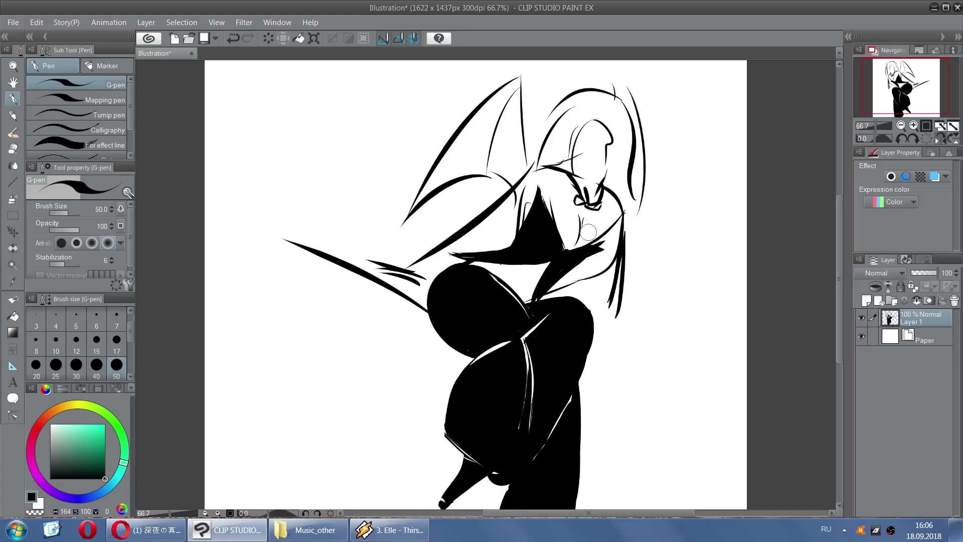
# Flip the view horizontally and draw the chest's front contour in black from the neck down to the bust
pyautogui.click(946, 141)
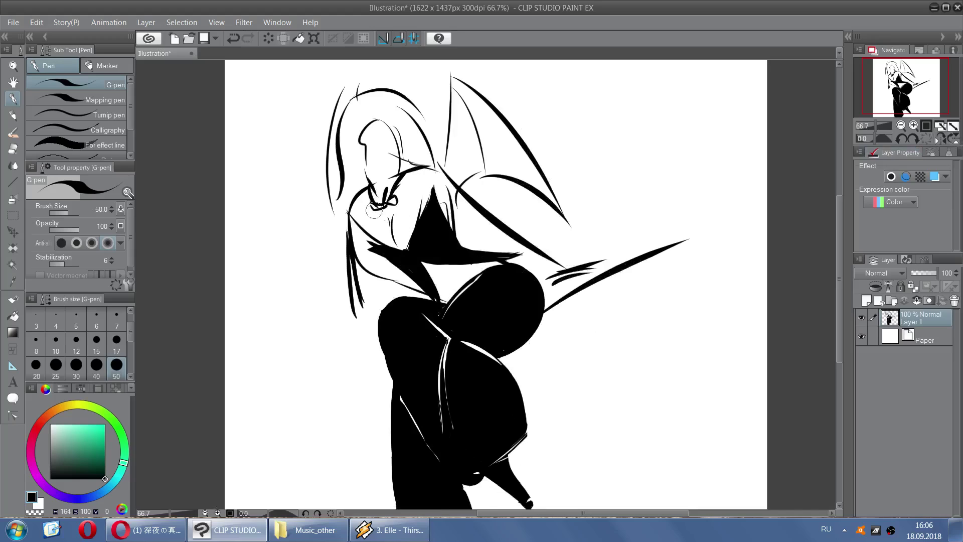
pyautogui.hotkey('ctrl', 'z')
pyautogui.moveTo(373, 206); pyautogui.dragTo(363, 247)
pyautogui.hotkey('ctrl', 'z')
pyautogui.hotkey('ctrl', 'z')
pyautogui.hotkey('ctrl', 'z')
pyautogui.hotkey('ctrl', 'z')
pyautogui.moveTo(373, 210)
pyautogui.mouseDown()
pyautogui.moveTo(364, 255)
pyautogui.moveTo(384, 258)
pyautogui.moveTo(373, 245)
pyautogui.moveTo(365, 254)
pyautogui.moveTo(423, 281)
pyautogui.mouseUp()
pyautogui.hotkey('ctrl', 'z')
# Thicken the black belly contour from under the bust to the hip and fill the gap at the chest's front
pyautogui.hotkey('ctrl', 'z')
pyautogui.hotkey('ctrl', 'z')
pyautogui.hotkey('ctrl', 'z')
pyautogui.hotkey('ctrl', 'z')
pyautogui.hotkey('ctrl', 'z')
pyautogui.moveTo(374, 260); pyautogui.dragTo(417, 276)
pyautogui.hotkey('ctrl', 'z')
pyautogui.moveTo(371, 249); pyautogui.dragTo(431, 303)
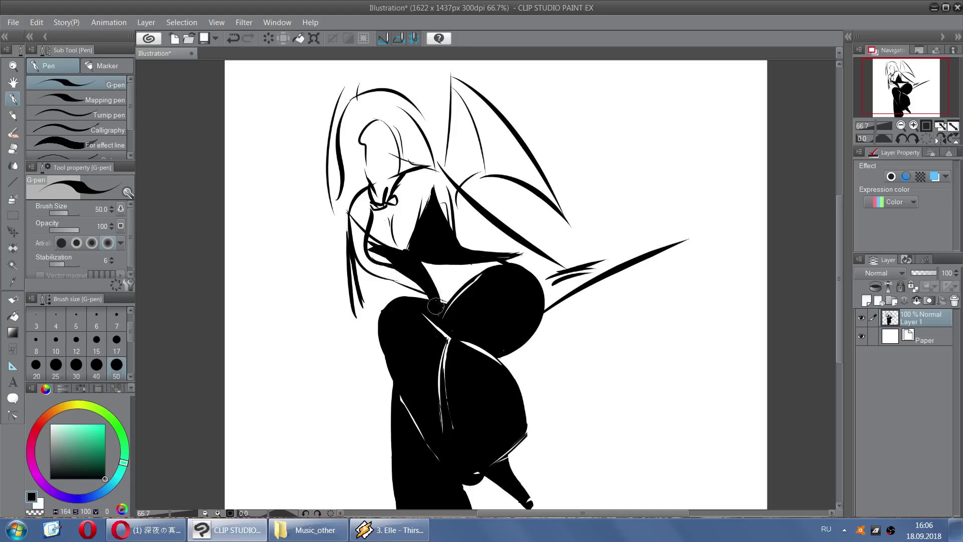
pyautogui.moveTo(382, 252)
pyautogui.mouseDown()
pyautogui.moveTo(373, 255)
pyautogui.moveTo(389, 256)
pyautogui.moveTo(369, 243)
pyautogui.mouseUp()
# Lasso the head, hair, front shoulder and arm, move them slightly toward the torso, and deselect
pyautogui.click(13, 215)
pyautogui.click(75, 115)
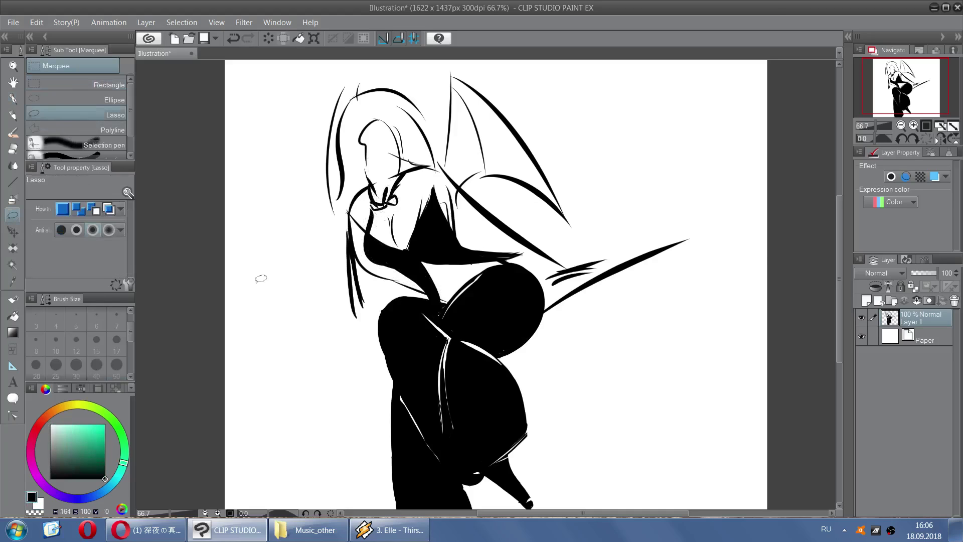
pyautogui.scroll(-1, 301, 291)
pyautogui.moveTo(299, 157); pyautogui.dragTo(407, 99)
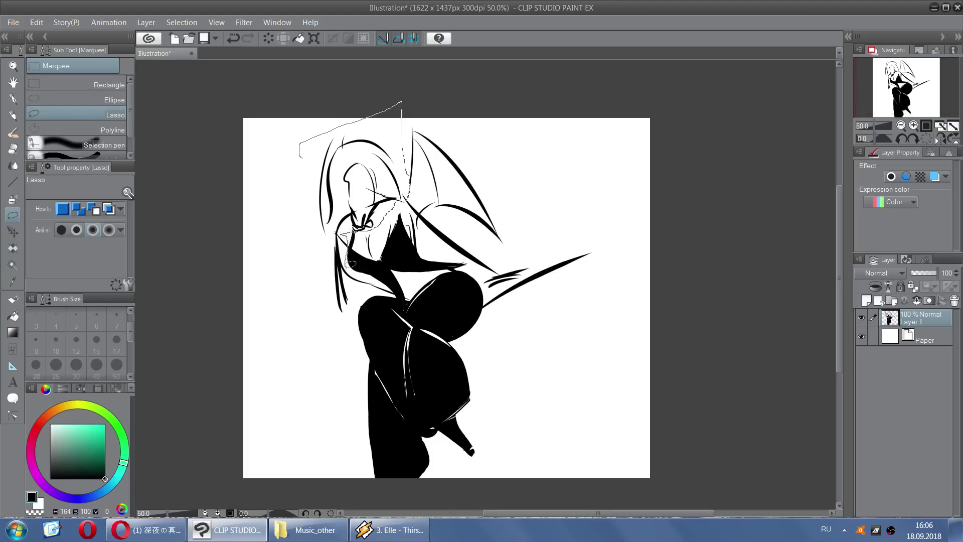
pyautogui.moveTo(354, 311)
pyautogui.mouseDown()
pyautogui.moveTo(338, 326)
pyautogui.moveTo(298, 274)
pyautogui.mouseUp()
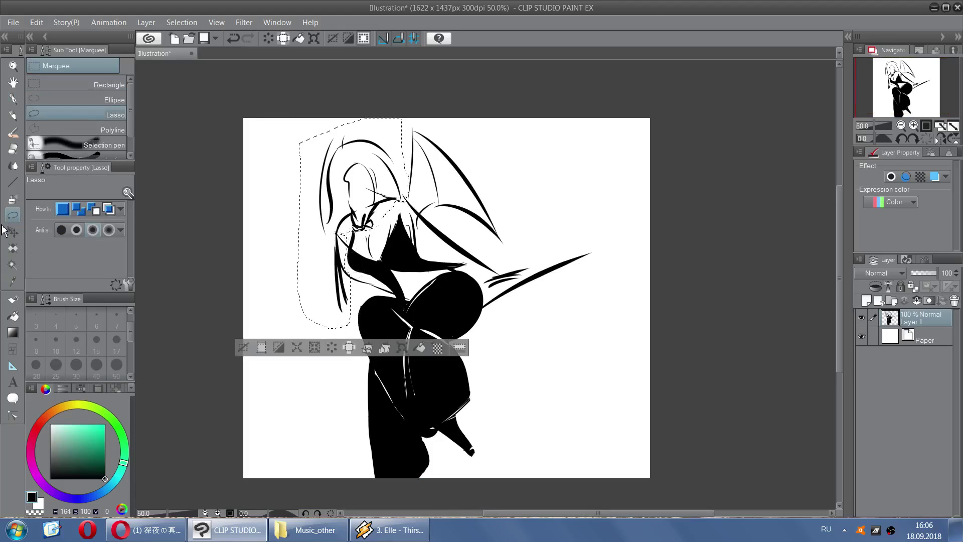
pyautogui.click(13, 231)
pyautogui.moveTo(379, 207); pyautogui.dragTo(389, 207)
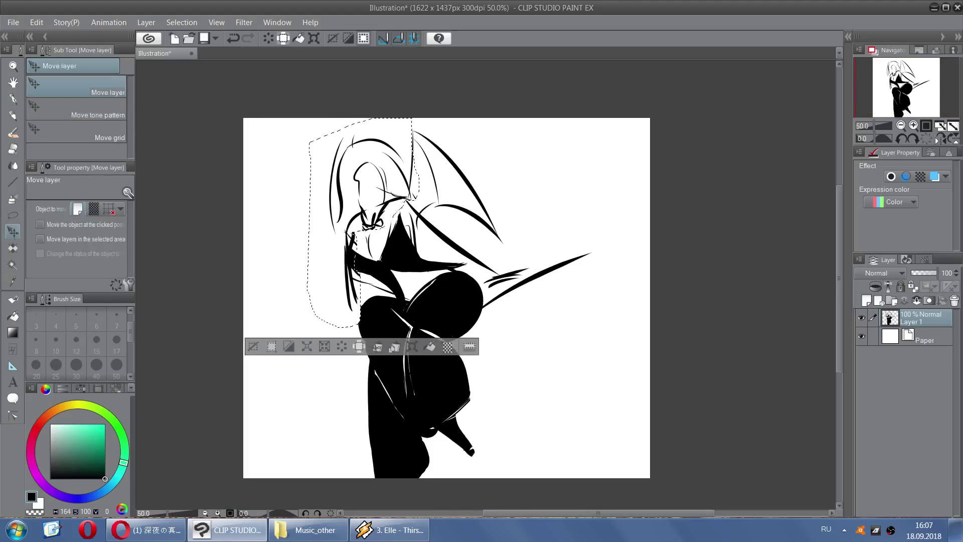
pyautogui.click(13, 215)
pyautogui.hotkey('ctrl', 'd')
pyautogui.scroll(-1, 652, 133)
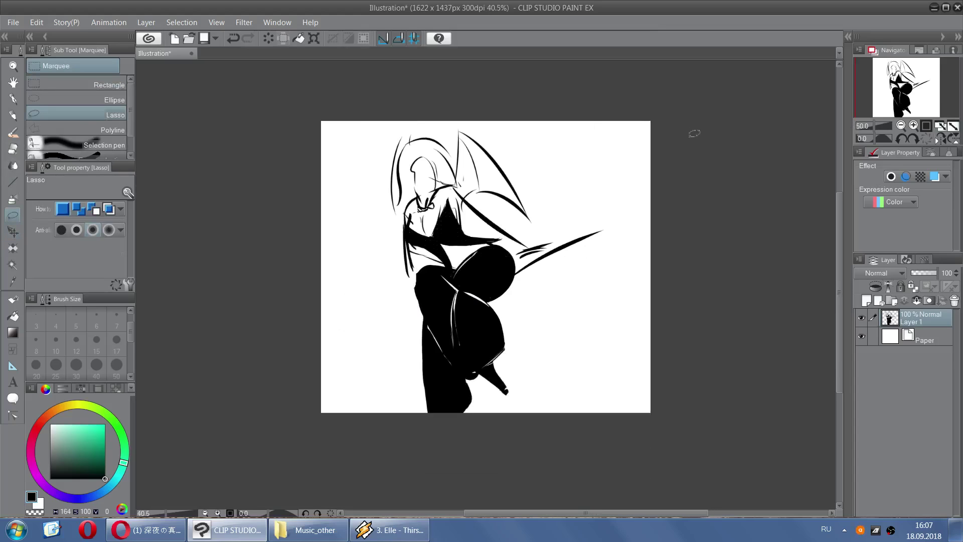
# Flip the view back and refine the peak and back edge of the black torso with black and white G-pen strokes
pyautogui.click(941, 139)
pyautogui.scroll(3, 644, 192)
pyautogui.press('b')
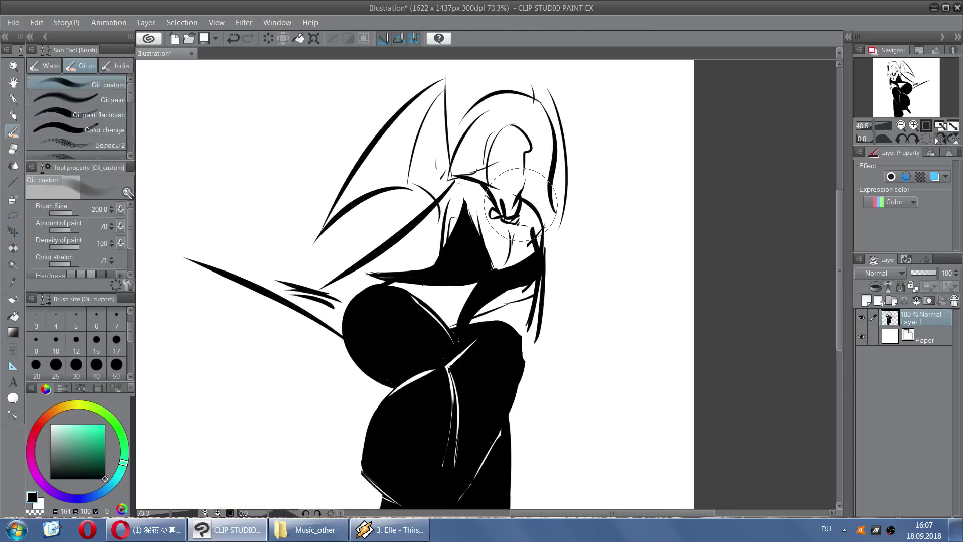
pyautogui.press('p')
pyautogui.moveTo(443, 259); pyautogui.dragTo(460, 203)
pyautogui.press('x')
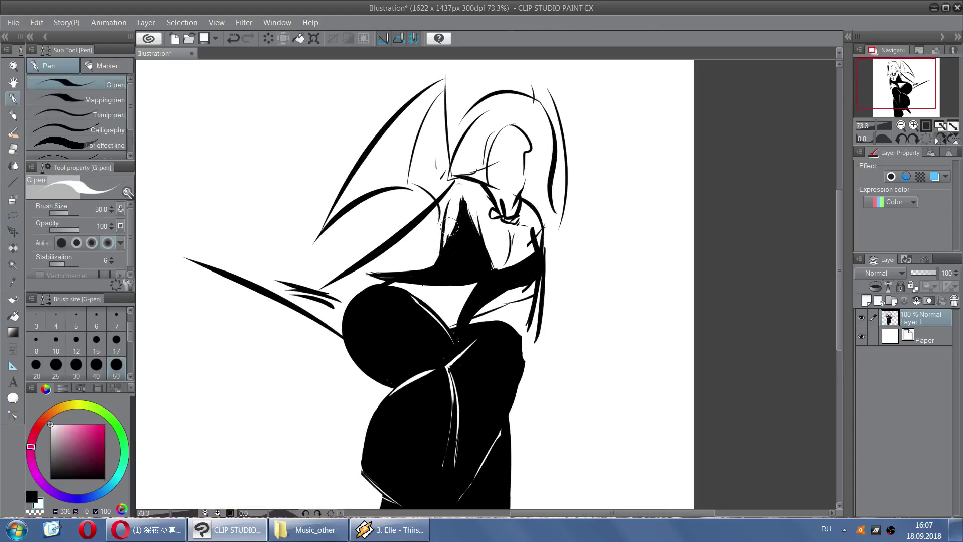
pyautogui.moveTo(455, 211)
pyautogui.mouseDown()
pyautogui.moveTo(441, 248)
pyautogui.moveTo(462, 209)
pyautogui.moveTo(467, 221)
pyautogui.moveTo(459, 173)
pyautogui.moveTo(462, 177)
pyautogui.mouseUp()
pyautogui.press('x')
pyautogui.hotkey('ctrl', 'z')
pyautogui.hotkey('ctrl', 'z')
pyautogui.hotkey('ctrl', 'z')
# Extend the peak of the black top into a strap reaching the shoulder and smooth its neckline edge
pyautogui.moveTo(477, 231); pyautogui.dragTo(464, 184)
pyautogui.moveTo(479, 231); pyautogui.dragTo(462, 179)
pyautogui.hotkey('ctrl', 'z')
pyautogui.moveTo(475, 231); pyautogui.dragTo(461, 179)
pyautogui.moveTo(475, 214); pyautogui.dragTo(467, 184)
pyautogui.hotkey('ctrl', 'z')
pyautogui.hotkey('ctrl', 'z')
pyautogui.moveTo(484, 233)
pyautogui.mouseDown()
pyautogui.moveTo(463, 175)
pyautogui.moveTo(471, 201)
pyautogui.moveTo(467, 181)
pyautogui.moveTo(472, 199)
pyautogui.moveTo(534, 216)
pyautogui.moveTo(512, 267)
pyautogui.moveTo(491, 270)
pyautogui.moveTo(473, 216)
pyautogui.moveTo(488, 252)
pyautogui.mouseUp()
pyautogui.hotkey('ctrl', 'z')
pyautogui.moveTo(471, 184)
pyautogui.mouseDown()
pyautogui.moveTo(490, 265)
pyautogui.moveTo(514, 268)
pyautogui.mouseUp()
pyautogui.hotkey('ctrl', 'z')
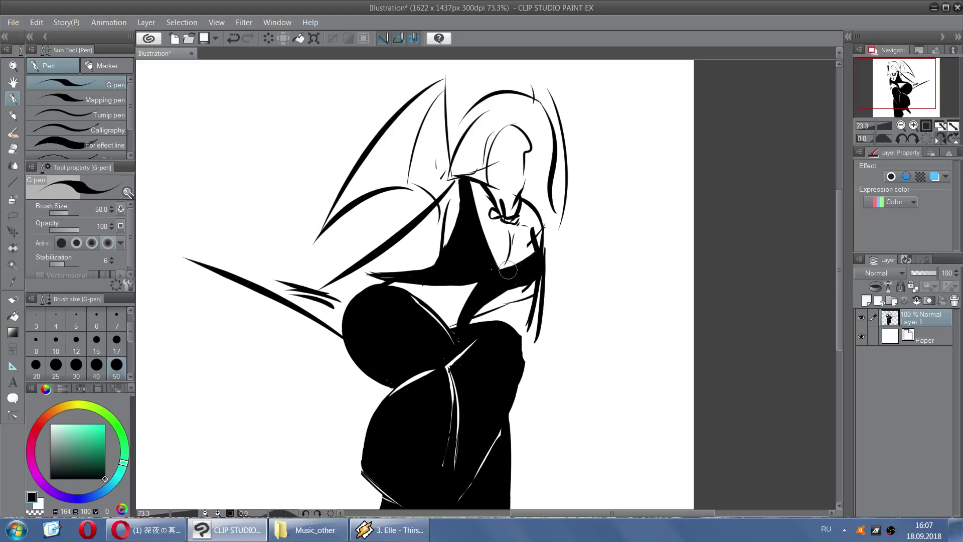
# Smooth the lower edge of the black top across the waist and under the bust
pyautogui.press('x')
pyautogui.press('x')
pyautogui.press('x')
pyautogui.moveTo(382, 281)
pyautogui.mouseDown()
pyautogui.moveTo(493, 283)
pyautogui.moveTo(376, 273)
pyautogui.moveTo(502, 262)
pyautogui.mouseUp()
pyautogui.hotkey('ctrl', 'z')
pyautogui.press('x')
pyautogui.hotkey('ctrl', 'z')
pyautogui.hotkey('ctrl', 'z')
pyautogui.moveTo(412, 281); pyautogui.dragTo(499, 274)
pyautogui.hotkey('ctrl', 'z')
pyautogui.moveTo(391, 278)
pyautogui.mouseDown()
pyautogui.moveTo(497, 272)
pyautogui.moveTo(533, 239)
pyautogui.moveTo(537, 253)
pyautogui.mouseUp()
pyautogui.hotkey('ctrl', 'z')
# Draw the front strap in black from the neck down the outer side of the bust
pyautogui.hotkey('ctrl', 'z')
pyautogui.hotkey('ctrl', 'z')
pyautogui.moveTo(527, 205); pyautogui.dragTo(544, 251)
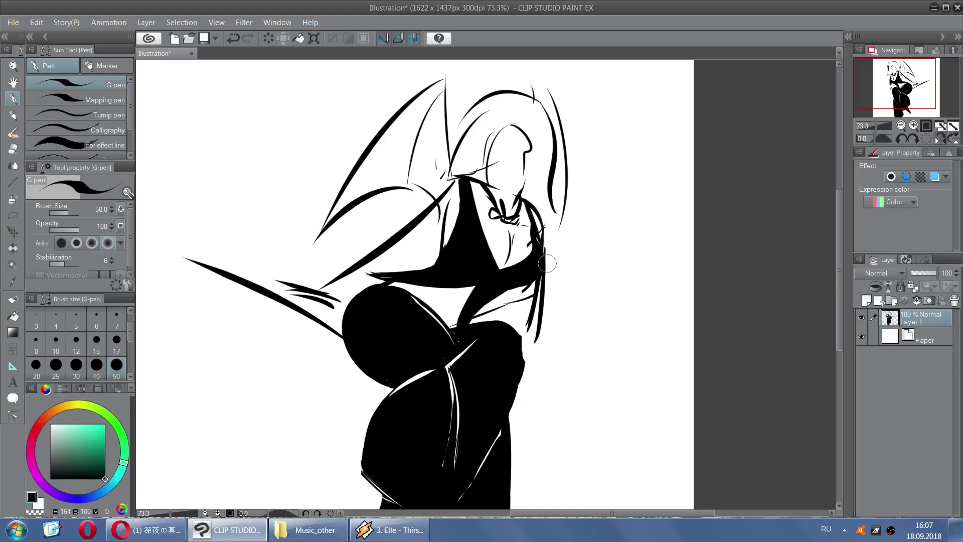
# Reshape the back strap into an inward curve in black and trim its outer edge in white
pyautogui.moveTo(478, 192)
pyautogui.mouseDown()
pyautogui.moveTo(484, 251)
pyautogui.moveTo(479, 183)
pyautogui.mouseUp()
pyautogui.hotkey('ctrl', 'z')
pyautogui.hotkey('ctrl', 'z')
pyautogui.press('x')
pyautogui.hotkey('ctrl', 'z')
pyautogui.moveTo(450, 235)
pyautogui.mouseDown()
pyautogui.moveTo(462, 182)
pyautogui.moveTo(485, 183)
pyautogui.moveTo(477, 178)
pyautogui.mouseUp()
pyautogui.press('x')
pyautogui.hotkey('ctrl', 'z')
pyautogui.hotkey('ctrl', 'z')
# Fill the gaps between the front strap and the bust's outer edge in black
pyautogui.moveTo(530, 220)
pyautogui.mouseDown()
pyautogui.moveTo(530, 257)
pyautogui.moveTo(532, 241)
pyautogui.mouseUp()
pyautogui.hotkey('ctrl', 'z')
pyautogui.hotkey('ctrl', 'z')
pyautogui.hotkey('ctrl', 'z')
pyautogui.press('x')
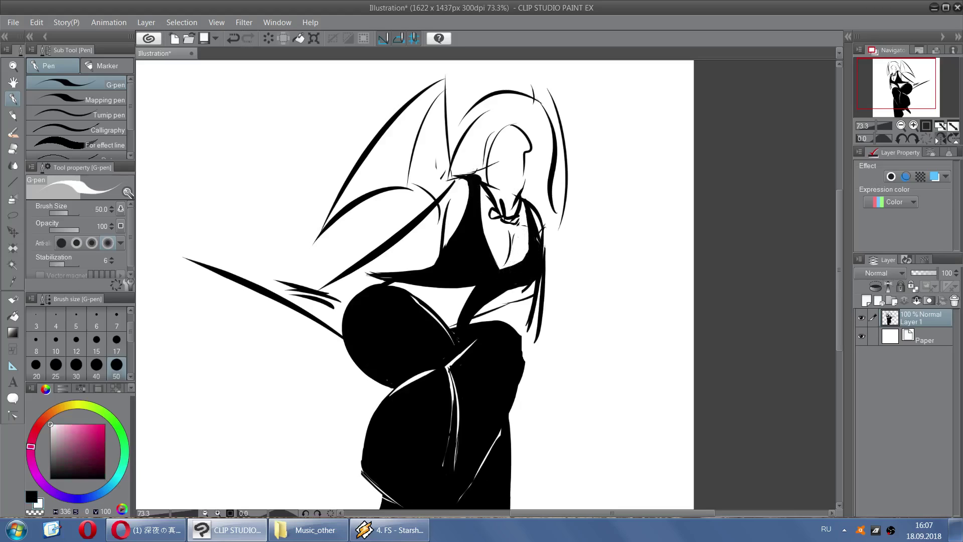
pyautogui.press('x')
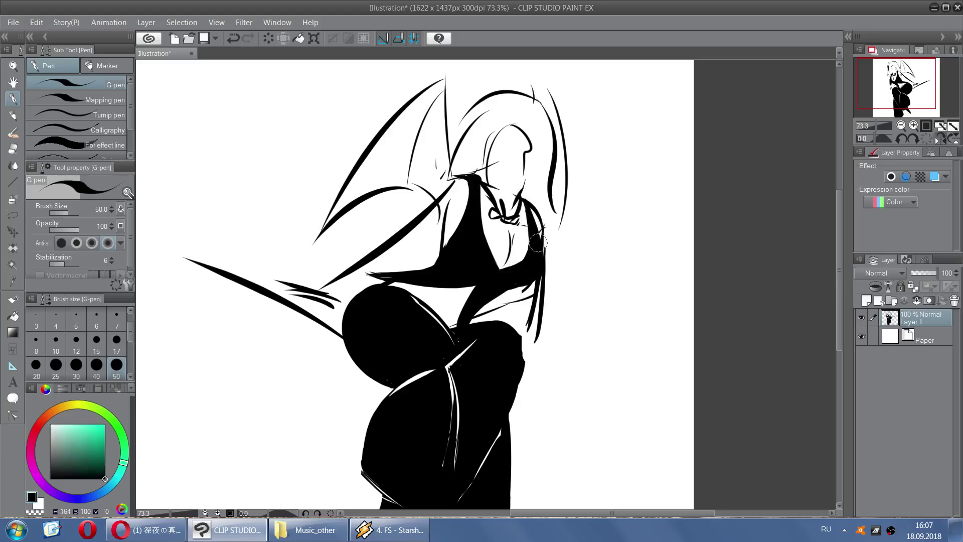
# Define the lower front edge of the black top from the belly to beneath the bust
pyautogui.moveTo(479, 311); pyautogui.dragTo(536, 282)
pyautogui.hotkey('ctrl', 'z')
pyautogui.hotkey('ctrl', 'z')
pyautogui.moveTo(477, 315); pyautogui.dragTo(540, 278)
# Paint over the leftover arm strokes hanging below the front of the top in white and flip the view horizontally
pyautogui.press('x')
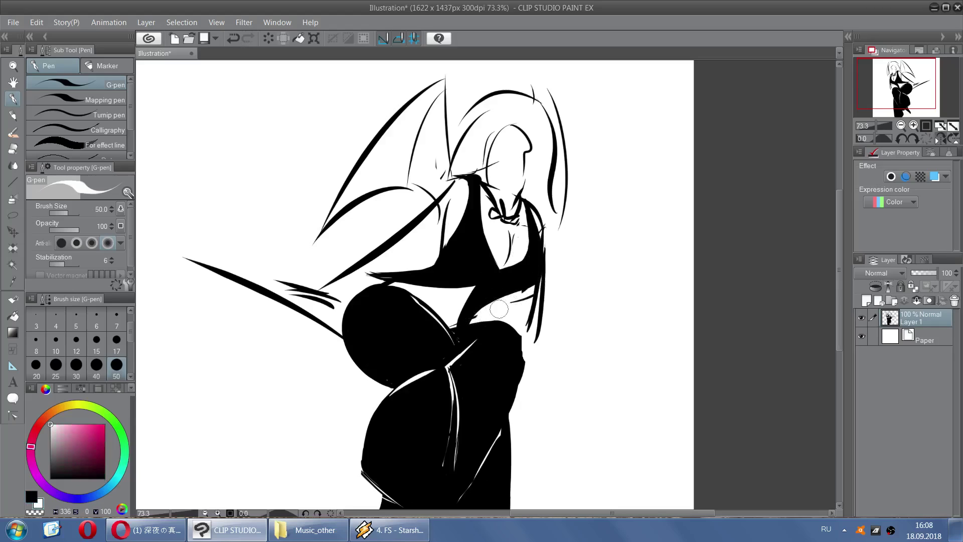
pyautogui.moveTo(532, 292)
pyautogui.mouseDown()
pyautogui.moveTo(537, 337)
pyautogui.moveTo(541, 303)
pyautogui.moveTo(533, 322)
pyautogui.mouseUp()
pyautogui.hotkey('ctrl', 'z')
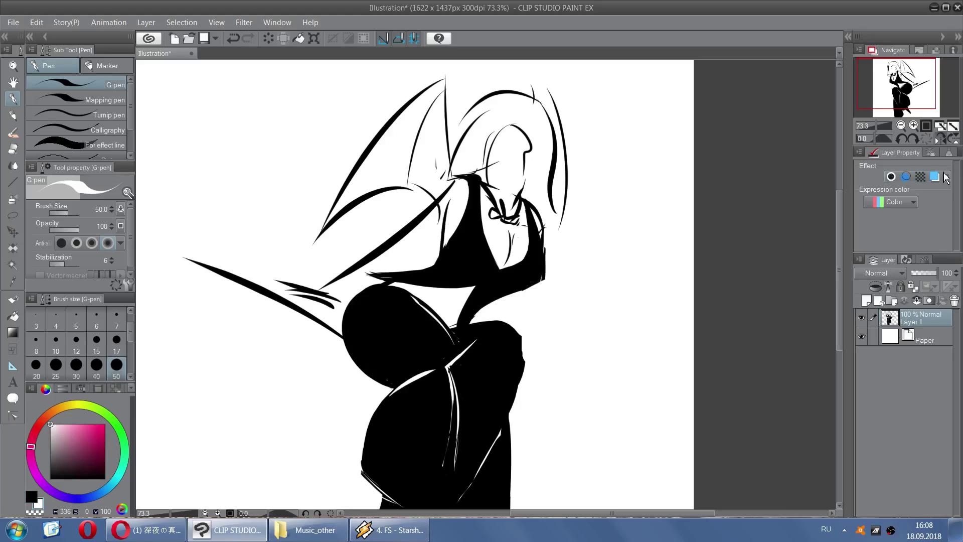
pyautogui.click(940, 139)
pyautogui.scroll(-2, 505, 268)
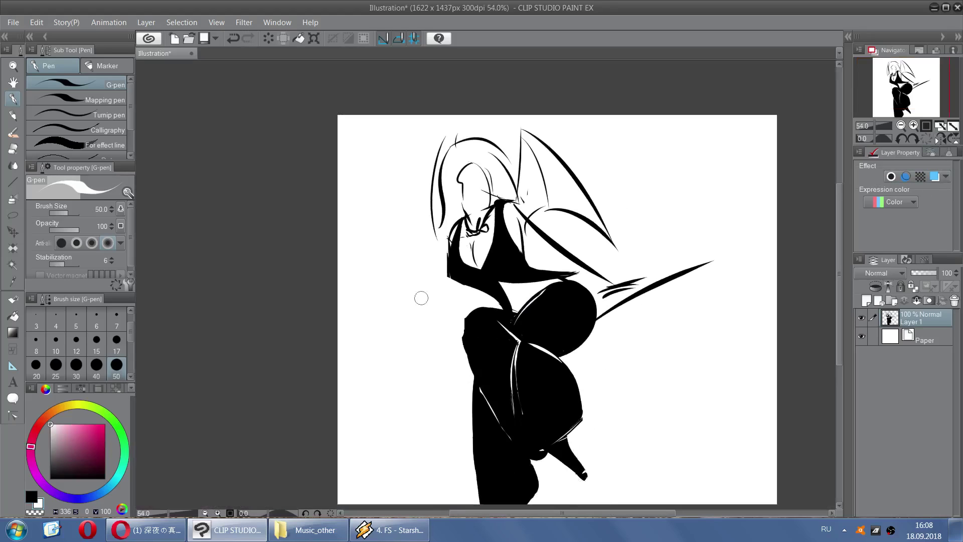
# Round out the outer edge of the raised knee in black
pyautogui.press('x')
pyautogui.moveTo(461, 341); pyautogui.dragTo(478, 314)
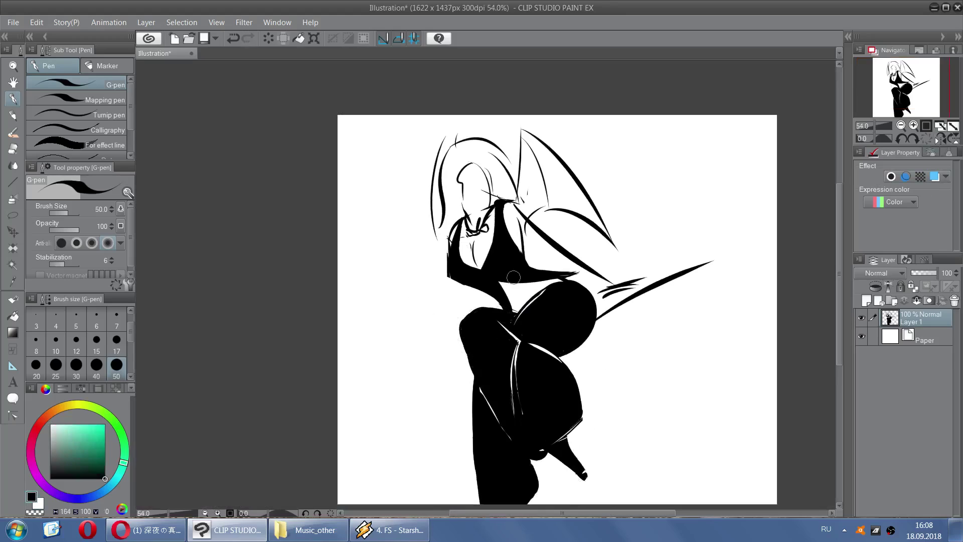
pyautogui.press('x')
# Round the lower front edge of the bust on the black top with curved black strokes
pyautogui.moveTo(452, 266)
pyautogui.mouseDown()
pyautogui.moveTo(454, 279)
pyautogui.moveTo(455, 256)
pyautogui.moveTo(459, 268)
pyautogui.mouseUp()
pyautogui.hotkey('ctrl', 'z')
pyautogui.press('x')
pyautogui.press('x')
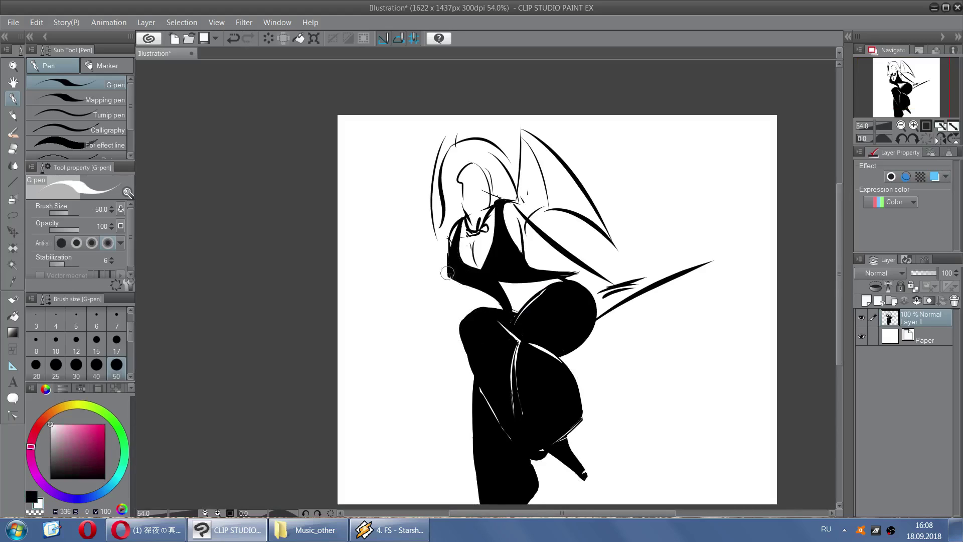
pyautogui.hotkey('ctrl', 'z')
pyautogui.press('x')
pyautogui.hotkey('ctrl', 'z')
pyautogui.moveTo(450, 244); pyautogui.dragTo(476, 283)
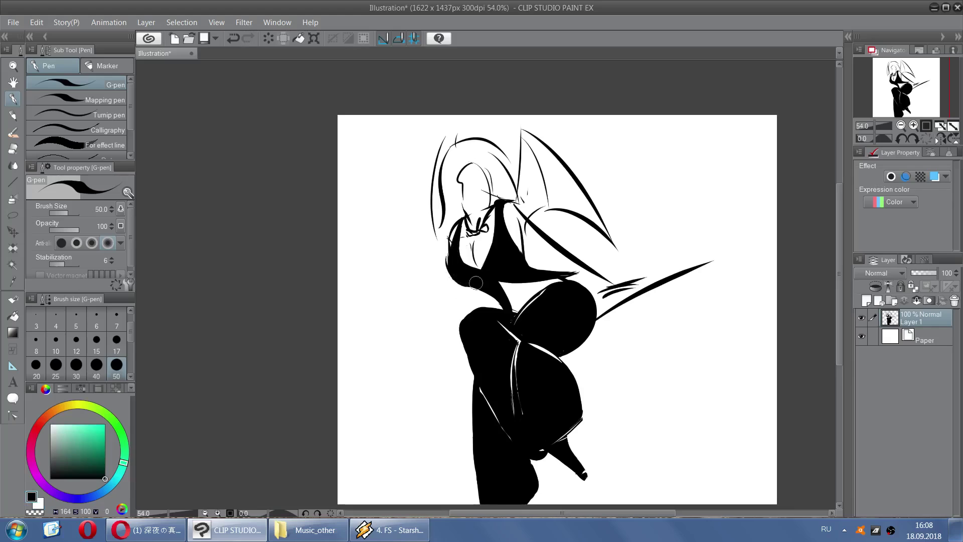
pyautogui.moveTo(455, 251); pyautogui.dragTo(467, 281)
# Paint over the old upper-arm contour in white and redraw the shoulder and arm outline in black
pyautogui.press('x')
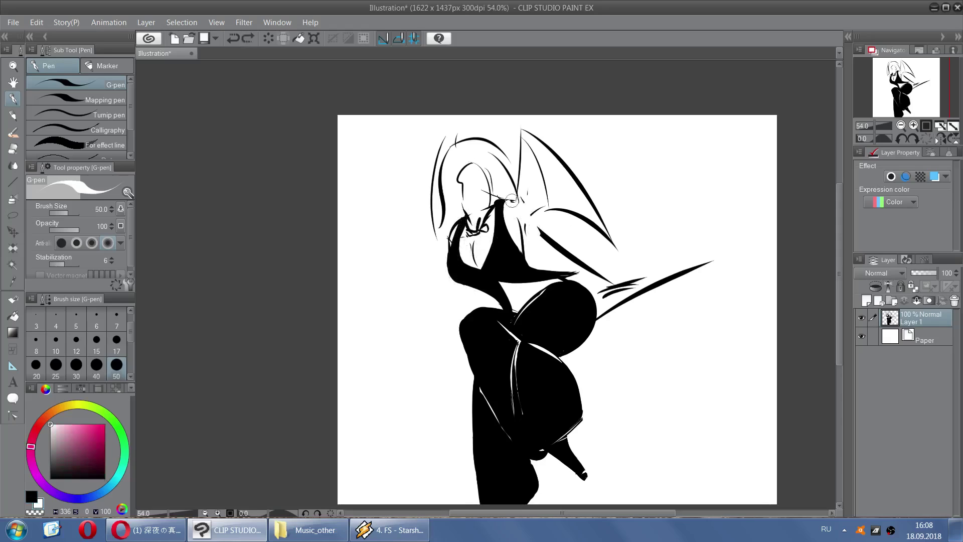
pyautogui.press('x')
pyautogui.moveTo(519, 201); pyautogui.dragTo(572, 258)
pyautogui.press('x')
pyautogui.press('x')
pyautogui.hotkey('ctrl', 'z')
pyautogui.moveTo(511, 226); pyautogui.dragTo(527, 247)
pyautogui.hotkey('ctrl', 'z')
pyautogui.moveTo(510, 225); pyautogui.dragTo(535, 259)
pyautogui.press('x')
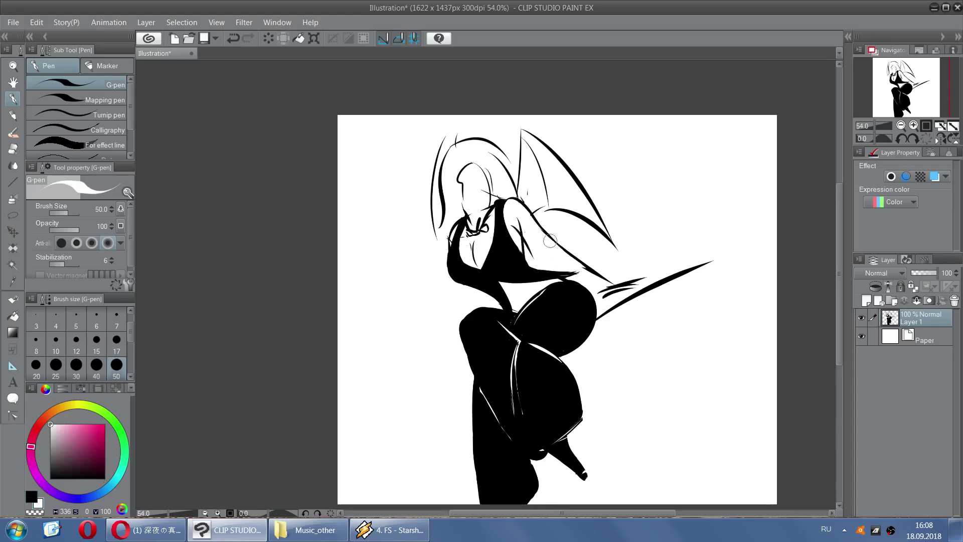
# Trim the pointed back tip of the top above the hip in white
pyautogui.press('x')
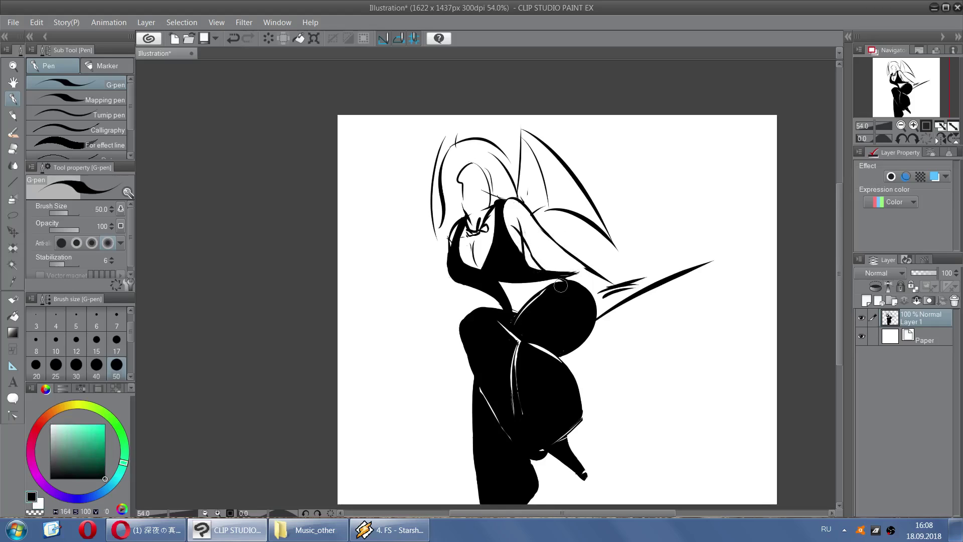
pyautogui.press('x')
pyautogui.hotkey('ctrl', 'z')
pyautogui.moveTo(555, 264)
pyautogui.mouseDown()
pyautogui.moveTo(538, 247)
pyautogui.moveTo(593, 293)
pyautogui.moveTo(567, 271)
pyautogui.mouseUp()
pyautogui.press('x')
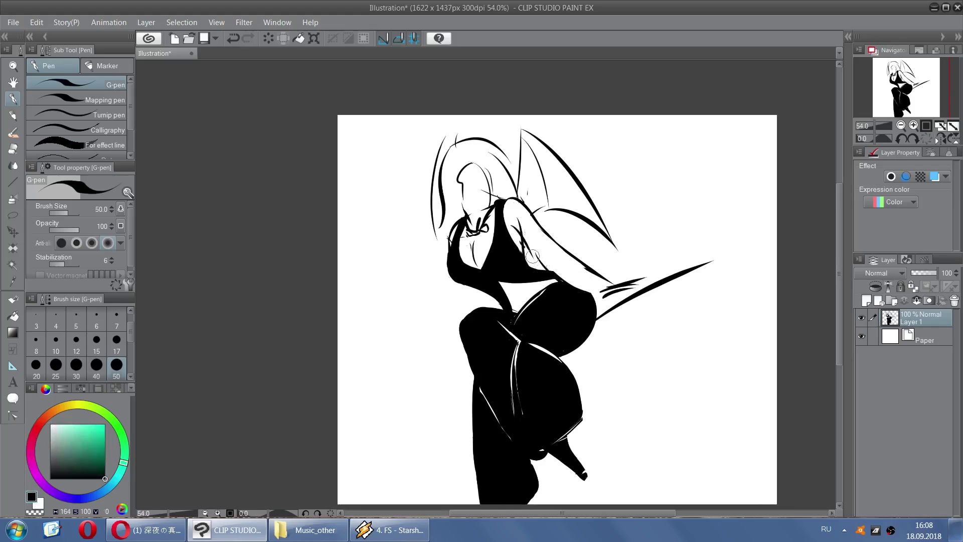
# Draw the underside of the forearm from the elbow down to the wrist in black
pyautogui.hotkey('ctrl', 'z')
pyautogui.moveTo(544, 263); pyautogui.dragTo(582, 287)
pyautogui.hotkey('ctrl', 'z')
pyautogui.hotkey('ctrl', 'z')
pyautogui.moveTo(542, 256); pyautogui.dragTo(577, 290)
pyautogui.hotkey('ctrl', 'z')
pyautogui.hotkey('ctrl', 'z')
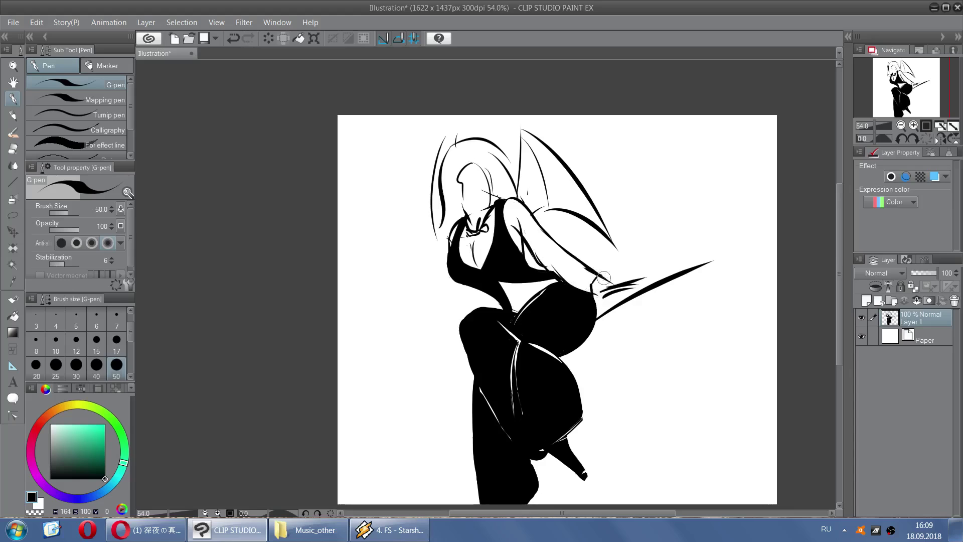
# Try to outline a cuff around the wrist in black over the rough hand strokes
pyautogui.press('x')
pyautogui.press('x')
pyautogui.moveTo(601, 274); pyautogui.dragTo(615, 280)
pyautogui.hotkey('ctrl', 'z')
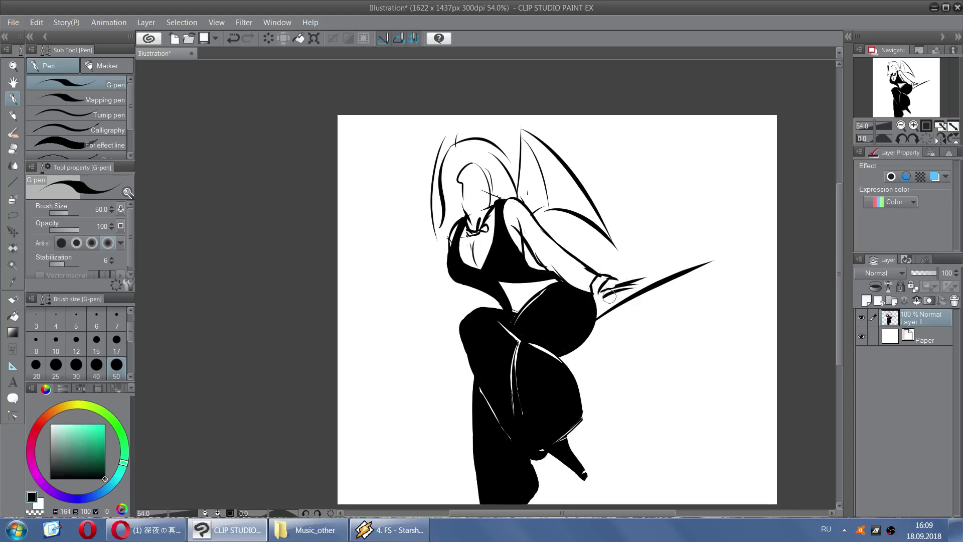
pyautogui.press('x')
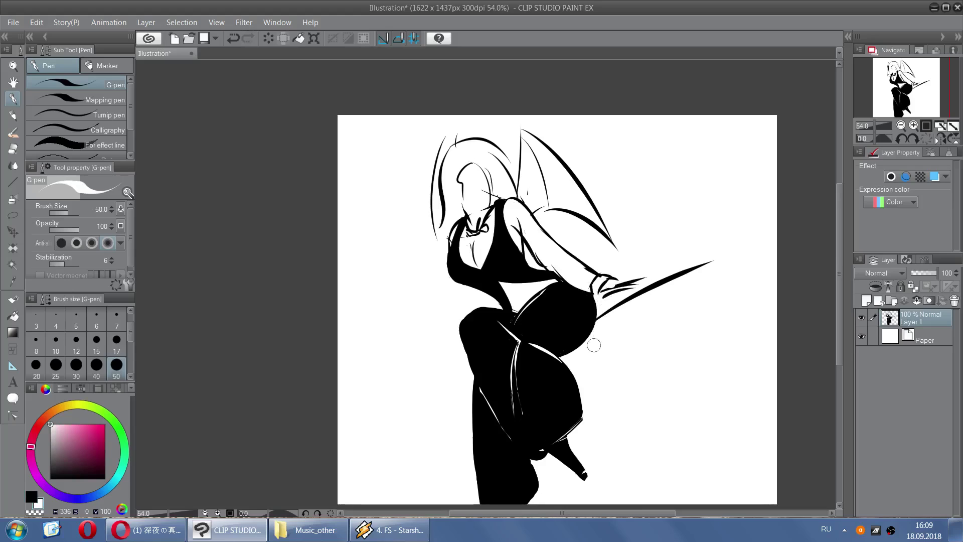
pyautogui.moveTo(617, 280); pyautogui.dragTo(604, 287)
pyautogui.hotkey('ctrl', 'y')
pyautogui.hotkey('ctrl', 'y')
# Refine the sleeve fold beneath the armpit with a short black stroke
pyautogui.press('x')
pyautogui.hotkey('ctrl', 'z')
pyautogui.moveTo(525, 229)
pyautogui.mouseDown()
pyautogui.moveTo(548, 261)
pyautogui.moveTo(521, 222)
pyautogui.mouseUp()
pyautogui.press('x')
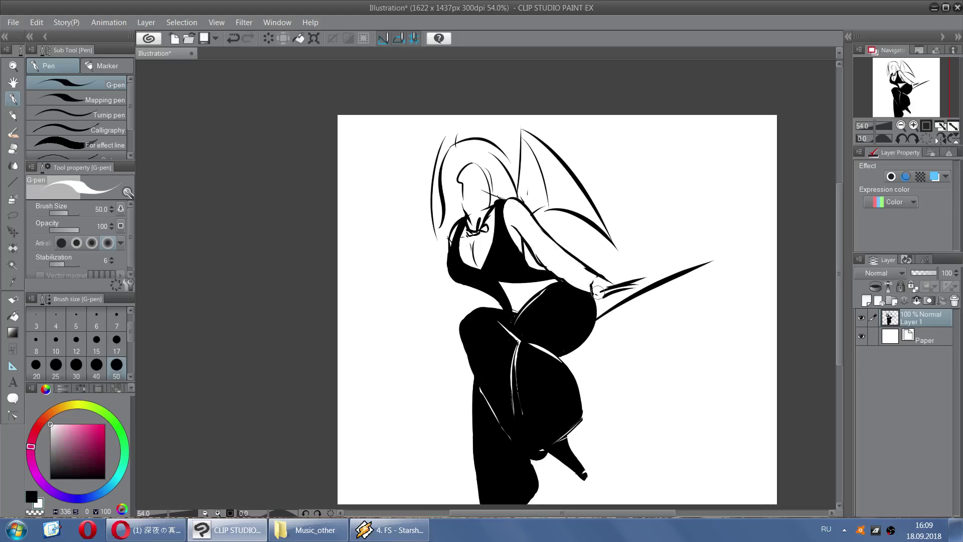
# Erase the cuff outline and the rough hand strokes beyond the wrist with white
pyautogui.press('x')
pyautogui.moveTo(571, 285); pyautogui.dragTo(596, 305)
pyautogui.hotkey('ctrl', 'z')
pyautogui.hotkey('ctrl', 'z')
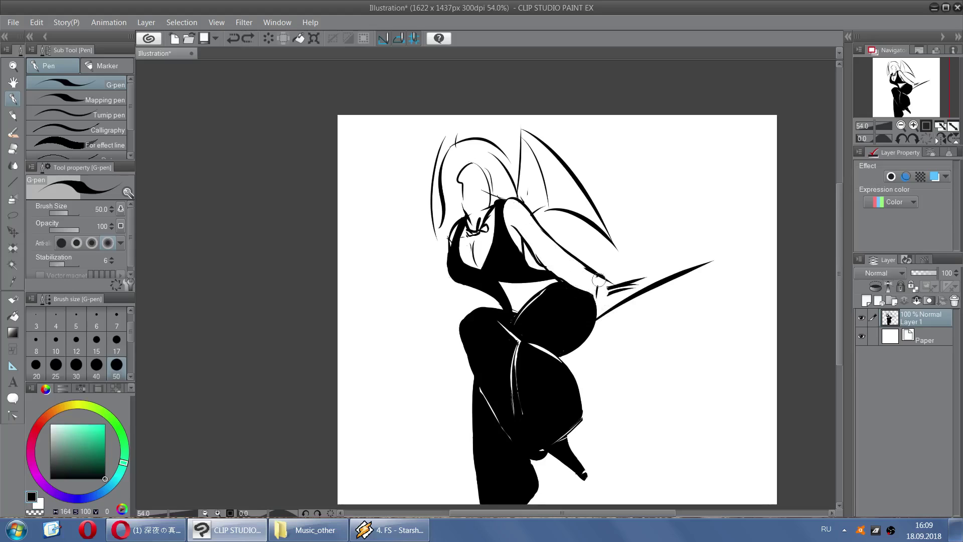
pyautogui.press('x')
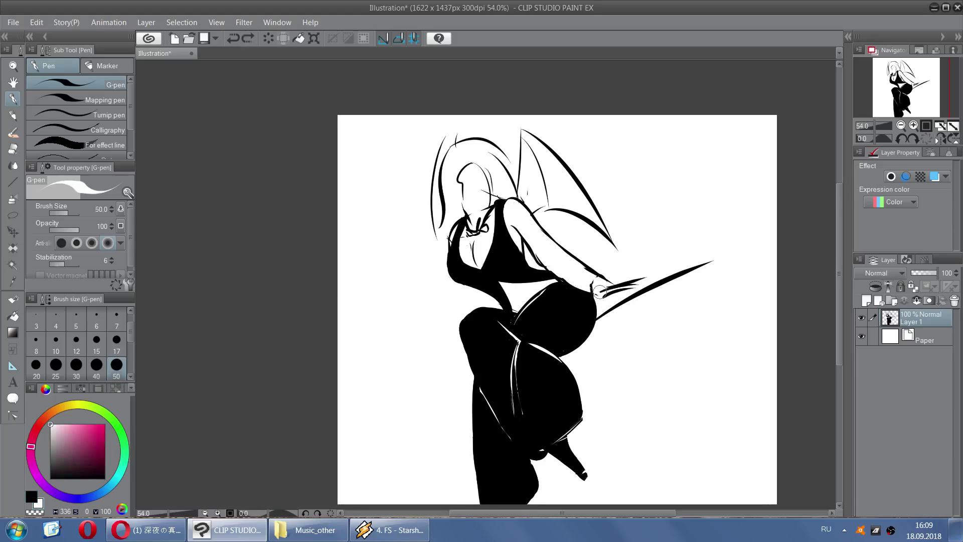
pyautogui.press('x')
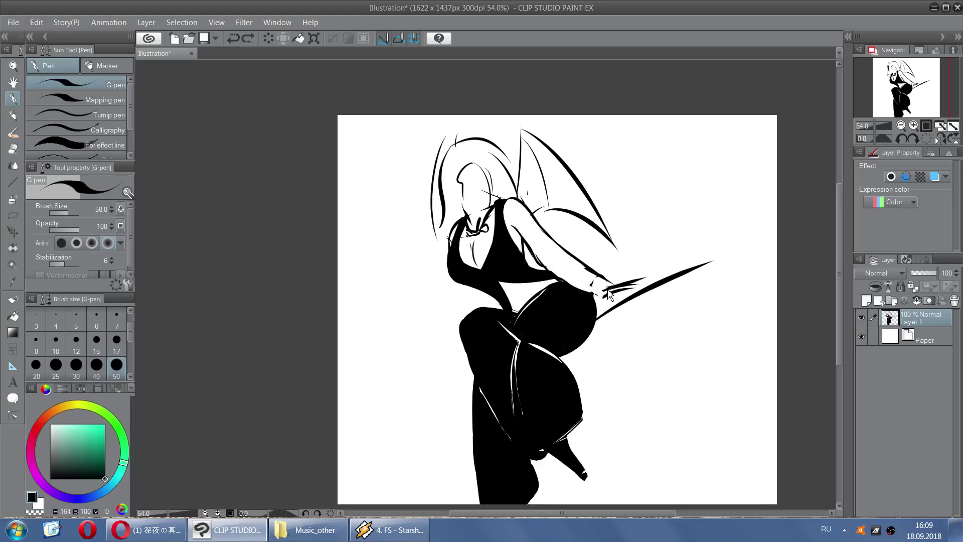
pyautogui.press('x')
pyautogui.moveTo(606, 284)
pyautogui.mouseDown()
pyautogui.moveTo(604, 275)
pyautogui.moveTo(635, 280)
pyautogui.moveTo(609, 296)
pyautogui.mouseUp()
pyautogui.hotkey('ctrl', 'z')
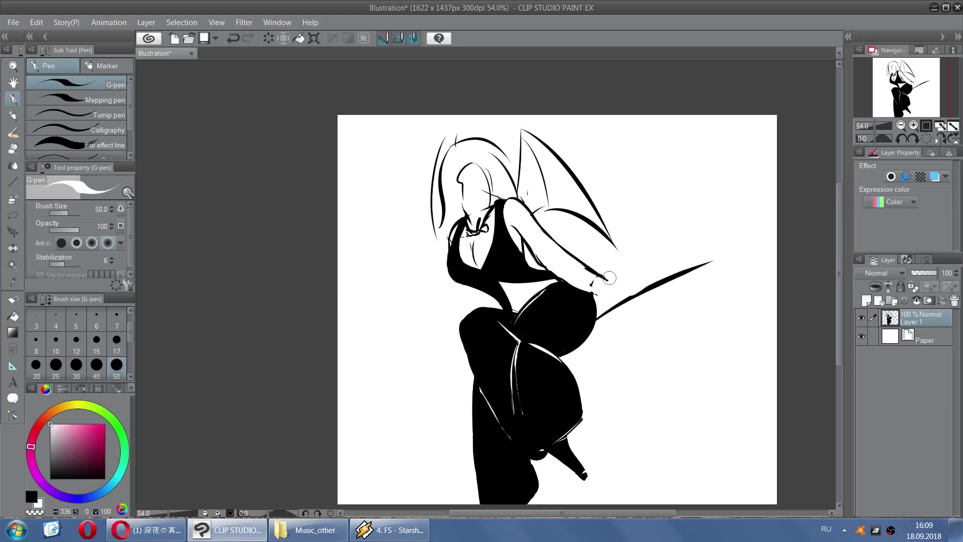
# Draw the back of the hand extending from the wrist with thin black lines
pyautogui.press('x')
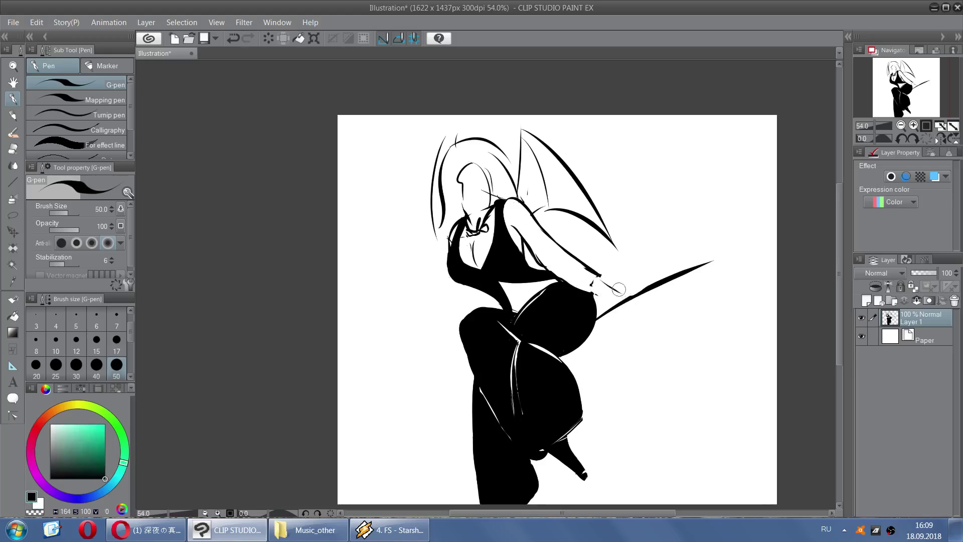
pyautogui.moveTo(600, 279); pyautogui.dragTo(619, 295)
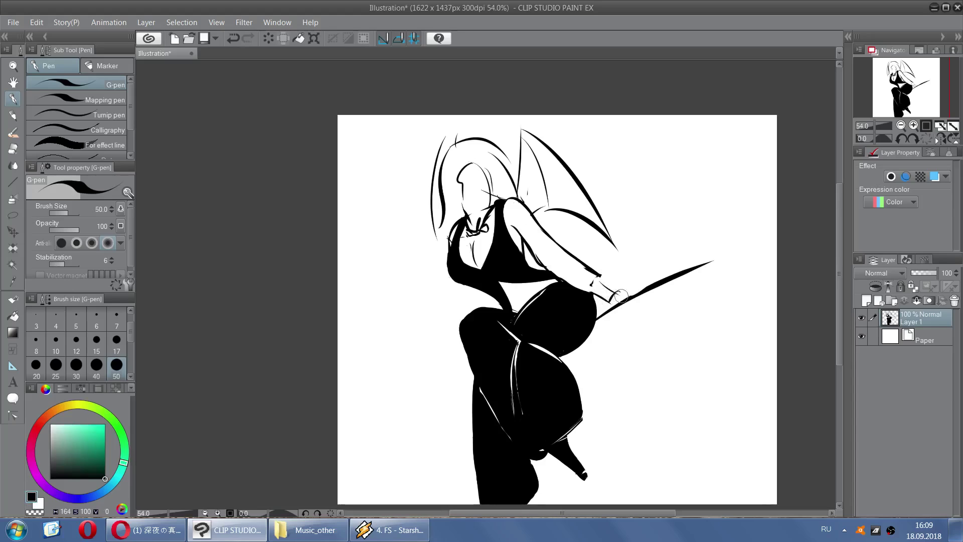
pyautogui.hotkey('ctrl', 'z')
pyautogui.hotkey('ctrl', 'z')
# Draw the thumb and knuckles of the hand resting on the slanted line behind the hips
pyautogui.moveTo(621, 293)
pyautogui.mouseDown()
pyautogui.moveTo(663, 278)
pyautogui.moveTo(605, 309)
pyautogui.moveTo(611, 303)
pyautogui.mouseUp()
pyautogui.hotkey('ctrl', 'z')
pyautogui.hotkey('ctrl', 'z')
pyautogui.hotkey('ctrl', 'z')
pyautogui.hotkey('ctrl', 'z')
pyautogui.hotkey('ctrl', 'z')
pyautogui.hotkey('ctrl', 'z')
pyautogui.hotkey('ctrl', 'z')
pyautogui.press('x')
pyautogui.press('x')
pyautogui.hotkey('ctrl', 'z')
pyautogui.press('x')
pyautogui.press('x')
pyautogui.press('x')
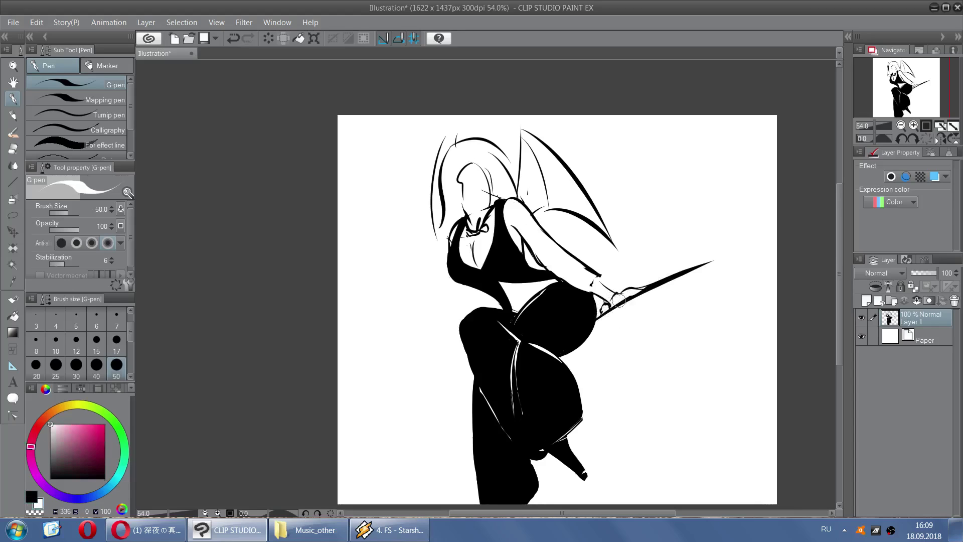
# Draw the outstretched fingers along the slanted line in black and clean their edges in white
pyautogui.press('x')
pyautogui.hotkey('ctrl', 'z')
pyautogui.moveTo(619, 296); pyautogui.dragTo(627, 291)
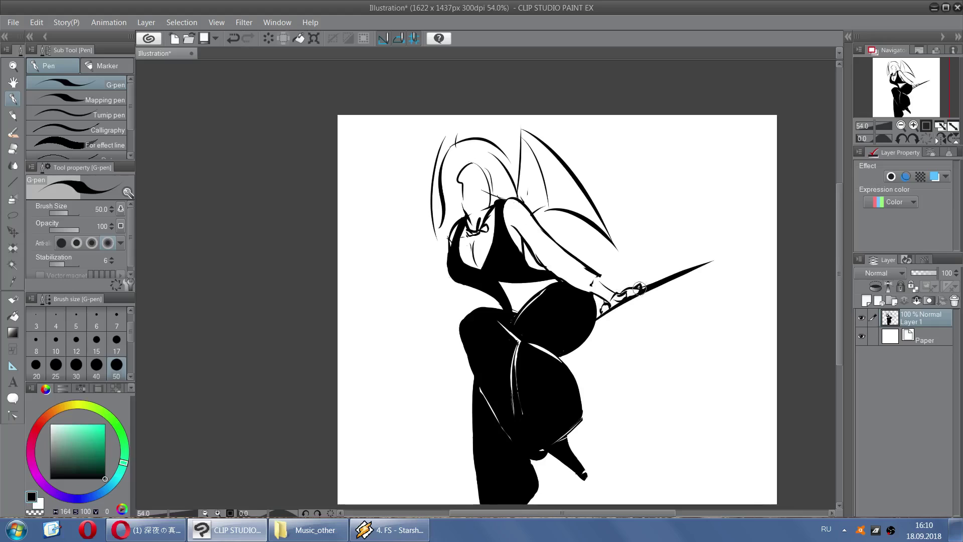
pyautogui.press('x')
pyautogui.press('x')
pyautogui.press('x')
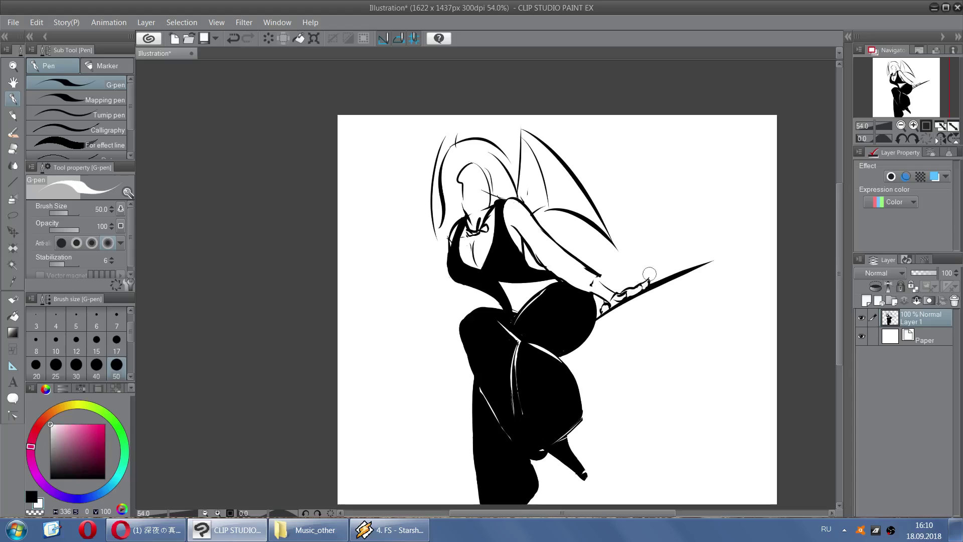
# Trim the fingers in white and reinforce the lines between the thumb and the palm in black
pyautogui.moveTo(634, 288); pyautogui.dragTo(608, 301)
pyautogui.press('x')
pyautogui.hotkey('ctrl', 'z')
pyautogui.moveTo(609, 303); pyautogui.dragTo(617, 303)
pyautogui.hotkey('ctrl', 'z')
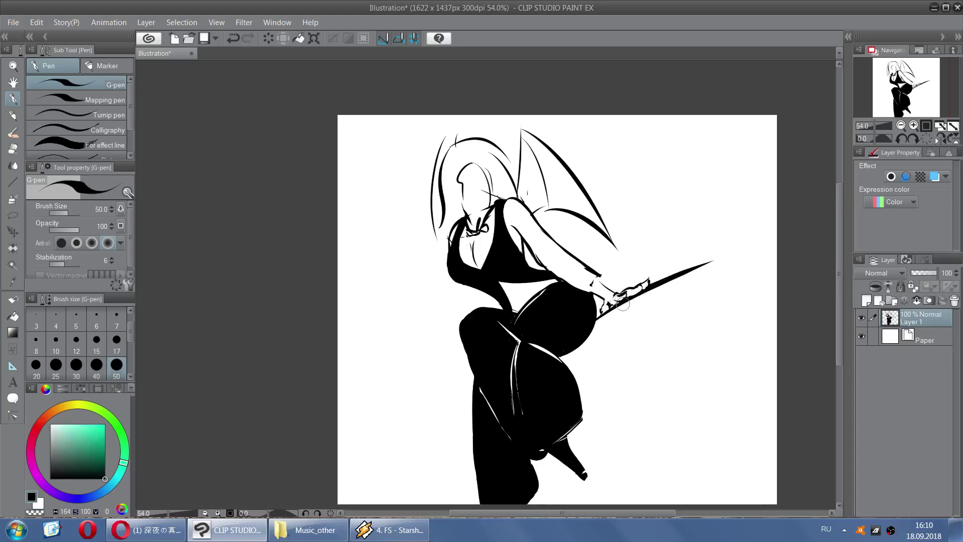
# Outline the sleeve cuff around the wrist in black with white corrections
pyautogui.press('x')
pyautogui.press('x')
pyautogui.hotkey('ctrl', 'z')
pyautogui.hotkey('ctrl', 'y')
pyautogui.hotkey('ctrl', 'z')
pyautogui.press('x')
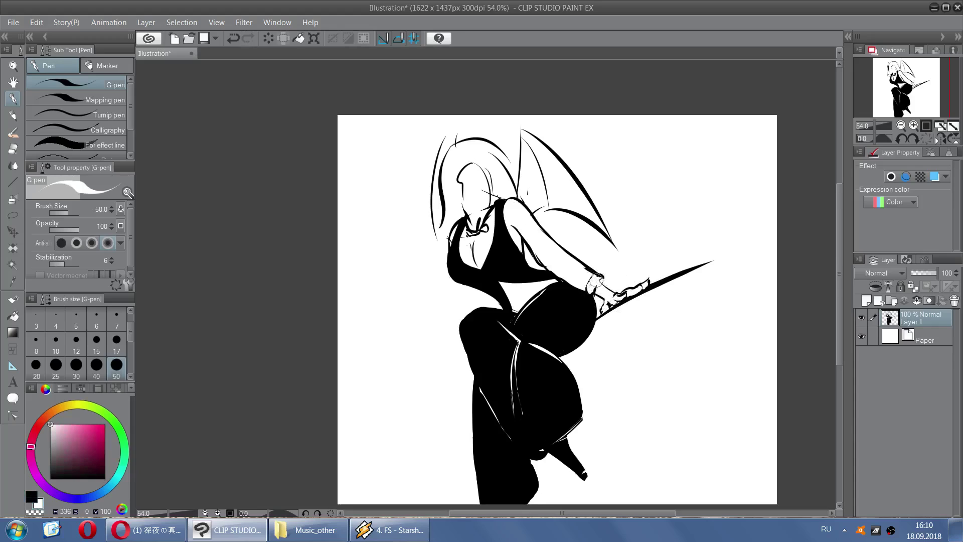
pyautogui.press('x')
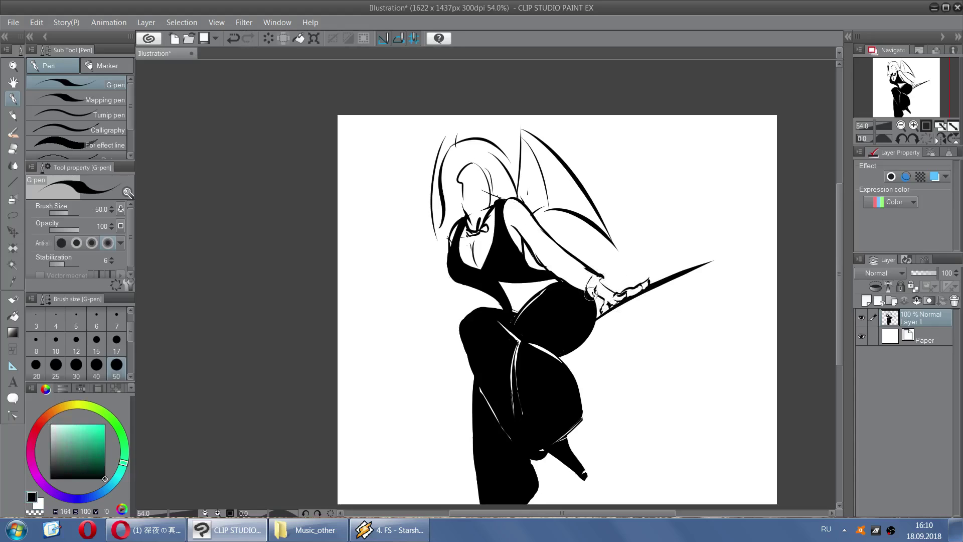
# Finish the cuff's edge where it meets the hand with short black strokes
pyautogui.hotkey('ctrl', 'z')
pyautogui.moveTo(595, 288)
pyautogui.mouseDown()
pyautogui.moveTo(598, 299)
pyautogui.moveTo(600, 283)
pyautogui.mouseUp()
pyautogui.hotkey('ctrl', 'z')
pyautogui.hotkey('ctrl', 'z')
pyautogui.hotkey('ctrl', 'y')
pyautogui.hotkey('ctrl', 'z')
pyautogui.hotkey('ctrl', 'y')
pyautogui.press('x')
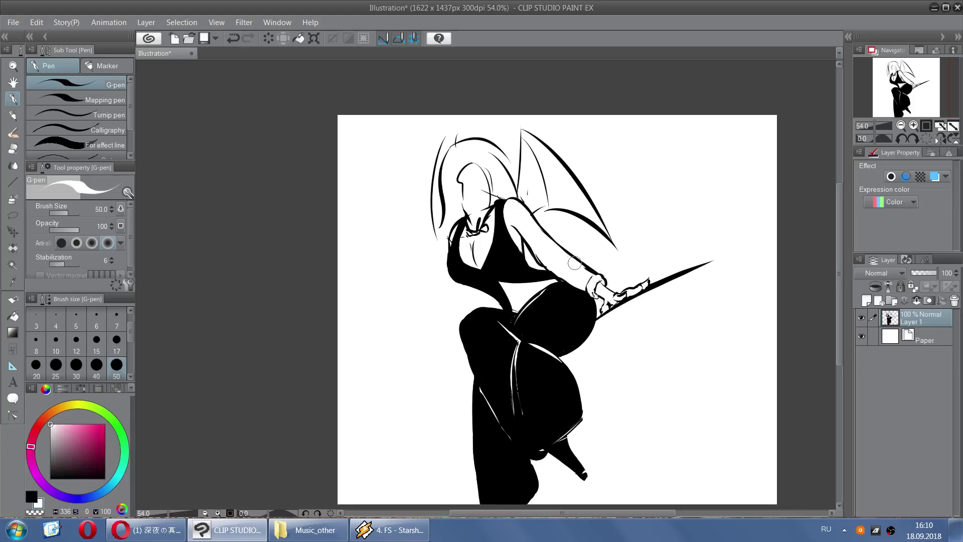
# Thin the upper contour of the forearm in white and add a sleeve fold near the armpit in black
pyautogui.hotkey('ctrl', 'z')
pyautogui.moveTo(593, 271)
pyautogui.mouseDown()
pyautogui.moveTo(558, 247)
pyautogui.moveTo(581, 261)
pyautogui.moveTo(566, 256)
pyautogui.mouseUp()
pyautogui.press('x')
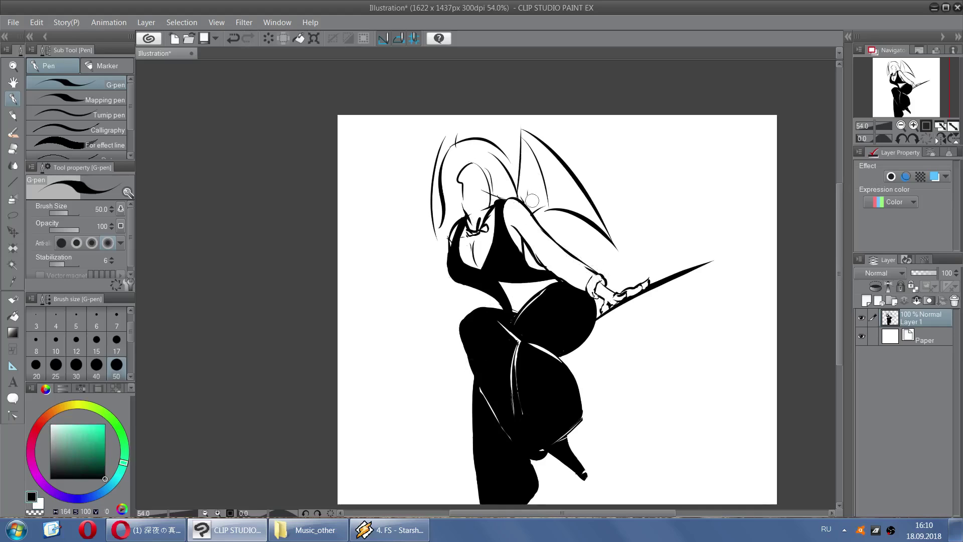
pyautogui.press('x')
pyautogui.press('x')
pyautogui.moveTo(510, 229); pyautogui.dragTo(523, 243)
# Draw arched bust lines inside the top's neckline in black and paint over the necklace in white
pyautogui.moveTo(486, 259); pyautogui.dragTo(483, 270)
pyautogui.hotkey('ctrl', 'z')
pyautogui.moveTo(487, 258)
pyautogui.mouseDown()
pyautogui.moveTo(493, 212)
pyautogui.moveTo(488, 256)
pyautogui.moveTo(462, 260)
pyautogui.moveTo(493, 252)
pyautogui.mouseUp()
pyautogui.hotkey('ctrl', 'z')
pyautogui.hotkey('ctrl', 'z')
pyautogui.hotkey('ctrl', 'z')
pyautogui.hotkey('ctrl', 'z')
pyautogui.hotkey('ctrl', 'z')
pyautogui.hotkey('ctrl', 'z')
pyautogui.press('x')
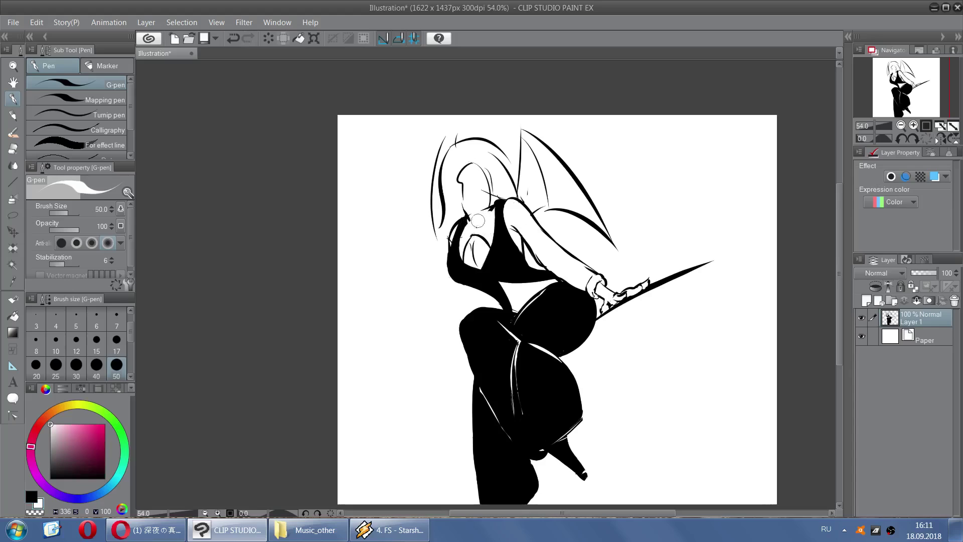
# Draw the shirt collar's folded edges around the neck in black
pyautogui.press('x')
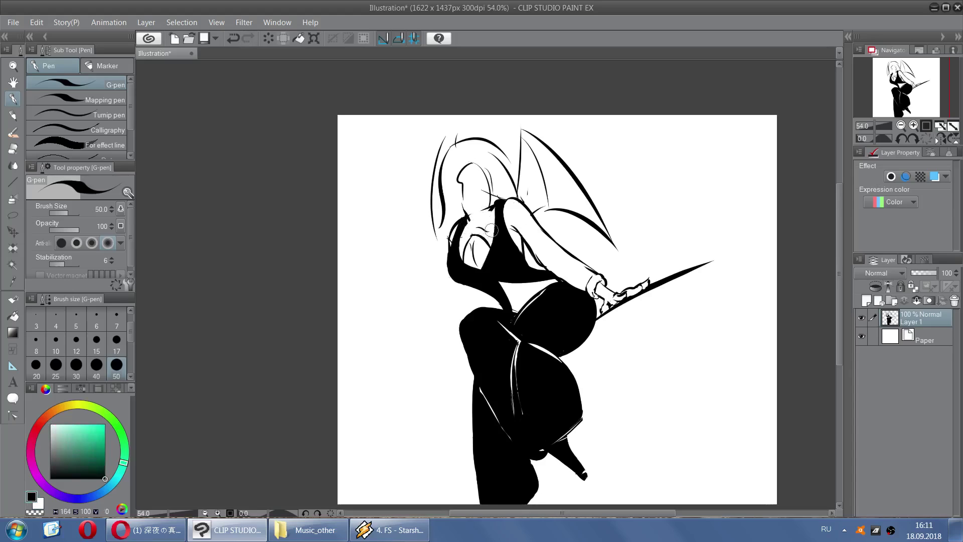
pyautogui.hotkey('ctrl', 'z')
pyautogui.moveTo(489, 233); pyautogui.dragTo(488, 203)
pyautogui.hotkey('ctrl', 'z')
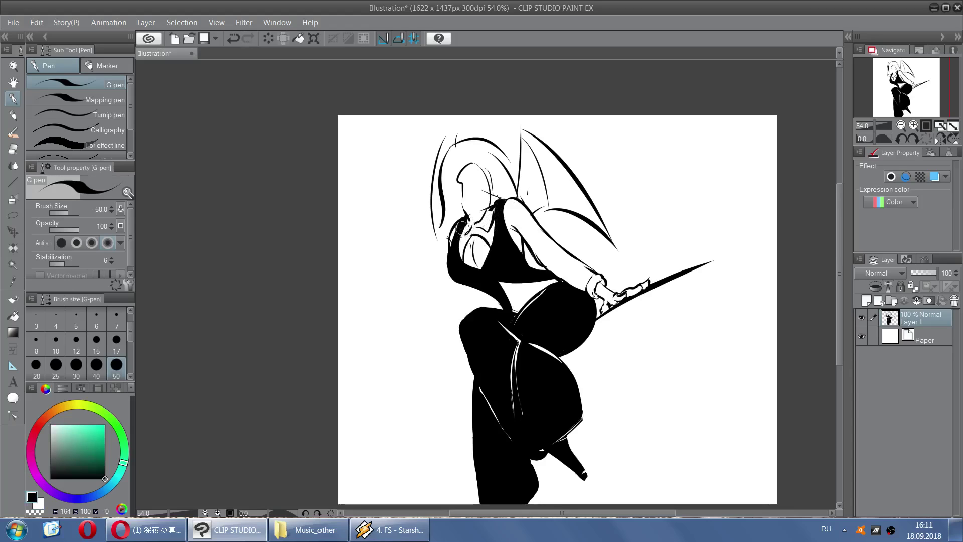
pyautogui.press('x')
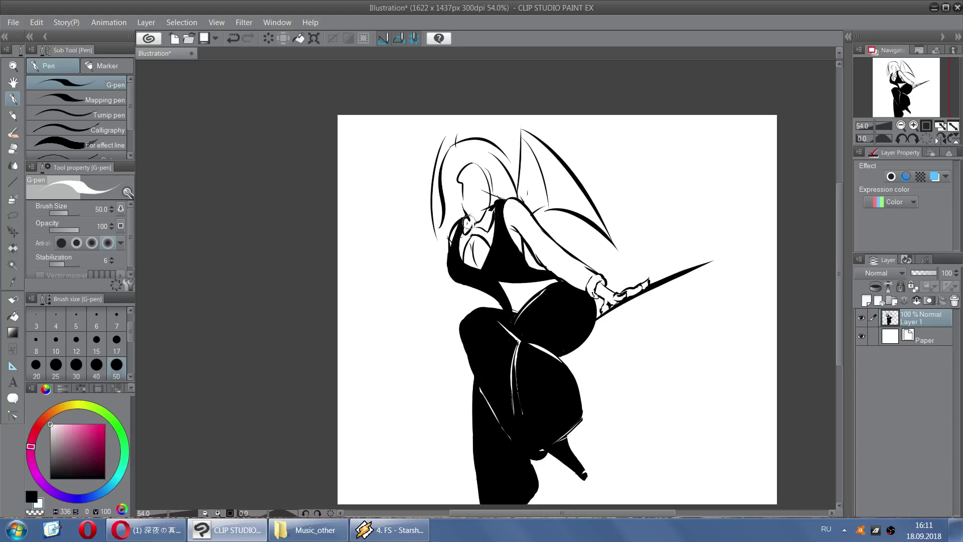
# Draw the tie's knot and hanging tail below the collar in black and flip the view horizontally
pyautogui.press('x')
pyautogui.press('x')
pyautogui.press('x')
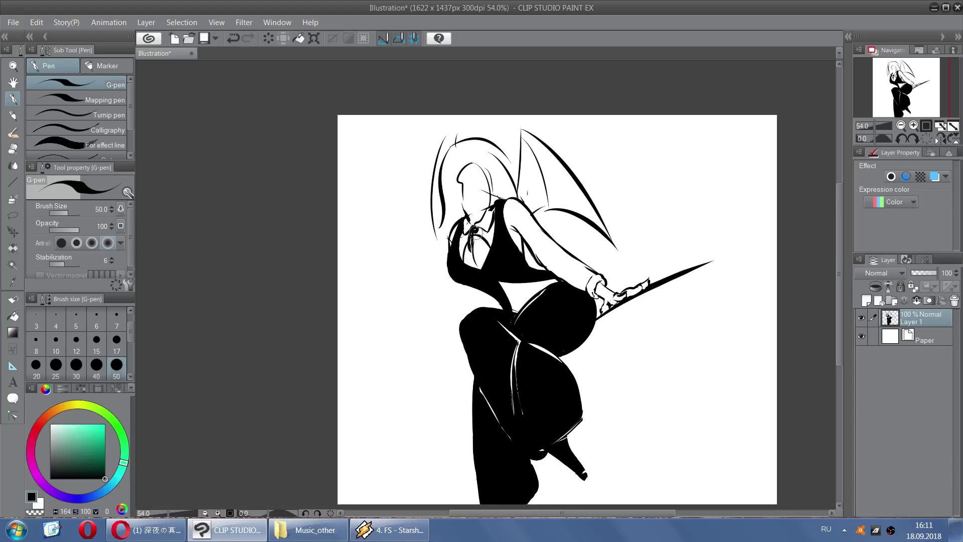
pyautogui.hotkey('ctrl', 'z')
pyautogui.moveTo(473, 232); pyautogui.dragTo(471, 247)
pyautogui.scroll(-2, 505, 220)
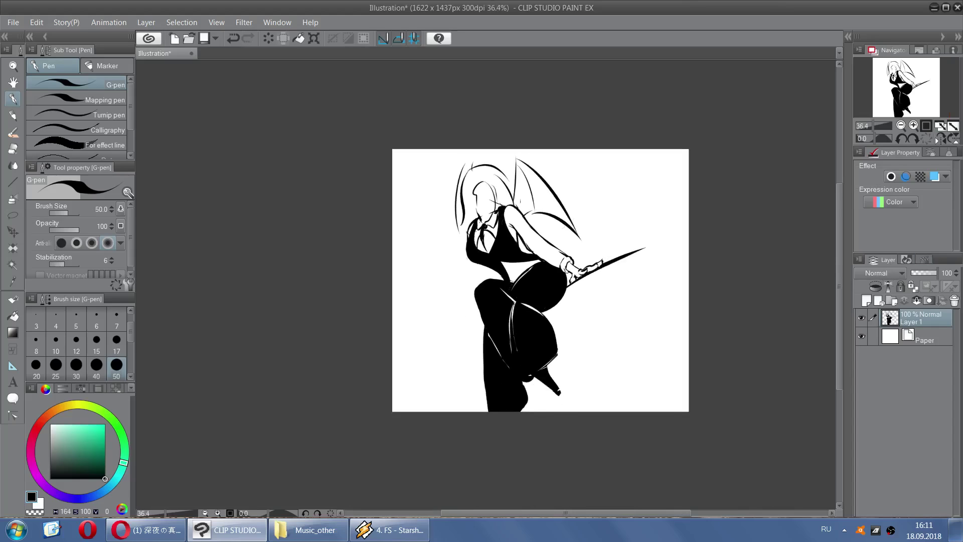
pyautogui.click(939, 138)
# Set the G-pen's brush size to 20 and retouch the edges of the tie's hanging tail in white and black
pyautogui.scroll(4, 453, 199)
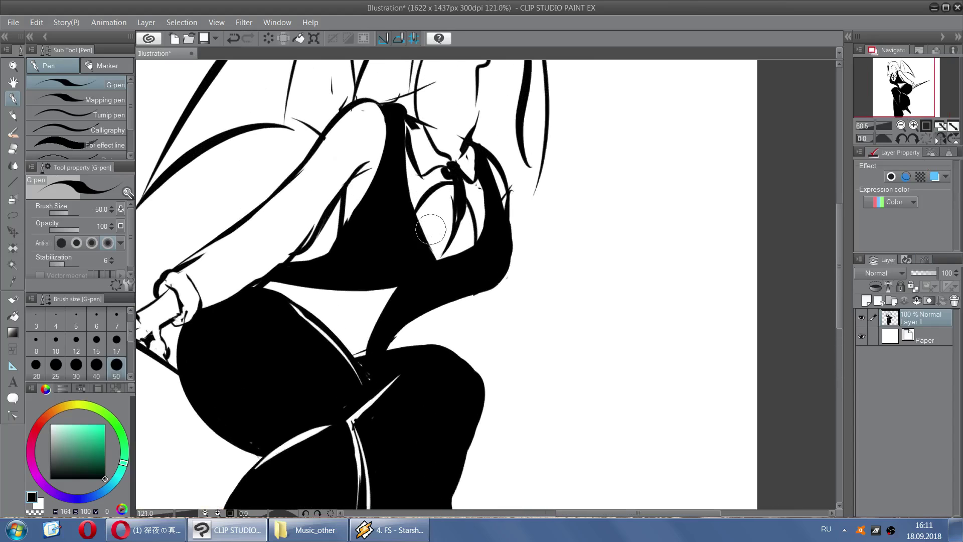
pyautogui.press('x')
pyautogui.press('x')
pyautogui.moveTo(459, 203)
pyautogui.mouseDown()
pyautogui.moveTo(438, 265)
pyautogui.moveTo(450, 238)
pyautogui.mouseUp()
pyautogui.hotkey('ctrl', 'z')
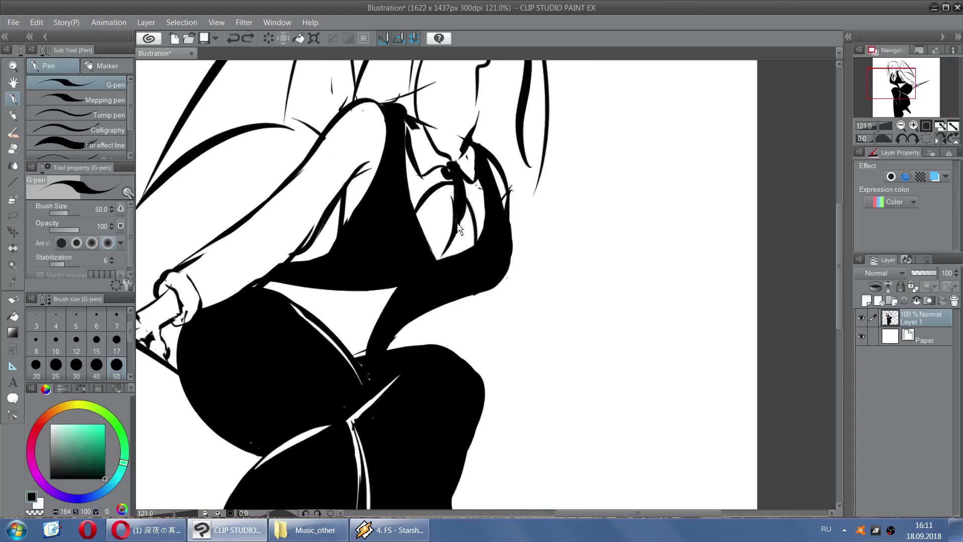
pyautogui.press('x')
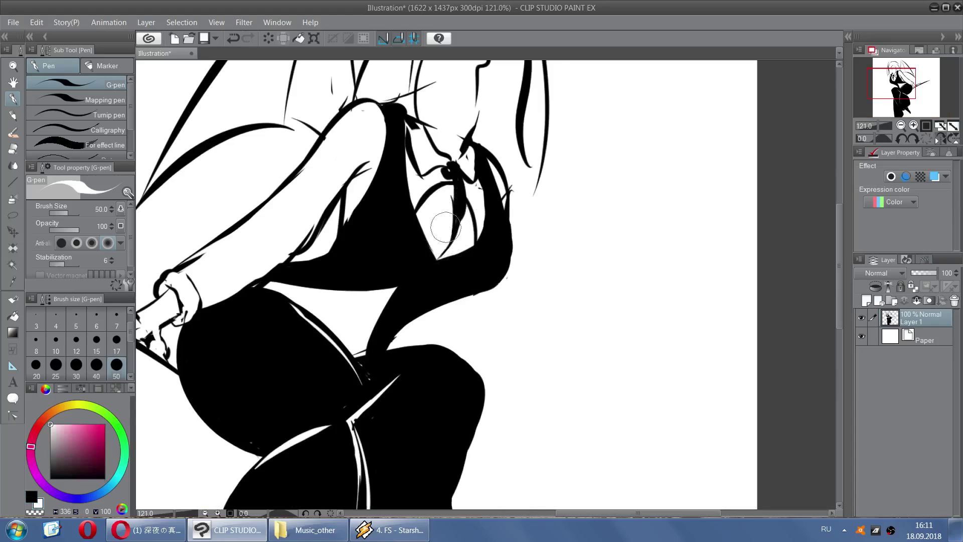
pyautogui.hotkey('ctrl', 'z')
pyautogui.moveTo(445, 199); pyautogui.dragTo(442, 240)
pyautogui.hotkey('ctrl', 'z')
pyautogui.click(44, 366)
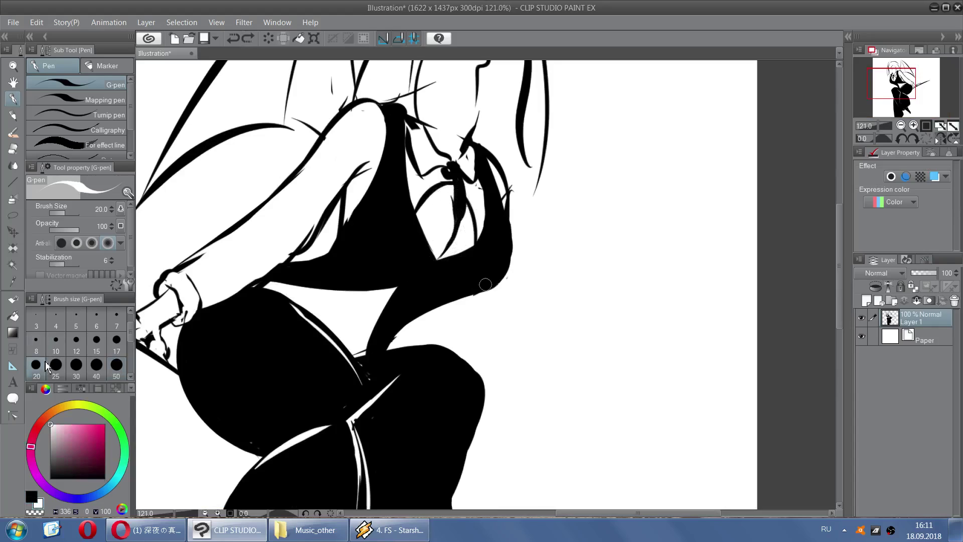
pyautogui.moveTo(456, 200); pyautogui.dragTo(441, 251)
pyautogui.press('x')
pyautogui.hotkey('ctrl', 'z')
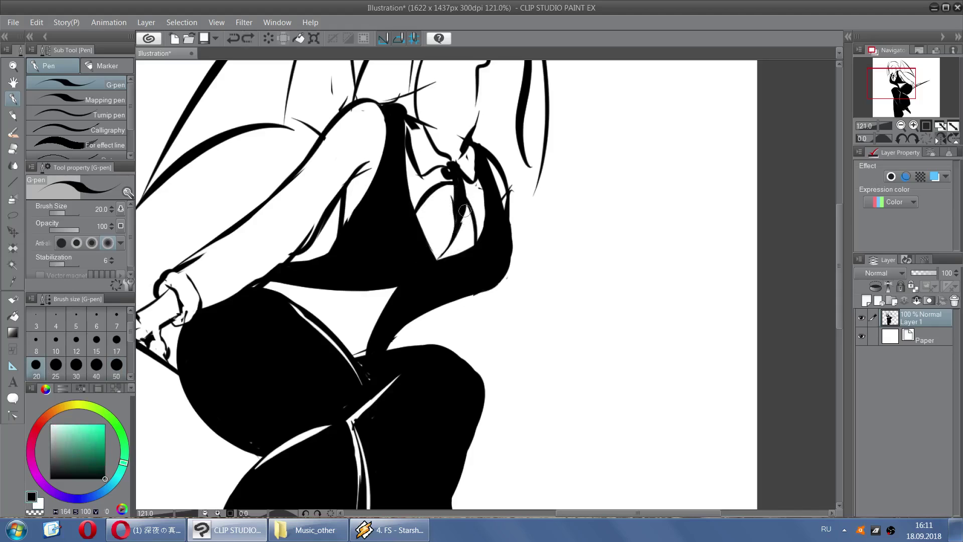
# Cut thin white fold lines into the tie's tail below the knot
pyautogui.hotkey('ctrl', 'z')
pyautogui.moveTo(459, 172); pyautogui.dragTo(471, 208)
pyautogui.hotkey('ctrl', 'z')
pyautogui.hotkey('ctrl', 'z')
pyautogui.press('x')
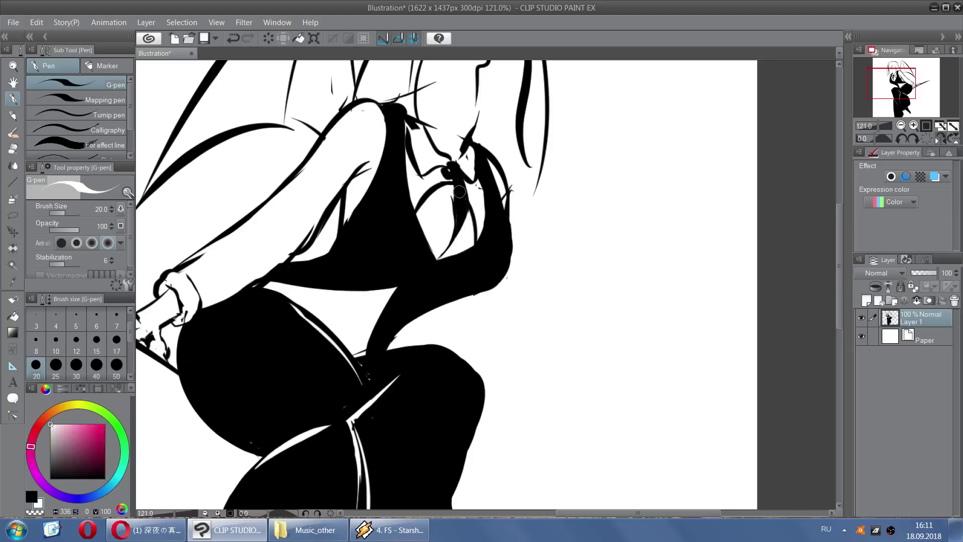
pyautogui.hotkey('ctrl', 'z')
pyautogui.moveTo(458, 179); pyautogui.dragTo(459, 224)
pyautogui.hotkey('ctrl', 'z')
# Flip the view horizontally, trim the vest's outer chest edge in white and fill out its underside toward the waist in black
pyautogui.click(943, 135)
pyautogui.scroll(-7, 567, 266)
pyautogui.scroll(10, 559, 195)
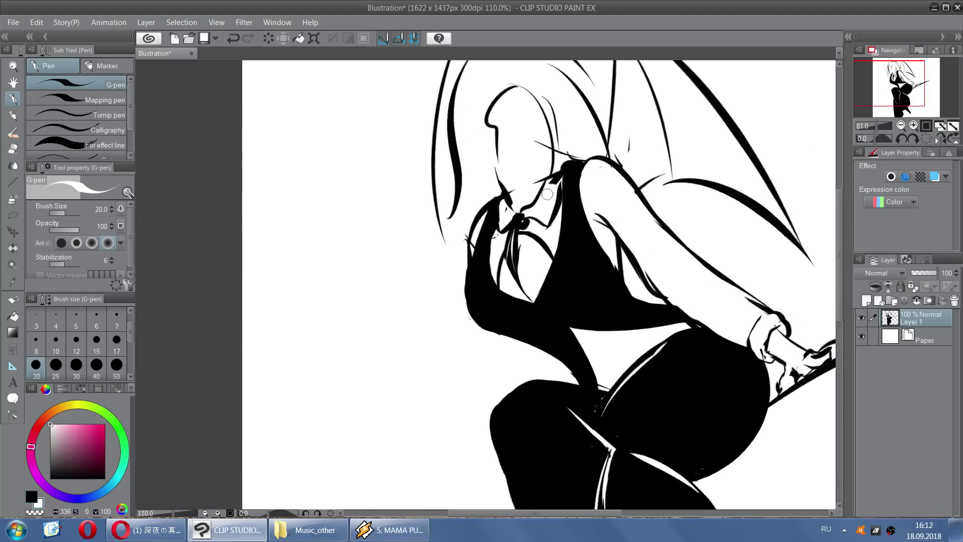
pyautogui.hotkey('ctrl', 'z')
pyautogui.moveTo(490, 331); pyautogui.dragTo(493, 295)
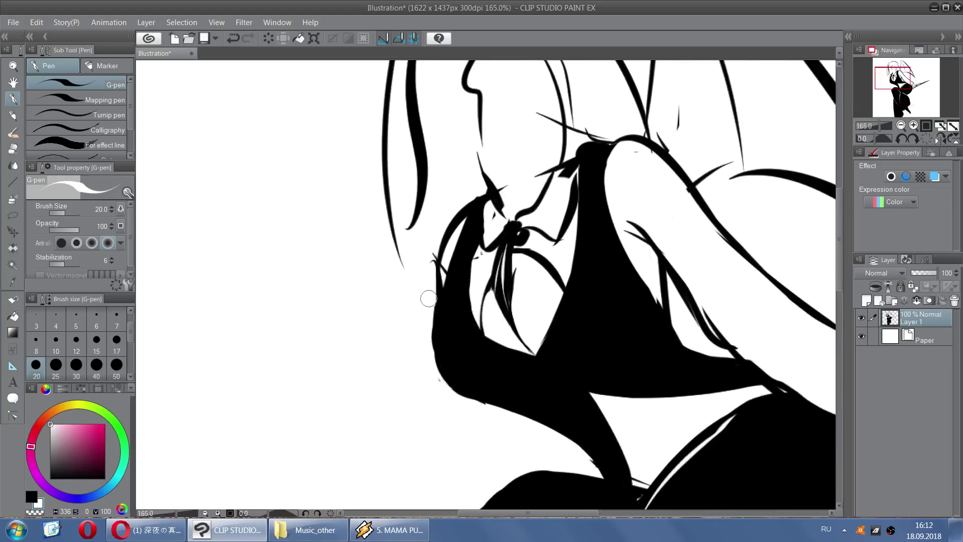
pyautogui.moveTo(434, 306)
pyautogui.mouseDown()
pyautogui.moveTo(435, 370)
pyautogui.moveTo(434, 305)
pyautogui.moveTo(470, 415)
pyautogui.mouseUp()
pyautogui.press('x')
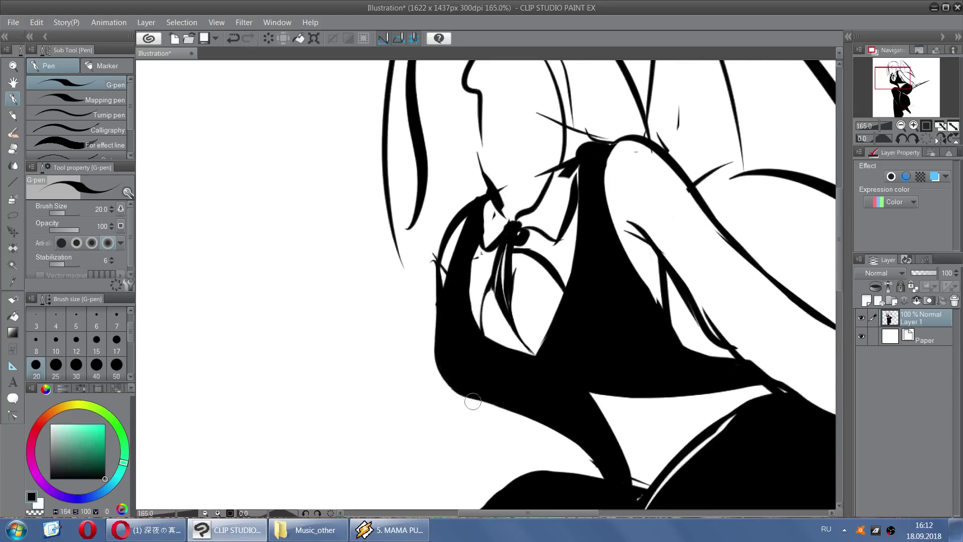
pyautogui.hotkey('ctrl', 'z')
pyautogui.moveTo(445, 370)
pyautogui.mouseDown()
pyautogui.moveTo(461, 397)
pyautogui.moveTo(505, 402)
pyautogui.mouseUp()
pyautogui.hotkey('ctrl', 'z')
pyautogui.moveTo(444, 360)
pyautogui.mouseDown()
pyautogui.moveTo(515, 405)
pyautogui.moveTo(470, 400)
pyautogui.moveTo(519, 406)
pyautogui.moveTo(482, 400)
pyautogui.moveTo(514, 403)
pyautogui.moveTo(484, 406)
pyautogui.moveTo(522, 415)
pyautogui.moveTo(479, 409)
pyautogui.moveTo(542, 424)
pyautogui.moveTo(496, 409)
pyautogui.moveTo(573, 445)
pyautogui.moveTo(593, 469)
pyautogui.moveTo(561, 432)
pyautogui.moveTo(586, 451)
pyautogui.moveTo(605, 489)
pyautogui.moveTo(575, 442)
pyautogui.moveTo(599, 496)
pyautogui.moveTo(595, 435)
pyautogui.mouseUp()
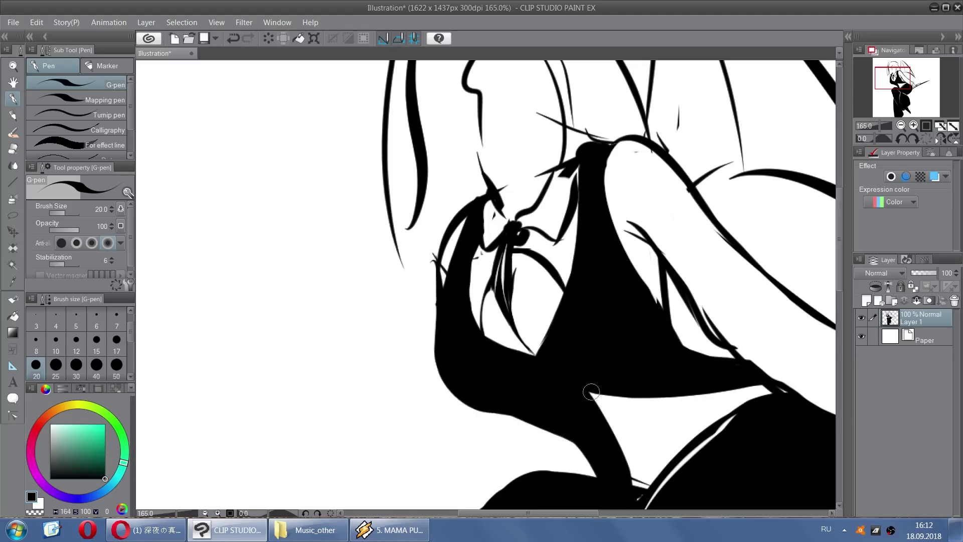
# Try a curved white seam line from the vest's neckline point down to its lower edge
pyautogui.press('x')
pyautogui.moveTo(538, 357); pyautogui.dragTo(605, 392)
pyautogui.hotkey('ctrl', 'z')
pyautogui.hotkey('ctrl', 'z')
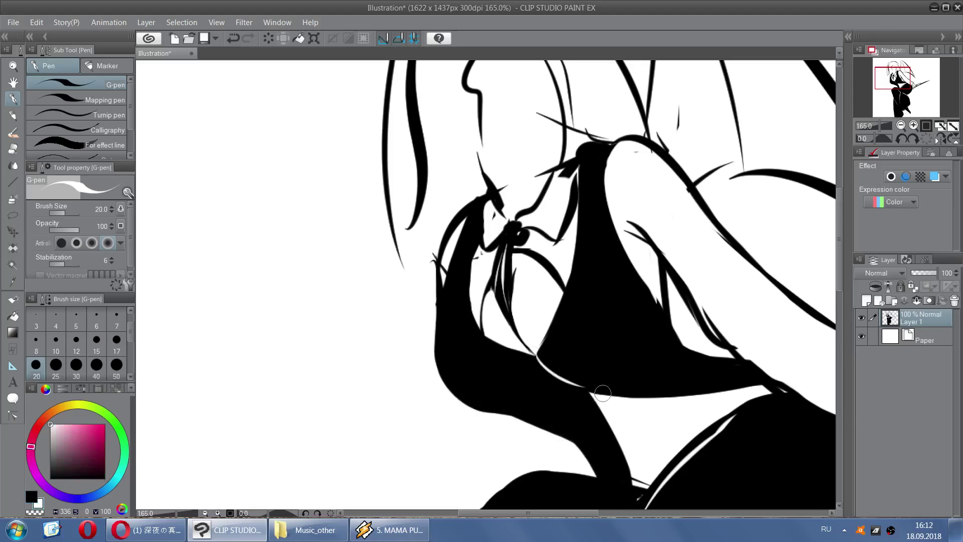
pyautogui.hotkey('ctrl', 'z')
pyautogui.hotkey('ctrl', 'y')
pyautogui.hotkey('ctrl', 'z')
pyautogui.hotkey('ctrl', 'y')
pyautogui.hotkey('ctrl', 'z')
pyautogui.moveTo(536, 354); pyautogui.dragTo(592, 388)
pyautogui.hotkey('ctrl', 'z')
# Draw three small white button rings along the vest's front closure
pyautogui.moveTo(534, 362); pyautogui.dragTo(585, 390)
pyautogui.hotkey('ctrl', 'z')
pyautogui.moveTo(497, 344)
pyautogui.mouseDown()
pyautogui.moveTo(519, 369)
pyautogui.moveTo(507, 350)
pyautogui.mouseUp()
pyautogui.hotkey('ctrl', 'z')
pyautogui.hotkey('ctrl', 'z')
pyautogui.press('x')
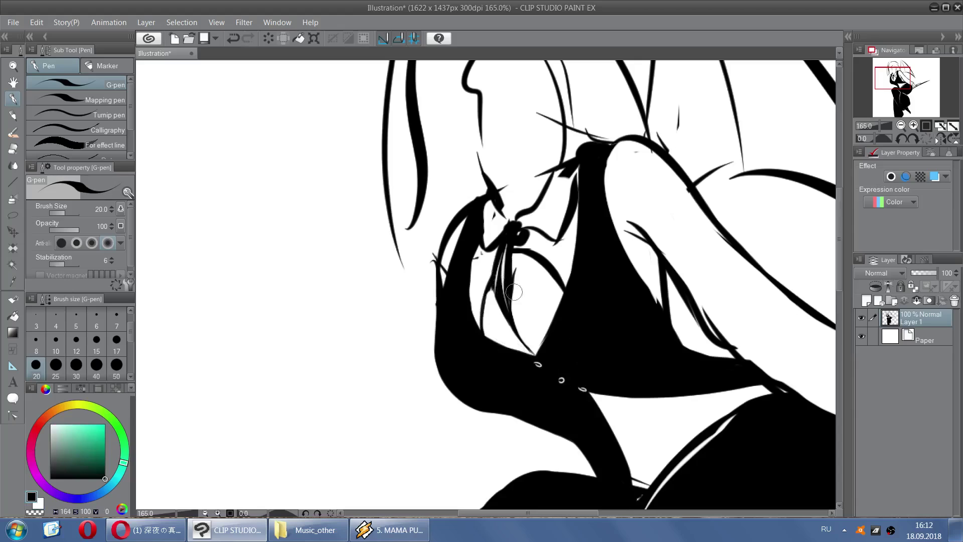
# Thin the arched bust line between the tie and the vest's edge by painting over it in white
pyautogui.press('x')
pyautogui.moveTo(516, 251)
pyautogui.mouseDown()
pyautogui.moveTo(551, 270)
pyautogui.moveTo(519, 257)
pyautogui.moveTo(566, 312)
pyautogui.mouseUp()
pyautogui.hotkey('ctrl', 'z')
pyautogui.press('x')
pyautogui.hotkey('ctrl', 'z')
pyautogui.hotkey('ctrl', 'z')
pyautogui.moveTo(510, 263); pyautogui.dragTo(560, 301)
pyautogui.hotkey('ctrl', 'z')
pyautogui.hotkey('ctrl', 'z')
pyautogui.moveTo(513, 258)
pyautogui.mouseDown()
pyautogui.moveTo(568, 317)
pyautogui.moveTo(537, 277)
pyautogui.moveTo(563, 300)
pyautogui.mouseUp()
pyautogui.hotkey('ctrl', 'z')
pyautogui.press('x')
pyautogui.moveTo(518, 253)
pyautogui.mouseDown()
pyautogui.moveTo(547, 261)
pyautogui.moveTo(524, 253)
pyautogui.moveTo(530, 248)
pyautogui.moveTo(571, 273)
pyautogui.mouseUp()
pyautogui.press('x')
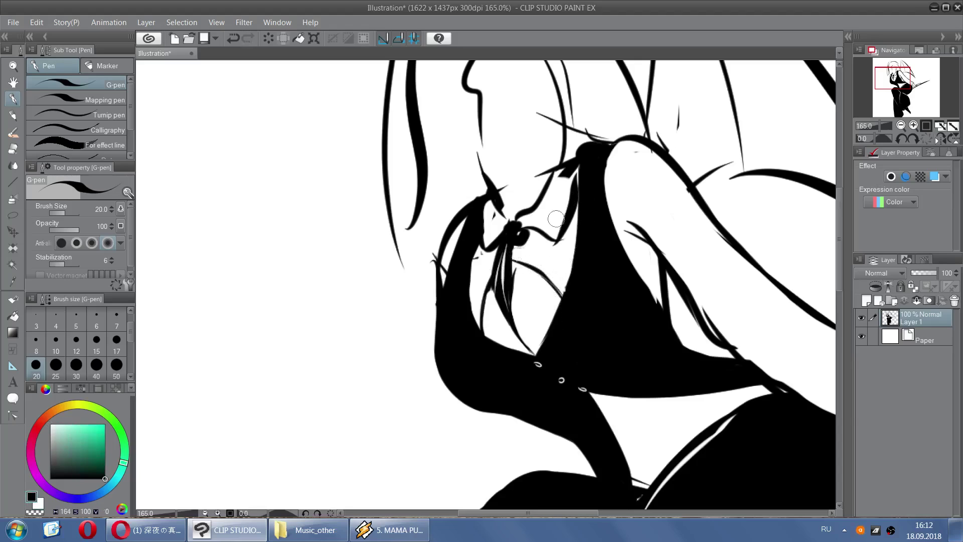
# Clean up the collar's corners and interior in white and strengthen its lower edge beside the tie knot in black
pyautogui.press('x')
pyautogui.hotkey('ctrl', 'z')
pyautogui.moveTo(558, 237); pyautogui.dragTo(567, 167)
pyautogui.hotkey('ctrl', 'z')
pyautogui.press('x')
pyautogui.press('x')
pyautogui.press('x')
pyautogui.press('x')
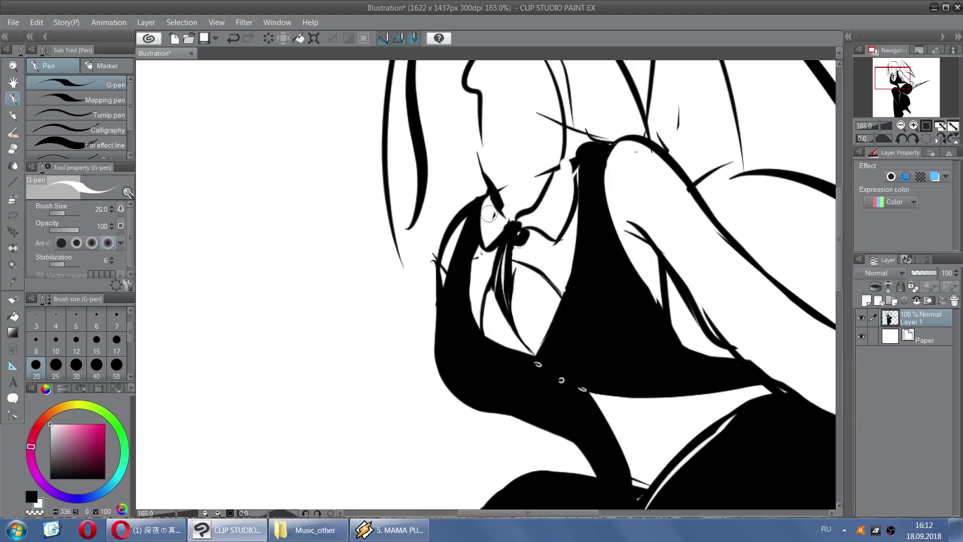
pyautogui.press('x')
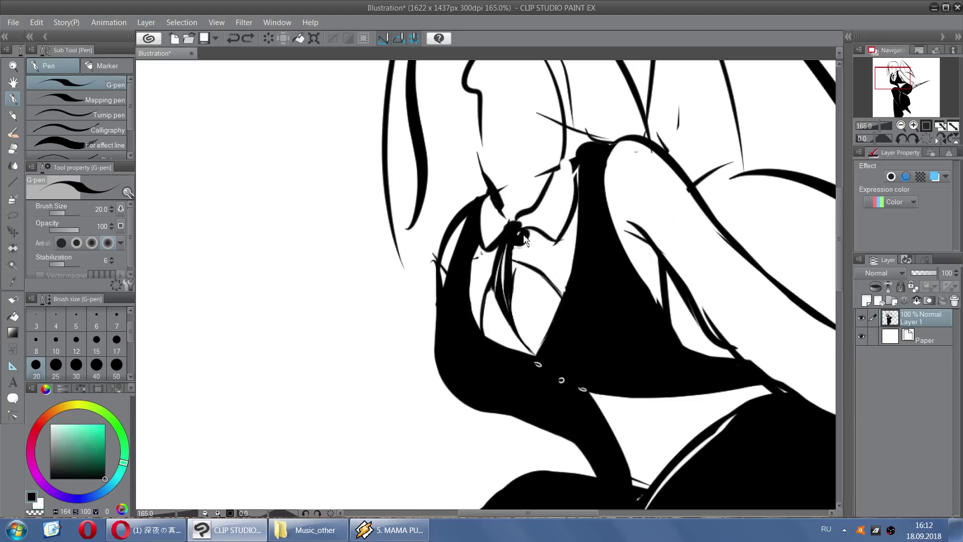
pyautogui.press('x')
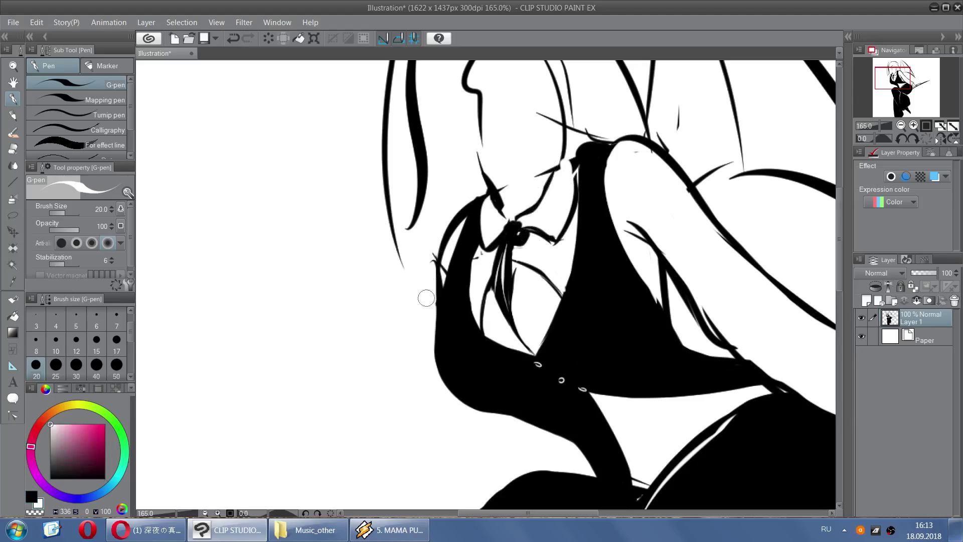
# Paint over the far shoulder's outer lines in white and redraw the shoulder as a short black curve beside the vest
pyautogui.moveTo(432, 309)
pyautogui.mouseDown()
pyautogui.moveTo(444, 264)
pyautogui.moveTo(437, 302)
pyautogui.mouseUp()
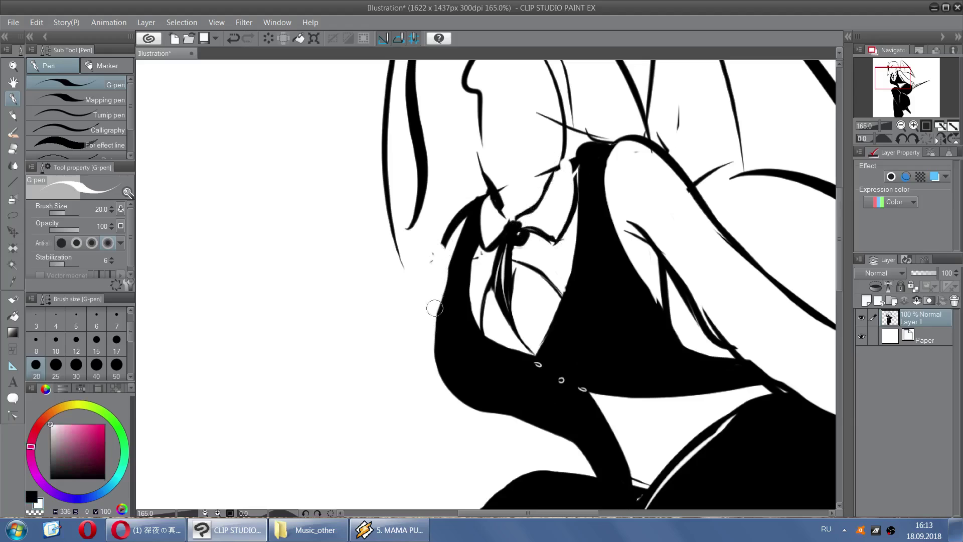
pyautogui.hotkey('ctrl', 'z')
pyautogui.moveTo(447, 247)
pyautogui.mouseDown()
pyautogui.moveTo(437, 287)
pyautogui.moveTo(431, 262)
pyautogui.moveTo(454, 216)
pyautogui.moveTo(444, 245)
pyautogui.mouseUp()
pyautogui.moveTo(445, 246); pyautogui.dragTo(461, 218)
pyautogui.press('x')
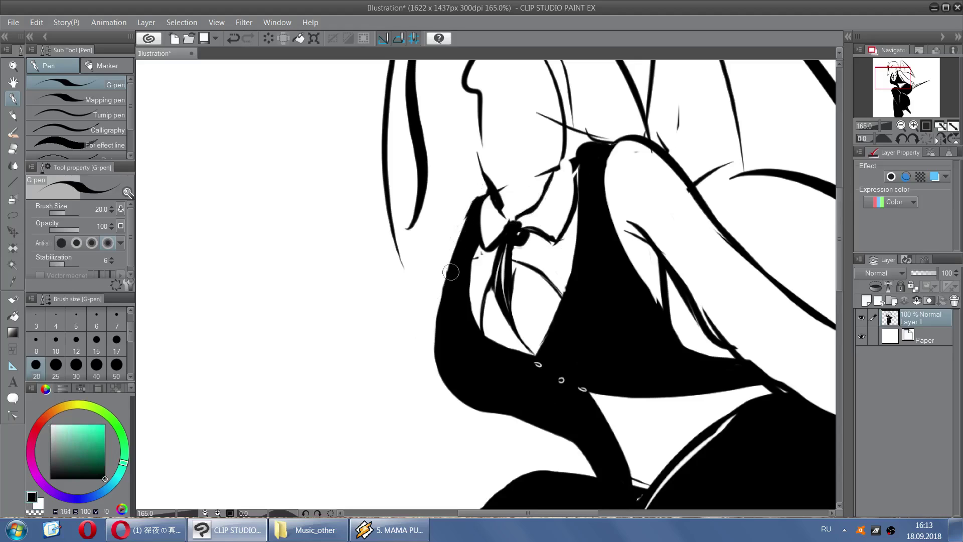
pyautogui.moveTo(450, 257)
pyautogui.mouseDown()
pyautogui.moveTo(479, 194)
pyautogui.moveTo(450, 279)
pyautogui.moveTo(481, 196)
pyautogui.mouseUp()
pyautogui.hotkey('ctrl', 'z')
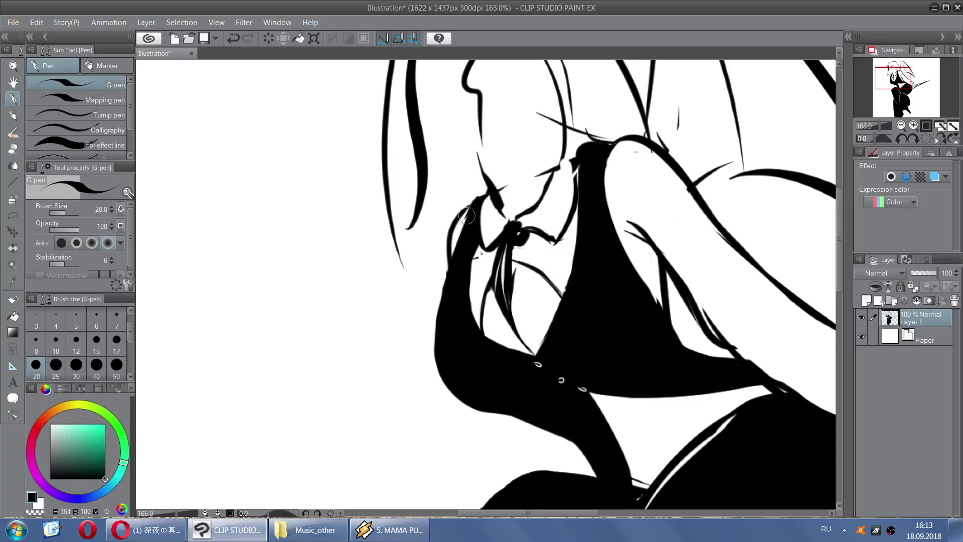
pyautogui.scroll(-8, 612, 195)
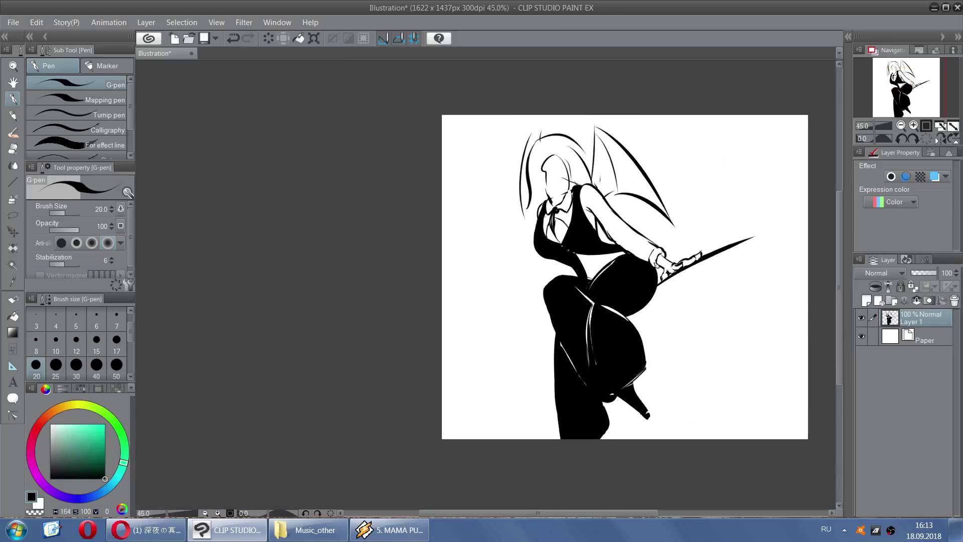
# Flip the view horizontally, thin the forearm's upper contour in white and redraw it in black toward the cuff
pyautogui.click(942, 140)
pyautogui.scroll(-1, 509, 253)
pyautogui.scroll(6, 331, 158)
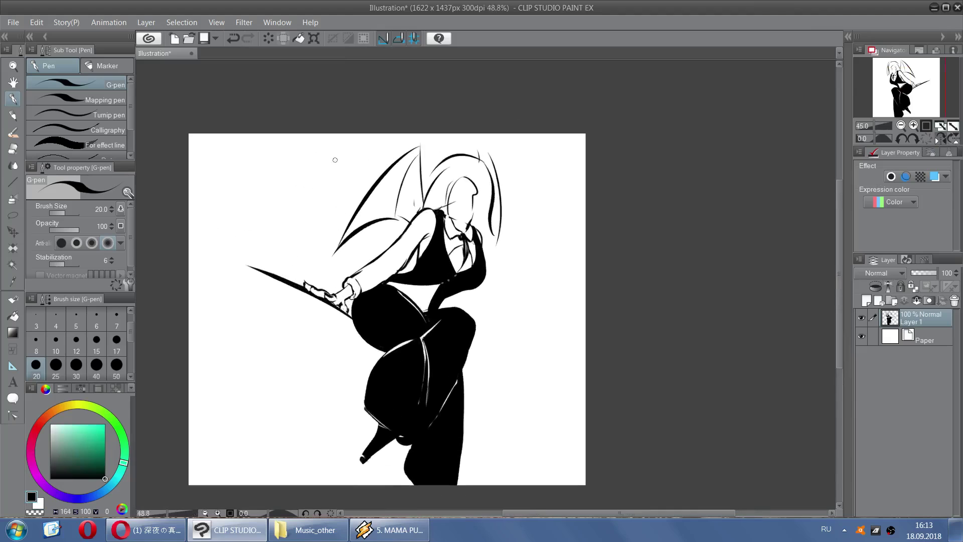
pyautogui.scroll(2, 401, 181)
pyautogui.press('x')
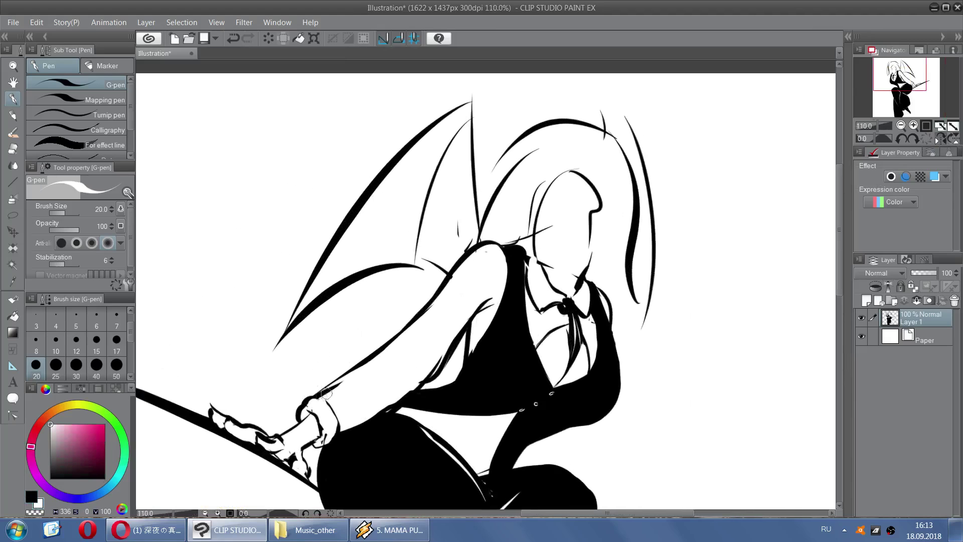
pyautogui.moveTo(349, 381); pyautogui.dragTo(412, 336)
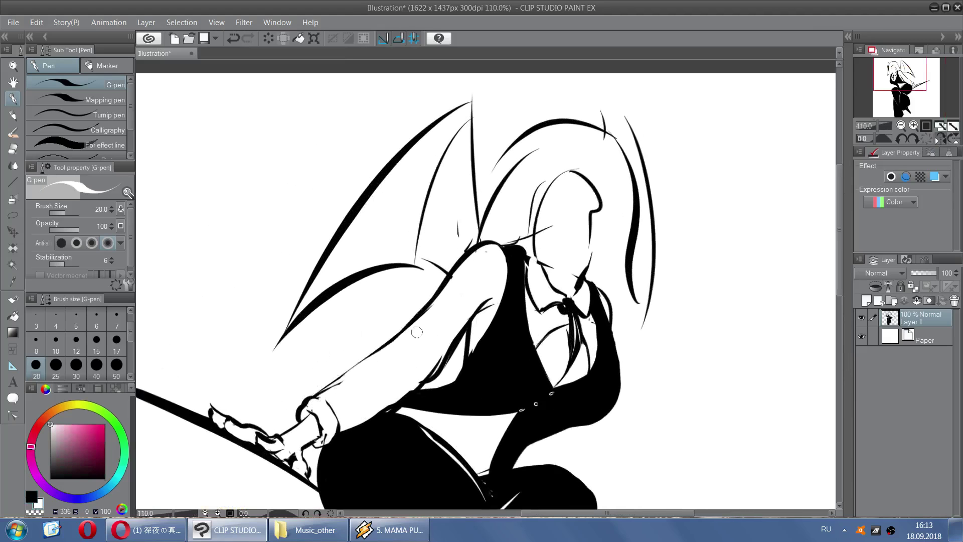
pyautogui.press('x')
pyautogui.moveTo(356, 365); pyautogui.dragTo(409, 337)
pyautogui.hotkey('ctrl', 'z')
pyautogui.moveTo(350, 366); pyautogui.dragTo(409, 336)
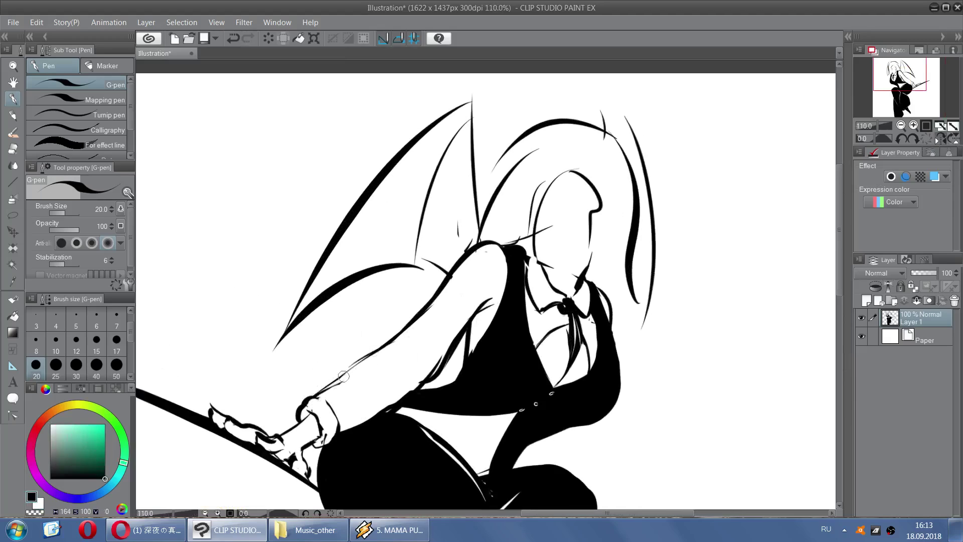
pyautogui.press('x')
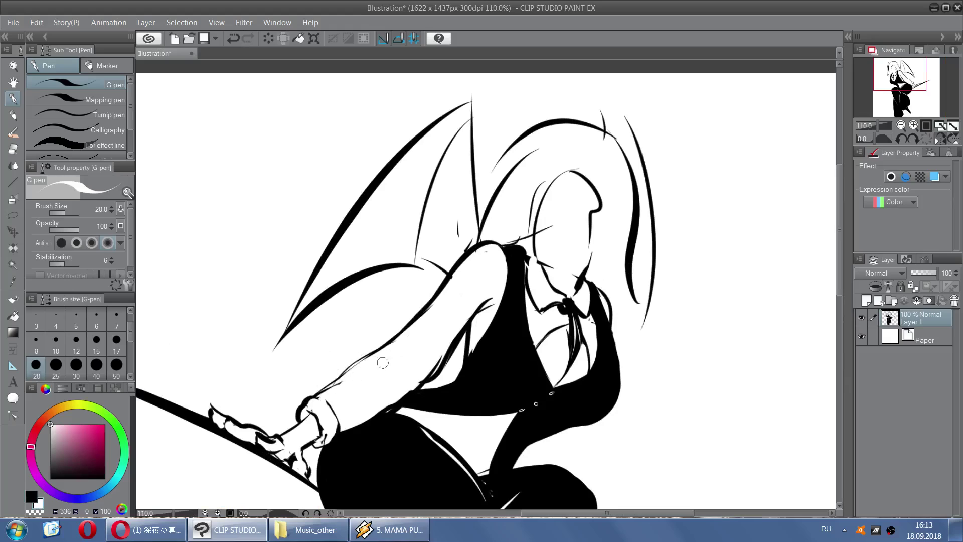
pyautogui.moveTo(352, 375)
pyautogui.mouseDown()
pyautogui.moveTo(395, 352)
pyautogui.moveTo(380, 364)
pyautogui.mouseUp()
pyautogui.hotkey('ctrl', 'z')
pyautogui.press('x')
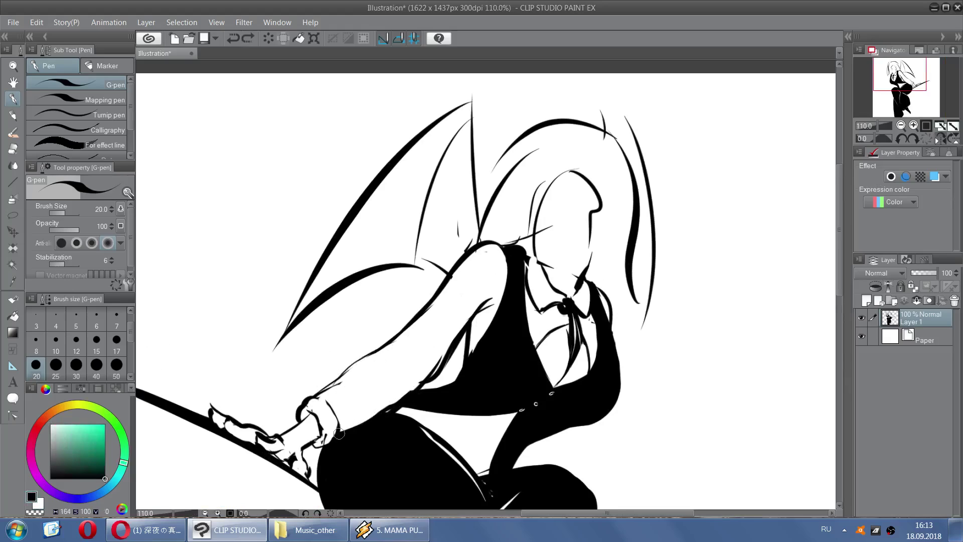
# Trim the sleeve's lower contour in white from the elbow up to the armpit fold
pyautogui.press('x')
pyautogui.hotkey('ctrl', 'z')
pyautogui.moveTo(402, 397); pyautogui.dragTo(436, 360)
pyautogui.moveTo(404, 400); pyautogui.dragTo(458, 343)
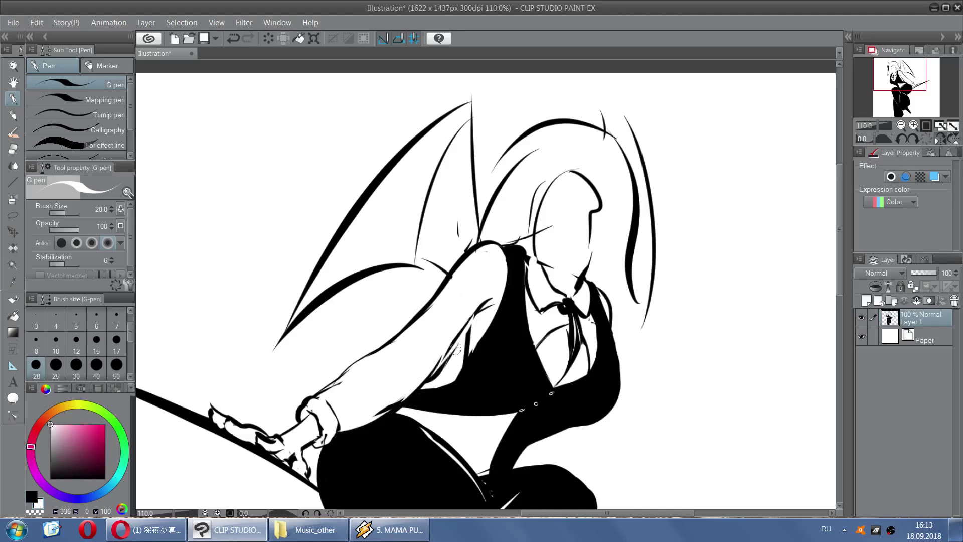
pyautogui.moveTo(475, 310)
pyautogui.mouseDown()
pyautogui.moveTo(432, 377)
pyautogui.moveTo(482, 304)
pyautogui.mouseUp()
pyautogui.hotkey('ctrl', 'z')
pyautogui.hotkey('ctrl', 'z')
pyautogui.moveTo(439, 369); pyautogui.dragTo(482, 305)
pyautogui.press('x')
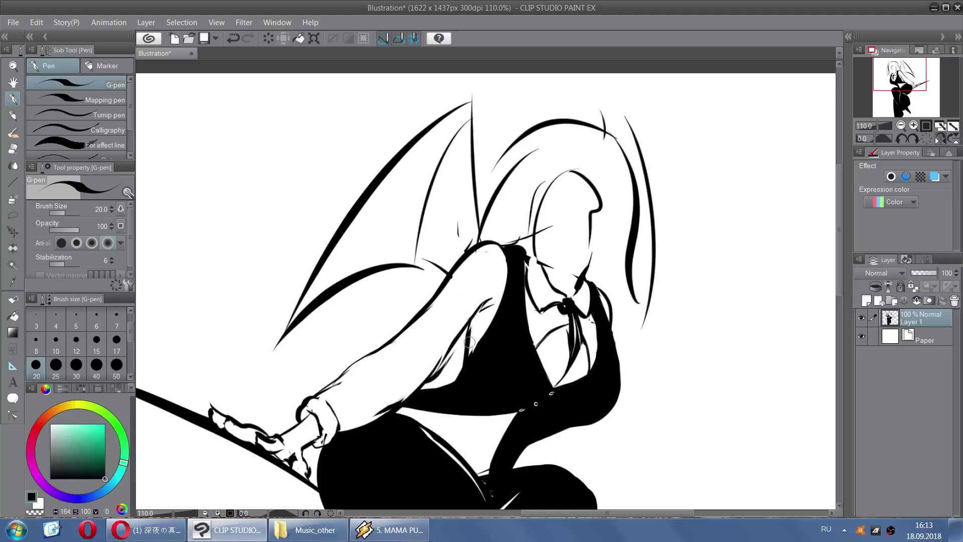
# Thin the shoulder and upper-arm contour in white and refine the vest's armhole edge in black
pyautogui.press('x')
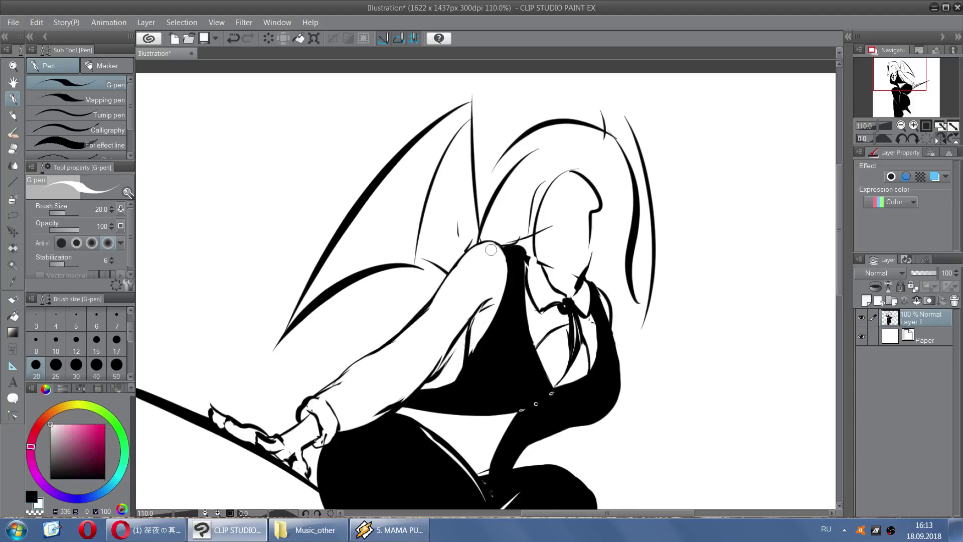
pyautogui.press('x')
pyautogui.hotkey('ctrl', 'z')
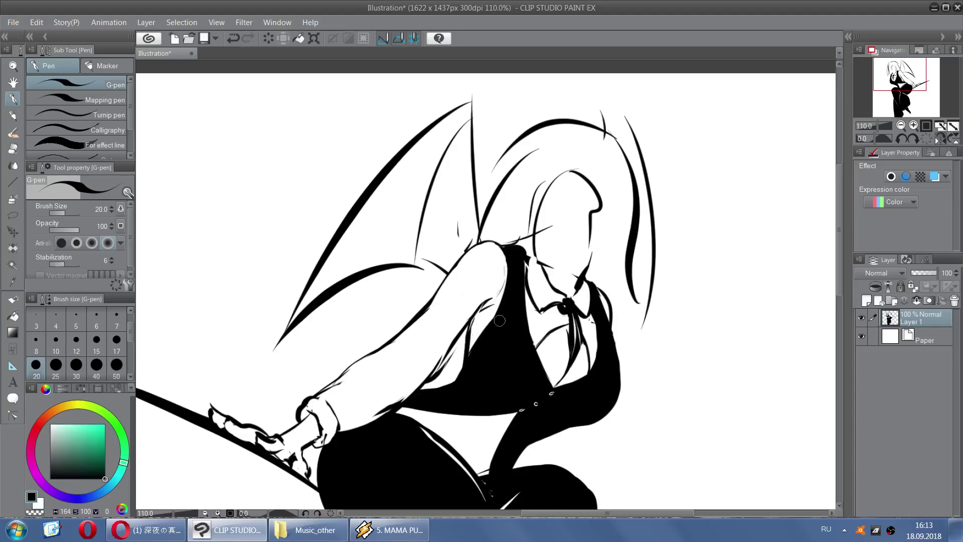
pyautogui.hotkey('ctrl', 'z')
pyautogui.press('x')
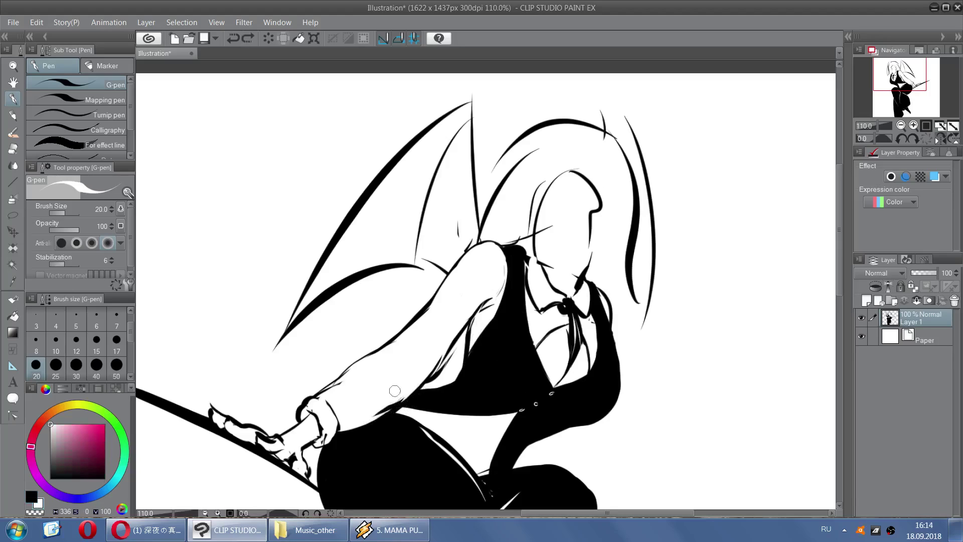
# Add short sleeve folds along the forearm in black and flip the view horizontally
pyautogui.press('x')
pyautogui.moveTo(368, 357)
pyautogui.mouseDown()
pyautogui.moveTo(420, 333)
pyautogui.moveTo(413, 338)
pyautogui.mouseUp()
pyautogui.hotkey('ctrl', 'z')
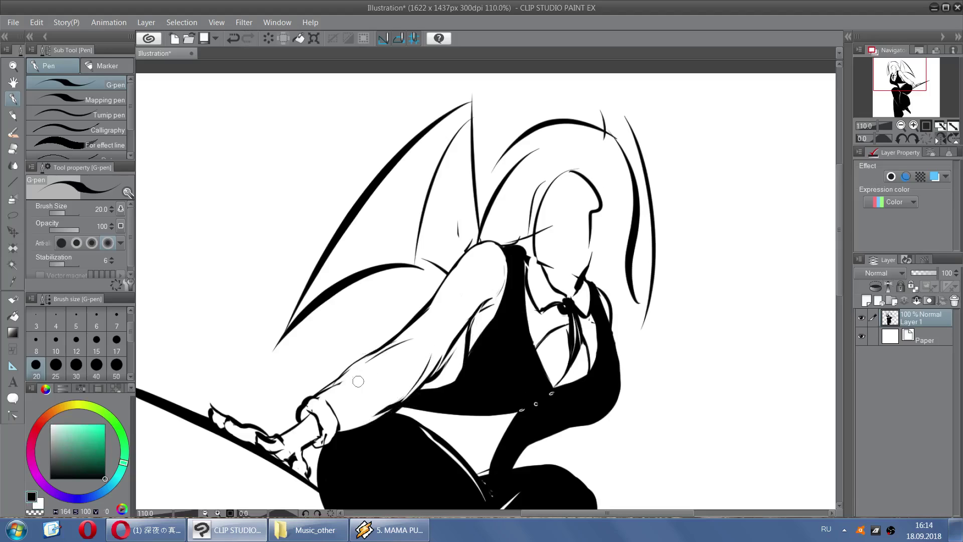
pyautogui.press('x')
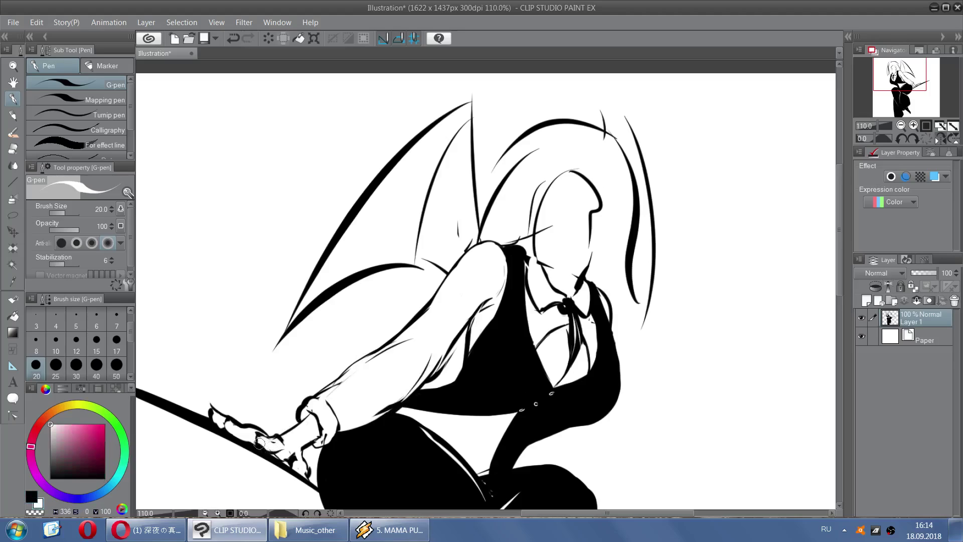
pyautogui.scroll(-3, 561, 224)
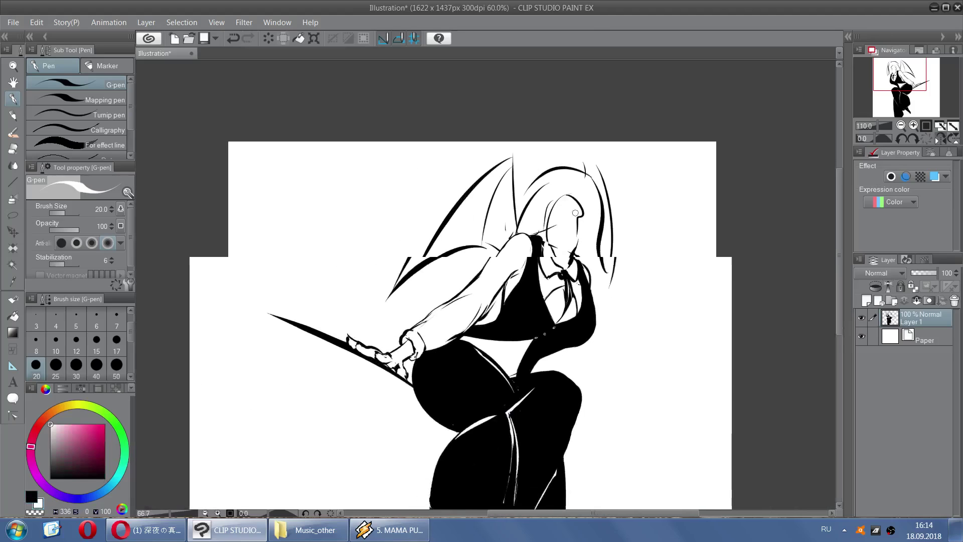
pyautogui.click(941, 139)
pyautogui.scroll(4, 404, 253)
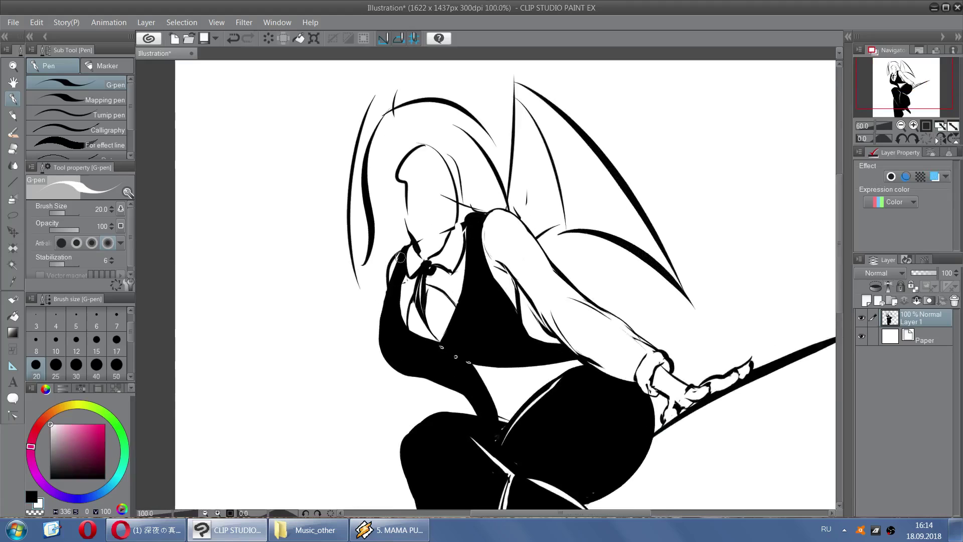
# Refine the vest's front shoulder edge beside the collar with alternating white and black strokes
pyautogui.press('x')
pyautogui.press('x')
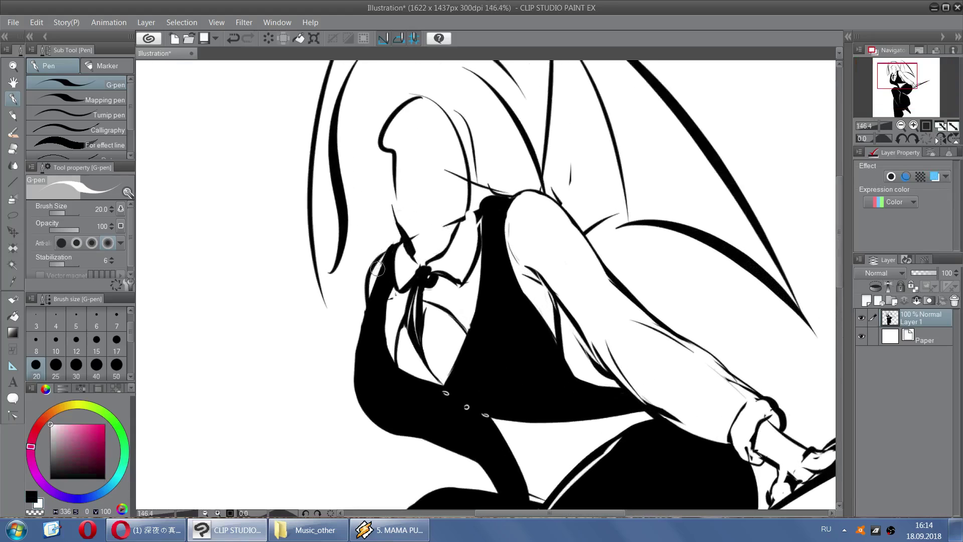
pyautogui.moveTo(386, 249); pyautogui.dragTo(406, 237)
pyautogui.press('x')
pyautogui.moveTo(386, 327); pyautogui.dragTo(398, 266)
pyautogui.press('x')
pyautogui.moveTo(392, 306); pyautogui.dragTo(396, 292)
pyautogui.moveTo(348, 372); pyautogui.dragTo(363, 313)
pyautogui.press('x')
pyautogui.scroll(-2, 413, 164)
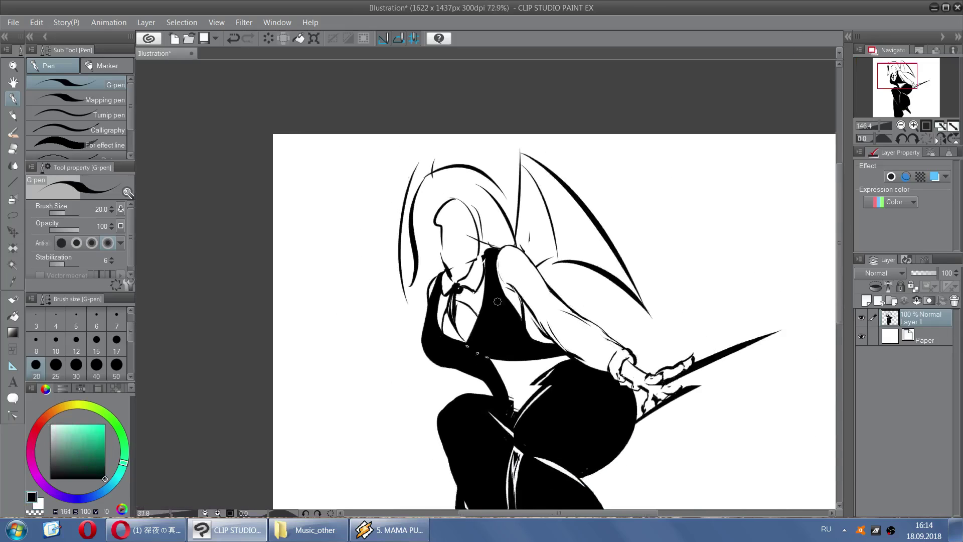
# Try to draw the far forearm below the vest with its hand resting on the raised knee
pyautogui.press('x')
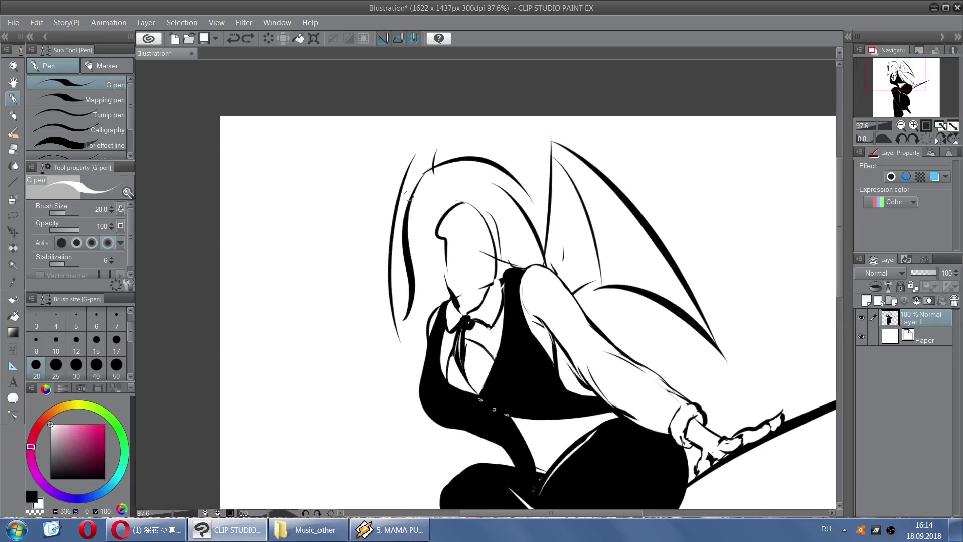
pyautogui.press('x')
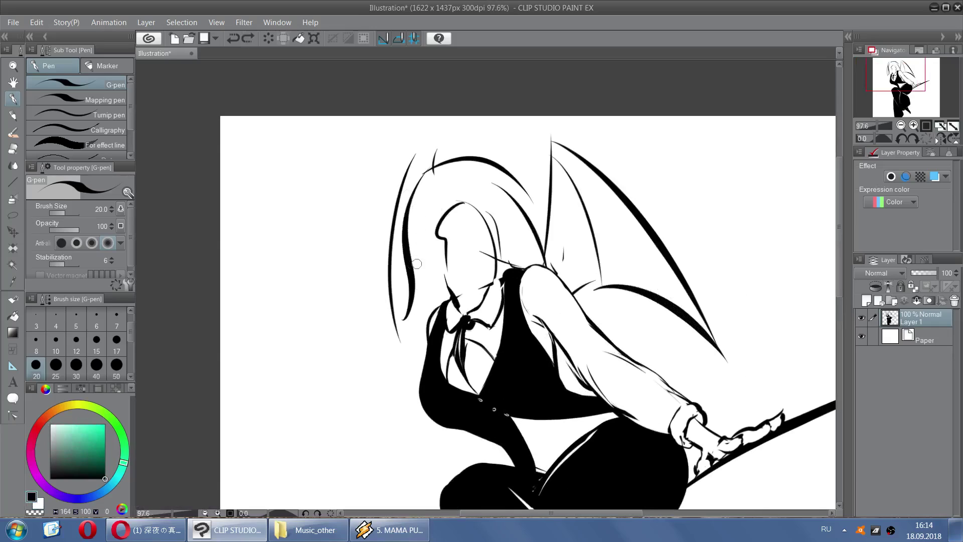
pyautogui.scroll(-2, 414, 264)
pyautogui.press('x')
pyautogui.press('x')
pyautogui.hotkey('ctrl', 'z')
pyautogui.moveTo(433, 374)
pyautogui.mouseDown()
pyautogui.moveTo(442, 407)
pyautogui.moveTo(436, 401)
pyautogui.moveTo(455, 380)
pyautogui.mouseUp()
pyautogui.hotkey('ctrl', 'z')
pyautogui.moveTo(438, 400)
pyautogui.mouseDown()
pyautogui.moveTo(474, 392)
pyautogui.moveTo(465, 385)
pyautogui.moveTo(476, 402)
pyautogui.moveTo(445, 407)
pyautogui.moveTo(466, 411)
pyautogui.moveTo(457, 399)
pyautogui.moveTo(482, 422)
pyautogui.mouseUp()
pyautogui.press('x')
pyautogui.hotkey('ctrl', 'z')
pyautogui.hotkey('ctrl', 'z')
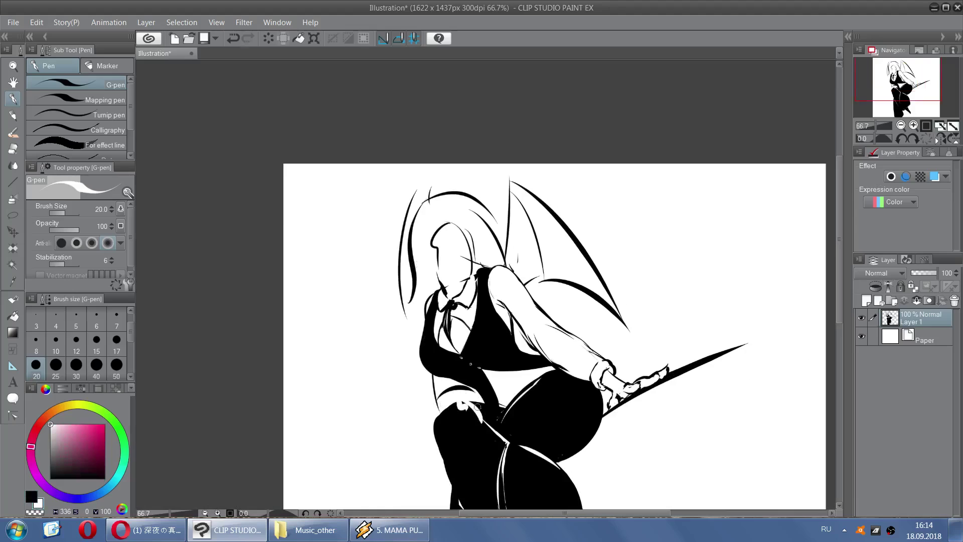
pyautogui.scroll(-2, 452, 335)
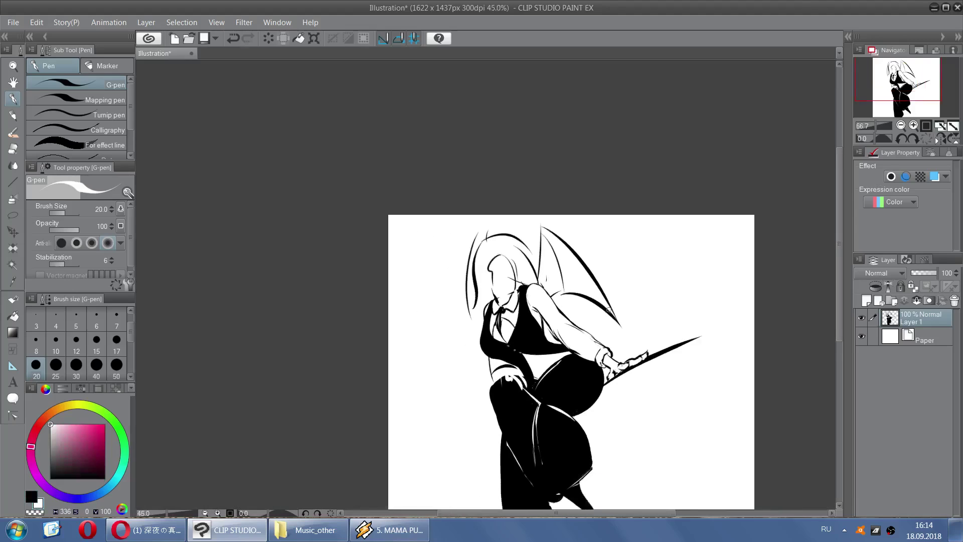
pyautogui.scroll(2, 519, 242)
pyautogui.hotkey('ctrl', 'z')
pyautogui.hotkey('ctrl', 'z')
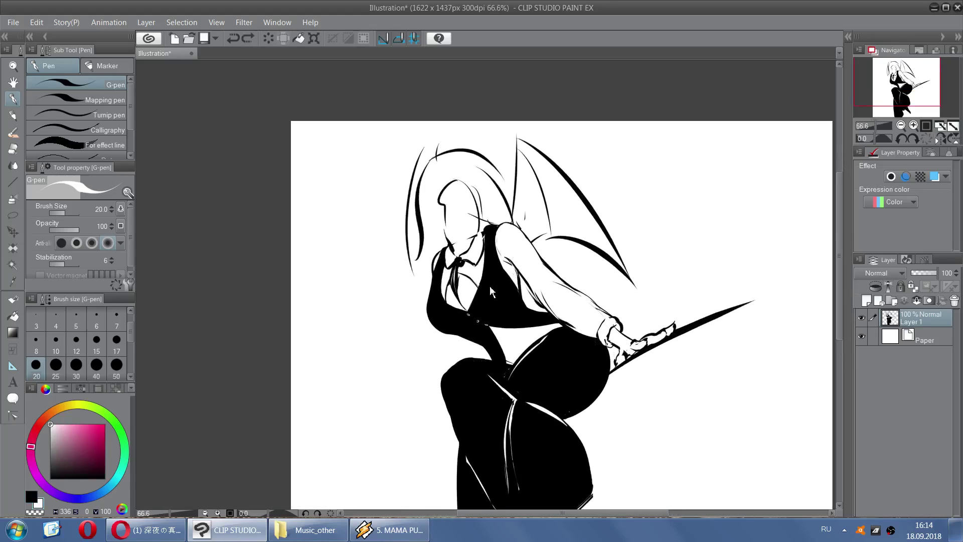
# Try to draw the far arm bent at the elbow with its forearm crossing the chest
pyautogui.press('x')
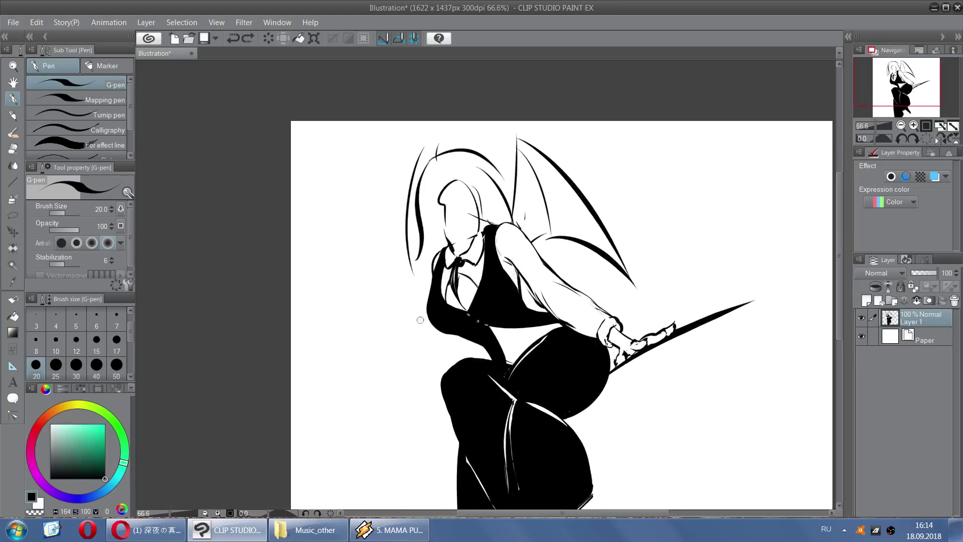
pyautogui.moveTo(434, 260)
pyautogui.mouseDown()
pyautogui.moveTo(421, 349)
pyautogui.moveTo(448, 285)
pyautogui.mouseUp()
pyautogui.hotkey('ctrl', 'z')
pyautogui.hotkey('ctrl', 'z')
pyautogui.moveTo(420, 341)
pyautogui.mouseDown()
pyautogui.moveTo(453, 280)
pyautogui.moveTo(485, 276)
pyautogui.mouseUp()
pyautogui.hotkey('ctrl', 'z')
pyautogui.hotkey('ctrl', 'z')
pyautogui.moveTo(420, 345)
pyautogui.mouseDown()
pyautogui.moveTo(459, 316)
pyautogui.moveTo(432, 352)
pyautogui.moveTo(462, 305)
pyautogui.moveTo(429, 336)
pyautogui.moveTo(451, 287)
pyautogui.moveTo(444, 320)
pyautogui.moveTo(473, 287)
pyautogui.moveTo(457, 306)
pyautogui.moveTo(452, 287)
pyautogui.moveTo(458, 307)
pyautogui.mouseUp()
pyautogui.press('x')
pyautogui.press('x')
pyautogui.hotkey('ctrl', 'z')
pyautogui.moveTo(457, 305); pyautogui.dragTo(498, 280)
pyautogui.press('x')
pyautogui.scroll(-3, 505, 274)
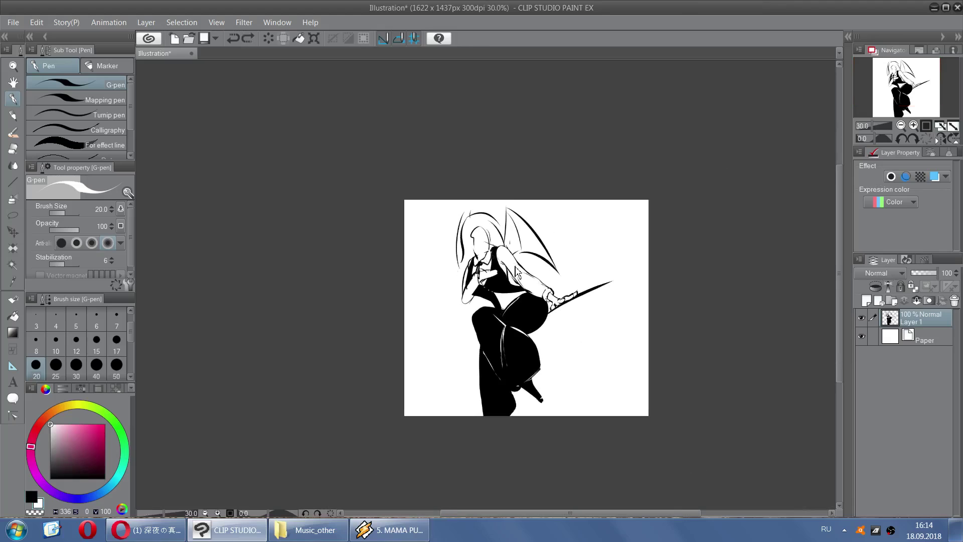
# Undo the bent-arm strokes across the chest
pyautogui.hotkey('ctrl', 'z')
pyautogui.hotkey('ctrl', 'z')
pyautogui.hotkey('ctrl', 'z')
pyautogui.hotkey('ctrl', 'z')
pyautogui.hotkey('ctrl', 'z')
pyautogui.hotkey('ctrl', 'z')
pyautogui.hotkey('ctrl', 'z')
pyautogui.hotkey('ctrl', 'z')
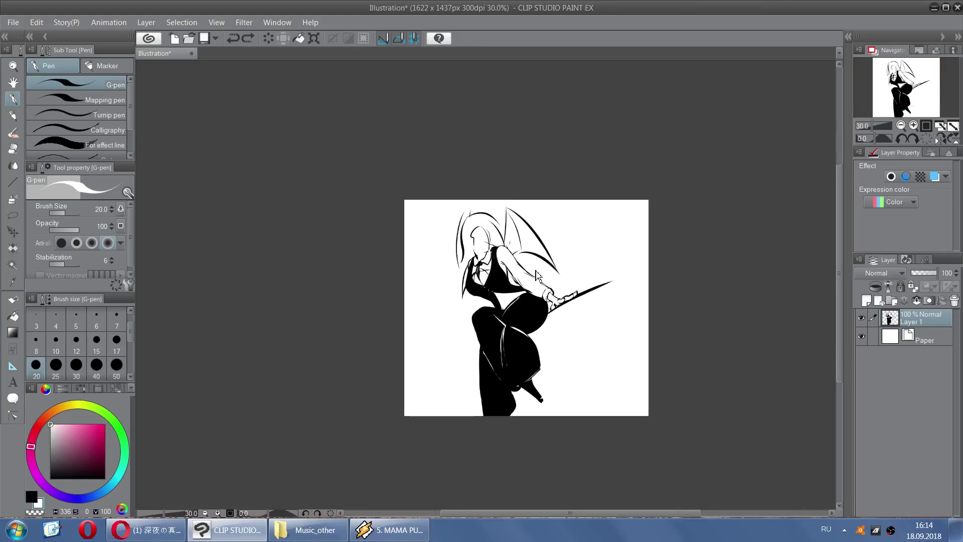
# Extend the front hair contour in black down past the chest with a curved lower end, adding a short line beside the face
pyautogui.scroll(3, 510, 256)
pyautogui.press('x')
pyautogui.moveTo(393, 328); pyautogui.dragTo(405, 229)
pyautogui.hotkey('ctrl', 'z')
pyautogui.moveTo(400, 308)
pyautogui.mouseDown()
pyautogui.moveTo(424, 219)
pyautogui.moveTo(401, 337)
pyautogui.moveTo(422, 350)
pyautogui.mouseUp()
pyautogui.hotkey('ctrl', 'z')
pyautogui.hotkey('ctrl', 'z')
pyautogui.moveTo(421, 236); pyautogui.dragTo(420, 286)
pyautogui.scroll(-4, 433, 193)
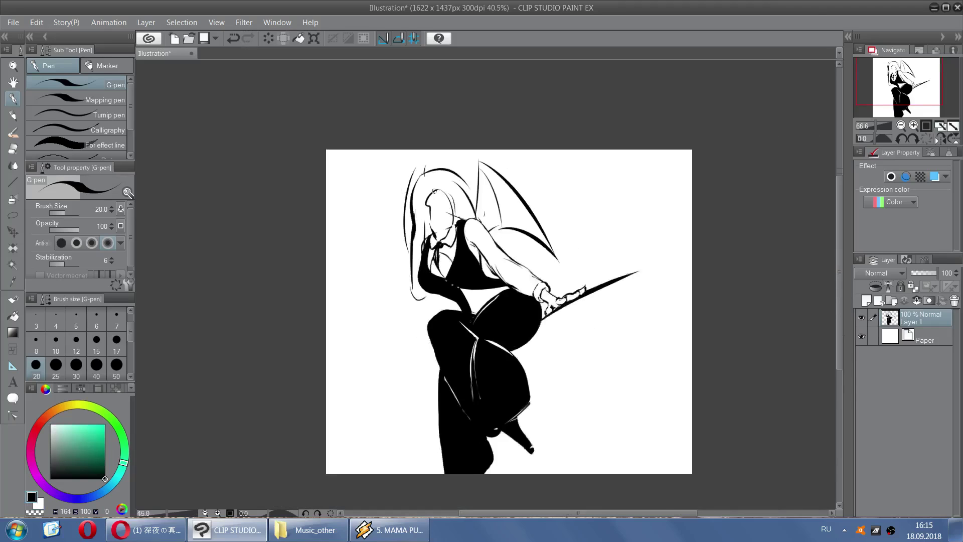
# Add a curved black line inside the back of the head outline
pyautogui.scroll(3, 453, 196)
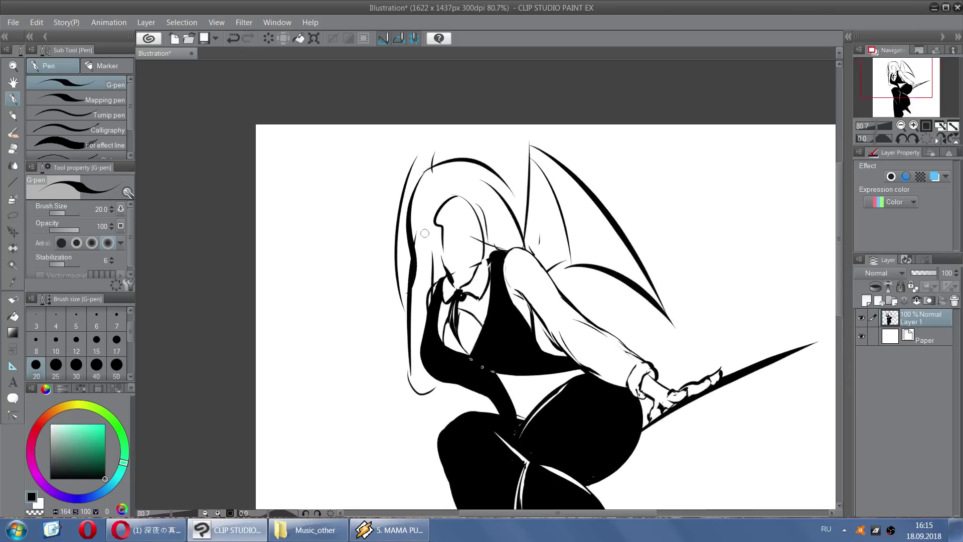
pyautogui.press('x')
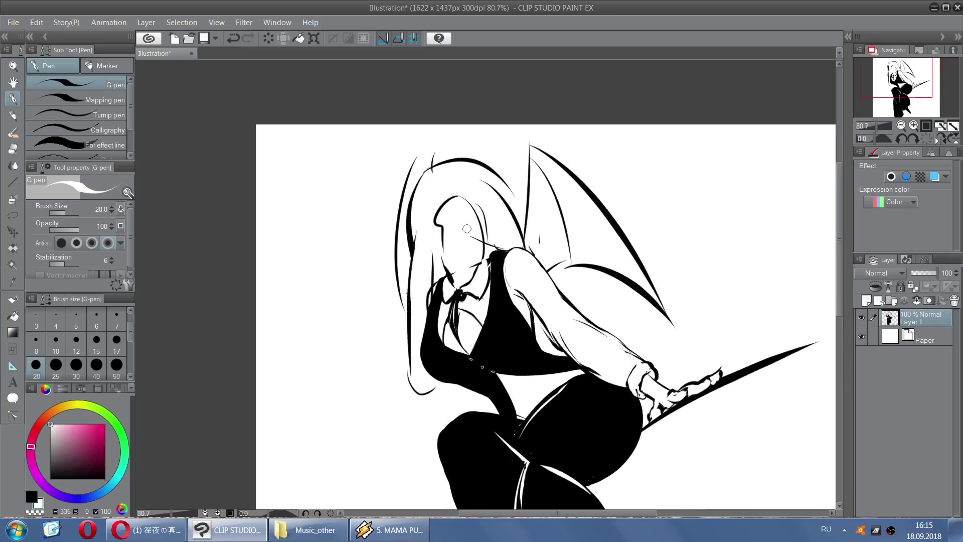
pyautogui.press('x')
pyautogui.hotkey('ctrl', 'z')
pyautogui.moveTo(457, 204); pyautogui.dragTo(484, 240)
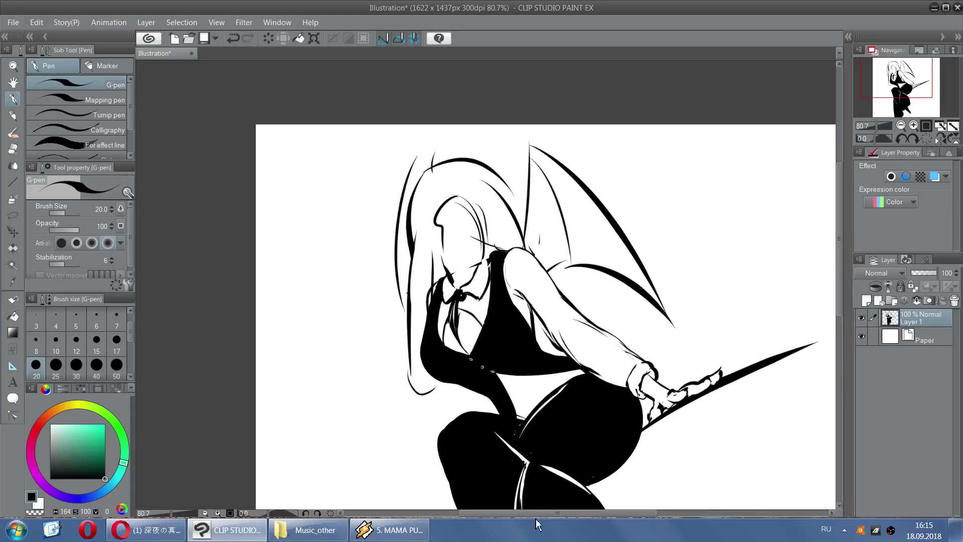
# Draw shirt folds in black on the waist between the vest's hem and the upper thigh
pyautogui.moveTo(514, 388); pyautogui.dragTo(530, 402)
pyautogui.moveTo(498, 374); pyautogui.dragTo(514, 407)
pyautogui.hotkey('ctrl', 'z')
pyautogui.hotkey('ctrl', 'z')
pyautogui.hotkey('ctrl', 'z')
pyautogui.hotkey('ctrl', 'z')
pyautogui.moveTo(505, 374)
pyautogui.mouseDown()
pyautogui.moveTo(580, 376)
pyautogui.moveTo(552, 372)
pyautogui.moveTo(566, 368)
pyautogui.moveTo(547, 376)
pyautogui.moveTo(569, 371)
pyautogui.moveTo(593, 386)
pyautogui.moveTo(573, 372)
pyautogui.mouseUp()
pyautogui.hotkey('ctrl', 'z')
pyautogui.hotkey('ctrl', 'z')
pyautogui.hotkey('ctrl', 'z')
pyautogui.hotkey('ctrl', 'z')
pyautogui.hotkey('ctrl', 'z')
pyautogui.hotkey('ctrl', 'z')
pyautogui.hotkey('ctrl', 'z')
pyautogui.hotkey('ctrl', 'z')
pyautogui.hotkey('ctrl', 'z')
pyautogui.hotkey('ctrl', 'z')
pyautogui.moveTo(503, 375)
pyautogui.mouseDown()
pyautogui.moveTo(522, 412)
pyautogui.moveTo(496, 377)
pyautogui.moveTo(522, 422)
pyautogui.mouseUp()
pyautogui.hotkey('ctrl', 'z')
# Flip the view horizontally, clear the wavy line under the vest's hem in white and refine the shirt fold there in black
pyautogui.scroll(-8, 667, 253)
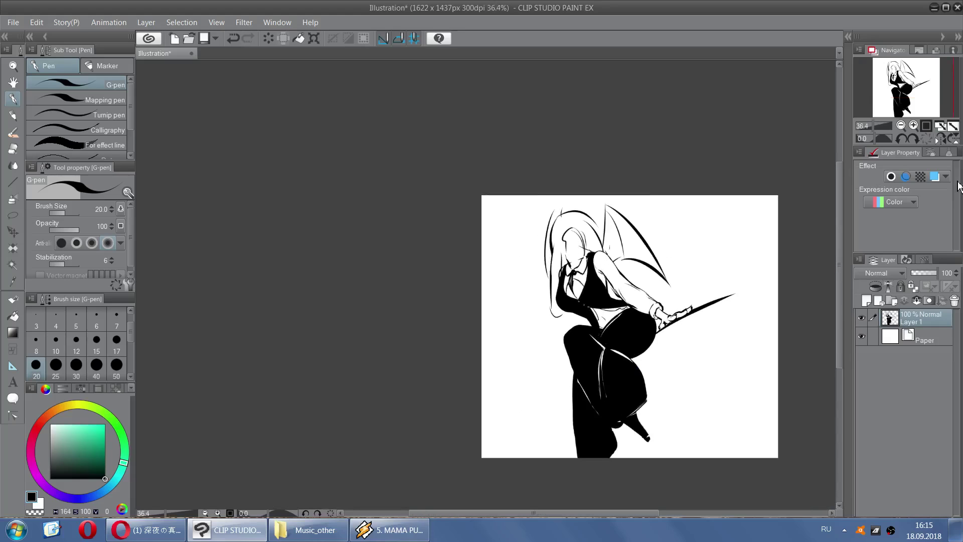
pyautogui.click(939, 138)
pyautogui.scroll(2, 354, 311)
pyautogui.scroll(1, 354, 310)
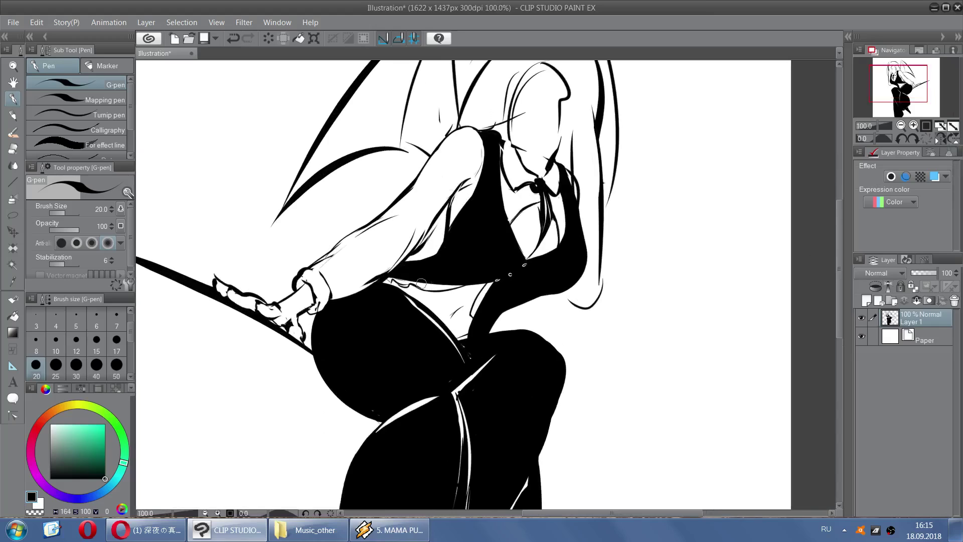
pyautogui.press('x')
pyautogui.press('x')
pyautogui.press('x')
pyautogui.moveTo(388, 283); pyautogui.dragTo(418, 293)
pyautogui.press('x')
pyautogui.moveTo(405, 294); pyautogui.dragTo(436, 299)
pyautogui.hotkey('ctrl', 'z')
pyautogui.hotkey('ctrl', 'z')
pyautogui.press('x')
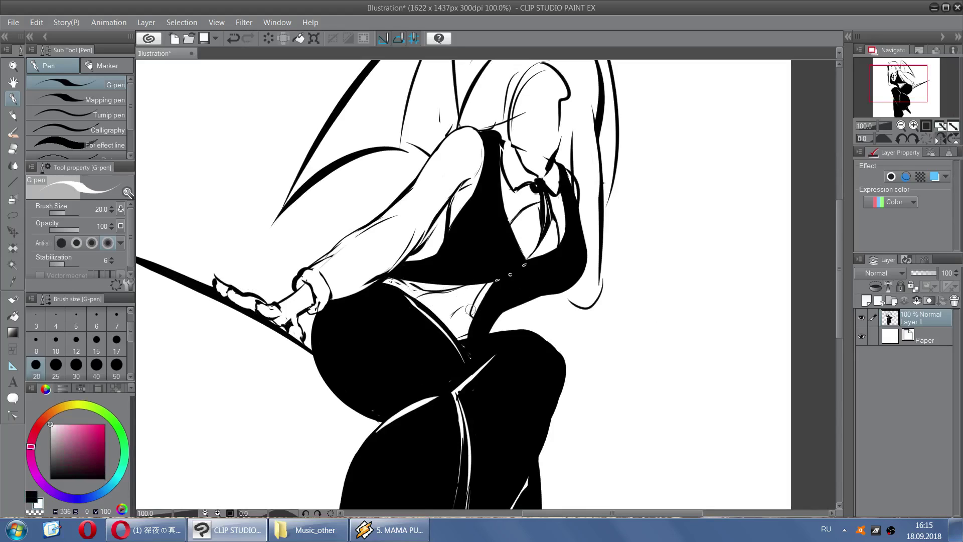
# Draw a thin black line from the waist along the top of the raised thigh and flip the view horizontally
pyautogui.press('x')
pyautogui.moveTo(470, 315)
pyautogui.mouseDown()
pyautogui.moveTo(459, 342)
pyautogui.moveTo(524, 342)
pyautogui.moveTo(469, 344)
pyautogui.moveTo(531, 336)
pyautogui.mouseUp()
pyautogui.hotkey('ctrl', 'z')
pyautogui.press('x')
pyautogui.scroll(-5, 581, 206)
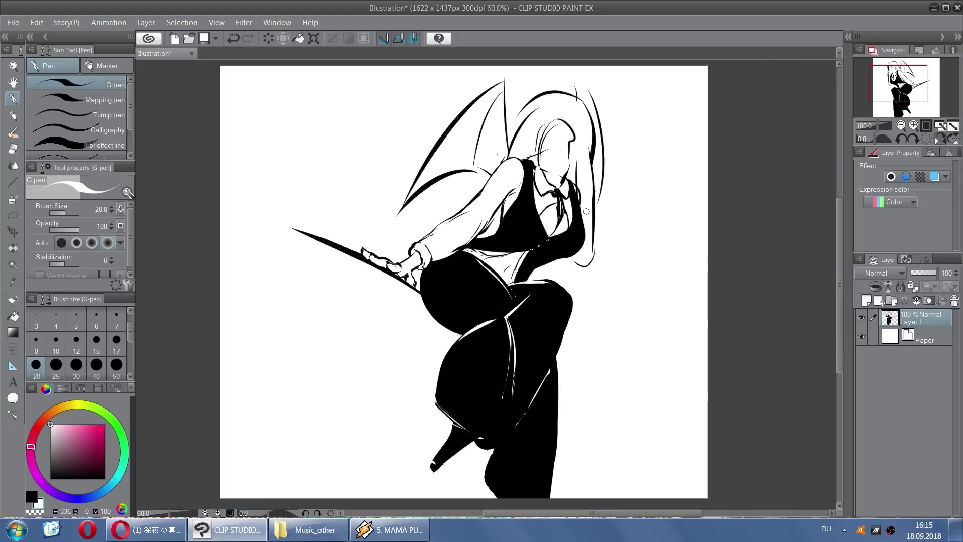
pyautogui.click(941, 139)
pyautogui.scroll(-1, 627, 233)
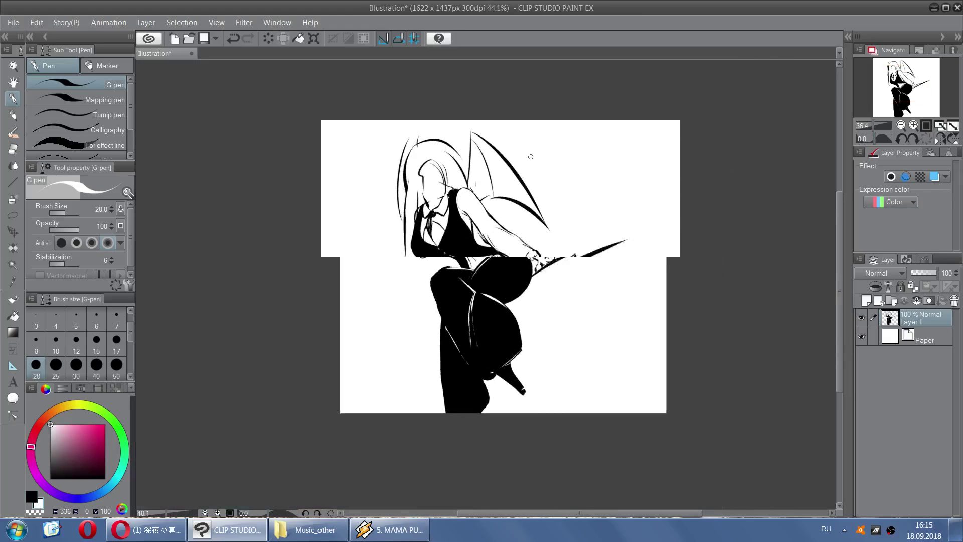
# Try trimming the hairline beside the face in white and adding black strands along it
pyautogui.scroll(4, 527, 156)
pyautogui.press('x')
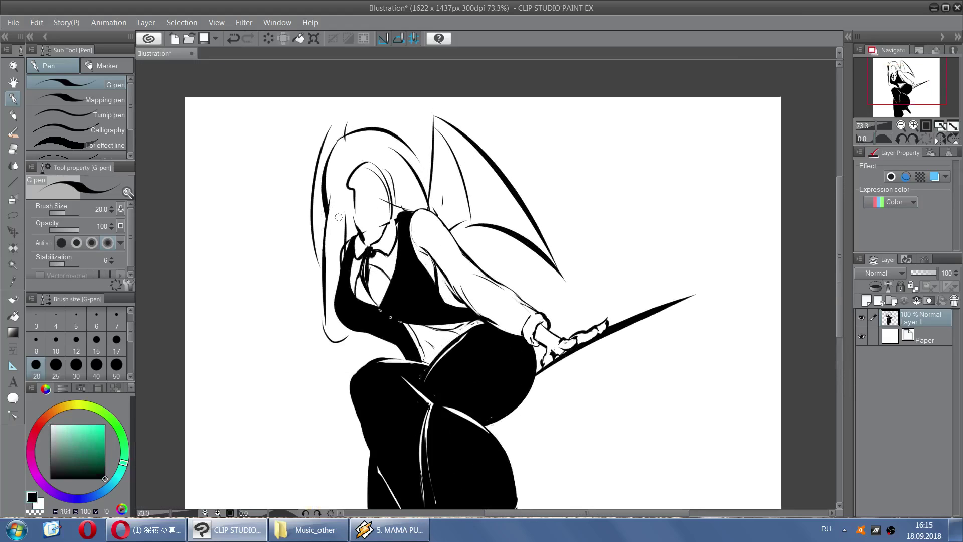
pyautogui.press('x')
pyautogui.moveTo(392, 206)
pyautogui.mouseDown()
pyautogui.moveTo(386, 187)
pyautogui.moveTo(387, 225)
pyautogui.mouseUp()
pyautogui.hotkey('ctrl', 'z')
pyautogui.press('x')
pyautogui.hotkey('ctrl', 'z')
pyautogui.moveTo(366, 170); pyautogui.dragTo(387, 221)
pyautogui.hotkey('ctrl', 'z')
pyautogui.hotkey('ctrl', 'z')
pyautogui.hotkey('ctrl', 'z')
pyautogui.moveTo(371, 165); pyautogui.dragTo(388, 213)
pyautogui.hotkey('ctrl', 'z')
# Draw a group of tapered black hair strands at the back of the head
pyautogui.moveTo(385, 167)
pyautogui.mouseDown()
pyautogui.moveTo(396, 206)
pyautogui.moveTo(401, 200)
pyautogui.mouseUp()
pyautogui.moveTo(389, 150)
pyautogui.mouseDown()
pyautogui.moveTo(397, 196)
pyautogui.moveTo(396, 172)
pyautogui.moveTo(408, 205)
pyautogui.mouseUp()
pyautogui.hotkey('ctrl', 'z')
pyautogui.hotkey('ctrl', 'z')
pyautogui.moveTo(384, 150)
pyautogui.mouseDown()
pyautogui.moveTo(408, 192)
pyautogui.moveTo(399, 153)
pyautogui.moveTo(411, 193)
pyautogui.mouseUp()
pyautogui.hotkey('ctrl', 'z')
pyautogui.moveTo(380, 146); pyautogui.dragTo(405, 192)
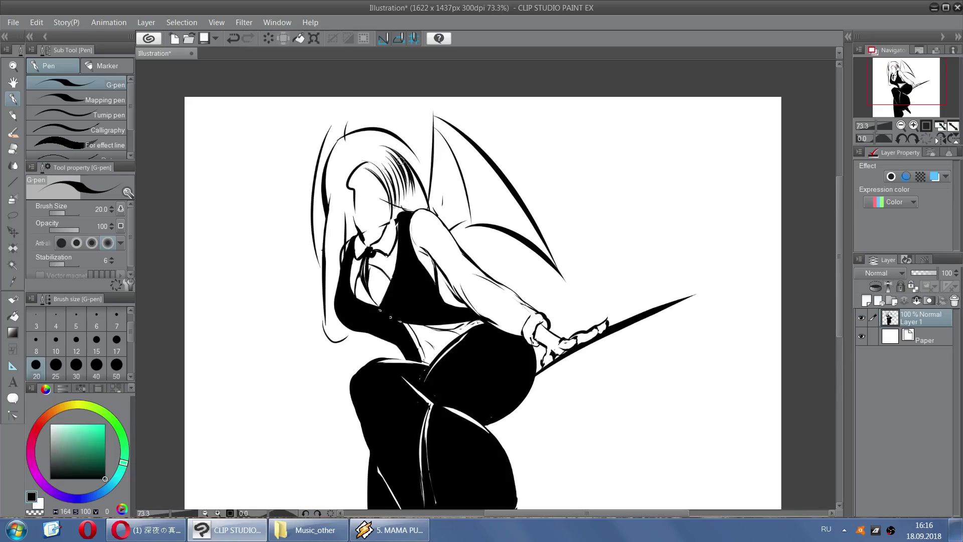
# Remove the old hair contour over the crown and front of the head with white strokes and the Rough eraser
pyautogui.press('x')
pyautogui.moveTo(389, 137)
pyautogui.mouseDown()
pyautogui.moveTo(410, 145)
pyautogui.moveTo(346, 132)
pyautogui.moveTo(344, 143)
pyautogui.mouseUp()
pyautogui.press('e')
pyautogui.moveTo(325, 213); pyautogui.dragTo(329, 164)
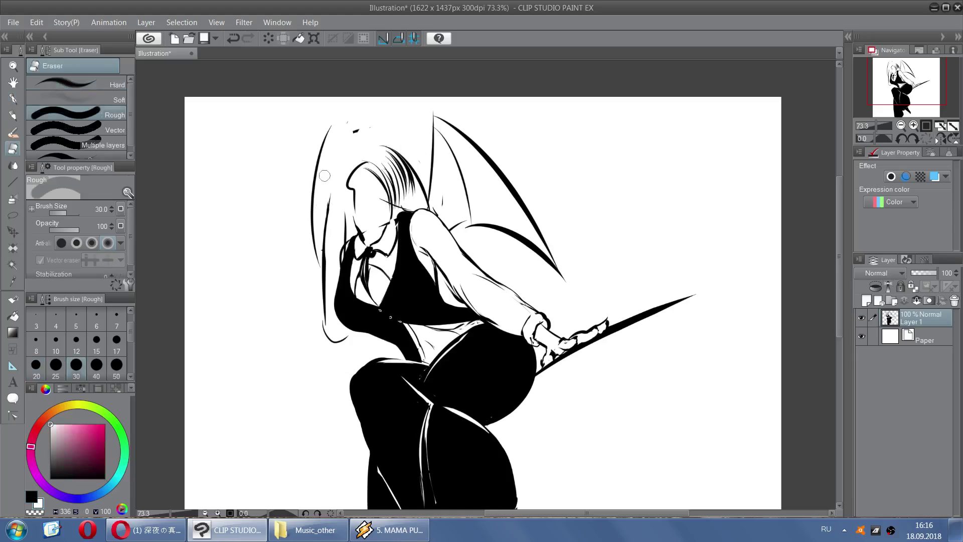
pyautogui.moveTo(317, 260)
pyautogui.mouseDown()
pyautogui.moveTo(311, 222)
pyautogui.moveTo(330, 132)
pyautogui.mouseUp()
pyautogui.hotkey('ctrl', 'z')
pyautogui.hotkey('ctrl', 'z')
pyautogui.hotkey('ctrl', 'z')
pyautogui.hotkey('ctrl', 'y')
pyautogui.hotkey('ctrl', 'y')
pyautogui.moveTo(345, 142); pyautogui.dragTo(350, 118)
pyautogui.press('p')
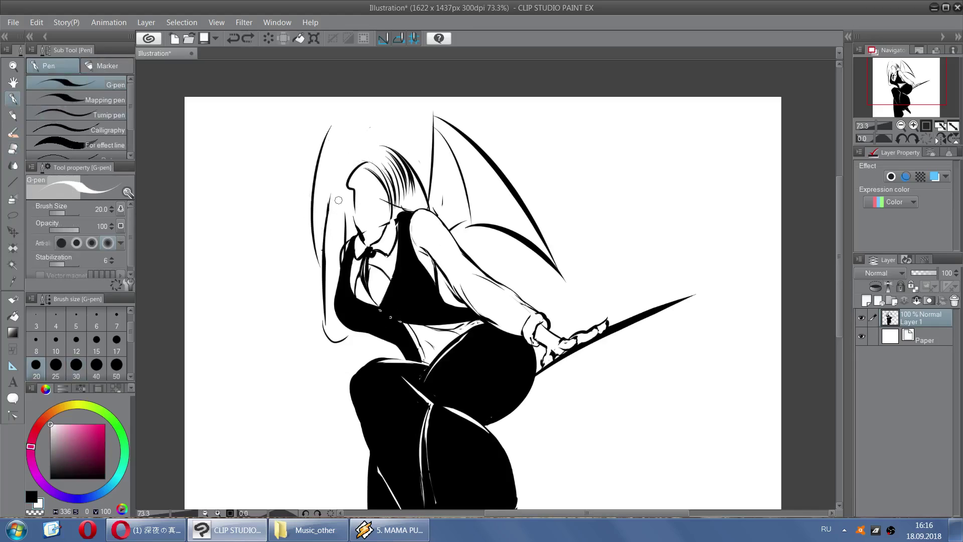
# Try redrawing the front hair contour in black with the G-pen
pyautogui.press('x')
pyautogui.moveTo(344, 160); pyautogui.dragTo(389, 154)
pyautogui.hotkey('ctrl', 'z')
pyautogui.moveTo(329, 199); pyautogui.dragTo(353, 141)
pyautogui.hotkey('ctrl', 'z')
pyautogui.hotkey('ctrl', 'z')
pyautogui.moveTo(327, 217); pyautogui.dragTo(337, 141)
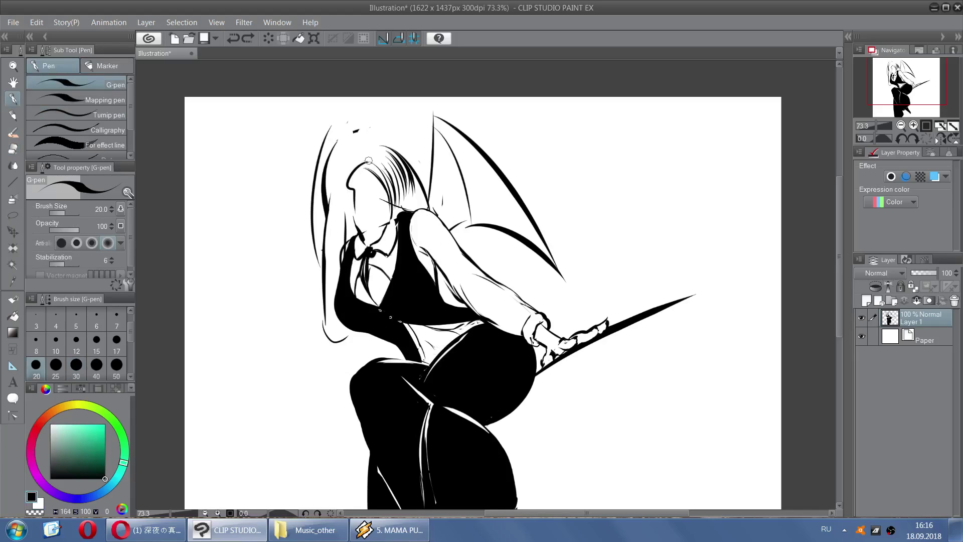
# Try a stroke above the forehead with the Oil_custom brush and undo it along with the front hair strokes
pyautogui.press('b')
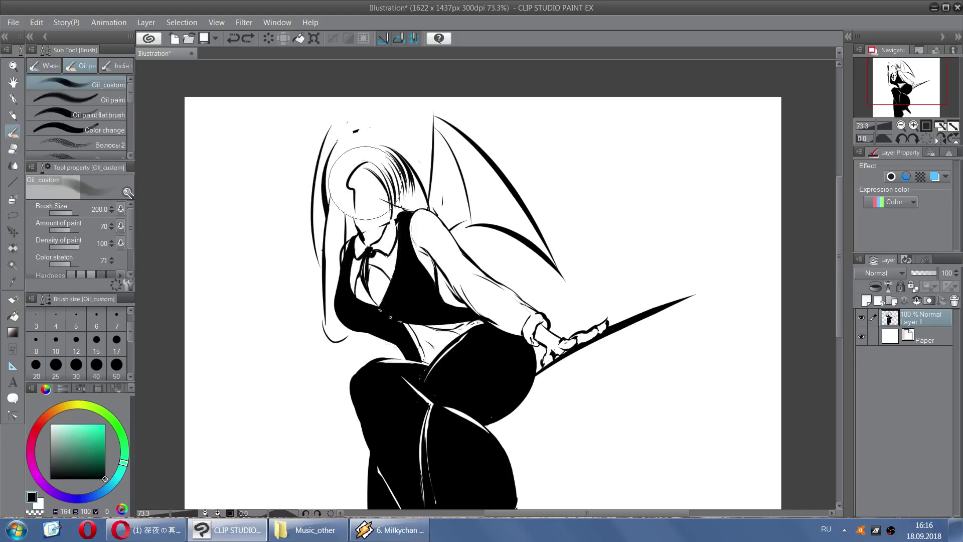
pyautogui.hotkey('ctrl', 'z')
pyautogui.hotkey('ctrl', 'z')
pyautogui.moveTo(352, 141)
pyautogui.mouseDown()
pyautogui.moveTo(329, 191)
pyautogui.moveTo(358, 141)
pyautogui.mouseUp()
pyautogui.hotkey('ctrl', 'z')
pyautogui.hotkey('ctrl', 'z')
pyautogui.hotkey('ctrl', 'z')
# Draw a thin black G-pen arc over the forehead as the hair's new top contour
pyautogui.press('p')
pyautogui.moveTo(326, 189); pyautogui.dragTo(362, 141)
pyautogui.hotkey('ctrl', 'z')
pyautogui.hotkey('ctrl', 'z')
pyautogui.moveTo(323, 185)
pyautogui.mouseDown()
pyautogui.moveTo(379, 147)
pyautogui.moveTo(344, 160)
pyautogui.moveTo(379, 144)
pyautogui.mouseUp()
pyautogui.hotkey('ctrl', 'z')
# Restore the thin crown arc after the Oil_custom stroke and draw the front edge of a pointed ear with the black G-pen
pyautogui.moveTo(354, 141)
pyautogui.mouseDown()
pyautogui.moveTo(388, 142)
pyautogui.moveTo(405, 123)
pyautogui.moveTo(430, 136)
pyautogui.mouseUp()
pyautogui.hotkey('ctrl', 'z')
pyautogui.hotkey('ctrl', 'z')
pyautogui.hotkey('ctrl', 'z')
pyautogui.moveTo(407, 119); pyautogui.dragTo(438, 136)
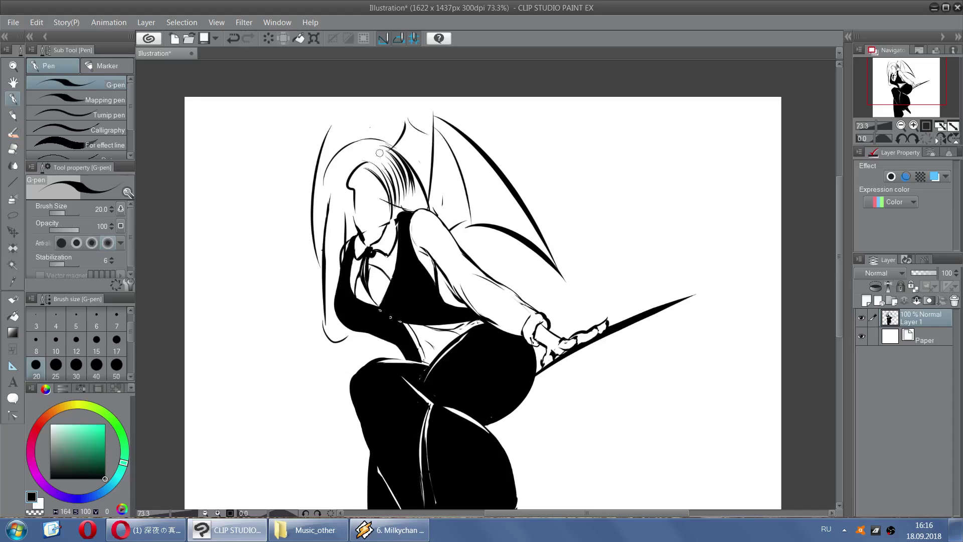
# Sketch the outline of a small pointed ear on the front side of the head in thin black strokes
pyautogui.moveTo(311, 149)
pyautogui.mouseDown()
pyautogui.moveTo(327, 165)
pyautogui.moveTo(316, 161)
pyautogui.moveTo(298, 185)
pyautogui.moveTo(320, 181)
pyautogui.mouseUp()
pyautogui.hotkey('ctrl', 'z')
pyautogui.hotkey('ctrl', 'z')
pyautogui.hotkey('ctrl', 'z')
# Complete the base and curved outer edge of the pointed ear at the back of the head, correcting it with white
pyautogui.moveTo(393, 153); pyautogui.dragTo(425, 154)
pyautogui.hotkey('ctrl', 'z')
pyautogui.hotkey('ctrl', 'z')
pyautogui.hotkey('ctrl', 'z')
pyautogui.moveTo(405, 120)
pyautogui.mouseDown()
pyautogui.moveTo(419, 151)
pyautogui.moveTo(432, 143)
pyautogui.moveTo(430, 150)
pyautogui.mouseUp()
pyautogui.hotkey('ctrl', 'z')
pyautogui.hotkey('ctrl', 'z')
pyautogui.hotkey('ctrl', 'z')
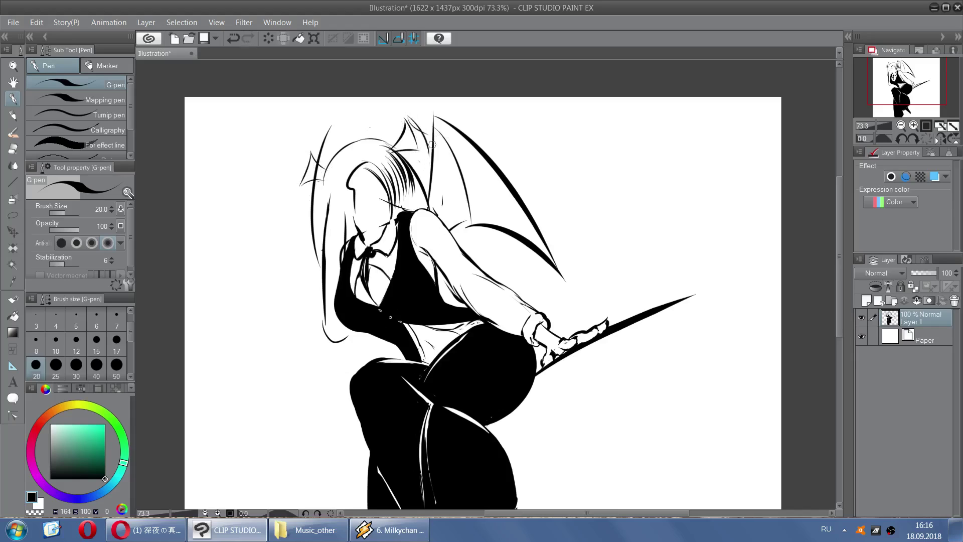
pyautogui.press('x')
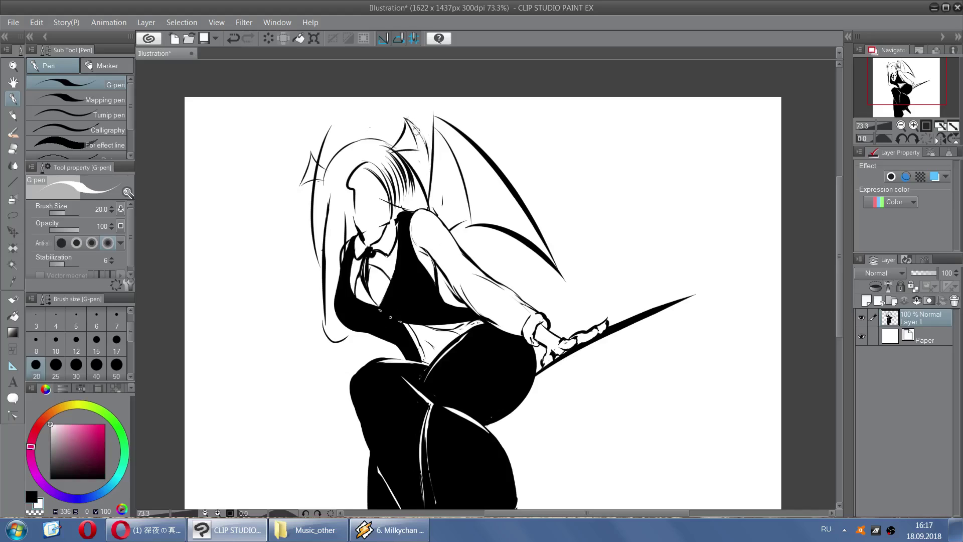
pyautogui.press('x')
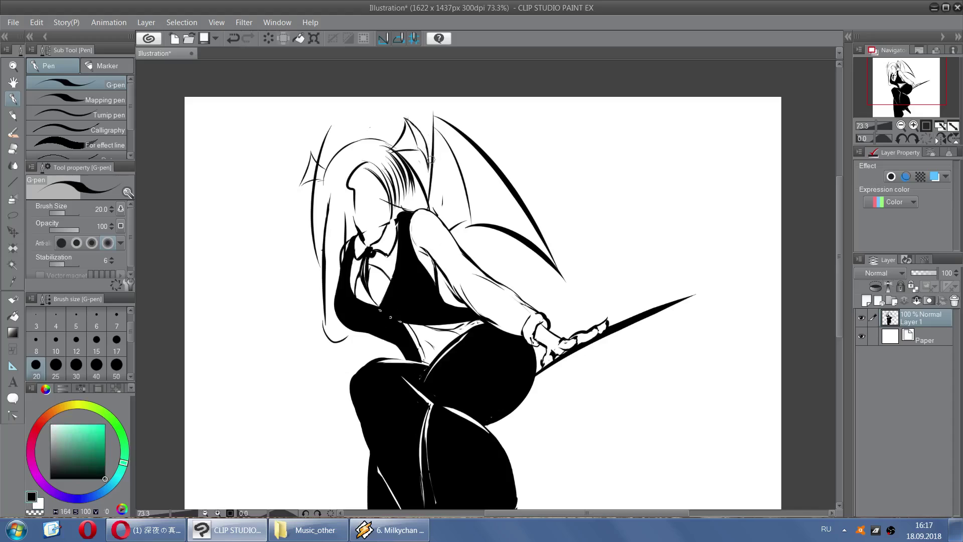
# Fill the pointed ear at the back of the head with black and refine its edges using white and black strokes
pyautogui.hotkey('ctrl', 'z')
pyautogui.moveTo(386, 152); pyautogui.dragTo(404, 135)
pyautogui.moveTo(405, 124)
pyautogui.mouseDown()
pyautogui.moveTo(426, 173)
pyautogui.moveTo(425, 163)
pyautogui.mouseUp()
pyautogui.hotkey('ctrl', 'z')
pyautogui.press('x')
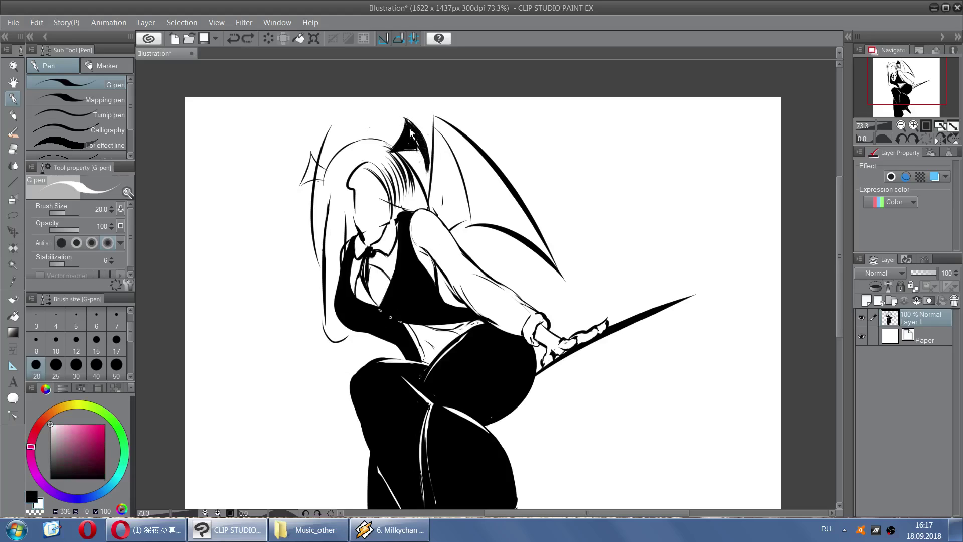
pyautogui.moveTo(408, 122); pyautogui.dragTo(429, 178)
pyautogui.press('x')
pyautogui.hotkey('ctrl', 'z')
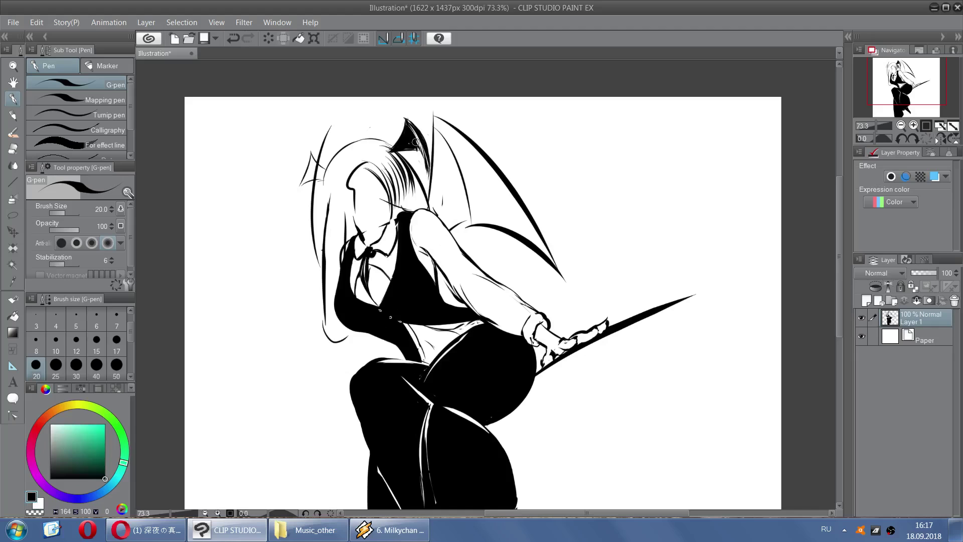
# Mirror the canvas view and redraw the chin and jaw line of the face with the black G-pen
pyautogui.scroll(-3, 535, 167)
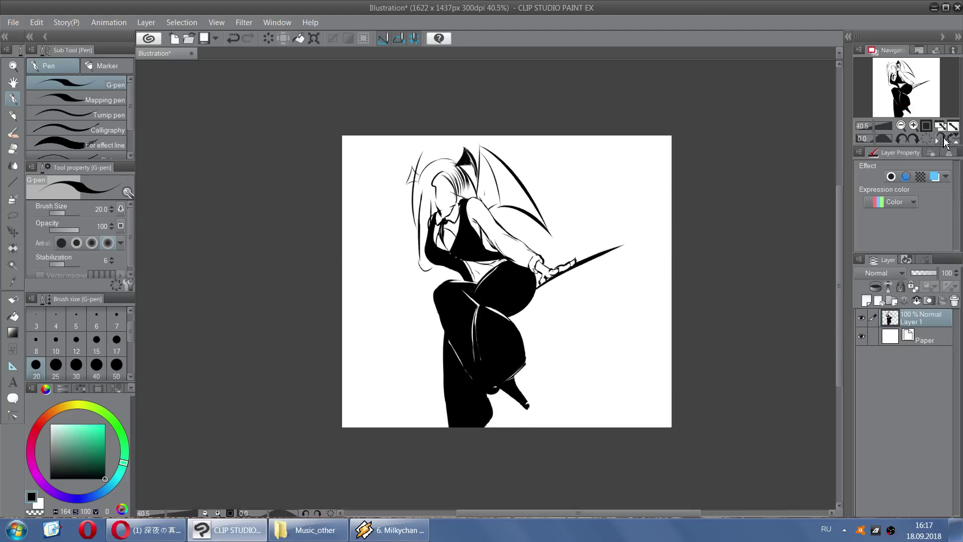
pyautogui.click(941, 139)
pyautogui.scroll(-2, 475, 221)
pyautogui.hotkey('ctrl', '+')
pyautogui.hotkey('ctrl', '+')
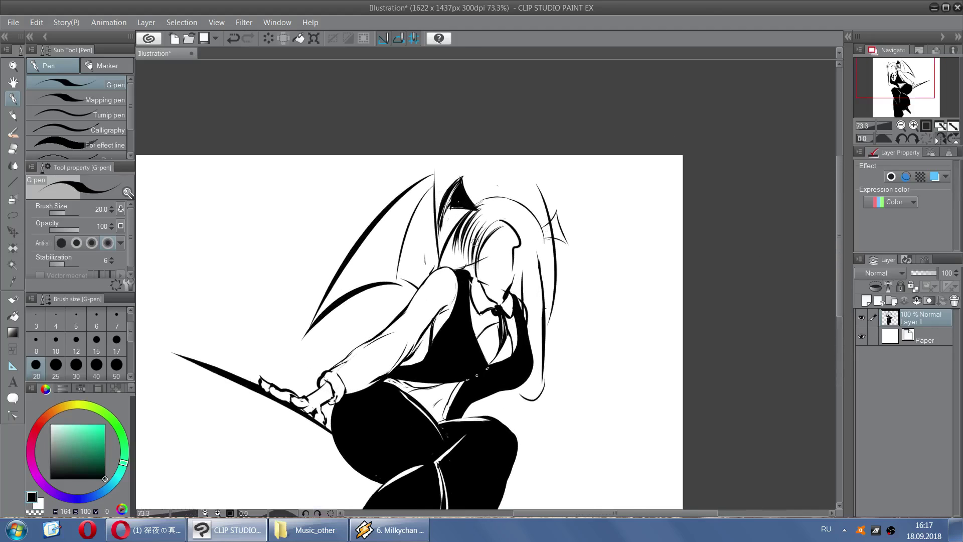
pyautogui.press('x')
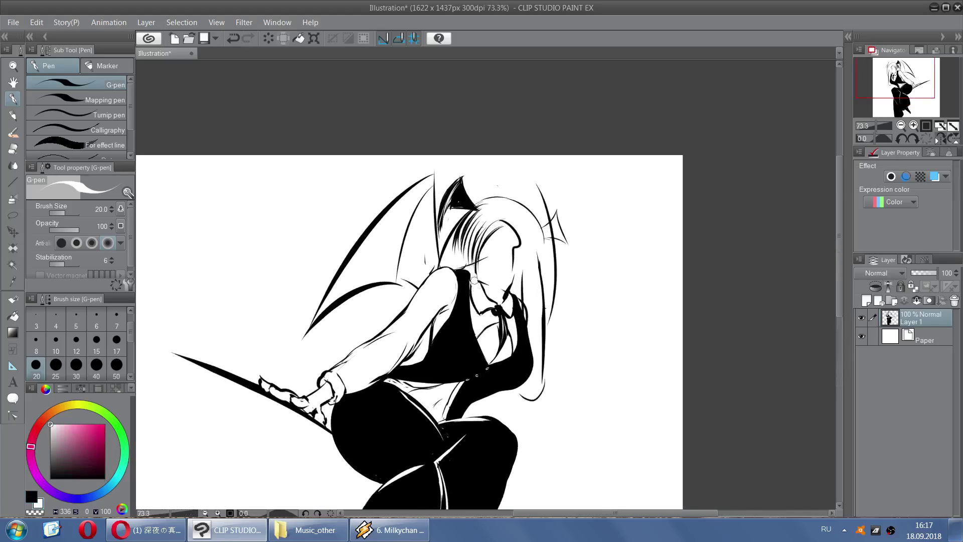
pyautogui.press('x')
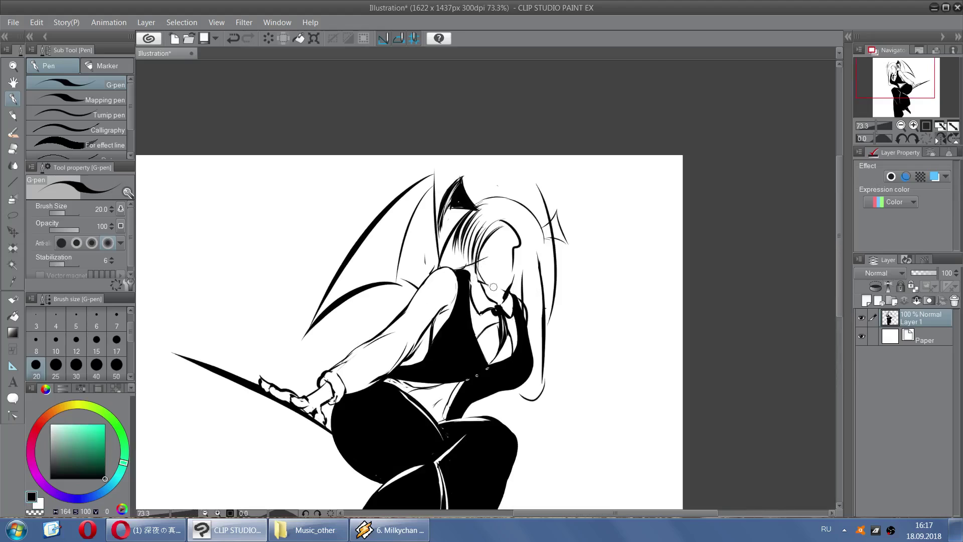
pyautogui.hotkey('ctrl', 'z')
pyautogui.moveTo(489, 281)
pyautogui.mouseDown()
pyautogui.moveTo(513, 270)
pyautogui.moveTo(507, 281)
pyautogui.mouseUp()
pyautogui.hotkey('ctrl', 'z')
pyautogui.hotkey('ctrl', 'z')
pyautogui.moveTo(488, 285); pyautogui.dragTo(513, 269)
pyautogui.hotkey('ctrl', 'z')
pyautogui.hotkey('ctrl', 'z')
pyautogui.hotkey('ctrl', 'z')
pyautogui.hotkey('ctrl', 'z')
pyautogui.scroll(-3, 494, 221)
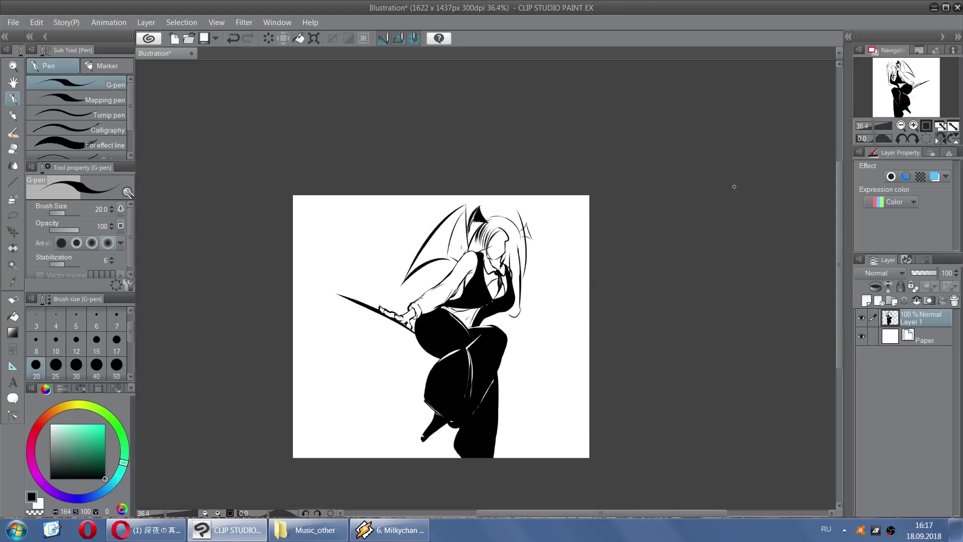
# Remove the notch in the face's front profile with white and redraw that edge as a smooth black curve
pyautogui.scroll(3, 396, 228)
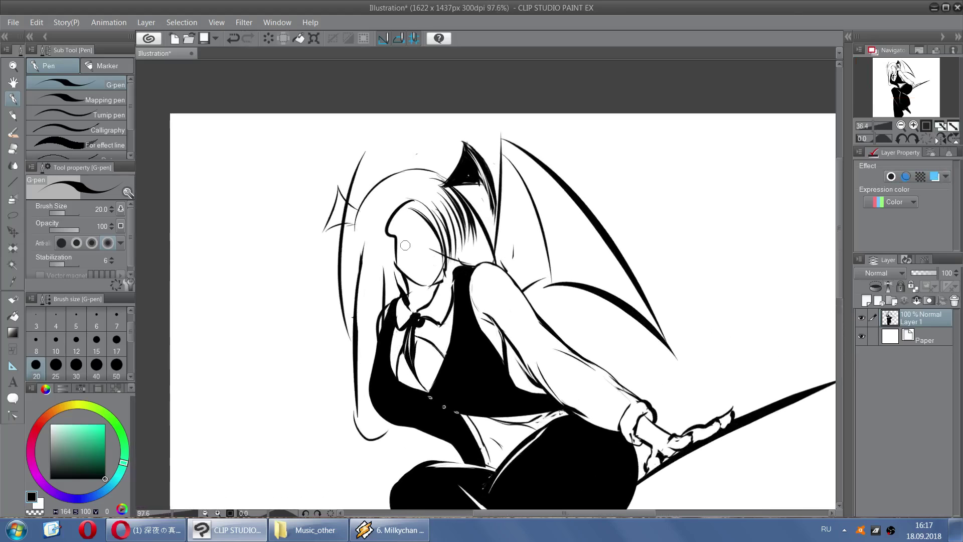
pyautogui.press('x')
pyautogui.moveTo(389, 225)
pyautogui.mouseDown()
pyautogui.moveTo(410, 202)
pyautogui.moveTo(388, 229)
pyautogui.mouseUp()
pyautogui.moveTo(394, 236); pyautogui.dragTo(398, 259)
pyautogui.press('x')
pyautogui.hotkey('ctrl', 'z')
pyautogui.moveTo(407, 212); pyautogui.dragTo(390, 283)
pyautogui.hotkey('ctrl', 'z')
pyautogui.moveTo(382, 246); pyautogui.dragTo(386, 274)
# Clean up the hair's crown arc above the forehead with white and retouch it in black
pyautogui.press('x')
pyautogui.hotkey('ctrl', 'z')
pyautogui.moveTo(411, 181); pyautogui.dragTo(383, 185)
pyautogui.press('x')
pyautogui.hotkey('ctrl', 'z')
pyautogui.hotkey('ctrl', 'z')
# Draw black hair strands sweeping from the crown down along the back edge of the face
pyautogui.moveTo(403, 176); pyautogui.dragTo(444, 207)
pyautogui.hotkey('ctrl', 'z')
pyautogui.moveTo(408, 174)
pyautogui.mouseDown()
pyautogui.moveTo(450, 199)
pyautogui.moveTo(449, 268)
pyautogui.mouseUp()
pyautogui.hotkey('ctrl', 'z')
pyautogui.hotkey('ctrl', 'z')
pyautogui.moveTo(453, 230); pyautogui.dragTo(448, 260)
pyautogui.moveTo(455, 210); pyautogui.dragTo(448, 250)
pyautogui.hotkey('ctrl', 'z')
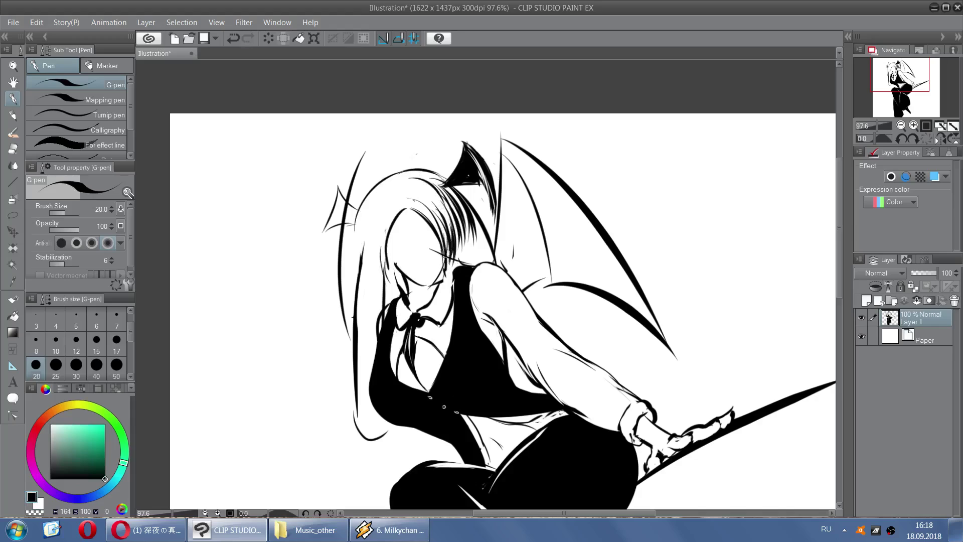
pyautogui.hotkey('ctrl', 'z')
pyautogui.hotkey('ctrl', 'z')
pyautogui.moveTo(456, 206); pyautogui.dragTo(466, 246)
# Trim the underside of the raised thigh with white strokes and thin the long tapered line behind the hand
pyautogui.scroll(-3, 473, 211)
pyautogui.scroll(2, 558, 269)
pyautogui.press('x')
pyautogui.hotkey('ctrl', 'z')
pyautogui.moveTo(533, 331); pyautogui.dragTo(556, 298)
pyautogui.hotkey('ctrl', 'z')
pyautogui.hotkey('ctrl', 'z')
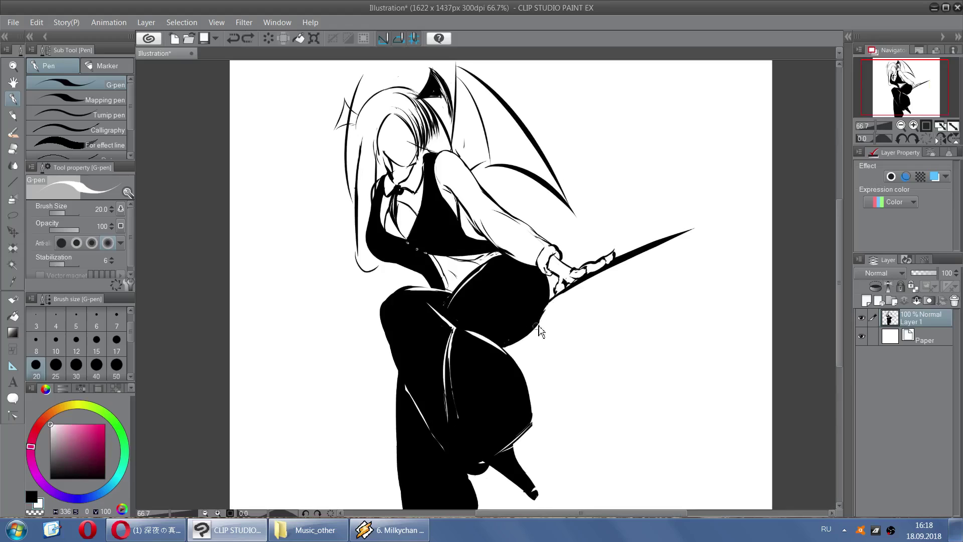
pyautogui.hotkey('ctrl', 'z')
pyautogui.moveTo(511, 343); pyautogui.dragTo(547, 313)
pyautogui.hotkey('ctrl', 'z')
pyautogui.moveTo(567, 290); pyautogui.dragTo(680, 237)
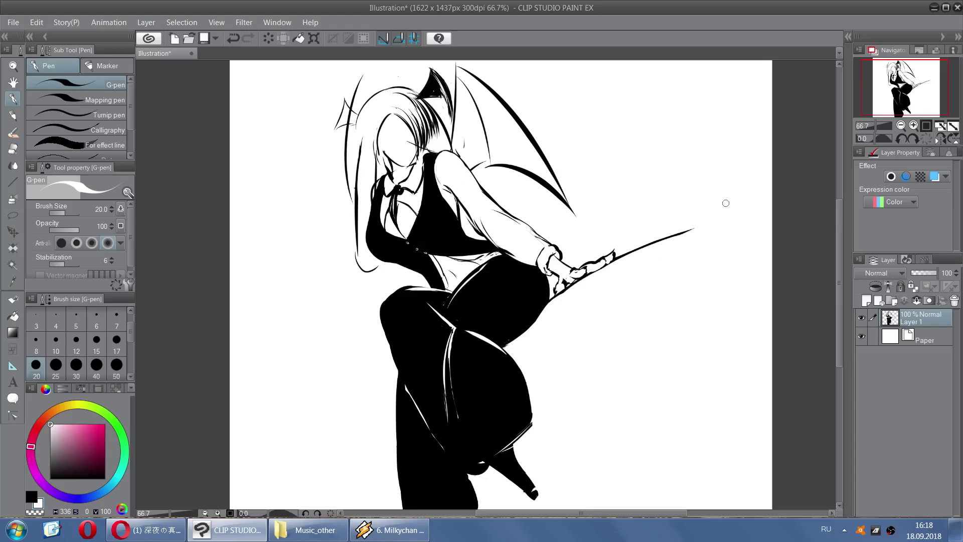
# Check the figure in mirrored view, clean the crown line with white, and draw the hair's front outer contour in black
pyautogui.scroll(-1, 679, 209)
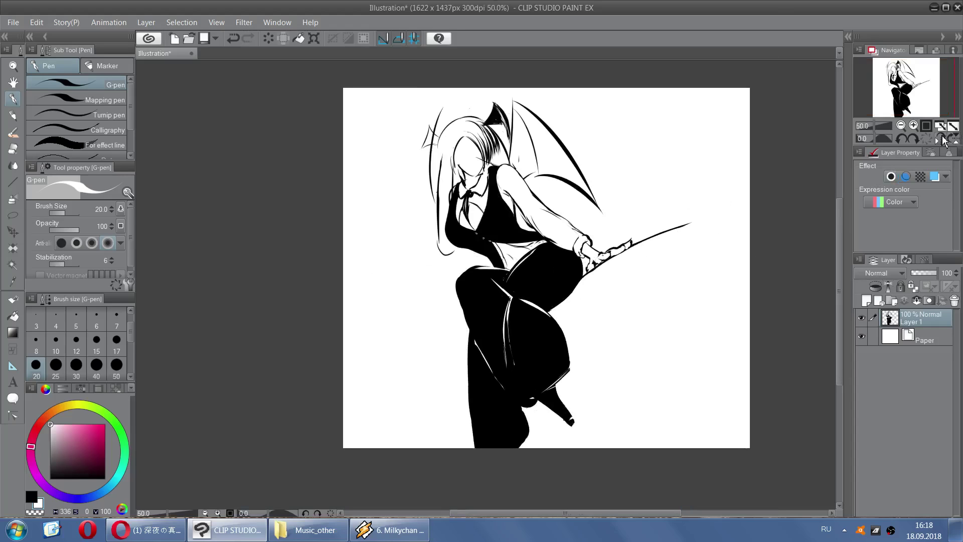
pyautogui.click(943, 140)
pyautogui.scroll(1, 452, 143)
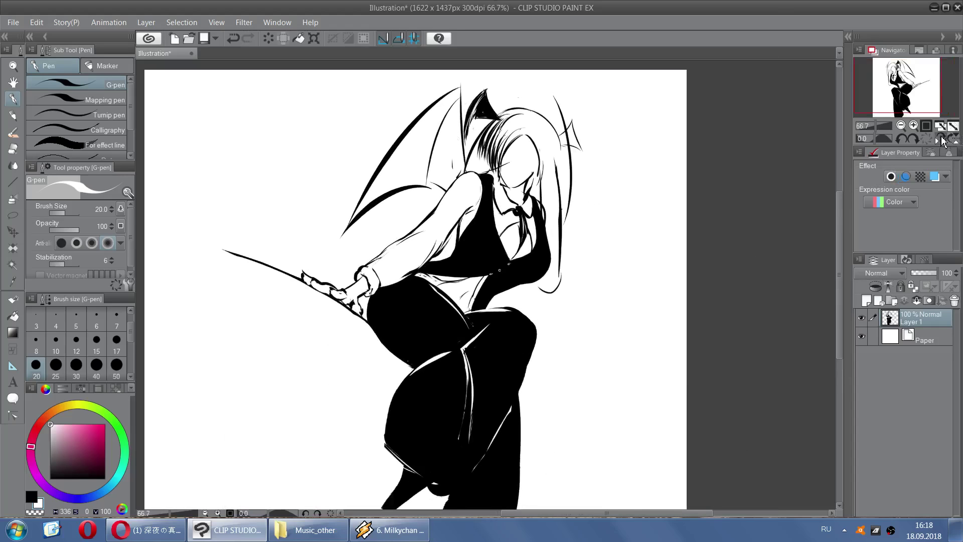
pyautogui.click(942, 139)
pyautogui.scroll(4, 350, 226)
pyautogui.scroll(1, 507, 191)
pyautogui.moveTo(475, 95); pyautogui.dragTo(503, 99)
pyautogui.press('x')
pyautogui.moveTo(405, 185); pyautogui.dragTo(410, 131)
pyautogui.hotkey('ctrl', 'z')
pyautogui.moveTo(396, 193); pyautogui.dragTo(420, 110)
pyautogui.hotkey('ctrl', 'z')
pyautogui.moveTo(392, 197); pyautogui.dragTo(420, 107)
# Extend the front hair contour downward in black so it curves in toward the collar
pyautogui.moveTo(393, 183); pyautogui.dragTo(410, 252)
pyautogui.hotkey('ctrl', 'z')
pyautogui.moveTo(395, 196); pyautogui.dragTo(433, 263)
pyautogui.hotkey('ctrl', 'z')
pyautogui.hotkey('ctrl', 'z')
pyautogui.moveTo(412, 233); pyautogui.dragTo(438, 264)
# Add a long inner strand following the front hair contour from the collar up toward the crown
pyautogui.moveTo(423, 233)
pyautogui.mouseDown()
pyautogui.moveTo(454, 266)
pyautogui.moveTo(411, 194)
pyautogui.mouseUp()
pyautogui.hotkey('ctrl', 'z')
pyautogui.moveTo(433, 256); pyautogui.dragTo(409, 121)
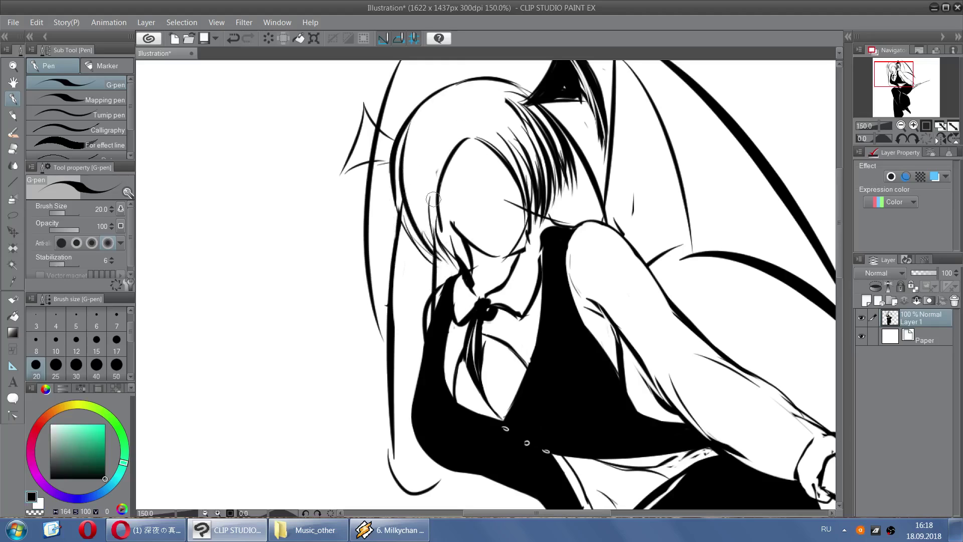
pyautogui.hotkey('ctrl', 'z')
pyautogui.moveTo(430, 257); pyautogui.dragTo(419, 118)
pyautogui.hotkey('ctrl', 'z')
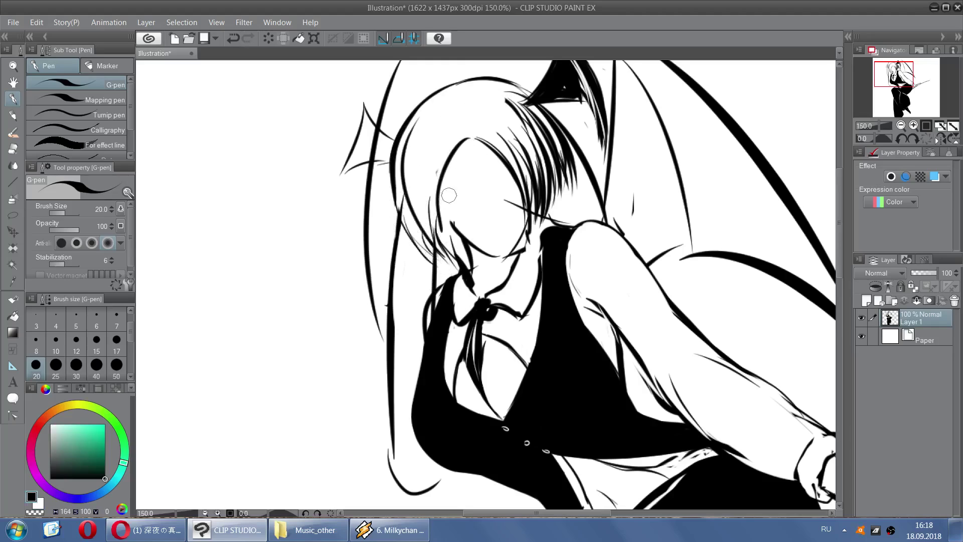
# Erase the stray line crossing the back of the face with white and retouch the face's back edge in black
pyautogui.press('x')
pyautogui.hotkey('ctrl', 'z')
pyautogui.moveTo(513, 191); pyautogui.dragTo(520, 219)
pyautogui.moveTo(508, 251); pyautogui.dragTo(527, 220)
pyautogui.press('x')
pyautogui.hotkey('ctrl', 'z')
pyautogui.hotkey('ctrl', 'z')
pyautogui.hotkey('ctrl', 'z')
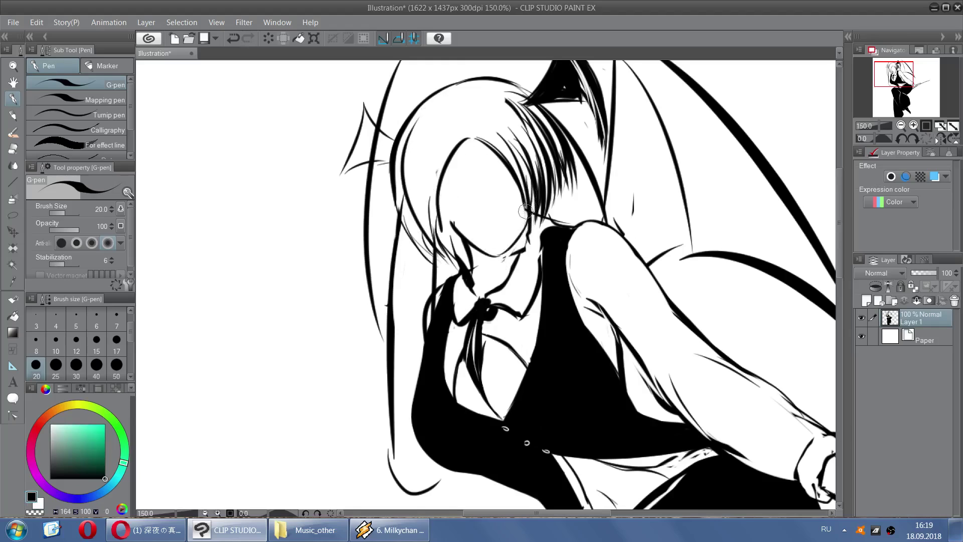
# Remove the old front cheek line with white and redraw the jaw as a smooth black curve down to the chin
pyautogui.press('x')
pyautogui.moveTo(441, 215); pyautogui.dragTo(489, 260)
pyautogui.press('x')
pyautogui.moveTo(438, 205); pyautogui.dragTo(484, 256)
pyautogui.hotkey('ctrl', 'z')
pyautogui.moveTo(440, 213); pyautogui.dragTo(497, 256)
pyautogui.hotkey('ctrl', 'z')
pyautogui.hotkey('ctrl', 'z')
pyautogui.moveTo(438, 207); pyautogui.dragTo(501, 258)
pyautogui.hotkey('ctrl', 'z')
pyautogui.hotkey('ctrl', 'z')
pyautogui.moveTo(439, 206); pyautogui.dragTo(502, 260)
pyautogui.hotkey('ctrl', 'z')
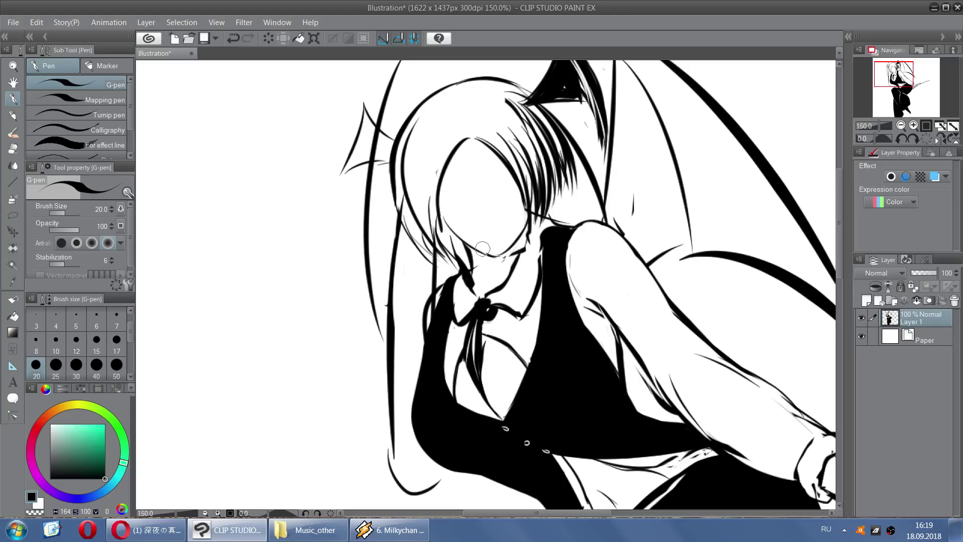
# Reduce the G-pen brush size to 10 for drawing the facial features
pyautogui.scroll(-12, 481, 191)
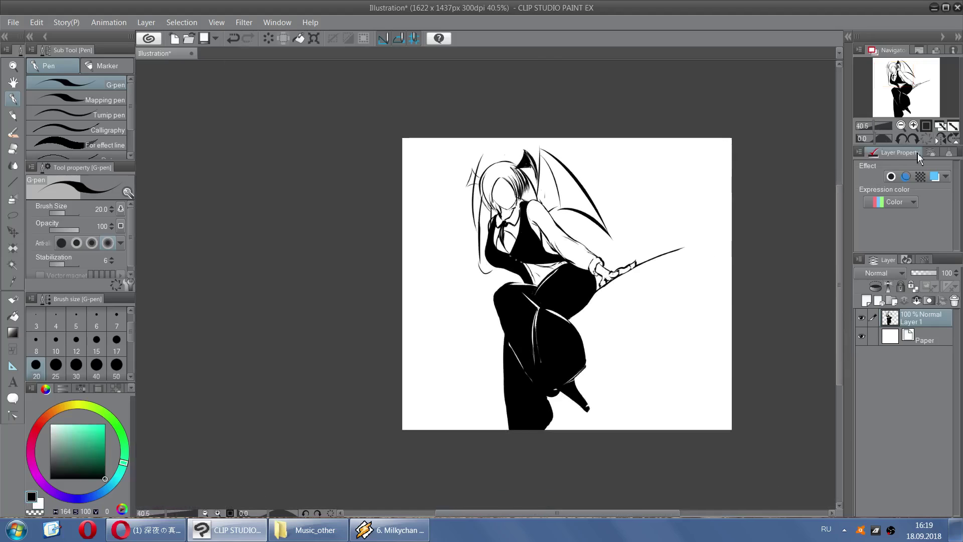
pyautogui.click(940, 139)
pyautogui.scroll(6, 481, 215)
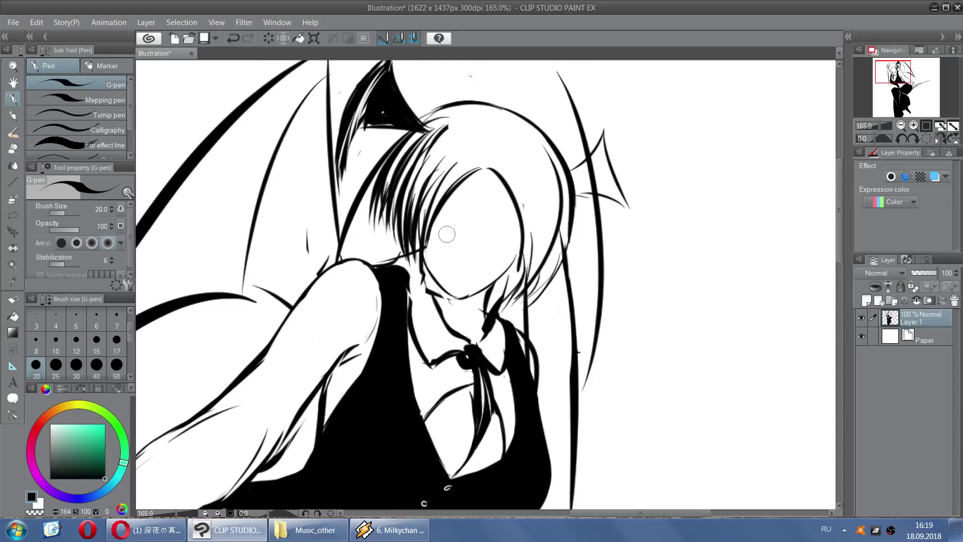
pyautogui.scroll(4, 451, 234)
pyautogui.press('[')
pyautogui.press('[')
pyautogui.press('[')
pyautogui.press('[')
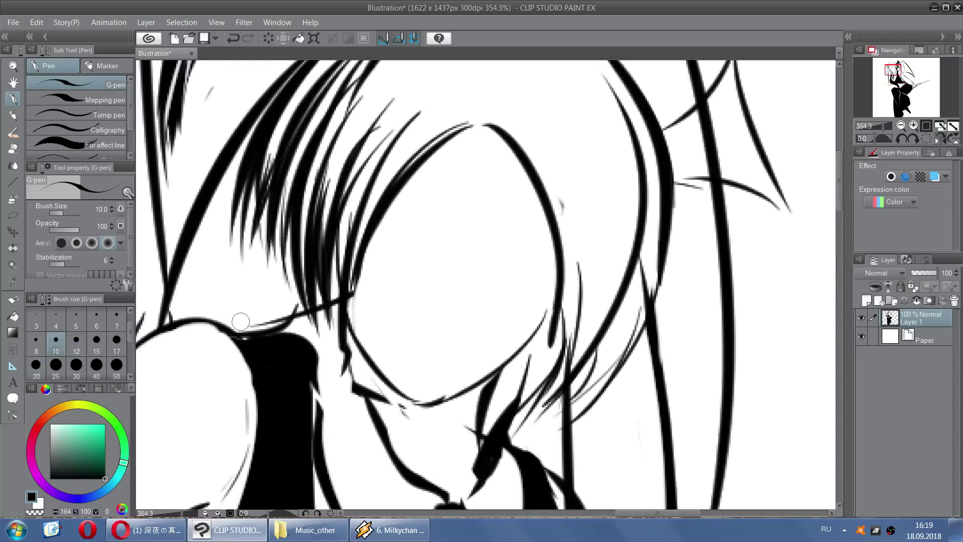
pyautogui.moveTo(369, 303)
pyautogui.mouseDown()
pyautogui.moveTo(415, 305)
pyautogui.moveTo(407, 313)
pyautogui.moveTo(475, 331)
pyautogui.mouseUp()
pyautogui.hotkey('ctrl', 'z')
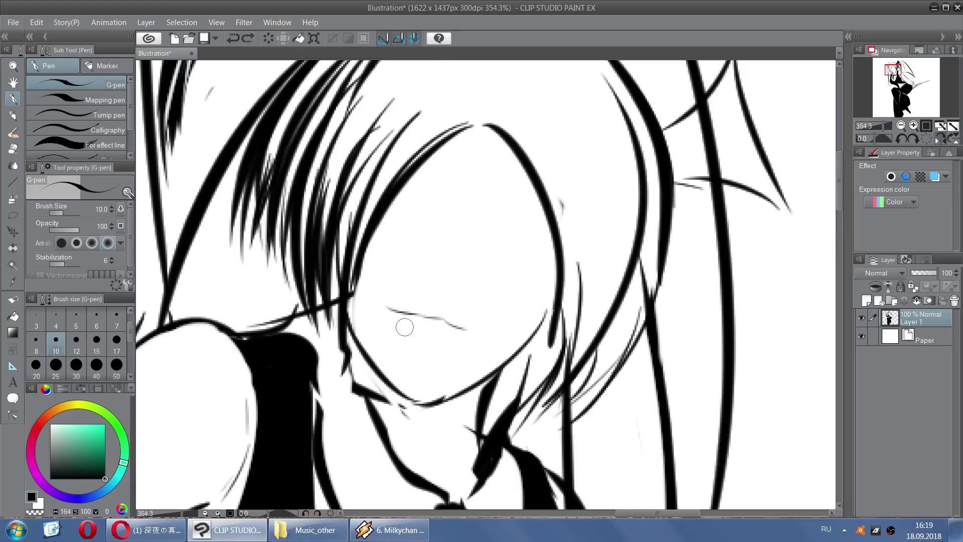
pyautogui.moveTo(428, 333); pyautogui.dragTo(440, 328)
pyautogui.hotkey('ctrl', 'z')
pyautogui.hotkey('ctrl', 'z')
pyautogui.hotkey('ctrl', 'z')
pyautogui.hotkey('ctrl', 'z')
pyautogui.hotkey('ctrl', 'z')
# Try a vertical centre guide line down the face from the hair parting to the chin
pyautogui.moveTo(468, 139); pyautogui.dragTo(422, 373)
pyautogui.hotkey('ctrl', 'z')
pyautogui.moveTo(467, 173)
pyautogui.mouseDown()
pyautogui.moveTo(420, 401)
pyautogui.moveTo(451, 138)
pyautogui.mouseUp()
pyautogui.hotkey('ctrl', 'z')
pyautogui.hotkey('ctrl', 'z')
pyautogui.moveTo(419, 392)
pyautogui.mouseDown()
pyautogui.moveTo(420, 316)
pyautogui.moveTo(460, 131)
pyautogui.mouseUp()
pyautogui.scroll(-4, 471, 165)
pyautogui.scroll(-4, 478, 178)
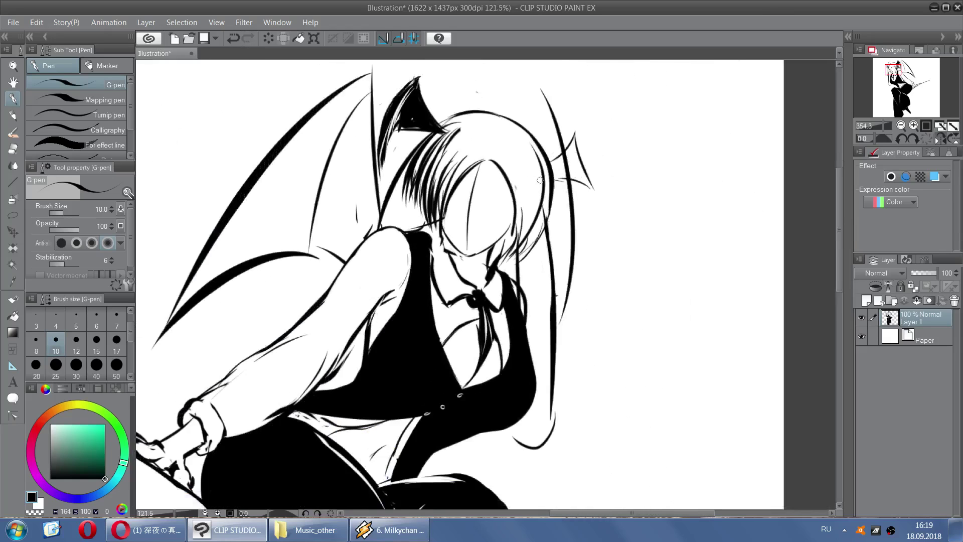
pyautogui.hotkey('ctrl', 'z')
pyautogui.moveTo(480, 240)
pyautogui.mouseDown()
pyautogui.moveTo(494, 157)
pyautogui.moveTo(481, 219)
pyautogui.moveTo(490, 177)
pyautogui.mouseUp()
pyautogui.hotkey('ctrl', 'z')
pyautogui.hotkey('ctrl', 'z')
pyautogui.hotkey('ctrl', 'z')
pyautogui.moveTo(477, 238); pyautogui.dragTo(491, 173)
pyautogui.hotkey('ctrl', 'z')
pyautogui.hotkey('ctrl', 'z')
pyautogui.moveTo(474, 236); pyautogui.dragTo(492, 166)
pyautogui.hotkey('ctrl', 'z')
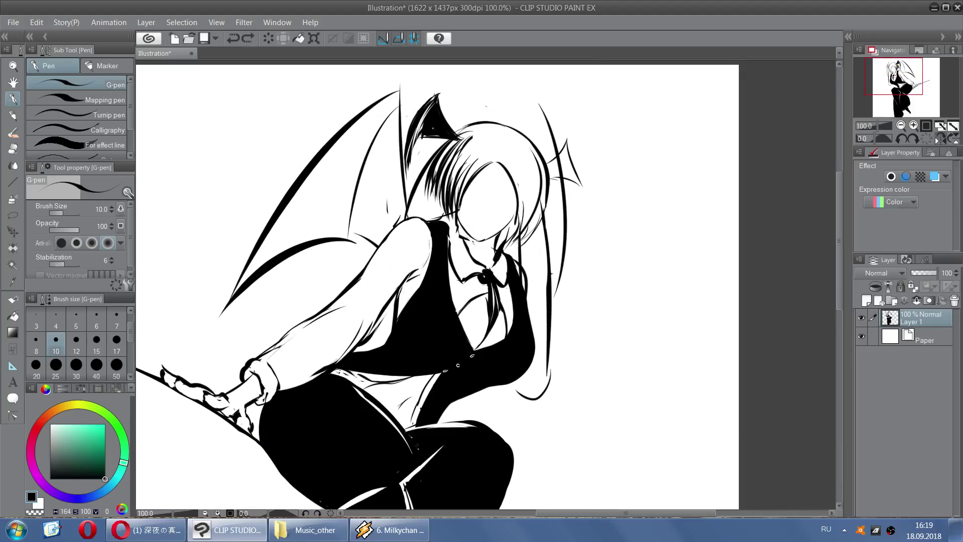
# Draw the nose profile in thin black lines and small closed lips beneath it
pyautogui.click(940, 139)
pyautogui.scroll(-1, 485, 186)
pyautogui.scroll(-1, 472, 177)
pyautogui.moveTo(497, 200); pyautogui.dragTo(636, 136)
pyautogui.scroll(1, 635, 130)
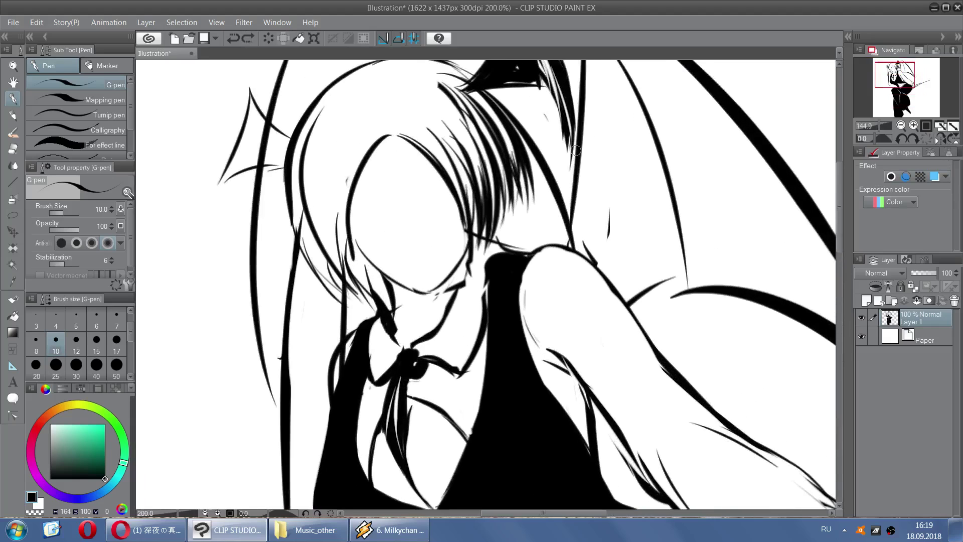
pyautogui.hotkey('ctrl', 'z')
pyautogui.moveTo(422, 186); pyautogui.dragTo(431, 216)
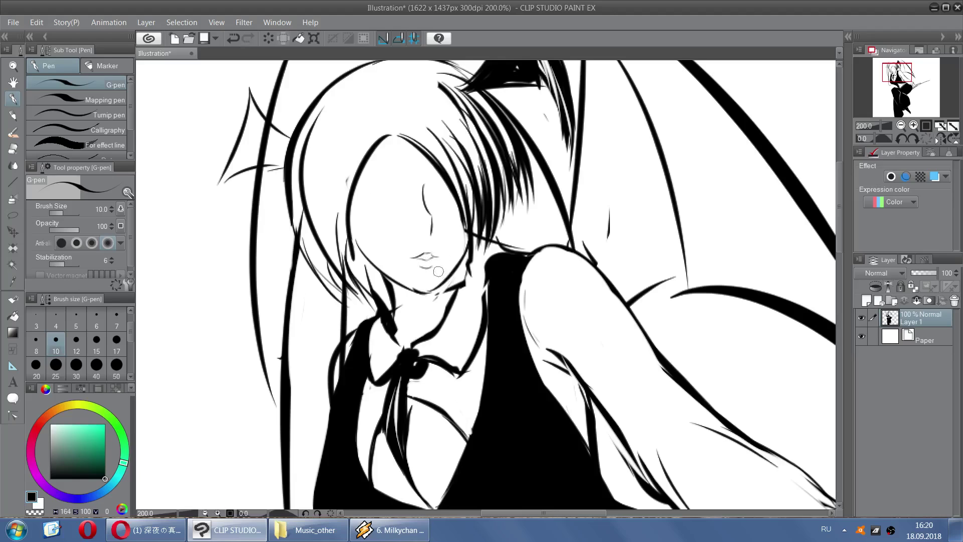
# Try trimming the nose bridge with white and adding a black stroke across the lower face
pyautogui.scroll(-5, 440, 255)
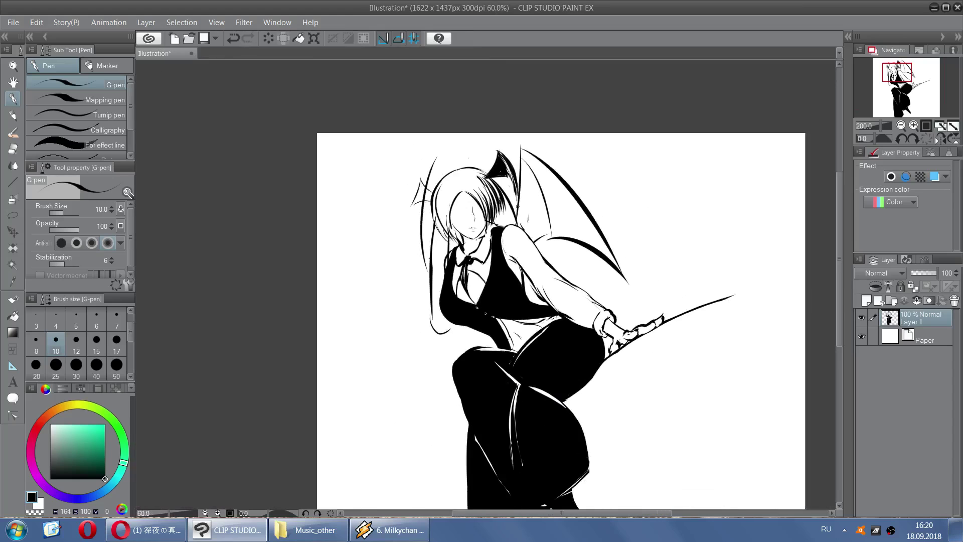
pyautogui.click(942, 139)
pyautogui.scroll(8, 473, 201)
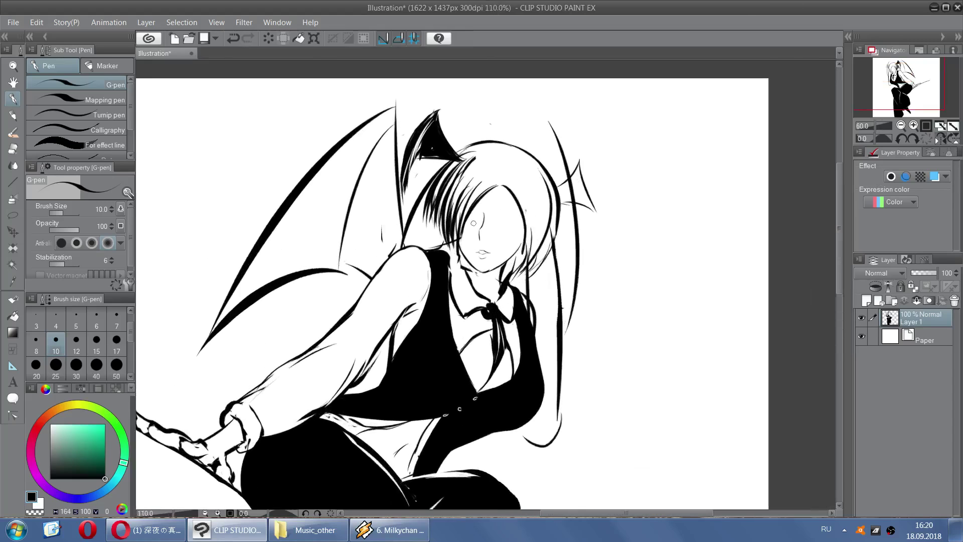
pyautogui.press('x')
pyautogui.moveTo(490, 241); pyautogui.dragTo(496, 189)
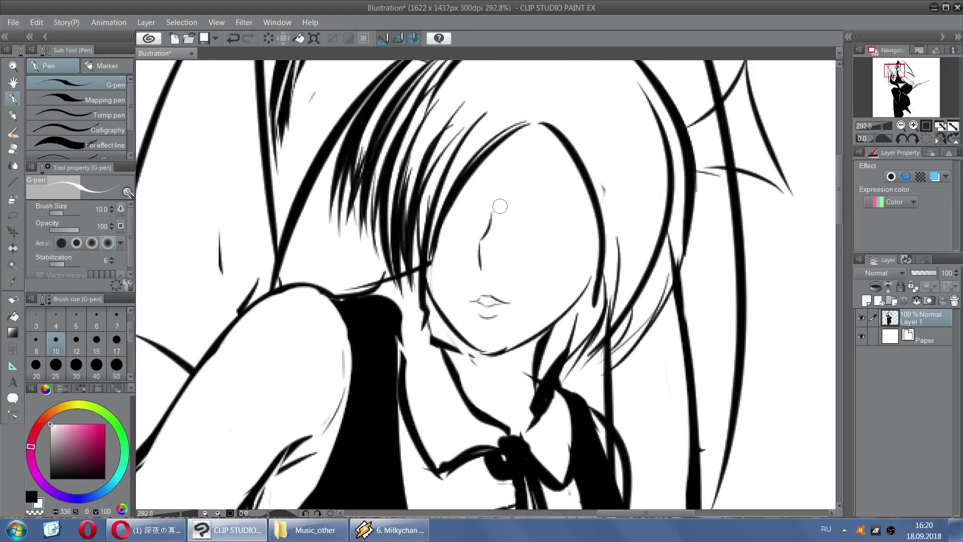
pyautogui.press('x')
pyautogui.moveTo(431, 279)
pyautogui.mouseDown()
pyautogui.moveTo(464, 328)
pyautogui.moveTo(486, 344)
pyautogui.moveTo(510, 340)
pyautogui.moveTo(505, 354)
pyautogui.moveTo(544, 332)
pyautogui.mouseUp()
pyautogui.hotkey('ctrl', 'z')
pyautogui.press('x')
pyautogui.hotkey('ctrl', 'z')
pyautogui.hotkey('ctrl', 'z')
pyautogui.press('x')
pyautogui.hotkey('ctrl', 'z')
pyautogui.press('x')
pyautogui.hotkey('ctrl', 'z')
pyautogui.press('x')
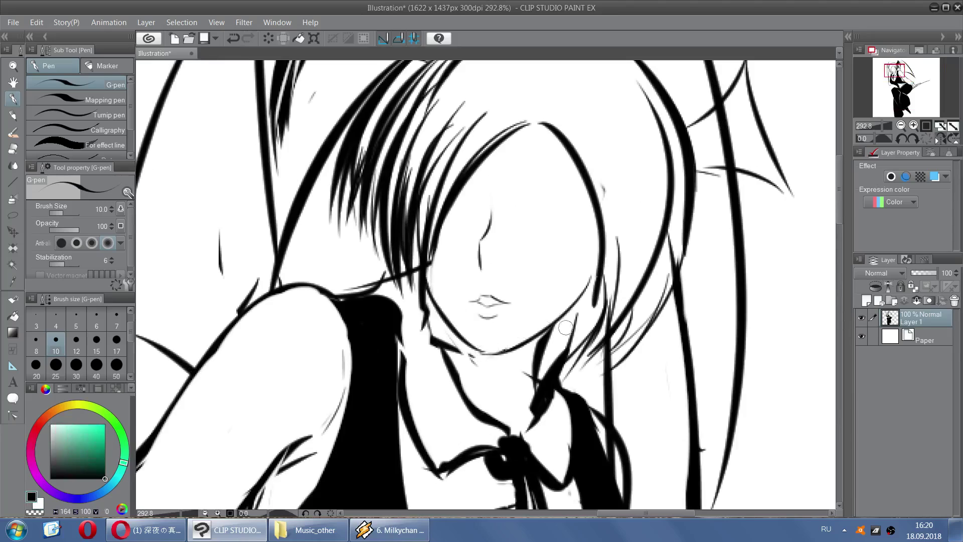
# Draw a thin arched near eyebrow and a short far eyebrow meeting the hair
pyautogui.moveTo(520, 208)
pyautogui.mouseDown()
pyautogui.moveTo(594, 221)
pyautogui.moveTo(565, 221)
pyautogui.moveTo(573, 229)
pyautogui.moveTo(583, 227)
pyautogui.moveTo(524, 200)
pyautogui.moveTo(583, 203)
pyautogui.mouseUp()
pyautogui.hotkey('ctrl', 'z')
pyautogui.hotkey('ctrl', 'z')
pyautogui.hotkey('ctrl', 'z')
pyautogui.hotkey('ctrl', 'z')
pyautogui.moveTo(462, 192)
pyautogui.mouseDown()
pyautogui.moveTo(494, 206)
pyautogui.moveTo(479, 198)
pyautogui.mouseUp()
# Draw the near eye closed, with a dark lash line and a thin lid crease above it
pyautogui.scroll(-6, 522, 196)
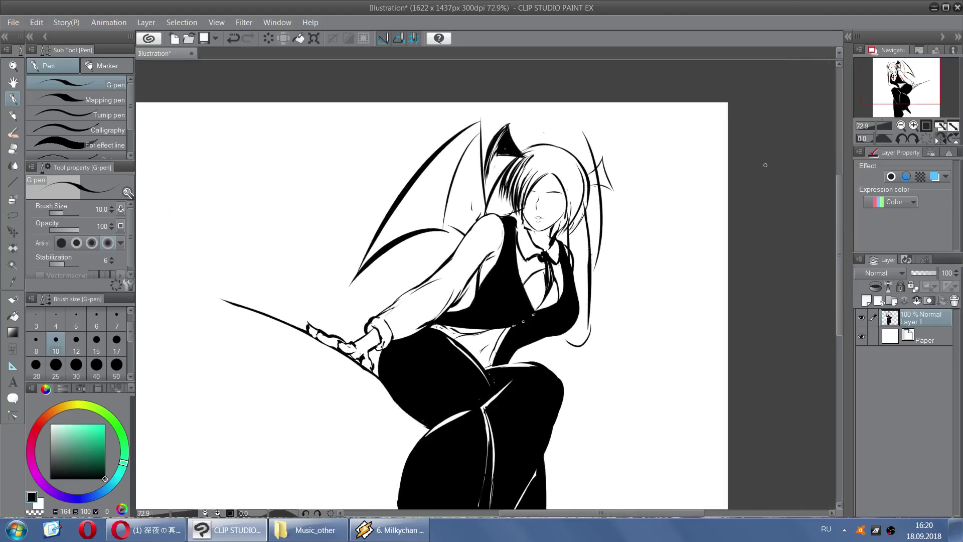
pyautogui.click(941, 138)
pyautogui.scroll(8, 411, 208)
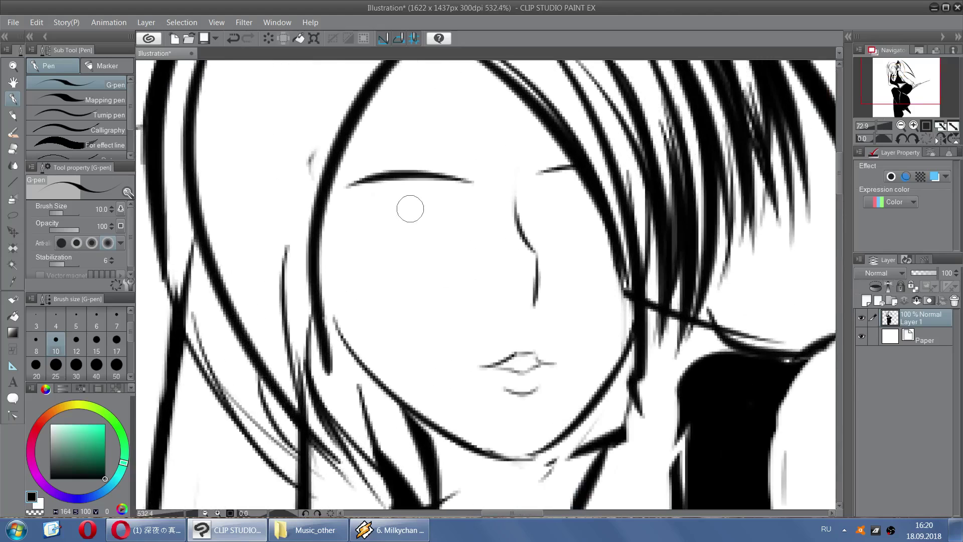
pyautogui.moveTo(341, 236)
pyautogui.mouseDown()
pyautogui.moveTo(488, 225)
pyautogui.moveTo(475, 230)
pyautogui.mouseUp()
pyautogui.hotkey('ctrl', 'z')
pyautogui.hotkey('ctrl', 'z')
pyautogui.moveTo(341, 234); pyautogui.dragTo(476, 225)
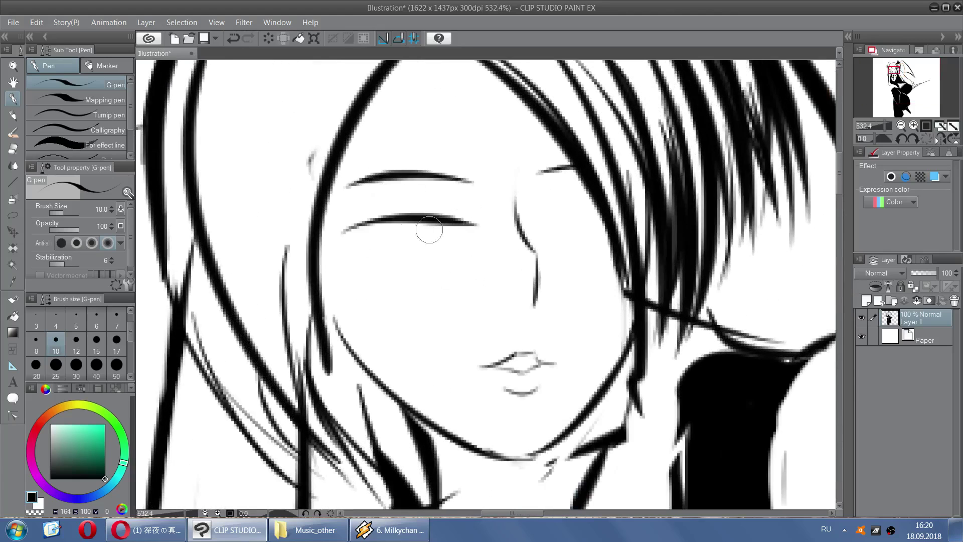
pyautogui.hotkey('ctrl', 'z')
pyautogui.moveTo(341, 235); pyautogui.dragTo(479, 223)
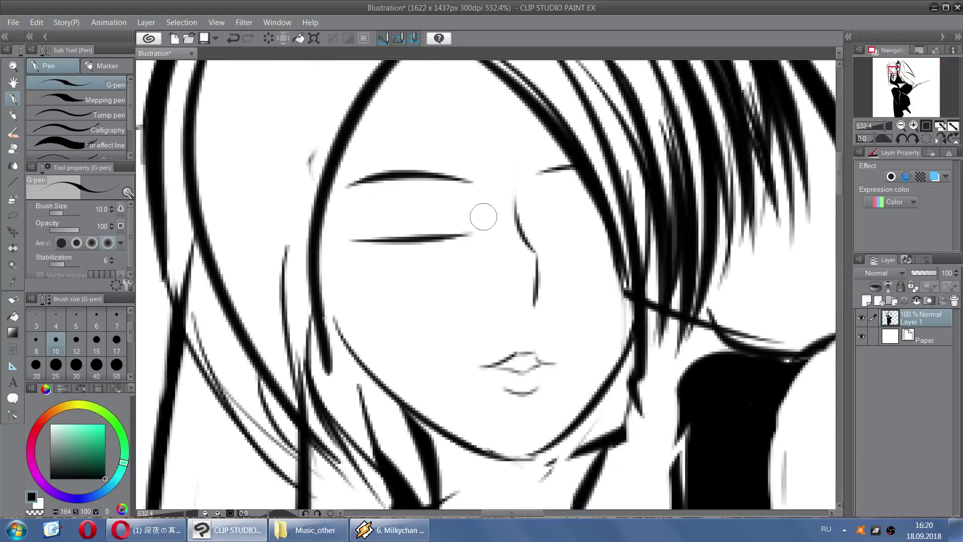
pyautogui.hotkey('ctrl', 'z')
pyautogui.moveTo(350, 233)
pyautogui.mouseDown()
pyautogui.moveTo(472, 230)
pyautogui.moveTo(396, 241)
pyautogui.moveTo(428, 233)
pyautogui.moveTo(442, 247)
pyautogui.moveTo(458, 234)
pyautogui.mouseUp()
pyautogui.hotkey('ctrl', 'z')
pyautogui.hotkey('ctrl', 'z')
pyautogui.hotkey('ctrl', 'z')
pyautogui.moveTo(364, 211); pyautogui.dragTo(459, 211)
# Try a line for the far eye and a white correction over the far eyebrow
pyautogui.moveTo(545, 206)
pyautogui.mouseDown()
pyautogui.moveTo(614, 202)
pyautogui.moveTo(606, 207)
pyautogui.mouseUp()
pyautogui.hotkey('ctrl', 'z')
pyautogui.hotkey('ctrl', 'z')
pyautogui.hotkey('ctrl', 'z')
pyautogui.press('x')
pyautogui.moveTo(536, 177); pyautogui.dragTo(596, 174)
pyautogui.press('x')
pyautogui.hotkey('ctrl', 'z')
pyautogui.scroll(-5, 603, 324)
pyautogui.scroll(-3, 605, 304)
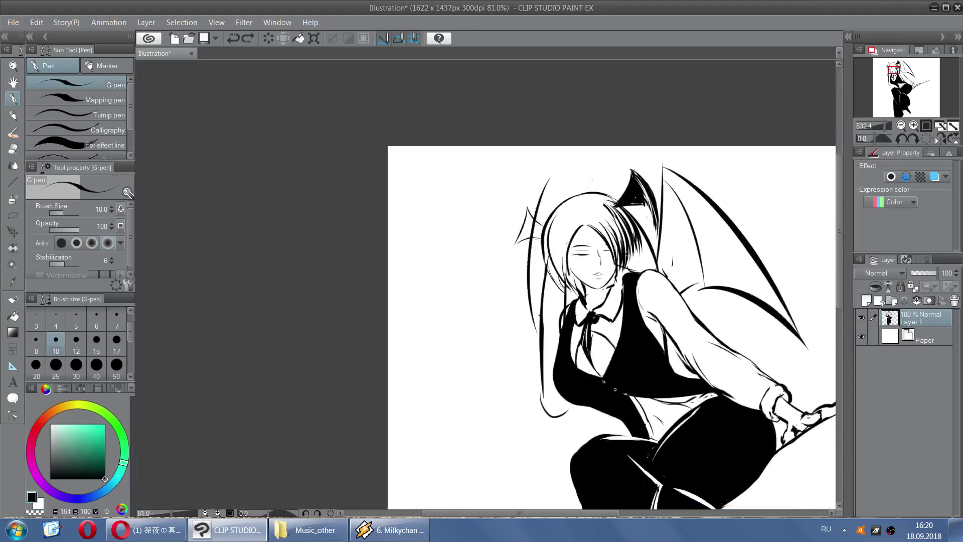
pyautogui.scroll(4, 601, 268)
pyautogui.scroll(3, 600, 268)
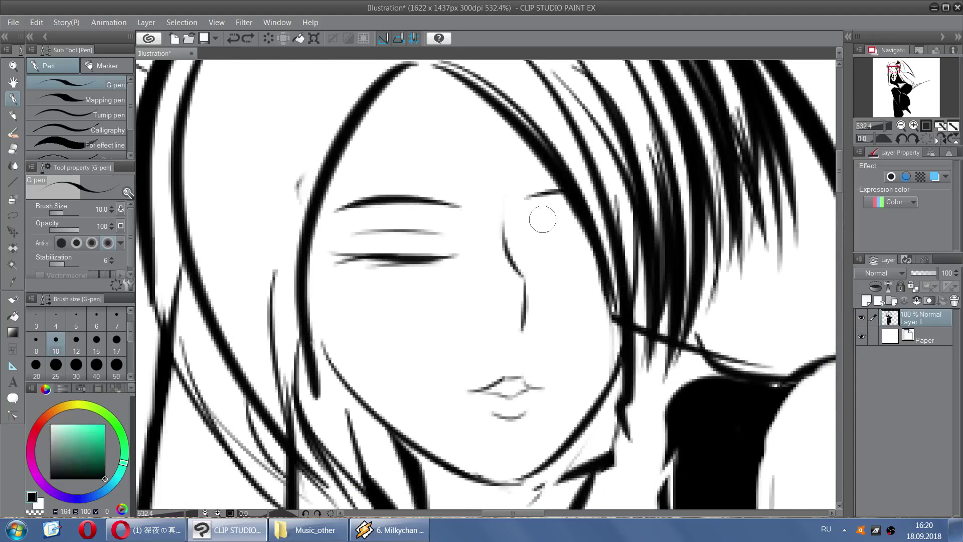
# Add a thin eyelid line for the far eye beneath its eyebrow
pyautogui.press('x')
pyautogui.press('x')
pyautogui.moveTo(531, 233); pyautogui.dragTo(592, 228)
pyautogui.hotkey('ctrl', 'z')
pyautogui.moveTo(535, 251)
pyautogui.mouseDown()
pyautogui.moveTo(598, 254)
pyautogui.moveTo(603, 246)
pyautogui.mouseUp()
pyautogui.hotkey('ctrl', 'z')
pyautogui.hotkey('ctrl', 'z')
# Clean the near jaw edge with white and retouch the cheek-to-chin curve in black
pyautogui.press('x')
pyautogui.moveTo(333, 342)
pyautogui.mouseDown()
pyautogui.moveTo(389, 415)
pyautogui.moveTo(473, 462)
pyautogui.moveTo(420, 450)
pyautogui.mouseUp()
pyautogui.press('x')
pyautogui.moveTo(316, 370)
pyautogui.mouseDown()
pyautogui.moveTo(417, 444)
pyautogui.moveTo(503, 478)
pyautogui.mouseUp()
pyautogui.hotkey('ctrl', 'z')
# Strengthen the near eye's closed lash line with black strokes reaching its inner and outer corners
pyautogui.scroll(-4, 429, 404)
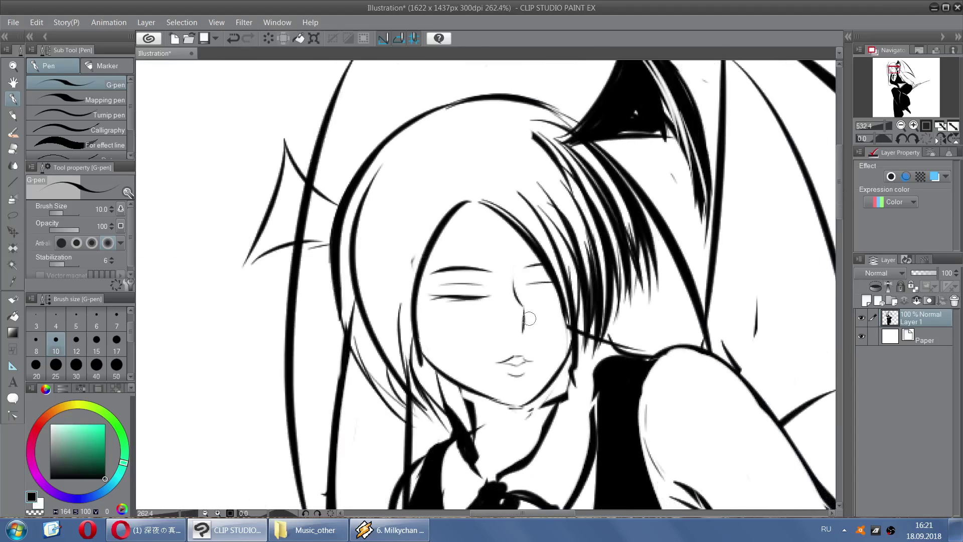
pyautogui.scroll(-4, 545, 232)
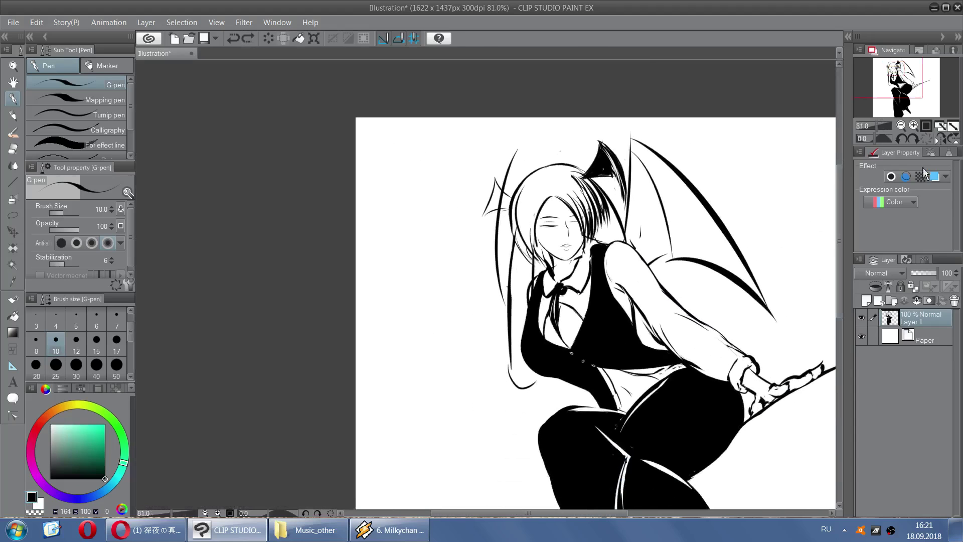
pyautogui.click(951, 130)
pyautogui.scroll(5, 351, 241)
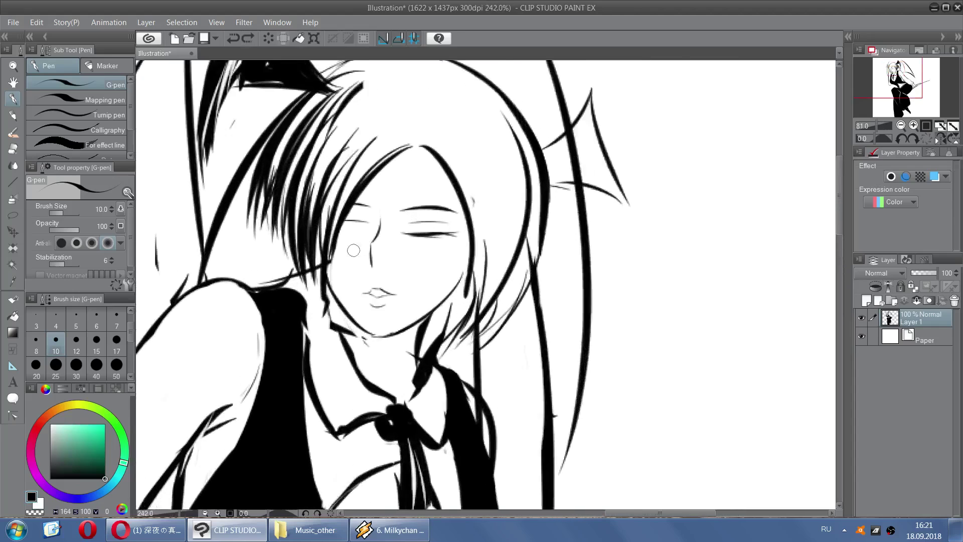
pyautogui.press('x')
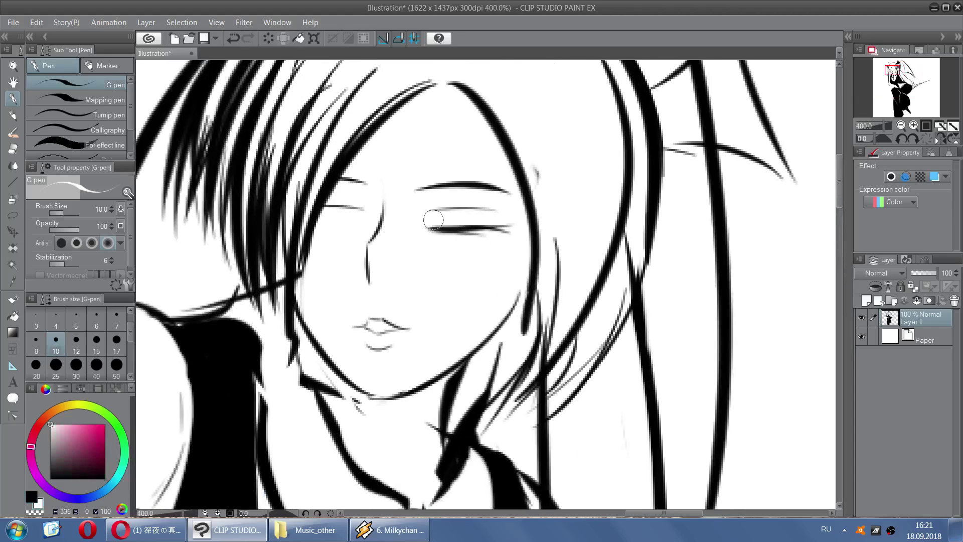
pyautogui.press('x')
pyautogui.hotkey('ctrl', 'z')
pyautogui.moveTo(420, 224)
pyautogui.mouseDown()
pyautogui.moveTo(508, 217)
pyautogui.moveTo(520, 226)
pyautogui.mouseUp()
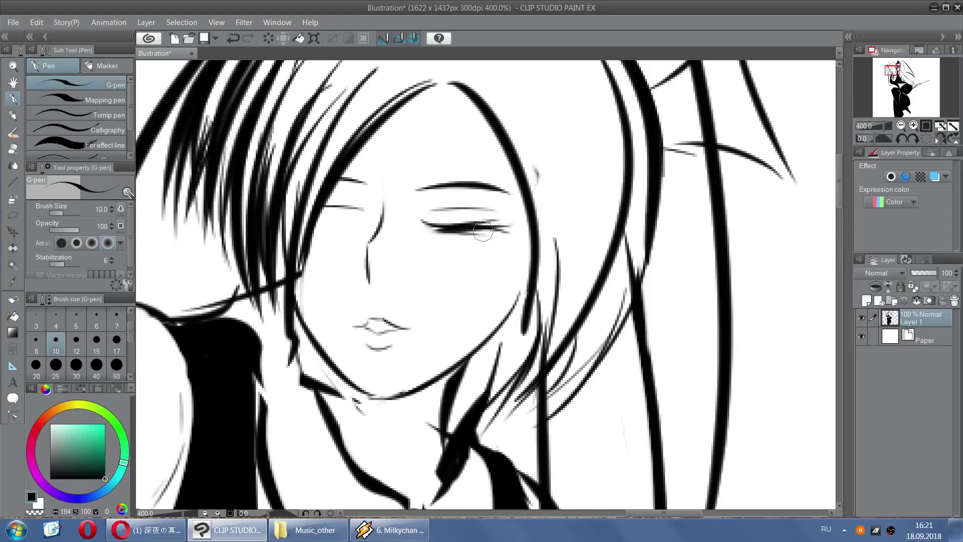
# Try a stroke below the near eye and erasing the near eye and eyebrow with white
pyautogui.press('x')
pyautogui.press('x')
pyautogui.moveTo(436, 241); pyautogui.dragTo(482, 243)
pyautogui.hotkey('ctrl', 'z')
pyautogui.hotkey('ctrl', 'z')
pyautogui.press('x')
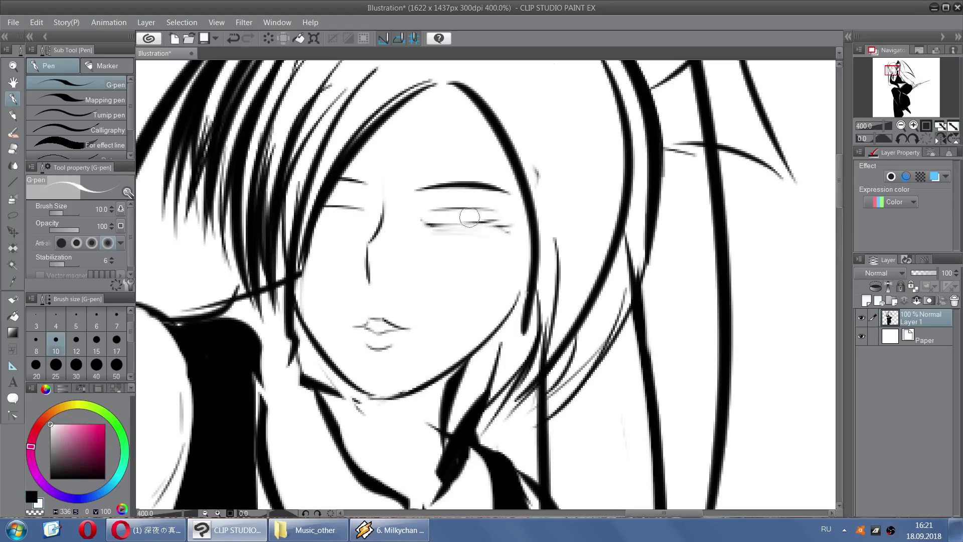
pyautogui.moveTo(426, 211); pyautogui.dragTo(497, 208)
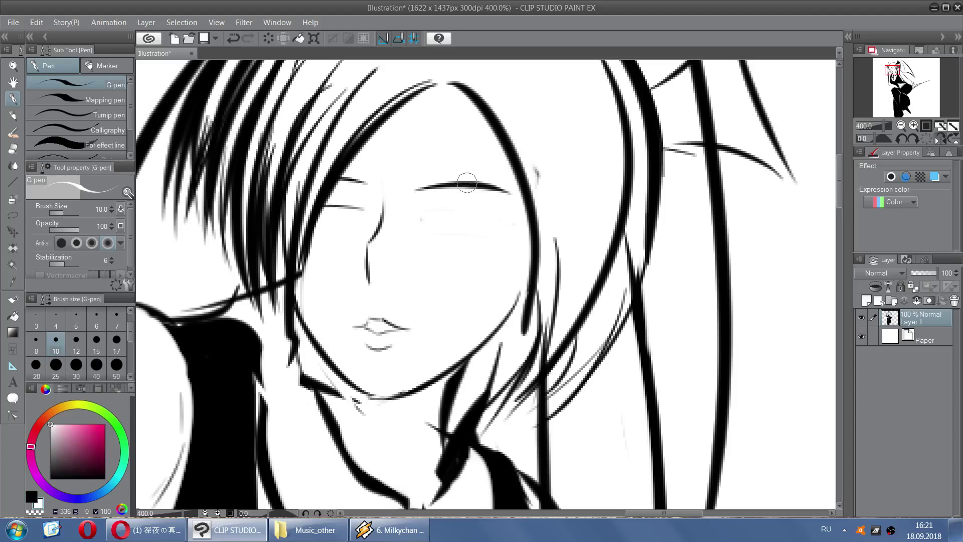
pyautogui.moveTo(417, 190); pyautogui.dragTo(504, 188)
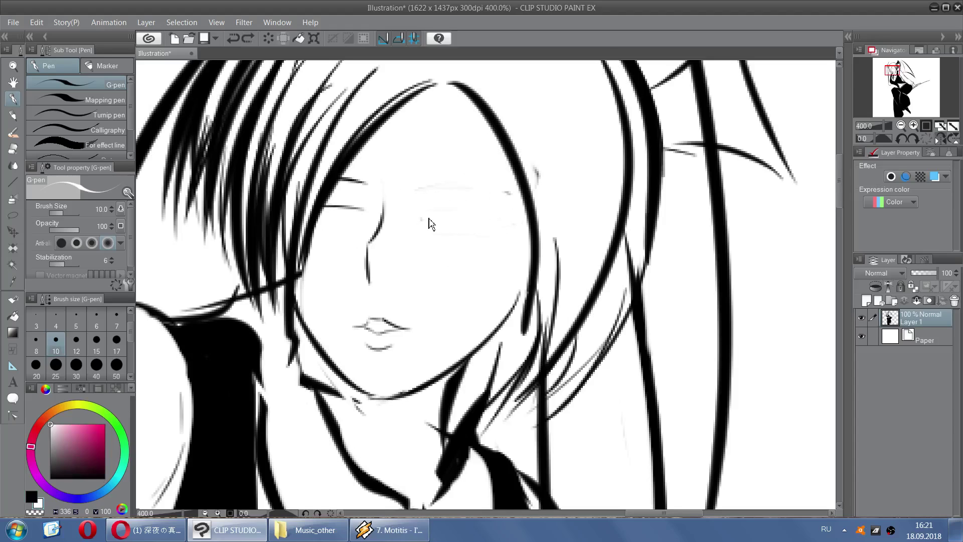
pyautogui.hotkey('ctrl', 'z')
pyautogui.hotkey('ctrl', 'z')
# Redraw the far eye as a darker closed lash line between the nose bridge and the hair
pyautogui.press('x')
pyautogui.moveTo(325, 203)
pyautogui.mouseDown()
pyautogui.moveTo(366, 215)
pyautogui.moveTo(321, 205)
pyautogui.moveTo(381, 207)
pyautogui.moveTo(358, 221)
pyautogui.moveTo(317, 212)
pyautogui.moveTo(350, 212)
pyautogui.moveTo(314, 218)
pyautogui.moveTo(361, 219)
pyautogui.mouseUp()
pyautogui.hotkey('ctrl', 'z')
pyautogui.press('x')
pyautogui.press('x')
pyautogui.hotkey('ctrl', 'z')
pyautogui.hotkey('ctrl', 'z')
pyautogui.hotkey('ctrl', 'z')
pyautogui.hotkey('ctrl', 'z')
pyautogui.hotkey('ctrl', 'z')
pyautogui.hotkey('ctrl', 'z')
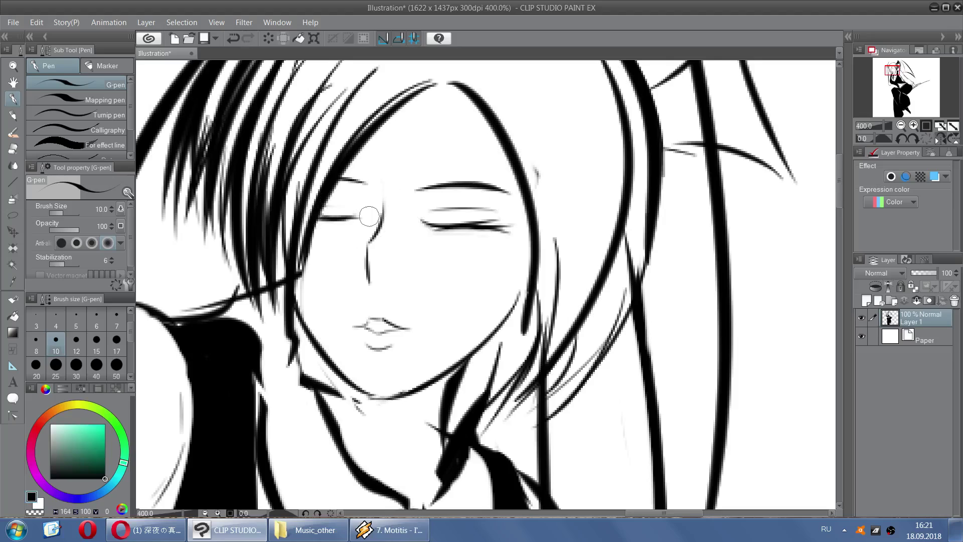
# Try reworking the hair edge over the face and the front hair contour with white strokes
pyautogui.scroll(-18, 615, 188)
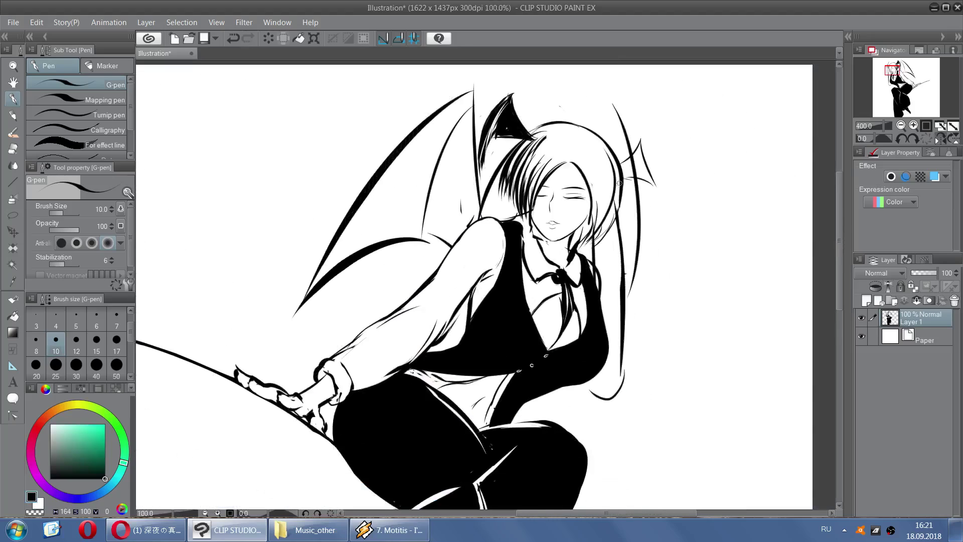
pyautogui.click(941, 139)
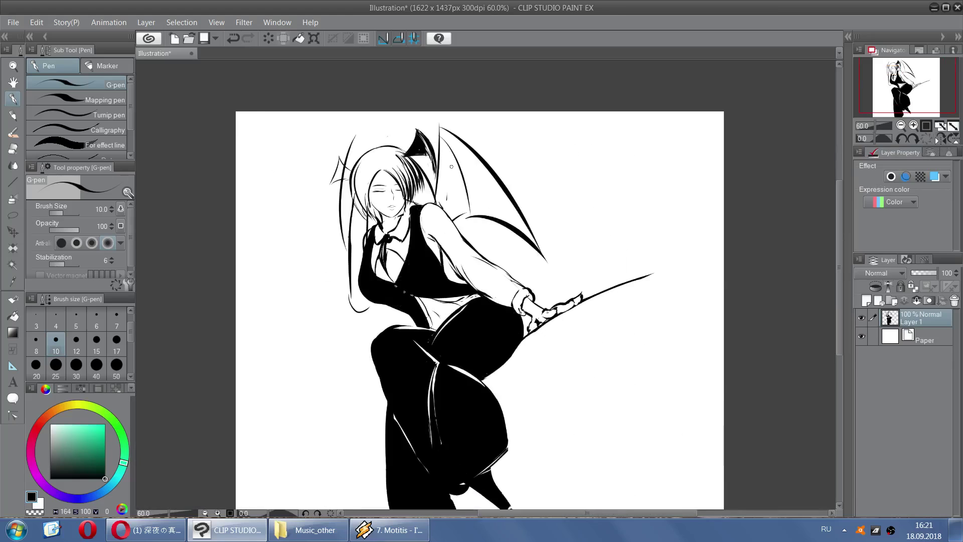
pyautogui.scroll(1, 396, 178)
pyautogui.scroll(4, 396, 176)
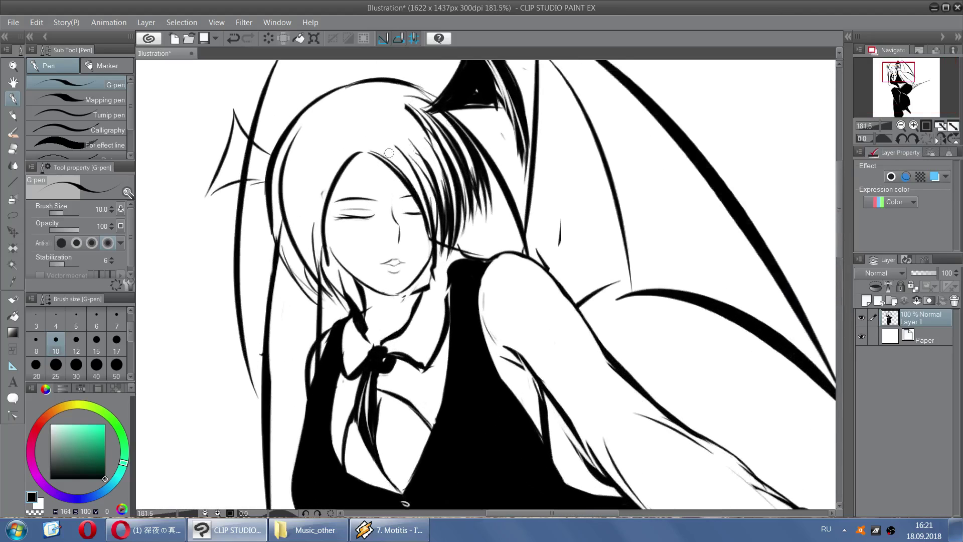
pyautogui.press('x')
pyautogui.moveTo(370, 144)
pyautogui.mouseDown()
pyautogui.moveTo(426, 218)
pyautogui.moveTo(403, 169)
pyautogui.moveTo(382, 156)
pyautogui.moveTo(422, 228)
pyautogui.moveTo(410, 174)
pyautogui.moveTo(435, 217)
pyautogui.mouseUp()
pyautogui.hotkey('ctrl', 'z')
pyautogui.press('x')
pyautogui.hotkey('ctrl', 'z')
pyautogui.hotkey('ctrl', 'y')
pyautogui.press('x')
pyautogui.moveTo(289, 171); pyautogui.dragTo(300, 233)
pyautogui.hotkey('ctrl', 'z')
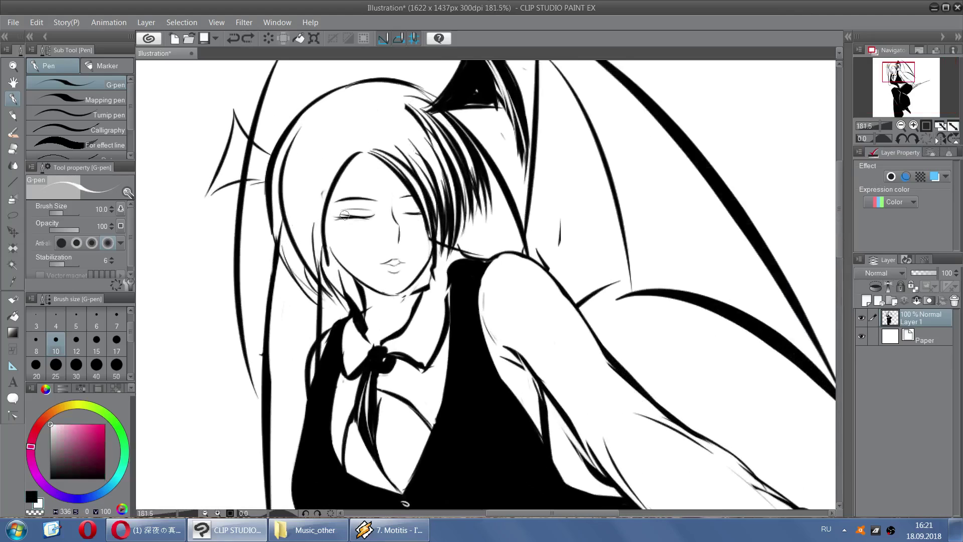
pyautogui.press('b')
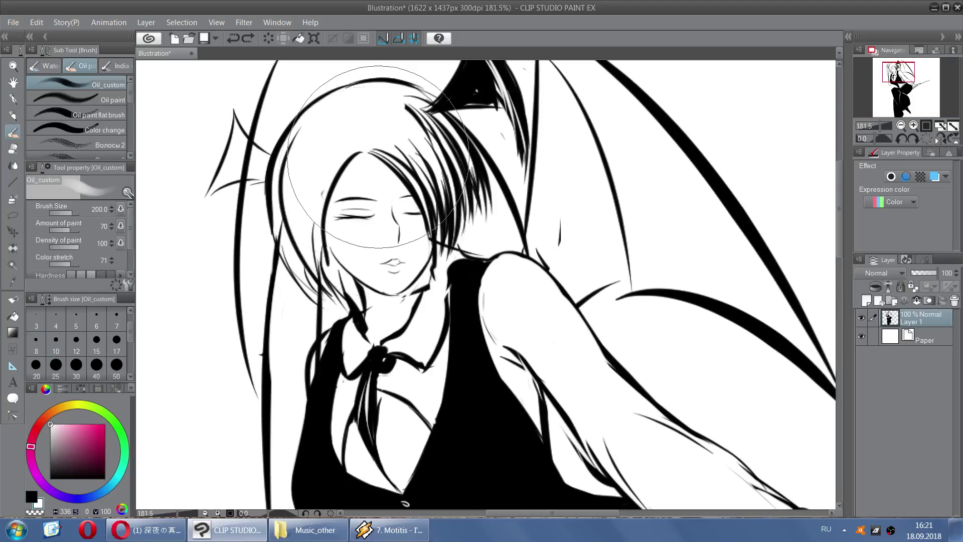
pyautogui.scroll(-2, 108, 313)
pyautogui.click(97, 339)
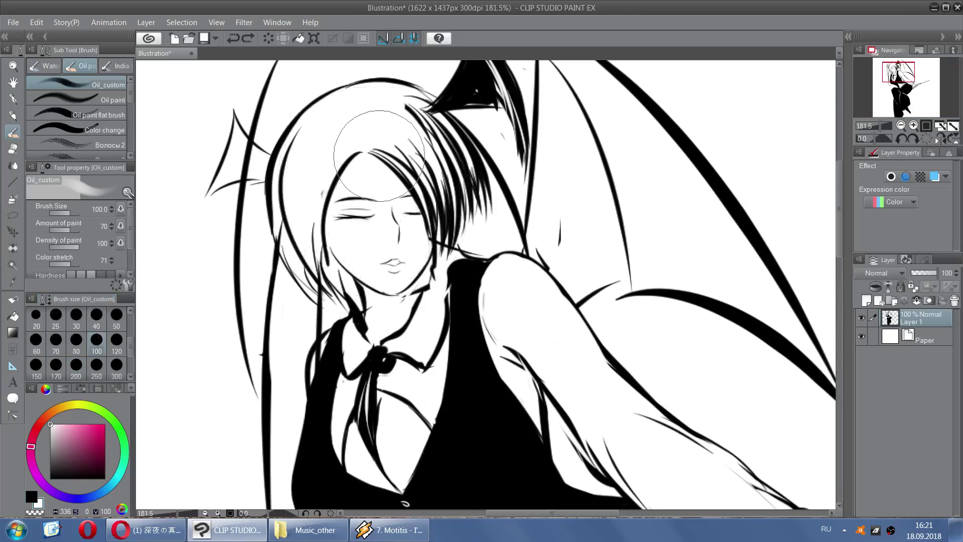
pyautogui.press('p')
pyautogui.moveTo(295, 264); pyautogui.dragTo(287, 162)
pyautogui.hotkey('ctrl', 'z')
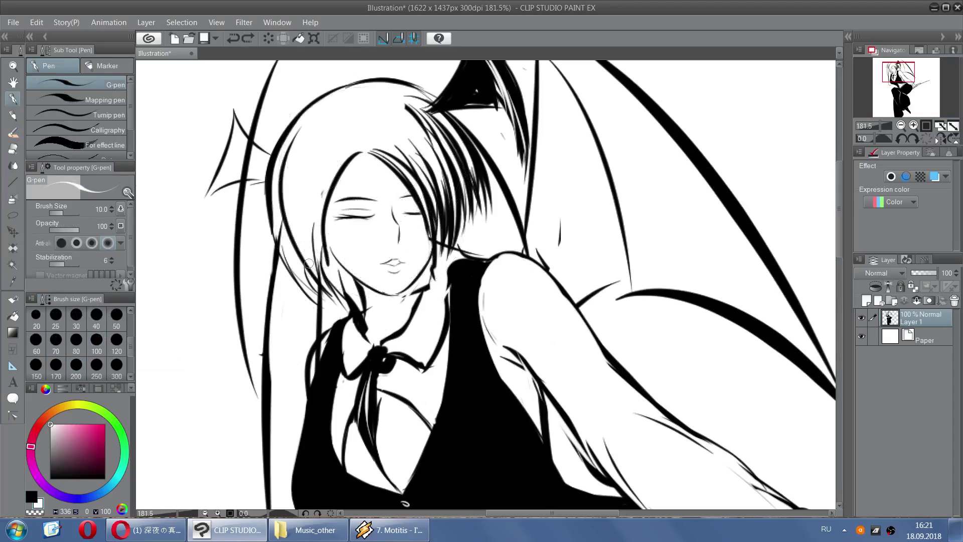
# Try curved G-pen strokes for the hair contour from the side of the head up to the crown
pyautogui.press('x')
pyautogui.hotkey('ctrl', 'z')
pyautogui.moveTo(309, 278)
pyautogui.mouseDown()
pyautogui.moveTo(292, 146)
pyautogui.moveTo(325, 99)
pyautogui.moveTo(369, 88)
pyautogui.mouseUp()
pyautogui.hotkey('ctrl', 'z')
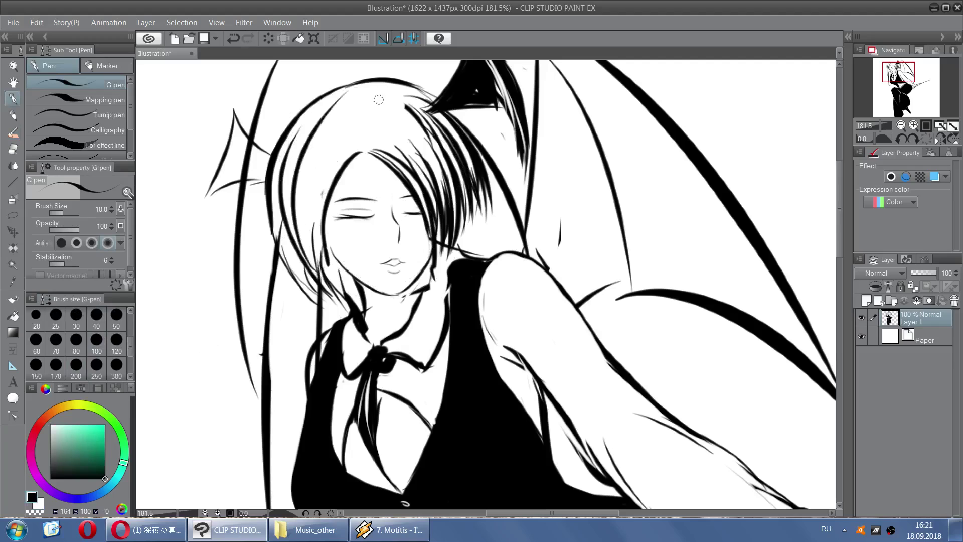
pyautogui.hotkey('ctrl', 'z')
pyautogui.moveTo(291, 231); pyautogui.dragTo(354, 94)
pyautogui.hotkey('ctrl', 'z')
pyautogui.moveTo(299, 129)
pyautogui.mouseDown()
pyautogui.moveTo(337, 94)
pyautogui.moveTo(348, 105)
pyautogui.moveTo(340, 92)
pyautogui.moveTo(363, 93)
pyautogui.mouseUp()
pyautogui.hotkey('ctrl', 'z')
pyautogui.hotkey('ctrl', 'z')
pyautogui.moveTo(301, 128); pyautogui.dragTo(418, 97)
# Erase the hair contour over the crown with the Rough eraser and redraw the part beside the dark horn with the G-pen
pyautogui.scroll(-5, 464, 115)
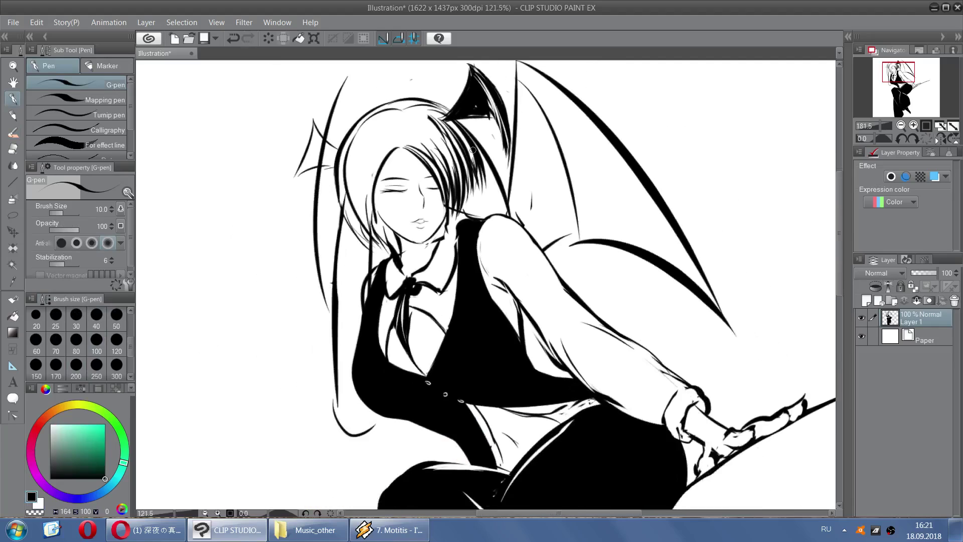
pyautogui.scroll(3, 432, 136)
pyautogui.scroll(1, 433, 137)
pyautogui.press('e')
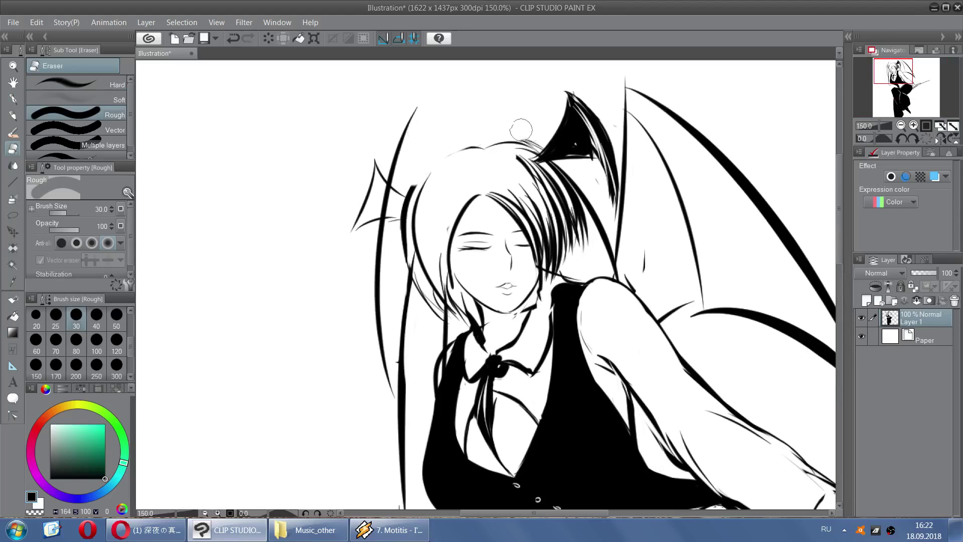
pyautogui.moveTo(477, 146)
pyautogui.mouseDown()
pyautogui.moveTo(491, 171)
pyautogui.moveTo(482, 161)
pyautogui.moveTo(496, 206)
pyautogui.moveTo(487, 150)
pyautogui.moveTo(478, 171)
pyautogui.moveTo(505, 196)
pyautogui.mouseUp()
pyautogui.press('p')
pyautogui.hotkey('ctrl', 'z')
pyautogui.hotkey('ctrl', 'z')
pyautogui.hotkey('ctrl', 'z')
pyautogui.hotkey('ctrl', 'z')
pyautogui.moveTo(469, 154)
pyautogui.mouseDown()
pyautogui.moveTo(520, 180)
pyautogui.moveTo(492, 149)
pyautogui.moveTo(529, 188)
pyautogui.moveTo(481, 157)
pyautogui.moveTo(543, 181)
pyautogui.moveTo(507, 156)
pyautogui.moveTo(540, 179)
pyautogui.mouseUp()
pyautogui.hotkey('ctrl', 'z')
pyautogui.hotkey('ctrl', 'z')
pyautogui.hotkey('ctrl', 'z')
pyautogui.moveTo(506, 147); pyautogui.dragTo(544, 161)
pyautogui.press('e')
pyautogui.press('p')
pyautogui.press('e')
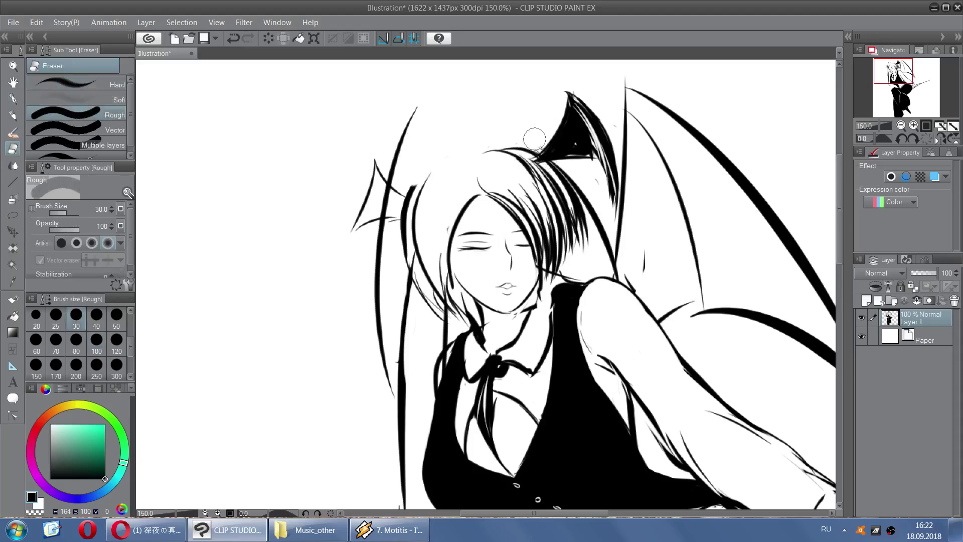
# Try a G-pen stroke extending the side hair contour up towards the crown
pyautogui.press('b')
pyautogui.press('p')
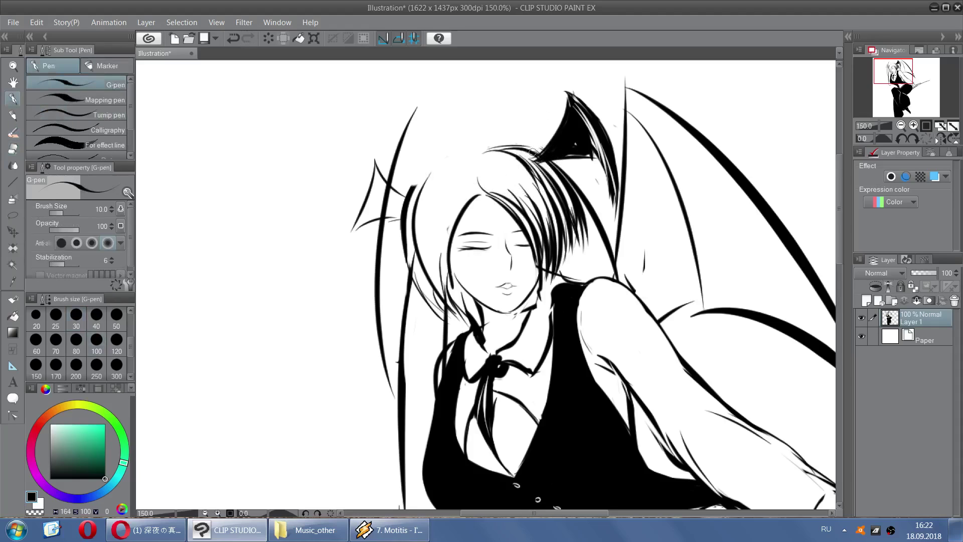
pyautogui.moveTo(421, 187)
pyautogui.mouseDown()
pyautogui.moveTo(490, 162)
pyautogui.moveTo(463, 153)
pyautogui.moveTo(492, 166)
pyautogui.moveTo(461, 156)
pyautogui.mouseUp()
pyautogui.hotkey('ctrl', 'z')
pyautogui.hotkey('ctrl', 'z')
pyautogui.hotkey('ctrl', 'z')
# Examine the figure's proportions in mirrored view against the Oil_custom brush outline at sizes 200, 600, 500 and 250
pyautogui.scroll(-3, 491, 113)
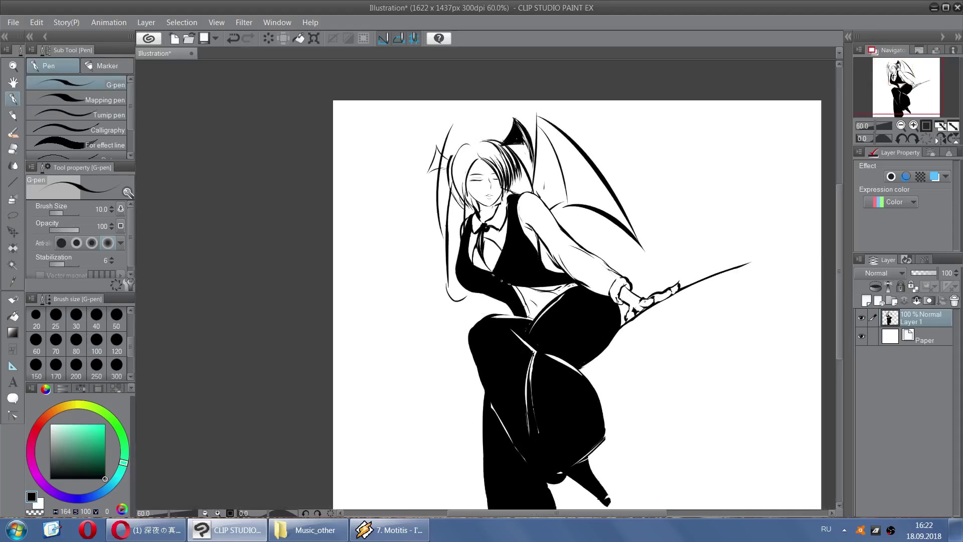
pyautogui.click(942, 138)
pyautogui.scroll(1, 489, 173)
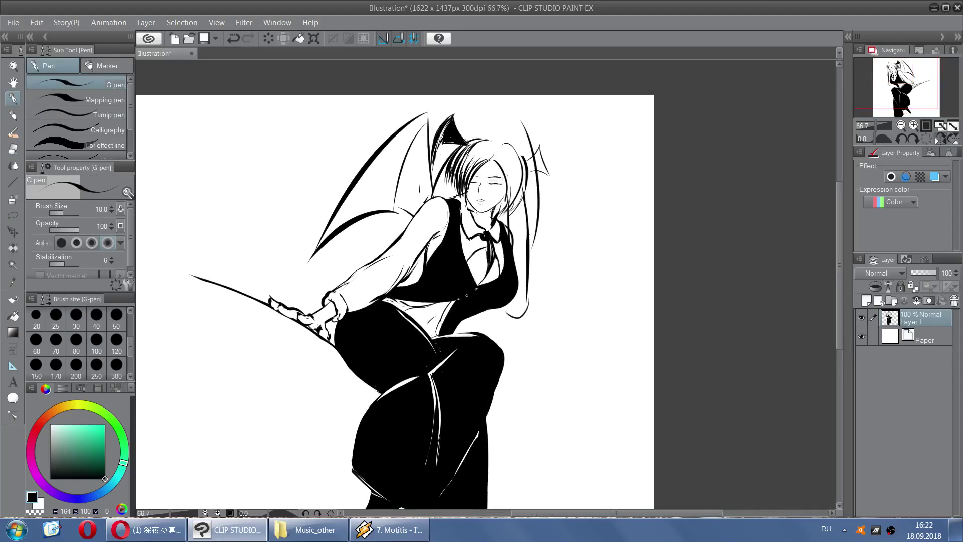
pyautogui.press('b')
pyautogui.scroll(4, 490, 262)
pyautogui.scroll(-3, 517, 253)
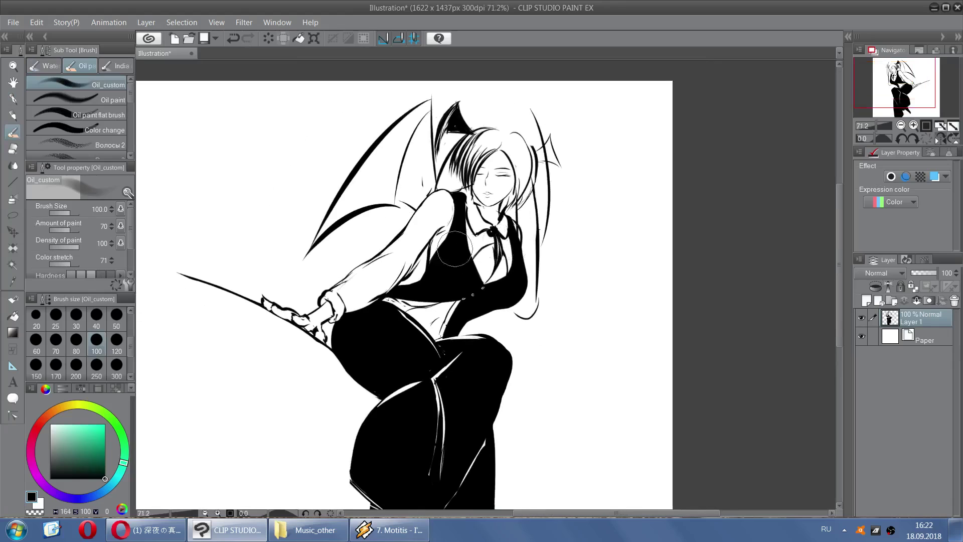
pyautogui.scroll(-2, 80, 348)
pyautogui.click(75, 316)
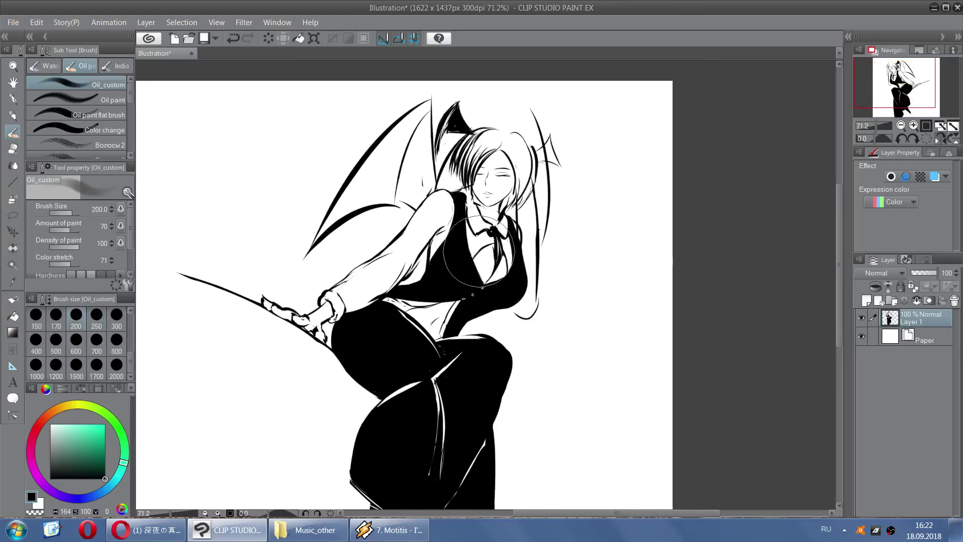
pyautogui.scroll(-2, 479, 251)
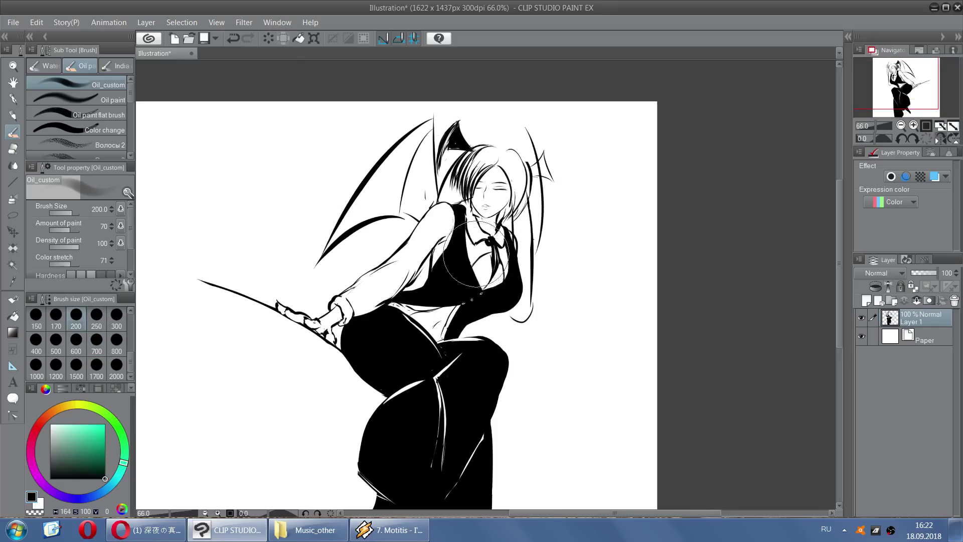
pyautogui.click(75, 341)
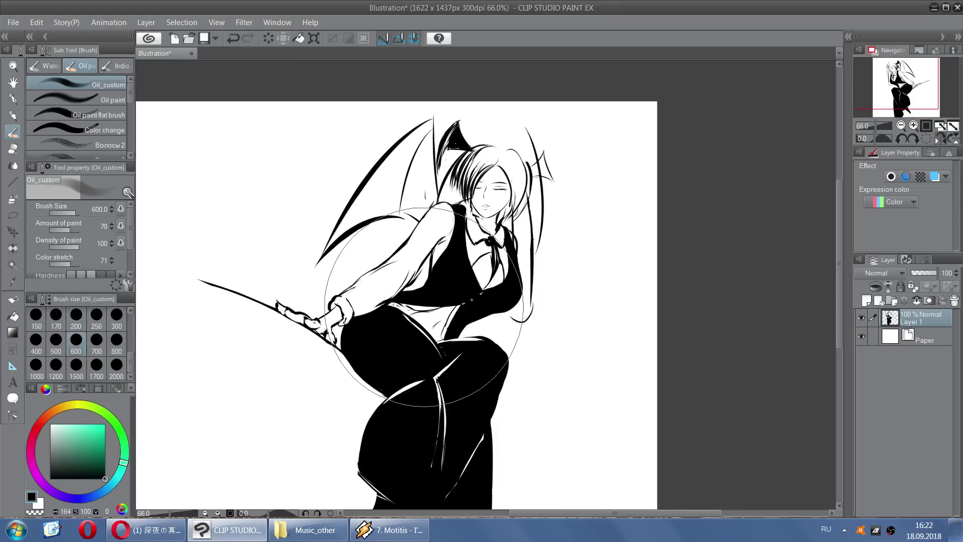
pyautogui.click(56, 341)
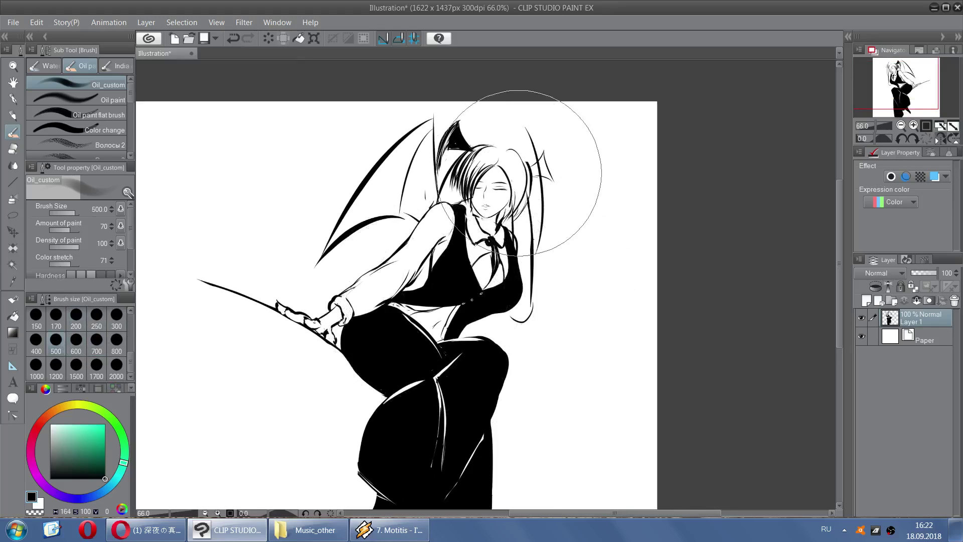
pyautogui.click(97, 316)
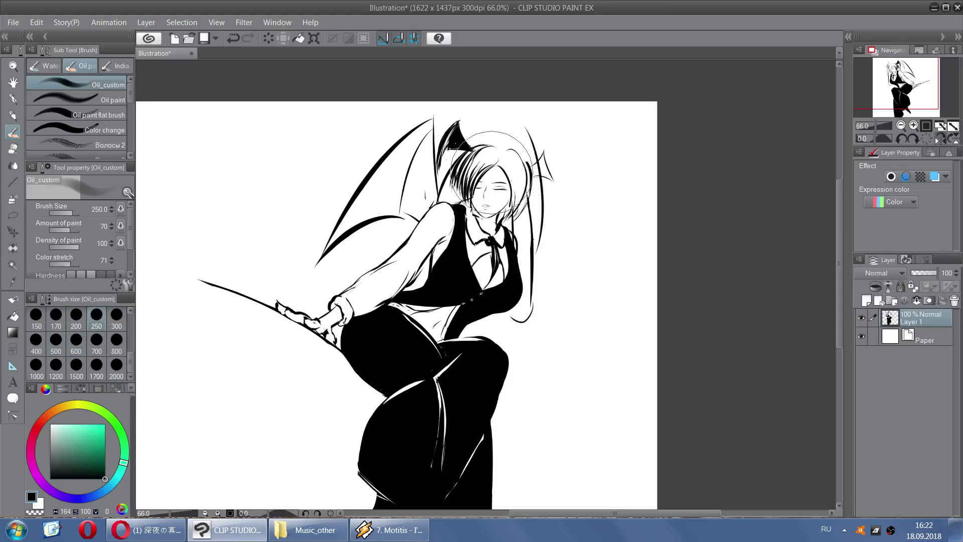
pyautogui.click(938, 138)
pyautogui.scroll(3, 533, 120)
pyautogui.scroll(1, 533, 120)
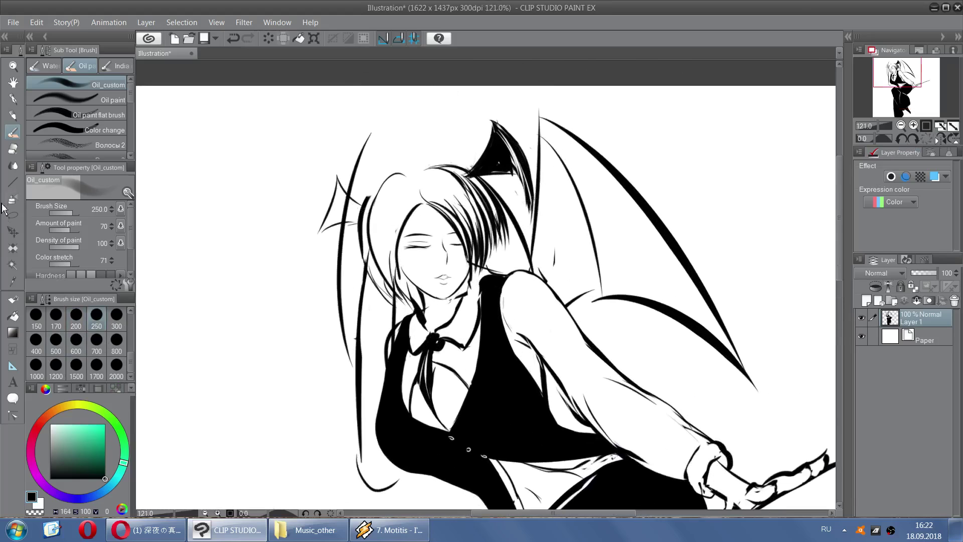
# Select the head with its hair and both horns using a freehand lasso selection that follows the chin
pyautogui.click(13, 216)
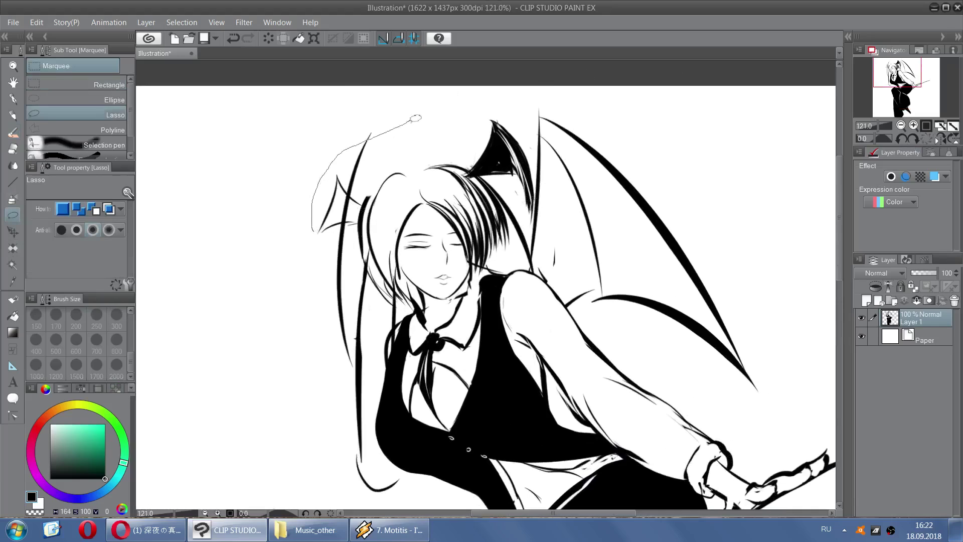
pyautogui.moveTo(297, 204)
pyautogui.mouseDown()
pyautogui.moveTo(367, 106)
pyautogui.moveTo(492, 99)
pyautogui.moveTo(524, 120)
pyautogui.moveTo(537, 147)
pyautogui.mouseUp()
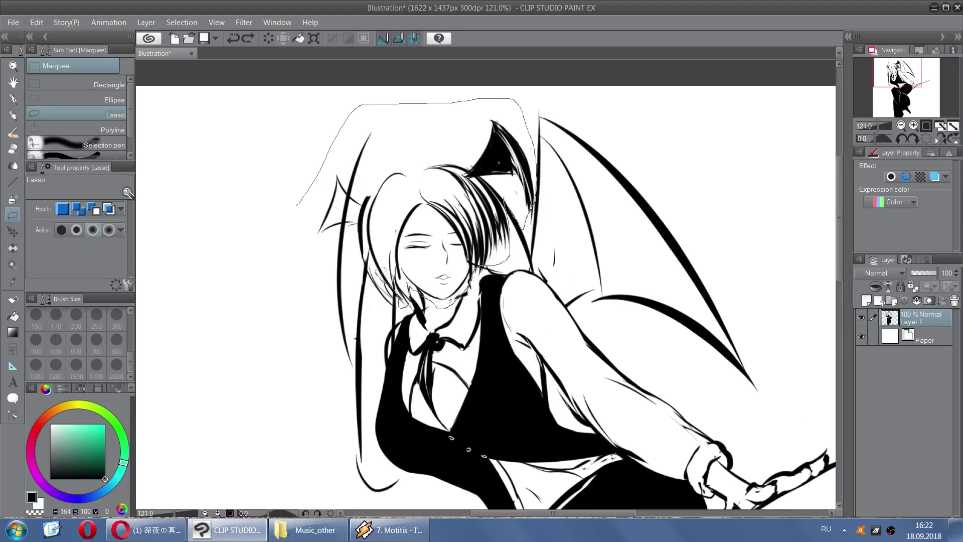
pyautogui.moveTo(331, 234); pyautogui.dragTo(296, 225)
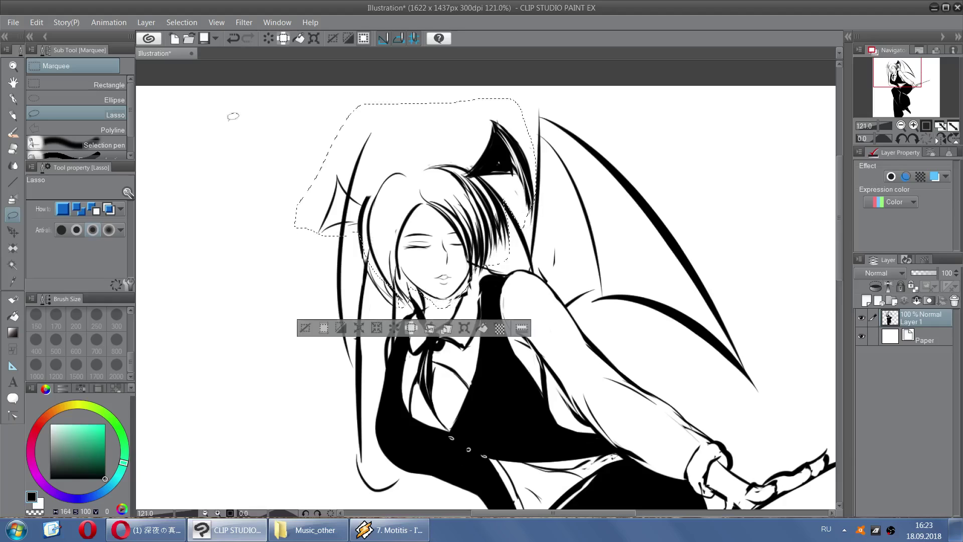
# Scale the selected head to 110%, reposition it over the neck, apply the transformation and clear the selection
pyautogui.click(36, 22)
pyautogui.moveTo(133, 250)
pyautogui.click(269, 249)
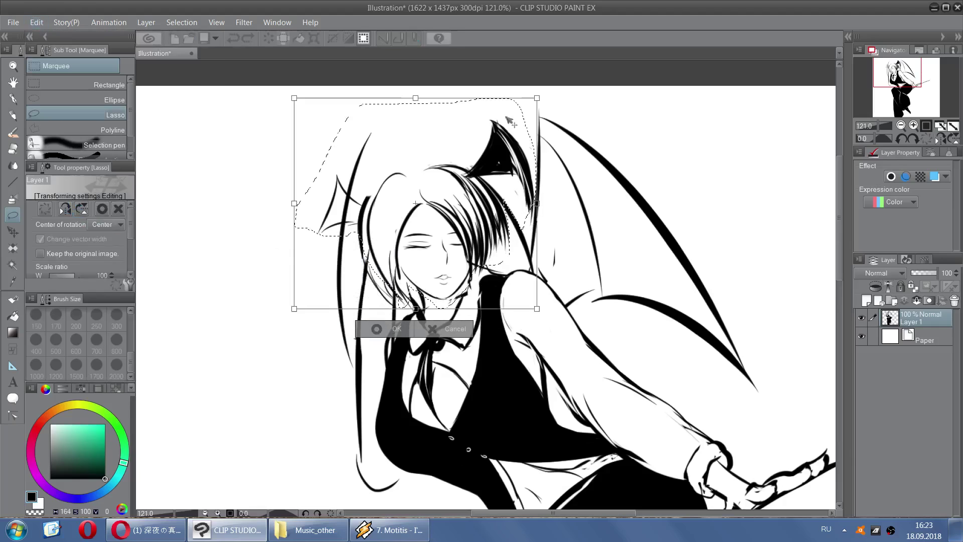
pyautogui.moveTo(535, 95); pyautogui.dragTo(561, 76)
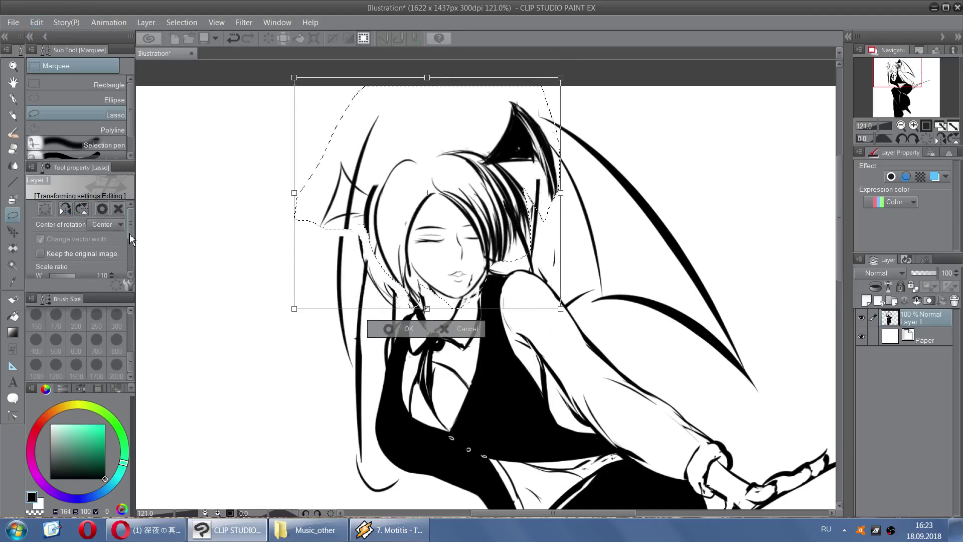
pyautogui.scroll(-1, 129, 234)
pyautogui.moveTo(450, 220)
pyautogui.mouseDown()
pyautogui.moveTo(471, 373)
pyautogui.moveTo(450, 277)
pyautogui.moveTo(453, 229)
pyautogui.moveTo(436, 219)
pyautogui.mouseUp()
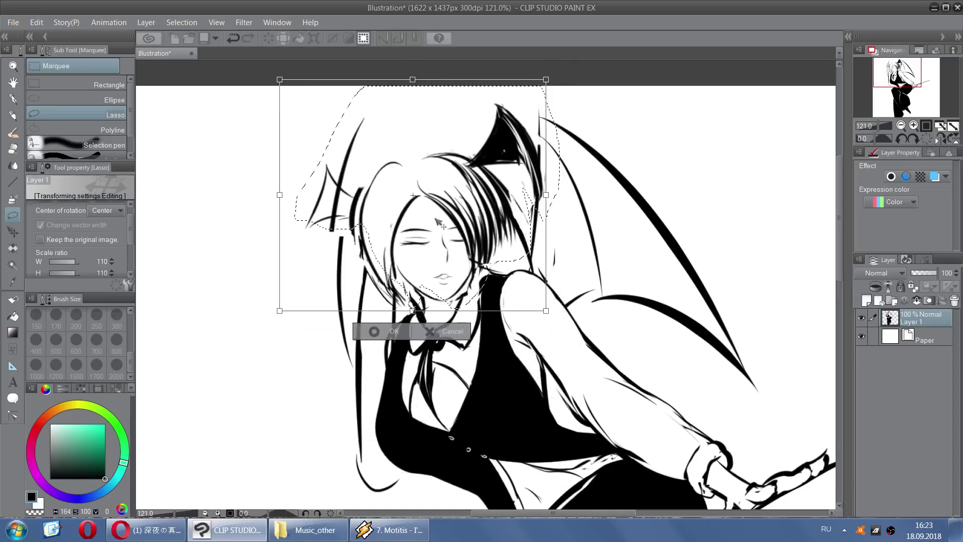
pyautogui.moveTo(436, 218)
pyautogui.mouseDown()
pyautogui.moveTo(447, 223)
pyautogui.moveTo(436, 213)
pyautogui.mouseUp()
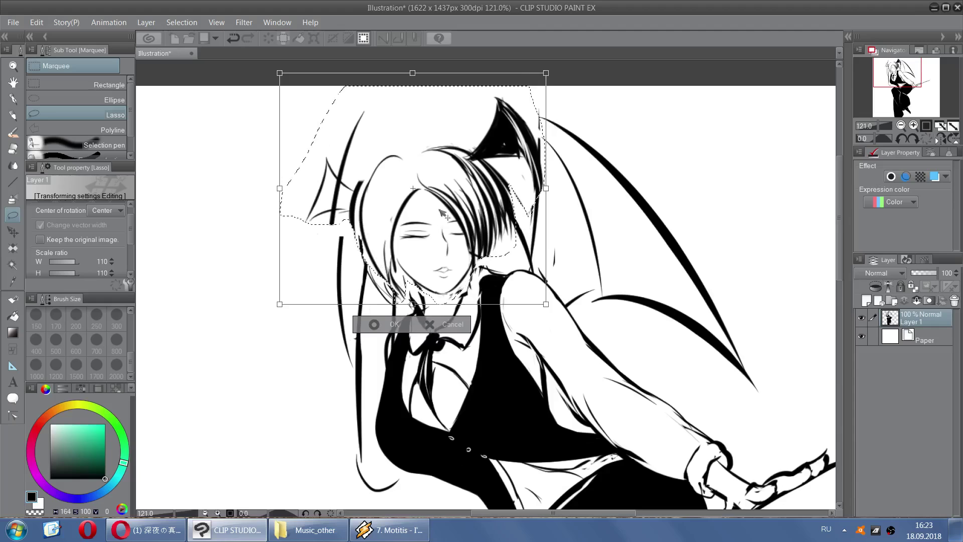
pyautogui.scroll(-3, 437, 216)
pyautogui.scroll(2, 525, 215)
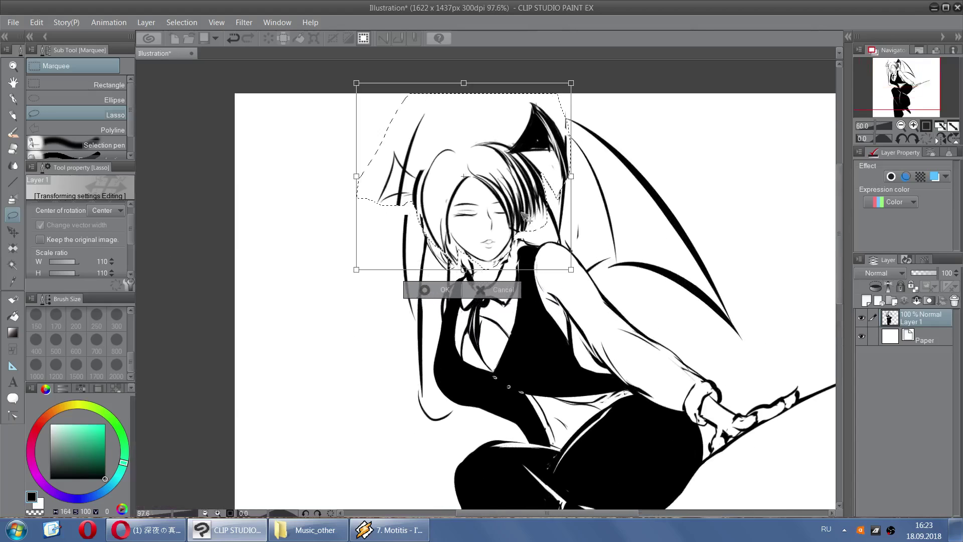
pyautogui.moveTo(525, 212); pyautogui.dragTo(512, 210)
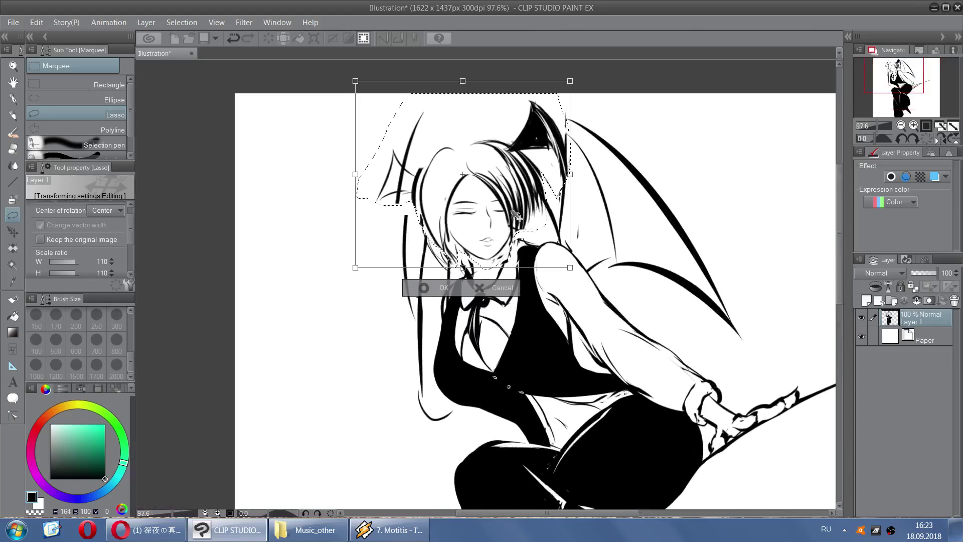
pyautogui.press('Return')
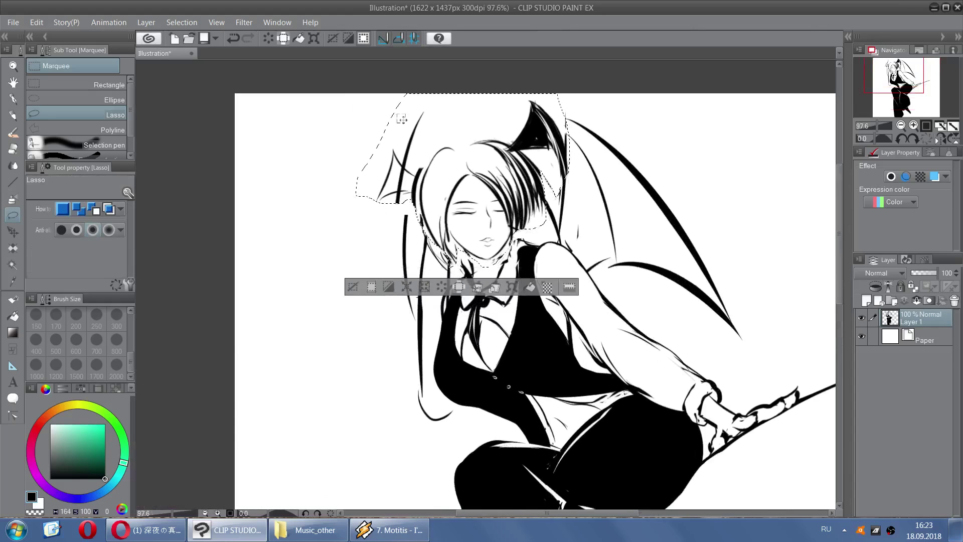
pyautogui.click(333, 134)
# Mirror the view and darken the fringe beside the face with thick G-pen strands running from the parting
pyautogui.scroll(-3, 373, 151)
pyautogui.scroll(-1, 705, 163)
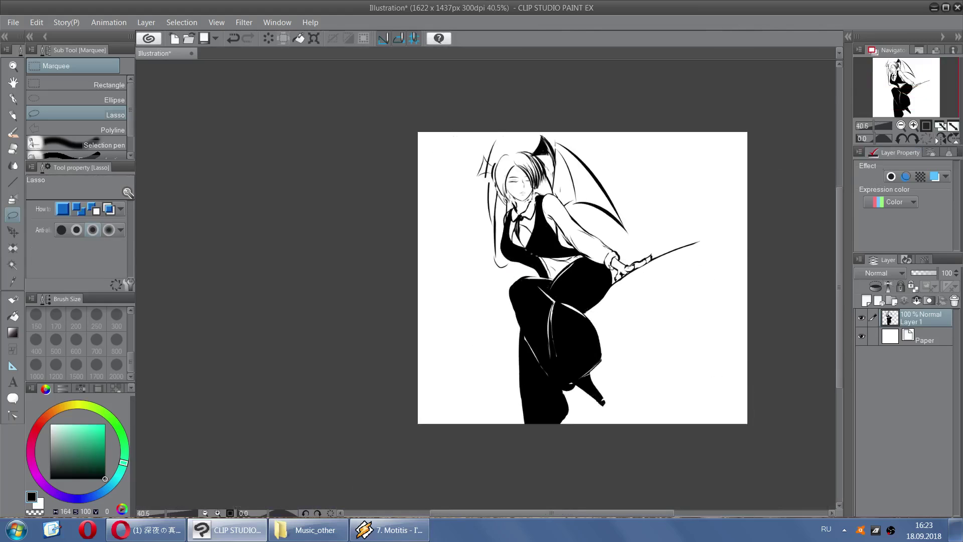
pyautogui.click(943, 140)
pyautogui.press('p')
pyautogui.scroll(6, 445, 178)
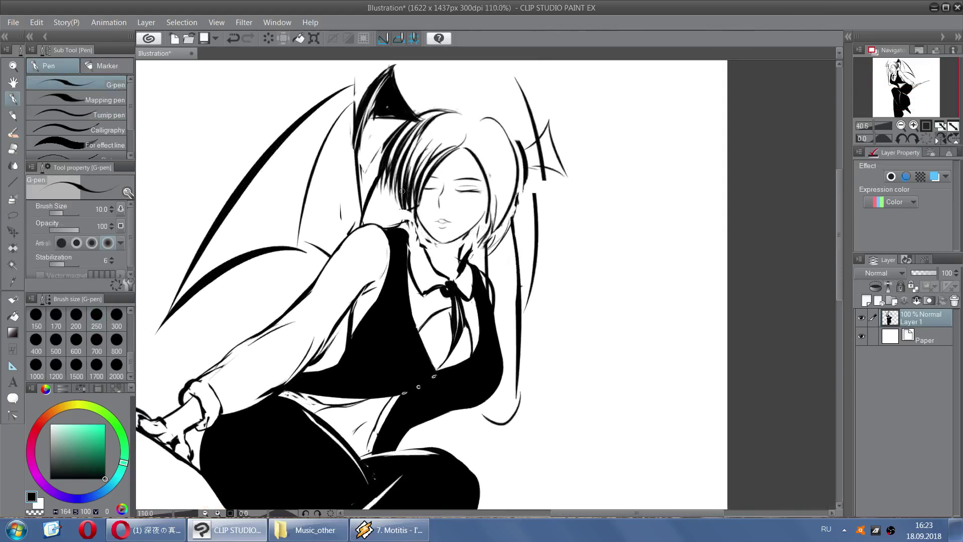
pyautogui.moveTo(405, 155); pyautogui.dragTo(408, 228)
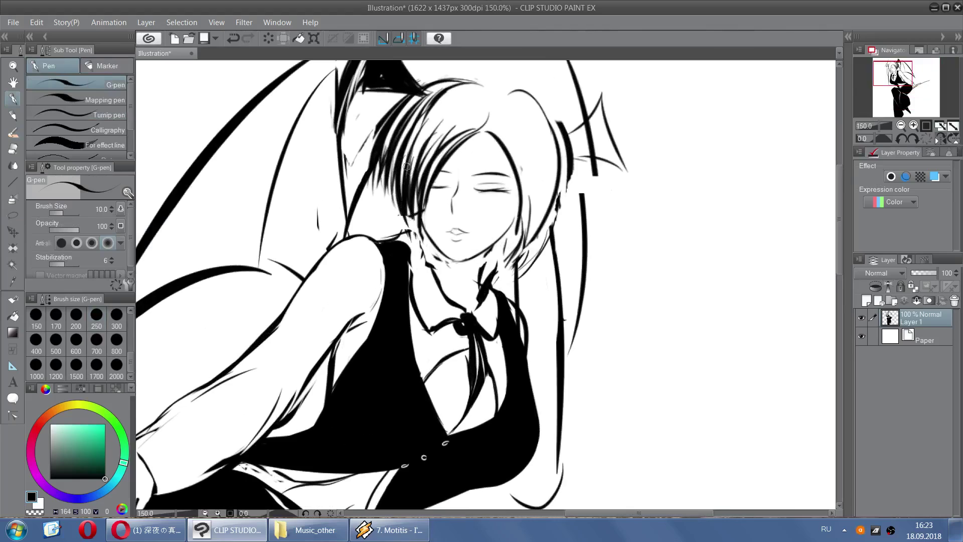
pyautogui.moveTo(421, 161); pyautogui.dragTo(456, 104)
pyautogui.moveTo(439, 148); pyautogui.dragTo(467, 114)
pyautogui.hotkey('ctrl', 'z')
pyautogui.hotkey('ctrl', 'z')
pyautogui.moveTo(425, 191); pyautogui.dragTo(474, 125)
pyautogui.moveTo(426, 187)
pyautogui.mouseDown()
pyautogui.moveTo(477, 124)
pyautogui.moveTo(470, 136)
pyautogui.mouseUp()
pyautogui.hotkey('ctrl', 'z')
pyautogui.moveTo(427, 204); pyautogui.dragTo(480, 120)
pyautogui.moveTo(419, 187)
pyautogui.mouseDown()
pyautogui.moveTo(478, 132)
pyautogui.moveTo(454, 148)
pyautogui.mouseUp()
pyautogui.moveTo(486, 116); pyautogui.dragTo(459, 144)
pyautogui.moveTo(425, 87); pyautogui.dragTo(382, 164)
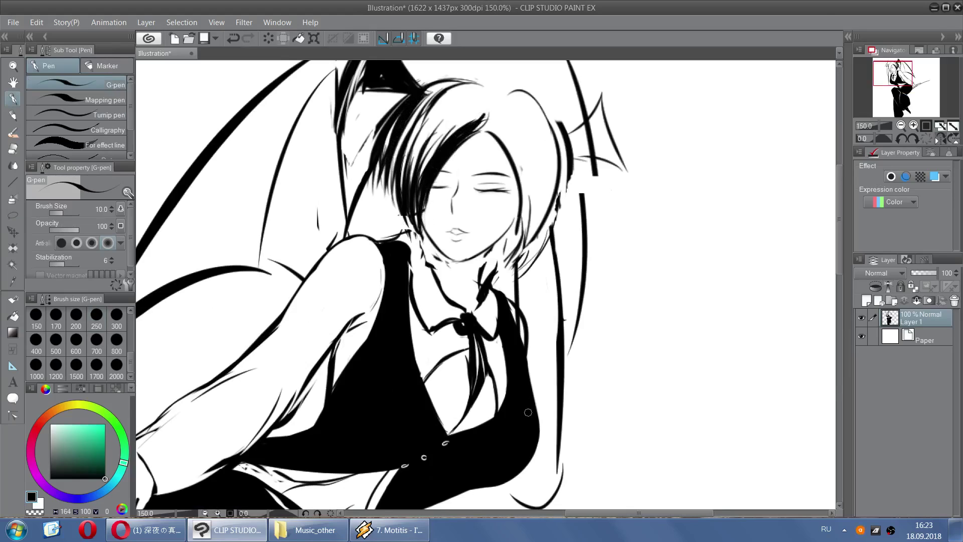
# Lasso the dark horn, move it down and slightly outward against the hair with Move layer, and deselect it
pyautogui.scroll(-7, 524, 423)
pyautogui.scroll(7, 477, 290)
pyautogui.click(13, 216)
pyautogui.scroll(2, 434, 259)
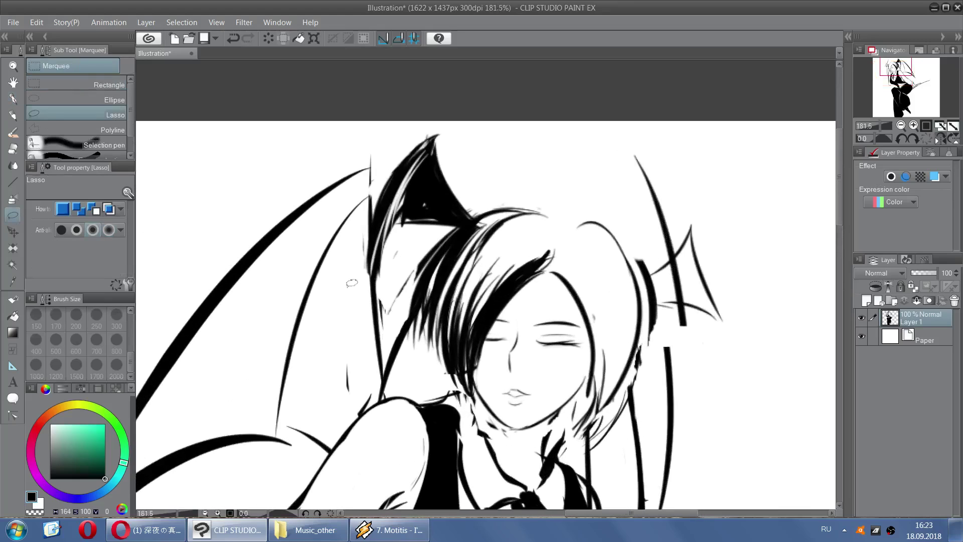
pyautogui.moveTo(427, 115)
pyautogui.mouseDown()
pyautogui.moveTo(455, 116)
pyautogui.moveTo(484, 190)
pyautogui.mouseUp()
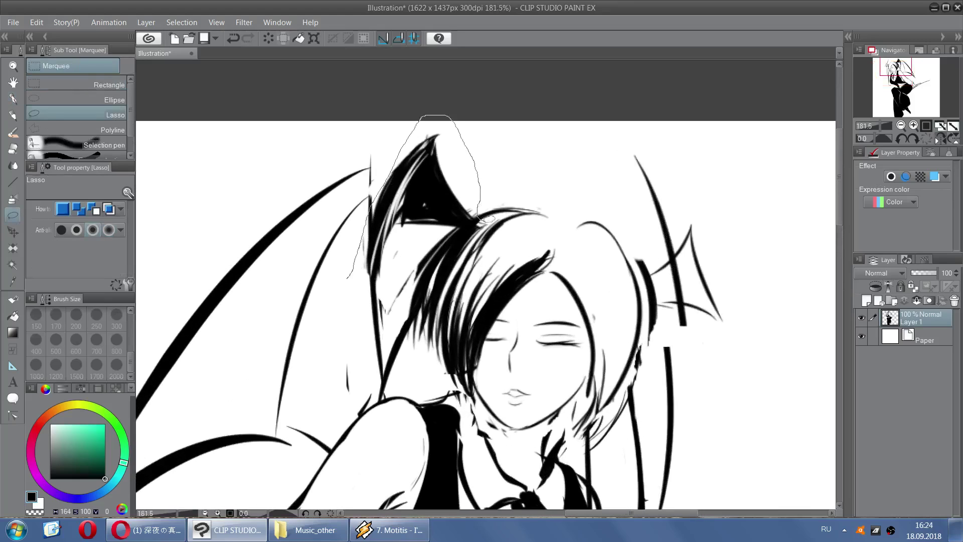
pyautogui.moveTo(400, 272); pyautogui.dragTo(399, 273)
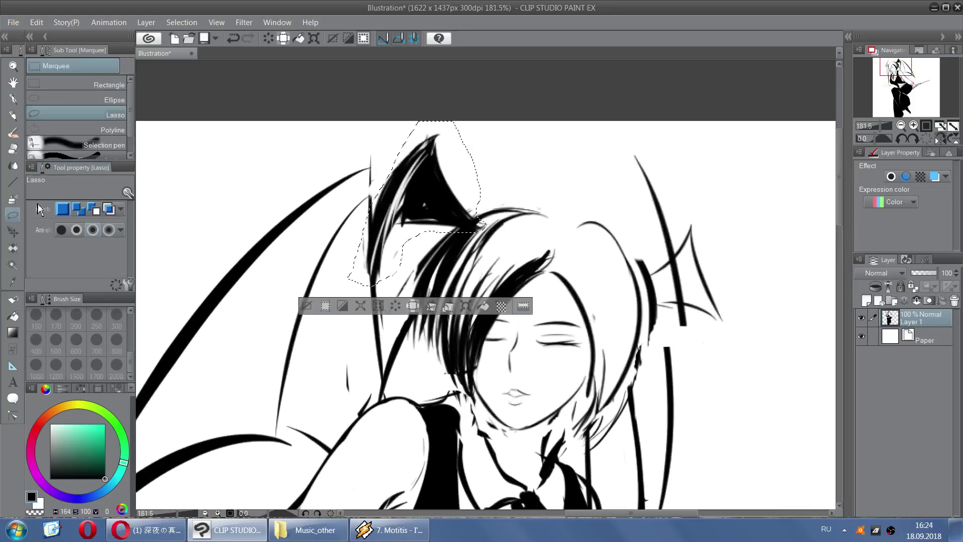
pyautogui.click(13, 231)
pyautogui.moveTo(424, 204); pyautogui.dragTo(410, 242)
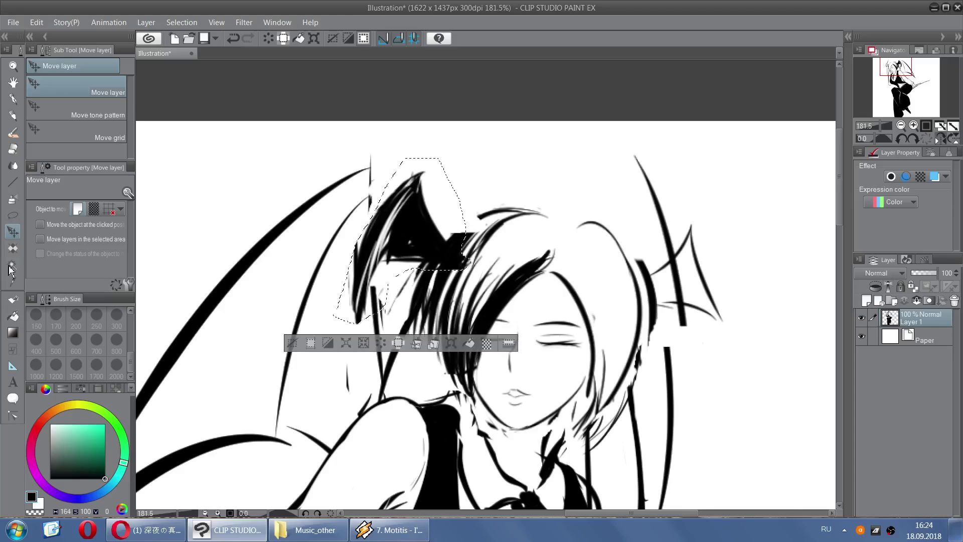
pyautogui.press('p')
pyautogui.hotkey('ctrl', 'd')
# Touch up the hair strands just below the moved horn with G-pen strokes
pyautogui.press('x')
pyautogui.hotkey('ctrl', 'z')
pyautogui.moveTo(463, 277); pyautogui.dragTo(451, 305)
pyautogui.press('x')
pyautogui.moveTo(428, 337)
pyautogui.mouseDown()
pyautogui.moveTo(466, 256)
pyautogui.moveTo(426, 309)
pyautogui.moveTo(415, 302)
pyautogui.moveTo(419, 283)
pyautogui.moveTo(411, 336)
pyautogui.mouseUp()
pyautogui.hotkey('ctrl', 'z')
pyautogui.press('x')
# Paint out the stray wing and hair lines between the dark horn and the shoulder with white G-pen strokes
pyautogui.moveTo(423, 280)
pyautogui.mouseDown()
pyautogui.moveTo(414, 331)
pyautogui.moveTo(379, 281)
pyautogui.moveTo(376, 326)
pyautogui.moveTo(373, 302)
pyautogui.mouseUp()
pyautogui.moveTo(363, 342); pyautogui.dragTo(370, 325)
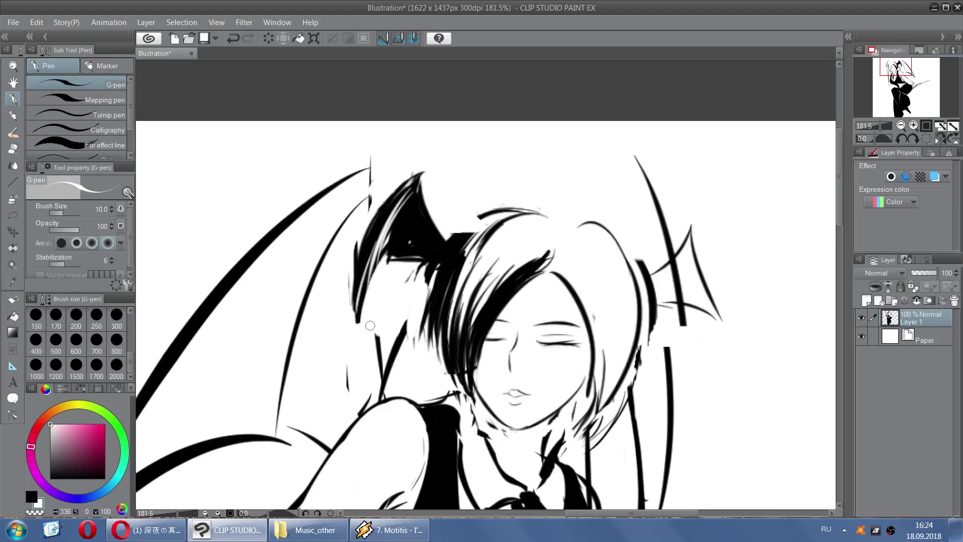
pyautogui.moveTo(389, 355); pyautogui.dragTo(413, 336)
pyautogui.moveTo(350, 415)
pyautogui.mouseDown()
pyautogui.moveTo(391, 394)
pyautogui.moveTo(377, 401)
pyautogui.moveTo(391, 390)
pyautogui.moveTo(389, 363)
pyautogui.moveTo(380, 389)
pyautogui.moveTo(397, 346)
pyautogui.moveTo(374, 338)
pyautogui.moveTo(377, 371)
pyautogui.mouseUp()
pyautogui.hotkey('ctrl', 'z')
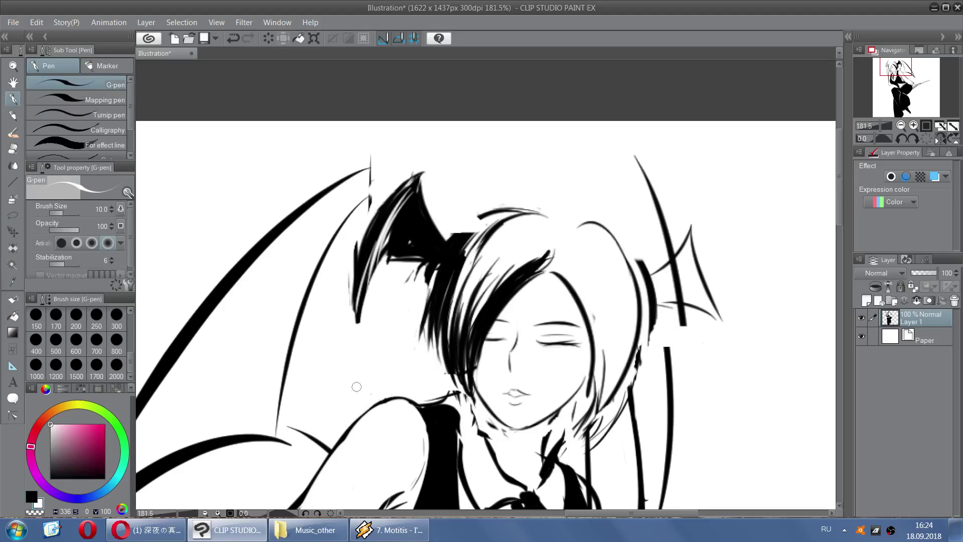
pyautogui.press('x')
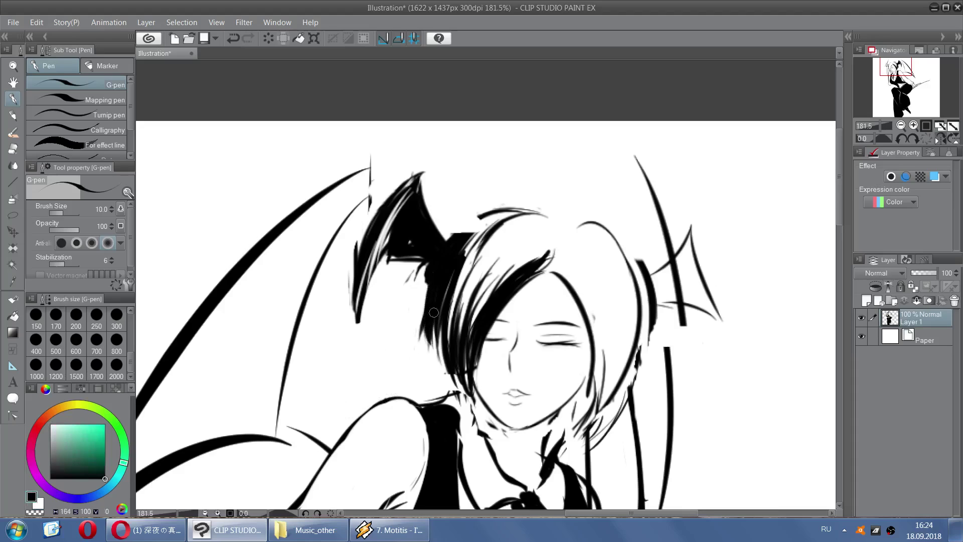
# Touch up the side strands and thicken the crown contour from the dark horn towards the parting with black G-pen strokes
pyautogui.moveTo(450, 310); pyautogui.dragTo(448, 347)
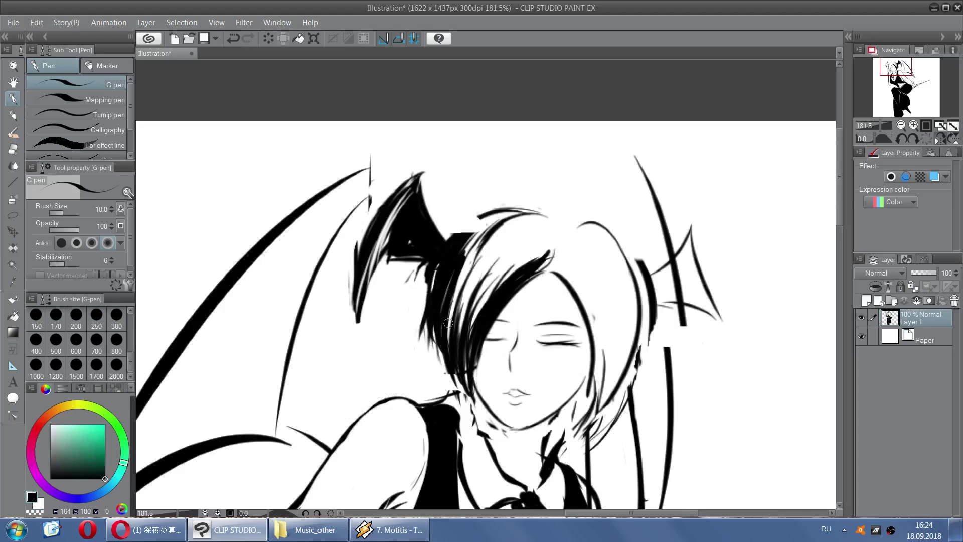
pyautogui.moveTo(431, 292); pyautogui.dragTo(440, 298)
pyautogui.moveTo(452, 237)
pyautogui.mouseDown()
pyautogui.moveTo(511, 203)
pyautogui.moveTo(492, 204)
pyautogui.moveTo(527, 211)
pyautogui.mouseUp()
pyautogui.hotkey('ctrl', 'z')
pyautogui.hotkey('ctrl', 'z')
pyautogui.hotkey('ctrl', 'z')
pyautogui.moveTo(459, 238)
pyautogui.mouseDown()
pyautogui.moveTo(527, 211)
pyautogui.moveTo(514, 211)
pyautogui.mouseUp()
pyautogui.moveTo(497, 219)
pyautogui.mouseDown()
pyautogui.moveTo(460, 234)
pyautogui.moveTo(504, 213)
pyautogui.moveTo(553, 217)
pyautogui.mouseUp()
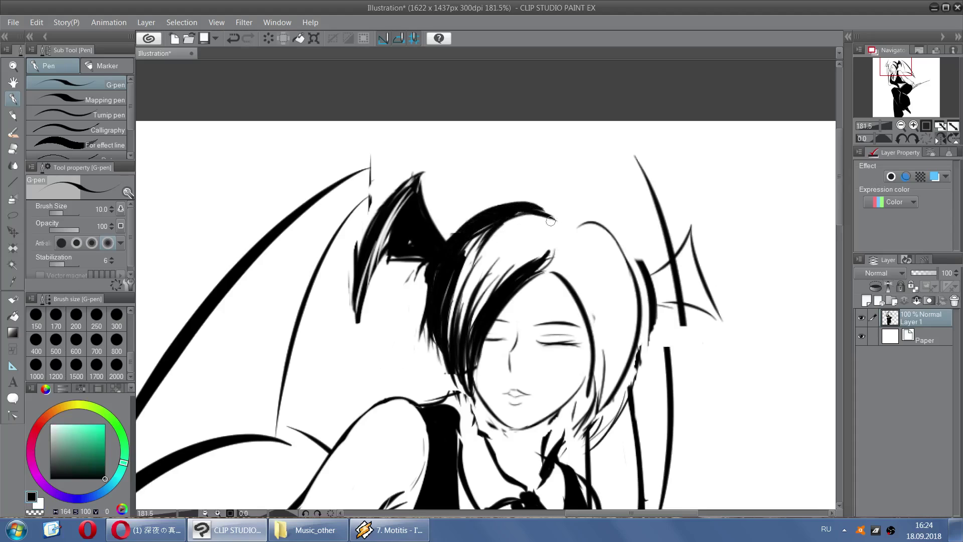
pyautogui.press('b')
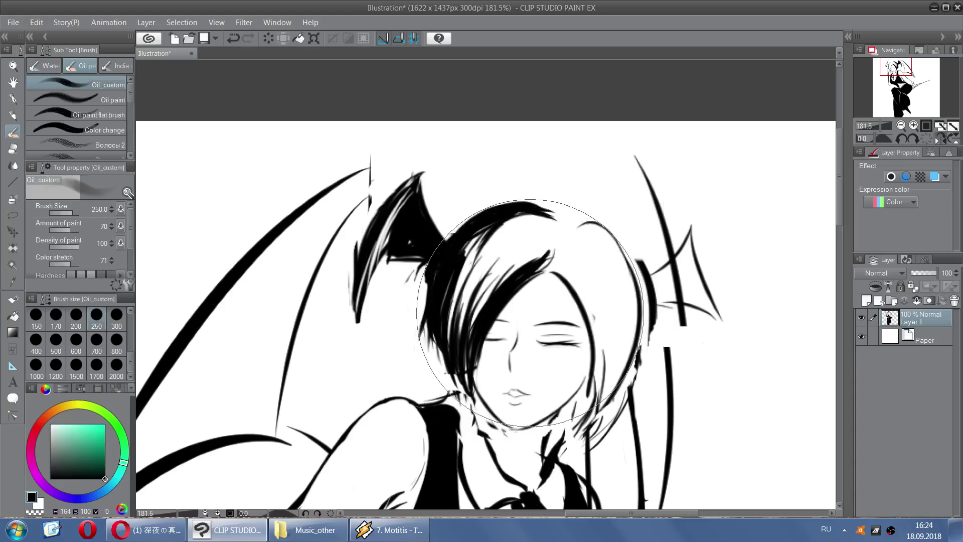
pyautogui.press('p')
pyautogui.hotkey('ctrl', 'z')
pyautogui.moveTo(521, 207)
pyautogui.mouseDown()
pyautogui.moveTo(555, 205)
pyautogui.moveTo(559, 215)
pyautogui.mouseUp()
pyautogui.hotkey('ctrl', 'z')
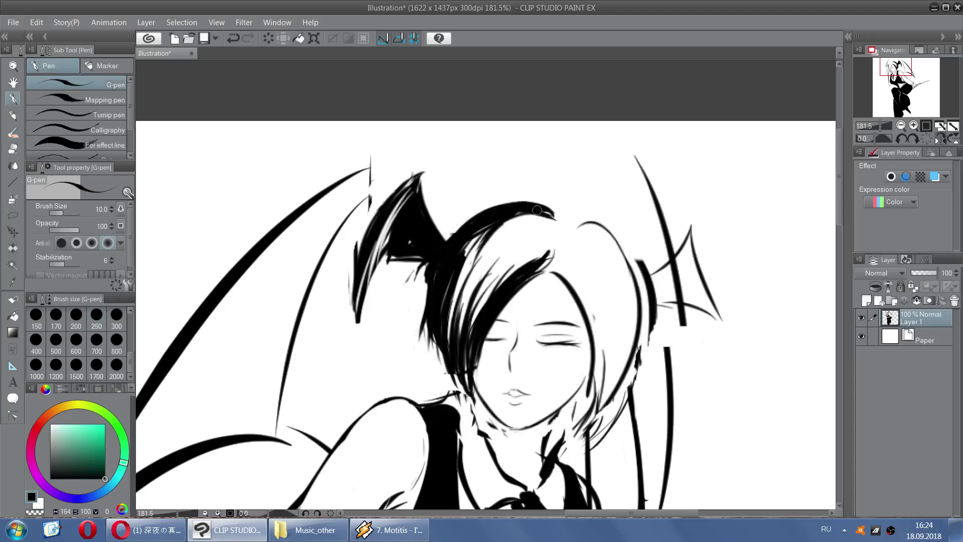
# Fill the horn-side half of the hair solid black from the crown to the fringe with G-pen strokes
pyautogui.moveTo(486, 231)
pyautogui.mouseDown()
pyautogui.moveTo(444, 313)
pyautogui.moveTo(454, 307)
pyautogui.mouseUp()
pyautogui.moveTo(479, 246); pyautogui.dragTo(449, 353)
pyautogui.moveTo(464, 271); pyautogui.dragTo(444, 306)
pyautogui.moveTo(491, 243)
pyautogui.mouseDown()
pyautogui.moveTo(461, 341)
pyautogui.moveTo(469, 321)
pyautogui.moveTo(467, 329)
pyautogui.mouseUp()
pyautogui.moveTo(539, 244); pyautogui.dragTo(496, 289)
pyautogui.moveTo(512, 220); pyautogui.dragTo(474, 295)
pyautogui.moveTo(492, 240)
pyautogui.mouseDown()
pyautogui.moveTo(538, 220)
pyautogui.moveTo(511, 253)
pyautogui.mouseUp()
pyautogui.moveTo(519, 215)
pyautogui.mouseDown()
pyautogui.moveTo(541, 247)
pyautogui.moveTo(550, 227)
pyautogui.moveTo(538, 260)
pyautogui.mouseUp()
pyautogui.moveTo(554, 218); pyautogui.dragTo(542, 260)
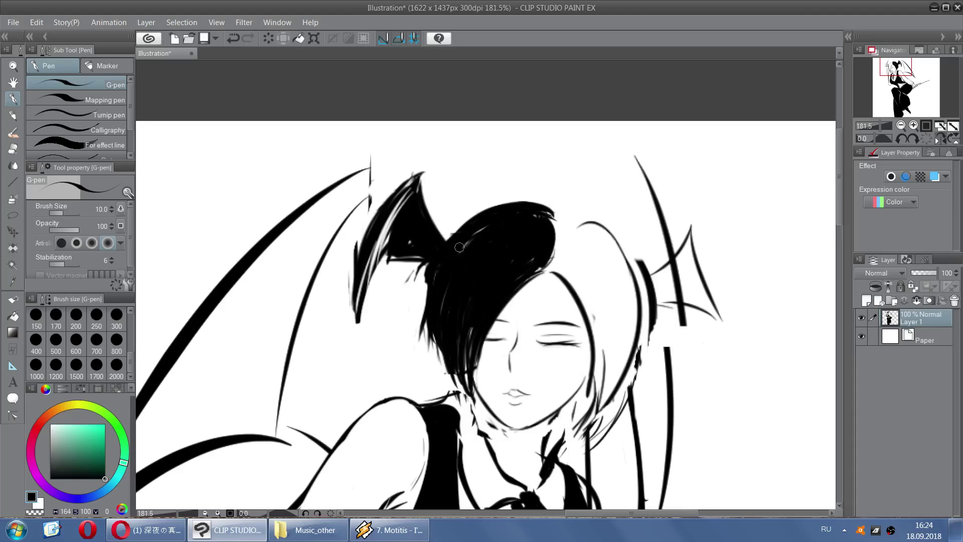
# Mirror the view and blacken the white half of the hair beside the face with G-pen strokes from the tips upwards
pyautogui.scroll(-5, 546, 219)
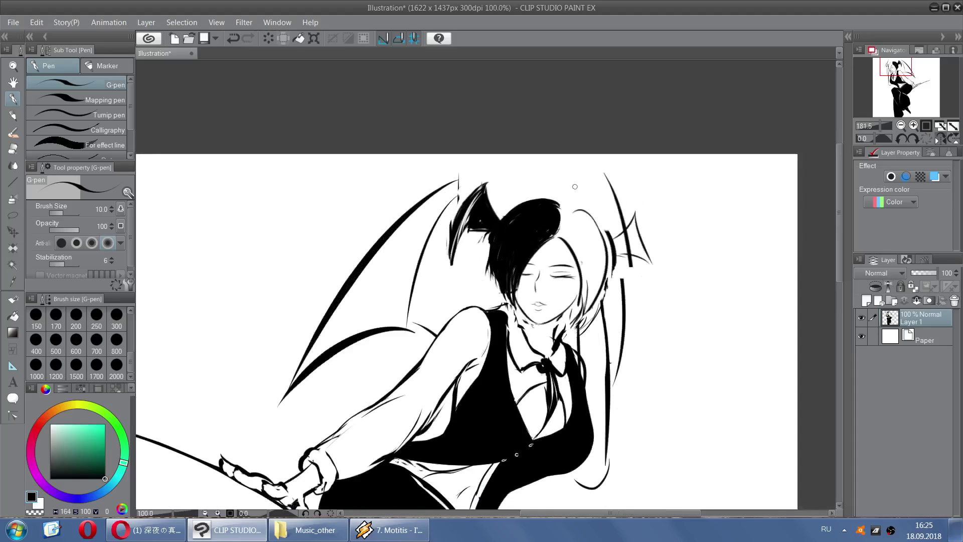
pyautogui.scroll(6, 412, 278)
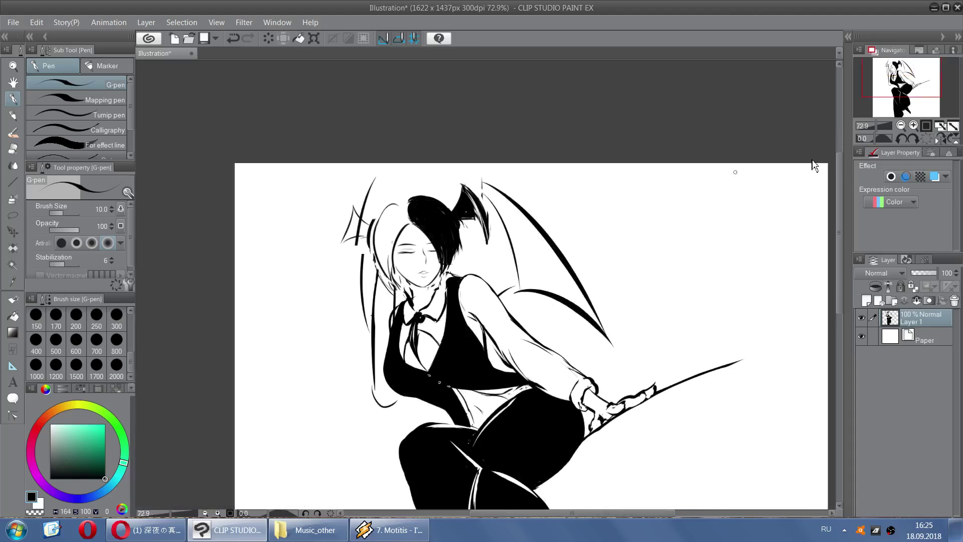
pyautogui.scroll(-3, 413, 278)
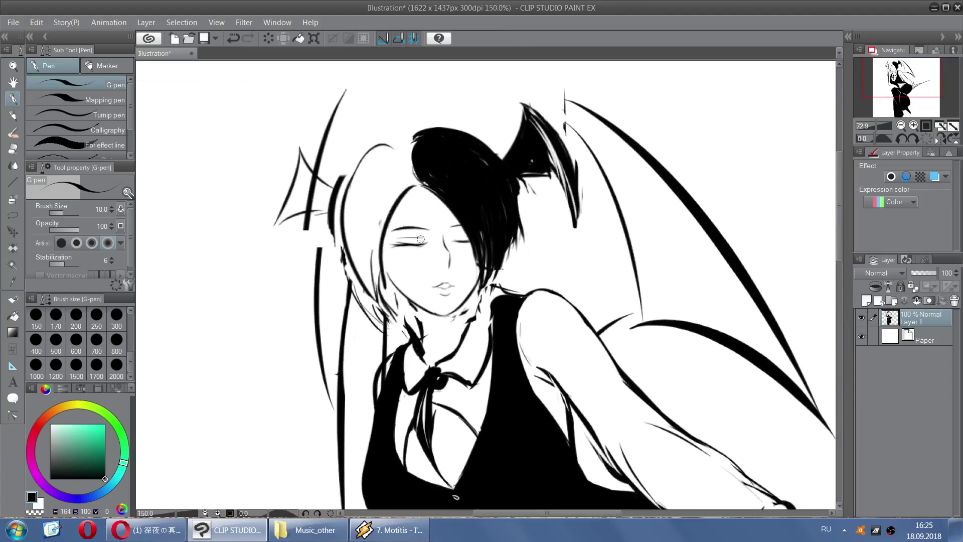
pyautogui.scroll(3, 390, 299)
pyautogui.moveTo(386, 368); pyautogui.dragTo(387, 226)
pyautogui.hotkey('ctrl', 'z')
pyautogui.moveTo(393, 377); pyautogui.dragTo(416, 220)
pyautogui.moveTo(387, 355); pyautogui.dragTo(409, 250)
pyautogui.moveTo(396, 382); pyautogui.dragTo(383, 274)
pyautogui.moveTo(384, 367)
pyautogui.mouseDown()
pyautogui.moveTo(382, 241)
pyautogui.moveTo(368, 235)
pyautogui.moveTo(354, 243)
pyautogui.mouseUp()
pyautogui.moveTo(380, 371)
pyautogui.mouseDown()
pyautogui.moveTo(346, 292)
pyautogui.moveTo(344, 250)
pyautogui.moveTo(368, 349)
pyautogui.moveTo(347, 235)
pyautogui.moveTo(351, 313)
pyautogui.moveTo(341, 268)
pyautogui.moveTo(341, 299)
pyautogui.moveTo(341, 277)
pyautogui.moveTo(356, 284)
pyautogui.moveTo(370, 332)
pyautogui.moveTo(372, 250)
pyautogui.moveTo(367, 339)
pyautogui.moveTo(380, 243)
pyautogui.mouseUp()
pyautogui.moveTo(386, 281); pyautogui.dragTo(423, 203)
pyautogui.moveTo(404, 243); pyautogui.dragTo(432, 204)
pyautogui.moveTo(397, 263)
pyautogui.mouseDown()
pyautogui.moveTo(431, 210)
pyautogui.moveTo(423, 227)
pyautogui.moveTo(438, 217)
pyautogui.mouseUp()
pyautogui.moveTo(369, 253); pyautogui.dragTo(381, 195)
pyautogui.moveTo(359, 251); pyautogui.dragTo(380, 184)
pyautogui.moveTo(375, 250); pyautogui.dragTo(392, 196)
pyautogui.moveTo(375, 279); pyautogui.dragTo(391, 214)
# Blacken the remaining white gaps along the outer edge and crown of the hair with G-pen strokes
pyautogui.moveTo(355, 296); pyautogui.dragTo(371, 167)
pyautogui.hotkey('ctrl', 'z')
pyautogui.moveTo(345, 248)
pyautogui.mouseDown()
pyautogui.moveTo(391, 171)
pyautogui.moveTo(382, 172)
pyautogui.mouseUp()
pyautogui.moveTo(346, 220); pyautogui.dragTo(392, 173)
pyautogui.moveTo(399, 233)
pyautogui.mouseDown()
pyautogui.moveTo(413, 186)
pyautogui.moveTo(400, 197)
pyautogui.mouseUp()
pyautogui.moveTo(398, 181)
pyautogui.mouseDown()
pyautogui.moveTo(388, 200)
pyautogui.moveTo(400, 171)
pyautogui.mouseUp()
pyautogui.moveTo(380, 173)
pyautogui.mouseDown()
pyautogui.moveTo(405, 165)
pyautogui.moveTo(427, 179)
pyautogui.mouseUp()
pyautogui.moveTo(404, 173)
pyautogui.mouseDown()
pyautogui.moveTo(403, 211)
pyautogui.moveTo(401, 170)
pyautogui.moveTo(414, 191)
pyautogui.mouseUp()
pyautogui.moveTo(398, 169)
pyautogui.mouseDown()
pyautogui.moveTo(430, 212)
pyautogui.moveTo(431, 199)
pyautogui.moveTo(390, 174)
pyautogui.moveTo(420, 168)
pyautogui.moveTo(392, 164)
pyautogui.moveTo(398, 173)
pyautogui.moveTo(437, 165)
pyautogui.moveTo(384, 177)
pyautogui.moveTo(430, 161)
pyautogui.moveTo(418, 169)
pyautogui.moveTo(431, 166)
pyautogui.moveTo(421, 182)
pyautogui.moveTo(445, 164)
pyautogui.moveTo(439, 158)
pyautogui.moveTo(402, 176)
pyautogui.moveTo(419, 209)
pyautogui.moveTo(405, 209)
pyautogui.moveTo(427, 152)
pyautogui.moveTo(412, 168)
pyautogui.moveTo(379, 175)
pyautogui.moveTo(447, 150)
pyautogui.mouseUp()
pyautogui.hotkey('ctrl', 'z')
pyautogui.hotkey('ctrl', 'z')
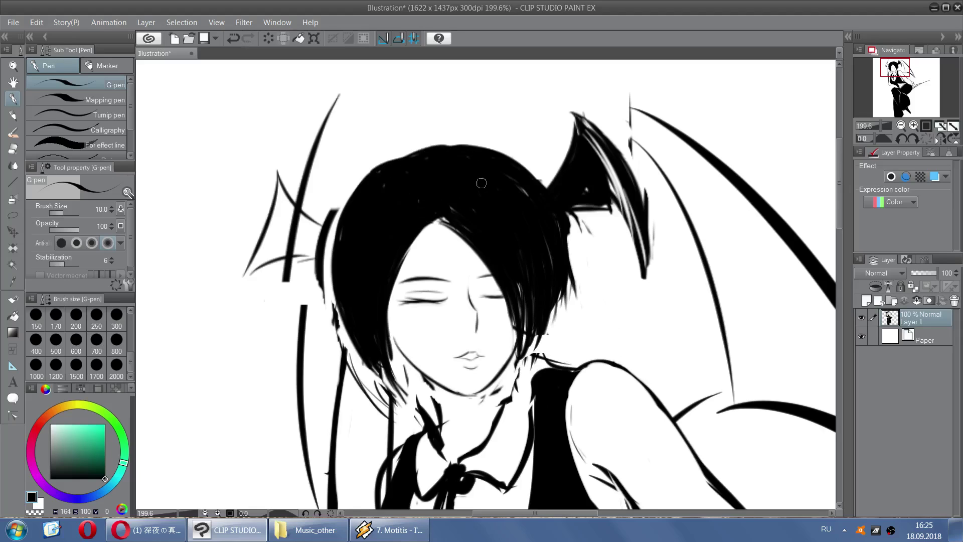
# Undo the solid black hair fill and the thickened crown contour
pyautogui.hotkey('ctrl', 'z')
pyautogui.hotkey('ctrl', 'z')
pyautogui.hotkey('ctrl', 'z')
pyautogui.hotkey('ctrl', 'z')
pyautogui.hotkey('ctrl', 'z')
pyautogui.hotkey('ctrl', 'z')
pyautogui.hotkey('ctrl', 'z')
pyautogui.hotkey('ctrl', 'z')
pyautogui.hotkey('ctrl', 'z')
pyautogui.hotkey('ctrl', 'z')
pyautogui.hotkey('ctrl', 'z')
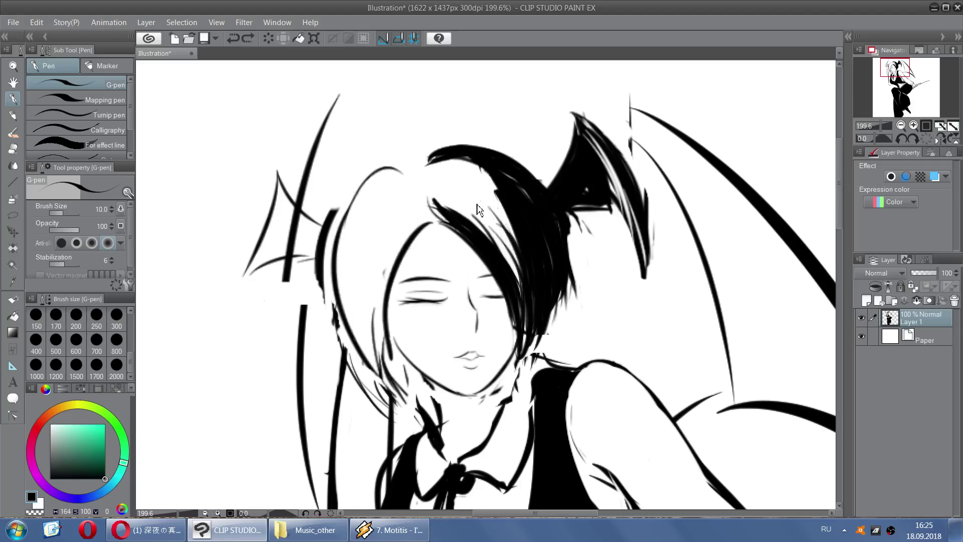
pyautogui.hotkey('ctrl', 'z')
pyautogui.hotkey('ctrl', 'z')
pyautogui.hotkey('ctrl', 'z')
pyautogui.hotkey('ctrl', 'z')
pyautogui.hotkey('ctrl', 'z')
pyautogui.hotkey('ctrl', 'z')
pyautogui.hotkey('ctrl', 'z')
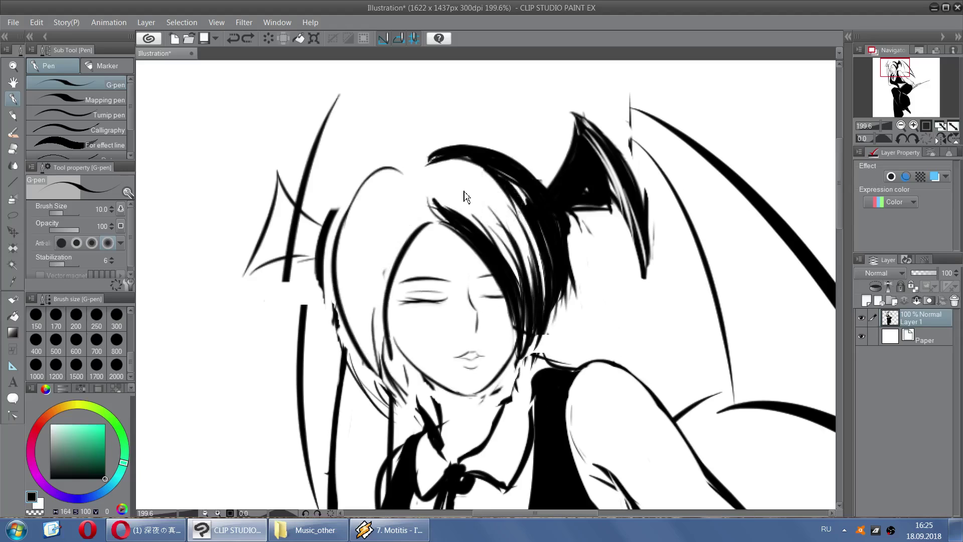
pyautogui.hotkey('ctrl', 'z')
pyautogui.hotkey('ctrl', 'z')
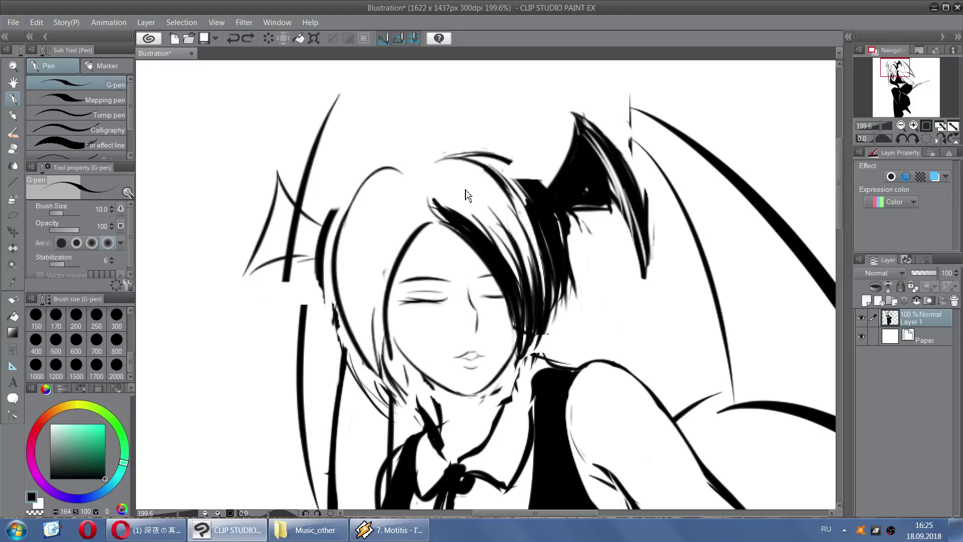
# Undo and redo the earlier horn and stray-line edits to compare versions, ending with the stray lines removed
pyautogui.hotkey('ctrl', 'z')
pyautogui.hotkey('ctrl', 'z')
pyautogui.hotkey('ctrl', 'z')
pyautogui.hotkey('ctrl', 'z')
pyautogui.hotkey('ctrl', 'z')
pyautogui.hotkey('ctrl', 'z')
pyautogui.hotkey('ctrl', 'y')
pyautogui.hotkey('ctrl', 'y')
pyautogui.hotkey('ctrl', 'y')
pyautogui.hotkey('ctrl', 'y')
pyautogui.hotkey('ctrl', 'y')
pyautogui.hotkey('ctrl', 'y')
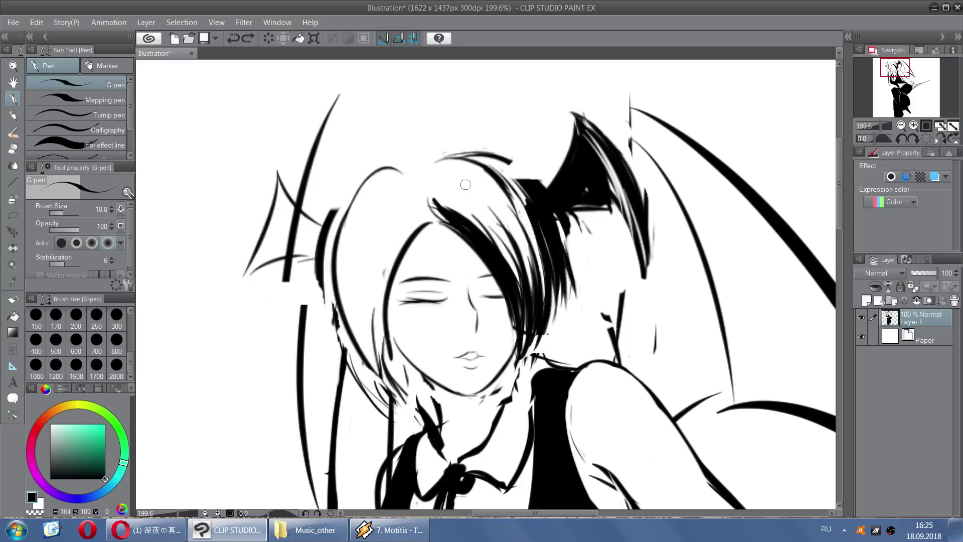
pyautogui.hotkey('ctrl', 'z')
pyautogui.hotkey('ctrl', 'y')
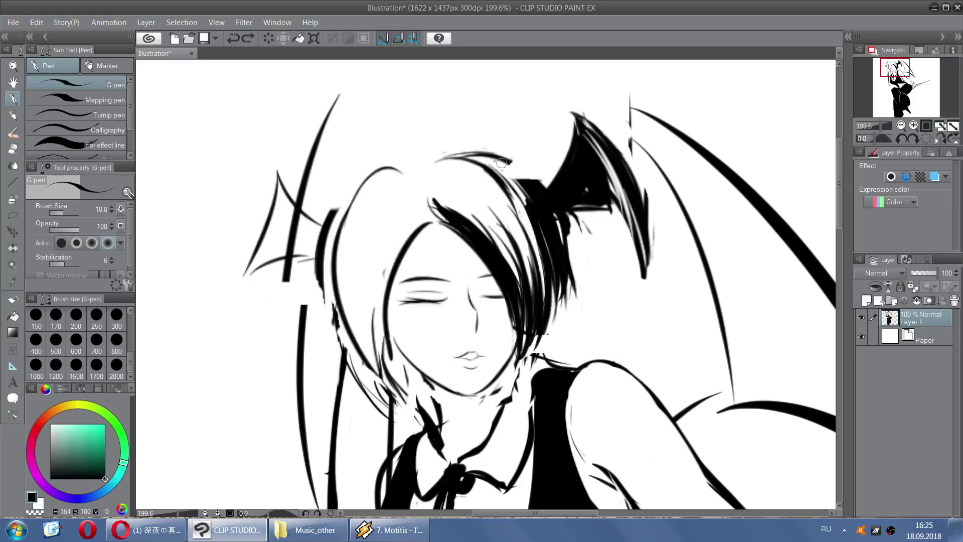
pyautogui.hotkey('ctrl', 'y')
pyautogui.hotkey('ctrl', 'z')
pyautogui.hotkey('ctrl', 'y')
pyautogui.hotkey('ctrl', 'z')
pyautogui.hotkey('ctrl', 'y')
# Trim the blunt end of the crown line with a white G-pen stroke and retrace the crown contour in black
pyautogui.press('x')
pyautogui.moveTo(482, 145); pyautogui.dragTo(523, 160)
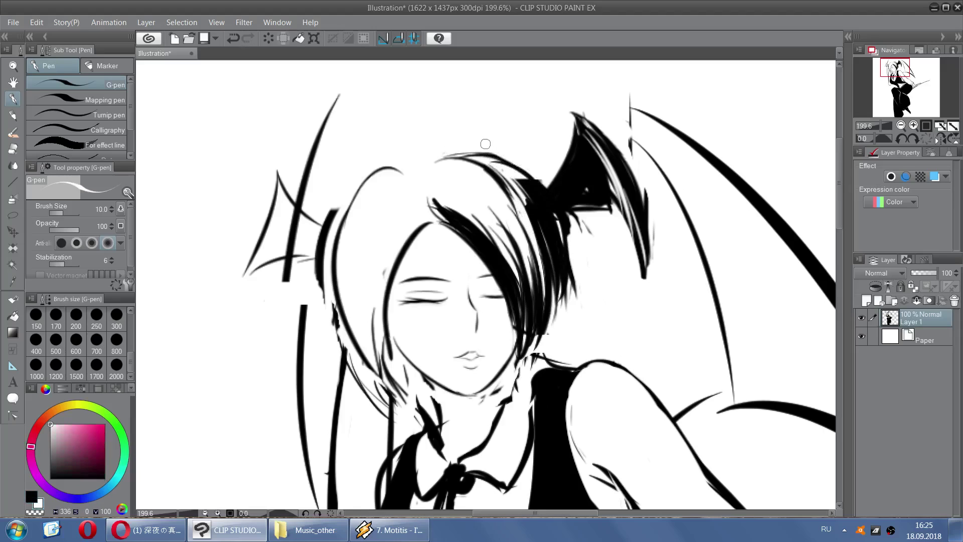
pyautogui.press('x')
pyautogui.moveTo(445, 157)
pyautogui.mouseDown()
pyautogui.moveTo(485, 149)
pyautogui.moveTo(504, 160)
pyautogui.mouseUp()
pyautogui.hotkey('ctrl', 'z')
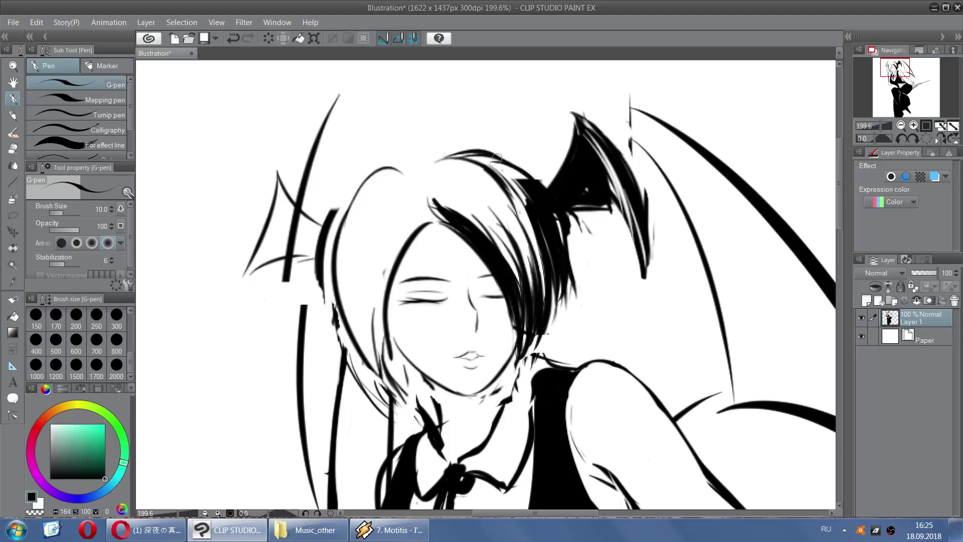
# Try several black G-pen strands running from the parting down through the dark fringe
pyautogui.moveTo(445, 216); pyautogui.dragTo(512, 282)
pyautogui.hotkey('ctrl', 'z')
pyautogui.hotkey('ctrl', 'z')
pyautogui.moveTo(471, 226)
pyautogui.mouseDown()
pyautogui.moveTo(517, 299)
pyautogui.moveTo(515, 336)
pyautogui.mouseUp()
pyautogui.moveTo(493, 275)
pyautogui.mouseDown()
pyautogui.moveTo(502, 328)
pyautogui.moveTo(523, 317)
pyautogui.mouseUp()
pyautogui.hotkey('ctrl', 'z')
pyautogui.moveTo(519, 221); pyautogui.dragTo(537, 287)
pyautogui.hotkey('ctrl', 'z')
# Thicken the crown contour and fill the gap between it and the dark horn with black G-pen strokes
pyautogui.moveTo(518, 191); pyautogui.dragTo(538, 213)
pyautogui.moveTo(500, 169); pyautogui.dragTo(528, 201)
pyautogui.moveTo(479, 150)
pyautogui.mouseDown()
pyautogui.moveTo(533, 186)
pyautogui.moveTo(514, 177)
pyautogui.mouseUp()
pyautogui.moveTo(477, 157)
pyautogui.mouseDown()
pyautogui.moveTo(501, 168)
pyautogui.moveTo(467, 153)
pyautogui.mouseUp()
pyautogui.moveTo(526, 196)
pyautogui.mouseDown()
pyautogui.moveTo(480, 158)
pyautogui.moveTo(506, 182)
pyautogui.mouseUp()
pyautogui.moveTo(454, 155)
pyautogui.mouseDown()
pyautogui.moveTo(477, 152)
pyautogui.moveTo(485, 163)
pyautogui.mouseUp()
pyautogui.moveTo(520, 191); pyautogui.dragTo(559, 236)
pyautogui.moveTo(491, 152); pyautogui.dragTo(548, 213)
pyautogui.hotkey('ctrl', 'z')
pyautogui.moveTo(487, 150)
pyautogui.mouseDown()
pyautogui.moveTo(551, 198)
pyautogui.moveTo(560, 241)
pyautogui.mouseUp()
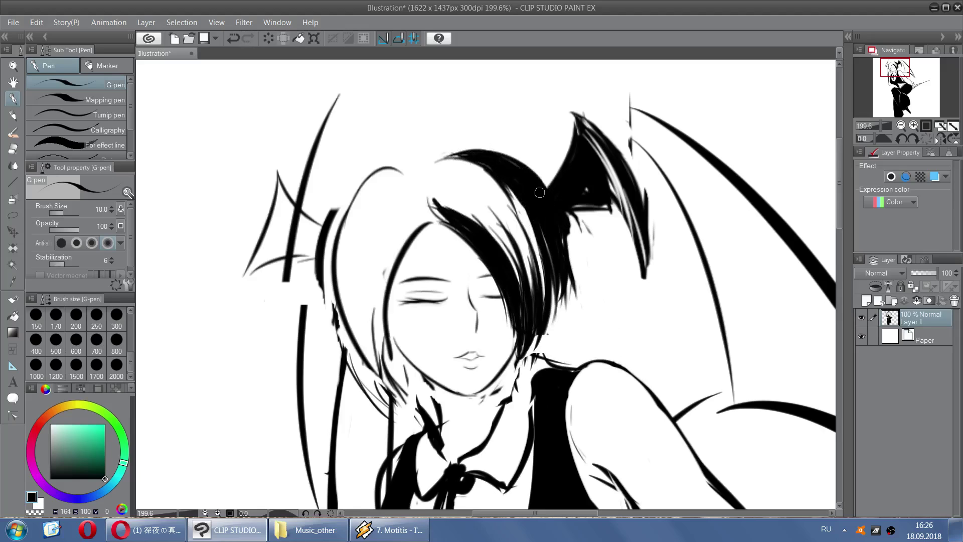
# Mirror the view and try a white G-pen stroke along the hair edge just below the dark horn
pyautogui.scroll(-5, 539, 192)
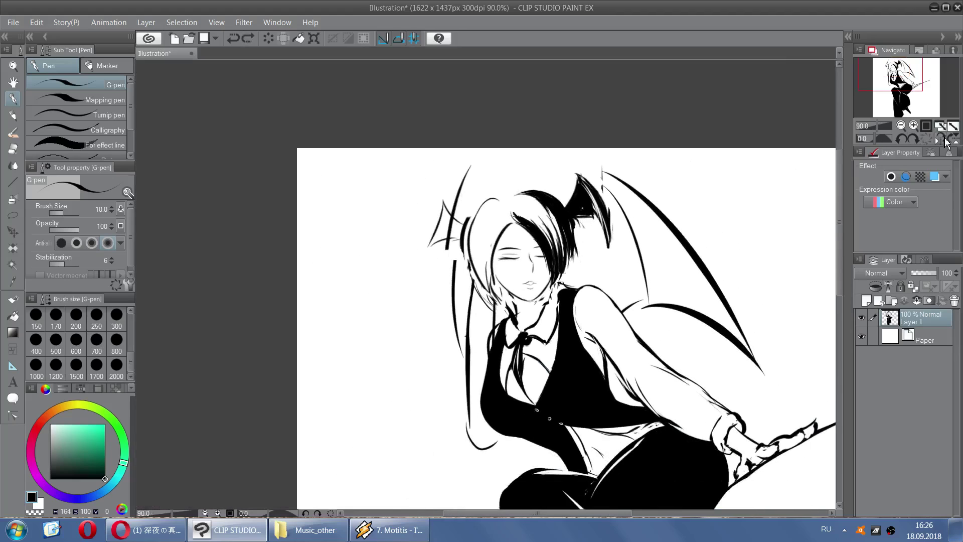
pyautogui.click(944, 138)
pyautogui.scroll(4, 384, 219)
pyautogui.press('x')
pyautogui.moveTo(407, 221); pyautogui.dragTo(409, 261)
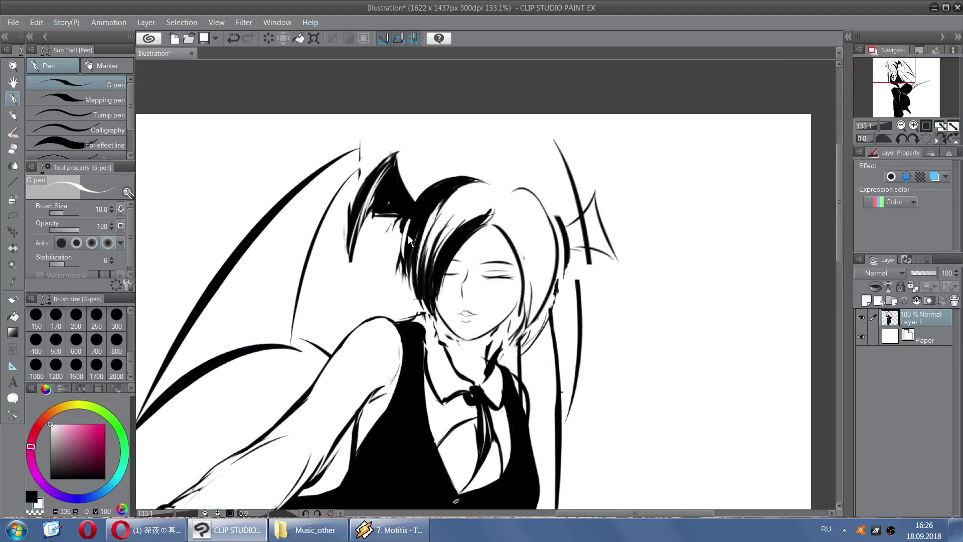
pyautogui.hotkey('ctrl', 'z')
pyautogui.press('x')
pyautogui.press('x')
pyautogui.scroll(-8, 435, 188)
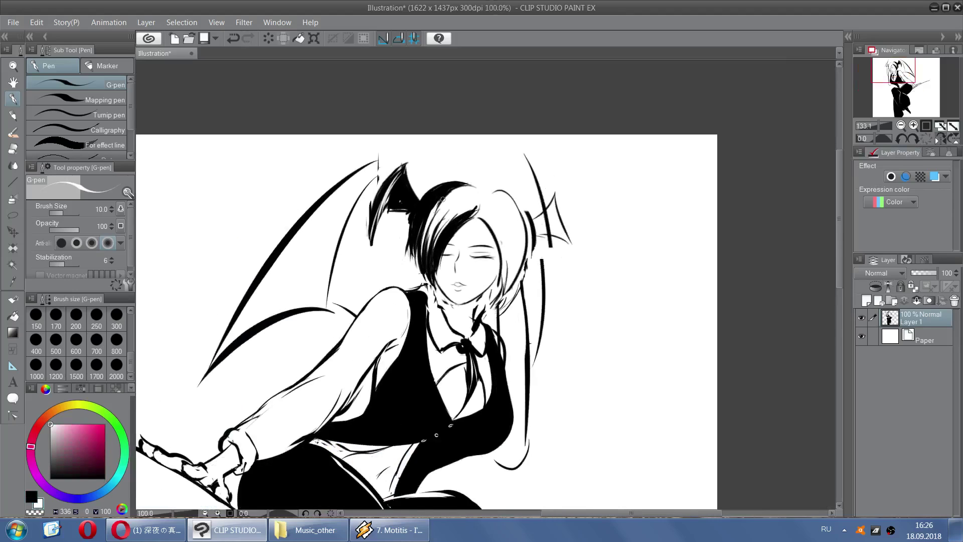
# Try long black G-pen lines between the dark horn and the shoulder, checking them in the mirrored view as well
pyautogui.scroll(8, 368, 201)
pyautogui.press('x')
pyautogui.moveTo(505, 117); pyautogui.dragTo(533, 281)
pyautogui.hotkey('ctrl', 'z')
pyautogui.moveTo(516, 177)
pyautogui.mouseDown()
pyautogui.moveTo(535, 283)
pyautogui.moveTo(526, 249)
pyautogui.moveTo(528, 279)
pyautogui.mouseUp()
pyautogui.hotkey('ctrl', 'z')
pyautogui.hotkey('ctrl', 'z')
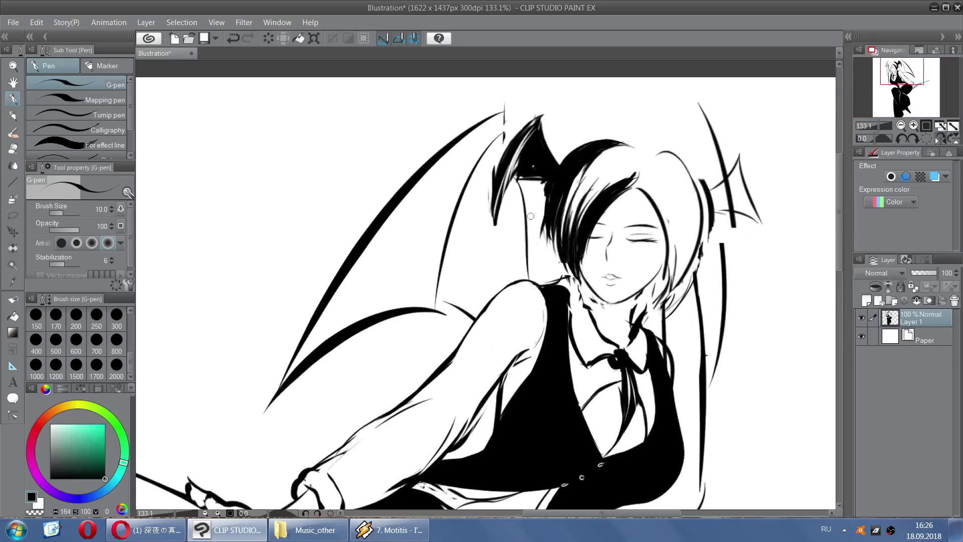
pyautogui.hotkey('ctrl', 'z')
pyautogui.moveTo(465, 179); pyautogui.dragTo(489, 346)
pyautogui.hotkey('ctrl', 'z')
pyautogui.moveTo(479, 180); pyautogui.dragTo(494, 294)
pyautogui.hotkey('ctrl', 'z')
pyautogui.moveTo(479, 159); pyautogui.dragTo(490, 297)
pyautogui.hotkey('ctrl', 'z')
pyautogui.moveTo(475, 172); pyautogui.dragTo(491, 300)
pyautogui.hotkey('ctrl', 'z')
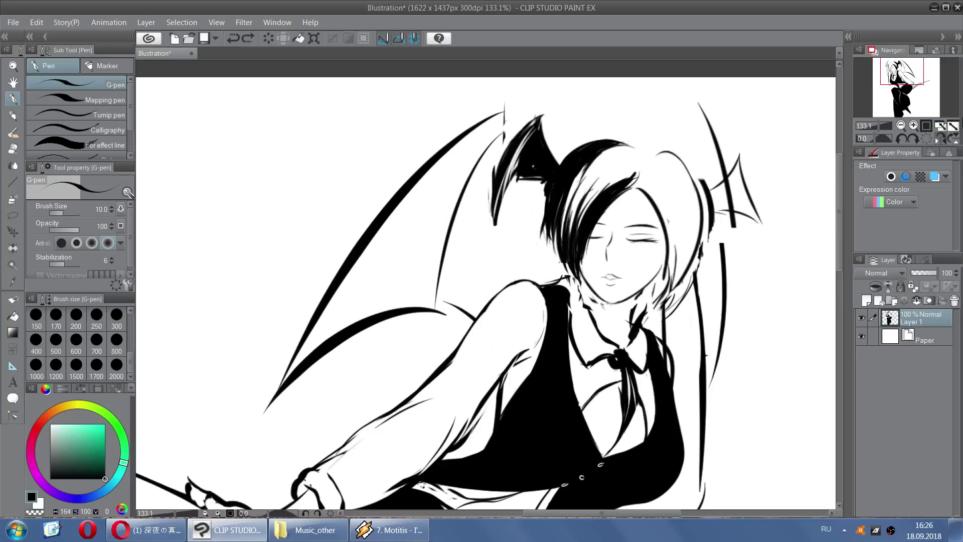
pyautogui.click(939, 139)
pyautogui.moveTo(428, 285); pyautogui.dragTo(457, 165)
pyautogui.hotkey('ctrl', 'z')
# In the mirrored view, rework the neck line between the dark fringe and the collar with white and black G-pen strokes
pyautogui.press('x')
pyautogui.moveTo(382, 312); pyautogui.dragTo(391, 286)
pyautogui.hotkey('ctrl', 'z')
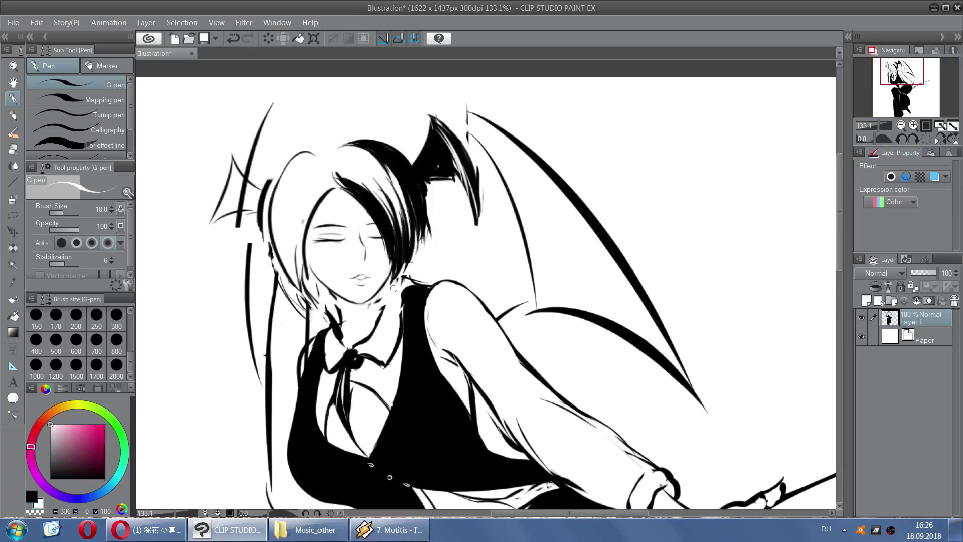
pyautogui.press('x')
pyautogui.hotkey('ctrl', 'z')
pyautogui.moveTo(371, 336)
pyautogui.mouseDown()
pyautogui.moveTo(385, 287)
pyautogui.moveTo(404, 285)
pyautogui.mouseUp()
pyautogui.hotkey('ctrl', 'z')
pyautogui.hotkey('ctrl', 'z')
pyautogui.hotkey('ctrl', 'z')
pyautogui.hotkey('ctrl', 'z')
pyautogui.hotkey('ctrl', 'z')
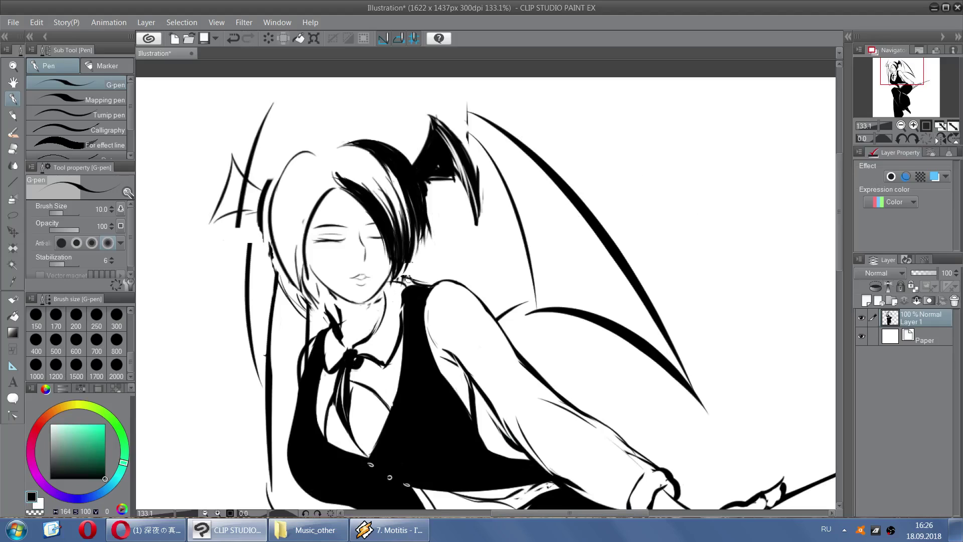
# Clean up the collar's upper edge beside the vest shoulder in white and redraw it with short black G-pen strokes
pyautogui.press('x')
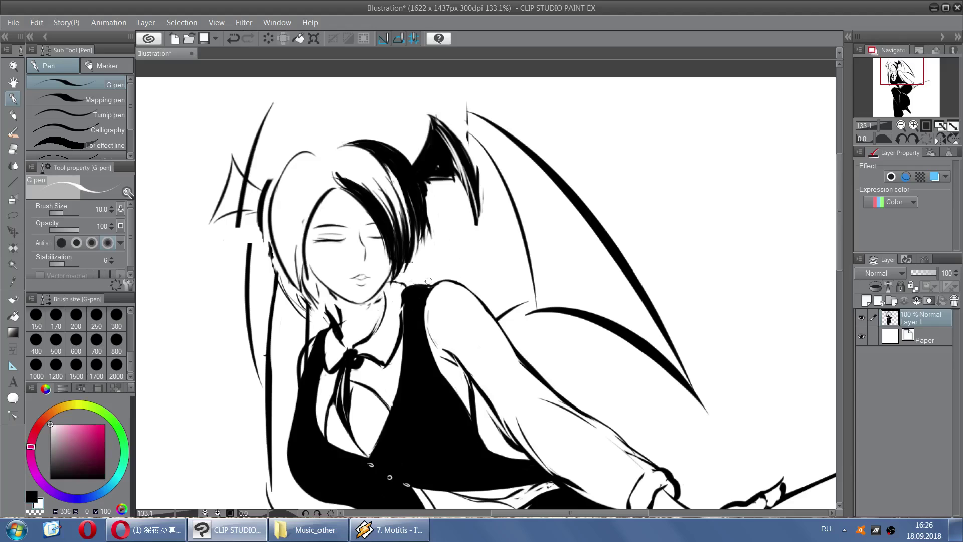
pyautogui.press('x')
pyautogui.hotkey('ctrl', 'z')
pyautogui.moveTo(388, 284); pyautogui.dragTo(408, 286)
pyautogui.hotkey('ctrl', 'z')
pyautogui.hotkey('ctrl', 'z')
pyautogui.moveTo(385, 280); pyautogui.dragTo(409, 279)
pyautogui.hotkey('ctrl', 'z')
pyautogui.hotkey('ctrl', 'z')
# Thin the heavy dark marks on the collar edge below the lighter hair side with white strokes and touch up its outline in black
pyautogui.press('x')
pyautogui.hotkey('ctrl', 'z')
pyautogui.moveTo(337, 309); pyautogui.dragTo(341, 349)
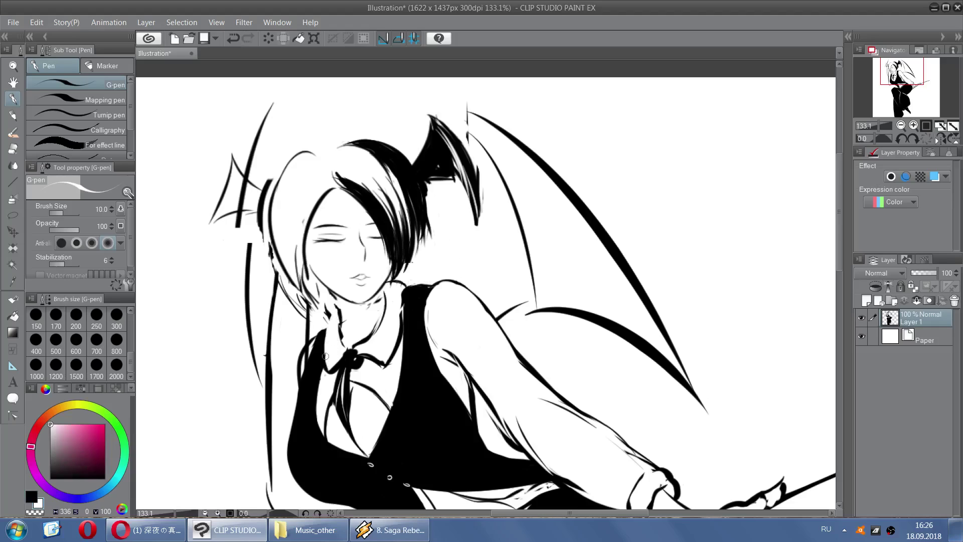
pyautogui.press('x')
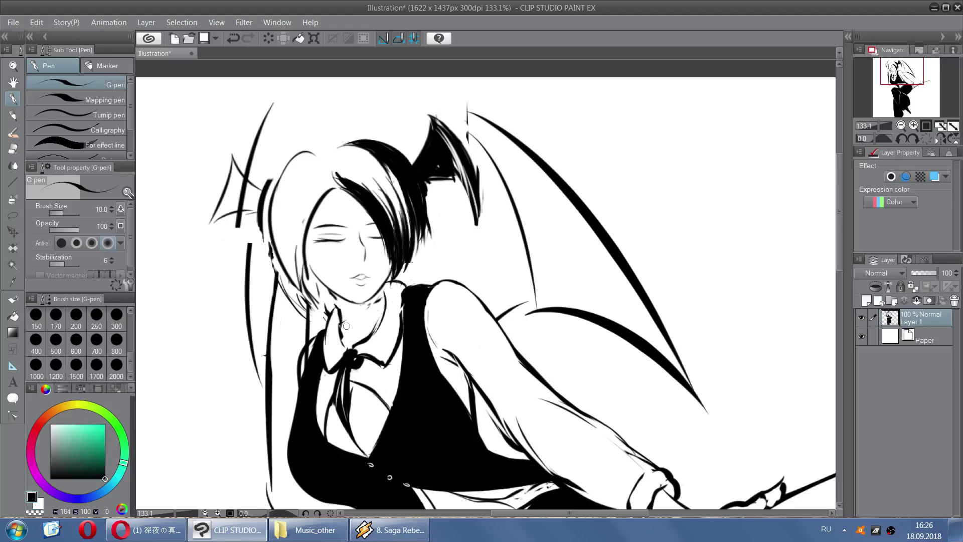
pyautogui.press('x')
pyautogui.hotkey('ctrl', 'z')
pyautogui.moveTo(339, 306); pyautogui.dragTo(342, 320)
pyautogui.press('x')
pyautogui.hotkey('ctrl', 'z')
pyautogui.press('x')
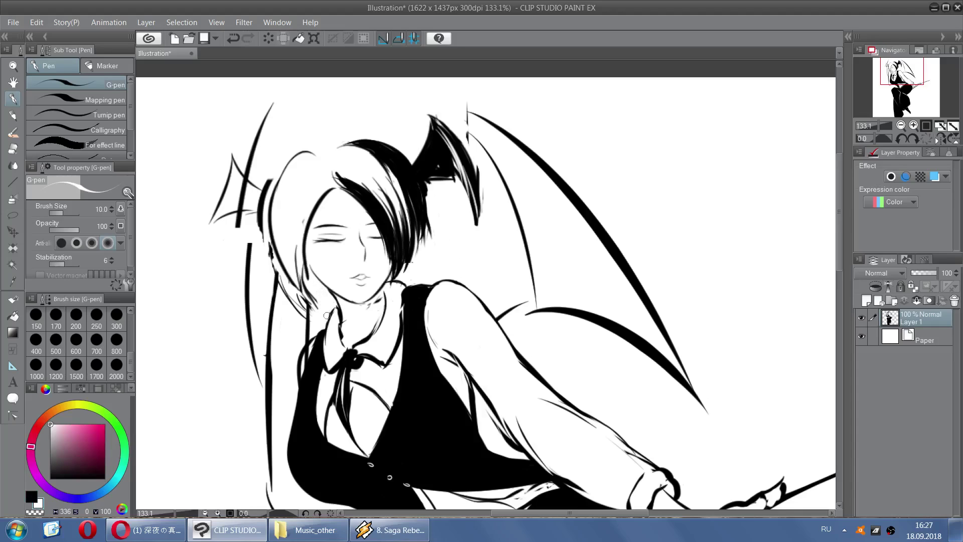
# Turn off the mirrored view and draw black G-pen strokes across the crown gap and down the lighter side of the hair
pyautogui.scroll(-4, 334, 271)
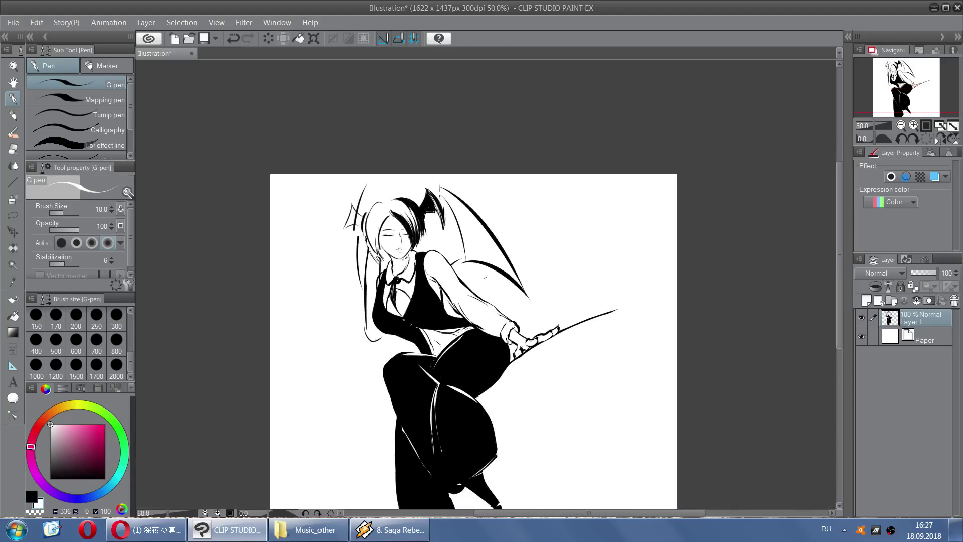
pyautogui.click(941, 140)
pyautogui.scroll(4, 606, 212)
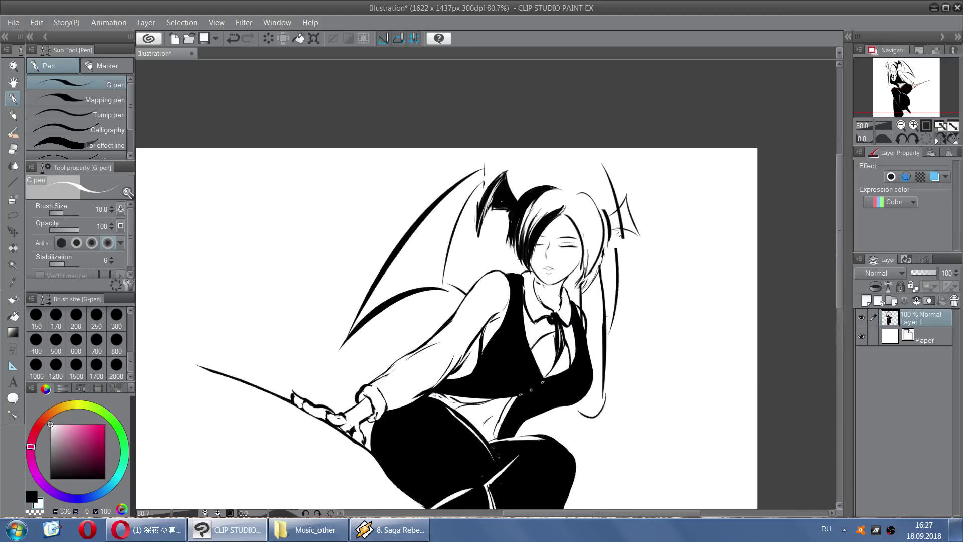
pyautogui.scroll(2, 606, 212)
pyautogui.press('x')
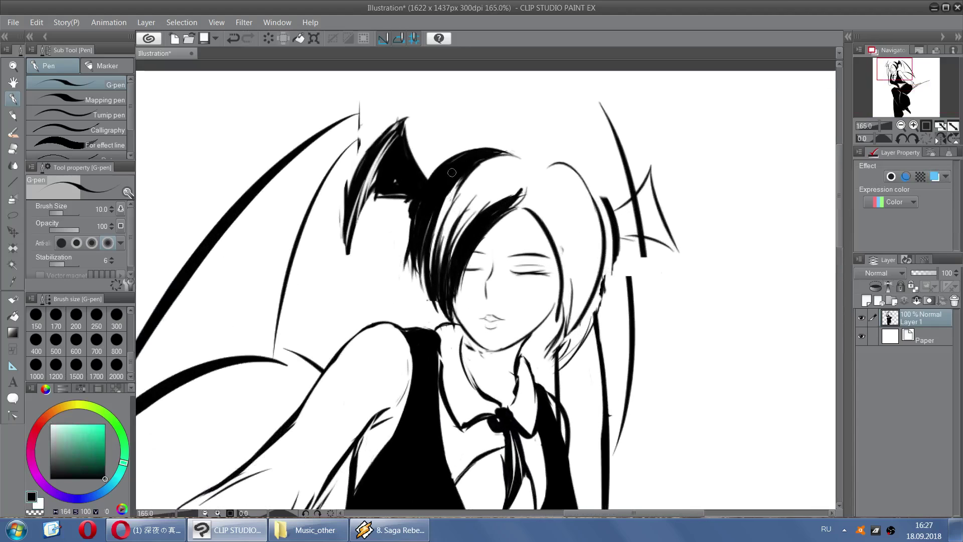
pyautogui.hotkey('ctrl', 'z')
pyautogui.moveTo(498, 147)
pyautogui.mouseDown()
pyautogui.moveTo(537, 161)
pyautogui.moveTo(584, 201)
pyautogui.moveTo(575, 282)
pyautogui.mouseUp()
pyautogui.hotkey('ctrl', 'z')
pyautogui.moveTo(567, 171); pyautogui.dragTo(567, 307)
pyautogui.moveTo(544, 220)
pyautogui.mouseDown()
pyautogui.moveTo(545, 334)
pyautogui.moveTo(527, 347)
pyautogui.mouseUp()
pyautogui.hotkey('ctrl', 'z')
# Add short black G-pen strands along the cheek-side edge of the lighter hair, tapering down toward the jaw
pyautogui.moveTo(555, 316); pyautogui.dragTo(540, 338)
pyautogui.moveTo(566, 299); pyautogui.dragTo(547, 339)
pyautogui.moveTo(572, 288); pyautogui.dragTo(557, 332)
pyautogui.moveTo(574, 273); pyautogui.dragTo(562, 308)
pyautogui.moveTo(572, 242); pyautogui.dragTo(574, 276)
pyautogui.moveTo(556, 216)
pyautogui.mouseDown()
pyautogui.moveTo(560, 295)
pyautogui.moveTo(570, 281)
pyautogui.mouseUp()
pyautogui.hotkey('ctrl', 'z')
pyautogui.hotkey('ctrl', 'z')
# Draw long black G-pen strands from the crown through the lighter side of the hair, adjusting the outer contour and lower tips
pyautogui.moveTo(534, 170); pyautogui.dragTo(575, 245)
pyautogui.moveTo(565, 185); pyautogui.dragTo(575, 271)
pyautogui.press('x')
pyautogui.hotkey('ctrl', 'z')
pyautogui.moveTo(562, 171)
pyautogui.mouseDown()
pyautogui.moveTo(583, 279)
pyautogui.moveTo(576, 194)
pyautogui.mouseUp()
pyautogui.moveTo(581, 275); pyautogui.dragTo(571, 186)
pyautogui.moveTo(585, 299)
pyautogui.mouseDown()
pyautogui.moveTo(579, 190)
pyautogui.moveTo(606, 222)
pyautogui.mouseUp()
pyautogui.press('x')
pyautogui.hotkey('ctrl', 'z')
pyautogui.moveTo(559, 163)
pyautogui.mouseDown()
pyautogui.moveTo(601, 223)
pyautogui.moveTo(603, 260)
pyautogui.mouseUp()
pyautogui.hotkey('ctrl', 'z')
pyautogui.moveTo(599, 201); pyautogui.dragTo(569, 274)
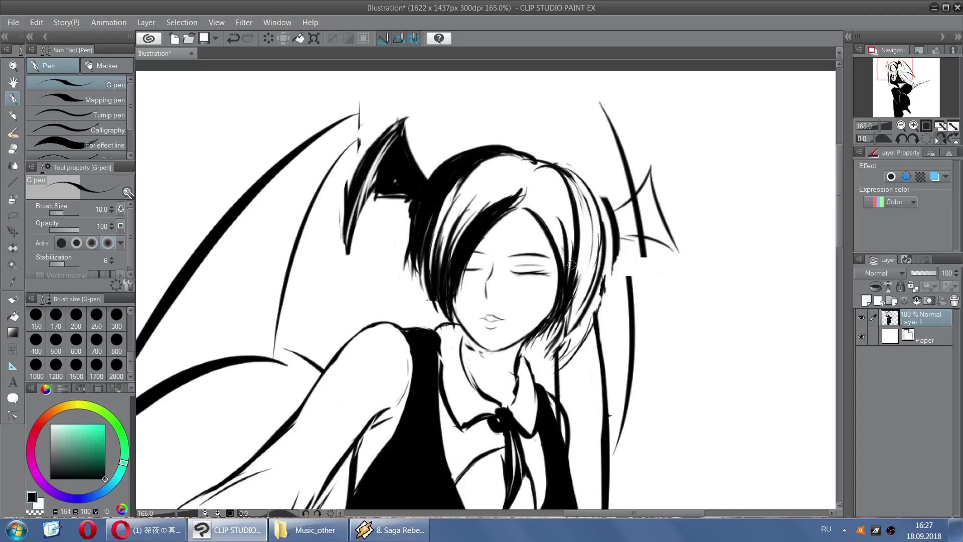
# Add a black strand along the light side of the hair and paint out the thick black mark outside it in white
pyautogui.moveTo(599, 233); pyautogui.dragTo(585, 317)
pyautogui.press('x')
pyautogui.moveTo(604, 197); pyautogui.dragTo(617, 257)
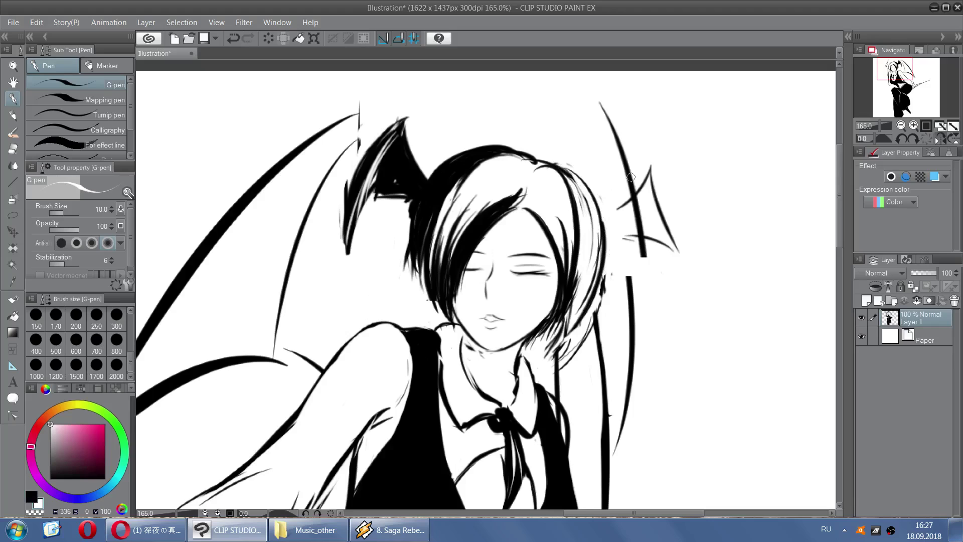
pyautogui.scroll(-2, 631, 177)
pyautogui.press('x')
pyautogui.press('x')
pyautogui.moveTo(452, 203); pyautogui.dragTo(444, 241)
pyautogui.hotkey('ctrl', 'z')
pyautogui.hotkey('ctrl', 'z')
pyautogui.press('x')
pyautogui.moveTo(446, 206); pyautogui.dragTo(452, 256)
pyautogui.hotkey('ctrl', 'z')
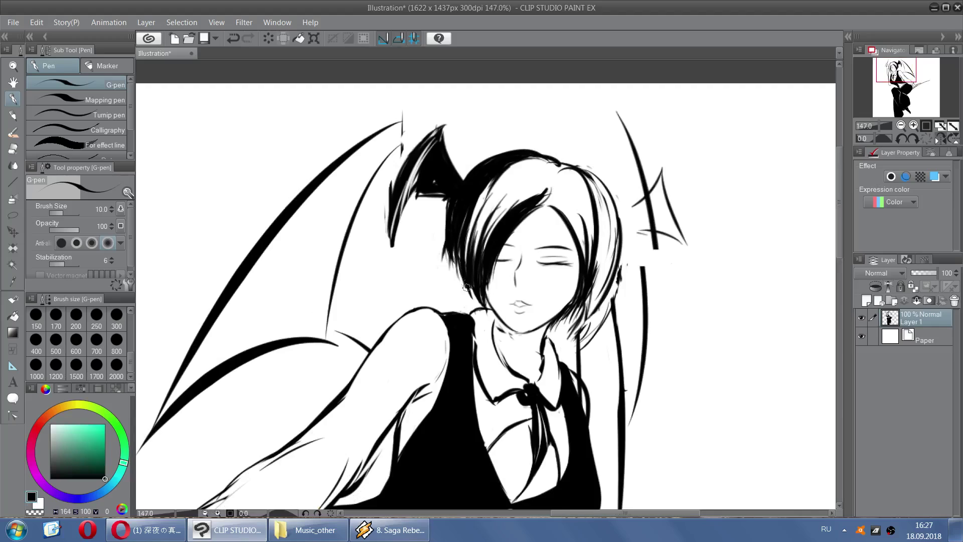
pyautogui.press('x')
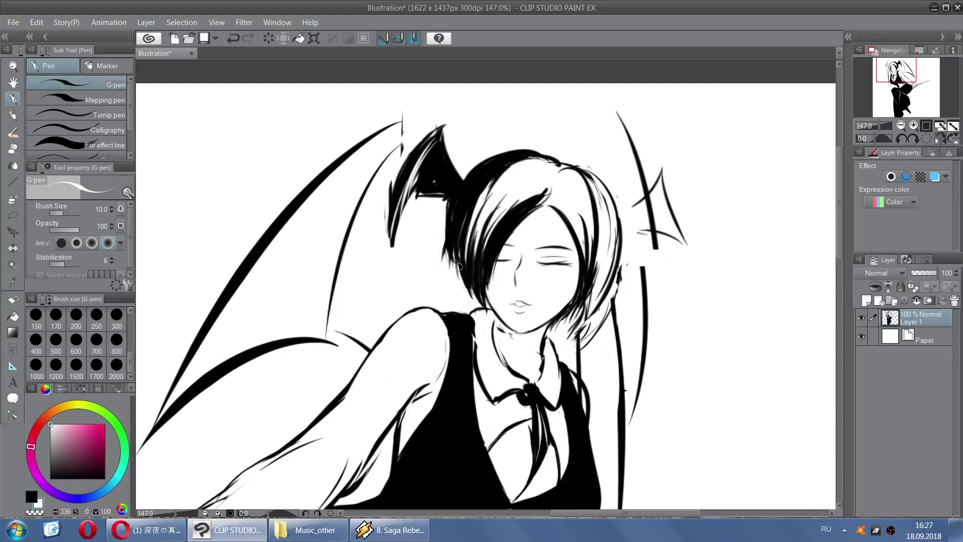
pyautogui.press('x')
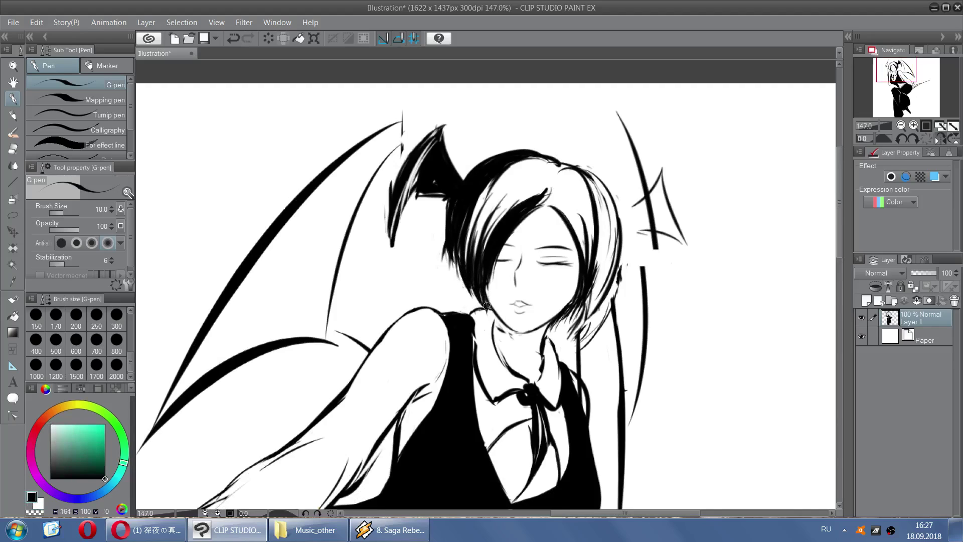
# With the canvas view mirrored, carve white streaks into the outer strands on the light side of the hair
pyautogui.scroll(-4, 333, 183)
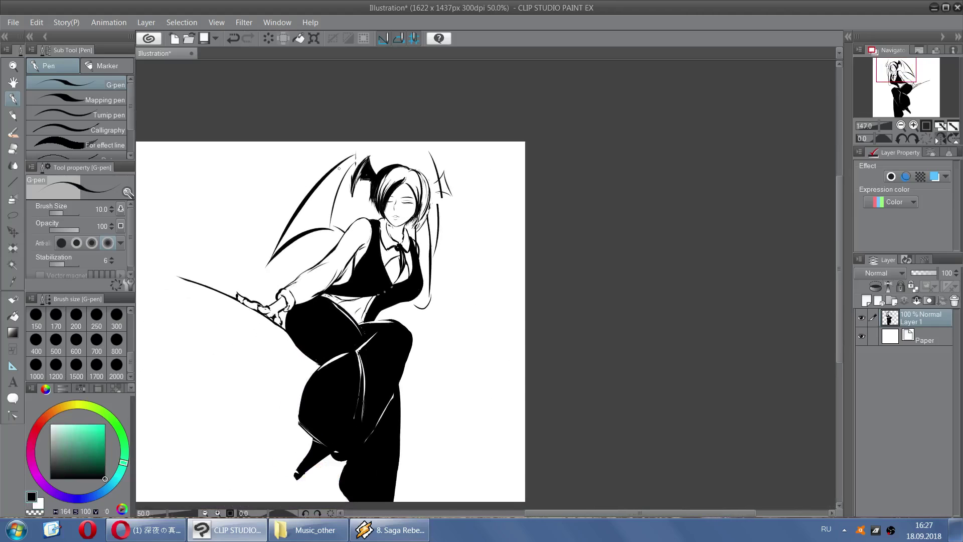
pyautogui.scroll(5, 599, 189)
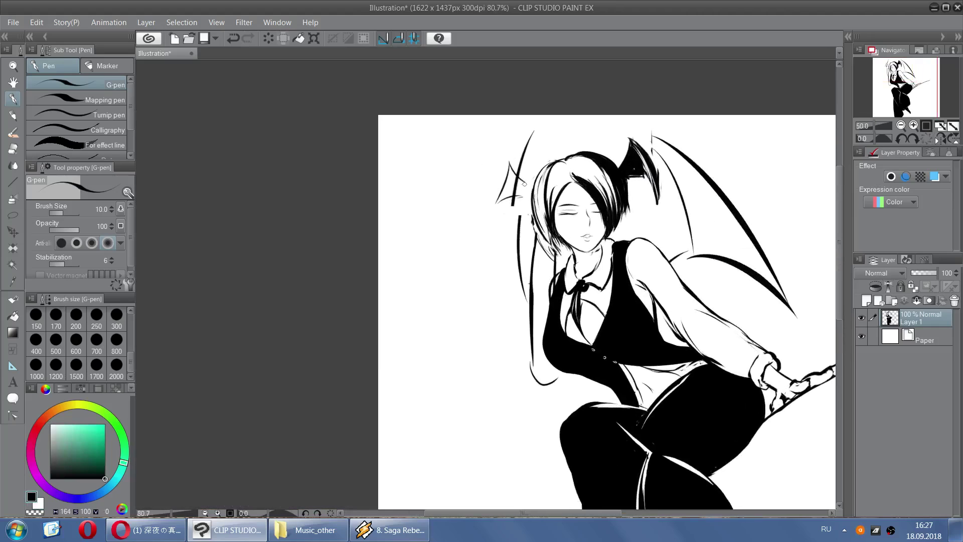
pyautogui.scroll(1, 600, 189)
pyautogui.press('x')
pyautogui.moveTo(444, 339); pyautogui.dragTo(409, 206)
pyautogui.hotkey('ctrl', 'z')
pyautogui.moveTo(444, 337); pyautogui.dragTo(402, 194)
pyautogui.hotkey('ctrl', 'z')
pyautogui.hotkey('ctrl', 'z')
pyautogui.moveTo(446, 313); pyautogui.dragTo(412, 162)
pyautogui.moveTo(416, 210); pyautogui.dragTo(468, 106)
pyautogui.hotkey('ctrl', 'z')
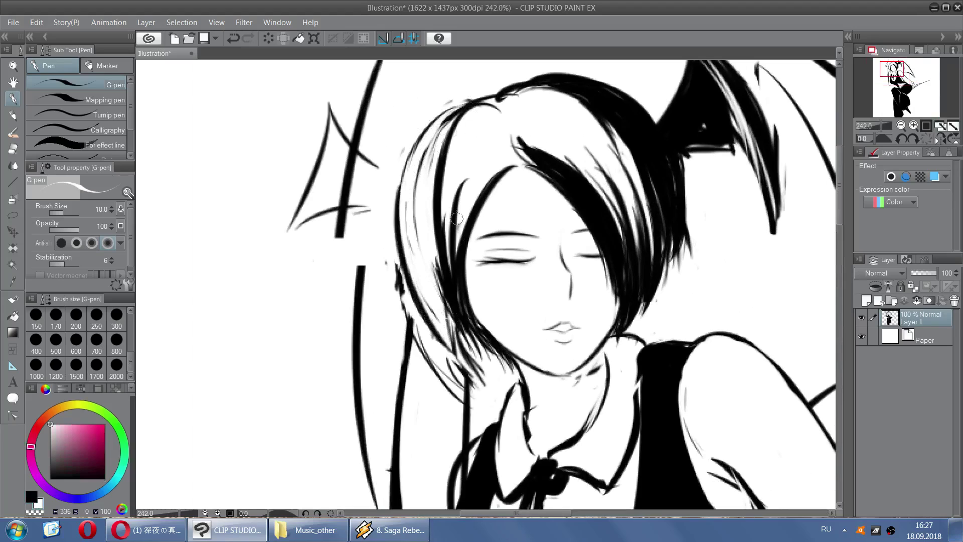
# Break up the thick dark strand between the outer hair and the face with white G-pen strokes
pyautogui.moveTo(453, 273); pyautogui.dragTo(475, 124)
pyautogui.hotkey('ctrl', 'z')
pyautogui.moveTo(448, 173); pyautogui.dragTo(465, 120)
pyautogui.moveTo(457, 260)
pyautogui.mouseDown()
pyautogui.moveTo(474, 124)
pyautogui.moveTo(541, 181)
pyautogui.mouseUp()
# Darken the long fringe strands beside the covered eye with black strokes
pyautogui.press('x')
pyautogui.press('x')
pyautogui.moveTo(518, 134)
pyautogui.mouseDown()
pyautogui.moveTo(531, 160)
pyautogui.moveTo(616, 212)
pyautogui.moveTo(622, 230)
pyautogui.mouseUp()
pyautogui.hotkey('ctrl', 'z')
pyautogui.moveTo(588, 195); pyautogui.dragTo(631, 270)
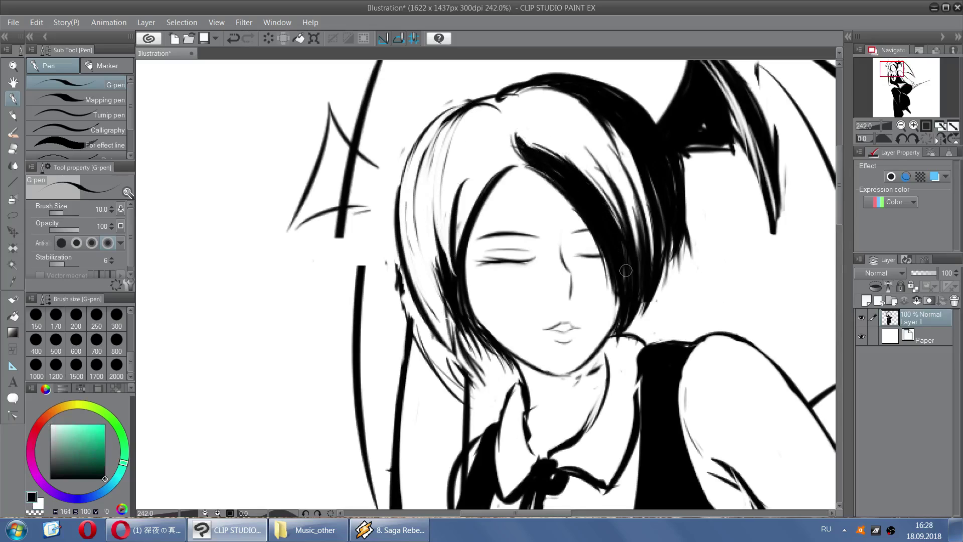
# Cut thin white highlight streaks through the dark fringe over the covered eye
pyautogui.press('x')
pyautogui.moveTo(555, 171)
pyautogui.mouseDown()
pyautogui.moveTo(609, 245)
pyautogui.moveTo(619, 297)
pyautogui.mouseUp()
pyautogui.hotkey('ctrl', 'z')
pyautogui.moveTo(604, 229); pyautogui.dragTo(615, 314)
pyautogui.hotkey('ctrl', 'z')
pyautogui.moveTo(604, 229)
pyautogui.mouseDown()
pyautogui.moveTo(618, 297)
pyautogui.moveTo(617, 285)
pyautogui.mouseUp()
pyautogui.hotkey('ctrl', 'z')
pyautogui.hotkey('ctrl', 'z')
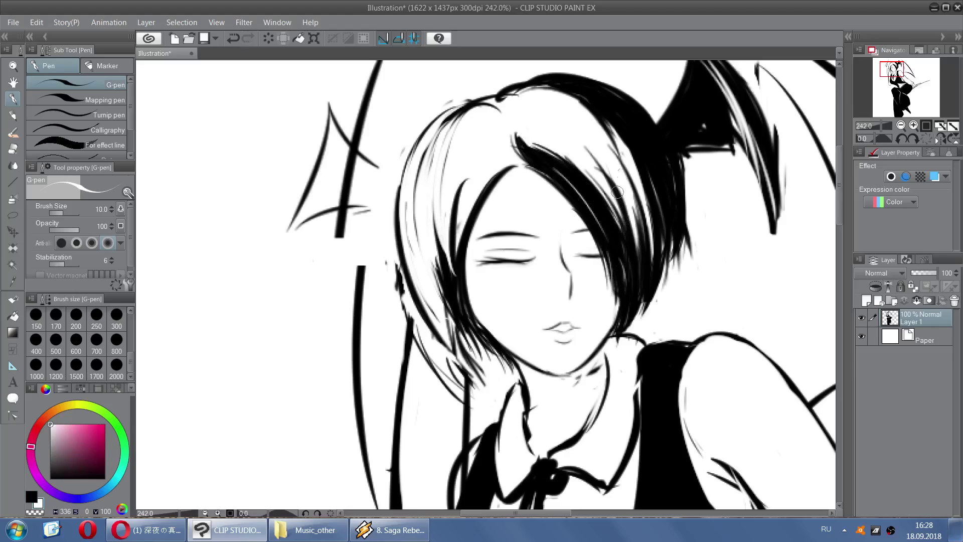
# Touch up the black hair strands at the crown and along the dark side of the head
pyautogui.press('x')
pyautogui.moveTo(594, 112); pyautogui.dragTo(638, 176)
pyautogui.hotkey('ctrl', 'z')
pyautogui.moveTo(543, 82); pyautogui.dragTo(523, 86)
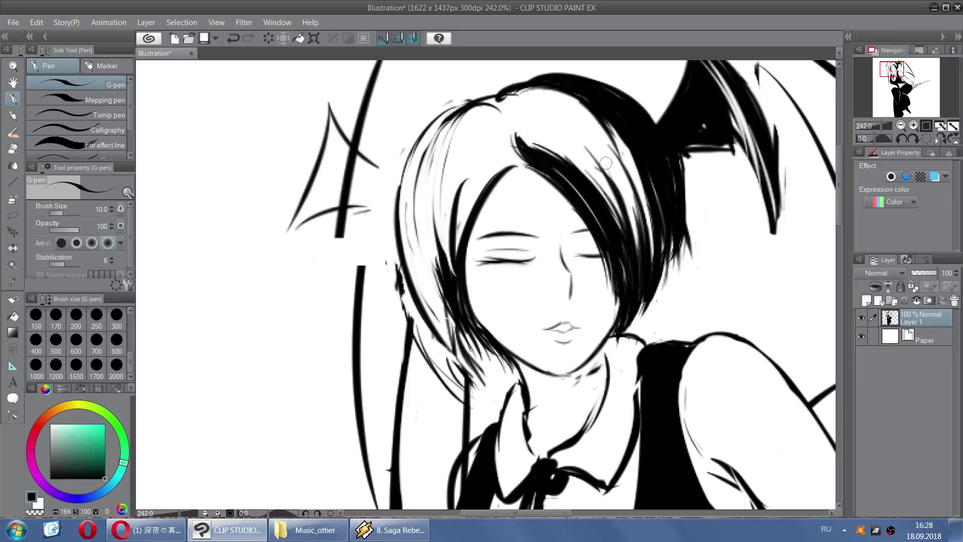
pyautogui.scroll(-7, 425, 170)
pyautogui.scroll(-8, 412, 151)
pyautogui.scroll(13, 403, 137)
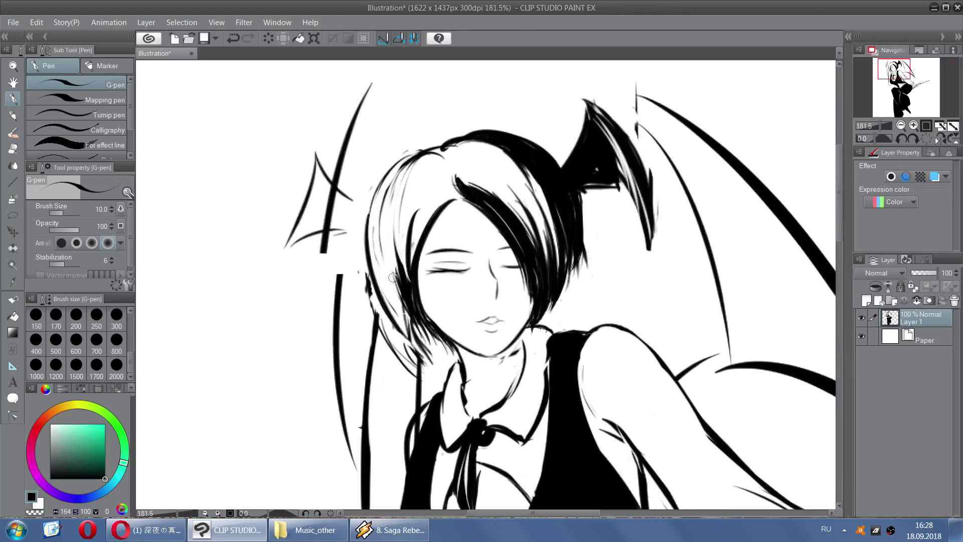
pyautogui.press('x')
pyautogui.moveTo(379, 231)
pyautogui.mouseDown()
pyautogui.moveTo(394, 307)
pyautogui.moveTo(381, 246)
pyautogui.mouseUp()
pyautogui.hotkey('ctrl', 'z')
pyautogui.press('x')
pyautogui.scroll(-3, 400, 248)
pyautogui.scroll(1, 430, 310)
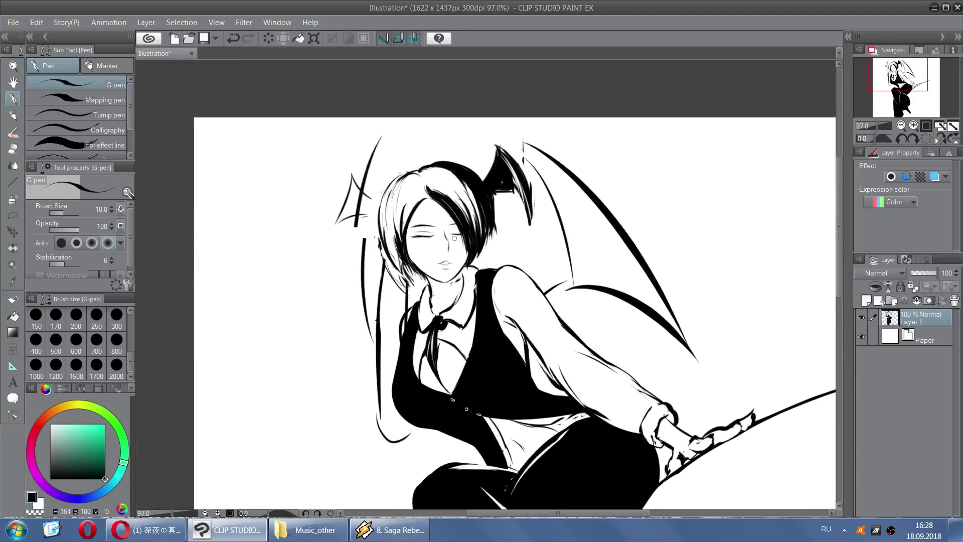
pyautogui.scroll(1, 430, 310)
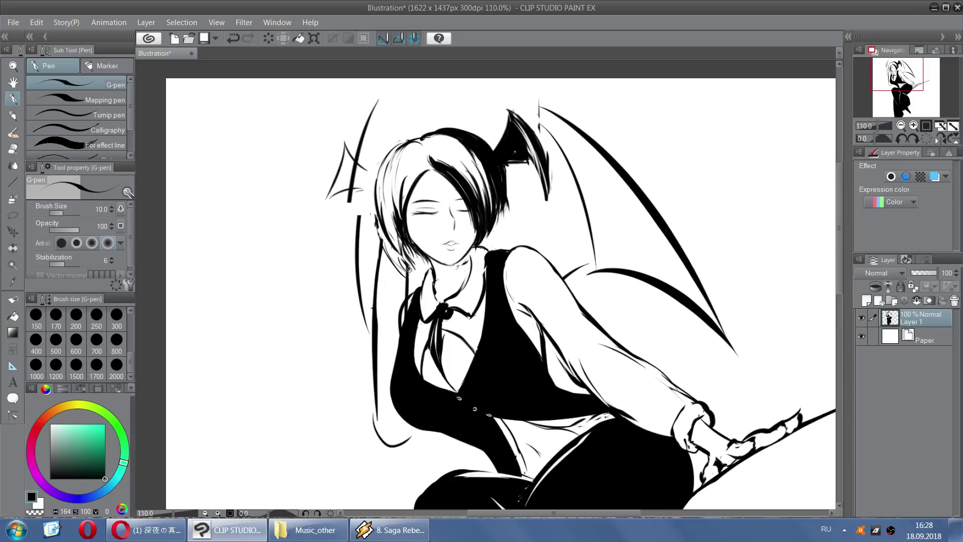
pyautogui.press('x')
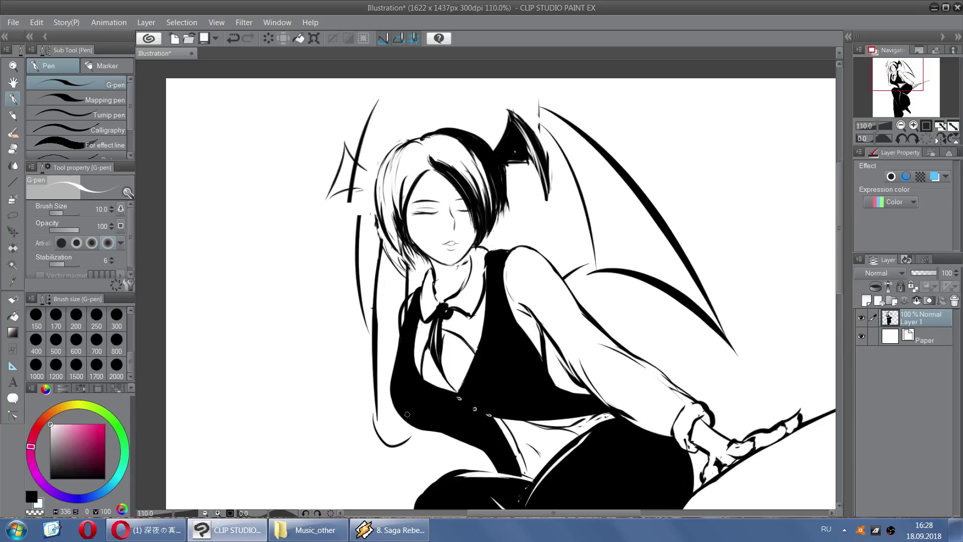
pyautogui.press('x')
pyautogui.press('x')
pyautogui.hotkey('ctrl', 'z')
pyautogui.moveTo(397, 336)
pyautogui.mouseDown()
pyautogui.moveTo(402, 313)
pyautogui.moveTo(381, 435)
pyautogui.mouseUp()
pyautogui.press('x')
pyautogui.hotkey('ctrl', 'z')
pyautogui.hotkey('ctrl', 'z')
pyautogui.moveTo(405, 307); pyautogui.dragTo(375, 448)
pyautogui.hotkey('ctrl', 'z')
pyautogui.hotkey('ctrl', 'z')
pyautogui.hotkey('ctrl', 'z')
# Redraw the elbow of the raised arm as a wider, rounded black curve beside the vest
pyautogui.moveTo(374, 404)
pyautogui.mouseDown()
pyautogui.moveTo(378, 448)
pyautogui.moveTo(391, 441)
pyautogui.moveTo(380, 432)
pyautogui.moveTo(404, 440)
pyautogui.moveTo(424, 427)
pyautogui.moveTo(411, 434)
pyautogui.mouseUp()
pyautogui.hotkey('ctrl', 'z')
pyautogui.hotkey('ctrl', 'z')
pyautogui.hotkey('ctrl', 'z')
pyautogui.hotkey('ctrl', 'z')
pyautogui.hotkey('ctrl', 'z')
pyautogui.hotkey('ctrl', 'z')
pyautogui.hotkey('ctrl', 'z')
pyautogui.hotkey('ctrl', 'z')
pyautogui.press('x')
pyautogui.hotkey('ctrl', 'z')
pyautogui.press('x')
# Paint out the old straight outer line of the raised arm in white
pyautogui.moveTo(379, 367); pyautogui.dragTo(377, 417)
pyautogui.moveTo(374, 377); pyautogui.dragTo(375, 420)
pyautogui.hotkey('ctrl', 'z')
pyautogui.hotkey('ctrl', 'z')
pyautogui.press('x')
pyautogui.moveTo(378, 343)
pyautogui.mouseDown()
pyautogui.moveTo(379, 410)
pyautogui.moveTo(375, 402)
pyautogui.mouseUp()
pyautogui.moveTo(373, 301)
pyautogui.mouseDown()
pyautogui.moveTo(377, 374)
pyautogui.moveTo(377, 311)
pyautogui.mouseUp()
# Draw a new black outer contour for the raised arm, running from the elbow upward
pyautogui.press('x')
pyautogui.moveTo(375, 410); pyautogui.dragTo(376, 281)
pyautogui.hotkey('ctrl', 'z')
pyautogui.hotkey('ctrl', 'z')
pyautogui.moveTo(376, 415); pyautogui.dragTo(372, 302)
pyautogui.press('x')
pyautogui.press('x')
pyautogui.moveTo(376, 438)
pyautogui.mouseDown()
pyautogui.moveTo(373, 430)
pyautogui.moveTo(386, 442)
pyautogui.moveTo(370, 344)
pyautogui.mouseUp()
pyautogui.hotkey('ctrl', 'z')
pyautogui.hotkey('ctrl', 'z')
# Thin the raised arm's new contour with white and retouch it in black above the elbow
pyautogui.press('x')
pyautogui.press('x')
pyautogui.hotkey('ctrl', 'z')
pyautogui.press('x')
pyautogui.moveTo(378, 419); pyautogui.dragTo(373, 352)
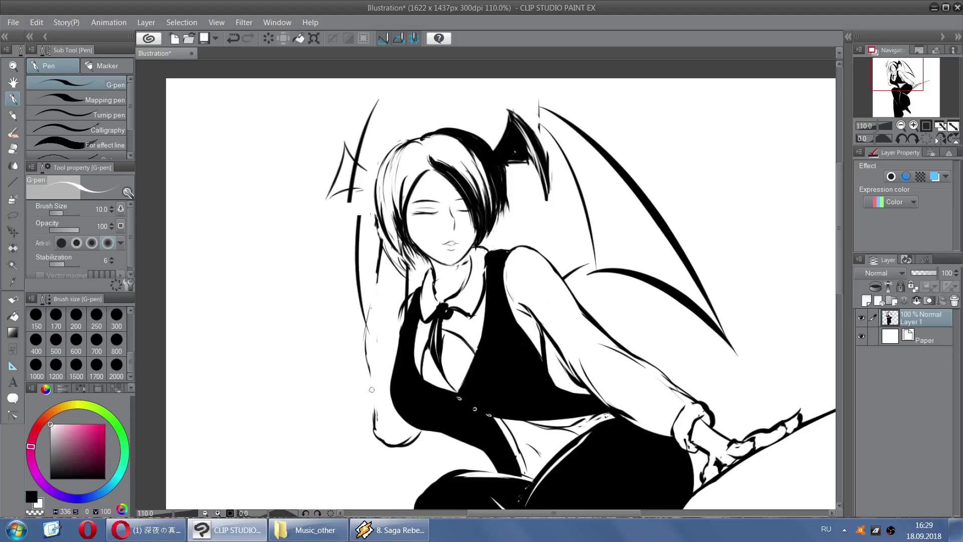
pyautogui.press('x')
pyautogui.hotkey('ctrl', 'z')
pyautogui.moveTo(377, 421)
pyautogui.mouseDown()
pyautogui.moveTo(371, 300)
pyautogui.moveTo(367, 376)
pyautogui.moveTo(370, 312)
pyautogui.mouseUp()
pyautogui.hotkey('ctrl', 'z')
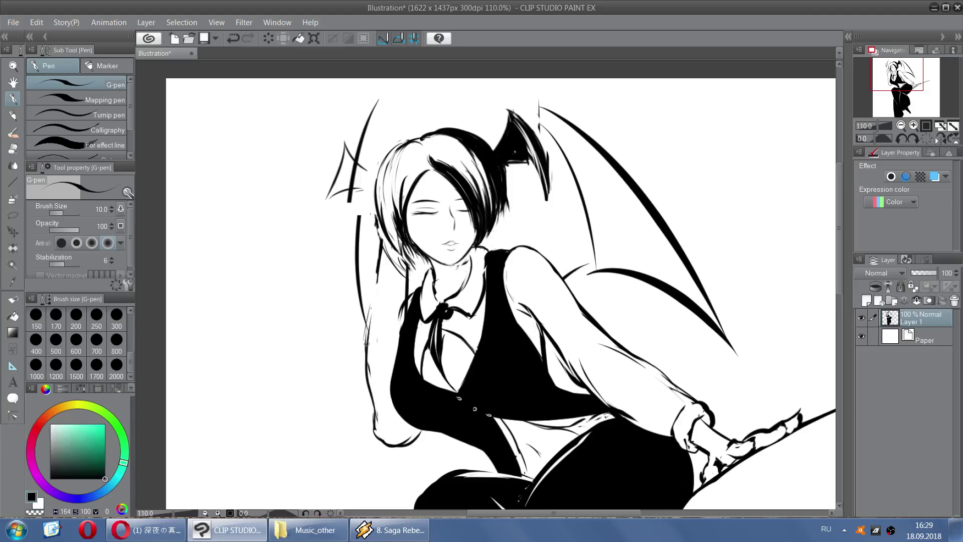
# Paint out the lower wing line beside the raised arm and trim the leftover forearm line in white
pyautogui.press('x')
pyautogui.moveTo(374, 373); pyautogui.dragTo(369, 303)
pyautogui.moveTo(357, 262); pyautogui.dragTo(358, 309)
pyautogui.moveTo(356, 262); pyautogui.dragTo(359, 228)
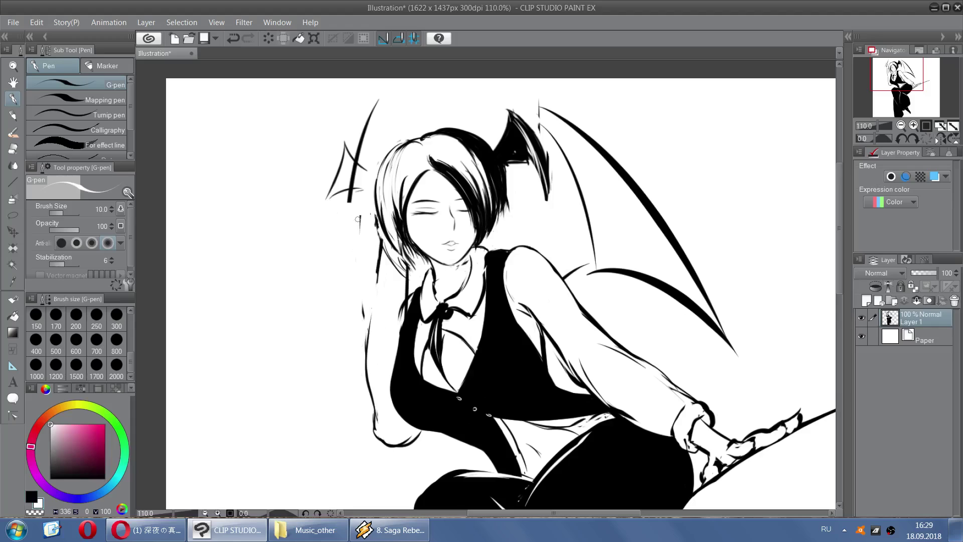
pyautogui.moveTo(377, 287)
pyautogui.mouseDown()
pyautogui.moveTo(380, 255)
pyautogui.moveTo(378, 281)
pyautogui.mouseUp()
# Draw a rounded black sleeve edge across the top of the raised arm
pyautogui.press('x')
pyautogui.hotkey('ctrl', 'z')
pyautogui.moveTo(370, 328)
pyautogui.mouseDown()
pyautogui.moveTo(378, 295)
pyautogui.moveTo(378, 322)
pyautogui.moveTo(405, 310)
pyautogui.mouseUp()
pyautogui.hotkey('ctrl', 'z')
pyautogui.hotkey('ctrl', 'z')
pyautogui.hotkey('ctrl', 'z')
pyautogui.hotkey('ctrl', 'z')
pyautogui.hotkey('ctrl', 'z')
pyautogui.hotkey('ctrl', 'z')
pyautogui.moveTo(371, 307); pyautogui.dragTo(400, 307)
pyautogui.hotkey('ctrl', 'z')
# Mirror the canvas view, refine the sleeve edge, and start the outer forearm line above it
pyautogui.scroll(-5, 396, 213)
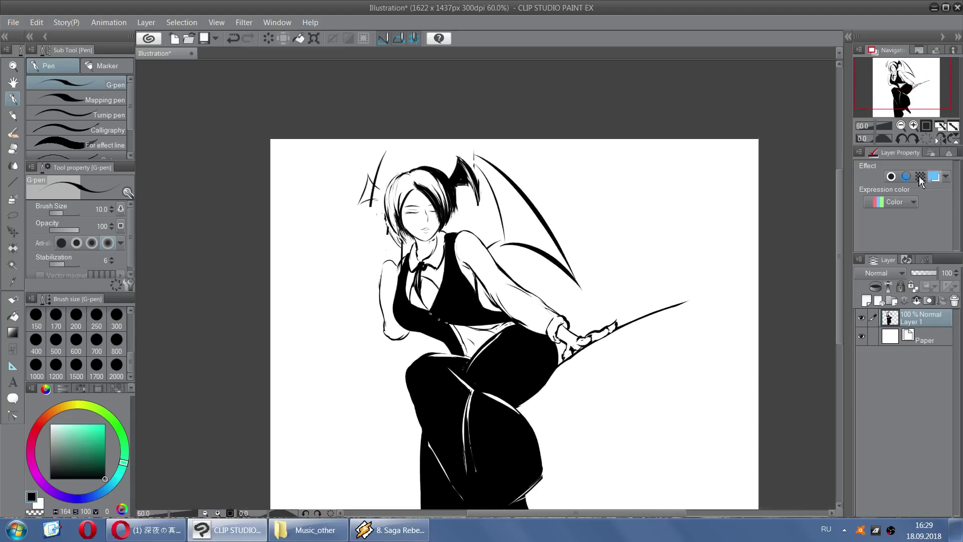
pyautogui.click(942, 140)
pyautogui.scroll(6, 574, 239)
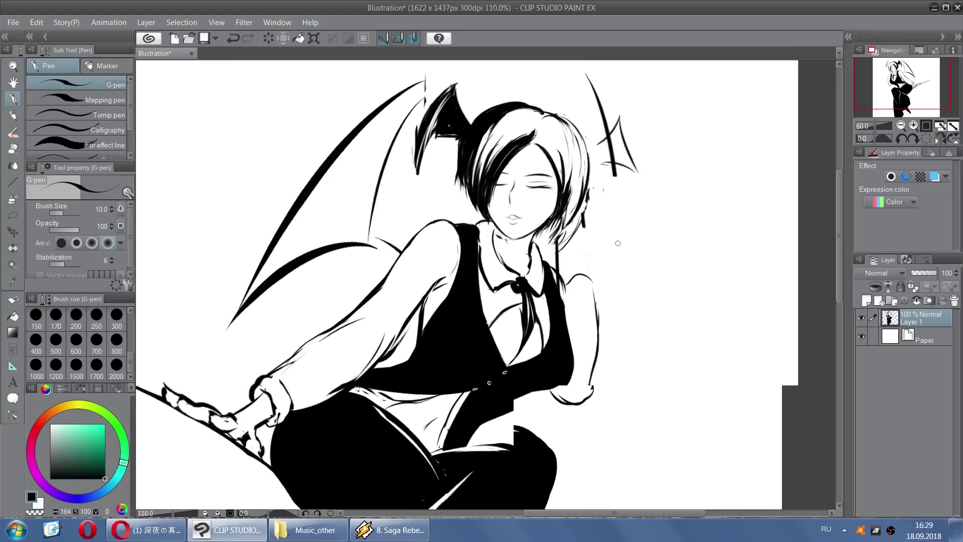
pyautogui.hotkey('ctrl', 'z')
pyautogui.moveTo(569, 246)
pyautogui.mouseDown()
pyautogui.moveTo(584, 285)
pyautogui.moveTo(577, 255)
pyautogui.moveTo(579, 279)
pyautogui.moveTo(581, 268)
pyautogui.moveTo(557, 261)
pyautogui.mouseUp()
pyautogui.hotkey('ctrl', 'z')
pyautogui.moveTo(553, 297)
pyautogui.mouseDown()
pyautogui.moveTo(555, 255)
pyautogui.moveTo(581, 283)
pyautogui.mouseUp()
pyautogui.hotkey('ctrl', 'z')
pyautogui.hotkey('ctrl', 'z')
pyautogui.hotkey('ctrl', 'z')
pyautogui.moveTo(575, 249); pyautogui.dragTo(582, 284)
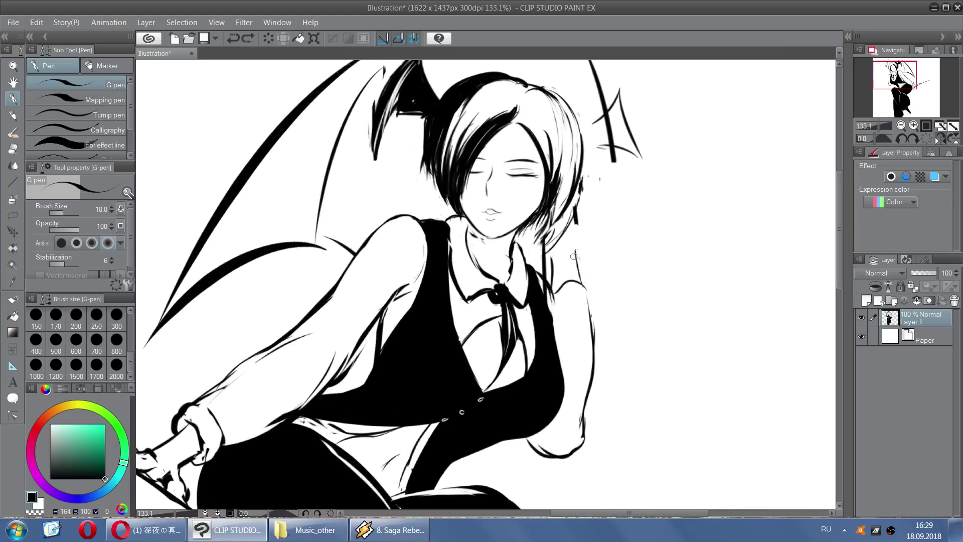
# Extend the outer forearm line from the sleeve edge up to the hair
pyautogui.moveTo(574, 257); pyautogui.dragTo(582, 192)
pyautogui.hotkey('ctrl', 'z')
pyautogui.hotkey('ctrl', 'z')
pyautogui.moveTo(575, 255)
pyautogui.mouseDown()
pyautogui.moveTo(582, 261)
pyautogui.moveTo(577, 211)
pyautogui.mouseUp()
pyautogui.hotkey('ctrl', 'z')
# Redraw the inner line of the hand and wrist and clean up the thick vertical line beside the collar
pyautogui.moveTo(553, 264)
pyautogui.mouseDown()
pyautogui.moveTo(542, 246)
pyautogui.moveTo(540, 275)
pyautogui.mouseUp()
pyautogui.press('x')
pyautogui.press('x')
pyautogui.moveTo(446, 229); pyautogui.dragTo(444, 267)
pyautogui.hotkey('ctrl', 'z')
pyautogui.moveTo(452, 223)
pyautogui.mouseDown()
pyautogui.moveTo(452, 260)
pyautogui.moveTo(451, 226)
pyautogui.mouseUp()
pyautogui.press('x')
pyautogui.hotkey('ctrl', 'z')
pyautogui.hotkey('ctrl', 'z')
pyautogui.moveTo(453, 263); pyautogui.dragTo(450, 225)
pyautogui.press('x')
pyautogui.hotkey('ctrl', 'z')
pyautogui.press('x')
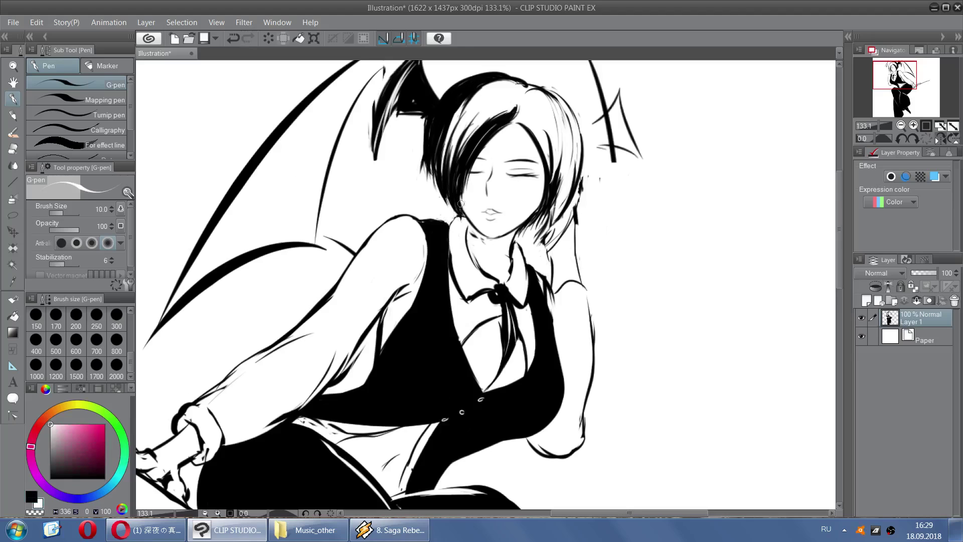
# Mirror the canvas view and ink an uneven black edging along the outer edge of the larger collar flap up to the vest shoulder
pyautogui.scroll(-3, 460, 203)
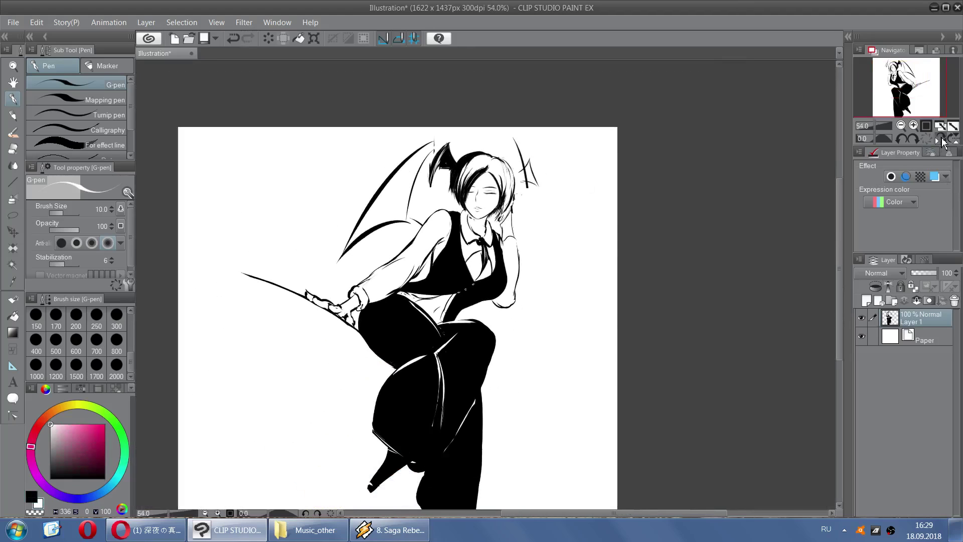
pyautogui.click(941, 140)
pyautogui.scroll(5, 485, 260)
pyautogui.press('x')
pyautogui.press('x')
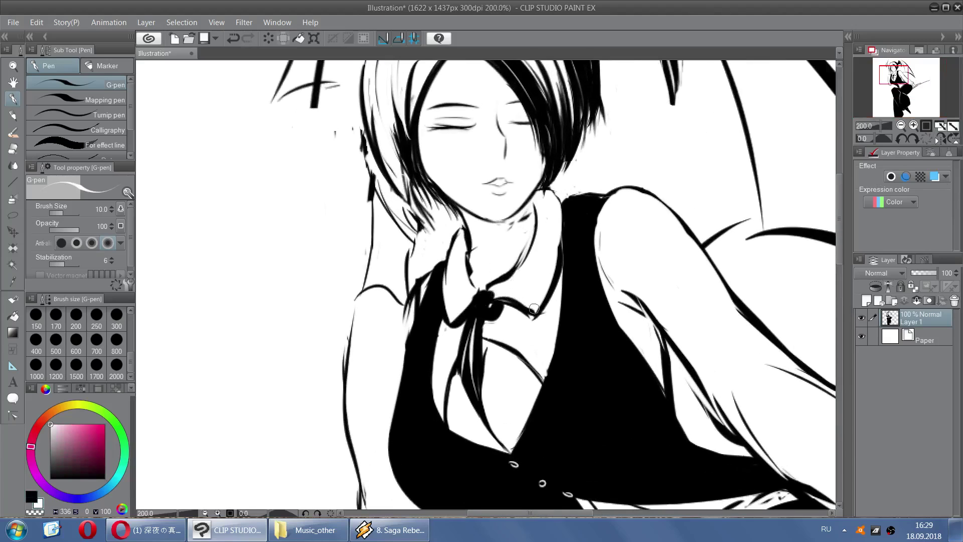
pyautogui.press('x')
pyautogui.hotkey('ctrl', 'z')
pyautogui.moveTo(533, 318); pyautogui.dragTo(562, 281)
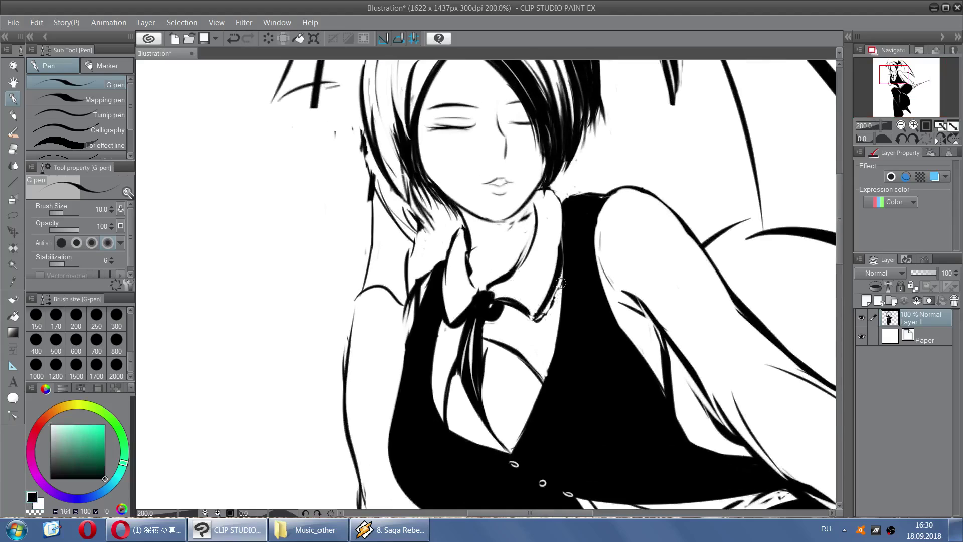
pyautogui.press('x')
pyautogui.moveTo(532, 320)
pyautogui.mouseDown()
pyautogui.moveTo(556, 290)
pyautogui.moveTo(567, 209)
pyautogui.mouseUp()
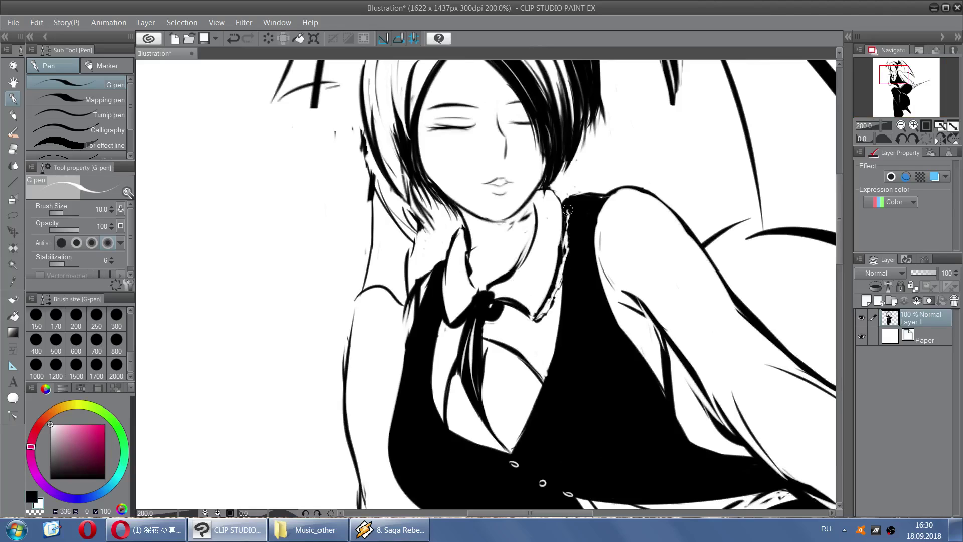
# Ink matching edging along the outer edge of the smaller collar flap beside the raised hand
pyautogui.press('x')
pyautogui.press('x')
pyautogui.moveTo(444, 320); pyautogui.dragTo(443, 264)
pyautogui.press('x')
pyautogui.scroll(-5, 457, 231)
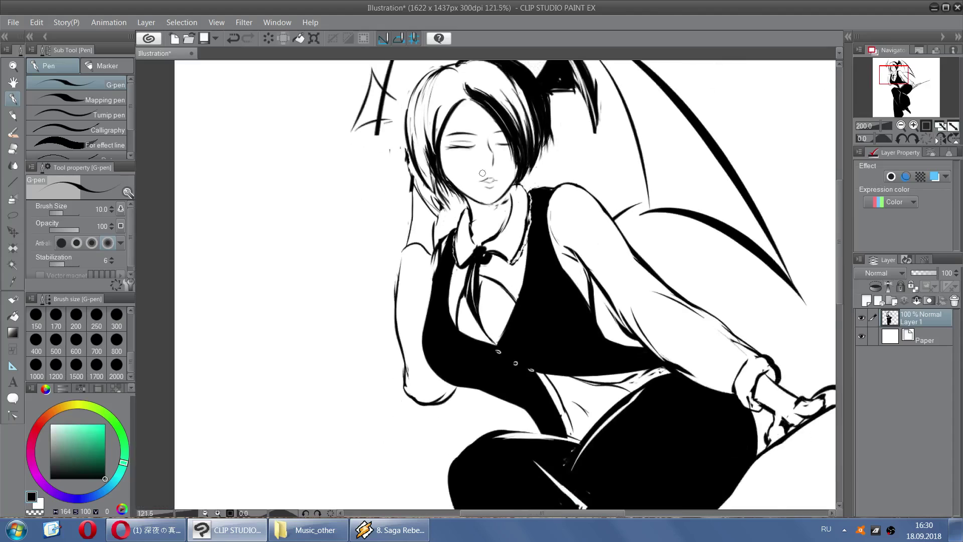
# Refine the collar's inner edge and the neck area between the chin and the bow
pyautogui.scroll(5, 490, 178)
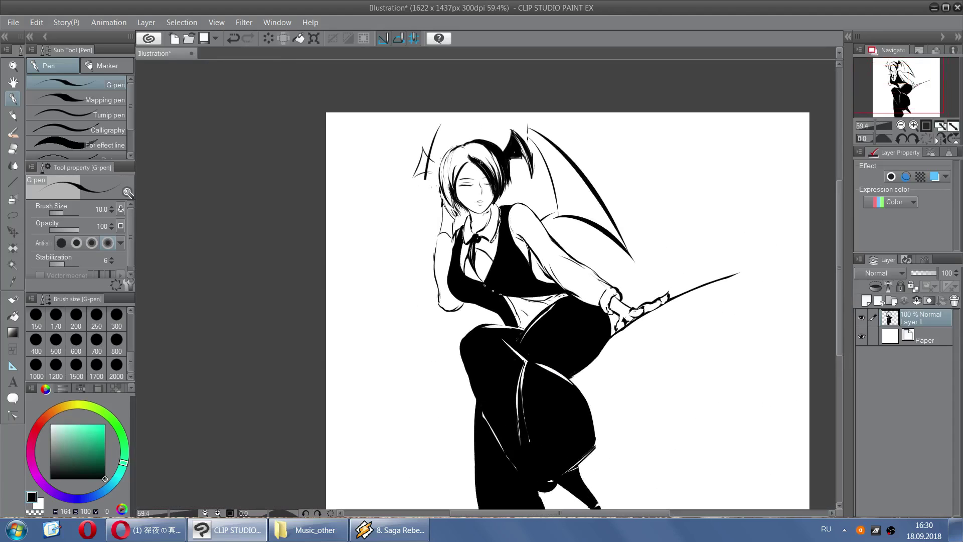
pyautogui.press('x')
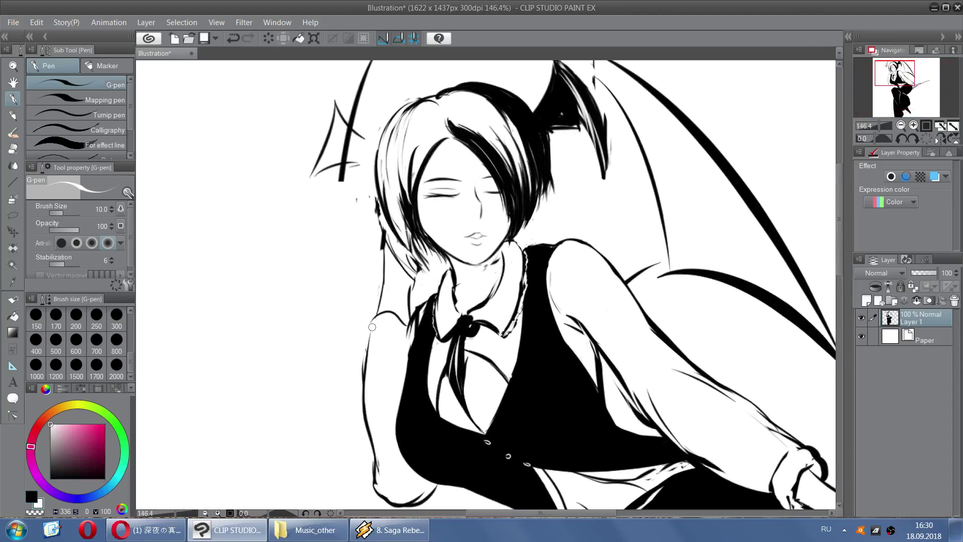
pyautogui.press('x')
pyautogui.press('x')
pyautogui.press('x')
pyautogui.moveTo(490, 290)
pyautogui.mouseDown()
pyautogui.moveTo(472, 309)
pyautogui.moveTo(495, 275)
pyautogui.mouseUp()
pyautogui.hotkey('ctrl', 'z')
pyautogui.press('x')
pyautogui.hotkey('ctrl', 'z')
pyautogui.hotkey('ctrl', 'z')
pyautogui.hotkey('ctrl', 'z')
pyautogui.moveTo(469, 309)
pyautogui.mouseDown()
pyautogui.moveTo(496, 274)
pyautogui.moveTo(479, 286)
pyautogui.moveTo(457, 267)
pyautogui.moveTo(465, 294)
pyautogui.mouseUp()
pyautogui.hotkey('ctrl', 'z')
pyautogui.press('x')
pyautogui.hotkey('ctrl', 'z')
pyautogui.moveTo(469, 265); pyautogui.dragTo(465, 294)
pyautogui.hotkey('ctrl', 'z')
pyautogui.moveTo(470, 266); pyautogui.dragTo(467, 295)
pyautogui.hotkey('ctrl', 'z')
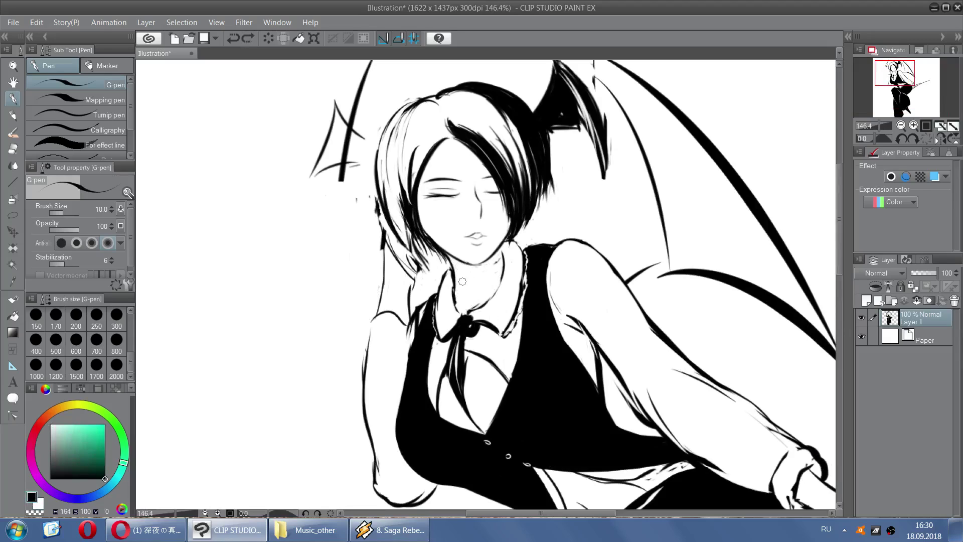
# Touch up the collar's inner edge and the neck directly under the jaw
pyautogui.moveTo(434, 248)
pyautogui.mouseDown()
pyautogui.moveTo(457, 291)
pyautogui.moveTo(454, 274)
pyautogui.mouseUp()
pyautogui.hotkey('ctrl', 'z')
pyautogui.press('x')
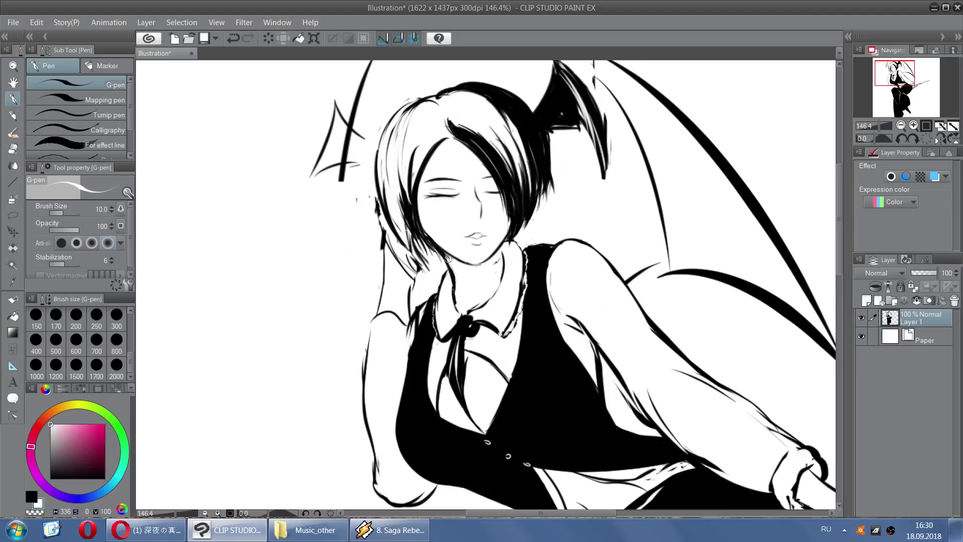
pyautogui.press('x')
pyautogui.moveTo(501, 256)
pyautogui.mouseDown()
pyautogui.moveTo(492, 274)
pyautogui.moveTo(503, 256)
pyautogui.moveTo(506, 276)
pyautogui.moveTo(502, 268)
pyautogui.mouseUp()
pyautogui.hotkey('ctrl', 'z')
pyautogui.hotkey('ctrl', 'z')
pyautogui.press('x')
pyautogui.hotkey('ctrl', 'z')
pyautogui.hotkey('ctrl', 'z')
pyautogui.press('x')
pyautogui.hotkey('ctrl', 'z')
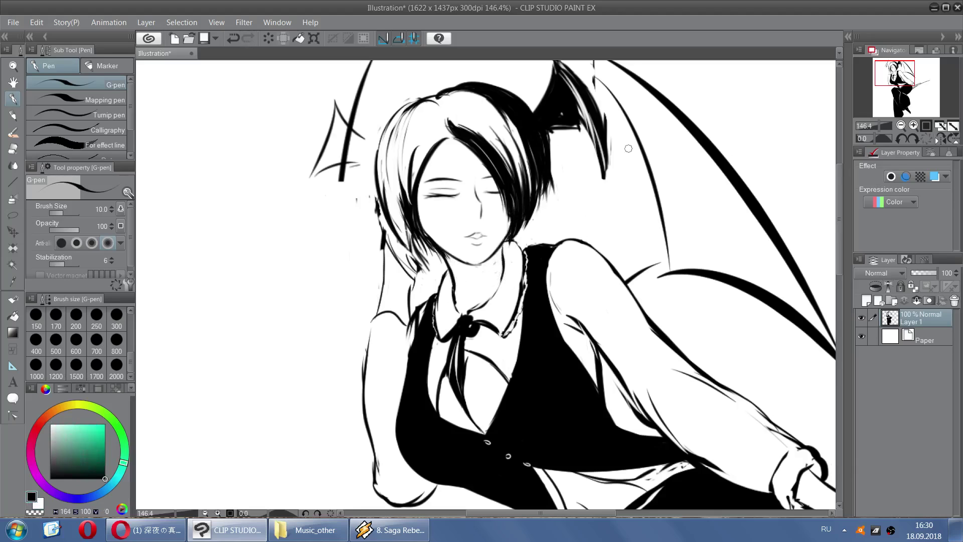
# Mirror the canvas view and redraw the neck contour inside the larger collar flap, running down from the jaw
pyautogui.scroll(-4, 628, 148)
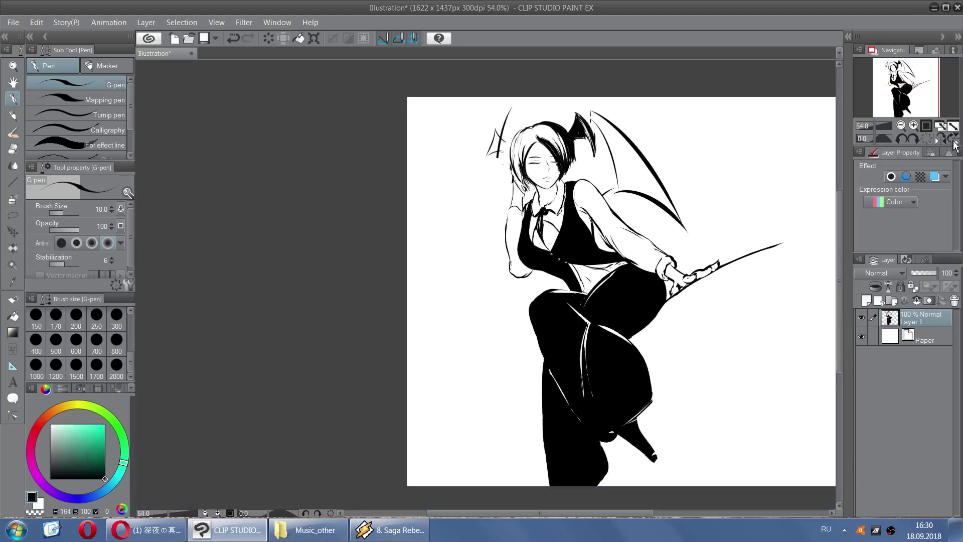
pyautogui.click(940, 139)
pyautogui.scroll(2, 389, 184)
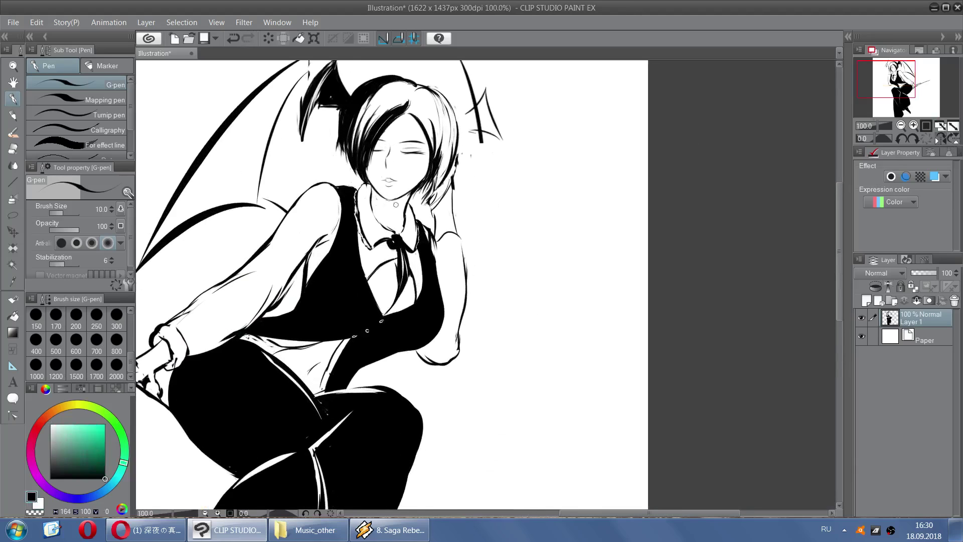
pyautogui.scroll(3, 388, 184)
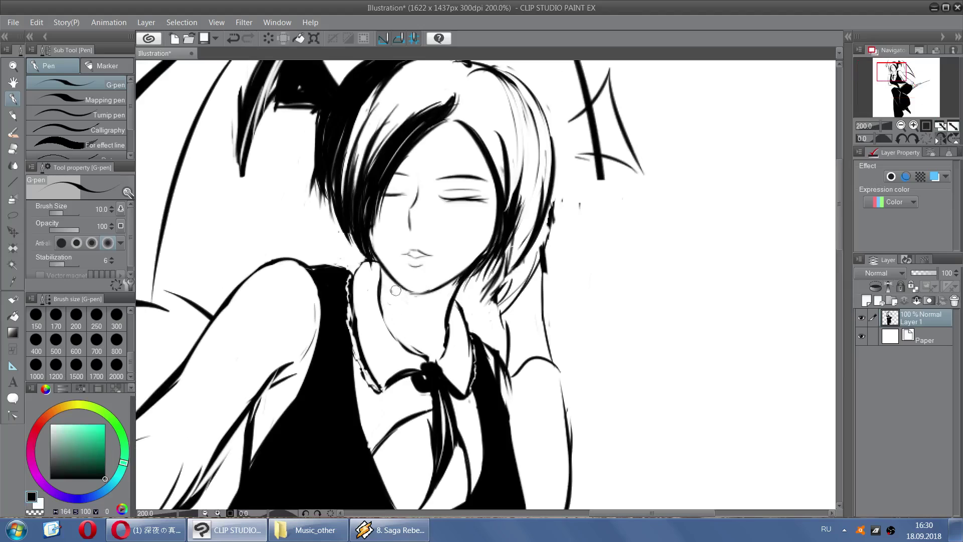
pyautogui.moveTo(382, 271); pyautogui.dragTo(407, 350)
pyautogui.hotkey('ctrl', 'z')
pyautogui.moveTo(385, 271); pyautogui.dragTo(397, 321)
pyautogui.moveTo(461, 285); pyautogui.dragTo(446, 338)
pyautogui.hotkey('ctrl', 'z')
# Work short, thin throat lines into the neck above the bow
pyautogui.moveTo(423, 294)
pyautogui.mouseDown()
pyautogui.moveTo(418, 324)
pyautogui.moveTo(422, 275)
pyautogui.mouseUp()
pyautogui.hotkey('ctrl', 'z')
pyautogui.hotkey('ctrl', 'z')
pyautogui.moveTo(416, 328)
pyautogui.mouseDown()
pyautogui.moveTo(414, 296)
pyautogui.moveTo(427, 347)
pyautogui.mouseUp()
pyautogui.hotkey('ctrl', 'z')
pyautogui.hotkey('ctrl', 'z')
pyautogui.hotkey('ctrl', 'z')
pyautogui.hotkey('ctrl', 'z')
# Mirror the canvas view and refine the thin diagonal neck lines leading down to the bow
pyautogui.scroll(-6, 427, 342)
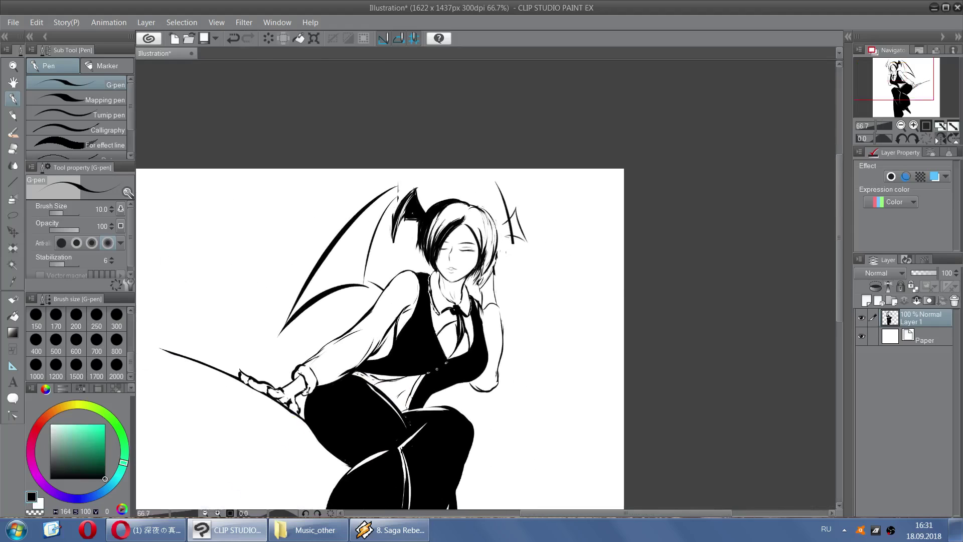
pyautogui.click(941, 140)
pyautogui.scroll(5, 502, 264)
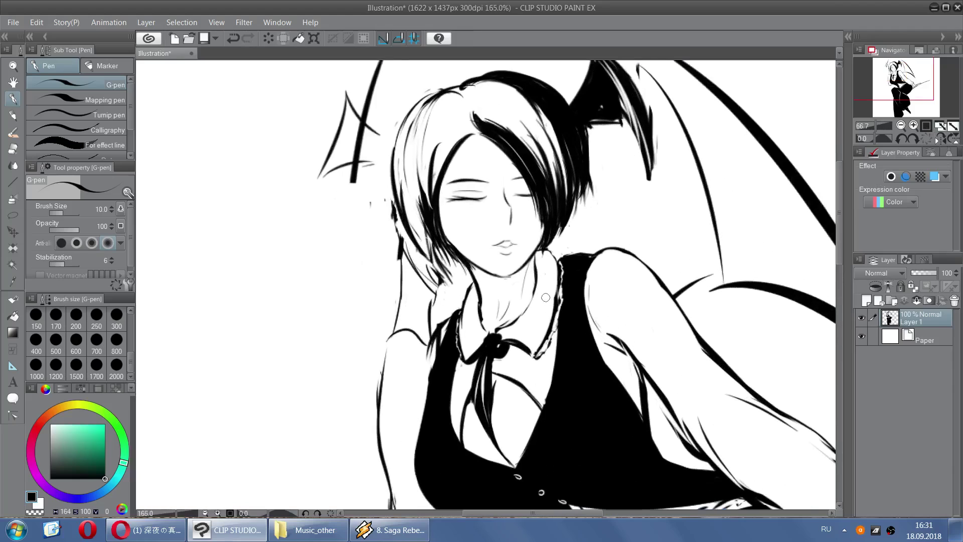
pyautogui.moveTo(496, 321)
pyautogui.mouseDown()
pyautogui.moveTo(528, 297)
pyautogui.moveTo(494, 325)
pyautogui.moveTo(501, 331)
pyautogui.moveTo(486, 325)
pyautogui.mouseUp()
pyautogui.press('x')
pyautogui.press('x')
pyautogui.hotkey('ctrl', 'z')
pyautogui.hotkey('ctrl', 'z')
pyautogui.hotkey('ctrl', 'z')
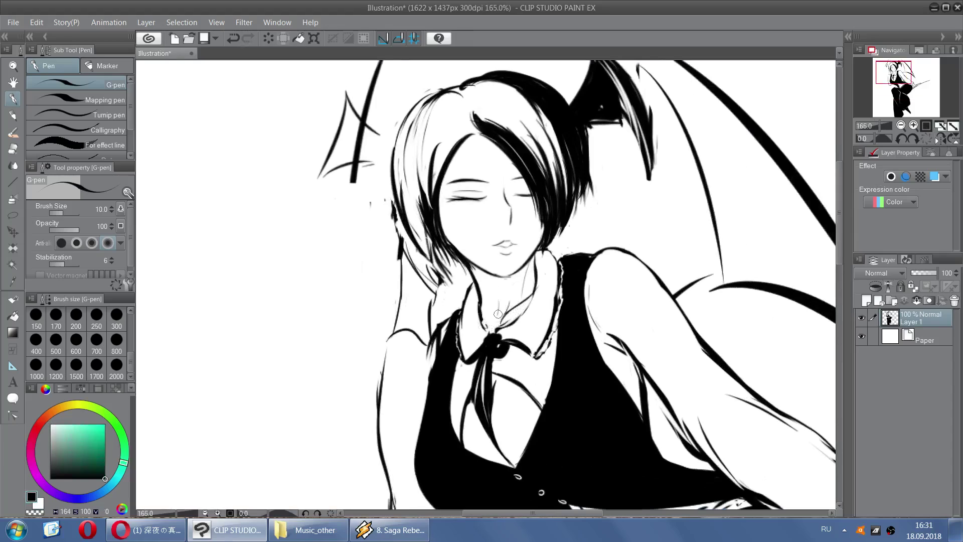
# Redraw the top of the lowered arm's shoulder with a thinner contour starting at the vest
pyautogui.press('x')
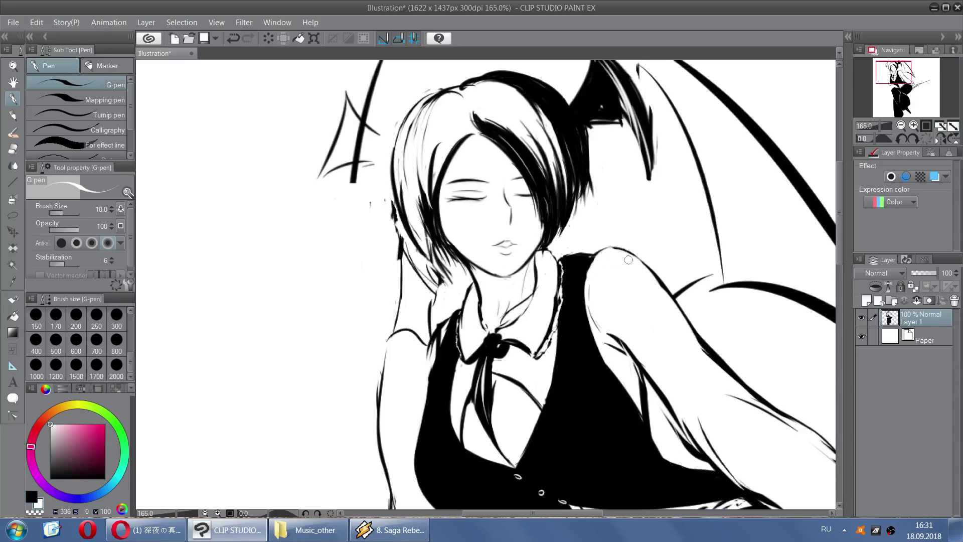
pyautogui.press('x')
pyautogui.moveTo(592, 258); pyautogui.dragTo(664, 267)
pyautogui.hotkey('ctrl', 'z')
pyautogui.moveTo(597, 246)
pyautogui.mouseDown()
pyautogui.moveTo(644, 258)
pyautogui.moveTo(667, 289)
pyautogui.moveTo(664, 301)
pyautogui.mouseUp()
pyautogui.press('x')
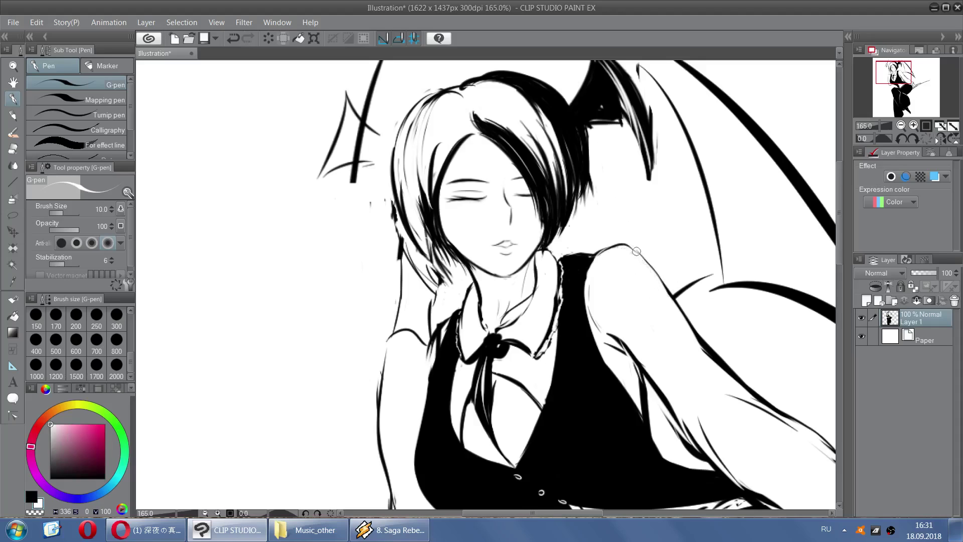
# Mirror the canvas view and smooth the outer shoulder contour of the lowered arm toward the upper sleeve
pyautogui.scroll(-4, 636, 251)
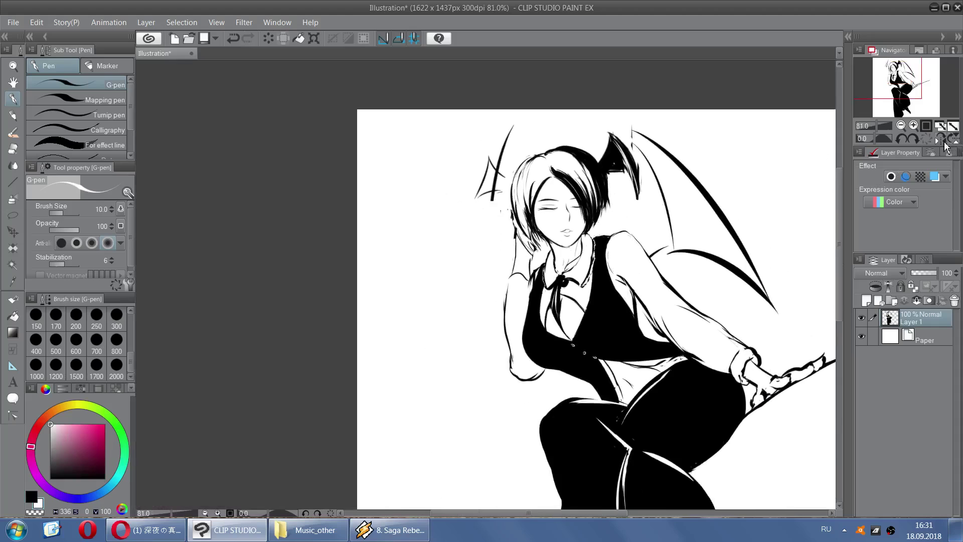
pyautogui.click(940, 141)
pyautogui.scroll(10, 289, 228)
pyautogui.press('x')
pyautogui.hotkey('ctrl', 'z')
pyautogui.moveTo(357, 307)
pyautogui.mouseDown()
pyautogui.moveTo(380, 267)
pyautogui.moveTo(424, 242)
pyautogui.moveTo(402, 257)
pyautogui.moveTo(426, 242)
pyautogui.mouseUp()
pyautogui.hotkey('ctrl', 'z')
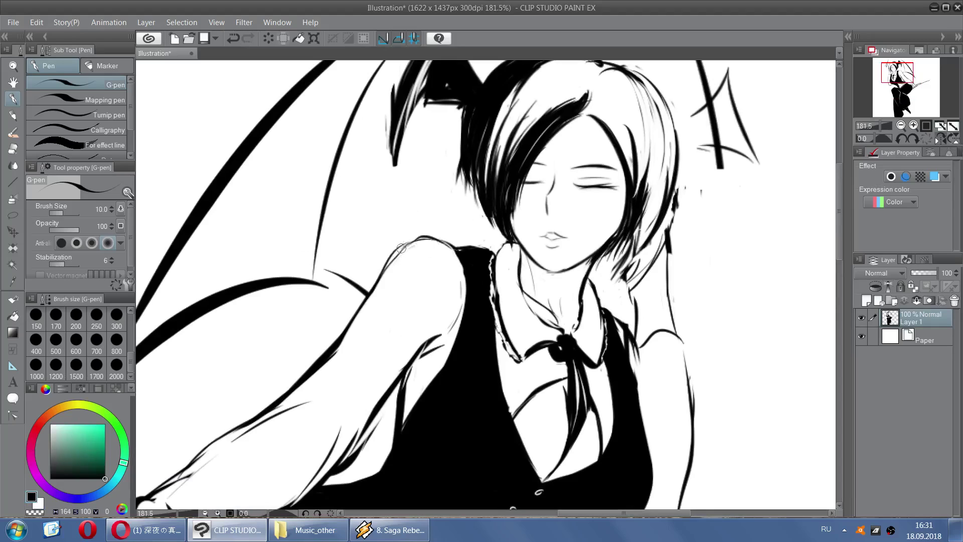
pyautogui.press('x')
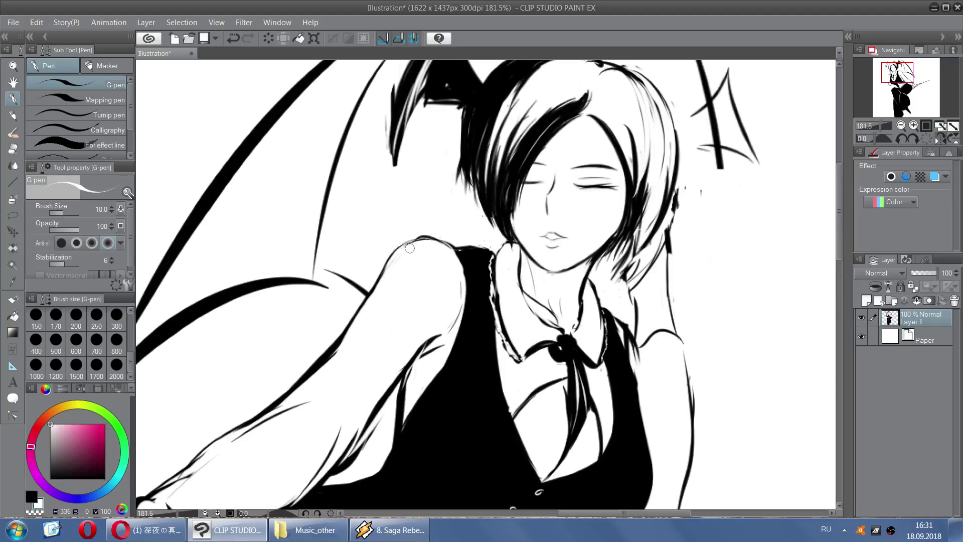
# Mirror the canvas view and clean up the heavy outer line of the raised hand beside the hair
pyautogui.scroll(-6, 466, 170)
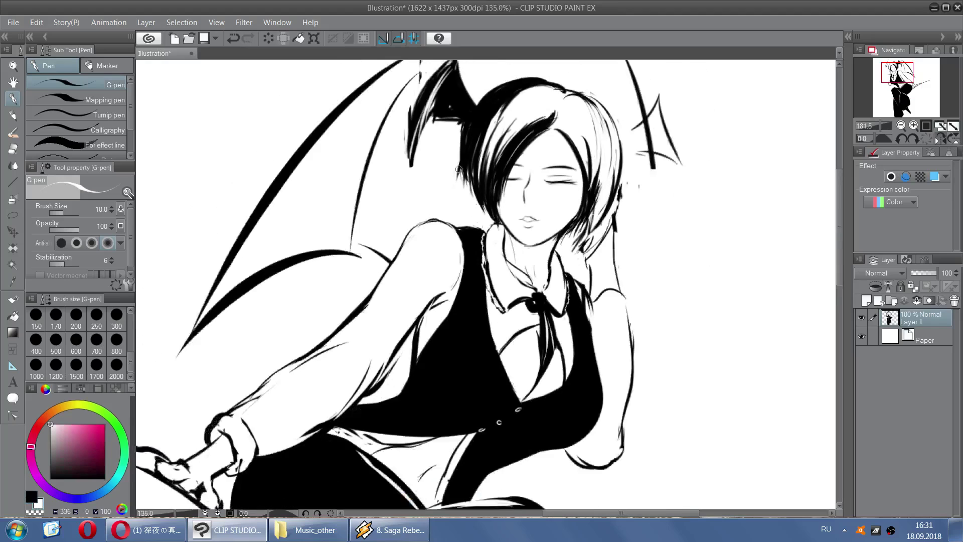
pyautogui.click(938, 142)
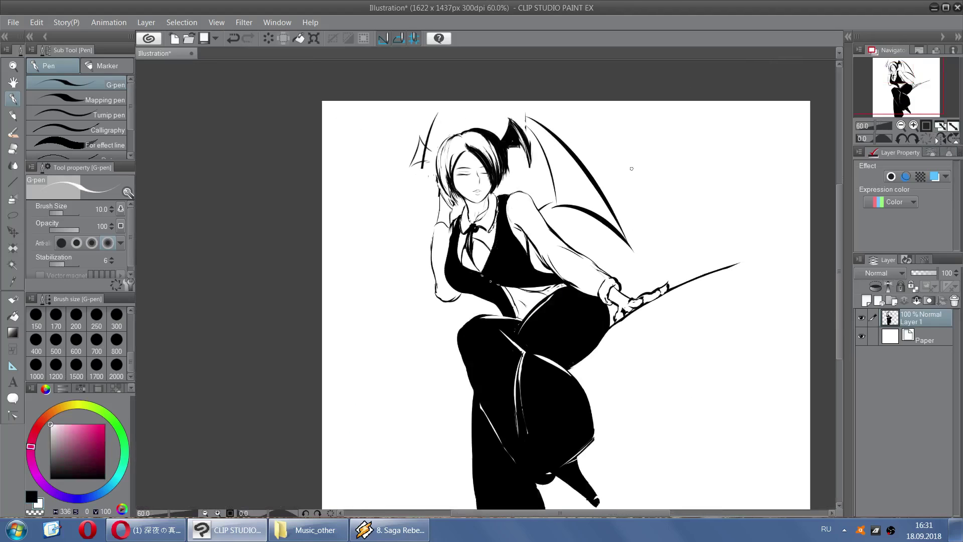
pyautogui.scroll(5, 503, 146)
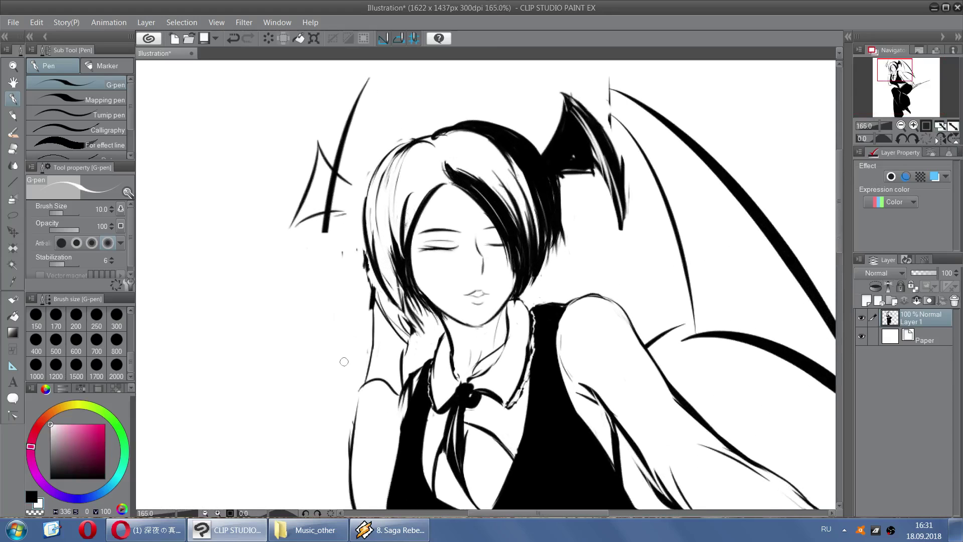
pyautogui.press('c')
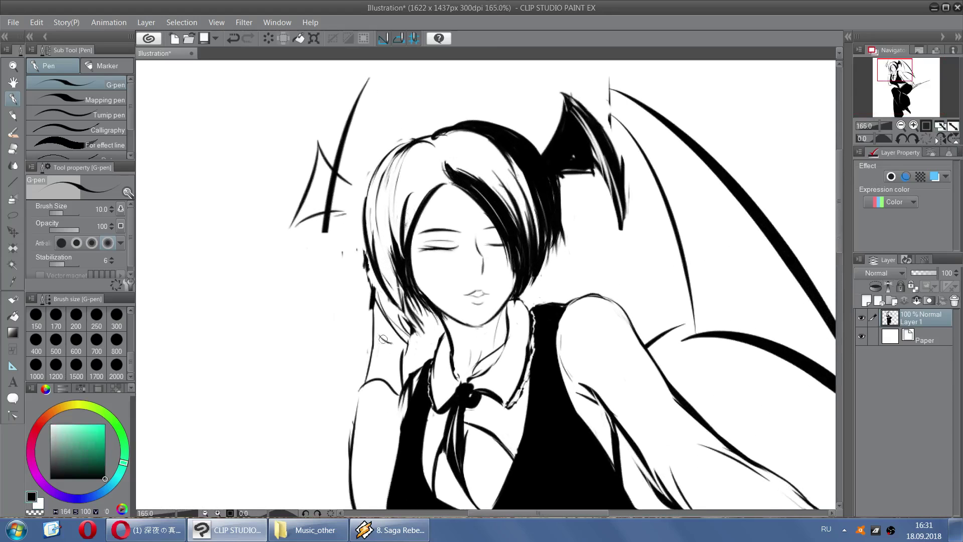
pyautogui.hotkey('ctrl', 'z')
pyautogui.moveTo(387, 342)
pyautogui.mouseDown()
pyautogui.moveTo(412, 354)
pyautogui.moveTo(416, 337)
pyautogui.moveTo(408, 361)
pyautogui.moveTo(418, 328)
pyautogui.moveTo(402, 351)
pyautogui.mouseUp()
pyautogui.hotkey('ctrl', 'z')
pyautogui.press('x')
pyautogui.moveTo(375, 286)
pyautogui.mouseDown()
pyautogui.moveTo(376, 304)
pyautogui.moveTo(367, 252)
pyautogui.moveTo(374, 319)
pyautogui.mouseUp()
pyautogui.press('x')
pyautogui.hotkey('ctrl', 'z')
pyautogui.hotkey('ctrl', 'z')
# Redraw the raised hand's outer line thinly from the hair to the wrist and erase the stray specks beside the hair
pyautogui.moveTo(368, 264); pyautogui.dragTo(373, 337)
pyautogui.press('x')
pyautogui.hotkey('ctrl', 'z')
pyautogui.press('x')
pyautogui.hotkey('ctrl', 'z')
pyautogui.hotkey('ctrl', 'z')
pyautogui.moveTo(369, 295)
pyautogui.mouseDown()
pyautogui.moveTo(373, 324)
pyautogui.moveTo(371, 266)
pyautogui.mouseUp()
pyautogui.hotkey('ctrl', 'z')
pyautogui.hotkey('ctrl', 'z')
pyautogui.moveTo(373, 339)
pyautogui.mouseDown()
pyautogui.moveTo(371, 243)
pyautogui.moveTo(362, 281)
pyautogui.moveTo(353, 252)
pyautogui.moveTo(340, 262)
pyautogui.mouseUp()
pyautogui.press('x')
pyautogui.hotkey('ctrl', 'z')
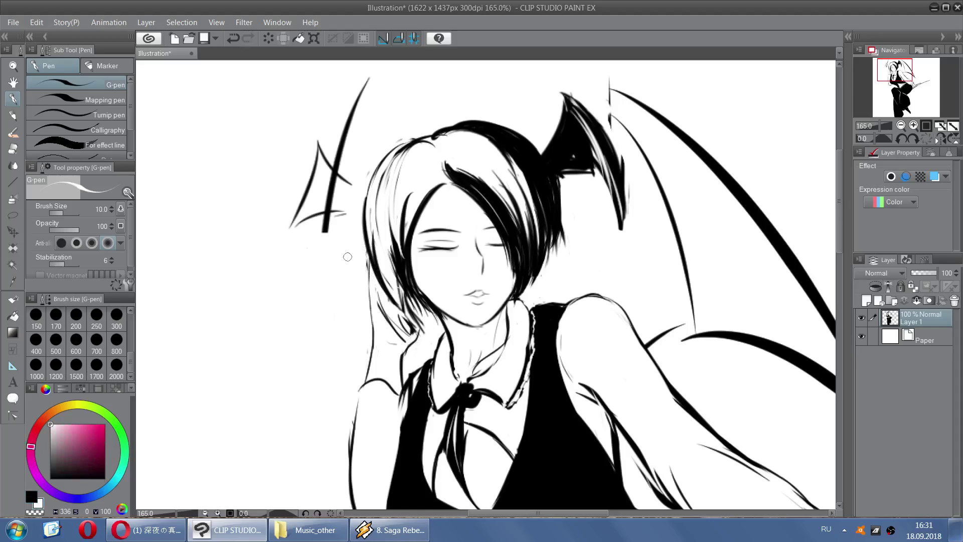
pyautogui.press('x')
pyautogui.moveTo(396, 333); pyautogui.dragTo(376, 294)
pyautogui.hotkey('ctrl', 'z')
pyautogui.hotkey('ctrl', 'z')
pyautogui.press('x')
pyautogui.press('x')
# Add black strands to the hair falling between the cheek and the raised hand
pyautogui.moveTo(374, 251); pyautogui.dragTo(400, 335)
pyautogui.hotkey('ctrl', 'z')
pyautogui.moveTo(379, 283); pyautogui.dragTo(402, 315)
pyautogui.moveTo(371, 252); pyautogui.dragTo(415, 321)
pyautogui.hotkey('ctrl', 'z')
pyautogui.moveTo(400, 284)
pyautogui.mouseDown()
pyautogui.moveTo(415, 312)
pyautogui.moveTo(441, 323)
pyautogui.moveTo(445, 337)
pyautogui.moveTo(444, 329)
pyautogui.mouseUp()
pyautogui.moveTo(395, 246)
pyautogui.mouseDown()
pyautogui.moveTo(400, 198)
pyautogui.moveTo(414, 196)
pyautogui.moveTo(401, 224)
pyautogui.mouseUp()
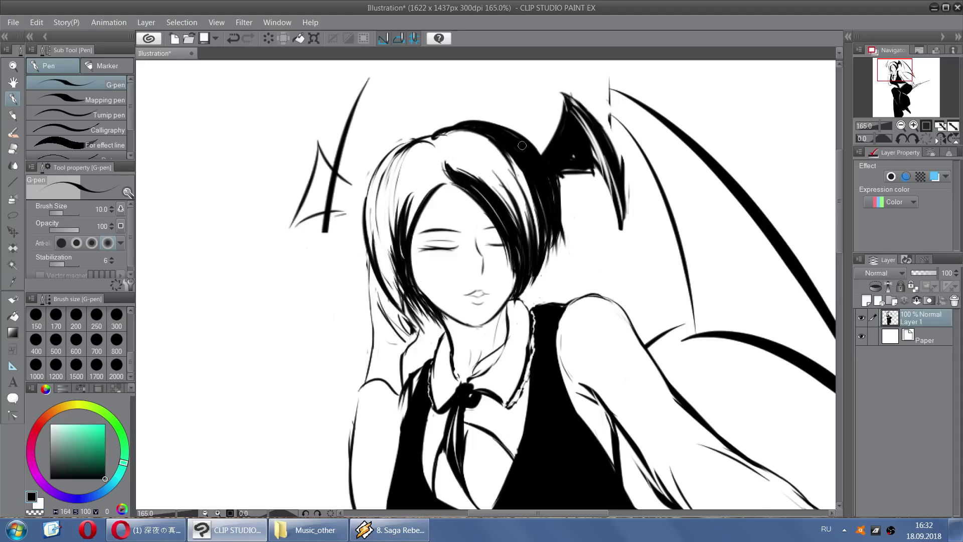
# Mirror the canvas view and thicken the face-framing lock with black strokes from the hair parting
pyautogui.scroll(-5, 523, 143)
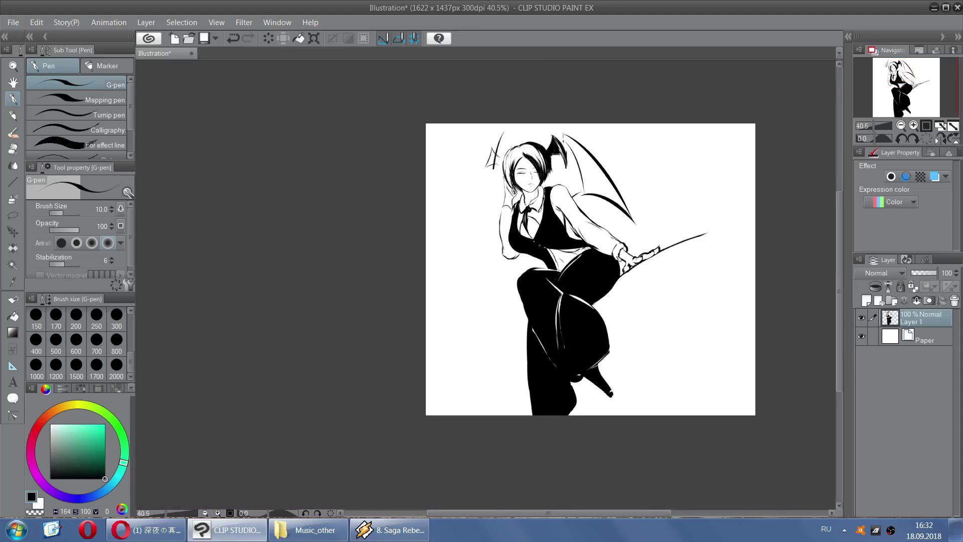
pyautogui.click(938, 141)
pyautogui.scroll(5, 420, 143)
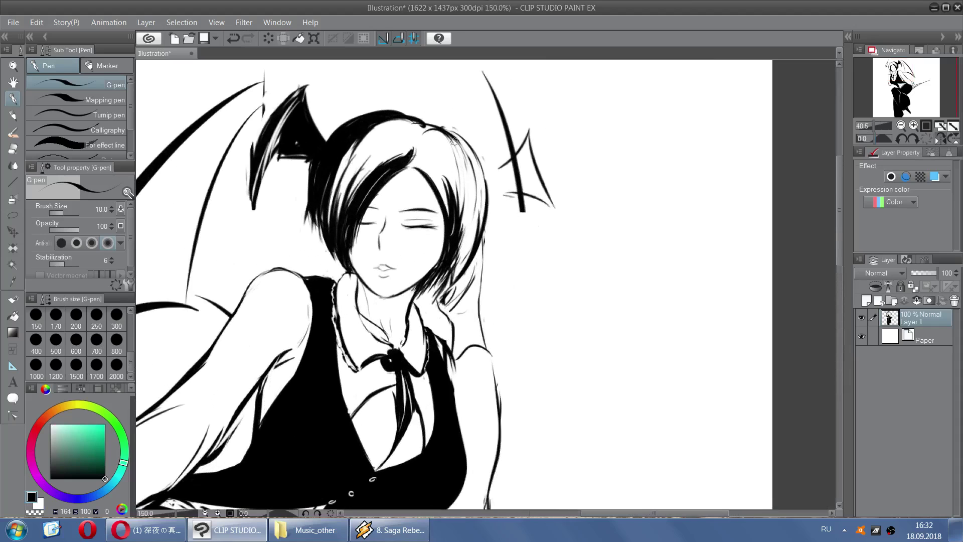
pyautogui.moveTo(411, 161); pyautogui.dragTo(419, 175)
pyautogui.hotkey('ctrl', 'z')
pyautogui.moveTo(412, 161); pyautogui.dragTo(446, 205)
pyautogui.hotkey('ctrl', 'z')
pyautogui.hotkey('ctrl', 'z')
pyautogui.hotkey('ctrl', 'z')
pyautogui.hotkey('ctrl', 'z')
pyautogui.hotkey('ctrl', 'z')
pyautogui.hotkey('ctrl', 'z')
pyautogui.moveTo(414, 165)
pyautogui.mouseDown()
pyautogui.moveTo(445, 216)
pyautogui.moveTo(413, 166)
pyautogui.moveTo(449, 189)
pyautogui.mouseUp()
pyautogui.press('x')
pyautogui.press('x')
pyautogui.hotkey('ctrl', 'z')
# Draw long black strands from the crown down the side of the hair above the raised hand
pyautogui.moveTo(427, 153); pyautogui.dragTo(469, 229)
pyautogui.hotkey('ctrl', 'z')
pyautogui.moveTo(441, 143); pyautogui.dragTo(474, 243)
pyautogui.moveTo(460, 171)
pyautogui.mouseDown()
pyautogui.moveTo(468, 266)
pyautogui.moveTo(471, 170)
pyautogui.mouseUp()
pyautogui.hotkey('ctrl', 'z')
pyautogui.moveTo(443, 138); pyautogui.dragTo(466, 242)
pyautogui.hotkey('ctrl', 'z')
pyautogui.moveTo(455, 149); pyautogui.dragTo(463, 238)
# Darken the lower side of the hair near the raised hand with dense black strokes down to the tips
pyautogui.moveTo(471, 178); pyautogui.dragTo(457, 258)
pyautogui.hotkey('ctrl', 'z')
pyautogui.moveTo(476, 165)
pyautogui.mouseDown()
pyautogui.moveTo(472, 230)
pyautogui.moveTo(458, 259)
pyautogui.mouseUp()
pyautogui.moveTo(478, 197)
pyautogui.mouseDown()
pyautogui.moveTo(459, 271)
pyautogui.moveTo(442, 288)
pyautogui.mouseUp()
pyautogui.moveTo(465, 248); pyautogui.dragTo(453, 282)
pyautogui.moveTo(473, 216); pyautogui.dragTo(466, 252)
pyautogui.moveTo(479, 182)
pyautogui.mouseDown()
pyautogui.moveTo(469, 239)
pyautogui.moveTo(451, 247)
pyautogui.mouseUp()
pyautogui.moveTo(477, 200); pyautogui.dragTo(451, 259)
pyautogui.moveTo(461, 214)
pyautogui.mouseDown()
pyautogui.moveTo(432, 273)
pyautogui.moveTo(453, 271)
pyautogui.mouseUp()
pyautogui.hotkey('ctrl', 'z')
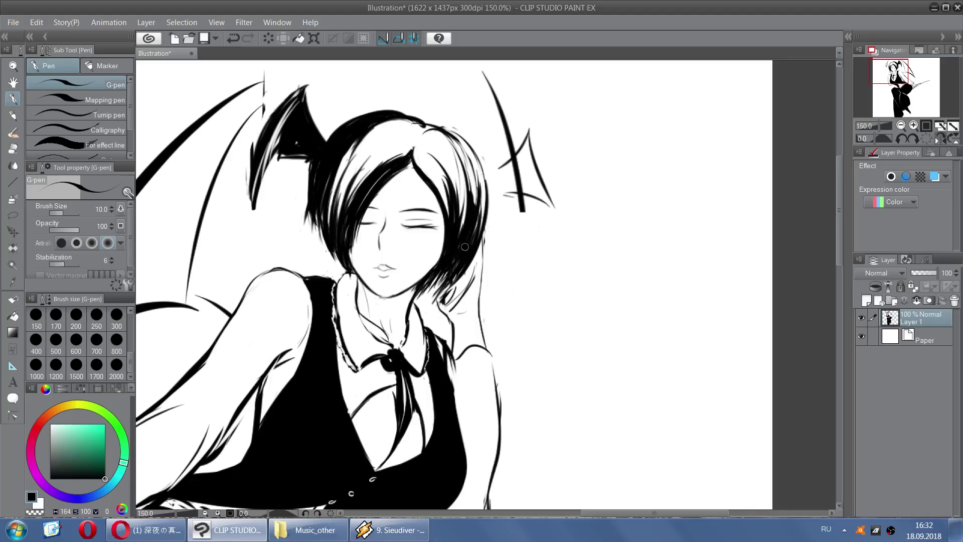
# Fill the gaps in the hair above the raised hand with long black strokes
pyautogui.moveTo(477, 184)
pyautogui.mouseDown()
pyautogui.moveTo(467, 246)
pyautogui.moveTo(471, 206)
pyautogui.mouseUp()
pyautogui.moveTo(473, 164)
pyautogui.mouseDown()
pyautogui.moveTo(482, 238)
pyautogui.moveTo(483, 185)
pyautogui.mouseUp()
pyautogui.moveTo(467, 145)
pyautogui.mouseDown()
pyautogui.moveTo(483, 177)
pyautogui.moveTo(472, 172)
pyautogui.moveTo(460, 233)
pyautogui.mouseUp()
pyautogui.hotkey('ctrl', 'z')
pyautogui.hotkey('ctrl', 'z')
pyautogui.moveTo(456, 176); pyautogui.dragTo(459, 235)
pyautogui.moveTo(457, 174)
pyautogui.mouseDown()
pyautogui.moveTo(460, 236)
pyautogui.moveTo(457, 203)
pyautogui.moveTo(446, 216)
pyautogui.moveTo(445, 201)
pyautogui.moveTo(447, 218)
pyautogui.mouseUp()
pyautogui.press('x')
pyautogui.moveTo(422, 166); pyautogui.dragTo(436, 183)
pyautogui.hotkey('ctrl', 'z')
pyautogui.click(390, 529)
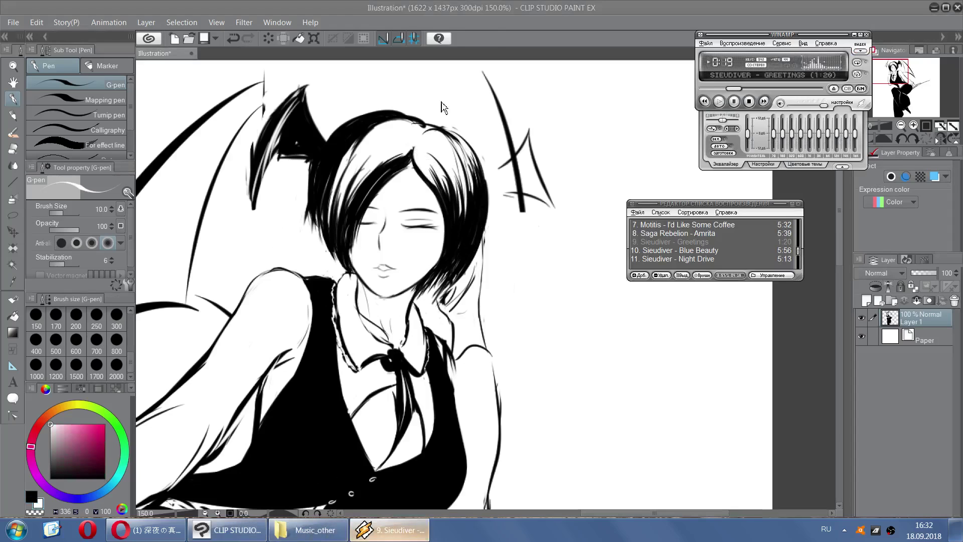
pyautogui.click(390, 529)
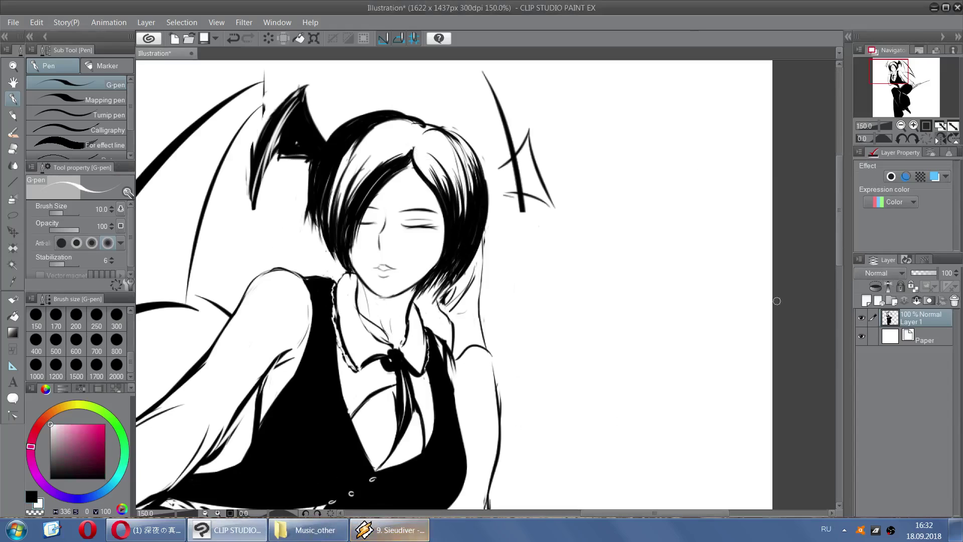
# Mirror the canvas view and try strokes along the crown on the raised-hand side of the hair
pyautogui.click(938, 141)
pyautogui.scroll(-3, 478, 237)
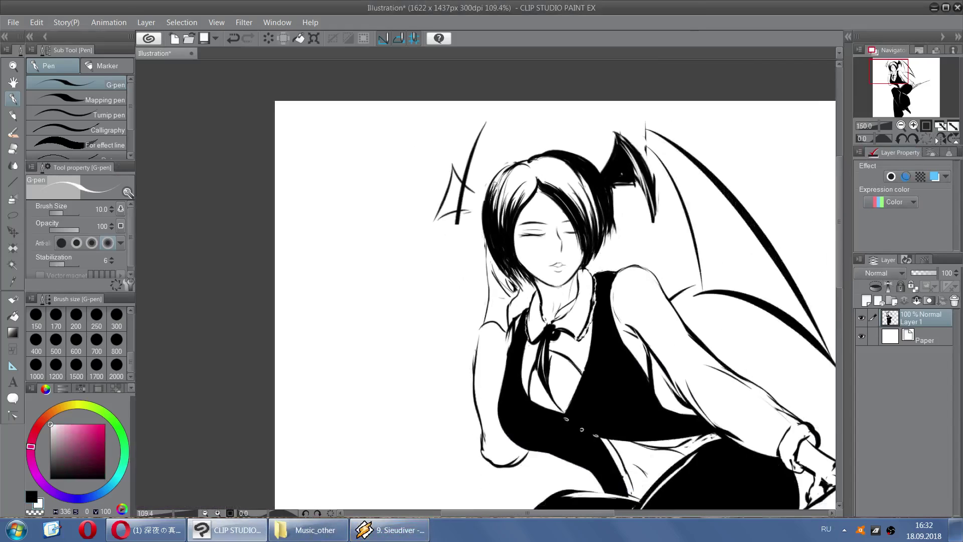
pyautogui.scroll(5, 476, 177)
pyautogui.hotkey('ctrl', 'z')
pyautogui.moveTo(479, 224)
pyautogui.mouseDown()
pyautogui.moveTo(480, 190)
pyautogui.moveTo(501, 175)
pyautogui.moveTo(480, 225)
pyautogui.moveTo(525, 155)
pyautogui.mouseUp()
pyautogui.press('x')
pyautogui.hotkey('ctrl', 'z')
pyautogui.moveTo(493, 185)
pyautogui.mouseDown()
pyautogui.moveTo(544, 145)
pyautogui.moveTo(514, 171)
pyautogui.moveTo(551, 151)
pyautogui.mouseUp()
pyautogui.hotkey('ctrl', 'z')
pyautogui.moveTo(493, 174); pyautogui.dragTo(552, 145)
pyautogui.hotkey('ctrl', 'z')
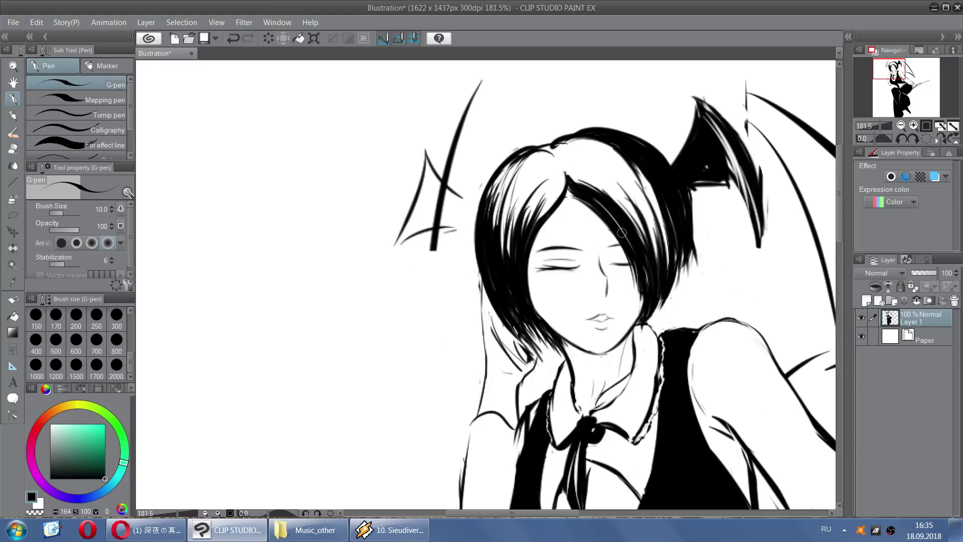
pyautogui.press('x')
pyautogui.moveTo(402, 247); pyautogui.dragTo(415, 196)
pyautogui.hotkey('ctrl', 'z')
pyautogui.press('x')
pyautogui.moveTo(388, 261); pyautogui.dragTo(420, 173)
pyautogui.hotkey('ctrl', 'z')
pyautogui.press('x')
pyautogui.press('c')
pyautogui.hotkey('ctrl', 'u')
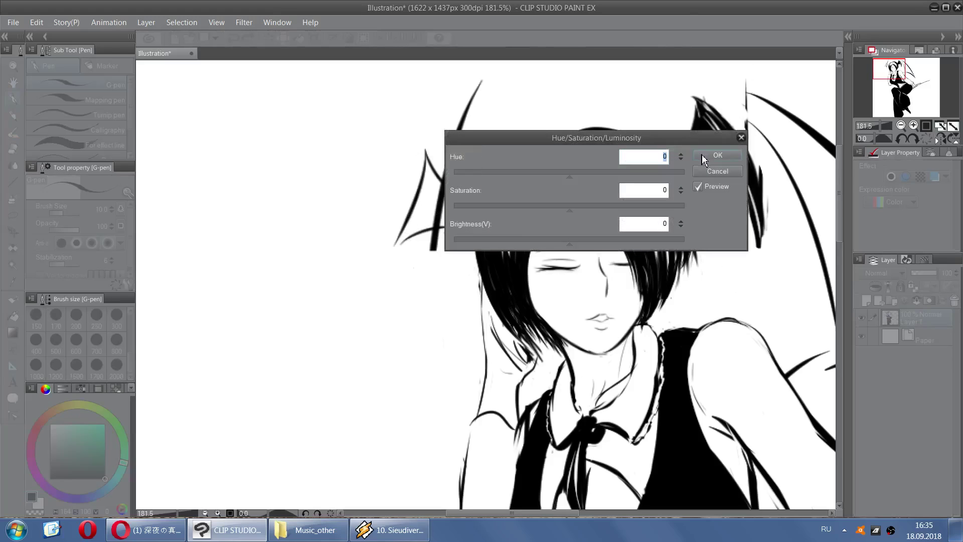
pyautogui.press('Escape')
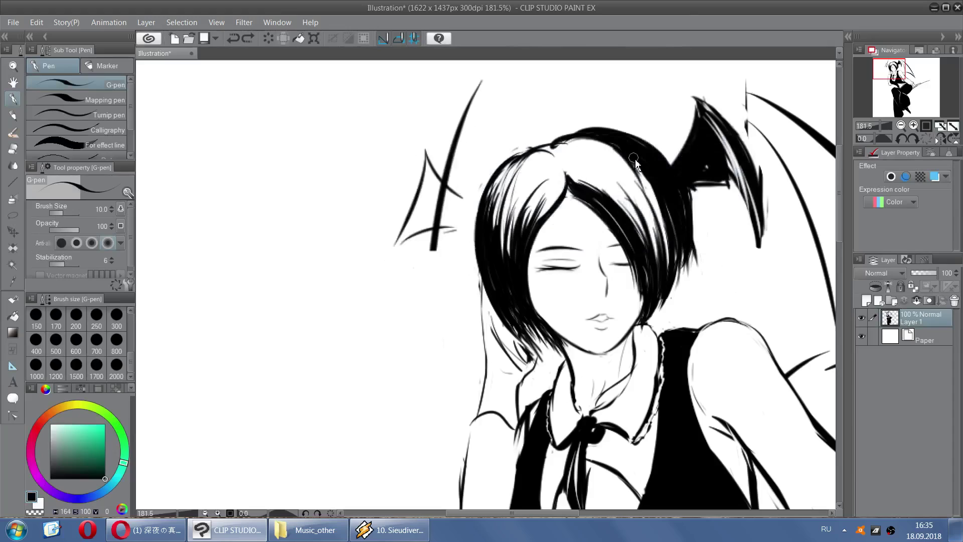
pyautogui.hotkey('ctrl', 'y')
pyautogui.hotkey('ctrl', 'z')
# Thicken the black crown outline between the hair parting and the side above the raised hand
pyautogui.press('x')
pyautogui.hotkey('ctrl', 'z')
pyautogui.moveTo(488, 198)
pyautogui.mouseDown()
pyautogui.moveTo(539, 149)
pyautogui.moveTo(492, 188)
pyautogui.moveTo(549, 154)
pyautogui.moveTo(500, 178)
pyautogui.moveTo(549, 150)
pyautogui.moveTo(490, 197)
pyautogui.moveTo(550, 137)
pyautogui.mouseUp()
pyautogui.press('x')
pyautogui.hotkey('ctrl', 'z')
pyautogui.moveTo(500, 178); pyautogui.dragTo(555, 139)
pyautogui.moveTo(523, 161)
pyautogui.mouseDown()
pyautogui.moveTo(605, 132)
pyautogui.moveTo(568, 141)
pyautogui.moveTo(576, 130)
pyautogui.moveTo(581, 139)
pyautogui.moveTo(597, 126)
pyautogui.moveTo(550, 147)
pyautogui.moveTo(600, 130)
pyautogui.moveTo(551, 148)
pyautogui.moveTo(573, 143)
pyautogui.mouseUp()
pyautogui.hotkey('ctrl', 'z')
pyautogui.hotkey('ctrl', 'z')
pyautogui.hotkey('ctrl', 'z')
pyautogui.hotkey('ctrl', 'z')
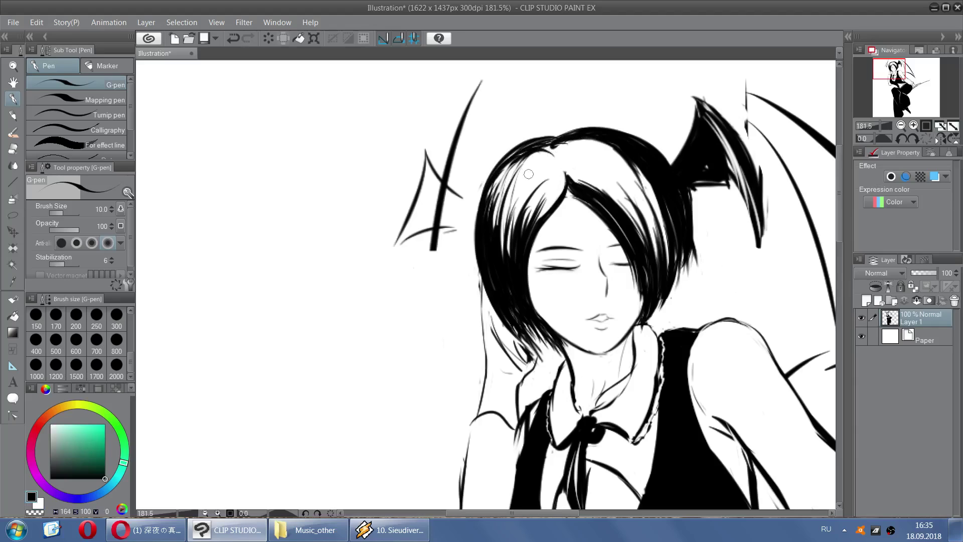
# Broaden the black band just inside the crown outline with upward strokes on the raised-hand side
pyautogui.moveTo(493, 231); pyautogui.dragTo(522, 165)
pyautogui.moveTo(498, 211); pyautogui.dragTo(525, 148)
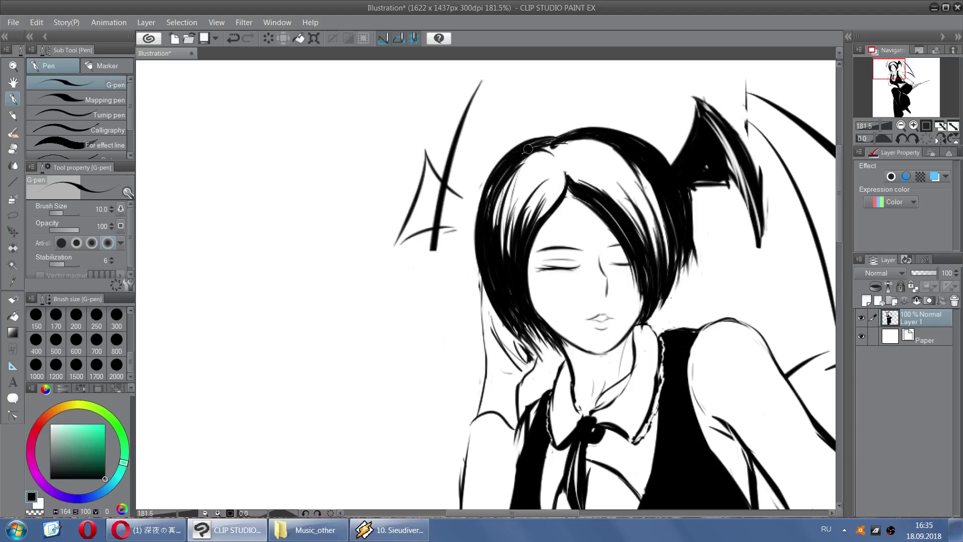
pyautogui.moveTo(490, 203); pyautogui.dragTo(510, 167)
pyautogui.moveTo(494, 231)
pyautogui.mouseDown()
pyautogui.moveTo(516, 176)
pyautogui.moveTo(497, 250)
pyautogui.moveTo(510, 168)
pyautogui.mouseUp()
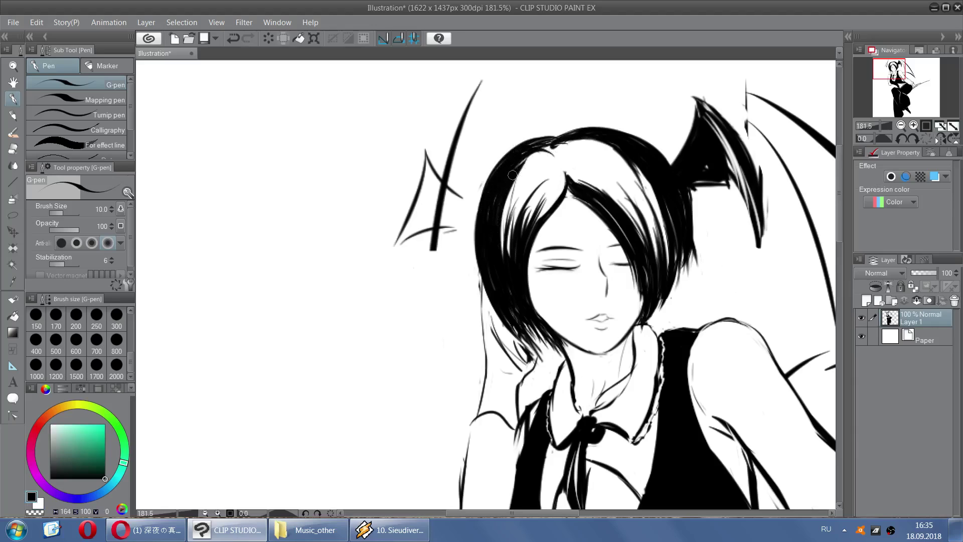
# Work fine black and white strands into the inner edge of the dark hair on the raised-hand side
pyautogui.moveTo(503, 255)
pyautogui.mouseDown()
pyautogui.moveTo(520, 170)
pyautogui.moveTo(536, 152)
pyautogui.mouseUp()
pyautogui.hotkey('ctrl', 'z')
pyautogui.moveTo(498, 204); pyautogui.dragTo(545, 155)
pyautogui.hotkey('ctrl', 'z')
pyautogui.moveTo(507, 222); pyautogui.dragTo(533, 152)
pyautogui.hotkey('ctrl', 'z')
pyautogui.press('x')
pyautogui.hotkey('ctrl', 'z')
pyautogui.moveTo(502, 236)
pyautogui.mouseDown()
pyautogui.moveTo(514, 173)
pyautogui.moveTo(530, 152)
pyautogui.mouseUp()
pyautogui.moveTo(511, 190)
pyautogui.mouseDown()
pyautogui.moveTo(542, 152)
pyautogui.moveTo(514, 195)
pyautogui.moveTo(548, 154)
pyautogui.moveTo(537, 151)
pyautogui.moveTo(563, 144)
pyautogui.moveTo(623, 171)
pyautogui.mouseUp()
pyautogui.hotkey('ctrl', 'z')
# Draw curved black strands from the crown parting down the side of the hair nearest the filled head wing
pyautogui.press('x')
pyautogui.moveTo(557, 146); pyautogui.dragTo(632, 191)
pyautogui.hotkey('ctrl', 'z')
pyautogui.moveTo(566, 140)
pyautogui.mouseDown()
pyautogui.moveTo(643, 242)
pyautogui.moveTo(637, 209)
pyautogui.mouseUp()
pyautogui.hotkey('ctrl', 'z')
pyautogui.hotkey('ctrl', 'z')
pyautogui.hotkey('ctrl', 'z')
pyautogui.moveTo(570, 144)
pyautogui.mouseDown()
pyautogui.moveTo(639, 215)
pyautogui.moveTo(613, 174)
pyautogui.moveTo(652, 245)
pyautogui.mouseUp()
pyautogui.hotkey('ctrl', 'z')
pyautogui.hotkey('ctrl', 'z')
pyautogui.moveTo(601, 152); pyautogui.dragTo(645, 218)
pyautogui.moveTo(634, 185); pyautogui.dragTo(653, 250)
pyautogui.hotkey('ctrl', 'z')
# Paint white highlight strands through the dark hair between the crown parting and the filled head wing
pyautogui.press('x')
pyautogui.moveTo(639, 207)
pyautogui.mouseDown()
pyautogui.moveTo(650, 241)
pyautogui.moveTo(655, 230)
pyautogui.mouseUp()
pyautogui.hotkey('ctrl', 'z')
pyautogui.hotkey('ctrl', 'z')
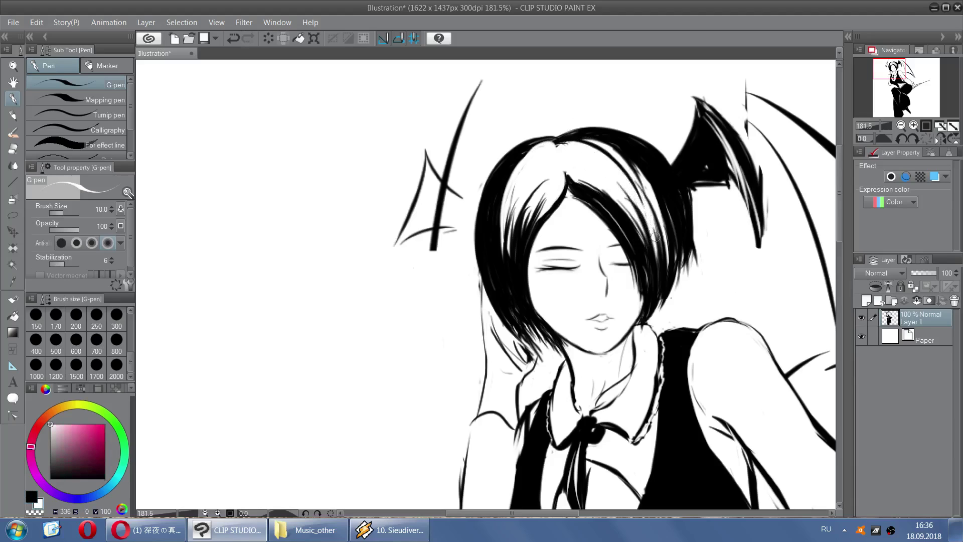
pyautogui.moveTo(625, 160); pyautogui.dragTo(651, 211)
pyautogui.moveTo(600, 143)
pyautogui.mouseDown()
pyautogui.moveTo(619, 157)
pyautogui.moveTo(593, 142)
pyautogui.moveTo(636, 171)
pyautogui.moveTo(618, 149)
pyautogui.moveTo(632, 158)
pyautogui.moveTo(656, 227)
pyautogui.mouseUp()
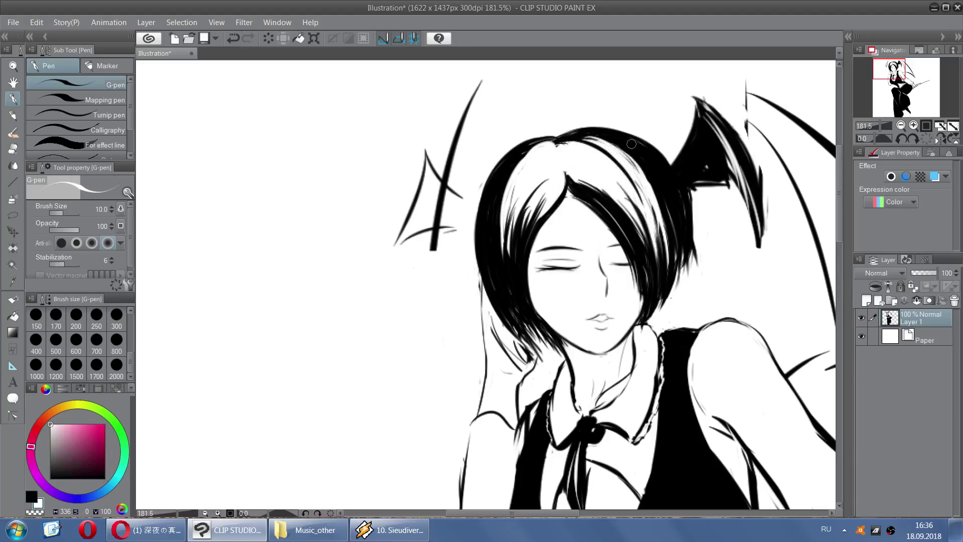
pyautogui.hotkey('ctrl', 'z')
# Mirror the canvas view and try touch-up strokes on the raised-hand side of the hair and below the head wing
pyautogui.scroll(-5, 647, 144)
pyautogui.click(950, 141)
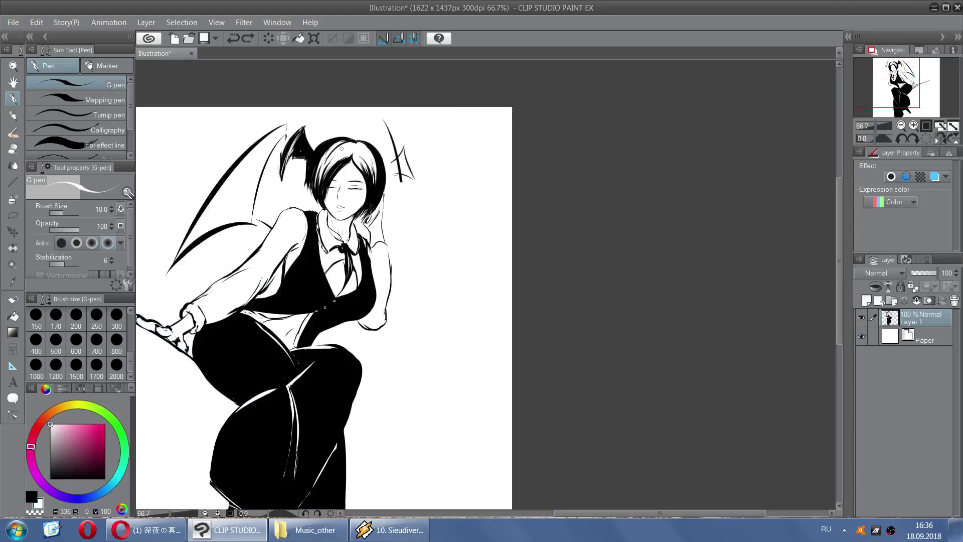
pyautogui.scroll(5, 362, 170)
pyautogui.scroll(1, 362, 170)
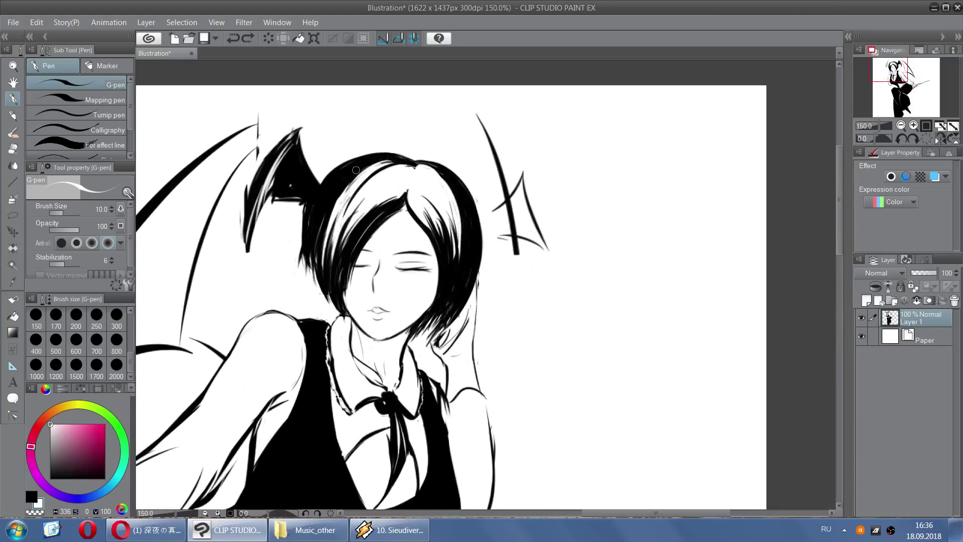
pyautogui.moveTo(433, 172)
pyautogui.mouseDown()
pyautogui.moveTo(461, 239)
pyautogui.moveTo(457, 198)
pyautogui.moveTo(464, 250)
pyautogui.mouseUp()
pyautogui.hotkey('ctrl', 'z')
pyautogui.hotkey('ctrl', 'z')
pyautogui.press('x')
pyautogui.moveTo(303, 250)
pyautogui.mouseDown()
pyautogui.moveTo(305, 212)
pyautogui.moveTo(301, 247)
pyautogui.mouseUp()
pyautogui.hotkey('ctrl', 'z')
pyautogui.press('x')
pyautogui.hotkey('ctrl', 'z')
pyautogui.hotkey('ctrl', 'y')
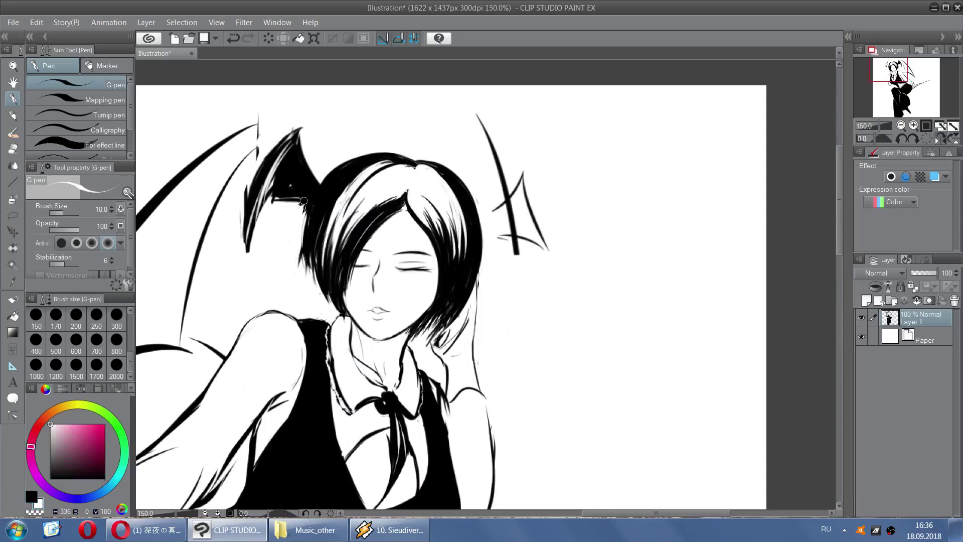
# Rotate the canvas view to -30 degrees and touch up the black fill inside the head wing
pyautogui.click(305, 513)
pyautogui.click(305, 513)
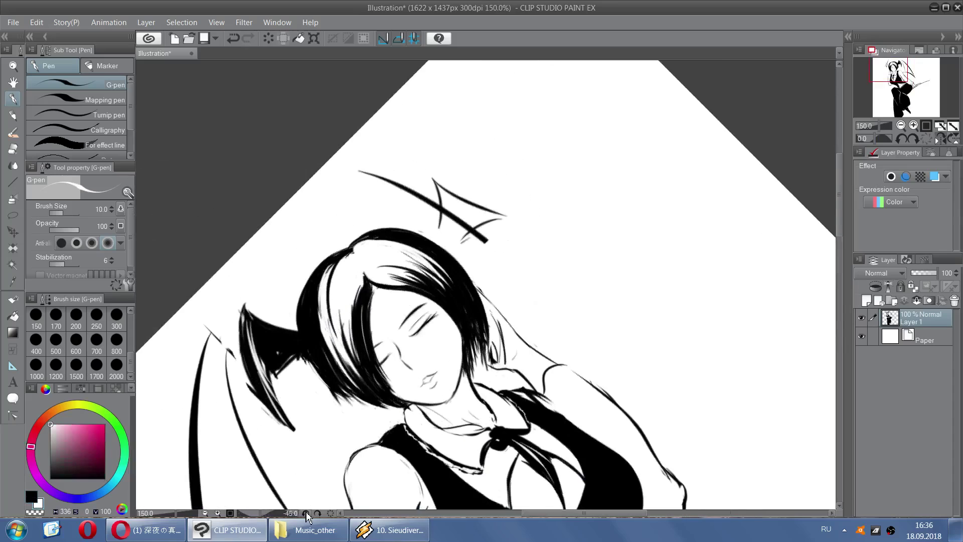
pyautogui.scroll(-1, 399, 305)
pyautogui.scroll(2, 399, 305)
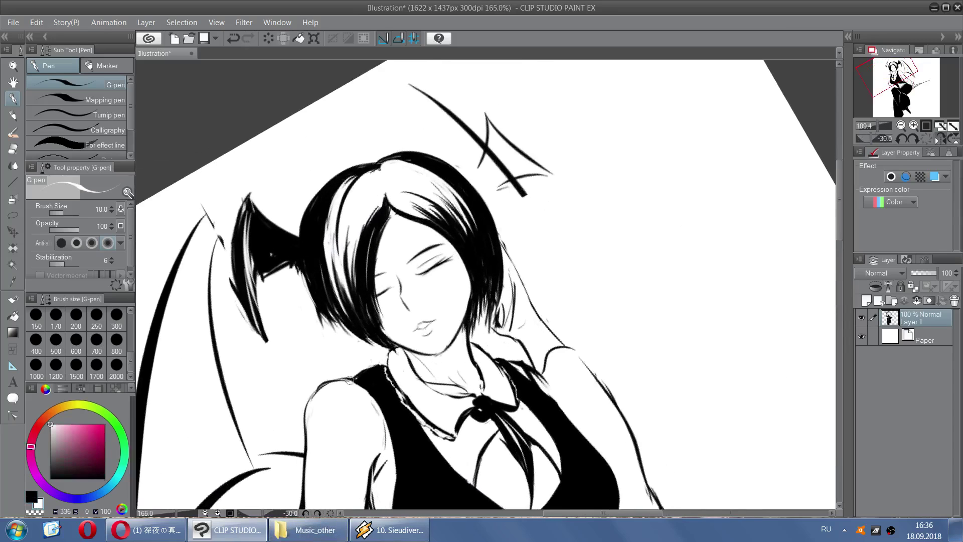
pyautogui.press('x')
pyautogui.hotkey('ctrl', 'z')
pyautogui.press('x')
pyautogui.moveTo(274, 244)
pyautogui.mouseDown()
pyautogui.moveTo(285, 251)
pyautogui.moveTo(263, 241)
pyautogui.mouseUp()
pyautogui.hotkey('ctrl', 'z')
pyautogui.press('x')
pyautogui.moveTo(242, 277)
pyautogui.mouseDown()
pyautogui.moveTo(245, 252)
pyautogui.moveTo(273, 228)
pyautogui.mouseUp()
pyautogui.hotkey('ctrl', 'z')
pyautogui.hotkey('ctrl', 'z')
pyautogui.moveTo(244, 259)
pyautogui.mouseDown()
pyautogui.moveTo(288, 241)
pyautogui.moveTo(243, 264)
pyautogui.moveTo(291, 243)
pyautogui.moveTo(252, 235)
pyautogui.mouseUp()
# Draw a curved black outer edge for the head wing up to its pointed top
pyautogui.moveTo(231, 172)
pyautogui.mouseDown()
pyautogui.moveTo(230, 154)
pyautogui.moveTo(220, 171)
pyautogui.mouseUp()
pyautogui.hotkey('ctrl', 'z')
pyautogui.moveTo(209, 265); pyautogui.dragTo(226, 180)
pyautogui.moveTo(211, 265)
pyautogui.mouseDown()
pyautogui.moveTo(226, 182)
pyautogui.moveTo(210, 259)
pyautogui.moveTo(203, 229)
pyautogui.moveTo(221, 186)
pyautogui.moveTo(208, 259)
pyautogui.moveTo(223, 163)
pyautogui.mouseUp()
pyautogui.hotkey('ctrl', 'z')
pyautogui.moveTo(209, 264)
pyautogui.mouseDown()
pyautogui.moveTo(223, 170)
pyautogui.moveTo(219, 195)
pyautogui.mouseUp()
# Paint white over the black strokes between the head wing's outer edge and its filled interior
pyautogui.press('x')
pyautogui.moveTo(217, 272); pyautogui.dragTo(220, 194)
pyautogui.moveTo(219, 279); pyautogui.dragTo(216, 202)
pyautogui.moveTo(216, 273)
pyautogui.mouseDown()
pyautogui.moveTo(208, 248)
pyautogui.moveTo(235, 303)
pyautogui.mouseUp()
pyautogui.hotkey('ctrl', 'z')
pyautogui.moveTo(210, 262); pyautogui.dragTo(269, 347)
pyautogui.hotkey('ctrl', 'z')
# Outline the head wing's lower outer edge down to its tip and redraw its inner edge in black
pyautogui.press('x')
pyautogui.hotkey('ctrl', 'z')
pyautogui.moveTo(233, 318); pyautogui.dragTo(261, 346)
pyautogui.hotkey('ctrl', 'z')
pyautogui.moveTo(203, 264); pyautogui.dragTo(269, 346)
pyautogui.moveTo(236, 304); pyautogui.dragTo(229, 242)
pyautogui.hotkey('ctrl', 'z')
pyautogui.moveTo(253, 334); pyautogui.dragTo(229, 221)
pyautogui.moveTo(242, 305); pyautogui.dragTo(231, 197)
pyautogui.moveTo(229, 265); pyautogui.dragTo(227, 241)
# Clean the strip between the head wing's outer outline and inner fill with white strokes
pyautogui.press('x')
pyautogui.moveTo(233, 300); pyautogui.dragTo(224, 207)
pyautogui.moveTo(231, 297); pyautogui.dragTo(220, 212)
pyautogui.moveTo(231, 302)
pyautogui.mouseDown()
pyautogui.moveTo(218, 225)
pyautogui.moveTo(218, 243)
pyautogui.mouseUp()
pyautogui.moveTo(221, 285)
pyautogui.mouseDown()
pyautogui.moveTo(215, 193)
pyautogui.moveTo(213, 273)
pyautogui.moveTo(212, 254)
pyautogui.moveTo(223, 179)
pyautogui.mouseUp()
pyautogui.hotkey('ctrl', 'z')
pyautogui.moveTo(212, 254); pyautogui.dragTo(222, 162)
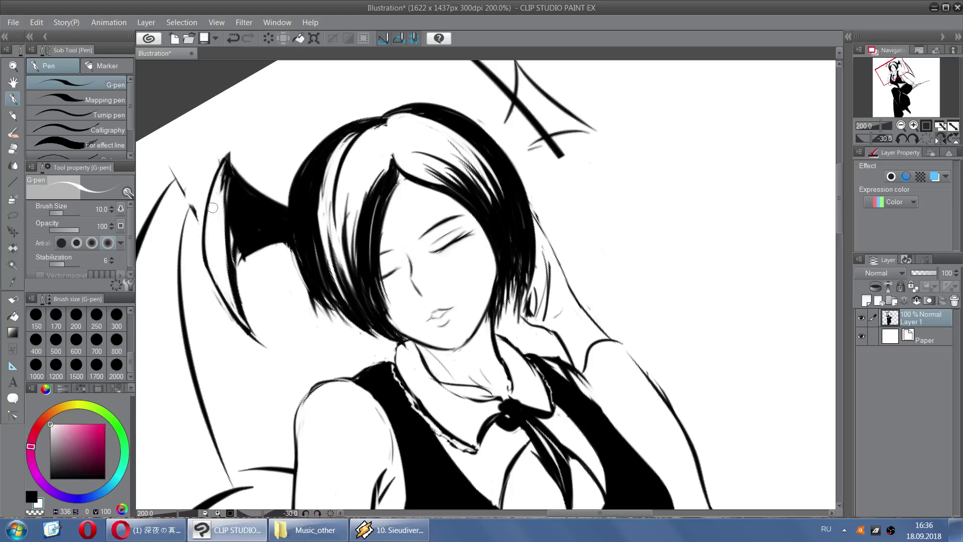
pyautogui.moveTo(219, 201); pyautogui.dragTo(224, 165)
# Sharpen the head wing's black inner edge and thin its lower spike with white strokes
pyautogui.press('x')
pyautogui.moveTo(232, 224)
pyautogui.mouseDown()
pyautogui.moveTo(234, 282)
pyautogui.moveTo(227, 182)
pyautogui.mouseUp()
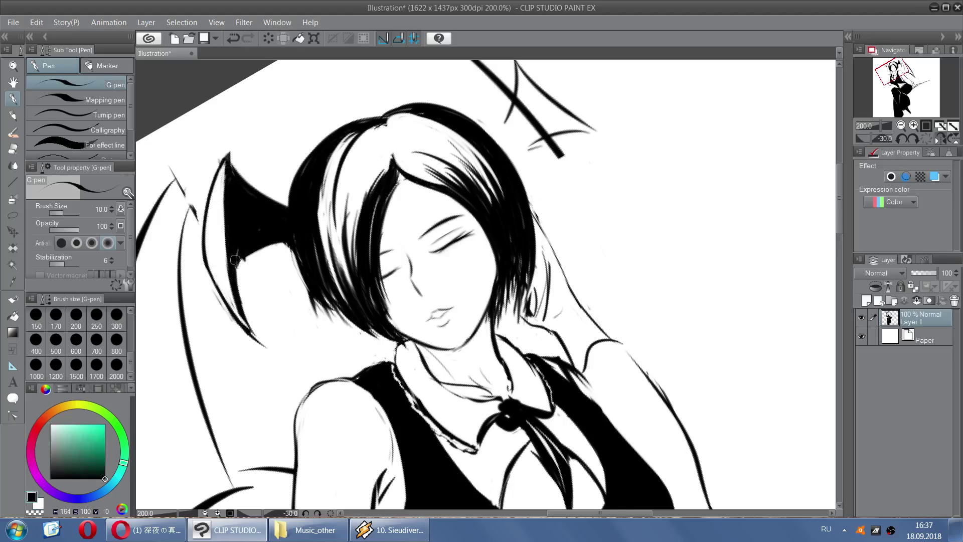
pyautogui.press('x')
pyautogui.moveTo(252, 328)
pyautogui.mouseDown()
pyautogui.moveTo(228, 232)
pyautogui.moveTo(245, 323)
pyautogui.mouseUp()
pyautogui.moveTo(230, 284); pyautogui.dragTo(249, 329)
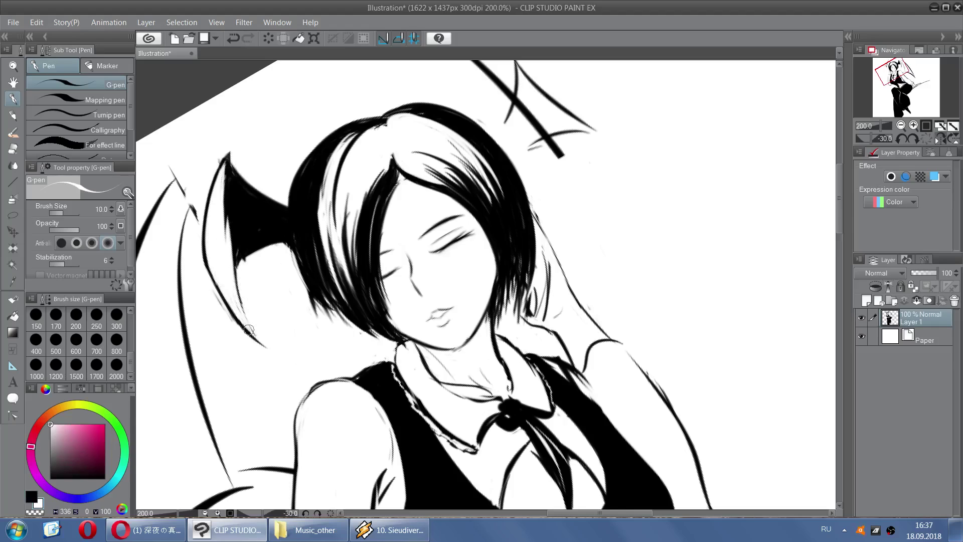
pyautogui.moveTo(233, 238); pyautogui.dragTo(225, 173)
pyautogui.scroll(-8, 271, 138)
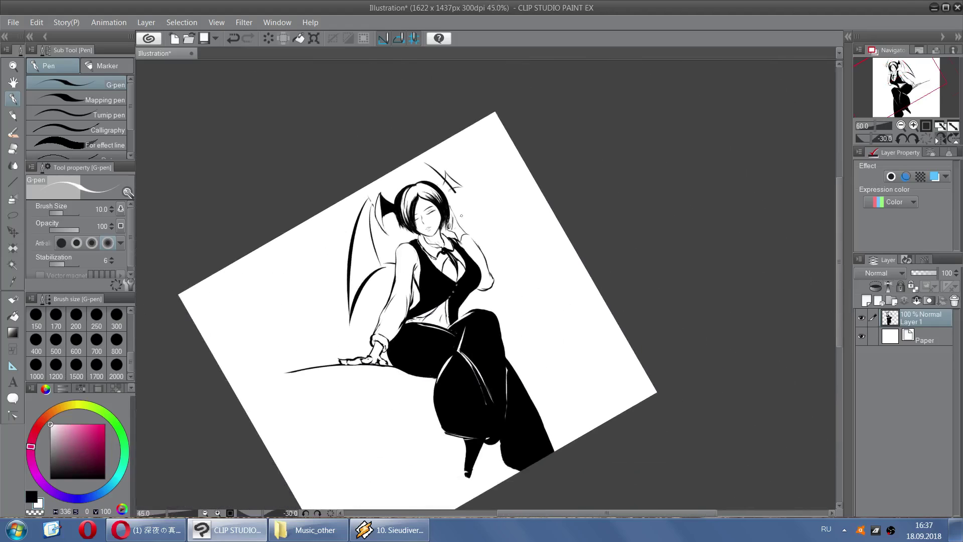
pyautogui.scroll(12, 351, 245)
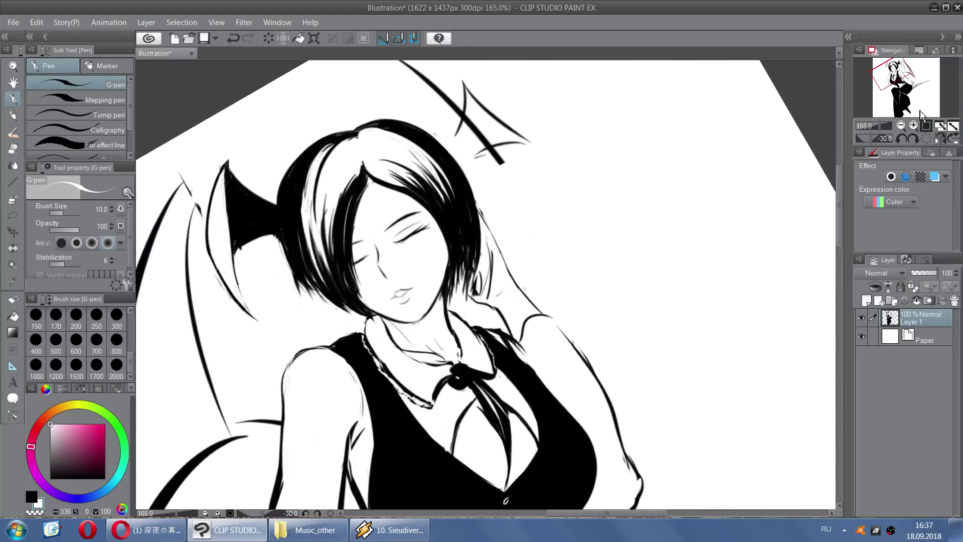
# Draw a short black curve from the top of the hair up to the second head wing's spar
pyautogui.click(946, 141)
pyautogui.scroll(-1, 462, 183)
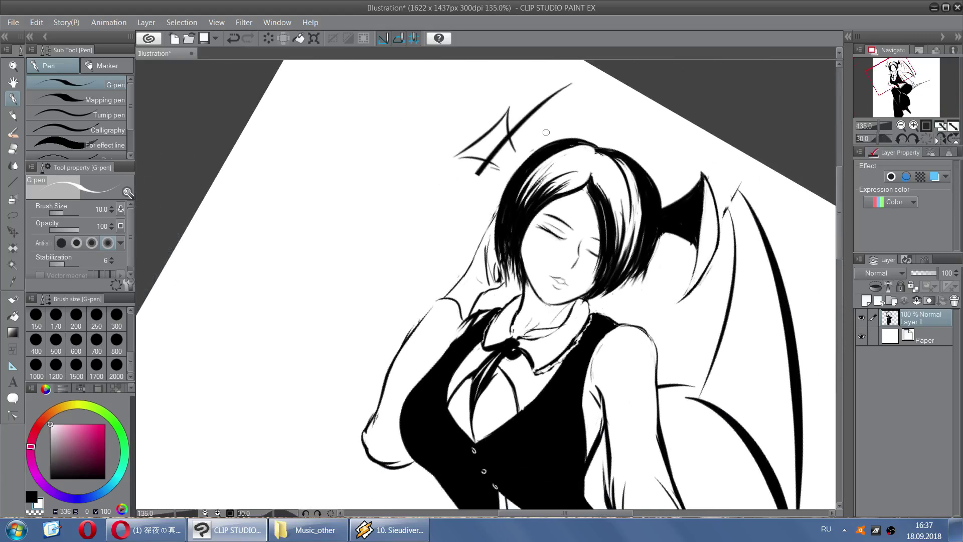
pyautogui.press('x')
pyautogui.moveTo(544, 156)
pyautogui.mouseDown()
pyautogui.moveTo(529, 108)
pyautogui.moveTo(538, 78)
pyautogui.moveTo(538, 100)
pyautogui.moveTo(550, 80)
pyautogui.mouseUp()
pyautogui.hotkey('ctrl', 'z')
pyautogui.hotkey('ctrl', 'z')
pyautogui.hotkey('ctrl', 'z')
pyautogui.hotkey('ctrl', 'z')
pyautogui.hotkey('ctrl', 'z')
pyautogui.moveTo(526, 155)
pyautogui.mouseDown()
pyautogui.moveTo(538, 92)
pyautogui.moveTo(531, 116)
pyautogui.mouseUp()
pyautogui.hotkey('ctrl', 'z')
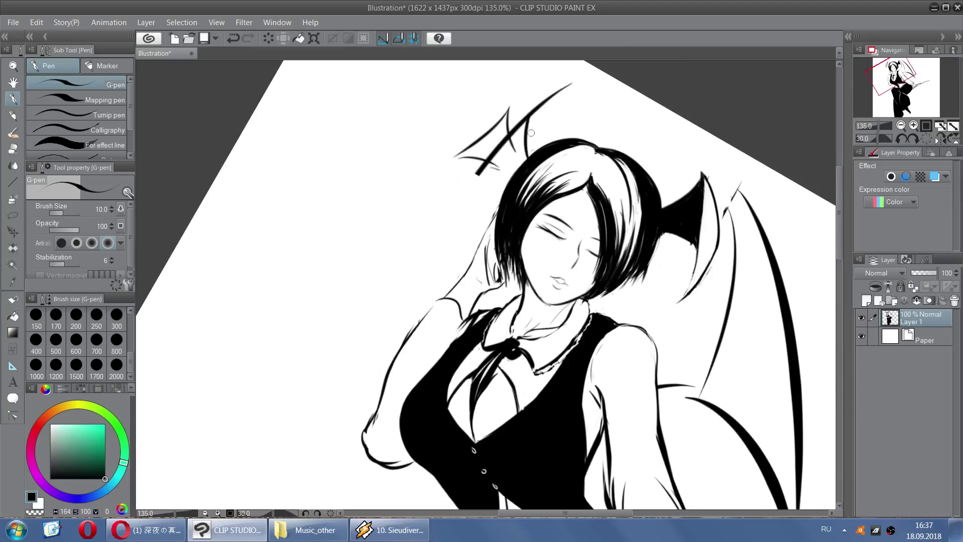
pyautogui.hotkey('ctrl', 'z')
# Draw the second head wing's arched black edge running outward from the point where the short curve meets the spar
pyautogui.moveTo(528, 155)
pyautogui.mouseDown()
pyautogui.moveTo(532, 113)
pyautogui.moveTo(490, 146)
pyautogui.mouseUp()
pyautogui.hotkey('ctrl', 'z')
pyautogui.moveTo(533, 107); pyautogui.dragTo(472, 174)
pyautogui.hotkey('ctrl', 'z')
pyautogui.moveTo(534, 107); pyautogui.dragTo(451, 155)
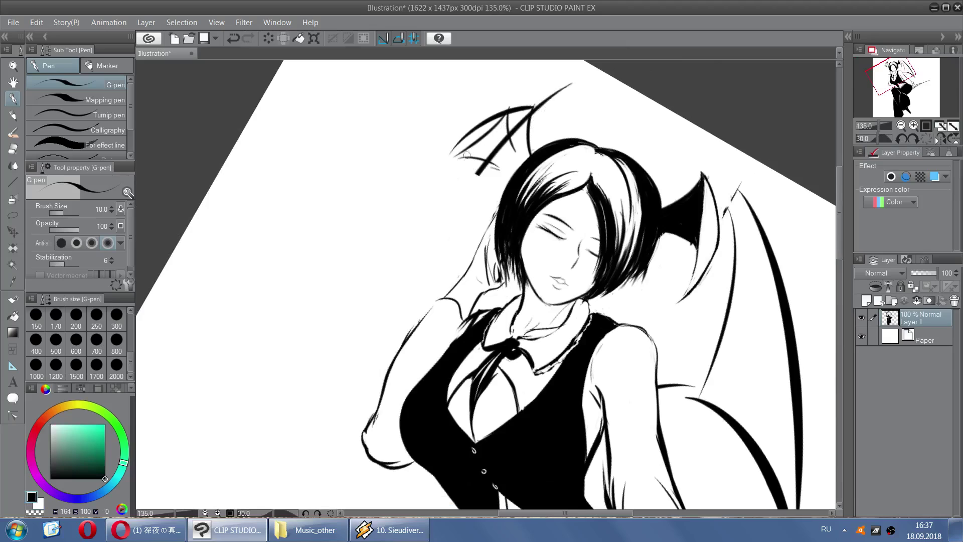
pyautogui.hotkey('ctrl', 'z')
pyautogui.moveTo(533, 106)
pyautogui.mouseDown()
pyautogui.moveTo(446, 174)
pyautogui.moveTo(456, 157)
pyautogui.mouseUp()
pyautogui.hotkey('ctrl', 'z')
pyautogui.hotkey('ctrl', 'z')
pyautogui.hotkey('ctrl', 'z')
pyautogui.moveTo(533, 107)
pyautogui.mouseDown()
pyautogui.moveTo(452, 165)
pyautogui.moveTo(464, 151)
pyautogui.mouseUp()
pyautogui.hotkey('ctrl', 'z')
pyautogui.hotkey('ctrl', 'z')
pyautogui.hotkey('ctrl', 'z')
pyautogui.moveTo(533, 107)
pyautogui.mouseDown()
pyautogui.moveTo(458, 161)
pyautogui.moveTo(535, 107)
pyautogui.mouseUp()
pyautogui.hotkey('ctrl', 'z')
pyautogui.moveTo(465, 167); pyautogui.dragTo(539, 103)
pyautogui.hotkey('ctrl', 'z')
# Paint white over the old sketch strokes and the protruding spar, leaving only the new arch and short curve
pyautogui.press('x')
pyautogui.moveTo(475, 184)
pyautogui.mouseDown()
pyautogui.moveTo(532, 109)
pyautogui.moveTo(520, 127)
pyautogui.mouseUp()
pyautogui.hotkey('ctrl', 'z')
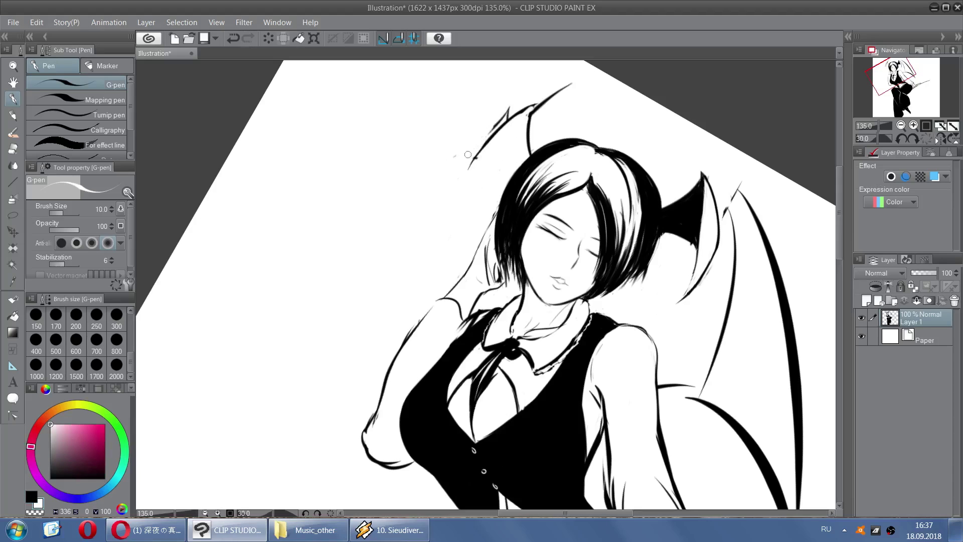
pyautogui.press('e')
pyautogui.moveTo(481, 129)
pyautogui.mouseDown()
pyautogui.moveTo(506, 97)
pyautogui.moveTo(574, 81)
pyautogui.mouseUp()
pyautogui.press('p')
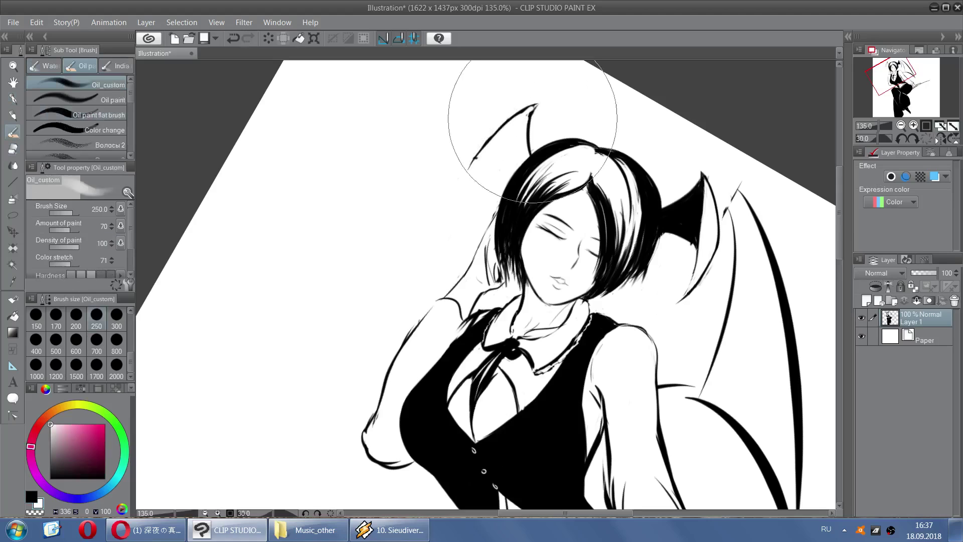
pyautogui.hotkey('ctrl', 'z')
pyautogui.hotkey('ctrl', 'z')
pyautogui.press('x')
pyautogui.moveTo(530, 127); pyautogui.dragTo(535, 106)
pyautogui.hotkey('ctrl', 'z')
pyautogui.moveTo(483, 181); pyautogui.dragTo(532, 110)
pyautogui.hotkey('ctrl', 'z')
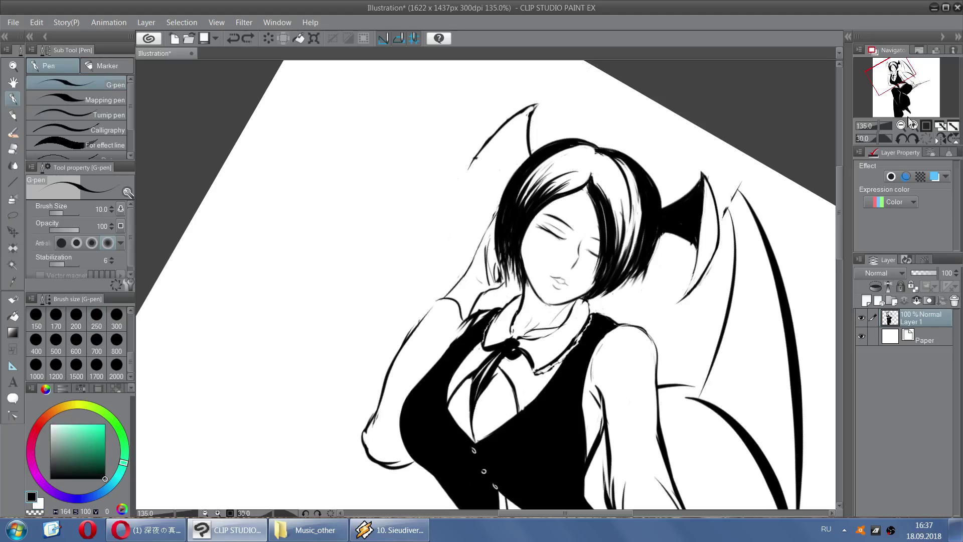
pyautogui.click(938, 140)
pyautogui.scroll(-2, 371, 301)
pyautogui.scroll(4, 389, 190)
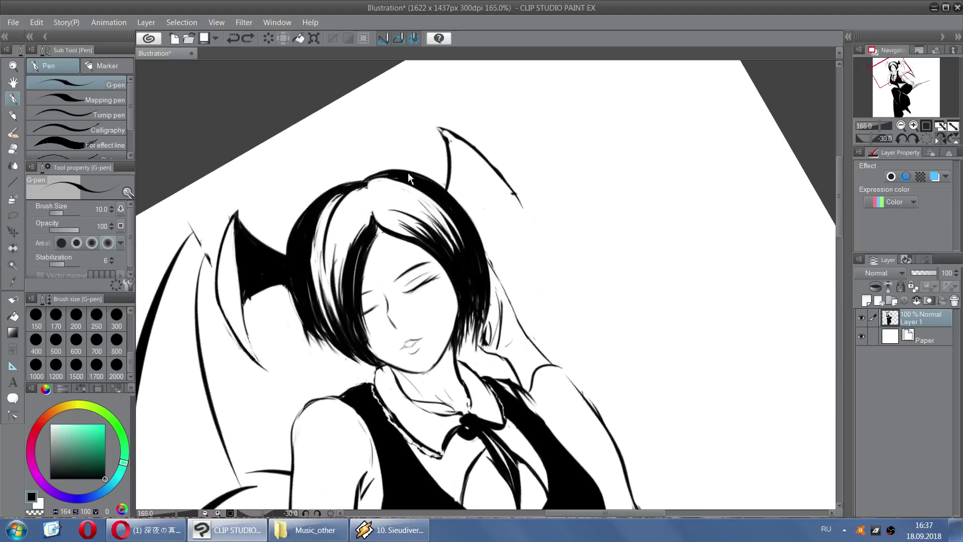
pyautogui.hotkey('ctrl', 'z')
pyautogui.hotkey('ctrl', 'z')
pyautogui.hotkey('ctrl', 'z')
pyautogui.hotkey('ctrl', 'z')
pyautogui.hotkey('ctrl', 'z')
pyautogui.hotkey('ctrl', 'z')
pyautogui.hotkey('ctrl', 'z')
pyautogui.hotkey('ctrl', 'z')
pyautogui.hotkey('ctrl', 'z')
pyautogui.hotkey('ctrl', 'z')
pyautogui.hotkey('ctrl', 'z')
pyautogui.hotkey('ctrl', 'z')
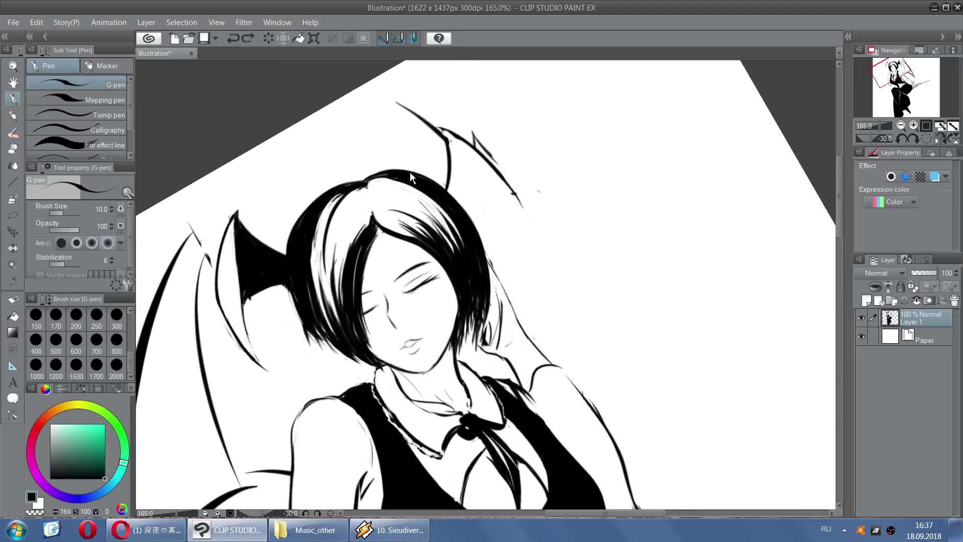
pyautogui.moveTo(440, 129); pyautogui.dragTo(504, 222)
pyautogui.hotkey('ctrl', 'z')
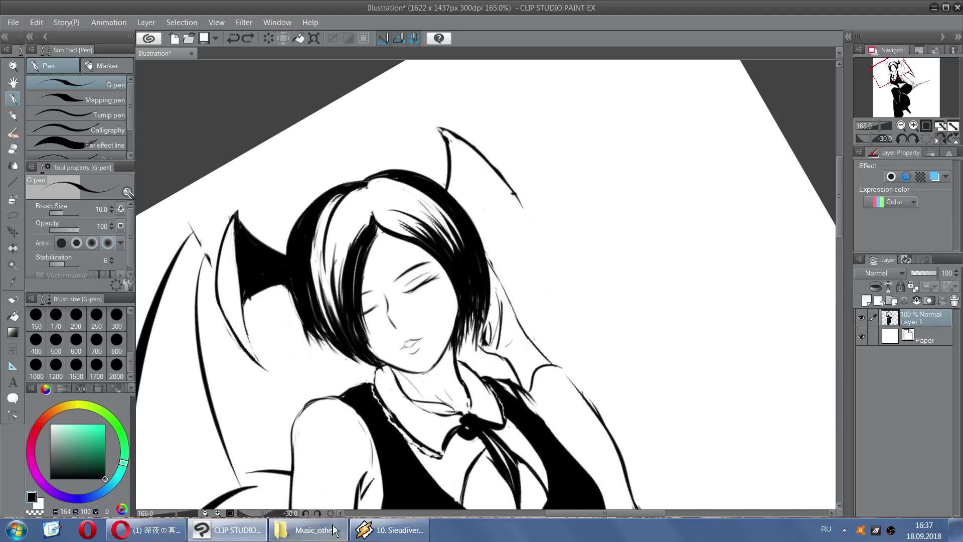
# Draw a black outer edge curving down from the second head wing's pointed tip, beside the existing rib
pyautogui.click(317, 513)
pyautogui.click(317, 513)
pyautogui.click(317, 513)
pyautogui.scroll(-2, 569, 216)
pyautogui.scroll(1, 576, 176)
pyautogui.press('x')
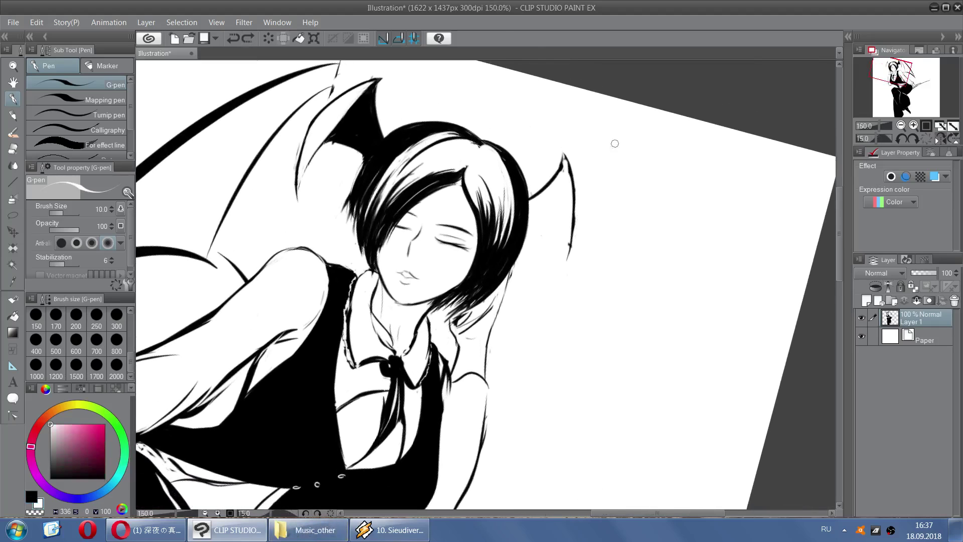
pyautogui.press('x')
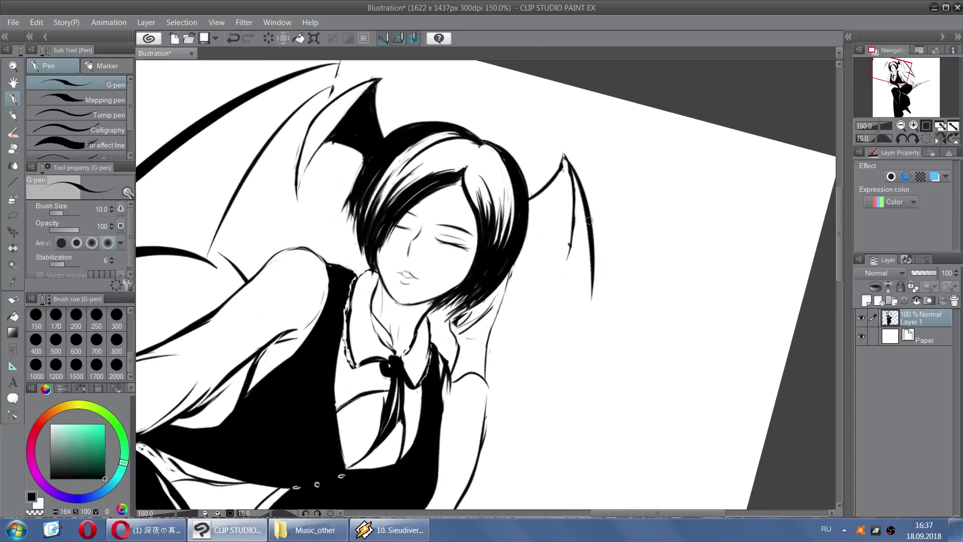
pyautogui.moveTo(567, 156); pyautogui.dragTo(593, 291)
pyautogui.hotkey('ctrl', 'z')
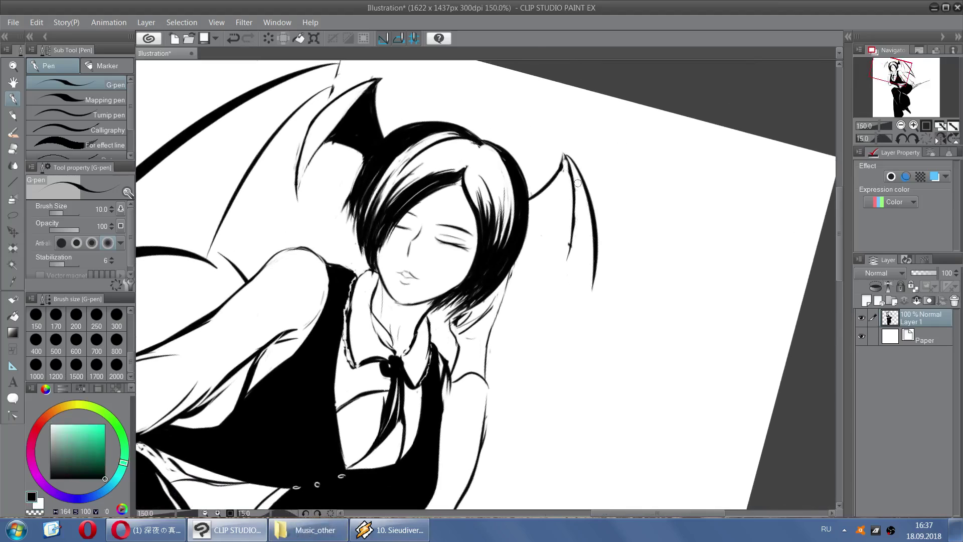
# Draw the wing's lower black edge from the hair to the rib's end and clean around it with white
pyautogui.moveTo(527, 220)
pyautogui.mouseDown()
pyautogui.moveTo(566, 257)
pyautogui.moveTo(585, 297)
pyautogui.mouseUp()
pyautogui.hotkey('ctrl', 'z')
pyautogui.moveTo(568, 257); pyautogui.dragTo(577, 334)
pyautogui.hotkey('ctrl', 'z')
pyautogui.moveTo(568, 257); pyautogui.dragTo(581, 310)
pyautogui.hotkey('ctrl', 'z')
pyautogui.moveTo(529, 217); pyautogui.dragTo(571, 248)
pyautogui.hotkey('ctrl', 'z')
pyautogui.hotkey('ctrl', 'z')
pyautogui.press('x')
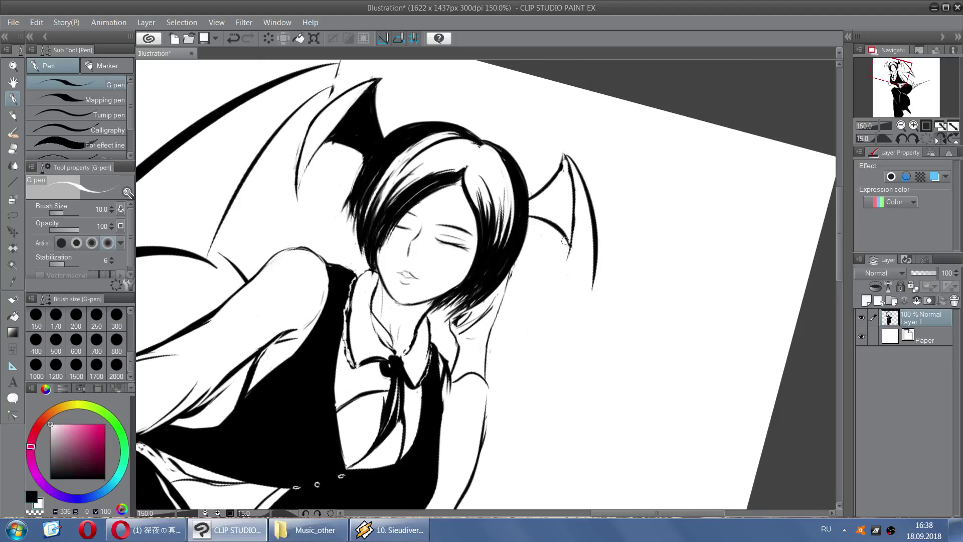
pyautogui.press('x')
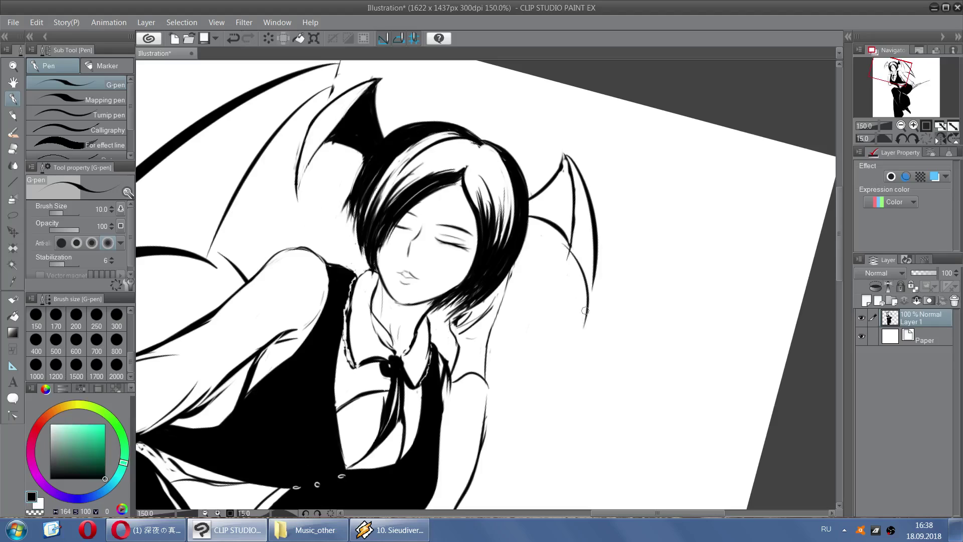
# Draw a black curve from the rib's lower end to the outer edge's tip and tidy the joint with white
pyautogui.moveTo(563, 247); pyautogui.dragTo(585, 303)
pyautogui.hotkey('ctrl', 'z')
pyautogui.moveTo(565, 249); pyautogui.dragTo(586, 302)
pyautogui.hotkey('ctrl', 'z')
pyautogui.moveTo(571, 244); pyautogui.dragTo(586, 303)
pyautogui.press('x')
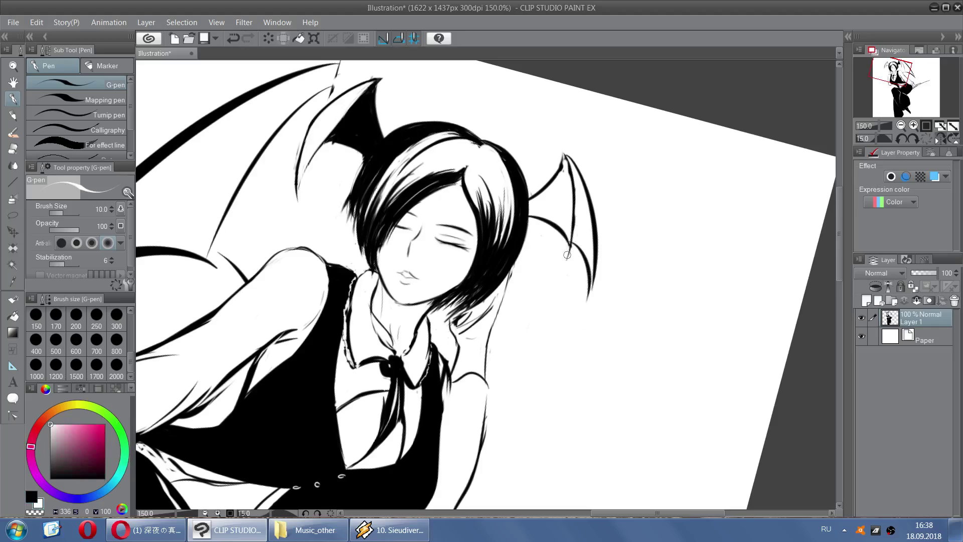
pyautogui.press('x')
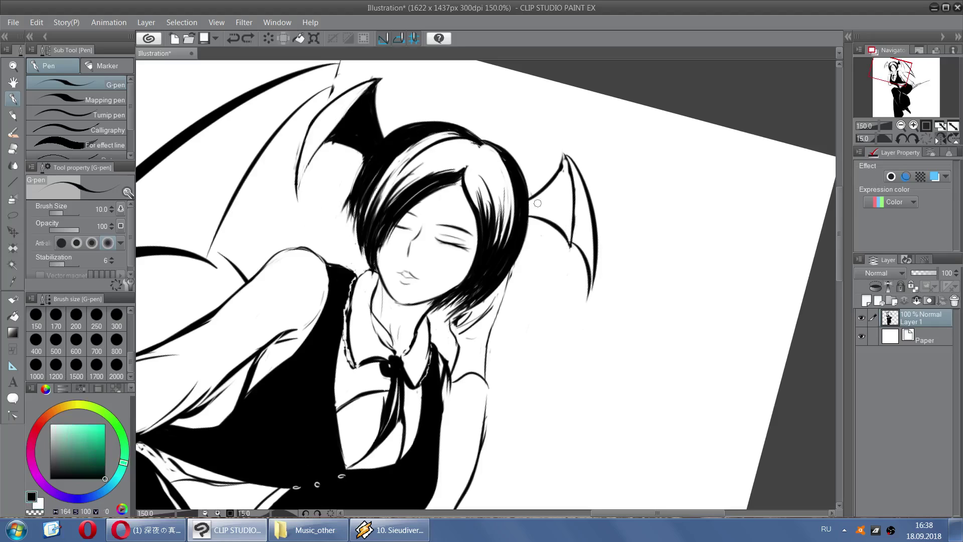
pyautogui.hotkey('ctrl', 'z')
# Fill the narrow panel between the second head wing's rib and outer edge with black strokes
pyautogui.moveTo(563, 158)
pyautogui.mouseDown()
pyautogui.moveTo(575, 187)
pyautogui.moveTo(565, 153)
pyautogui.moveTo(575, 232)
pyautogui.moveTo(568, 155)
pyautogui.moveTo(590, 234)
pyautogui.mouseUp()
pyautogui.moveTo(584, 201)
pyautogui.mouseDown()
pyautogui.moveTo(583, 244)
pyautogui.moveTo(581, 232)
pyautogui.moveTo(574, 243)
pyautogui.moveTo(590, 266)
pyautogui.moveTo(577, 248)
pyautogui.moveTo(588, 230)
pyautogui.moveTo(589, 247)
pyautogui.mouseUp()
pyautogui.moveTo(572, 167); pyautogui.dragTo(588, 253)
pyautogui.moveTo(588, 215); pyautogui.dragTo(593, 283)
pyautogui.moveTo(593, 242)
pyautogui.mouseDown()
pyautogui.moveTo(589, 305)
pyautogui.moveTo(582, 291)
pyautogui.mouseUp()
pyautogui.hotkey('ctrl', 'z')
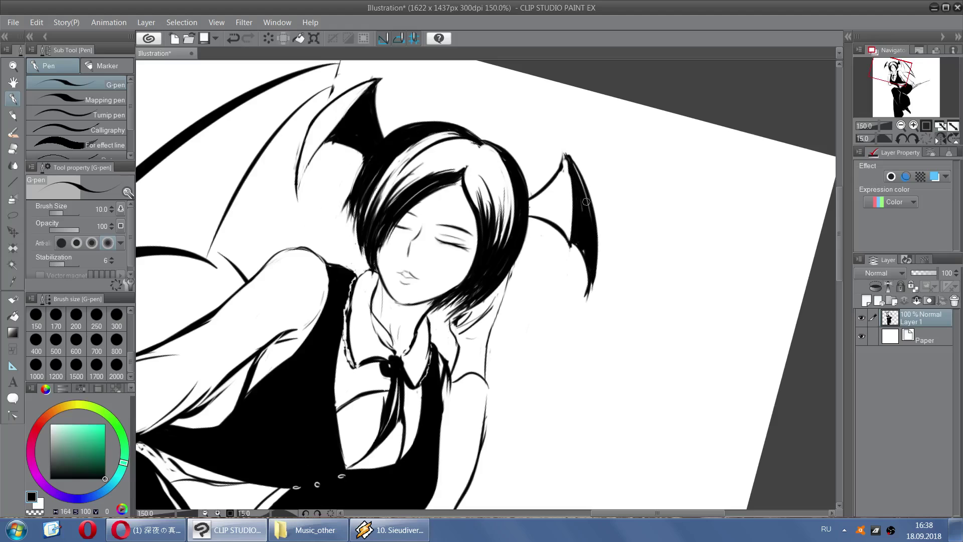
# Reshape the black wing panel into a crescent by redrawing its outer edge and extending its lower tip
pyautogui.scroll(-4, 586, 202)
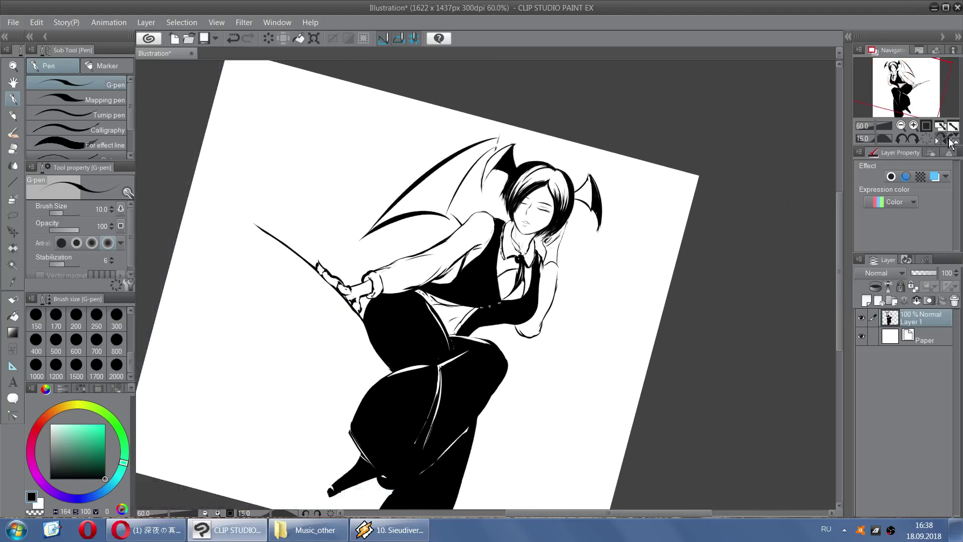
pyautogui.click(952, 142)
pyautogui.scroll(5, 394, 198)
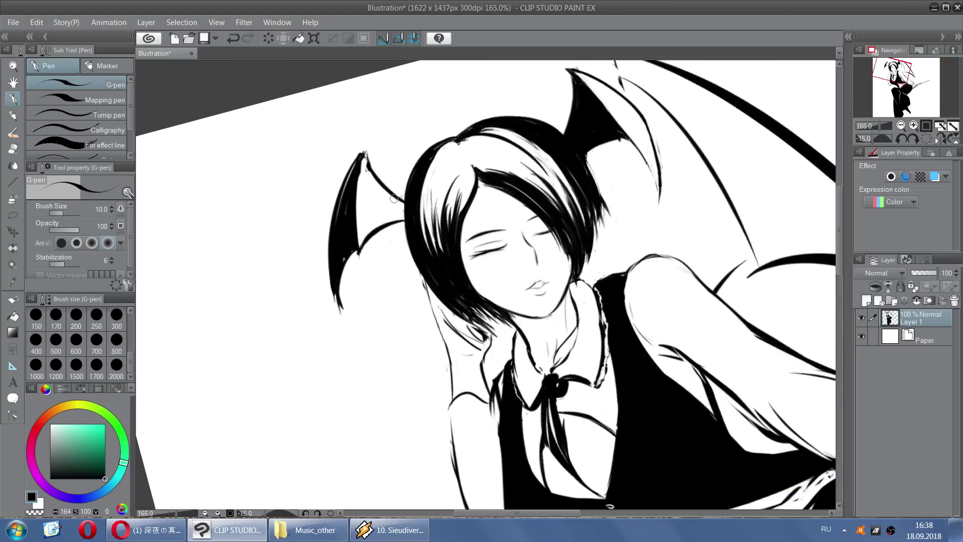
pyautogui.hotkey('ctrl', 'z')
pyautogui.moveTo(365, 154)
pyautogui.mouseDown()
pyautogui.moveTo(358, 213)
pyautogui.moveTo(386, 301)
pyautogui.mouseUp()
pyautogui.moveTo(363, 248)
pyautogui.mouseDown()
pyautogui.moveTo(390, 296)
pyautogui.moveTo(362, 168)
pyautogui.mouseUp()
pyautogui.hotkey('ctrl', 'z')
pyautogui.hotkey('ctrl', 'z')
pyautogui.moveTo(387, 295); pyautogui.dragTo(355, 155)
pyautogui.hotkey('ctrl', 'z')
pyautogui.moveTo(388, 294); pyautogui.dragTo(372, 153)
pyautogui.moveTo(355, 254)
pyautogui.mouseDown()
pyautogui.moveTo(370, 285)
pyautogui.moveTo(353, 263)
pyautogui.moveTo(391, 300)
pyautogui.mouseUp()
# Trim the crescent wing panel's outer edge with white strokes
pyautogui.press('x')
pyautogui.moveTo(347, 274); pyautogui.dragTo(332, 207)
pyautogui.hotkey('ctrl', 'z')
pyautogui.moveTo(348, 273); pyautogui.dragTo(349, 162)
pyautogui.moveTo(334, 250); pyautogui.dragTo(340, 331)
# Thicken the upper part of the crescent wing panel toward its pointed tip with black strokes
pyautogui.press('x')
pyautogui.moveTo(339, 211); pyautogui.dragTo(371, 132)
pyautogui.hotkey('ctrl', 'z')
pyautogui.hotkey('ctrl', 'z')
pyautogui.moveTo(344, 189); pyautogui.dragTo(371, 140)
pyautogui.hotkey('ctrl', 'z')
pyautogui.moveTo(342, 210); pyautogui.dragTo(374, 140)
pyautogui.hotkey('ctrl', 'z')
pyautogui.moveTo(346, 181)
pyautogui.mouseDown()
pyautogui.moveTo(378, 145)
pyautogui.moveTo(371, 167)
pyautogui.mouseUp()
pyautogui.hotkey('ctrl', 'z')
# Fill the base of the crescent-shaped head wing in black where it joins the hair
pyautogui.moveTo(452, 191)
pyautogui.mouseDown()
pyautogui.moveTo(259, 206)
pyautogui.moveTo(369, 213)
pyautogui.moveTo(433, 200)
pyautogui.mouseUp()
pyautogui.scroll(3, 362, 191)
pyautogui.moveTo(410, 230)
pyautogui.mouseDown()
pyautogui.moveTo(440, 205)
pyautogui.moveTo(432, 221)
pyautogui.mouseUp()
pyautogui.hotkey('ctrl', 'z')
pyautogui.hotkey('ctrl', 'z')
pyautogui.scroll(-6, 415, 145)
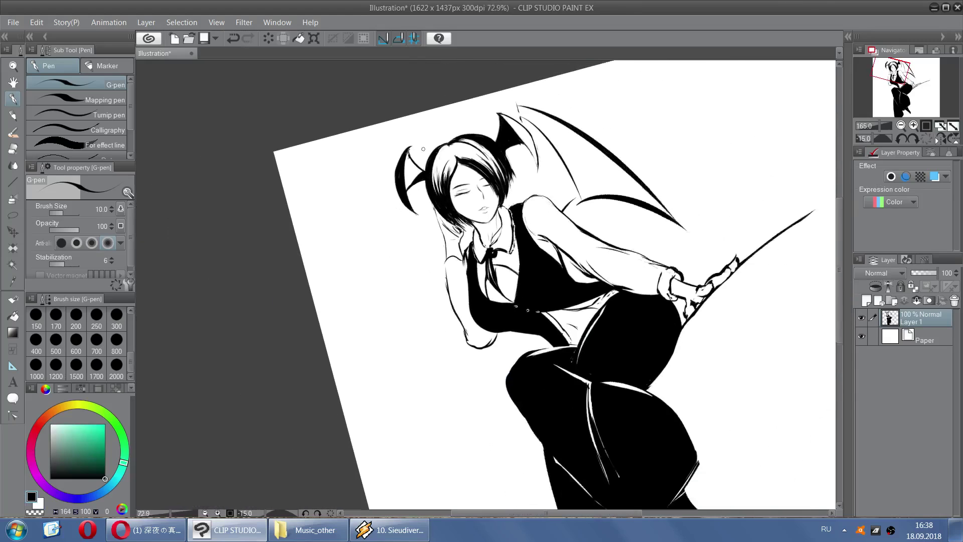
# Sharpen the other head wing's lower spike and inner corner with small black and white touch-ups
pyautogui.scroll(4, 489, 142)
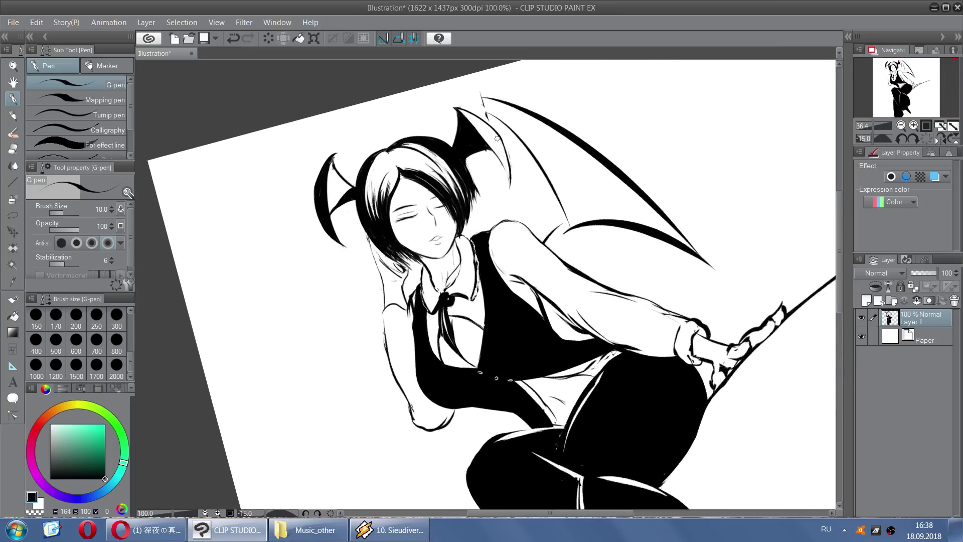
pyautogui.press('x')
pyautogui.press('x')
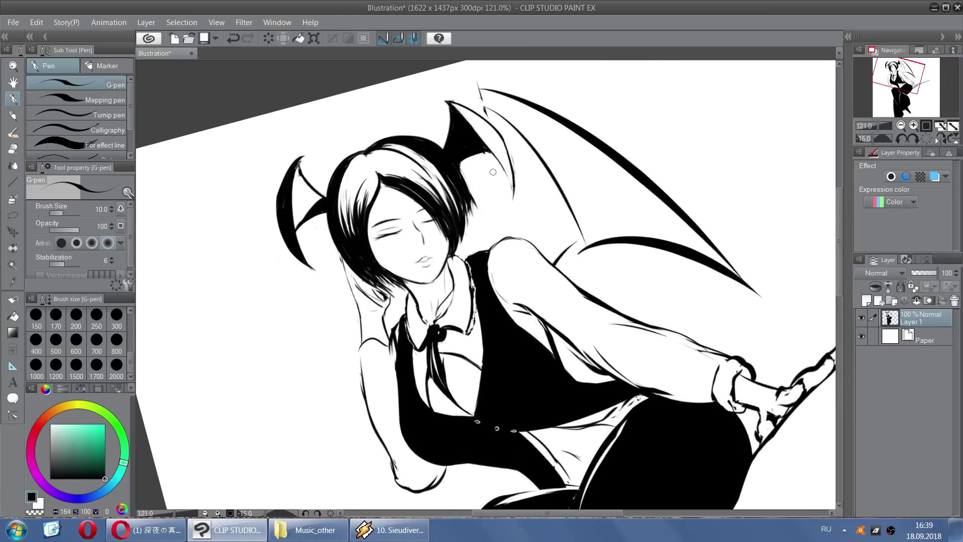
pyautogui.press('x')
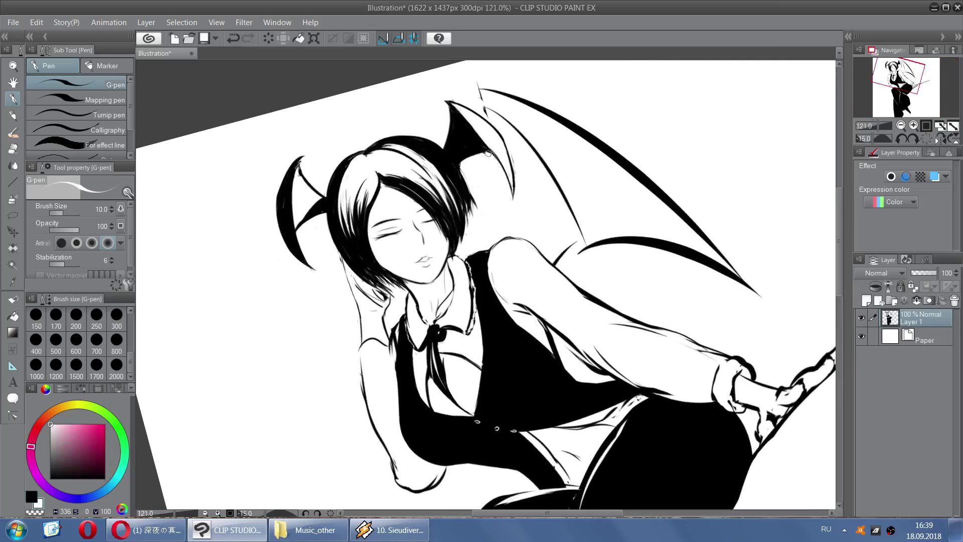
pyautogui.press('x')
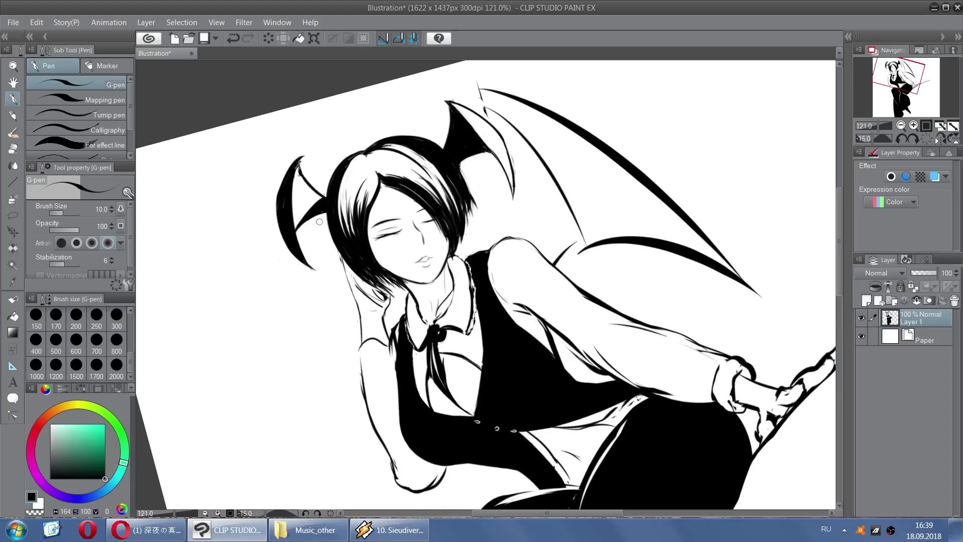
pyautogui.scroll(2, 325, 215)
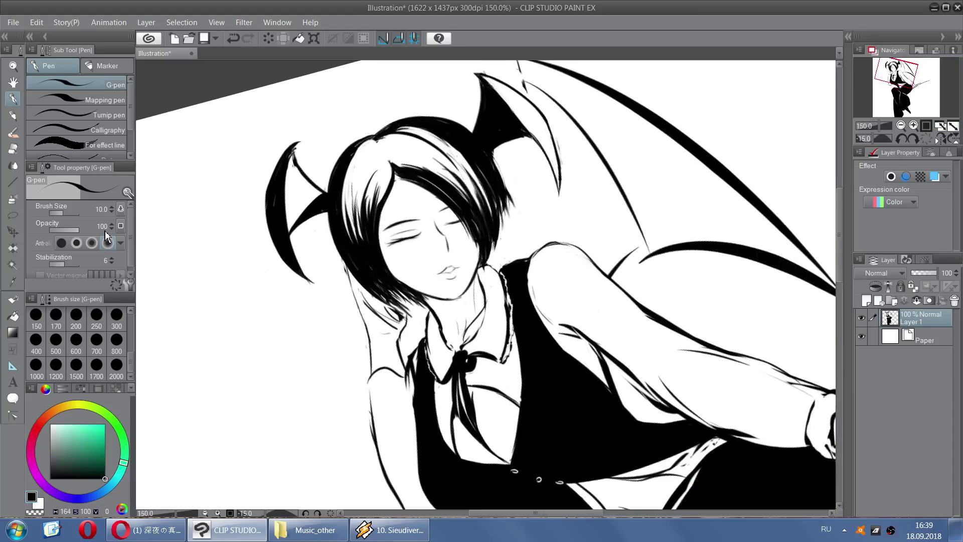
# Refine the crescent-shaped head wing's tip and inner edges with alternating white and black strokes
pyautogui.press('x')
pyautogui.hotkey('ctrl', 'z')
pyautogui.moveTo(294, 158); pyautogui.dragTo(308, 177)
pyautogui.hotkey('ctrl', 'z')
pyautogui.hotkey('ctrl', 'z')
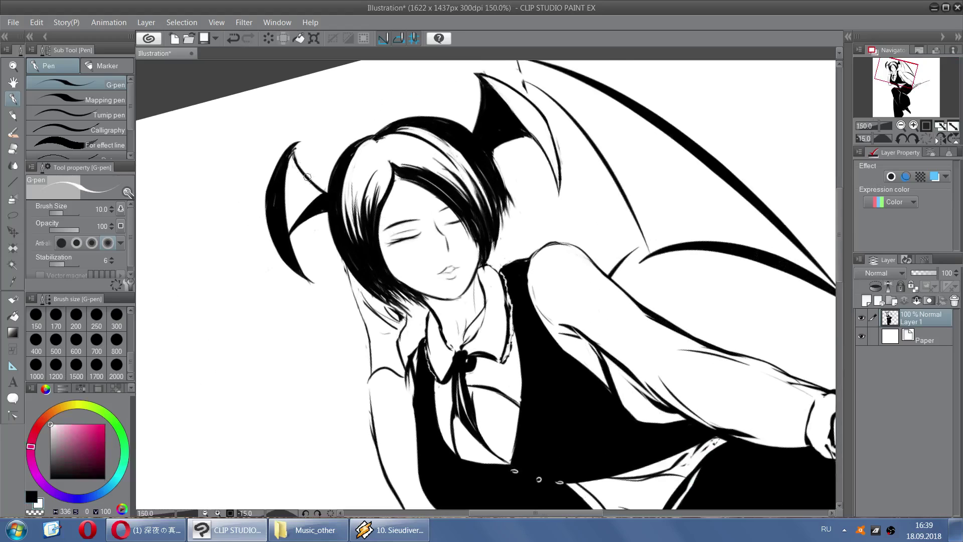
pyautogui.press('x')
pyautogui.moveTo(290, 236); pyautogui.dragTo(318, 215)
pyautogui.hotkey('ctrl', 'z')
pyautogui.press('x')
pyautogui.press('x')
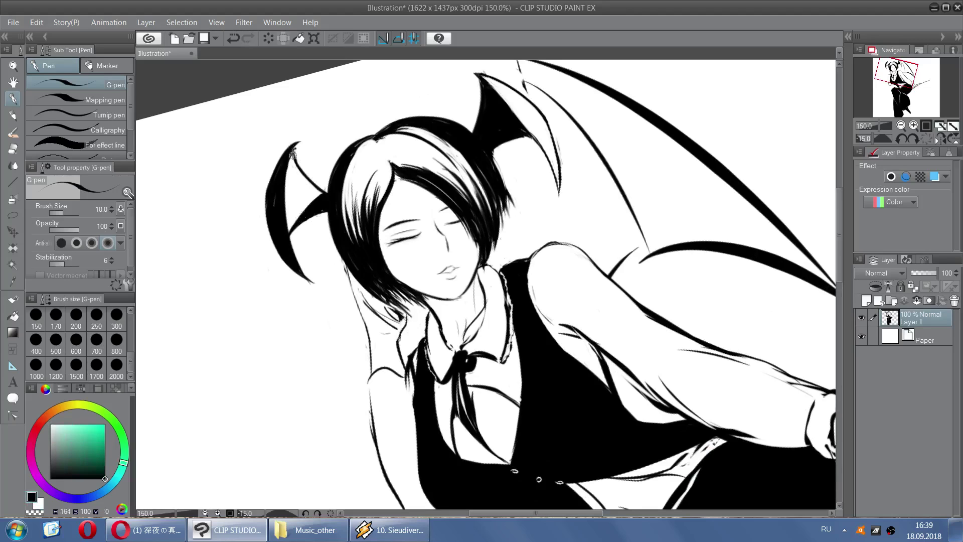
pyautogui.scroll(-3, 367, 213)
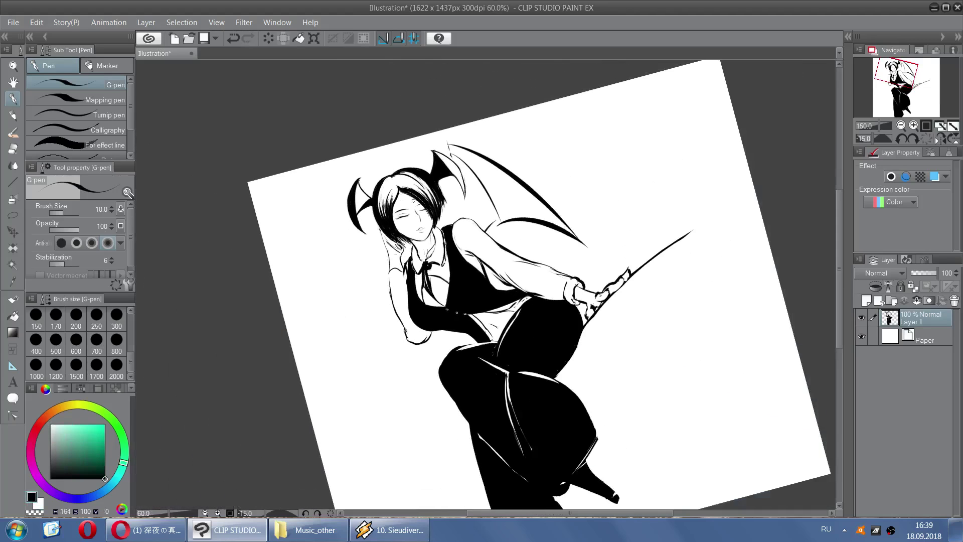
pyautogui.scroll(3, 467, 143)
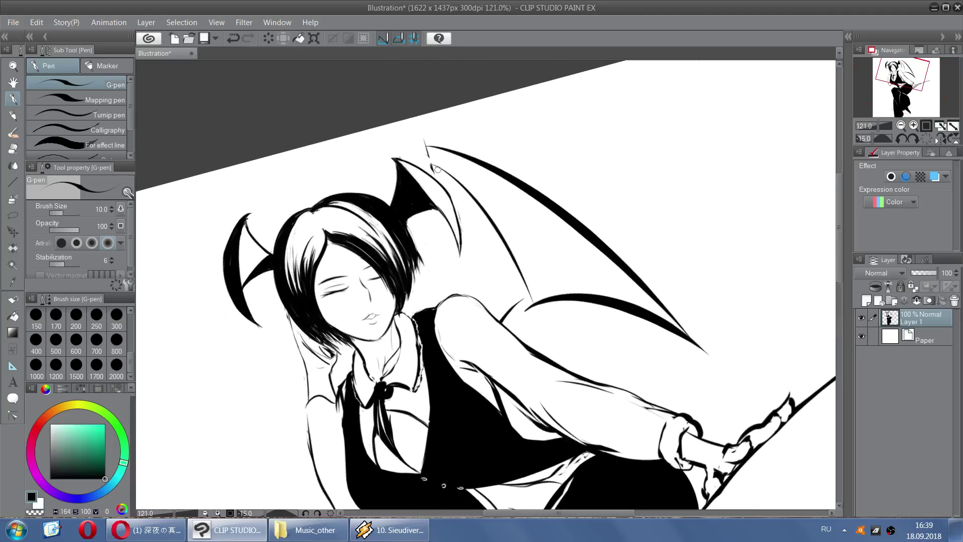
pyautogui.scroll(-3, 437, 170)
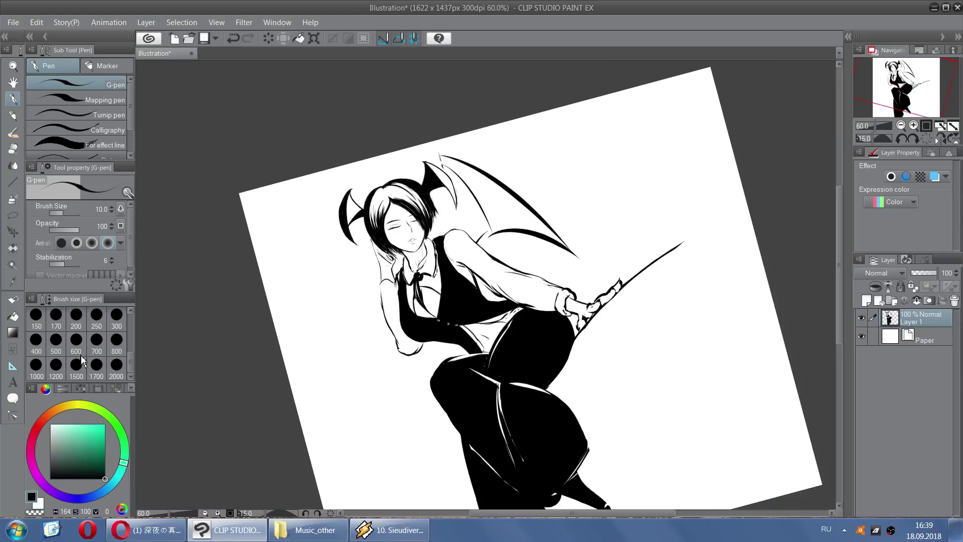
pyautogui.click(317, 515)
pyautogui.click(316, 515)
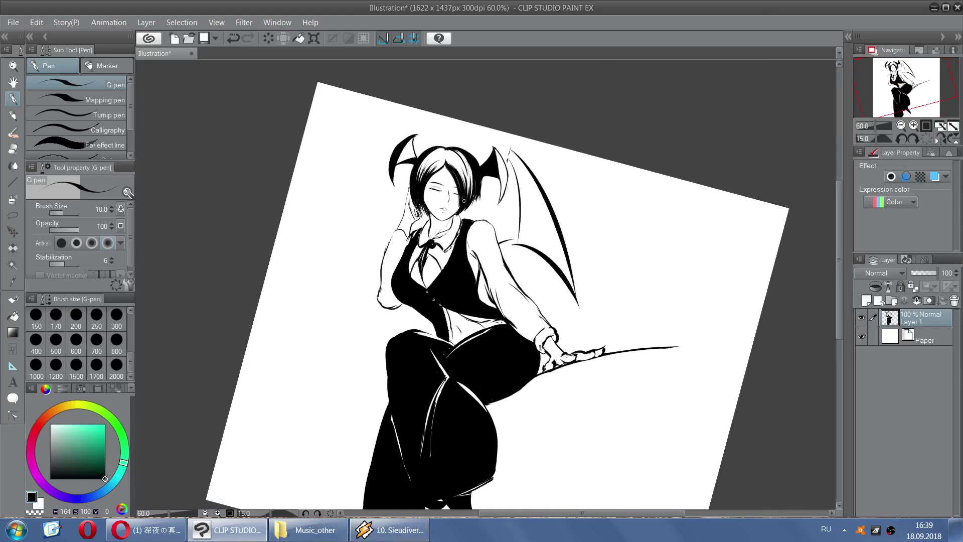
pyautogui.scroll(1, 481, 192)
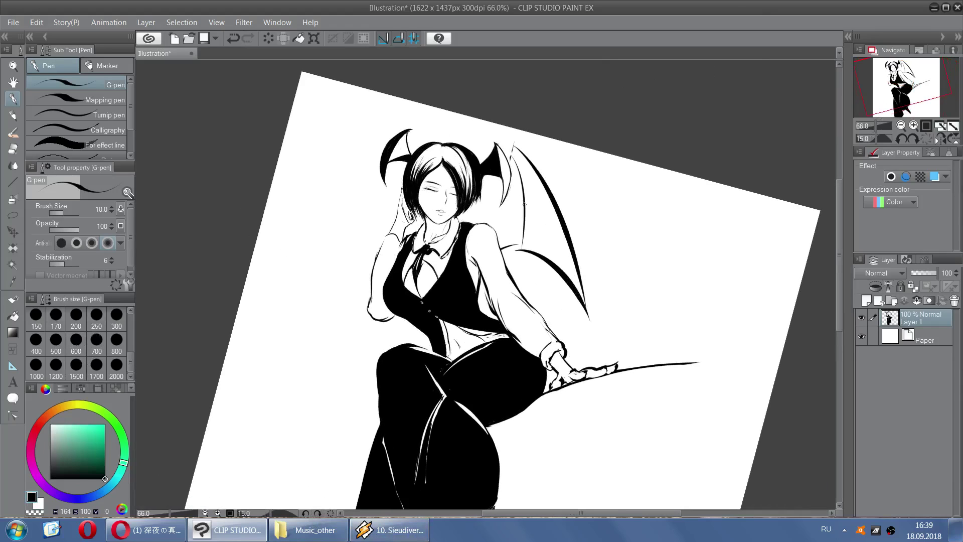
pyautogui.press('x')
pyautogui.moveTo(473, 284); pyautogui.dragTo(466, 308)
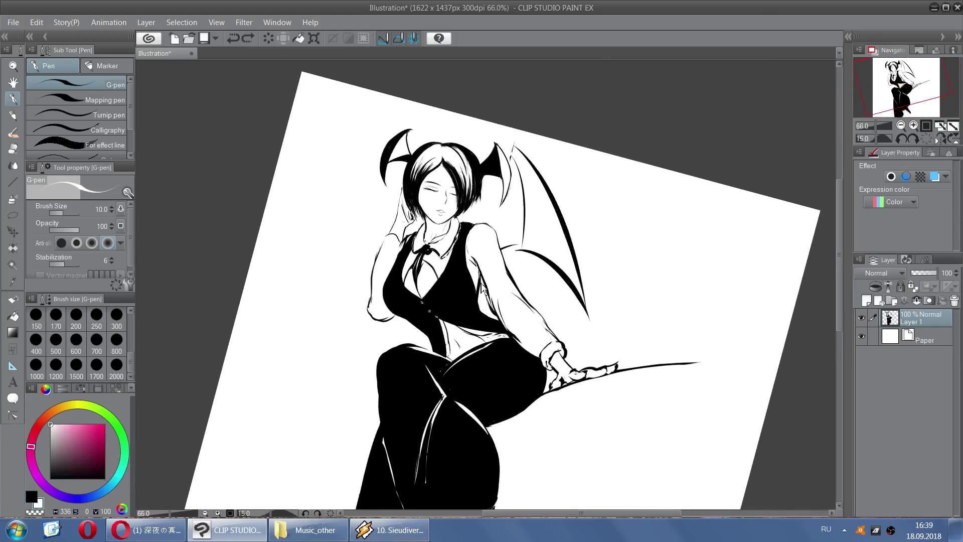
pyautogui.hotkey('ctrl', 'z')
# Try curved black strokes for the back wing's inner edge, running from the shoulder up to the wing's peak
pyautogui.press('x')
pyautogui.hotkey('ctrl', 'z')
pyautogui.moveTo(475, 245)
pyautogui.mouseDown()
pyautogui.moveTo(492, 287)
pyautogui.moveTo(504, 174)
pyautogui.moveTo(516, 161)
pyautogui.mouseUp()
pyautogui.hotkey('ctrl', 'z')
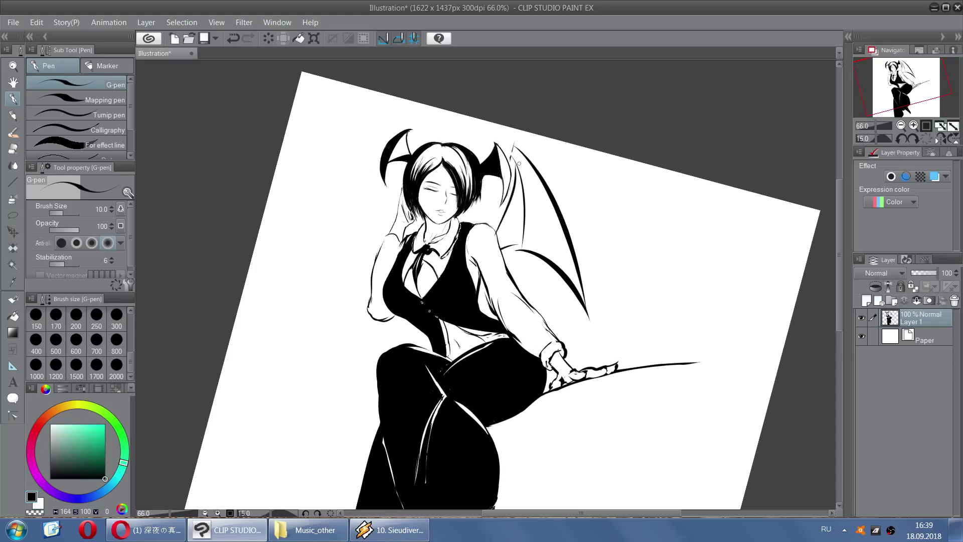
pyautogui.hotkey('ctrl', 'z')
pyautogui.moveTo(490, 228)
pyautogui.mouseDown()
pyautogui.moveTo(512, 153)
pyautogui.moveTo(508, 161)
pyautogui.mouseUp()
pyautogui.hotkey('ctrl', 'z')
pyautogui.hotkey('ctrl', 'z')
pyautogui.hotkey('ctrl', 'z')
pyautogui.hotkey('ctrl', 'z')
pyautogui.moveTo(467, 255); pyautogui.dragTo(512, 176)
pyautogui.hotkey('ctrl', 'z')
pyautogui.press('x')
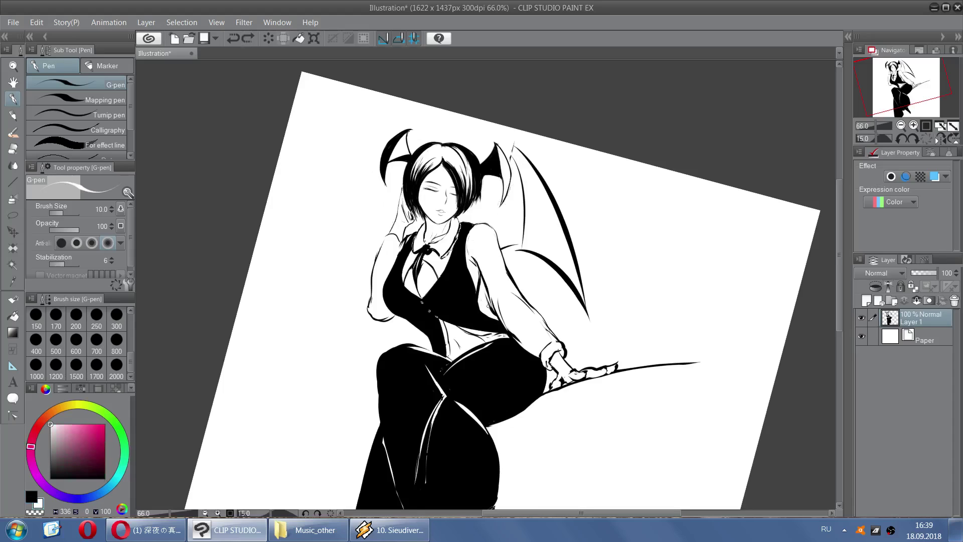
# Compare the back wing with and without its inner stroke, and try shorter strokes just behind the shoulder
pyautogui.press('x')
pyautogui.press('x')
pyautogui.press('x')
pyautogui.hotkey('ctrl', 'z')
pyautogui.hotkey('ctrl', 'y')
pyautogui.hotkey('ctrl', 'z')
pyautogui.hotkey('ctrl', 'y')
pyautogui.hotkey('ctrl', 'z')
pyautogui.moveTo(486, 284); pyautogui.dragTo(501, 212)
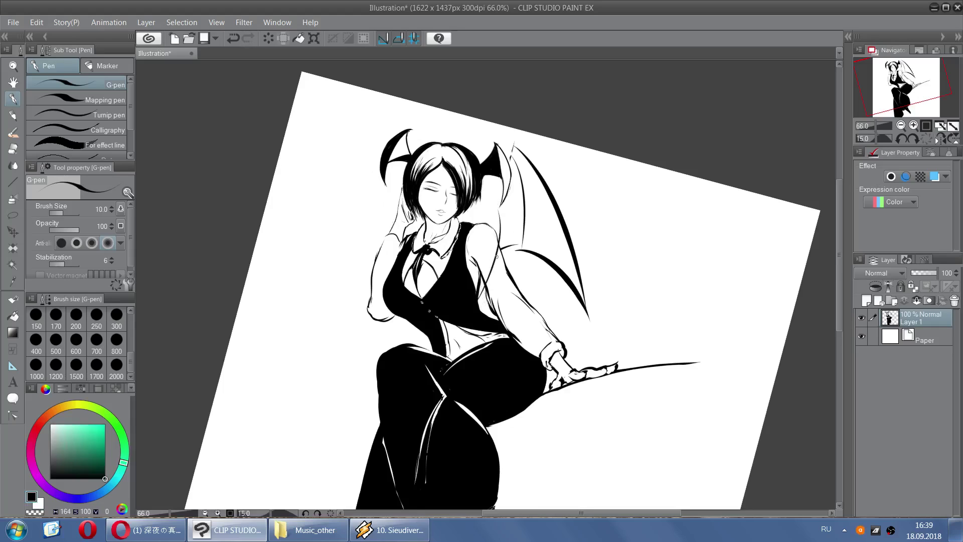
pyautogui.hotkey('ctrl', 'z')
pyautogui.moveTo(499, 245)
pyautogui.mouseDown()
pyautogui.moveTo(509, 187)
pyautogui.moveTo(511, 195)
pyautogui.mouseUp()
pyautogui.hotkey('ctrl', 'z')
pyautogui.hotkey('ctrl', 'z')
# Try longer inner-edge strokes for the back wing, starting lower behind the sleeve and sweeping up to the peak
pyautogui.moveTo(487, 287); pyautogui.dragTo(528, 167)
pyautogui.hotkey('ctrl', 'z')
pyautogui.moveTo(480, 288); pyautogui.dragTo(507, 197)
pyautogui.hotkey('ctrl', 'z')
pyautogui.moveTo(479, 291)
pyautogui.mouseDown()
pyautogui.moveTo(505, 230)
pyautogui.moveTo(515, 170)
pyautogui.mouseUp()
pyautogui.hotkey('ctrl', 'z')
pyautogui.hotkey('ctrl', 'z')
pyautogui.moveTo(480, 293); pyautogui.dragTo(524, 197)
pyautogui.hotkey('ctrl', 'z')
pyautogui.moveTo(480, 294)
pyautogui.mouseDown()
pyautogui.moveTo(521, 197)
pyautogui.moveTo(524, 158)
pyautogui.mouseUp()
pyautogui.hotkey('ctrl', 'z')
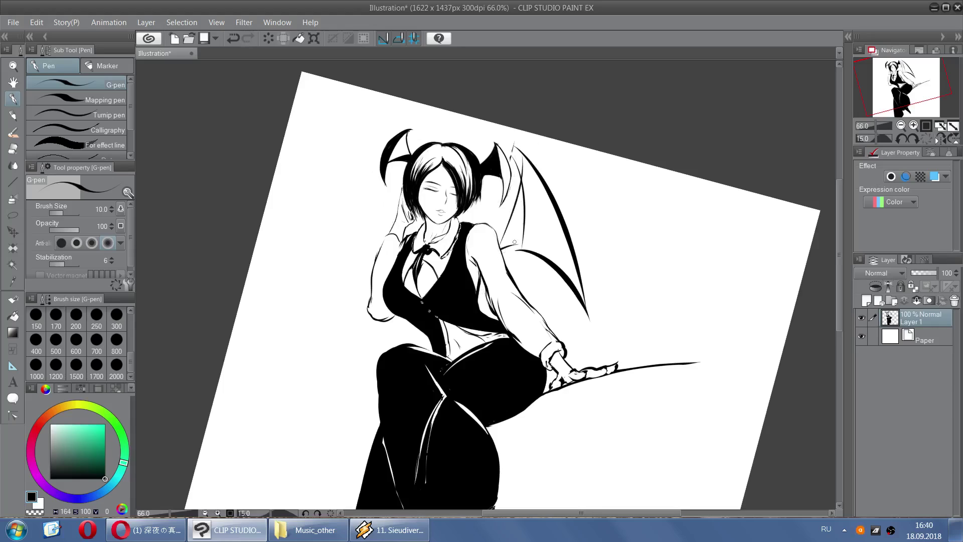
# Clean the back wing's peak with white and extend the inner stroke's upper end in black
pyautogui.press('x')
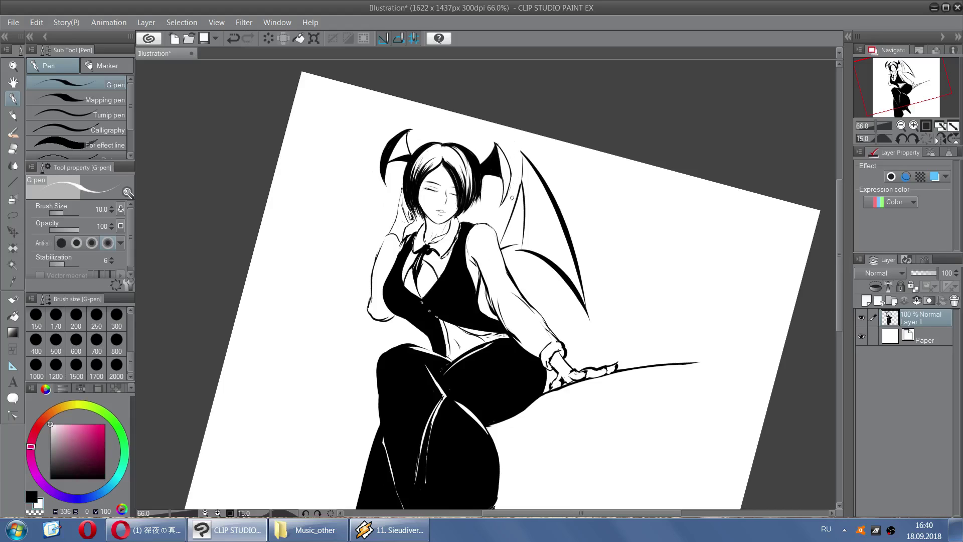
pyautogui.press('x')
pyautogui.hotkey('ctrl', 'z')
pyautogui.moveTo(520, 192); pyautogui.dragTo(522, 154)
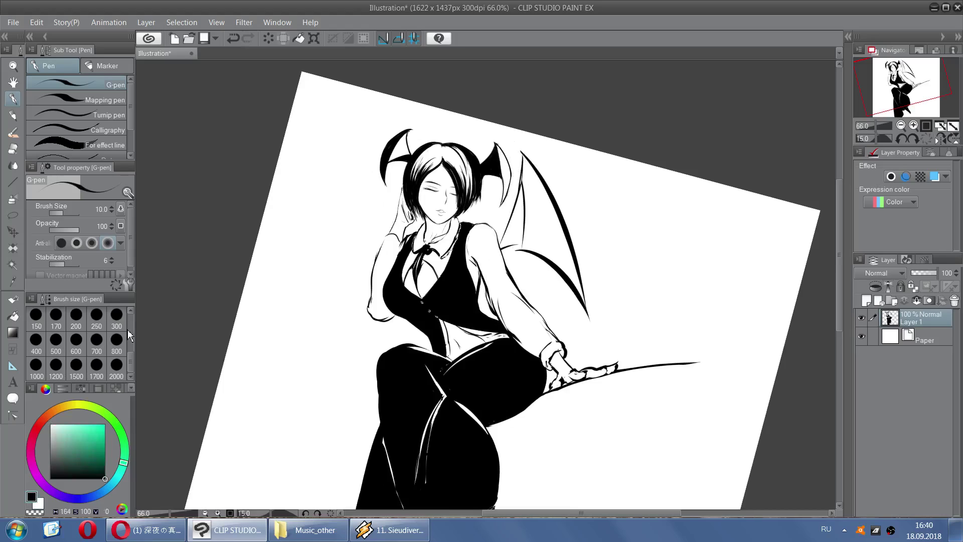
# Paint over the whole back wing in white with the G-pen at brush size 100
pyautogui.click(116, 316)
pyautogui.scroll(1, 95, 357)
pyautogui.click(96, 316)
pyautogui.press('x')
pyautogui.moveTo(519, 236)
pyautogui.mouseDown()
pyautogui.moveTo(536, 163)
pyautogui.moveTo(541, 235)
pyautogui.moveTo(562, 261)
pyautogui.moveTo(564, 228)
pyautogui.moveTo(567, 279)
pyautogui.mouseUp()
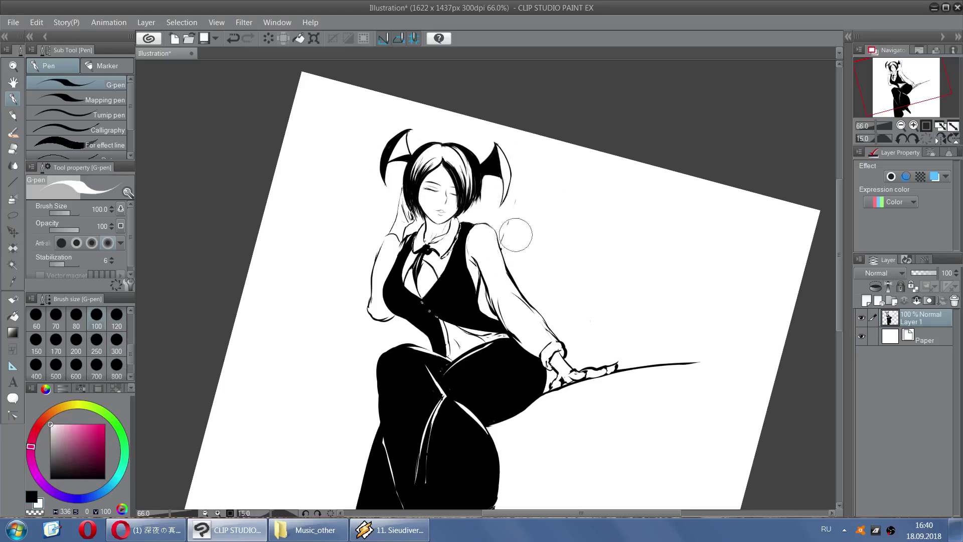
# Redraw the back wing's inner edge in black at brush size 10, curving from the shoulder up beside the head wing
pyautogui.scroll(2, 80, 341)
pyautogui.click(63, 322)
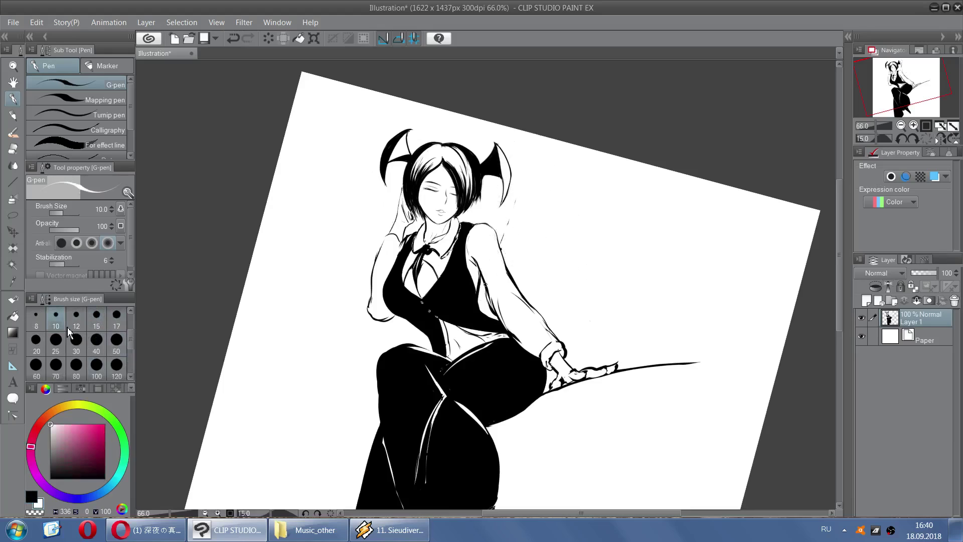
pyautogui.press('x')
pyautogui.hotkey('ctrl', 'z')
pyautogui.moveTo(501, 249); pyautogui.dragTo(519, 162)
pyautogui.hotkey('ctrl', 'z')
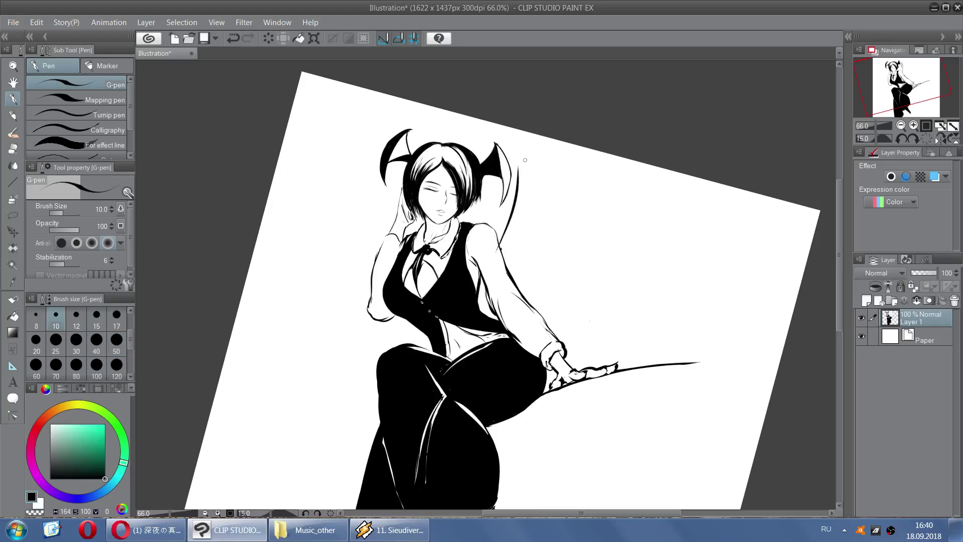
pyautogui.hotkey('ctrl', 'z')
pyautogui.moveTo(499, 246); pyautogui.dragTo(524, 149)
# Handwrite "FUCK THE PIZZA" in black on the empty area beside the figure
pyautogui.moveTo(584, 210); pyautogui.dragTo(592, 208)
pyautogui.moveTo(598, 199); pyautogui.dragTo(628, 234)
pyautogui.click(638, 234)
pyautogui.moveTo(639, 217)
pyautogui.mouseDown()
pyautogui.moveTo(638, 229)
pyautogui.moveTo(652, 233)
pyautogui.mouseUp()
pyautogui.moveTo(655, 217)
pyautogui.mouseDown()
pyautogui.moveTo(658, 228)
pyautogui.moveTo(677, 228)
pyautogui.mouseUp()
pyautogui.moveTo(681, 227)
pyautogui.mouseDown()
pyautogui.moveTo(686, 210)
pyautogui.moveTo(692, 227)
pyautogui.mouseUp()
pyautogui.moveTo(683, 221); pyautogui.dragTo(690, 220)
# Handwrite the line "THEY JUST DELIVERED ME" below the first words of the note
pyautogui.moveTo(635, 250); pyautogui.dragTo(642, 250)
pyautogui.moveTo(648, 245); pyautogui.dragTo(651, 252)
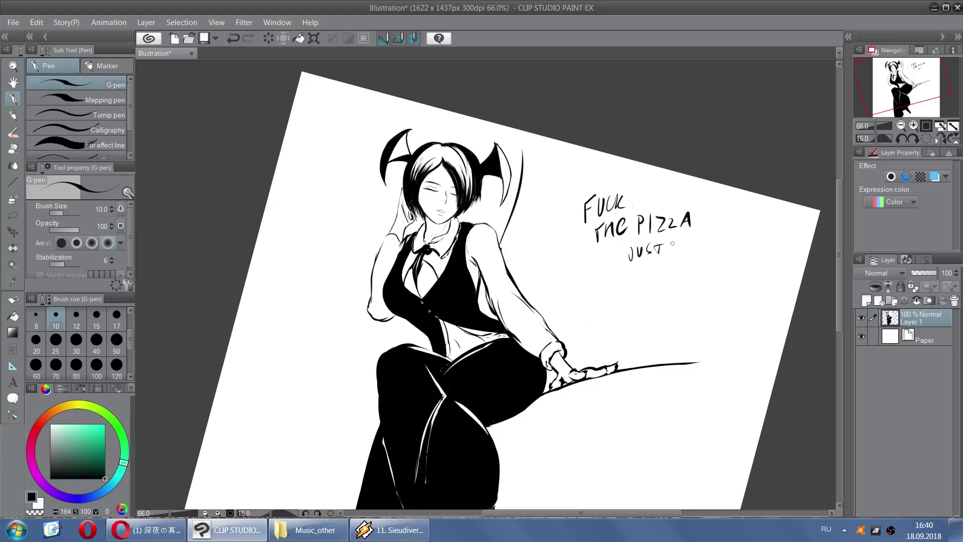
pyautogui.hotkey('ctrl', 'z')
pyautogui.hotkey('ctrl', 'z')
pyautogui.hotkey('ctrl', 'z')
pyautogui.moveTo(680, 243); pyautogui.dragTo(680, 254)
pyautogui.moveTo(681, 243); pyautogui.dragTo(682, 252)
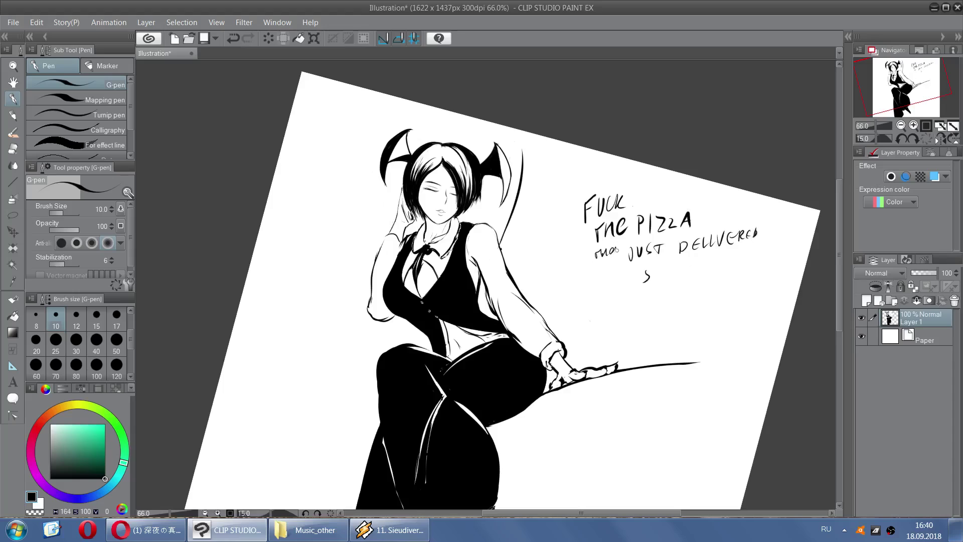
pyautogui.moveTo(765, 234); pyautogui.dragTo(773, 231)
pyautogui.moveTo(775, 230); pyautogui.dragTo(783, 231)
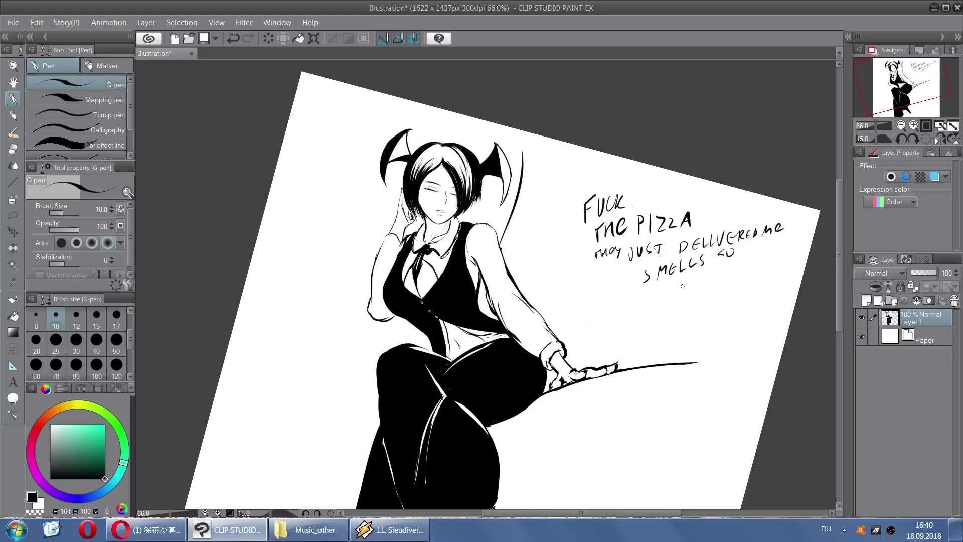
# Continue the handwritten note with a bold "DELICIOUS" under "SMELLS SO"
pyautogui.moveTo(678, 282)
pyautogui.mouseDown()
pyautogui.moveTo(679, 304)
pyautogui.moveTo(699, 298)
pyautogui.mouseUp()
pyautogui.moveTo(733, 271); pyautogui.dragTo(727, 294)
pyautogui.moveTo(741, 267); pyautogui.dragTo(735, 285)
pyautogui.moveTo(755, 266)
pyautogui.mouseDown()
pyautogui.moveTo(751, 287)
pyautogui.moveTo(763, 268)
pyautogui.moveTo(777, 276)
pyautogui.mouseUp()
pyautogui.moveTo(786, 254); pyautogui.dragTo(776, 273)
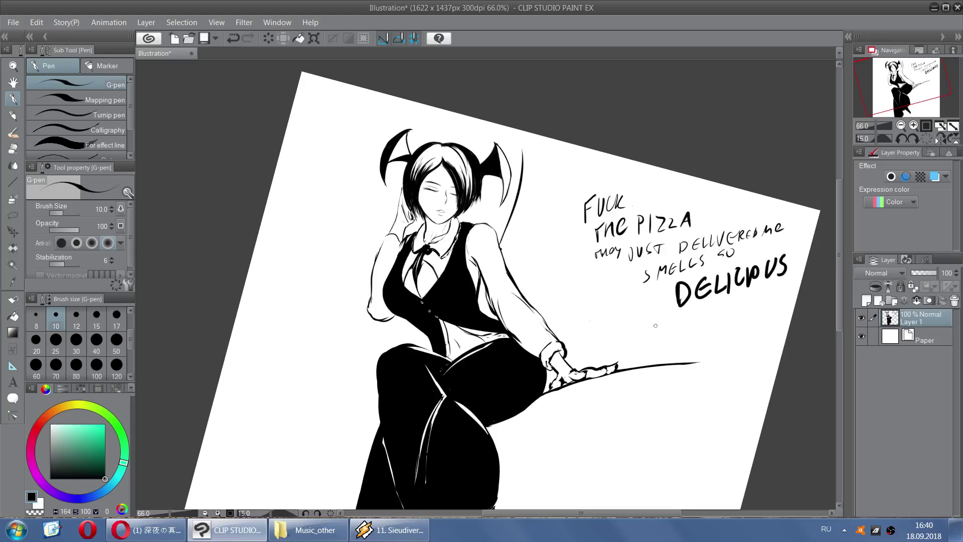
# Finish the handwritten note with the bold words "I CAN BARELY TAKE IT"
pyautogui.moveTo(683, 329); pyautogui.dragTo(692, 326)
pyautogui.moveTo(696, 328)
pyautogui.mouseDown()
pyautogui.moveTo(705, 313)
pyautogui.moveTo(723, 319)
pyautogui.mouseUp()
pyautogui.moveTo(725, 301)
pyautogui.mouseDown()
pyautogui.moveTo(726, 318)
pyautogui.moveTo(740, 298)
pyautogui.mouseUp()
pyautogui.moveTo(741, 298); pyautogui.dragTo(756, 307)
pyautogui.moveTo(768, 290); pyautogui.dragTo(783, 301)
pyautogui.moveTo(787, 287); pyautogui.dragTo(781, 311)
pyautogui.moveTo(689, 338)
pyautogui.mouseDown()
pyautogui.moveTo(696, 355)
pyautogui.moveTo(708, 332)
pyautogui.mouseUp()
pyautogui.moveTo(707, 353); pyautogui.dragTo(720, 348)
pyautogui.moveTo(717, 343)
pyautogui.mouseDown()
pyautogui.moveTo(709, 344)
pyautogui.moveTo(722, 349)
pyautogui.mouseUp()
pyautogui.moveTo(735, 328)
pyautogui.mouseDown()
pyautogui.moveTo(725, 340)
pyautogui.moveTo(743, 347)
pyautogui.mouseUp()
pyautogui.moveTo(752, 324); pyautogui.dragTo(762, 340)
pyautogui.moveTo(722, 371)
pyautogui.mouseDown()
pyautogui.moveTo(727, 391)
pyautogui.moveTo(737, 386)
pyautogui.moveTo(753, 358)
pyautogui.moveTo(725, 396)
pyautogui.moveTo(734, 385)
pyautogui.mouseUp()
pyautogui.hotkey('ctrl', 'z')
pyautogui.hotkey('ctrl', 'z')
pyautogui.hotkey('ctrl', 'z')
pyautogui.moveTo(732, 363); pyautogui.dragTo(763, 352)
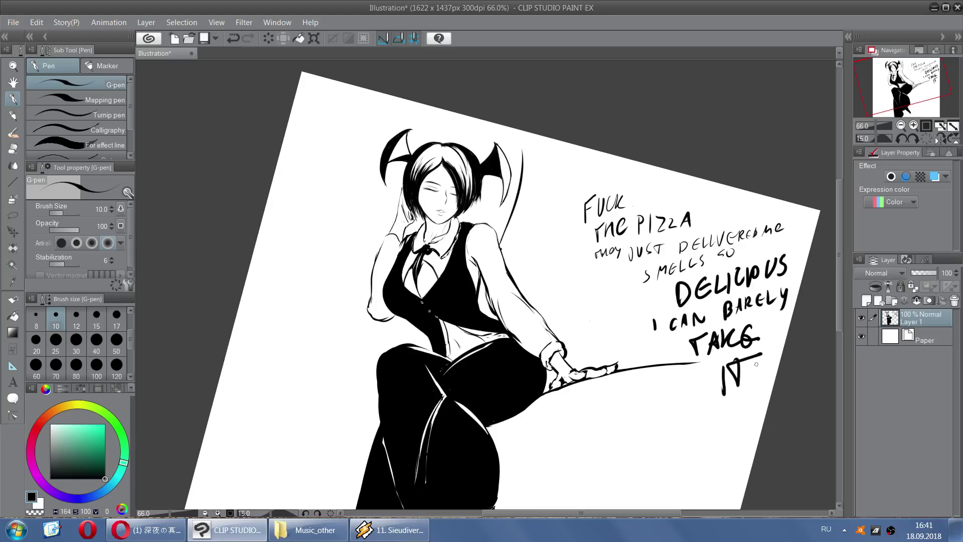
# Erase the whole handwritten note beside the figure, using a larger Rough eraser
pyautogui.press('e')
pyautogui.moveTo(722, 396)
pyautogui.mouseDown()
pyautogui.moveTo(735, 381)
pyautogui.moveTo(730, 354)
pyautogui.mouseUp()
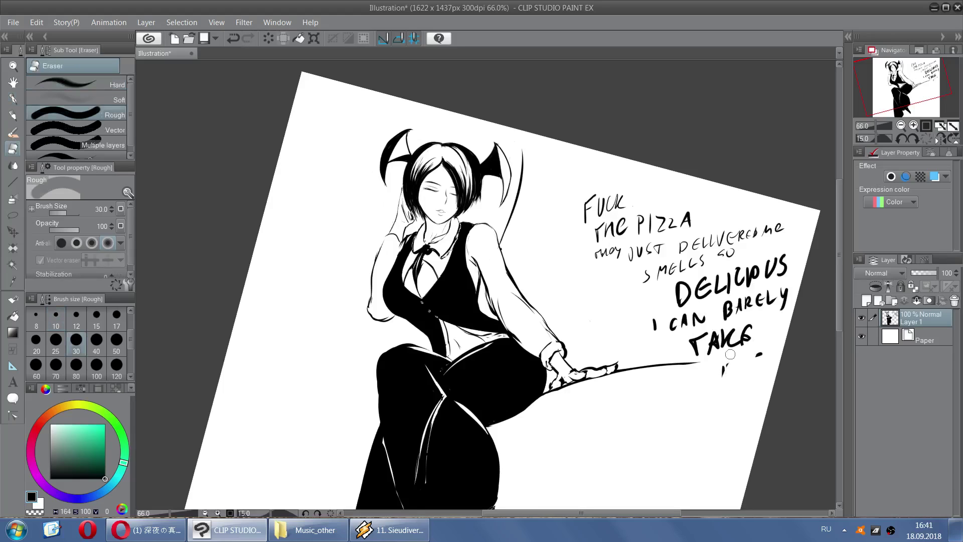
pyautogui.scroll(-2, 76, 351)
pyautogui.click(76, 339)
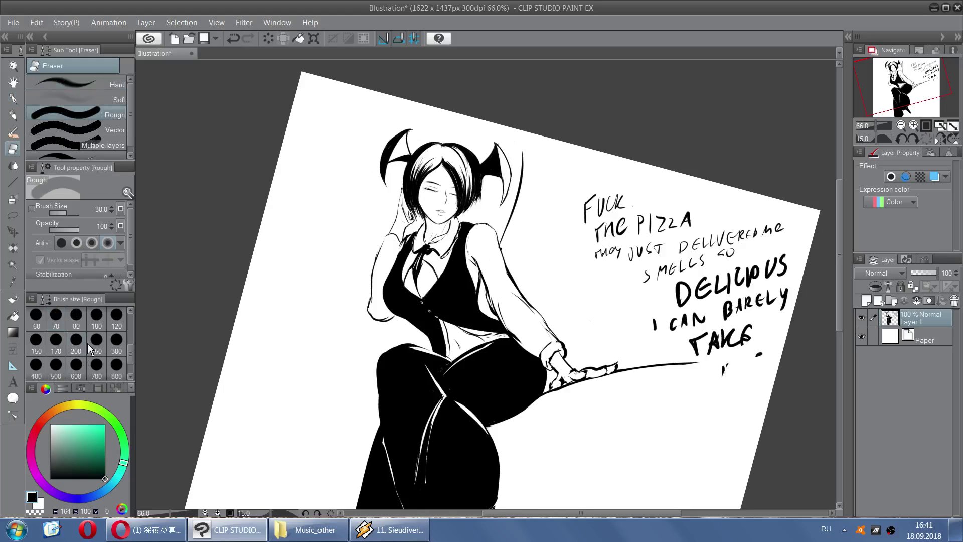
pyautogui.moveTo(698, 166)
pyautogui.mouseDown()
pyautogui.moveTo(620, 199)
pyautogui.moveTo(774, 236)
pyautogui.moveTo(692, 284)
pyautogui.moveTo(736, 314)
pyautogui.moveTo(747, 345)
pyautogui.mouseUp()
# Draw the back wing's long outer edge and a short inner rib from its peak with the black G-pen
pyautogui.press('p')
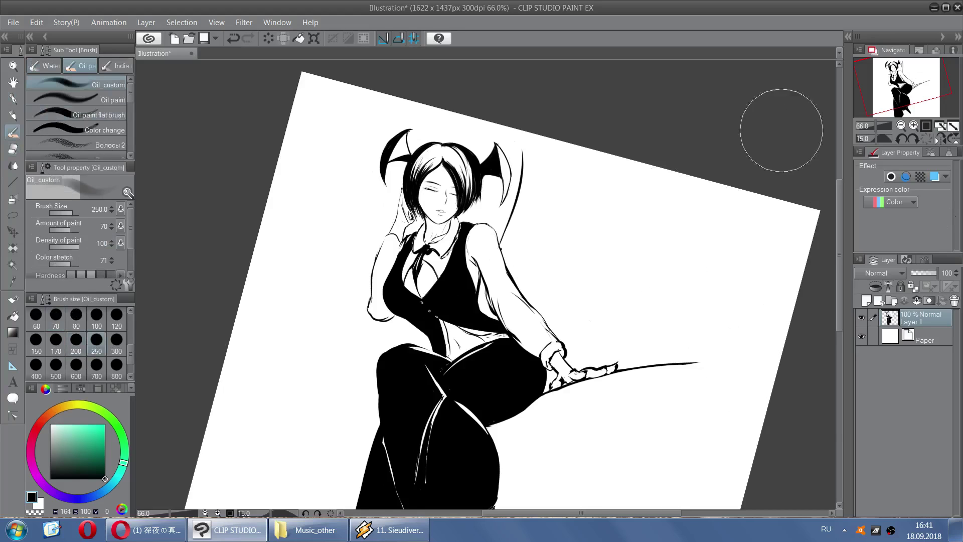
pyautogui.scroll(2, 426, 132)
pyautogui.scroll(2, 94, 335)
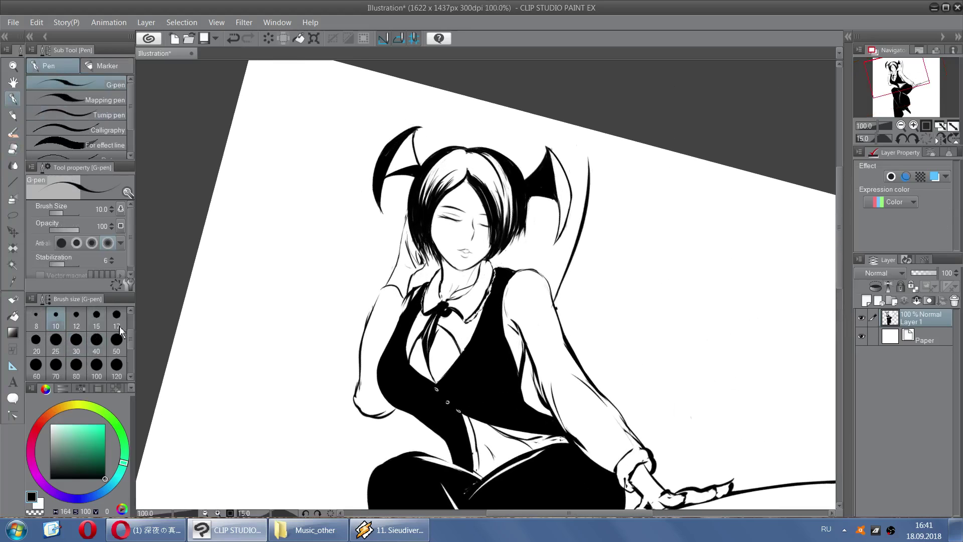
pyautogui.scroll(-3, 464, 237)
pyautogui.scroll(3, 473, 224)
pyautogui.press('x')
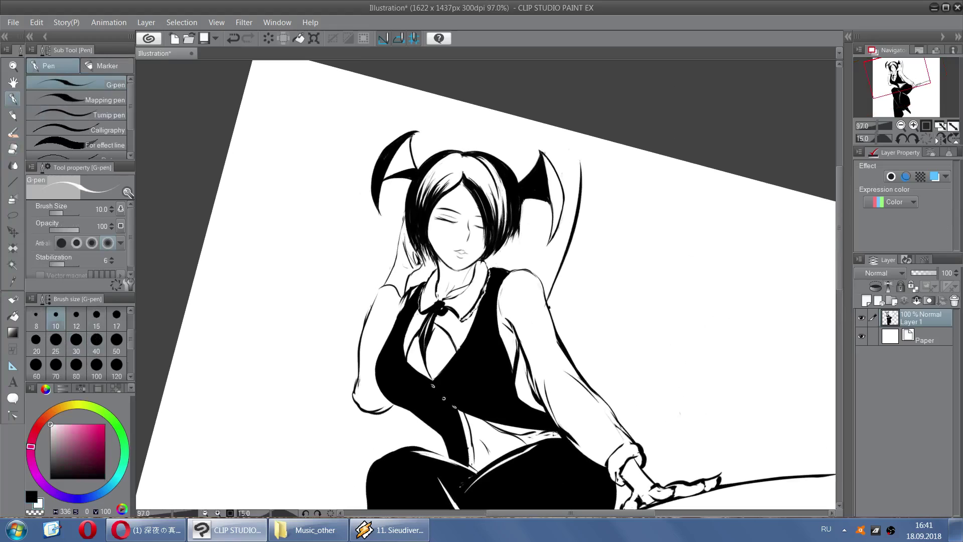
pyautogui.hotkey('ctrl', 'z')
pyautogui.press('x')
pyautogui.hotkey('ctrl', 'z')
pyautogui.moveTo(580, 160)
pyautogui.mouseDown()
pyautogui.moveTo(635, 204)
pyautogui.moveTo(687, 269)
pyautogui.mouseUp()
pyautogui.hotkey('ctrl', 'z')
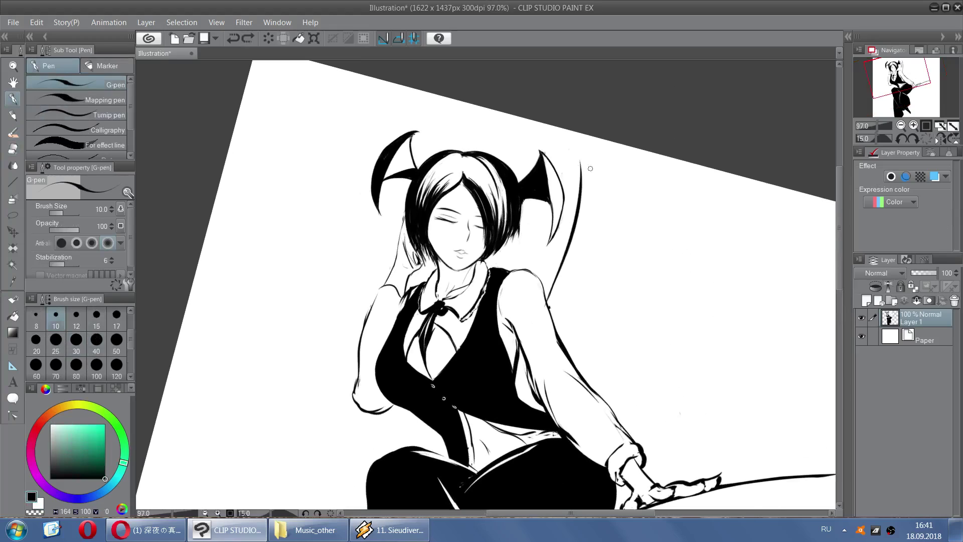
pyautogui.moveTo(578, 161); pyautogui.dragTo(742, 347)
pyautogui.moveTo(582, 164)
pyautogui.mouseDown()
pyautogui.moveTo(633, 346)
pyautogui.moveTo(592, 172)
pyautogui.moveTo(630, 281)
pyautogui.mouseUp()
pyautogui.hotkey('ctrl', 'z')
# Fit the illustration to the window and flip the canvas view horizontally
pyautogui.scroll(-2, 814, 238)
pyautogui.scroll(-2, 813, 237)
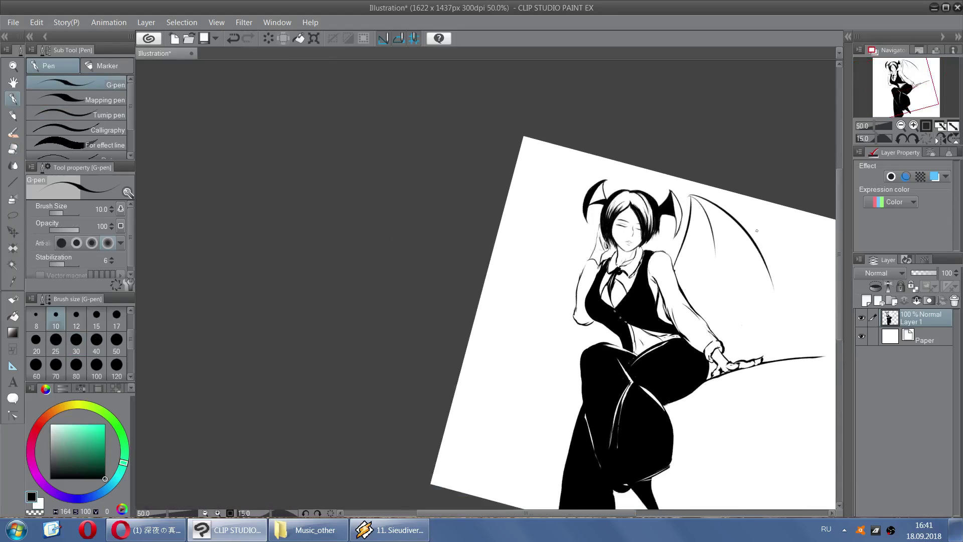
pyautogui.click(943, 129)
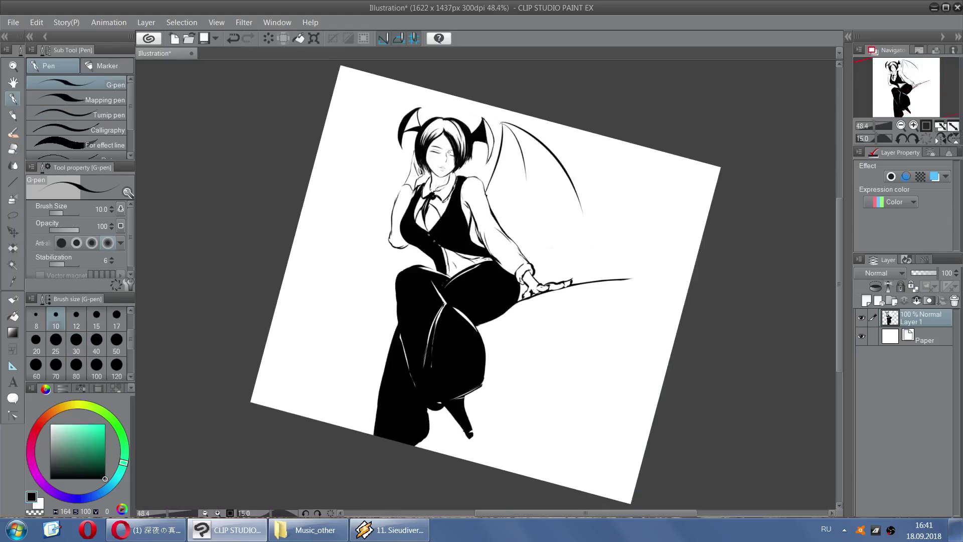
pyautogui.click(941, 138)
pyautogui.scroll(-2, 421, 286)
pyautogui.scroll(4, 452, 197)
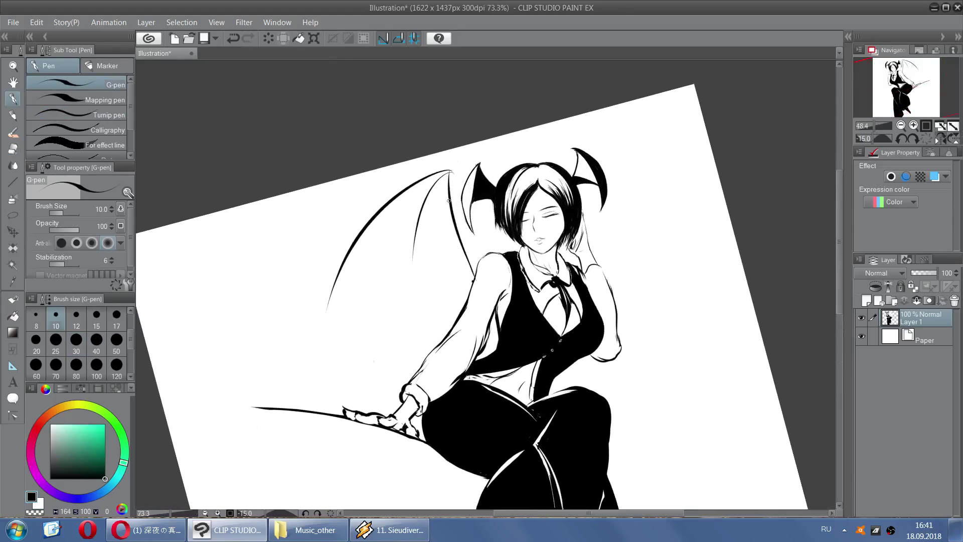
# Try a lower wing bone toward the arm and a second membrane arc from the end of the first rib
pyautogui.hotkey('ctrl', 'z')
pyautogui.moveTo(409, 261); pyautogui.dragTo(461, 315)
pyautogui.moveTo(335, 401); pyautogui.dragTo(414, 260)
pyautogui.hotkey('ctrl', 'z')
pyautogui.moveTo(322, 328); pyautogui.dragTo(417, 260)
pyautogui.hotkey('ctrl', 'z')
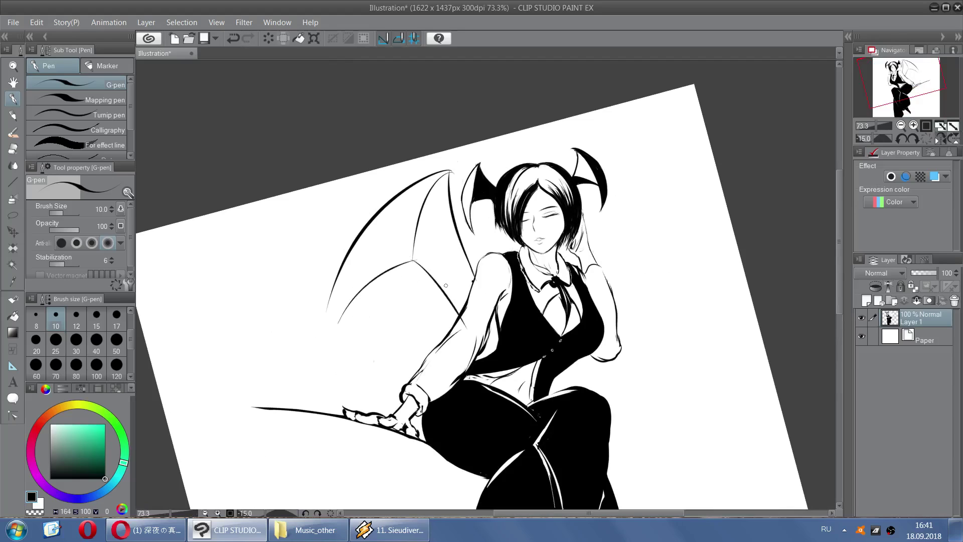
# Undo the back wing's lower bone, membrane arcs and outer edge, keeping only the edge beside the head wing
pyautogui.hotkey('ctrl', 'z')
pyautogui.hotkey('ctrl', 'z')
pyautogui.hotkey('ctrl', 'z')
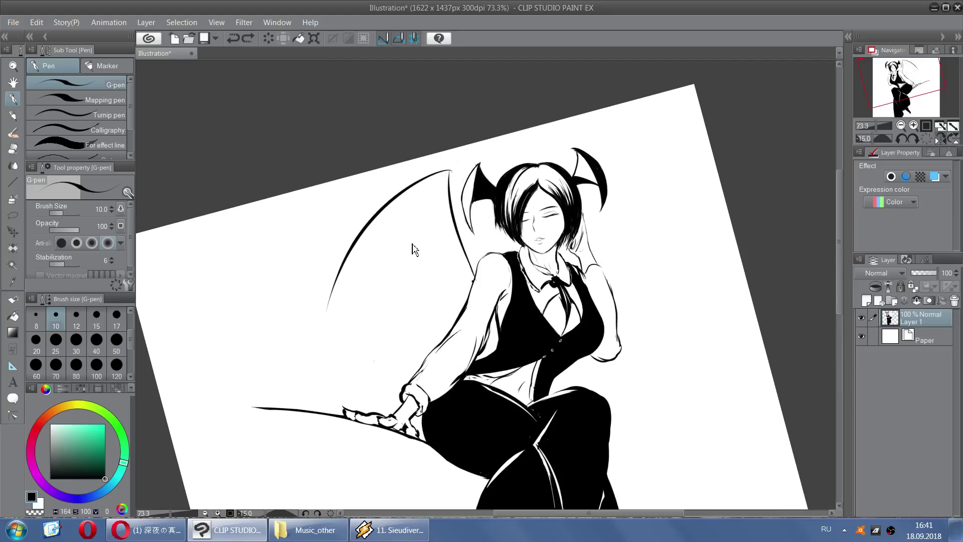
pyautogui.hotkey('ctrl', 'z')
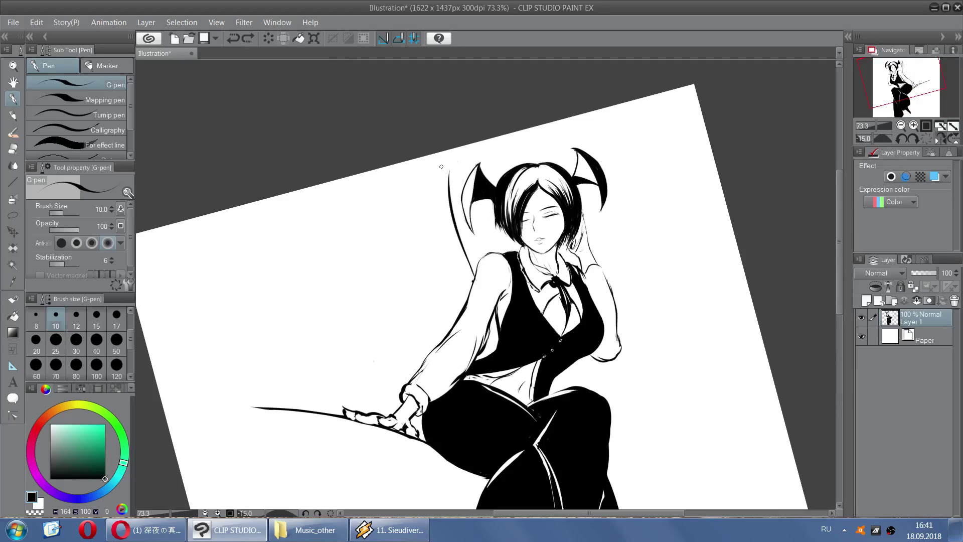
# Try a folded back-wing shape with a short top edge, an inner rib and a downward membrane curve
pyautogui.moveTo(450, 168)
pyautogui.mouseDown()
pyautogui.moveTo(370, 247)
pyautogui.moveTo(429, 289)
pyautogui.mouseUp()
pyautogui.hotkey('ctrl', 'z')
pyautogui.hotkey('ctrl', 'z')
pyautogui.moveTo(399, 222); pyautogui.dragTo(412, 325)
pyautogui.moveTo(447, 201)
pyautogui.mouseDown()
pyautogui.moveTo(436, 263)
pyautogui.moveTo(443, 254)
pyautogui.moveTo(440, 191)
pyautogui.moveTo(417, 314)
pyautogui.mouseUp()
pyautogui.hotkey('ctrl', 'z')
pyautogui.hotkey('ctrl', 'z')
pyautogui.moveTo(446, 180); pyautogui.dragTo(422, 328)
pyautogui.hotkey('ctrl', 'z')
pyautogui.hotkey('ctrl', 'z')
pyautogui.moveTo(448, 169)
pyautogui.mouseDown()
pyautogui.moveTo(421, 326)
pyautogui.moveTo(440, 191)
pyautogui.mouseUp()
pyautogui.hotkey('ctrl', 'z')
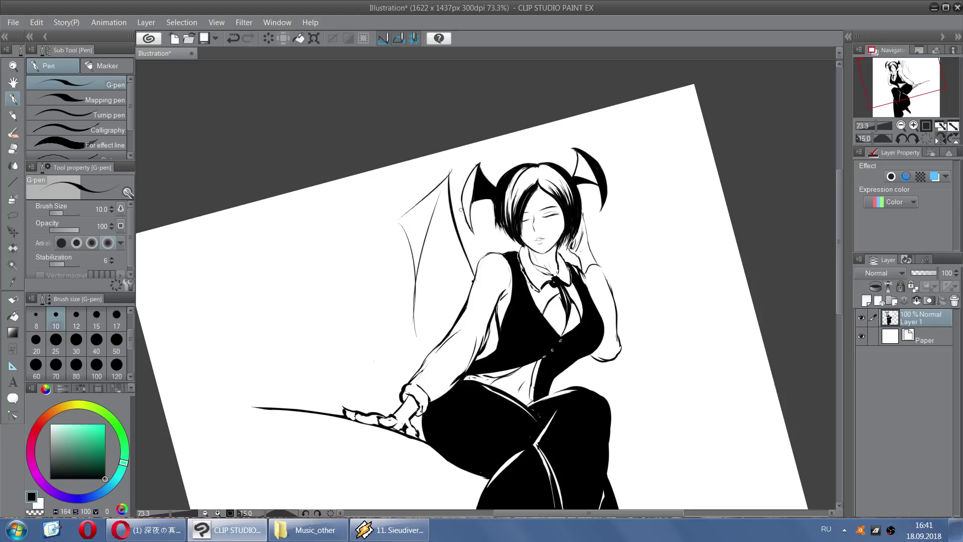
# Try a lower membrane edge toward the sleeve, and undo all strokes of the folded back-wing shape
pyautogui.moveTo(416, 335); pyautogui.dragTo(475, 290)
pyautogui.hotkey('ctrl', 'z')
pyautogui.moveTo(403, 346); pyautogui.dragTo(457, 315)
pyautogui.hotkey('ctrl', 'z')
pyautogui.hotkey('ctrl', 'z')
pyautogui.hotkey('ctrl', 'z')
pyautogui.hotkey('ctrl', 'z')
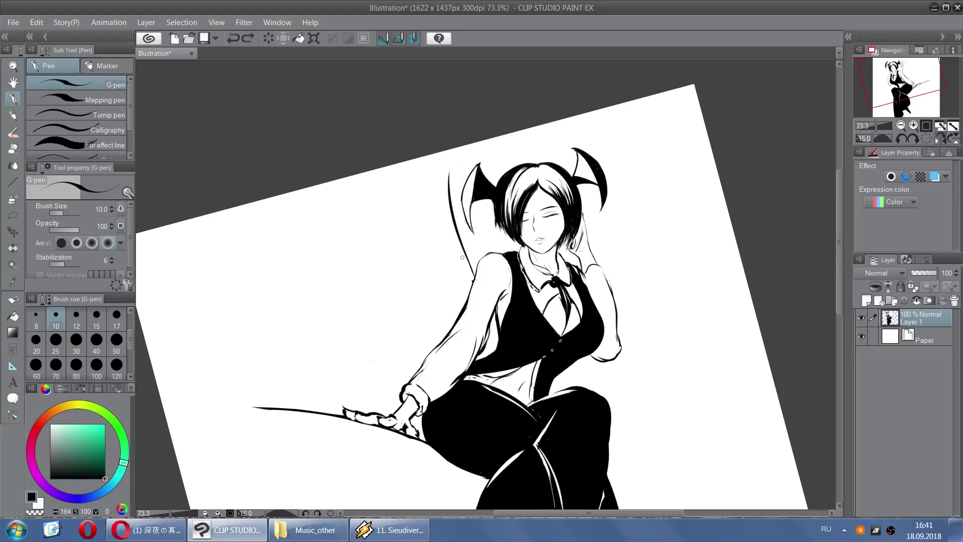
# Draw the back wing's membrane arc ending at the sleeve and a long curved inner rib from the wing's peak to the seat line
pyautogui.moveTo(364, 209); pyautogui.dragTo(434, 313)
pyautogui.hotkey('ctrl', 'z')
pyautogui.moveTo(350, 272); pyautogui.dragTo(455, 317)
pyautogui.moveTo(278, 353); pyautogui.dragTo(433, 163)
pyautogui.hotkey('ctrl', 'z')
pyautogui.hotkey('ctrl', 'z')
pyautogui.moveTo(315, 412); pyautogui.dragTo(436, 165)
pyautogui.hotkey('ctrl', 'z')
pyautogui.moveTo(316, 411); pyautogui.dragTo(437, 164)
# Try an outer curve and short edge strokes near the back wing's peak, and undo them
pyautogui.moveTo(332, 285)
pyautogui.mouseDown()
pyautogui.moveTo(362, 223)
pyautogui.moveTo(431, 170)
pyautogui.mouseUp()
pyautogui.hotkey('ctrl', 'z')
pyautogui.moveTo(383, 196); pyautogui.dragTo(445, 163)
pyautogui.hotkey('ctrl', 'z')
pyautogui.moveTo(418, 178)
pyautogui.mouseDown()
pyautogui.moveTo(465, 154)
pyautogui.moveTo(446, 179)
pyautogui.mouseUp()
pyautogui.hotkey('ctrl', 'z')
pyautogui.hotkey('ctrl', 'z')
pyautogui.hotkey('ctrl', 'z')
pyautogui.hotkey('ctrl', 'z')
# Draw the back wing's long outer edge down to the rib's lower end, and close the gaps at the membrane arc and peak
pyautogui.moveTo(320, 404)
pyautogui.mouseDown()
pyautogui.moveTo(373, 197)
pyautogui.moveTo(457, 153)
pyautogui.mouseUp()
pyautogui.hotkey('ctrl', 'z')
pyautogui.moveTo(365, 204); pyautogui.dragTo(457, 153)
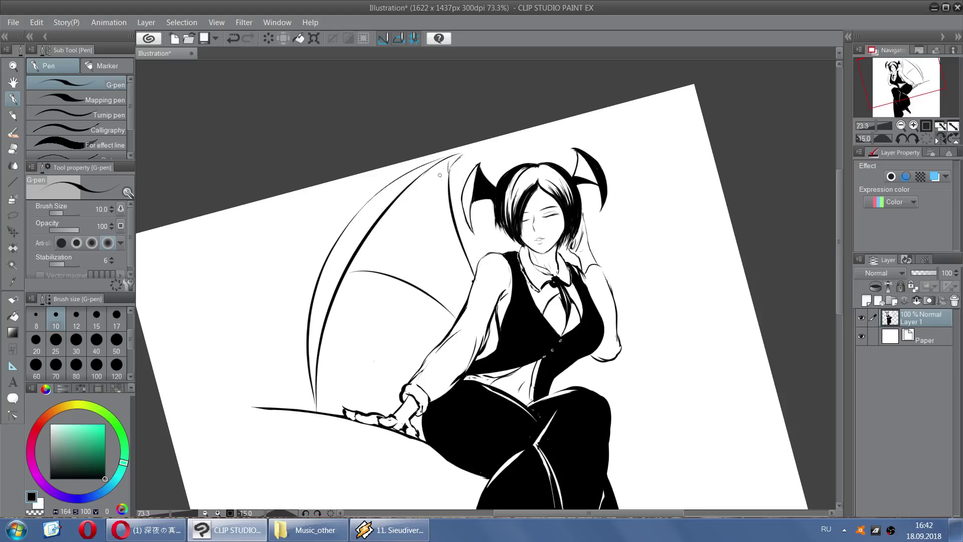
pyautogui.hotkey('ctrl', 'z')
pyautogui.moveTo(344, 275); pyautogui.dragTo(357, 270)
pyautogui.hotkey('ctrl', 'z')
pyautogui.moveTo(454, 318); pyautogui.dragTo(457, 323)
pyautogui.hotkey('ctrl', 'z')
pyautogui.moveTo(448, 157); pyautogui.dragTo(448, 162)
# Fill the back wing's membrane between the inner rib, arc and inner edge with black, referring to other layers
pyautogui.click(16, 318)
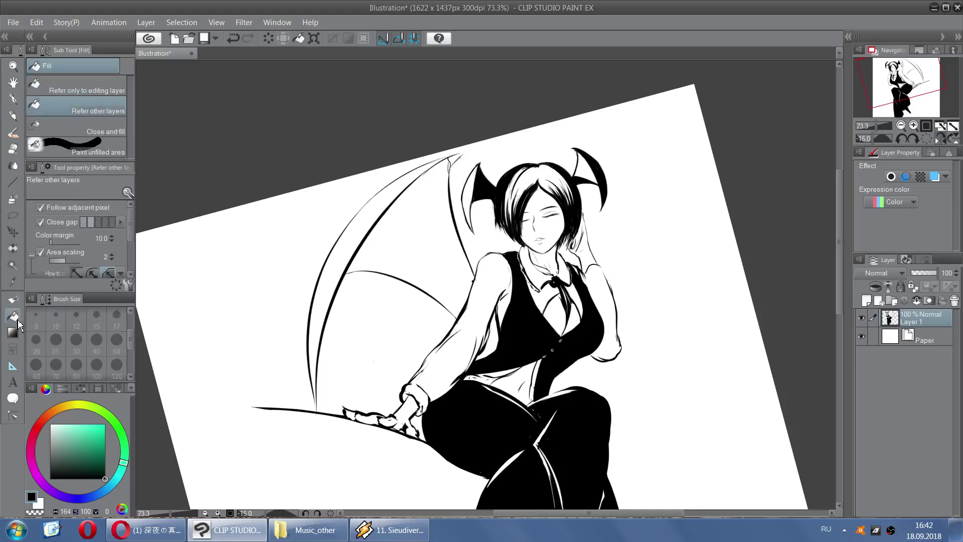
pyautogui.click(434, 243)
pyautogui.click(455, 289)
pyautogui.click(401, 244)
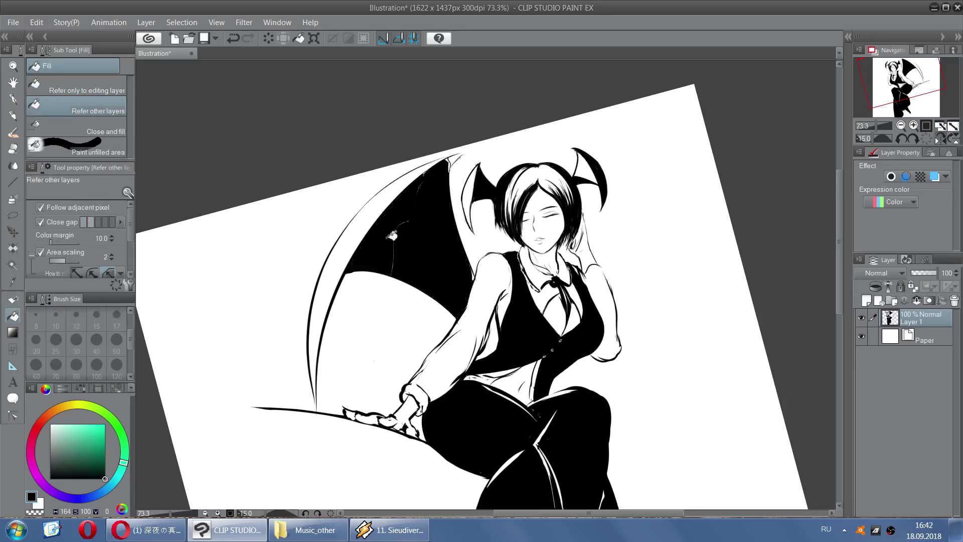
# Ink over the remaining white gaps along the filled membrane's rib and beside the sleeve with the G-pen
pyautogui.scroll(3, 480, 205)
pyautogui.press('p')
pyautogui.moveTo(320, 327)
pyautogui.mouseDown()
pyautogui.moveTo(326, 284)
pyautogui.moveTo(360, 218)
pyautogui.moveTo(325, 255)
pyautogui.moveTo(402, 134)
pyautogui.moveTo(370, 163)
pyautogui.moveTo(421, 125)
pyautogui.moveTo(422, 146)
pyautogui.mouseUp()
pyautogui.moveTo(459, 316)
pyautogui.mouseDown()
pyautogui.moveTo(466, 341)
pyautogui.moveTo(466, 326)
pyautogui.mouseUp()
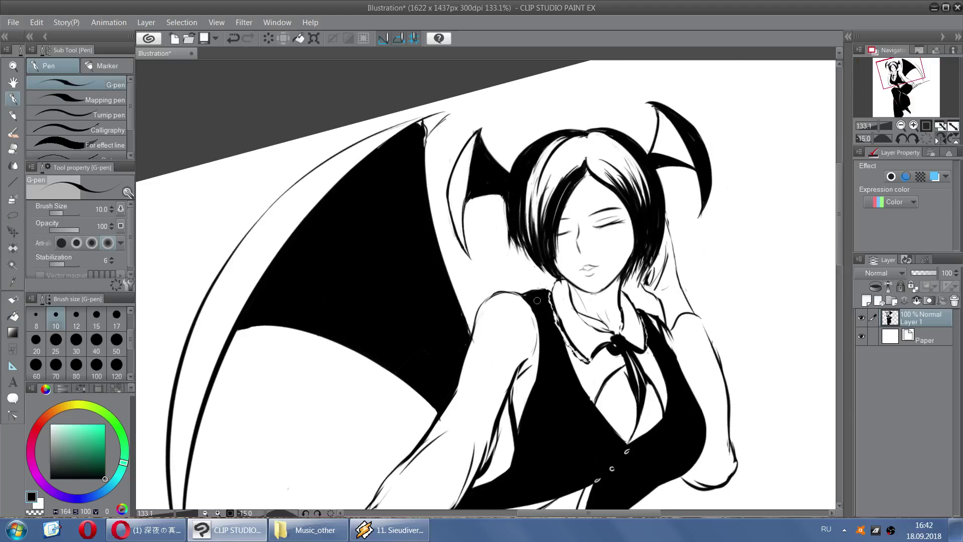
# Flip the view and ink the white gap between the vest and the resting arm solid black
pyautogui.scroll(-12, 537, 301)
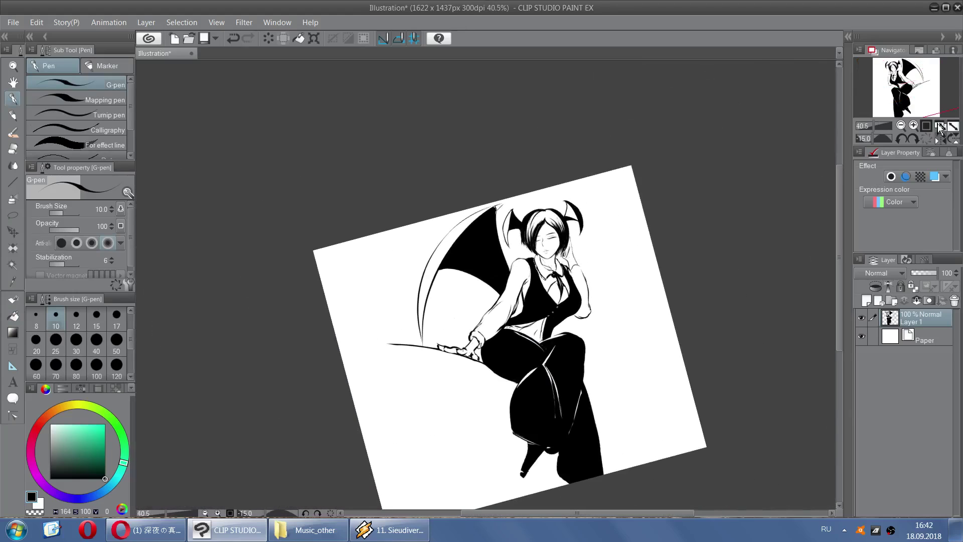
pyautogui.click(940, 141)
pyautogui.scroll(4, 396, 275)
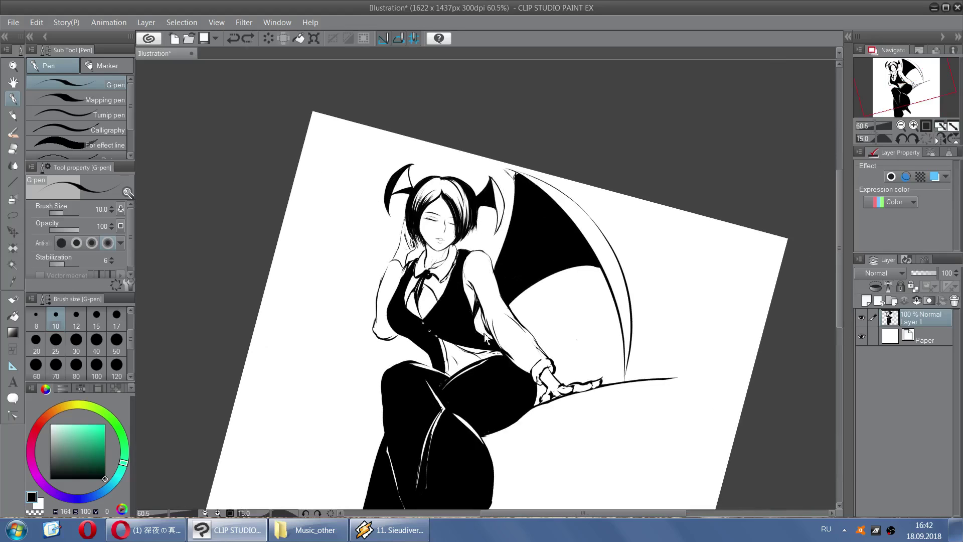
pyautogui.press('x')
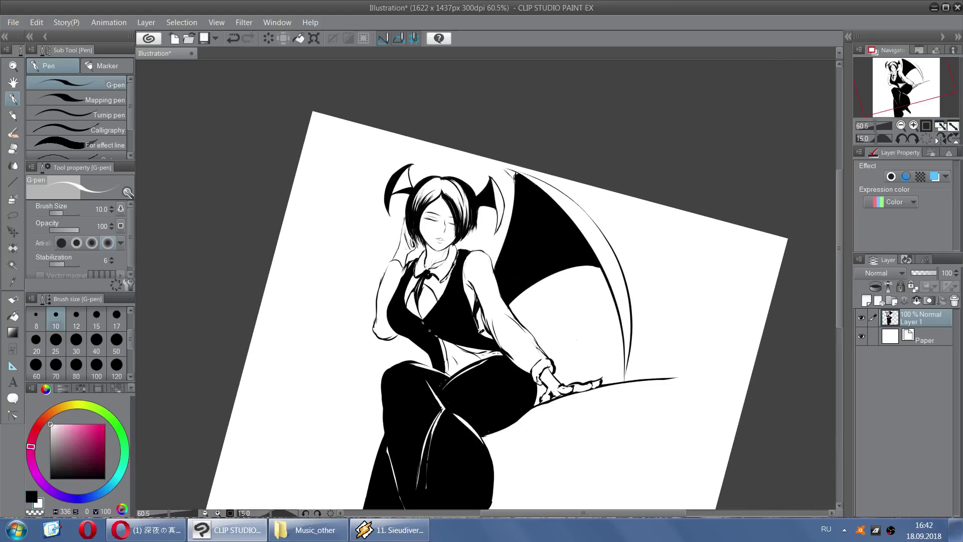
pyautogui.press('x')
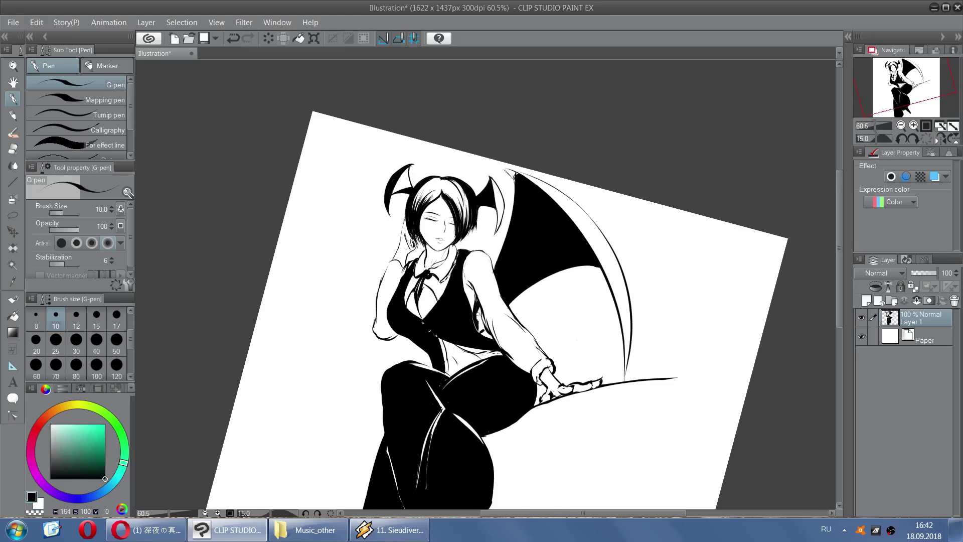
pyautogui.moveTo(477, 314); pyautogui.dragTo(481, 323)
pyautogui.press('x')
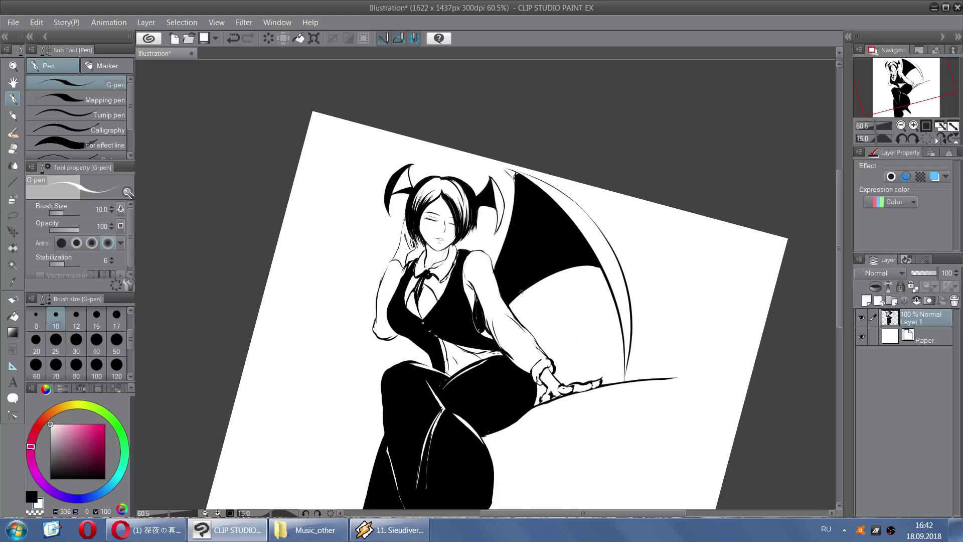
pyautogui.press('x')
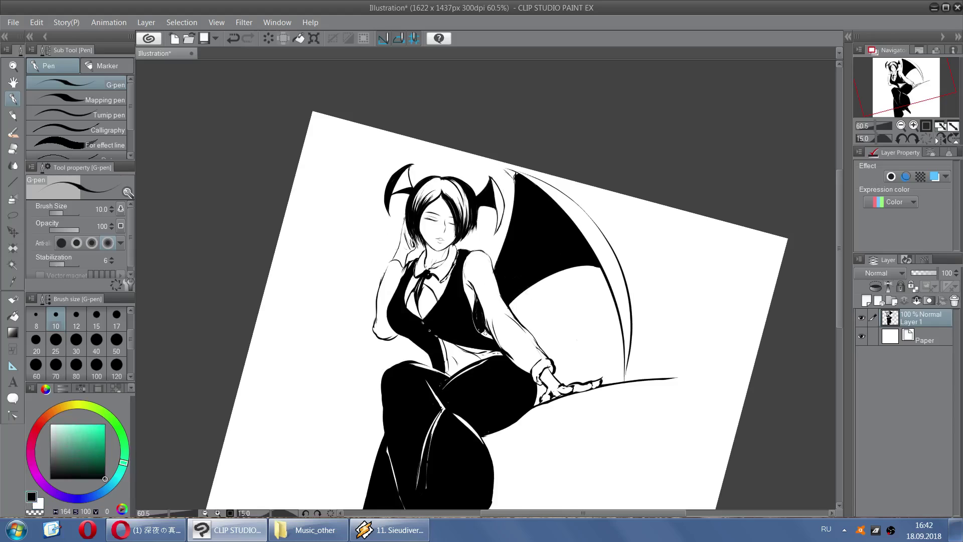
# Extend the black membrane beside the resting sleeve with a small pointed scallop below the arc
pyautogui.moveTo(527, 297); pyautogui.dragTo(536, 296)
pyautogui.hotkey('ctrl', 'z')
pyautogui.moveTo(508, 307)
pyautogui.mouseDown()
pyautogui.moveTo(549, 293)
pyautogui.moveTo(528, 304)
pyautogui.moveTo(570, 266)
pyautogui.moveTo(595, 261)
pyautogui.mouseUp()
pyautogui.hotkey('ctrl', 'z')
pyautogui.hotkey('ctrl', 'z')
pyautogui.hotkey('ctrl', 'z')
pyautogui.hotkey('ctrl', 'z')
pyautogui.moveTo(529, 301)
pyautogui.mouseDown()
pyautogui.moveTo(545, 278)
pyautogui.moveTo(536, 307)
pyautogui.mouseUp()
pyautogui.hotkey('ctrl', 'z')
pyautogui.hotkey('ctrl', 'z')
pyautogui.hotkey('ctrl', 'z')
pyautogui.hotkey('ctrl', 'z')
pyautogui.moveTo(531, 304)
pyautogui.mouseDown()
pyautogui.moveTo(613, 255)
pyautogui.moveTo(516, 303)
pyautogui.moveTo(556, 266)
pyautogui.moveTo(529, 291)
pyautogui.mouseUp()
pyautogui.hotkey('ctrl', 'z')
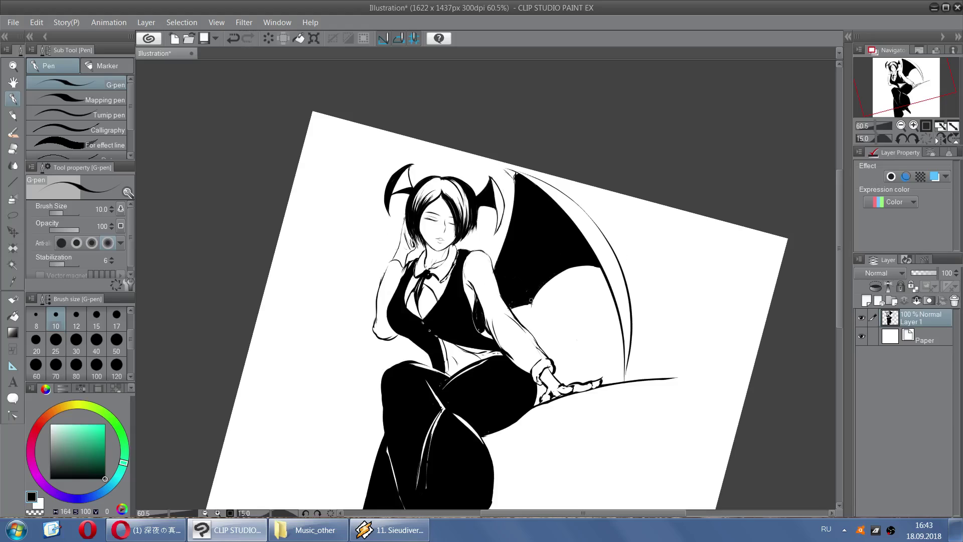
# Add a thin white highlight line inside the black membrane along its inner edge, and switch back to black ink
pyautogui.press('x')
pyautogui.hotkey('ctrl', 'z')
pyautogui.press('x')
pyautogui.moveTo(532, 304)
pyautogui.mouseDown()
pyautogui.moveTo(542, 301)
pyautogui.moveTo(531, 304)
pyautogui.moveTo(512, 234)
pyautogui.moveTo(520, 199)
pyautogui.mouseUp()
pyautogui.hotkey('ctrl', 'z')
pyautogui.press('x')
pyautogui.hotkey('ctrl', 'z')
pyautogui.hotkey('ctrl', 'z')
pyautogui.moveTo(499, 279)
pyautogui.mouseDown()
pyautogui.moveTo(528, 178)
pyautogui.moveTo(522, 187)
pyautogui.mouseUp()
pyautogui.hotkey('ctrl', 'z')
pyautogui.hotkey('ctrl', 'z')
pyautogui.moveTo(497, 271); pyautogui.dragTo(520, 199)
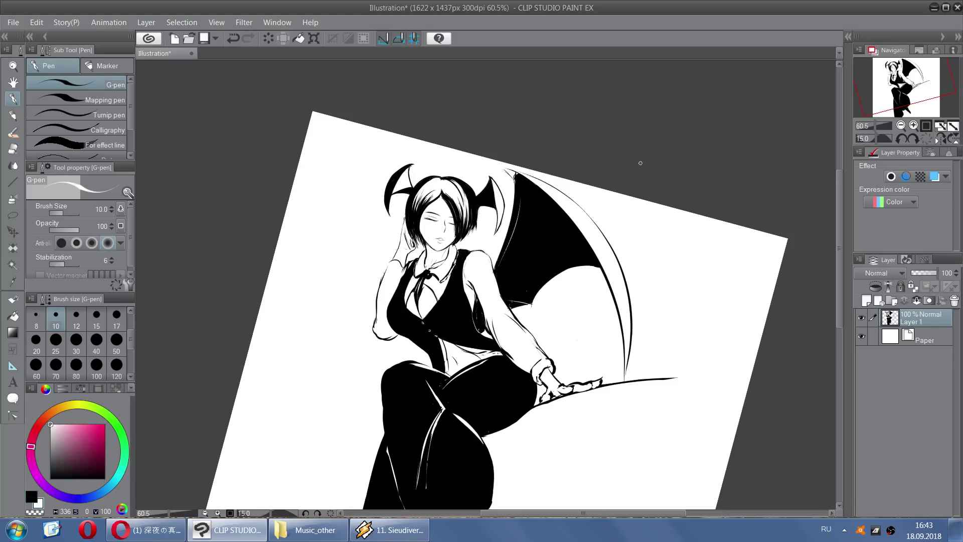
pyautogui.scroll(-5, 637, 162)
pyautogui.click(940, 138)
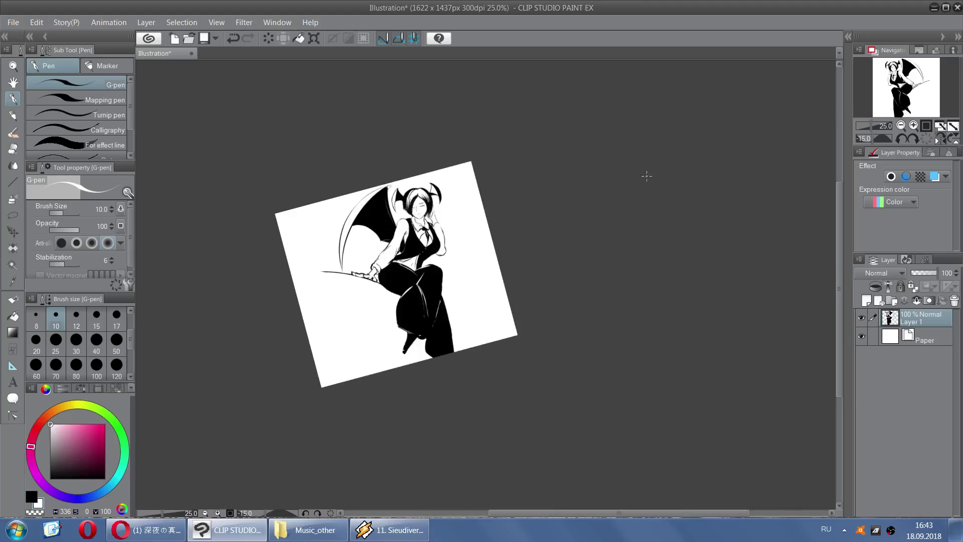
pyautogui.scroll(5, 387, 290)
pyautogui.press('x')
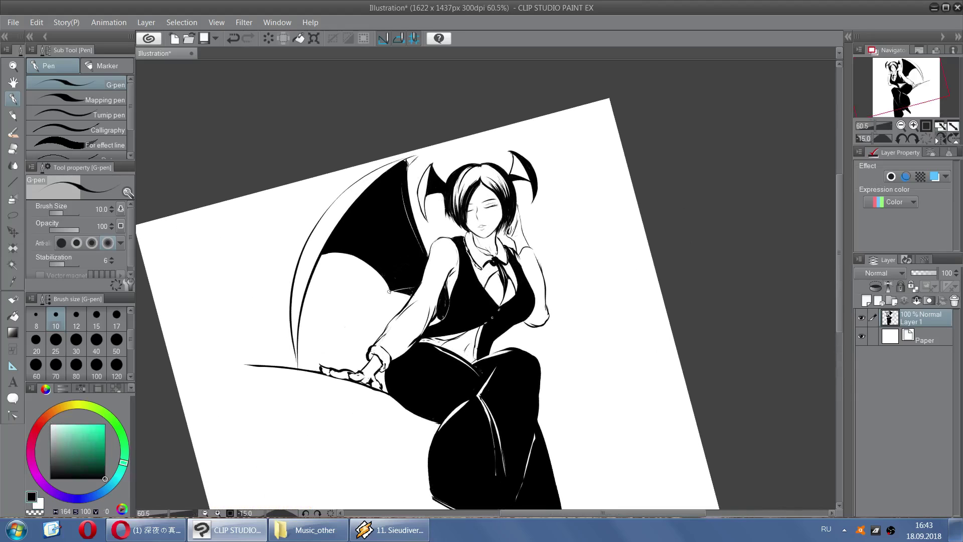
# Try a touch on the membrane's scallop and a line from the head wing down beside the raised hand
pyautogui.moveTo(388, 292)
pyautogui.mouseDown()
pyautogui.moveTo(415, 295)
pyautogui.moveTo(389, 294)
pyautogui.mouseUp()
pyautogui.hotkey('ctrl', 'z')
pyautogui.moveTo(517, 197); pyautogui.dragTo(507, 245)
pyautogui.hotkey('ctrl', 'z')
pyautogui.moveTo(515, 172); pyautogui.dragTo(507, 245)
pyautogui.hotkey('ctrl', 'z')
pyautogui.hotkey('ctrl', 'z')
pyautogui.moveTo(515, 186); pyautogui.dragTo(504, 256)
pyautogui.hotkey('ctrl', 'z')
pyautogui.hotkey('ctrl', 'z')
# Try a long line from the head wing past the raised arm and short strokes around the head and shoulder
pyautogui.moveTo(515, 177)
pyautogui.mouseDown()
pyautogui.moveTo(517, 200)
pyautogui.moveTo(513, 180)
pyautogui.moveTo(547, 223)
pyautogui.moveTo(567, 298)
pyautogui.mouseUp()
pyautogui.hotkey('ctrl', 'z')
pyautogui.moveTo(502, 171)
pyautogui.mouseDown()
pyautogui.moveTo(511, 158)
pyautogui.moveTo(503, 157)
pyautogui.mouseUp()
pyautogui.hotkey('ctrl', 'z')
pyautogui.moveTo(437, 243); pyautogui.dragTo(451, 217)
pyautogui.hotkey('ctrl', 'z')
pyautogui.hotkey('ctrl', 'z')
# Draw the second back wing's upper edge rising from the raised arm and its long outer edge curving down, joined at the peak
pyautogui.moveTo(537, 254)
pyautogui.mouseDown()
pyautogui.moveTo(594, 192)
pyautogui.moveTo(609, 152)
pyautogui.mouseUp()
pyautogui.hotkey('ctrl', 'z')
pyautogui.hotkey('ctrl', 'z')
pyautogui.moveTo(536, 256)
pyautogui.mouseDown()
pyautogui.moveTo(624, 182)
pyautogui.moveTo(632, 405)
pyautogui.mouseUp()
pyautogui.hotkey('ctrl', 'z')
pyautogui.moveTo(601, 190); pyautogui.dragTo(635, 440)
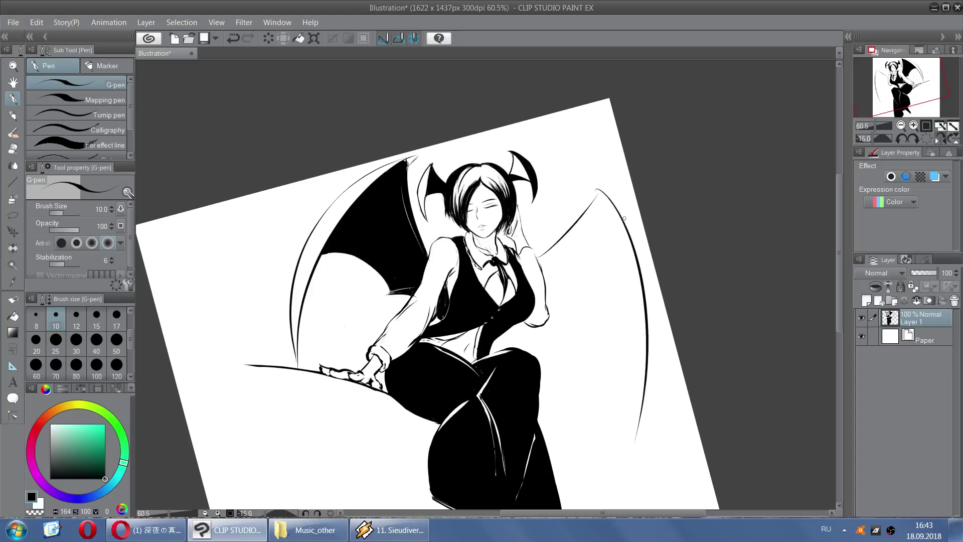
pyautogui.hotkey('ctrl', 'z')
pyautogui.moveTo(592, 178); pyautogui.dragTo(635, 434)
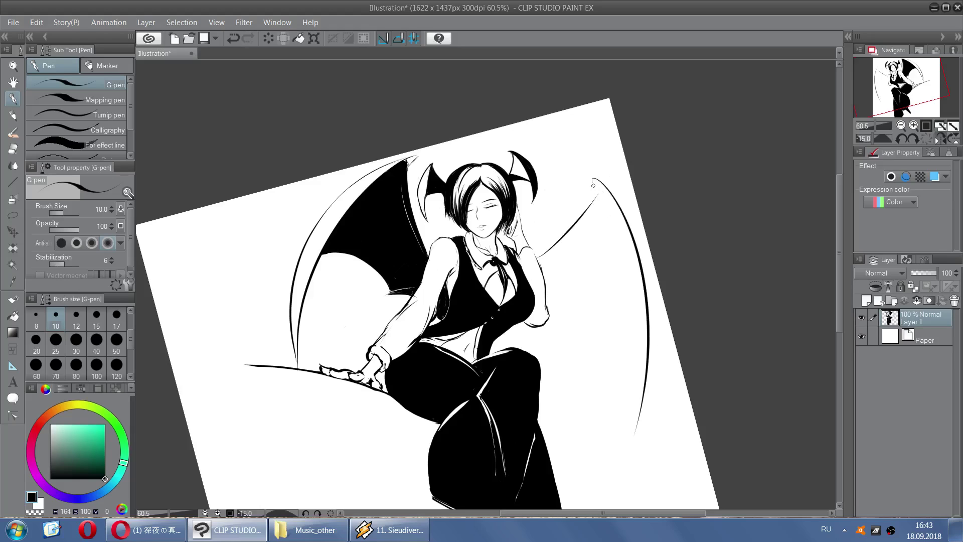
pyautogui.hotkey('ctrl', 'z')
pyautogui.moveTo(593, 178); pyautogui.dragTo(601, 190)
# Flip the view and draw the second wing's curved inner rib from its peak down toward the trousers
pyautogui.scroll(-3, 620, 167)
pyautogui.click(942, 137)
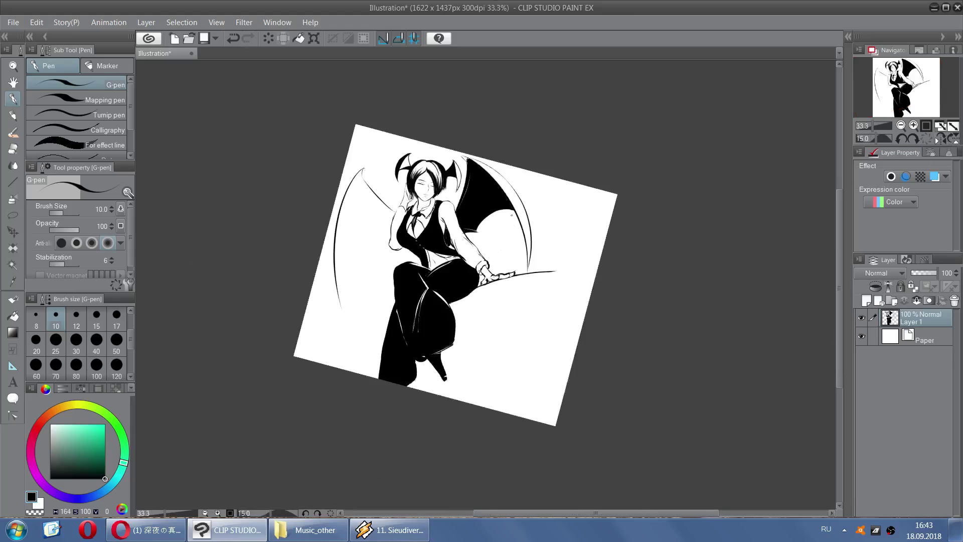
pyautogui.scroll(1, 386, 229)
pyautogui.moveTo(345, 183); pyautogui.dragTo(356, 291)
pyautogui.hotkey('ctrl', 'z')
pyautogui.moveTo(349, 149)
pyautogui.mouseDown()
pyautogui.moveTo(325, 278)
pyautogui.moveTo(337, 367)
pyautogui.moveTo(324, 384)
pyautogui.mouseUp()
pyautogui.hotkey('ctrl', 'z')
pyautogui.hotkey('ctrl', 'z')
pyautogui.moveTo(343, 152); pyautogui.dragTo(380, 333)
pyautogui.hotkey('ctrl', 'z')
pyautogui.moveTo(344, 152); pyautogui.dragTo(390, 333)
# Draw the second wing's lower membrane arc from the outer edge to the trousers near the rib's lower end
pyautogui.moveTo(330, 160)
pyautogui.mouseDown()
pyautogui.moveTo(314, 227)
pyautogui.moveTo(379, 357)
pyautogui.mouseUp()
pyautogui.hotkey('ctrl', 'z')
pyautogui.hotkey('ctrl', 'z')
pyautogui.moveTo(313, 197); pyautogui.dragTo(403, 329)
pyautogui.hotkey('ctrl', 'z')
pyautogui.moveTo(311, 268)
pyautogui.mouseDown()
pyautogui.moveTo(365, 337)
pyautogui.moveTo(397, 345)
pyautogui.mouseUp()
pyautogui.hotkey('ctrl', 'z')
pyautogui.moveTo(307, 262); pyautogui.dragTo(401, 335)
pyautogui.hotkey('ctrl', 'z')
pyautogui.moveTo(308, 279); pyautogui.dragTo(394, 340)
pyautogui.hotkey('ctrl', 'z')
# Draw a short membrane arc between the second wing's inner rib and the raised arm's elbow
pyautogui.moveTo(363, 263)
pyautogui.mouseDown()
pyautogui.moveTo(387, 301)
pyautogui.moveTo(384, 244)
pyautogui.mouseUp()
pyautogui.hotkey('ctrl', 'z')
pyautogui.moveTo(360, 281); pyautogui.dragTo(391, 252)
pyautogui.hotkey('ctrl', 'z')
pyautogui.hotkey('ctrl', 'z')
pyautogui.hotkey('ctrl', 'z')
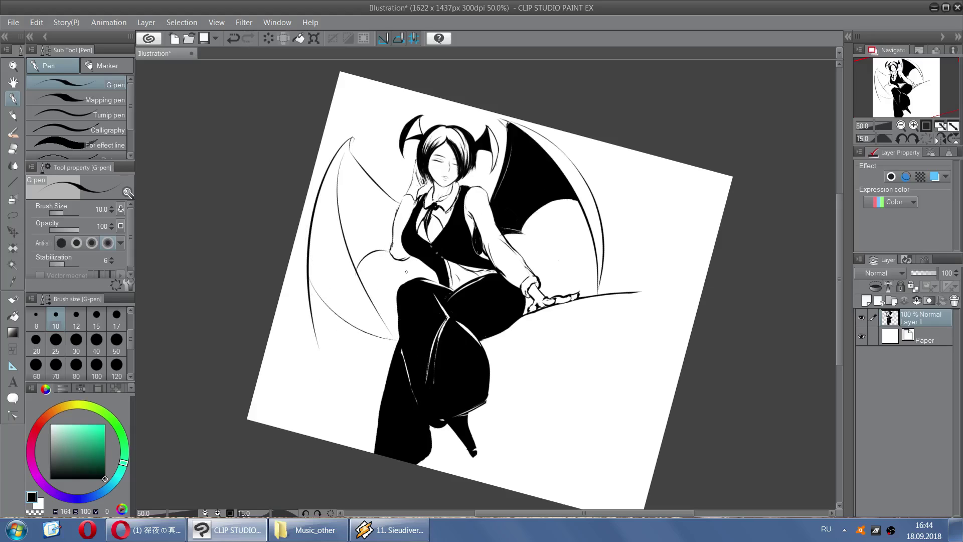
# Erase the second wing's outer edge tail below the lower membrane arc with the Rough eraser
pyautogui.press('x')
pyautogui.press('e')
pyautogui.moveTo(290, 289)
pyautogui.mouseDown()
pyautogui.moveTo(307, 333)
pyautogui.moveTo(293, 310)
pyautogui.mouseUp()
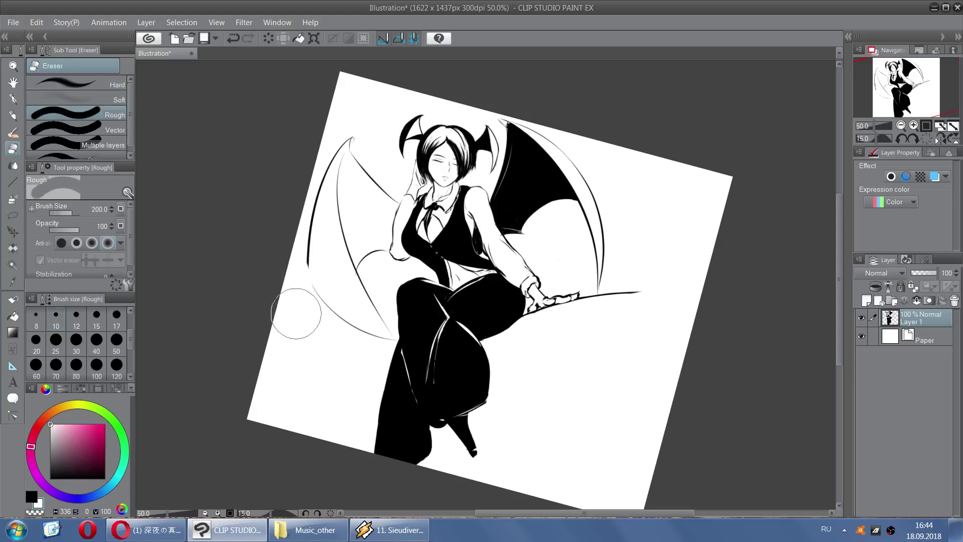
# Redraw the joint connecting the second wing's outer edge to the lower membrane arc in black
pyautogui.press('p')
pyautogui.press('x')
pyautogui.hotkey('ctrl', 'z')
pyautogui.moveTo(308, 263)
pyautogui.mouseDown()
pyautogui.moveTo(317, 292)
pyautogui.moveTo(309, 260)
pyautogui.moveTo(311, 271)
pyautogui.mouseUp()
pyautogui.hotkey('ctrl', 'z')
pyautogui.hotkey('ctrl', 'z')
pyautogui.hotkey('ctrl', 'z')
pyautogui.hotkey('ctrl', 'z')
pyautogui.hotkey('ctrl', 'z')
pyautogui.hotkey('ctrl', 'z')
pyautogui.hotkey('ctrl', 'z')
pyautogui.hotkey('ctrl', 'z')
pyautogui.hotkey('ctrl', 'z')
pyautogui.hotkey('ctrl', 'z')
# Extend the second wing's inner rib to meet the lower membrane arc's end at the trousers
pyautogui.moveTo(383, 319); pyautogui.dragTo(397, 339)
pyautogui.hotkey('ctrl', 'z')
pyautogui.hotkey('ctrl', 'z')
pyautogui.hotkey('ctrl', 'z')
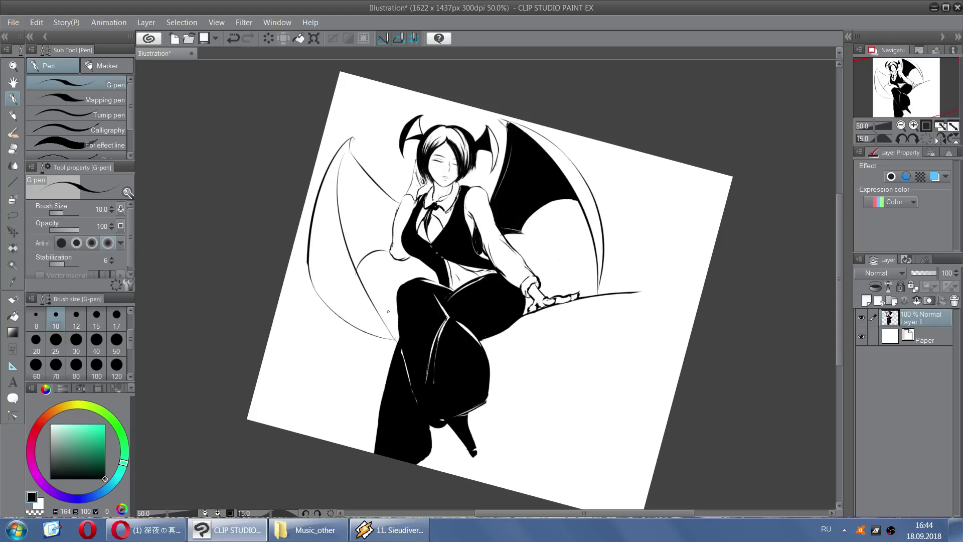
# Close the second wing's peak with short strokes where the rib starts, and erase stray line ends at eraser size 30
pyautogui.scroll(4, 388, 311)
pyautogui.scroll(-3, 467, 351)
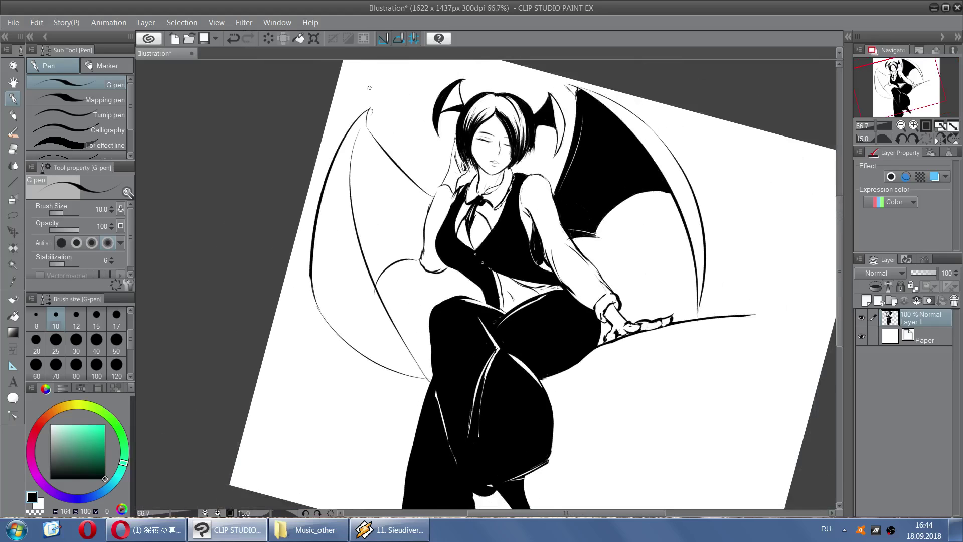
pyautogui.scroll(3, 353, 92)
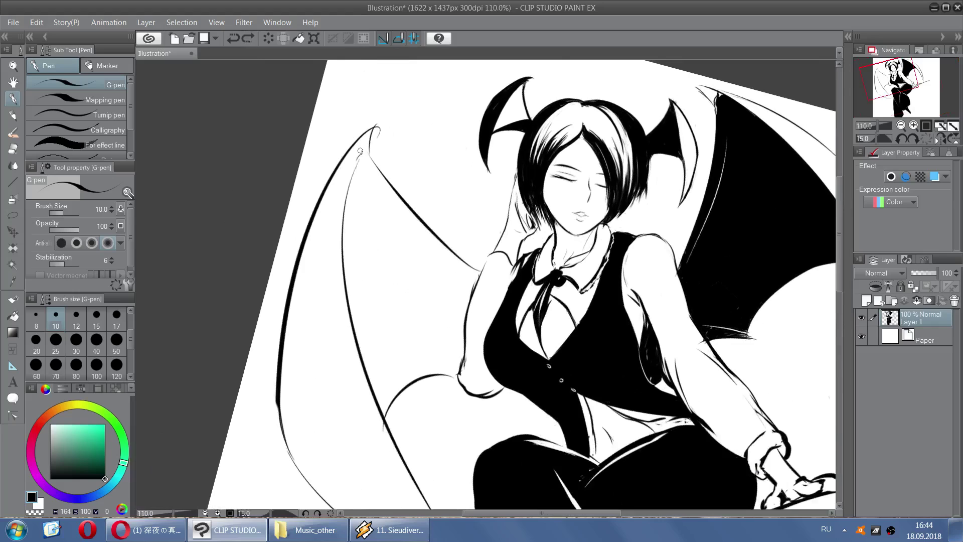
pyautogui.moveTo(357, 148); pyautogui.dragTo(367, 155)
pyautogui.press('e')
pyautogui.click(76, 345)
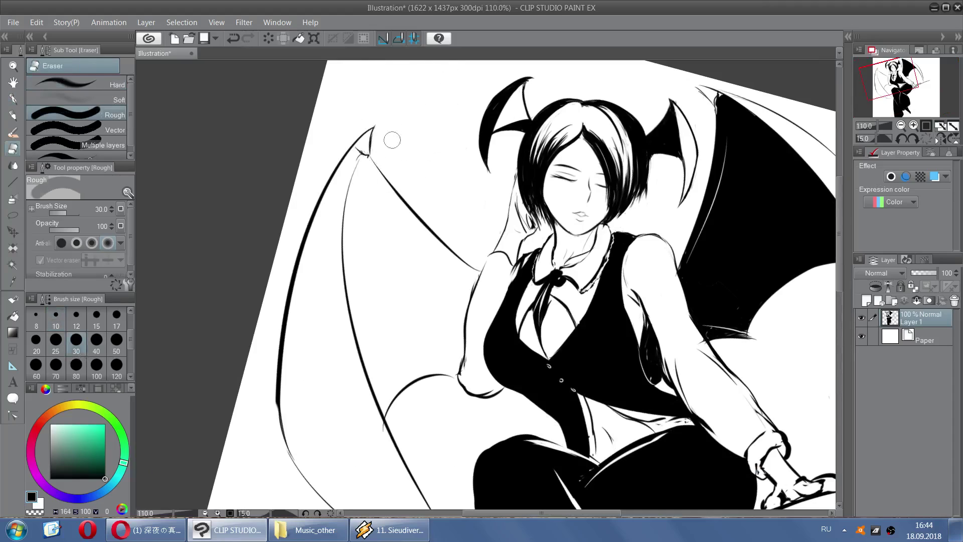
# Retouch the rib's start at the second wing's peak, and thicken the bend where the outer edge meets the lower arc
pyautogui.press('p')
pyautogui.hotkey('ctrl', 'z')
pyautogui.moveTo(361, 154); pyautogui.dragTo(361, 157)
pyautogui.hotkey('ctrl', 'z')
pyautogui.moveTo(294, 461)
pyautogui.mouseDown()
pyautogui.moveTo(279, 380)
pyautogui.moveTo(282, 435)
pyautogui.mouseUp()
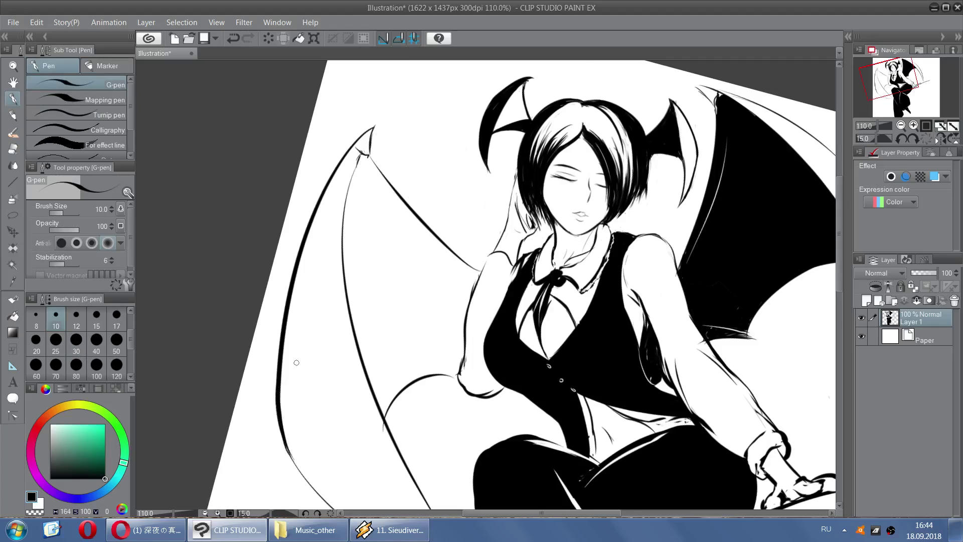
# Fill the second wing's outer membrane section with black, and try a short stroke beside its inner rib
pyautogui.scroll(-4, 296, 362)
pyautogui.press('g')
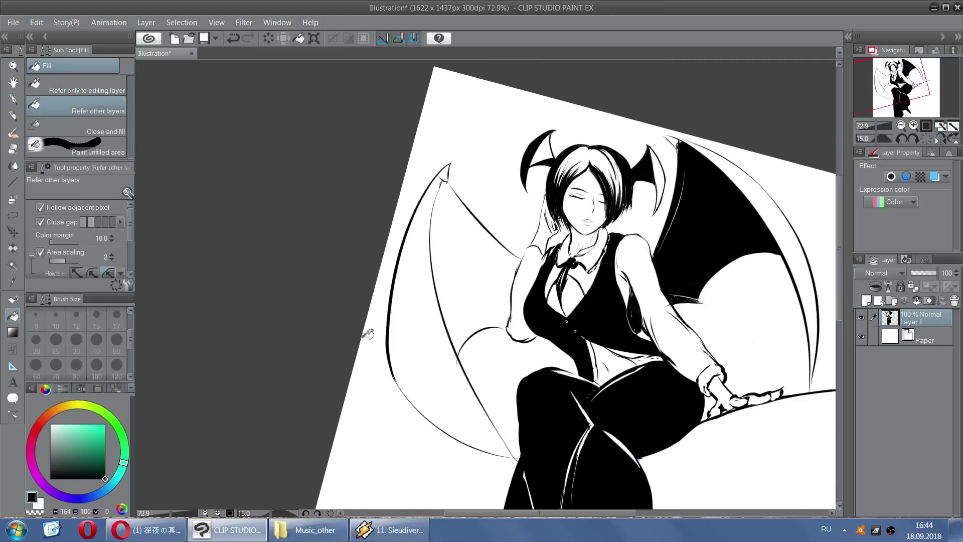
pyautogui.click(408, 342)
pyautogui.scroll(3, 403, 352)
pyautogui.press('p')
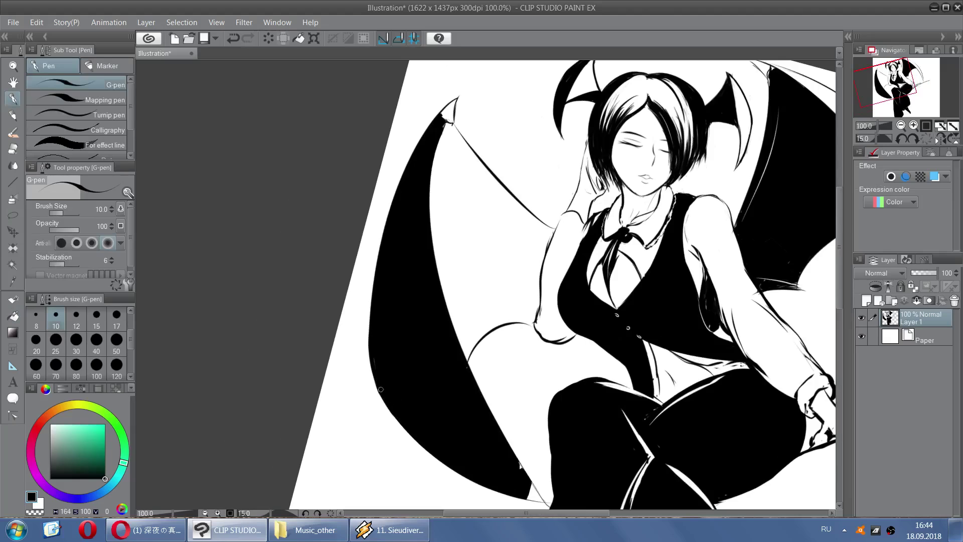
pyautogui.scroll(-3, 386, 372)
pyautogui.scroll(3, 544, 405)
pyautogui.moveTo(491, 397); pyautogui.dragTo(503, 427)
pyautogui.hotkey('ctrl', 'z')
pyautogui.scroll(-2, 414, 297)
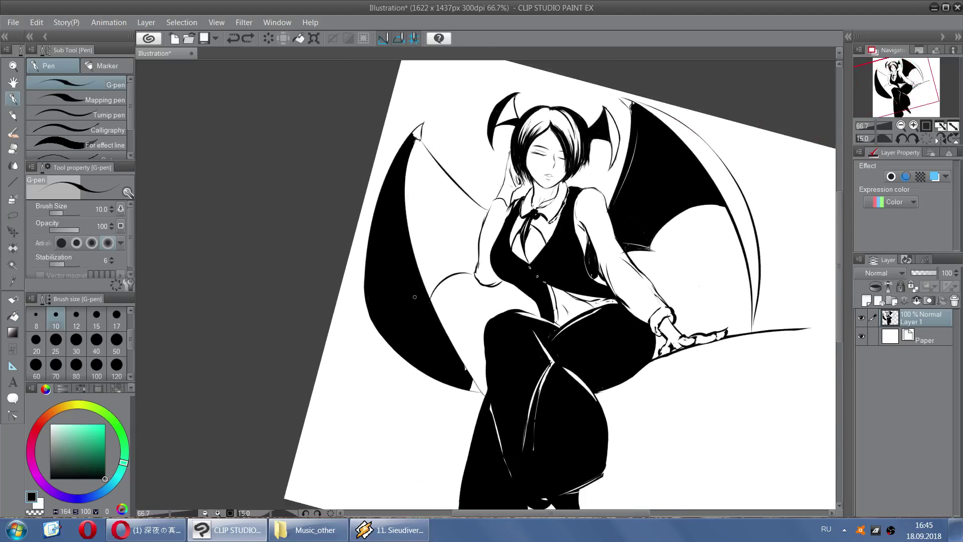
# Try trimming the black-filled section of the second wing along its outer edge with the size 30 eraser
pyautogui.scroll(3, 414, 297)
pyautogui.press('e')
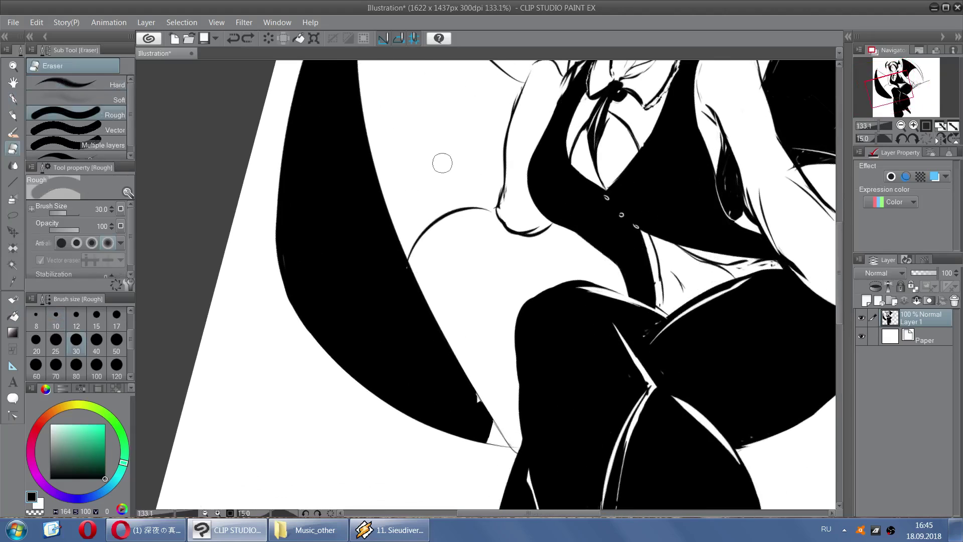
pyautogui.scroll(-2, 425, 186)
pyautogui.moveTo(388, 92); pyautogui.dragTo(462, 300)
pyautogui.hotkey('ctrl', 'z')
pyautogui.moveTo(331, 118); pyautogui.dragTo(420, 358)
pyautogui.hotkey('ctrl', 'z')
pyautogui.moveTo(343, 95); pyautogui.dragTo(444, 350)
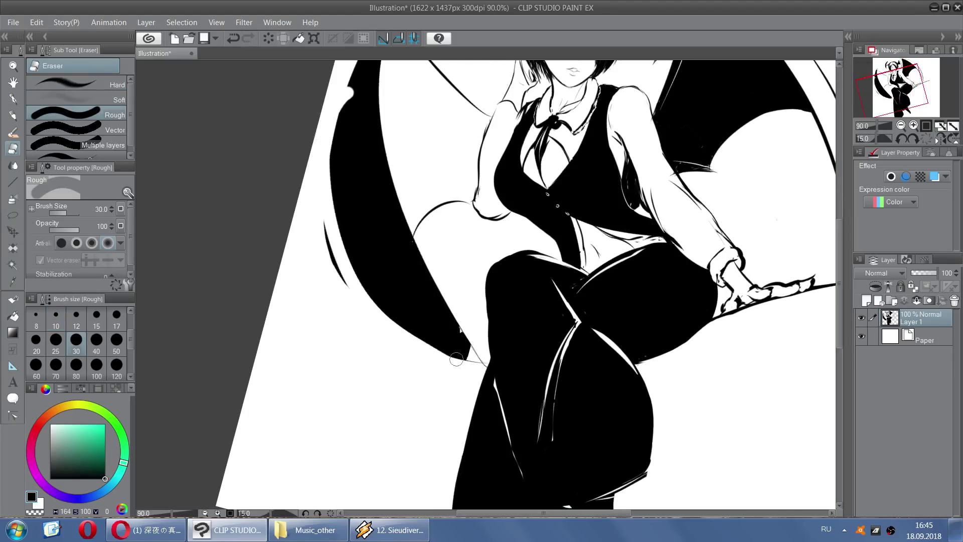
pyautogui.hotkey('ctrl', 'z')
pyautogui.moveTo(322, 171); pyautogui.dragTo(443, 350)
pyautogui.hotkey('ctrl', 'z')
pyautogui.moveTo(319, 153)
pyautogui.mouseDown()
pyautogui.moveTo(337, 247)
pyautogui.moveTo(427, 346)
pyautogui.moveTo(319, 223)
pyautogui.mouseUp()
pyautogui.hotkey('ctrl', 'z')
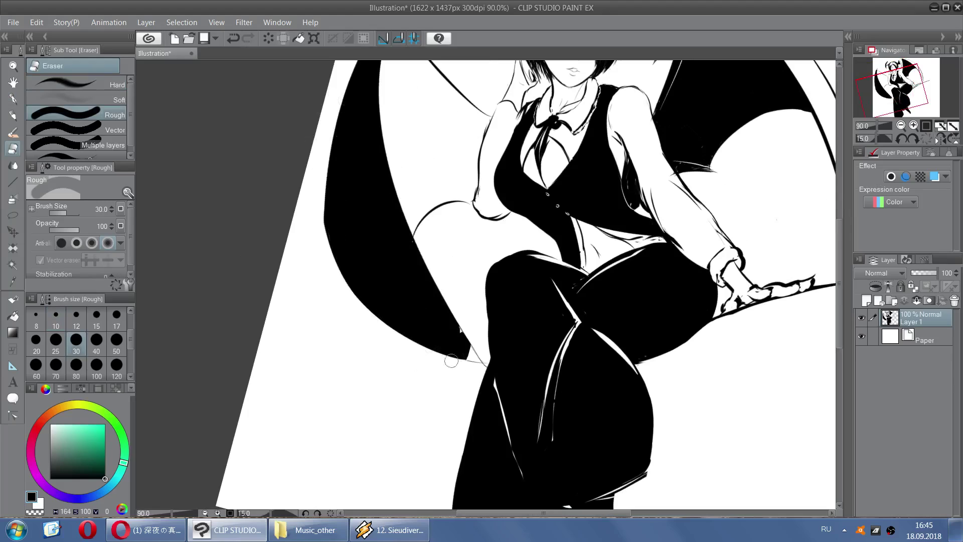
# Narrow the second wing's black section by erasing along its outer edge from the lower end up to the peak
pyautogui.moveTo(457, 365); pyautogui.dragTo(320, 166)
pyautogui.moveTo(462, 367)
pyautogui.mouseDown()
pyautogui.moveTo(350, 254)
pyautogui.moveTo(350, 82)
pyautogui.mouseUp()
pyautogui.press('p')
pyautogui.hotkey('ctrl', 'z')
pyautogui.hotkey('ctrl', 'y')
pyautogui.press('e')
pyautogui.moveTo(323, 201); pyautogui.dragTo(347, 276)
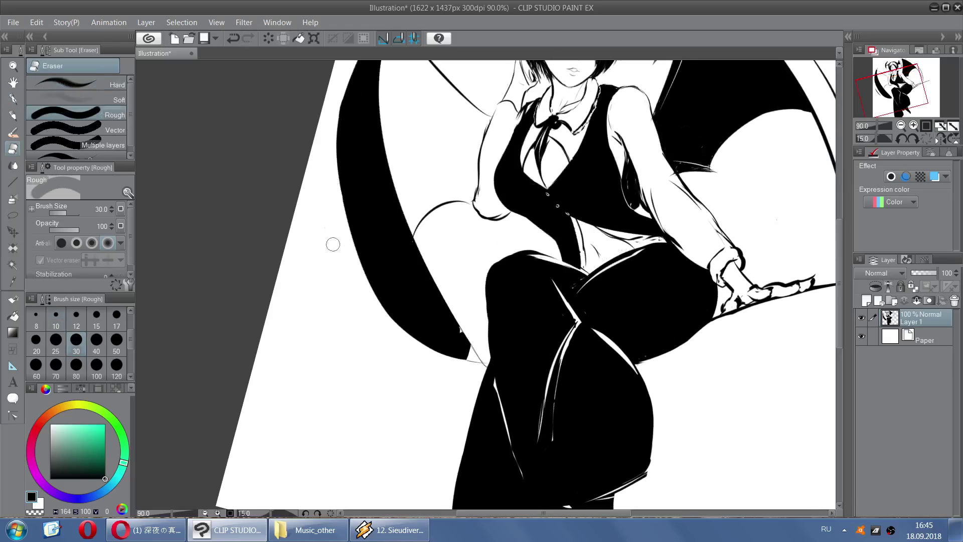
# Undo the trimming and the black fill of the second wing's outer section
pyautogui.hotkey('ctrl', '-')
pyautogui.hotkey('ctrl', '-')
pyautogui.hotkey('ctrl', '-')
pyautogui.hotkey('ctrl', '-')
pyautogui.hotkey('ctrl', '-')
pyautogui.hotkey('ctrl', 'z')
pyautogui.hotkey('ctrl', 'z')
pyautogui.hotkey('ctrl', 'z')
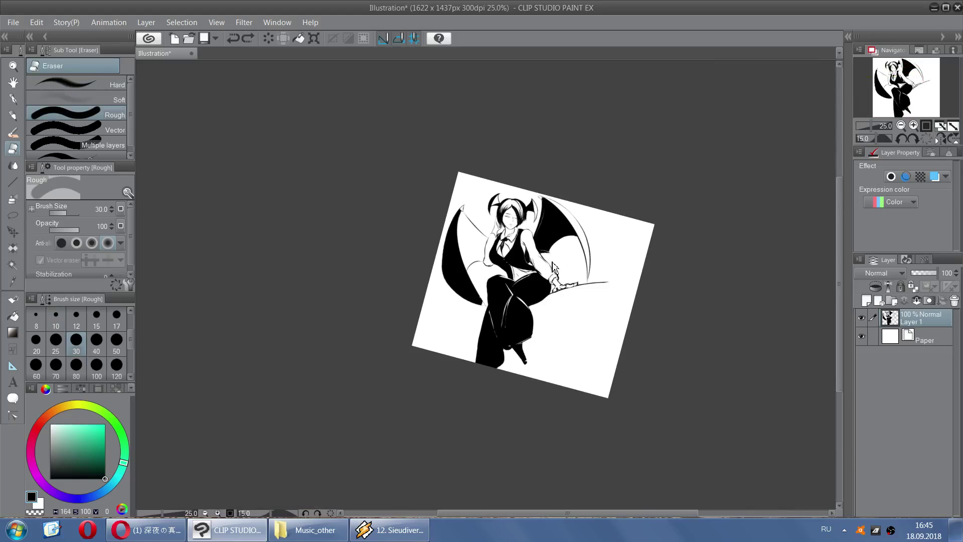
pyautogui.hotkey('ctrl', 'z')
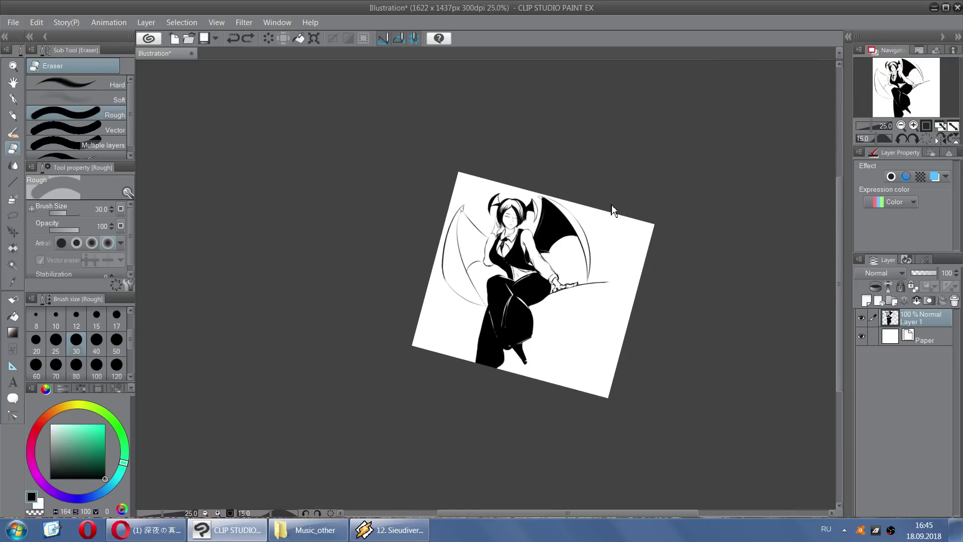
# Erase the second wing's outer edge, inner rib and most of the lower membrane arc, keeping the peak and upper arm
pyautogui.hotkey('ctrl', '+')
pyautogui.hotkey('ctrl', '+')
pyautogui.hotkey('ctrl', '+')
pyautogui.moveTo(427, 260); pyautogui.dragTo(459, 324)
pyautogui.moveTo(473, 360); pyautogui.dragTo(490, 386)
pyautogui.moveTo(386, 334)
pyautogui.mouseDown()
pyautogui.moveTo(441, 374)
pyautogui.moveTo(482, 381)
pyautogui.moveTo(454, 372)
pyautogui.mouseUp()
pyautogui.moveTo(384, 313)
pyautogui.mouseDown()
pyautogui.moveTo(404, 228)
pyautogui.moveTo(396, 194)
pyautogui.mouseUp()
pyautogui.press('p')
pyautogui.scroll(-6, 444, 161)
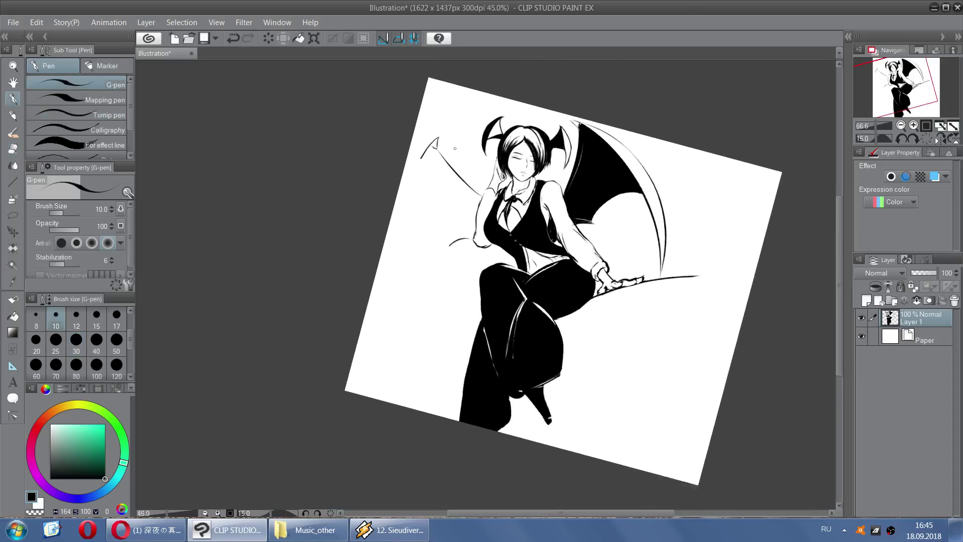
# Mirror the canvas view, draw a short outer edge from the second wing's peak, and erase the arc remnant beside the elbow
pyautogui.click(940, 139)
pyautogui.scroll(1, 633, 186)
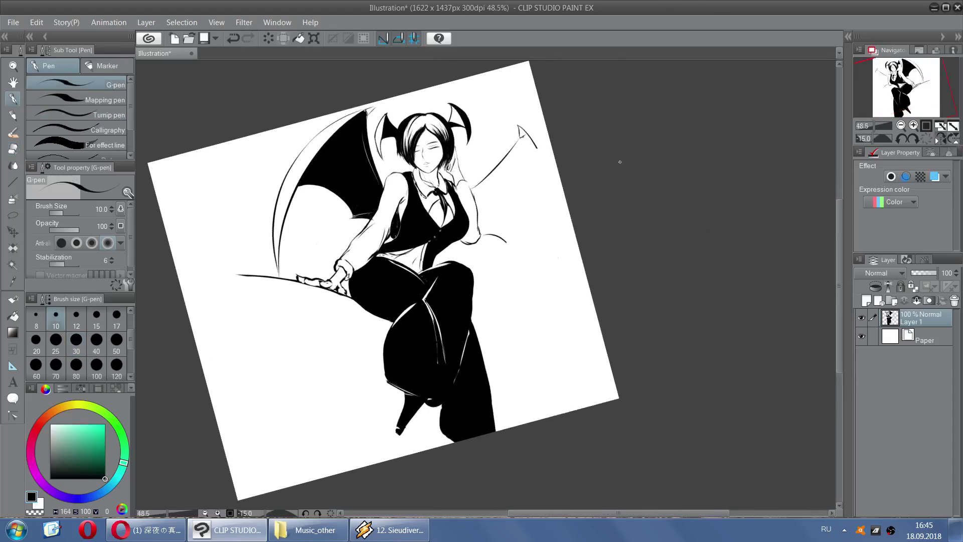
pyautogui.press('e')
pyautogui.press('p')
pyautogui.moveTo(523, 133); pyautogui.dragTo(554, 159)
pyautogui.press('e')
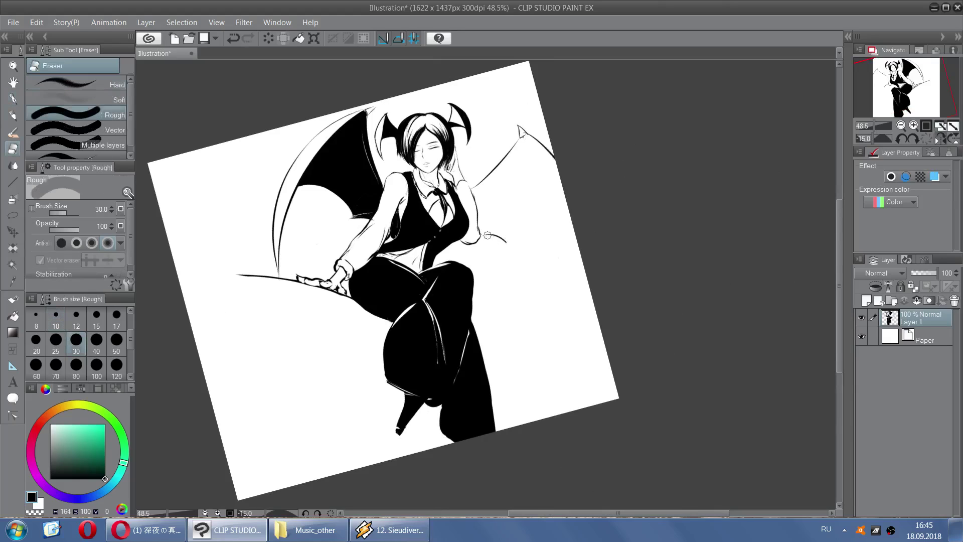
pyautogui.press('p')
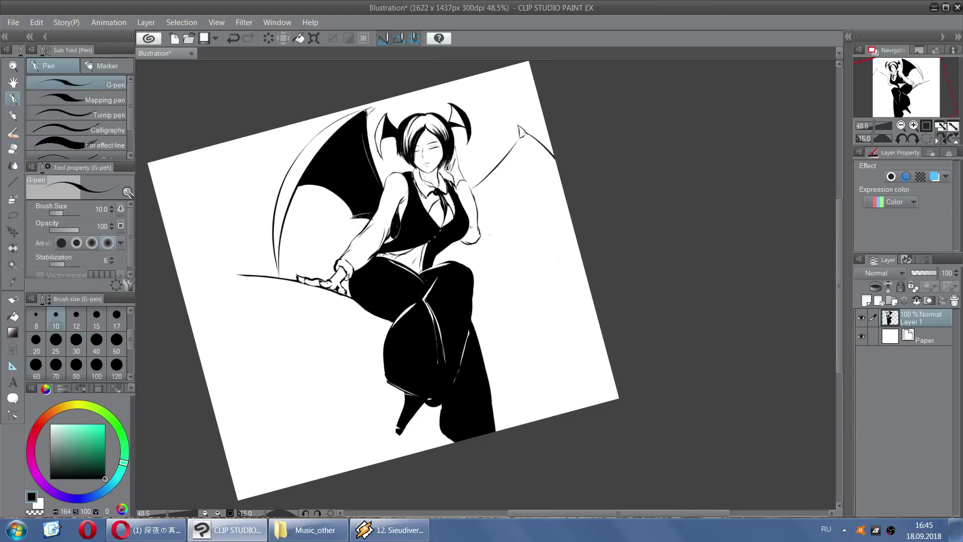
# Redraw the second wing's lower membrane arc in black, curving outward from just below the elbow
pyautogui.moveTo(490, 237)
pyautogui.mouseDown()
pyautogui.moveTo(546, 202)
pyautogui.moveTo(548, 242)
pyautogui.mouseUp()
pyautogui.hotkey('ctrl', 'z')
pyautogui.hotkey('ctrl', 'z')
pyautogui.hotkey('ctrl', 'z')
pyautogui.moveTo(486, 236)
pyautogui.mouseDown()
pyautogui.moveTo(547, 237)
pyautogui.moveTo(561, 221)
pyautogui.mouseUp()
pyautogui.hotkey('ctrl', 'z')
pyautogui.hotkey('ctrl', 'z')
pyautogui.moveTo(484, 251)
pyautogui.mouseDown()
pyautogui.moveTo(529, 221)
pyautogui.moveTo(574, 226)
pyautogui.mouseUp()
pyautogui.hotkey('ctrl', 'z')
pyautogui.hotkey('ctrl', 'z')
pyautogui.moveTo(483, 249)
pyautogui.mouseDown()
pyautogui.moveTo(573, 229)
pyautogui.moveTo(562, 229)
pyautogui.mouseUp()
pyautogui.hotkey('ctrl', 'z')
pyautogui.hotkey('ctrl', 'z')
pyautogui.moveTo(484, 250); pyautogui.dragTo(552, 223)
# Redraw the second wing's arm as a curve rising steeply from the shoulder, and erase the old peak
pyautogui.moveTo(470, 183); pyautogui.dragTo(492, 152)
pyautogui.hotkey('ctrl', 'z')
pyautogui.hotkey('ctrl', 'z')
pyautogui.moveTo(469, 185); pyautogui.dragTo(504, 129)
pyautogui.hotkey('ctrl', 'z')
pyautogui.press('e')
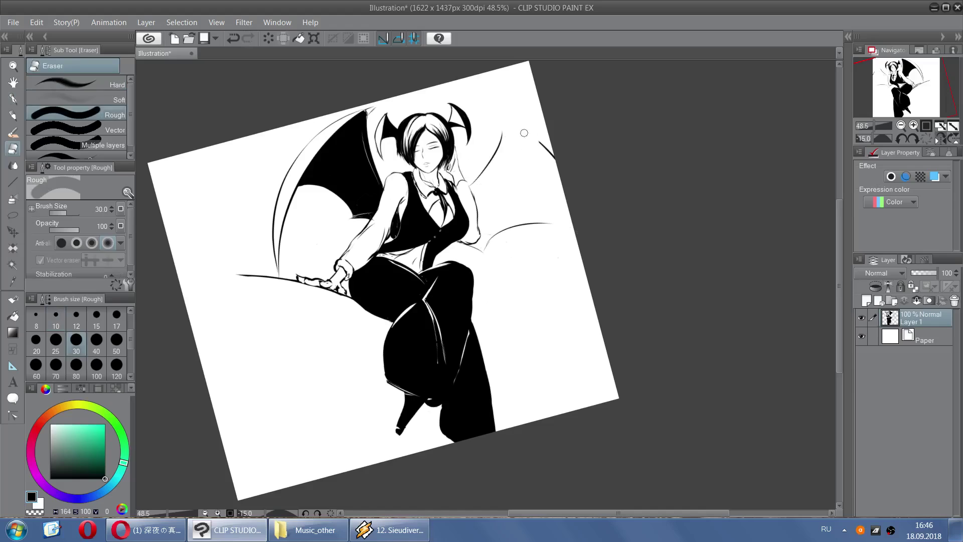
# Draw the second wing's new outer edge in black, sweeping from the arm's upper end down past the lower membrane arc
pyautogui.press('p')
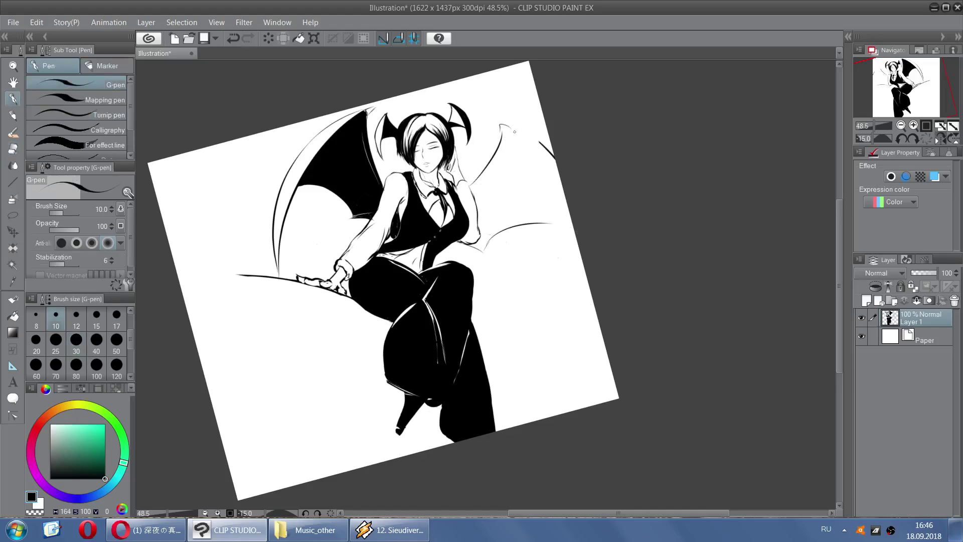
pyautogui.hotkey('ctrl', 'z')
pyautogui.moveTo(503, 127); pyautogui.dragTo(591, 189)
pyautogui.hotkey('ctrl', 'z')
pyautogui.hotkey('ctrl', 'z')
pyautogui.moveTo(504, 126); pyautogui.dragTo(558, 167)
pyautogui.hotkey('ctrl', 'z')
pyautogui.moveTo(503, 128); pyautogui.dragTo(587, 315)
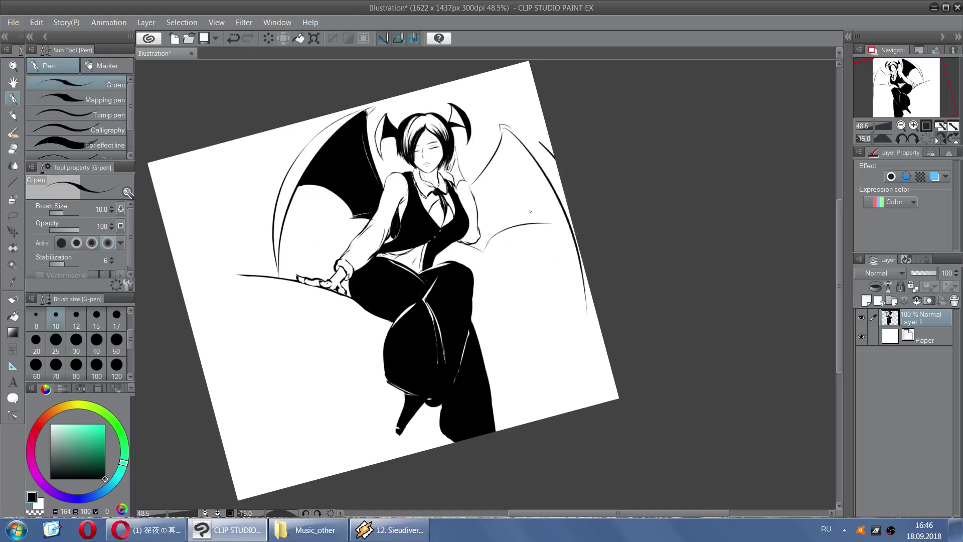
pyautogui.hotkey('ctrl', 'z')
pyautogui.moveTo(502, 127); pyautogui.dragTo(578, 316)
pyautogui.hotkey('ctrl', 'z')
pyautogui.moveTo(504, 125); pyautogui.dragTo(585, 306)
pyautogui.hotkey('ctrl', 'z')
pyautogui.moveTo(503, 124); pyautogui.dragTo(574, 296)
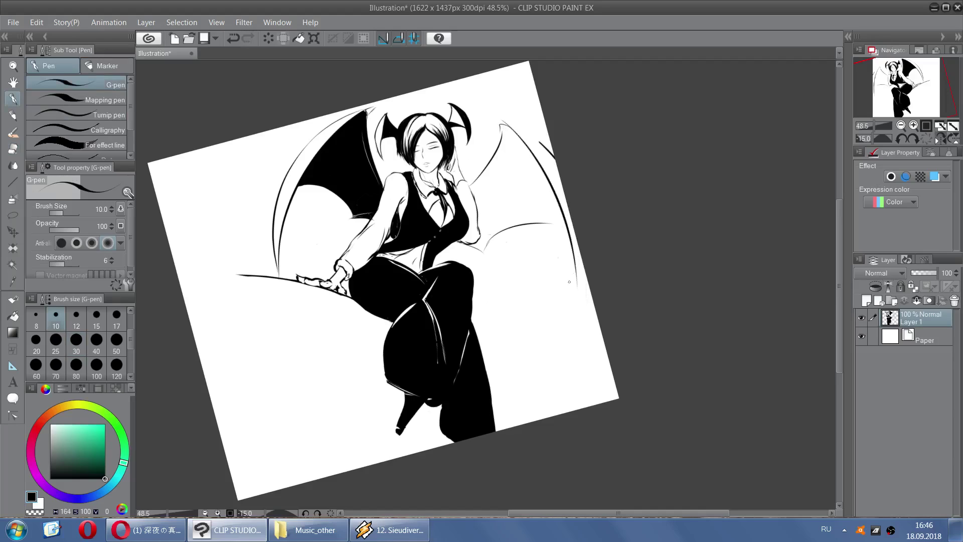
# Add an inner rib from the new peak to the outer edge's lower tip, and erase the old edge remnant near the canvas border
pyautogui.hotkey('ctrl', 'z')
pyautogui.moveTo(504, 129)
pyautogui.mouseDown()
pyautogui.moveTo(569, 254)
pyautogui.moveTo(574, 291)
pyautogui.mouseUp()
pyautogui.hotkey('ctrl', 'z')
pyautogui.moveTo(504, 131)
pyautogui.mouseDown()
pyautogui.moveTo(569, 289)
pyautogui.moveTo(561, 225)
pyautogui.moveTo(577, 289)
pyautogui.mouseUp()
pyautogui.hotkey('ctrl', 'z')
pyautogui.hotkey('ctrl', 'z')
pyautogui.press('e')
pyautogui.press('p')
pyautogui.press('e')
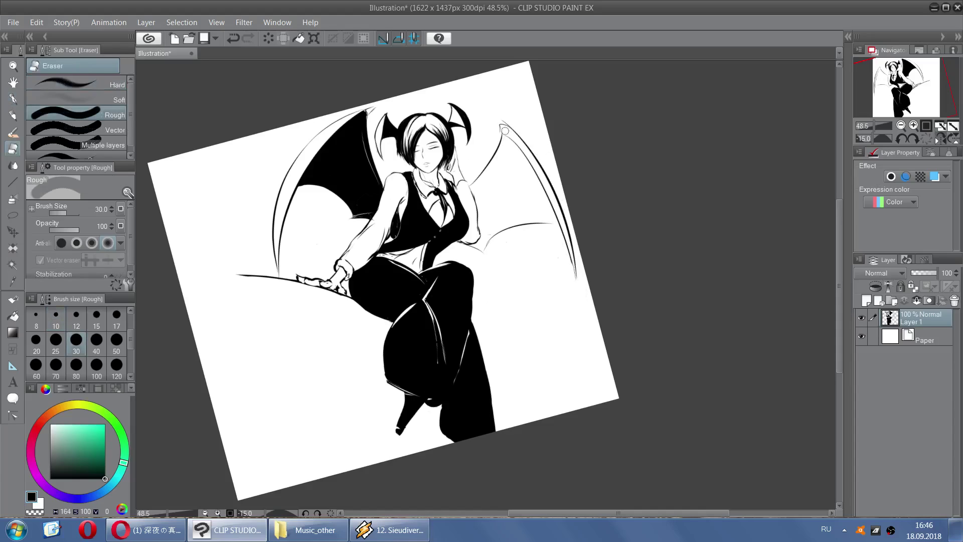
pyautogui.press('p')
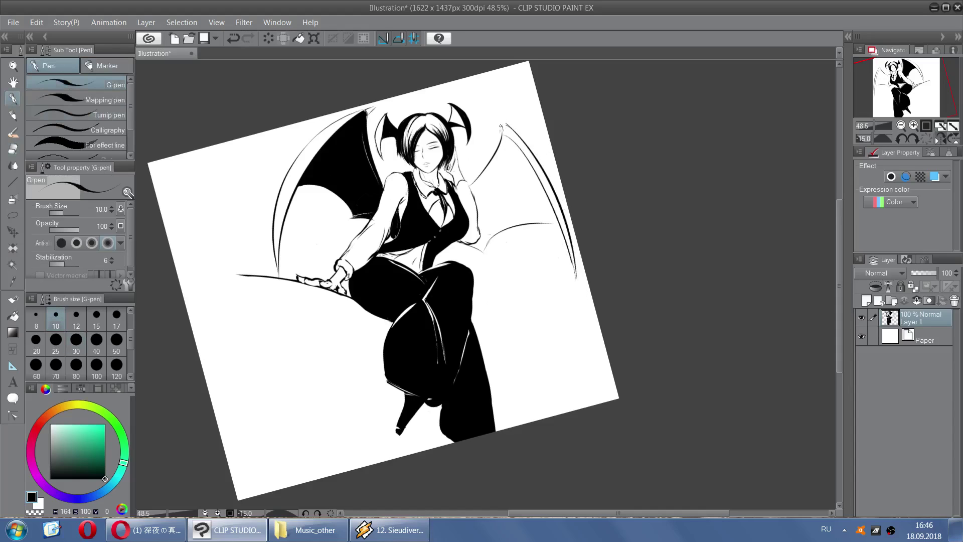
# Try a second line parallel to the second wing's arm, running from the shoulder toward the peak
pyautogui.hotkey('ctrl', 'z')
pyautogui.moveTo(473, 189); pyautogui.dragTo(507, 137)
pyautogui.hotkey('ctrl', 'z')
pyautogui.moveTo(472, 189); pyautogui.dragTo(506, 144)
pyautogui.scroll(6, 472, 158)
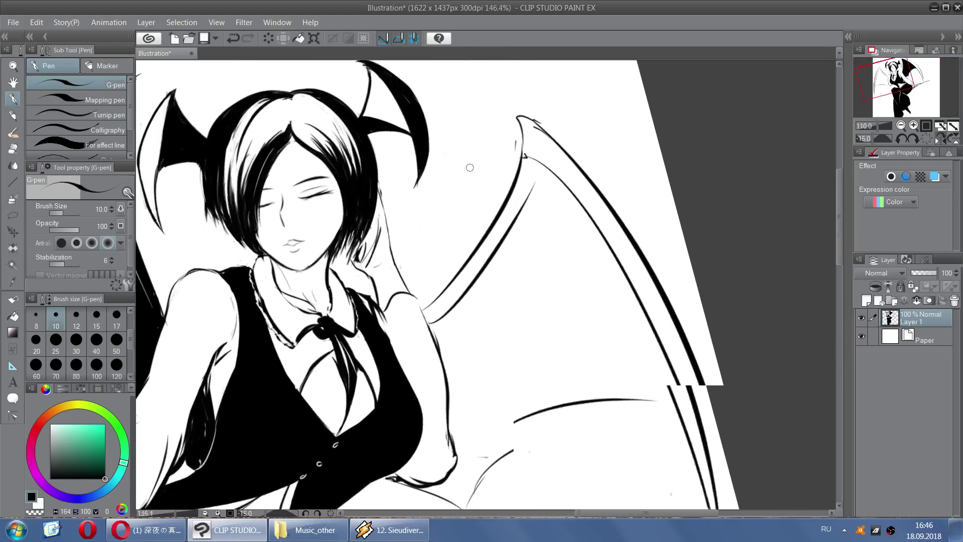
# Set the G-pen size to 20 and thicken the lower half of the second wing's arm from the shoulder upward
pyautogui.scroll(2, 470, 168)
pyautogui.click(35, 346)
pyautogui.moveTo(28, 346); pyautogui.dragTo(26, 342)
pyautogui.scroll(8, 612, 142)
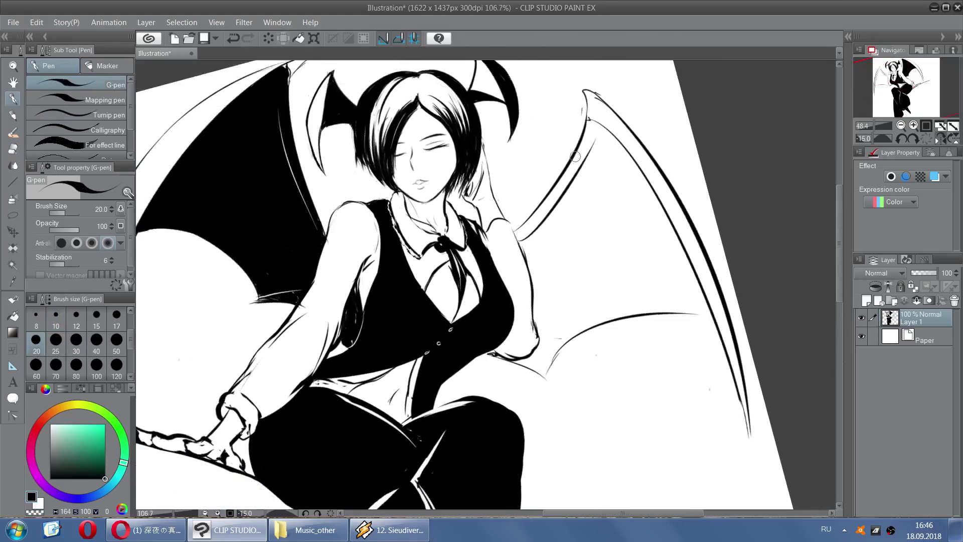
pyautogui.moveTo(435, 312)
pyautogui.mouseDown()
pyautogui.moveTo(464, 284)
pyautogui.moveTo(443, 318)
pyautogui.moveTo(498, 234)
pyautogui.mouseUp()
pyautogui.hotkey('ctrl', 'z')
pyautogui.hotkey('ctrl', 'z')
pyautogui.hotkey('ctrl', 'z')
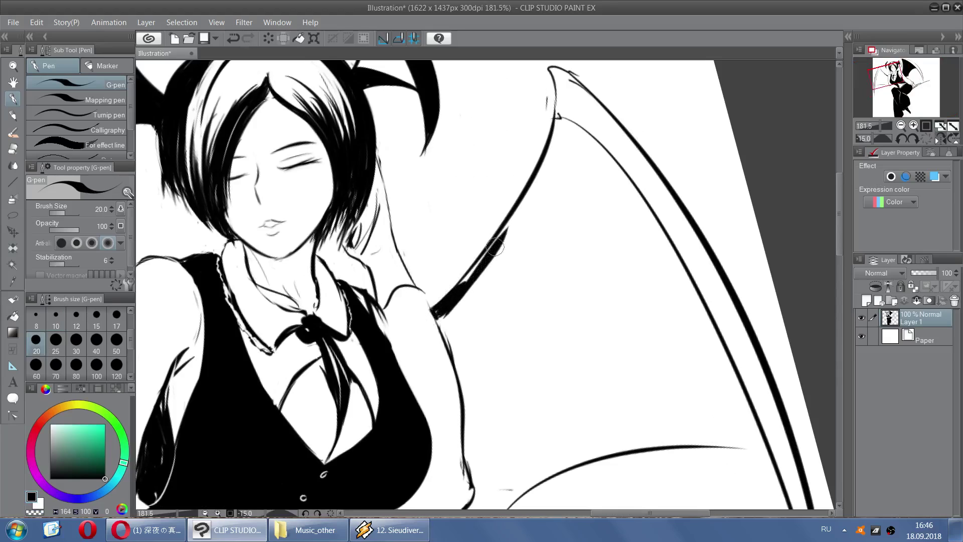
pyautogui.moveTo(464, 284); pyautogui.dragTo(524, 212)
pyautogui.moveTo(437, 321); pyautogui.dragTo(504, 221)
pyautogui.moveTo(457, 299); pyautogui.dragTo(531, 178)
# Thicken the upper half of the second wing's arm, tapering it toward the peak
pyautogui.moveTo(509, 231); pyautogui.dragTo(540, 165)
pyautogui.hotkey('ctrl', 'z')
pyautogui.moveTo(475, 278); pyautogui.dragTo(551, 142)
pyautogui.moveTo(496, 263); pyautogui.dragTo(531, 186)
pyautogui.hotkey('ctrl', 'z')
pyautogui.moveTo(486, 260); pyautogui.dragTo(541, 172)
pyautogui.hotkey('ctrl', 'z')
pyautogui.moveTo(505, 240); pyautogui.dragTo(552, 138)
pyautogui.hotkey('ctrl', 'z')
pyautogui.moveTo(524, 191); pyautogui.dragTo(545, 151)
pyautogui.moveTo(517, 226); pyautogui.dragTo(560, 119)
pyautogui.hotkey('ctrl', 'z')
pyautogui.moveTo(550, 155); pyautogui.dragTo(559, 105)
pyautogui.hotkey('ctrl', 'z')
pyautogui.hotkey('ctrl', 'alt', '0')
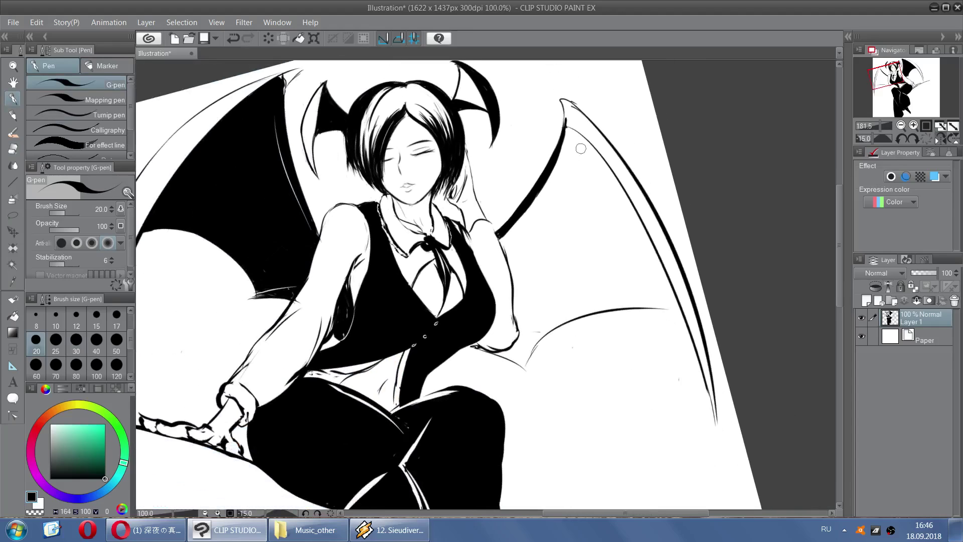
# Thicken the lower tip of the second wing's outer edge and the short membrane line below the elbow
pyautogui.moveTo(706, 380); pyautogui.dragTo(715, 431)
pyautogui.hotkey('ctrl', 'z')
pyautogui.moveTo(506, 356)
pyautogui.mouseDown()
pyautogui.moveTo(536, 378)
pyautogui.moveTo(532, 370)
pyautogui.mouseUp()
pyautogui.hotkey('ctrl', 'z')
pyautogui.hotkey('ctrl', 'z')
pyautogui.press('e')
pyautogui.press('p')
pyautogui.hotkey('ctrl', 'z')
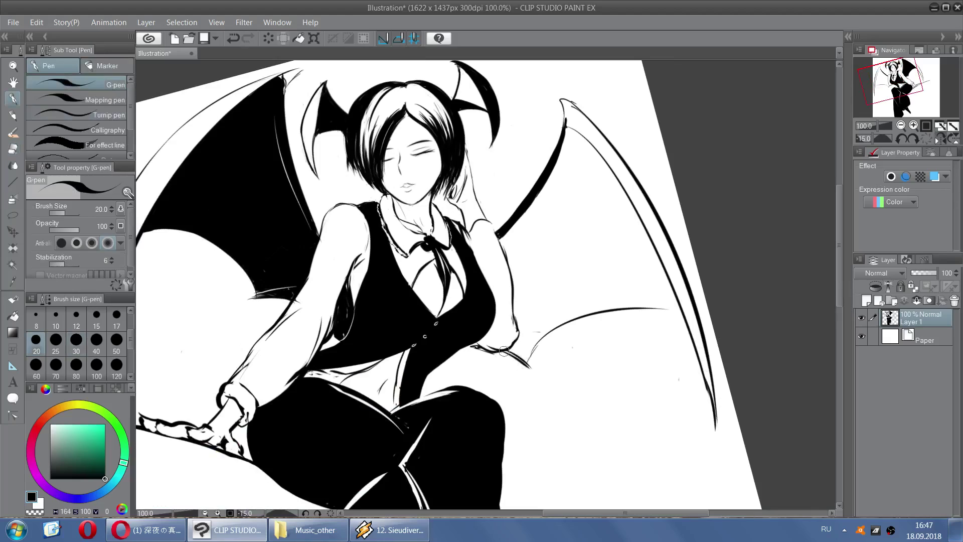
pyautogui.press('e')
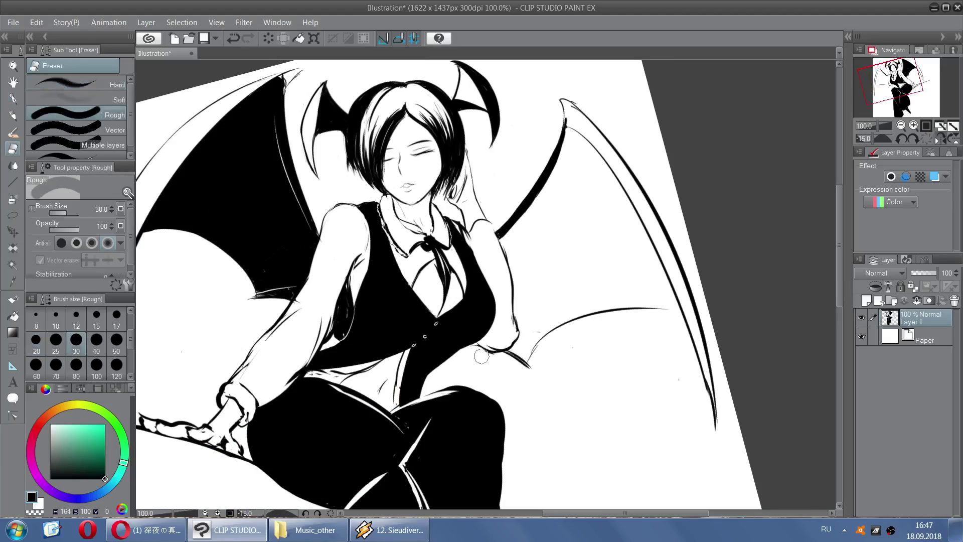
# Sharpen the membrane's point below the elbow, and thicken and extend the lower arc to the inner rib
pyautogui.press('p')
pyautogui.hotkey('ctrl', 'z')
pyautogui.moveTo(524, 363)
pyautogui.mouseDown()
pyautogui.moveTo(542, 388)
pyautogui.moveTo(534, 373)
pyautogui.moveTo(547, 332)
pyautogui.moveTo(528, 363)
pyautogui.moveTo(533, 374)
pyautogui.mouseUp()
pyautogui.press('e')
pyautogui.press('p')
pyautogui.hotkey('ctrl', 'z')
pyautogui.moveTo(627, 307); pyautogui.dragTo(691, 321)
pyautogui.hotkey('ctrl', 'z')
pyautogui.moveTo(622, 305); pyautogui.dragTo(667, 307)
pyautogui.hotkey('ctrl', 'z')
# Thicken the second wing's inner rib from the peak past the lower arc, and continue it to the wing's tip
pyautogui.moveTo(571, 130)
pyautogui.mouseDown()
pyautogui.moveTo(671, 294)
pyautogui.moveTo(681, 329)
pyautogui.mouseUp()
pyautogui.hotkey('ctrl', 'z')
pyautogui.moveTo(665, 293); pyautogui.dragTo(670, 316)
pyautogui.moveTo(670, 309)
pyautogui.mouseDown()
pyautogui.moveTo(708, 375)
pyautogui.moveTo(689, 340)
pyautogui.moveTo(709, 402)
pyautogui.moveTo(704, 379)
pyautogui.mouseUp()
pyautogui.hotkey('ctrl', 'z')
pyautogui.hotkey('ctrl', 'z')
pyautogui.hotkey('ctrl', 'z')
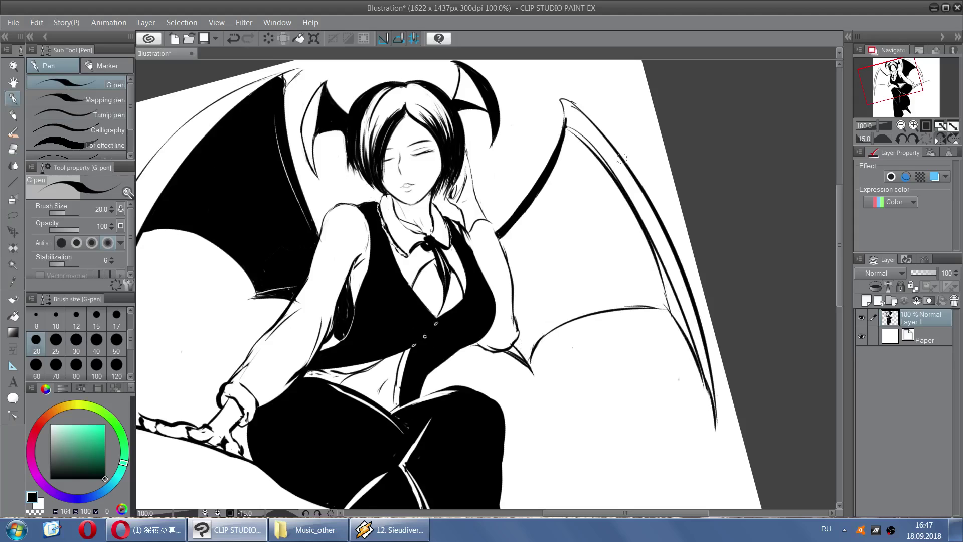
# Redraw the second wing's inner rib from just below the peak, clean its edge, and fill the strip along the outer edge black
pyautogui.moveTo(564, 109); pyautogui.dragTo(673, 290)
pyautogui.hotkey('ctrl', 'z')
pyautogui.hotkey('ctrl', 'z')
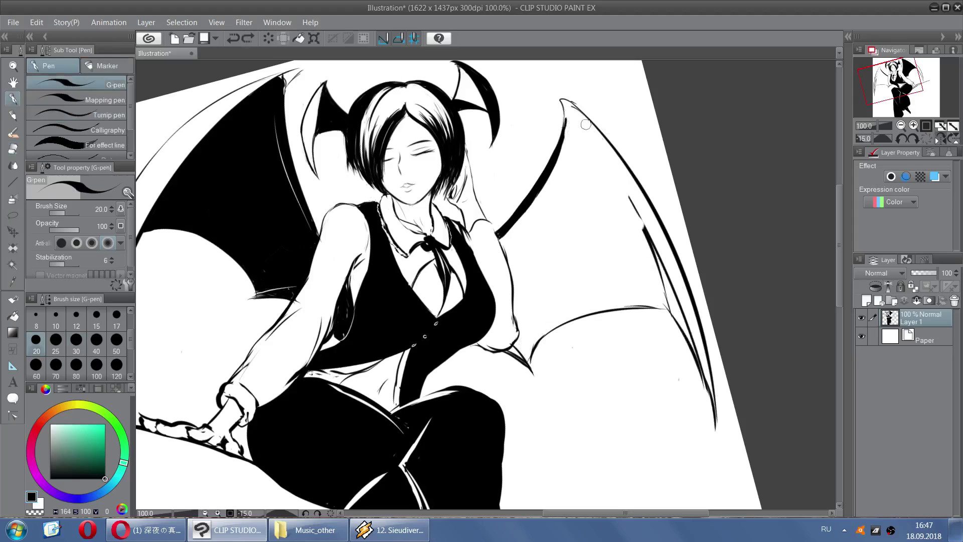
pyautogui.moveTo(584, 123); pyautogui.dragTo(669, 310)
pyautogui.press('e')
pyautogui.moveTo(594, 155); pyautogui.dragTo(642, 252)
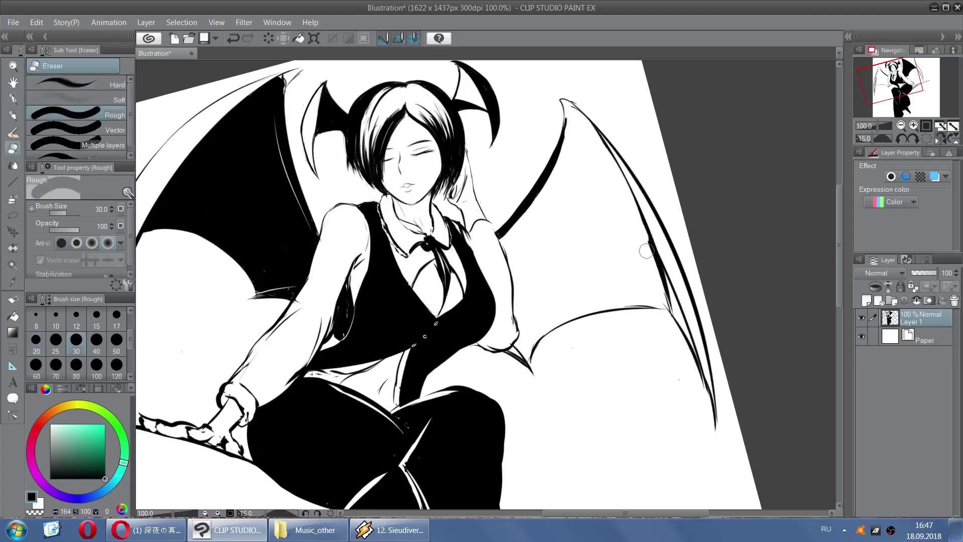
pyautogui.press('p')
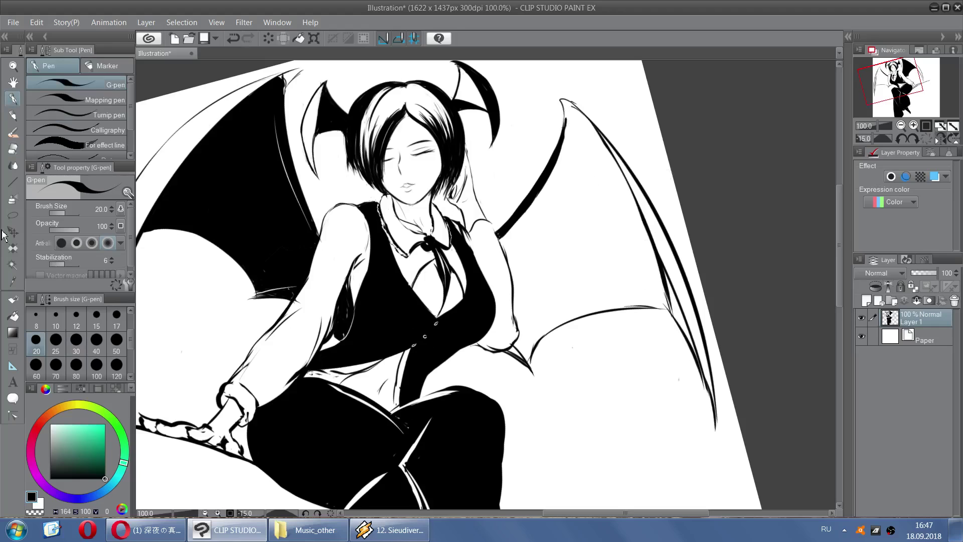
pyautogui.click(13, 315)
pyautogui.click(658, 224)
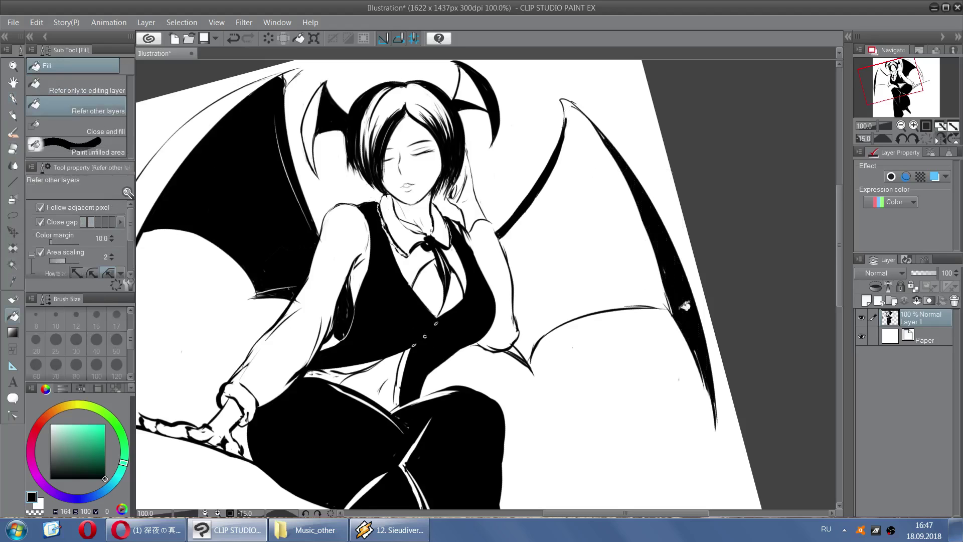
# Flip the canvas view horizontally to examine the whole figure and both wings mirrored
pyautogui.scroll(-2, 707, 249)
pyautogui.scroll(-4, 707, 250)
pyautogui.press('p')
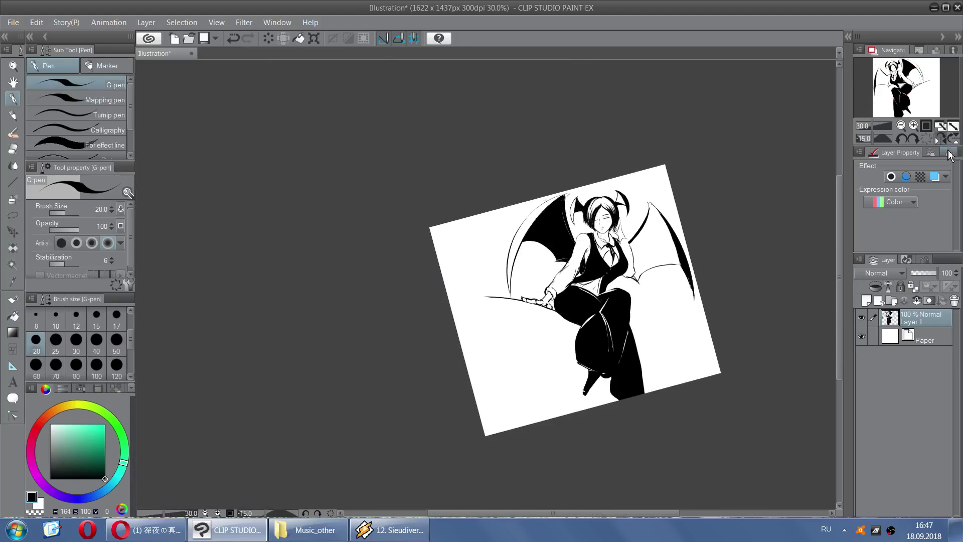
pyautogui.click(941, 139)
pyautogui.scroll(2, 396, 207)
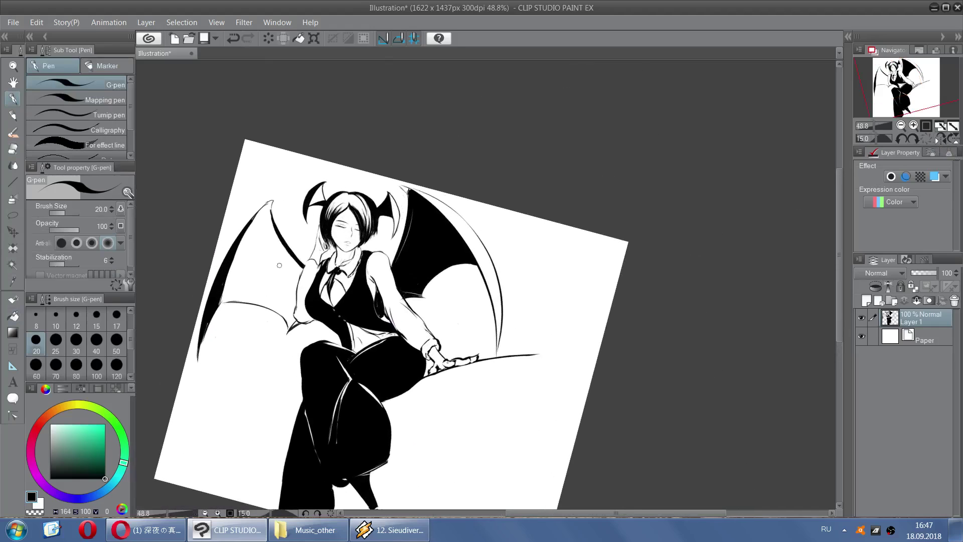
pyautogui.moveTo(253, 219); pyautogui.dragTo(235, 256)
pyautogui.hotkey('ctrl', 'z')
pyautogui.moveTo(266, 205)
pyautogui.mouseDown()
pyautogui.moveTo(237, 248)
pyautogui.moveTo(253, 213)
pyautogui.mouseUp()
pyautogui.hotkey('ctrl', 'z')
pyautogui.scroll(-3, 297, 178)
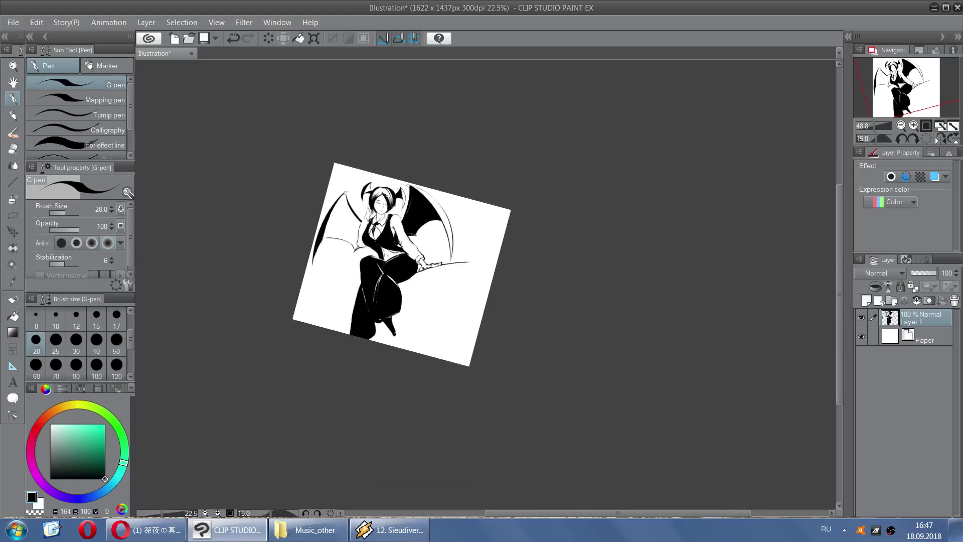
# Erase the black outer strip of the second wing from its tip up to the peak
pyautogui.scroll(2, 344, 195)
pyautogui.press('e')
pyautogui.moveTo(288, 321)
pyautogui.mouseDown()
pyautogui.moveTo(307, 241)
pyautogui.moveTo(330, 202)
pyautogui.moveTo(307, 216)
pyautogui.mouseUp()
pyautogui.press('p')
pyautogui.hotkey('ctrl', 'z')
# Extend the second wing to the canvas border with a top edge and short lower arc, and draw a rib between them
pyautogui.moveTo(349, 191); pyautogui.dragTo(309, 202)
pyautogui.moveTo(293, 263)
pyautogui.mouseDown()
pyautogui.moveTo(322, 273)
pyautogui.moveTo(306, 272)
pyautogui.mouseUp()
pyautogui.hotkey('ctrl', 'z')
pyautogui.hotkey('ctrl', 'z')
pyautogui.moveTo(341, 216); pyautogui.dragTo(307, 272)
pyautogui.hotkey('ctrl', 'z')
pyautogui.moveTo(346, 190); pyautogui.dragTo(300, 269)
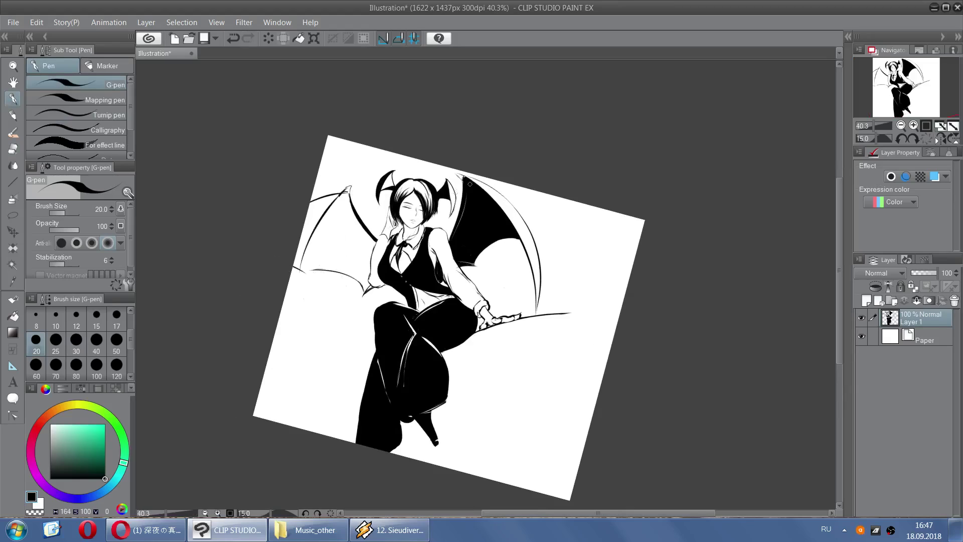
# Redraw the second wing's rib as a smooth curve from the peak down past the lower arc
pyautogui.scroll(-2, 470, 181)
pyautogui.scroll(2, 451, 179)
pyautogui.hotkey('ctrl', 'z')
pyautogui.hotkey('ctrl', 'y')
pyautogui.hotkey('ctrl', 'z')
pyautogui.moveTo(396, 171)
pyautogui.mouseDown()
pyautogui.moveTo(341, 282)
pyautogui.moveTo(361, 267)
pyautogui.mouseUp()
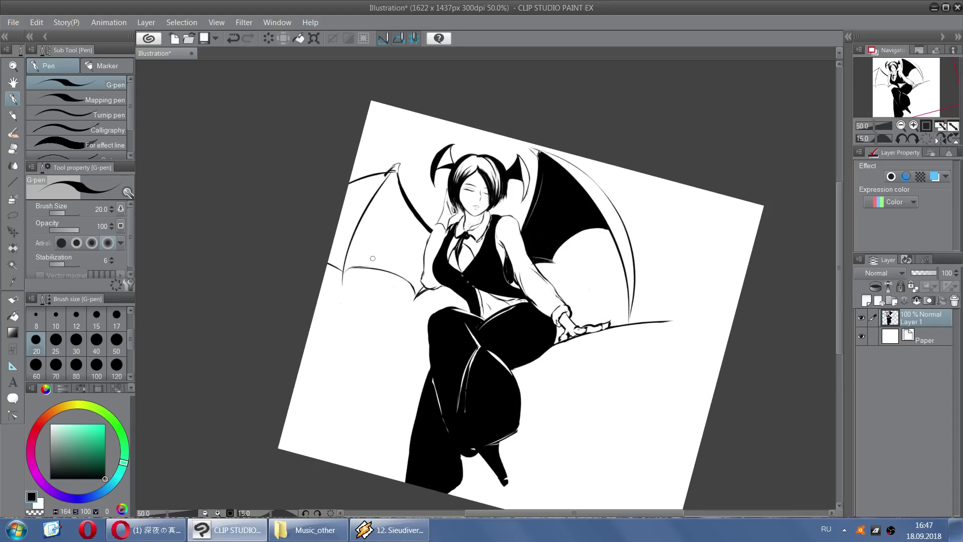
# Erase the second wing's lower arc between the rib and the membrane's point below the elbow
pyautogui.scroll(-4, 413, 164)
pyautogui.scroll(6, 612, 148)
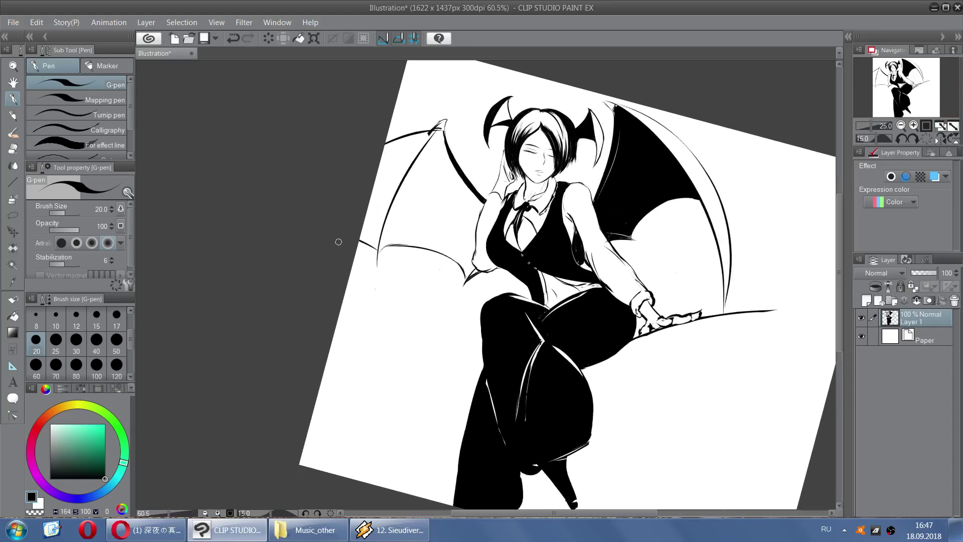
pyautogui.press('e')
pyautogui.moveTo(385, 250); pyautogui.dragTo(417, 241)
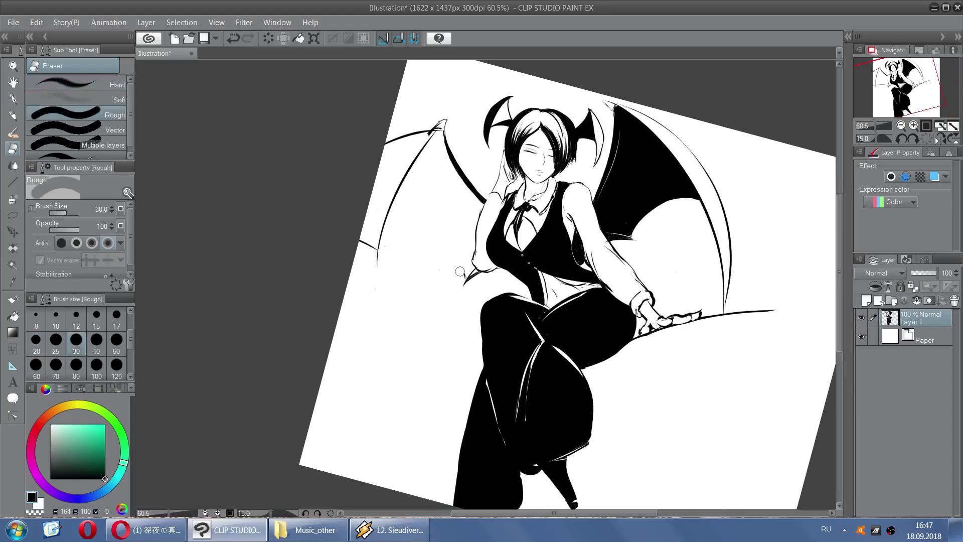
pyautogui.press('p')
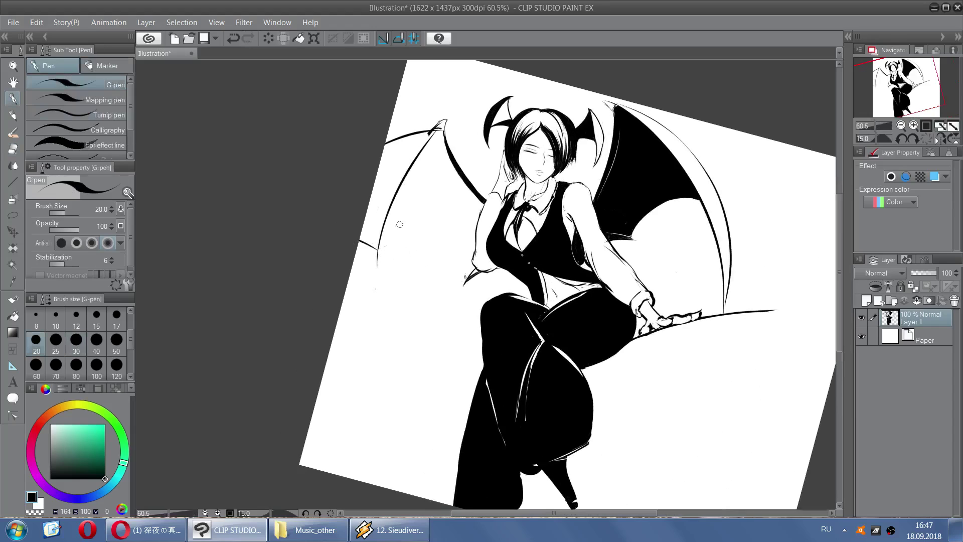
# Rotate the canvas view to -75 degrees and redraw the lower arc from rib to elbow point, plus the short arc beyond the rib
pyautogui.click(305, 514)
pyautogui.click(305, 513)
pyautogui.click(306, 514)
pyautogui.click(305, 514)
pyautogui.click(305, 514)
pyautogui.click(306, 513)
pyautogui.moveTo(458, 393); pyautogui.dragTo(481, 306)
pyautogui.hotkey('ctrl', 'z')
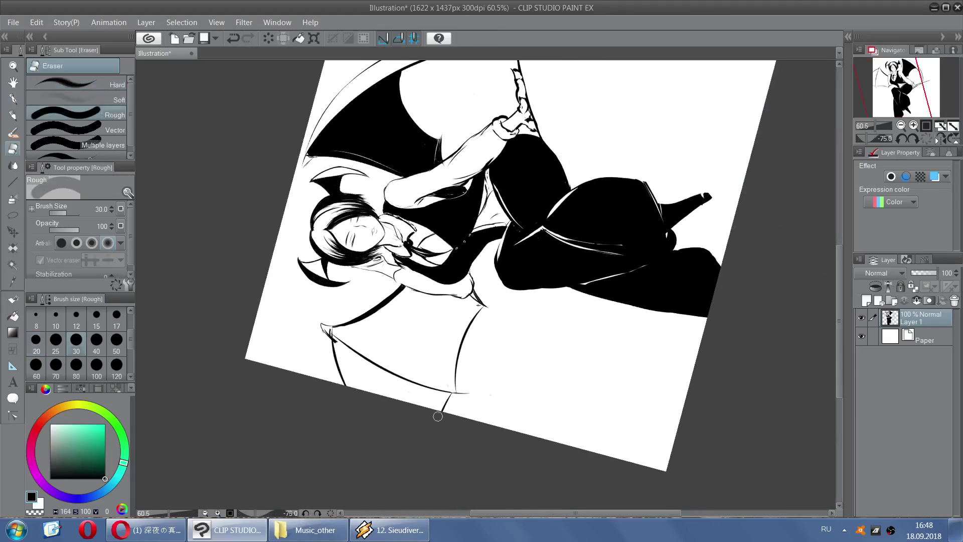
pyautogui.hotkey('ctrl', 'z')
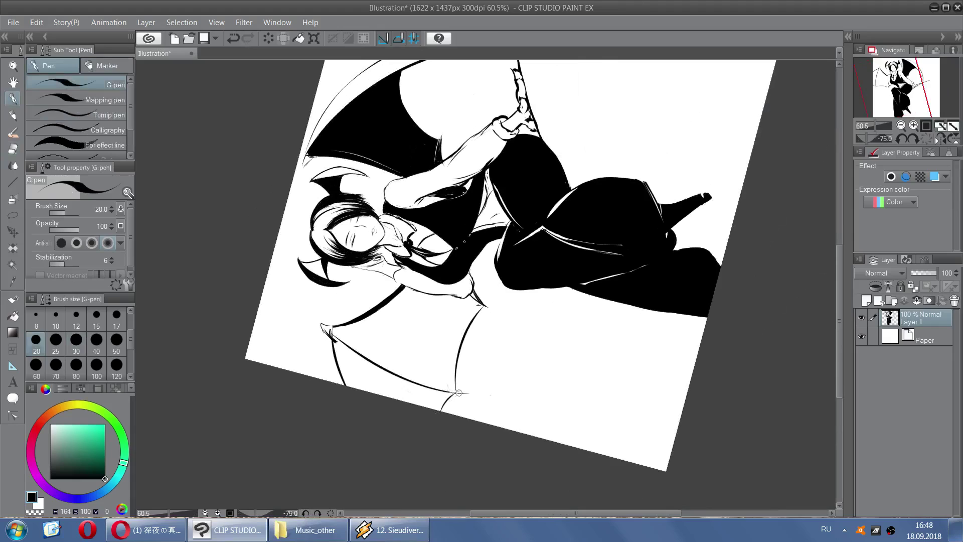
# Trim the rib's lower end, and erase and redraw the second wing's top edge from the peak to the canvas border
pyautogui.press('e')
pyautogui.press('p')
pyautogui.press('e')
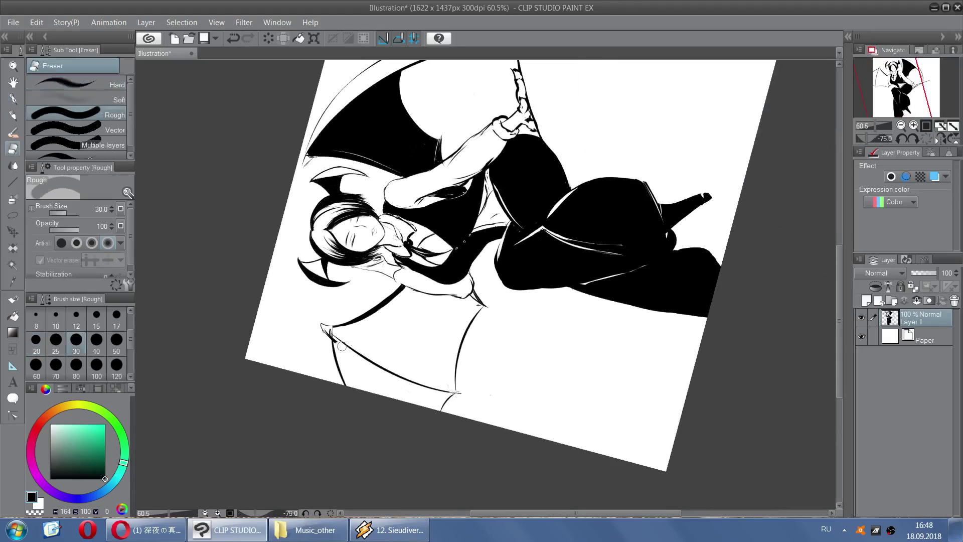
pyautogui.moveTo(336, 349)
pyautogui.mouseDown()
pyautogui.moveTo(330, 377)
pyautogui.moveTo(325, 370)
pyautogui.moveTo(334, 390)
pyautogui.mouseUp()
pyautogui.press('p')
pyautogui.hotkey('ctrl', 'z')
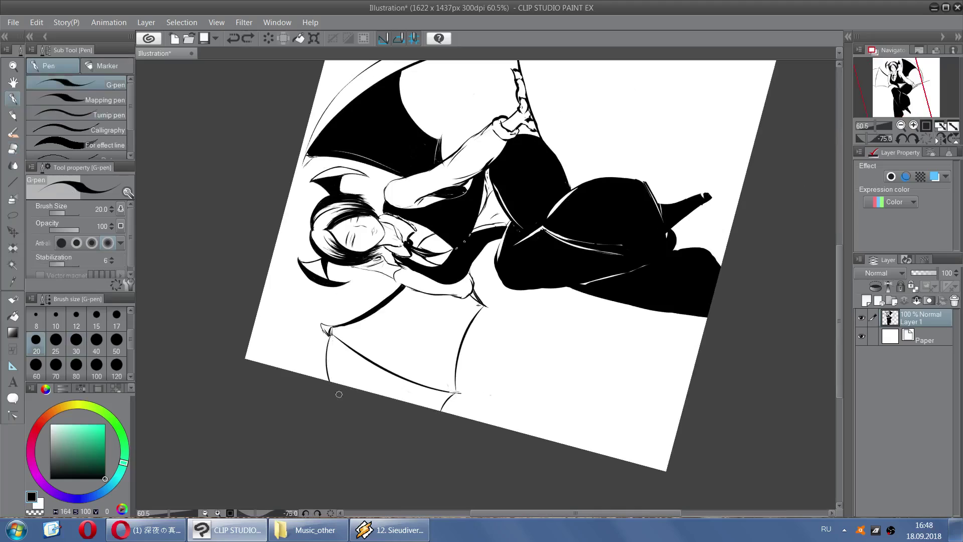
# Thicken the second wing's top edge, the joint at its peak and the arm down toward the shoulder
pyautogui.hotkey('ctrl', 'z')
pyautogui.moveTo(331, 383)
pyautogui.mouseDown()
pyautogui.moveTo(335, 329)
pyautogui.moveTo(335, 340)
pyautogui.moveTo(335, 329)
pyautogui.moveTo(355, 325)
pyautogui.moveTo(347, 331)
pyautogui.moveTo(399, 291)
pyautogui.mouseUp()
pyautogui.hotkey('ctrl', 'z')
pyautogui.hotkey('ctrl', 'z')
pyautogui.hotkey('ctrl', 'z')
pyautogui.hotkey('ctrl', 'z')
pyautogui.hotkey('ctrl', 'z')
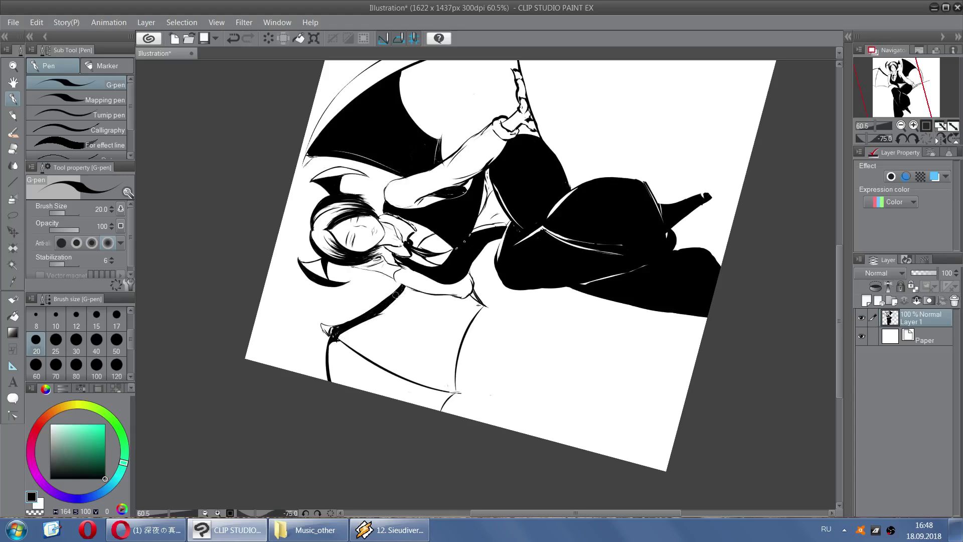
pyautogui.press('e')
pyautogui.press('p')
# Thicken the first wing's outer edge with tapered strokes from its peak along the curve
pyautogui.scroll(-4, 382, 394)
pyautogui.scroll(5, 369, 189)
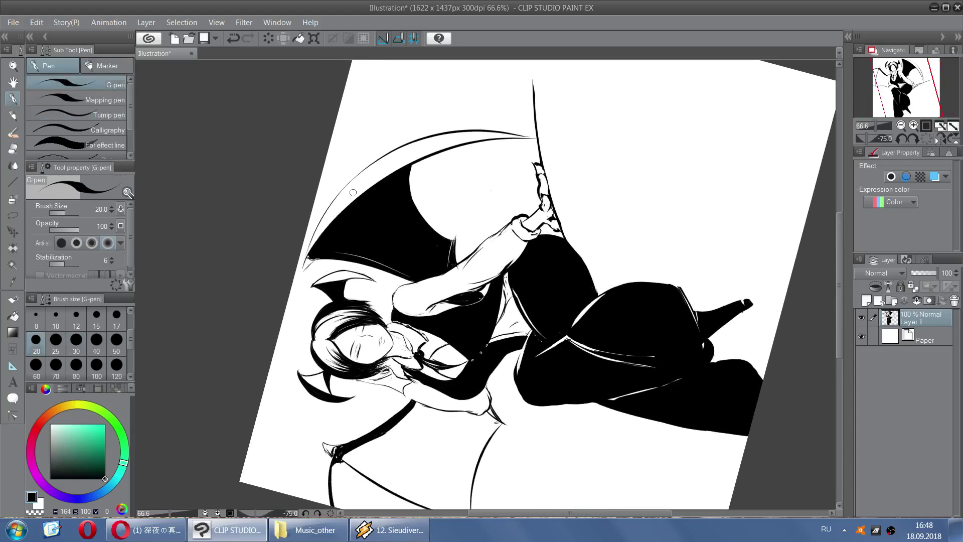
pyautogui.moveTo(306, 257)
pyautogui.mouseDown()
pyautogui.moveTo(355, 183)
pyautogui.moveTo(347, 189)
pyautogui.moveTo(364, 196)
pyautogui.moveTo(315, 253)
pyautogui.moveTo(408, 144)
pyautogui.mouseUp()
pyautogui.hotkey('ctrl', 'z')
pyautogui.hotkey('ctrl', 'z')
pyautogui.hotkey('ctrl', 'z')
pyautogui.moveTo(312, 246); pyautogui.dragTo(384, 154)
pyautogui.hotkey('ctrl', 'z')
pyautogui.hotkey('ctrl', 'z')
# Thicken the second wing's top edge further between the peak and the canvas border
pyautogui.moveTo(337, 462)
pyautogui.mouseDown()
pyautogui.moveTo(339, 511)
pyautogui.moveTo(328, 481)
pyautogui.moveTo(340, 460)
pyautogui.moveTo(332, 504)
pyautogui.mouseUp()
pyautogui.hotkey('ctrl', 'z')
pyautogui.hotkey('ctrl', 'z')
# Rotate the canvas view back to 15 degrees and thicken the second wing's rib along its length
pyautogui.scroll(-2, 401, 452)
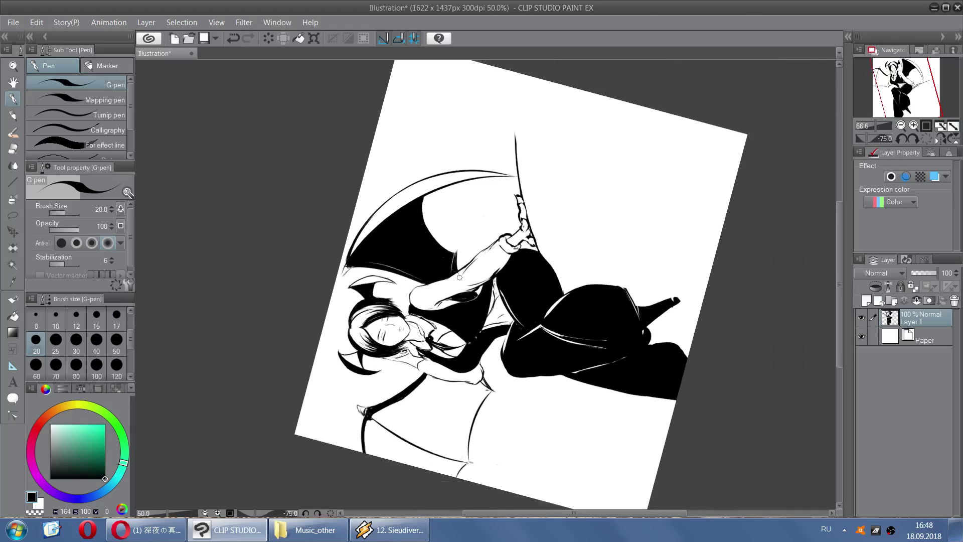
pyautogui.click(317, 513)
pyautogui.click(318, 513)
pyautogui.click(317, 512)
pyautogui.click(317, 512)
pyautogui.click(317, 512)
pyautogui.click(317, 512)
pyautogui.scroll(1, 377, 287)
pyautogui.scroll(1, 378, 287)
pyautogui.hotkey('ctrl', 'z')
pyautogui.moveTo(368, 257)
pyautogui.mouseDown()
pyautogui.moveTo(402, 166)
pyautogui.moveTo(426, 129)
pyautogui.mouseUp()
pyautogui.hotkey('ctrl', 'z')
# Thicken the upper half of the second wing's rib so that it widens toward the peak
pyautogui.moveTo(384, 193); pyautogui.dragTo(423, 130)
pyautogui.hotkey('ctrl', 'z')
pyautogui.hotkey('ctrl', 'z')
pyautogui.hotkey('ctrl', 'z')
pyautogui.moveTo(385, 189); pyautogui.dragTo(424, 121)
pyautogui.moveTo(482, 183); pyautogui.dragTo(431, 186)
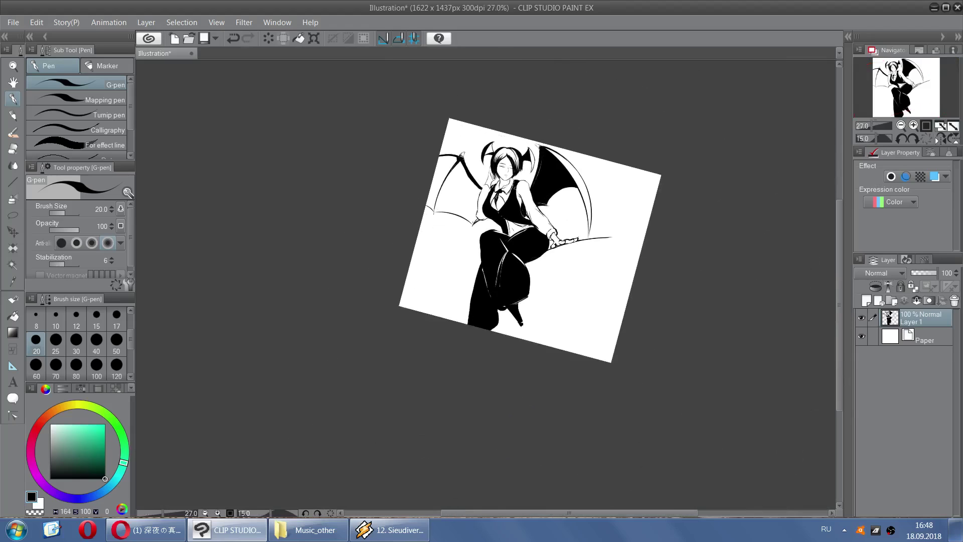
# Sketch a thin, gently sloping contour line of the seat running outward from the lower legs, below the second wing
pyautogui.scroll(4, 579, 135)
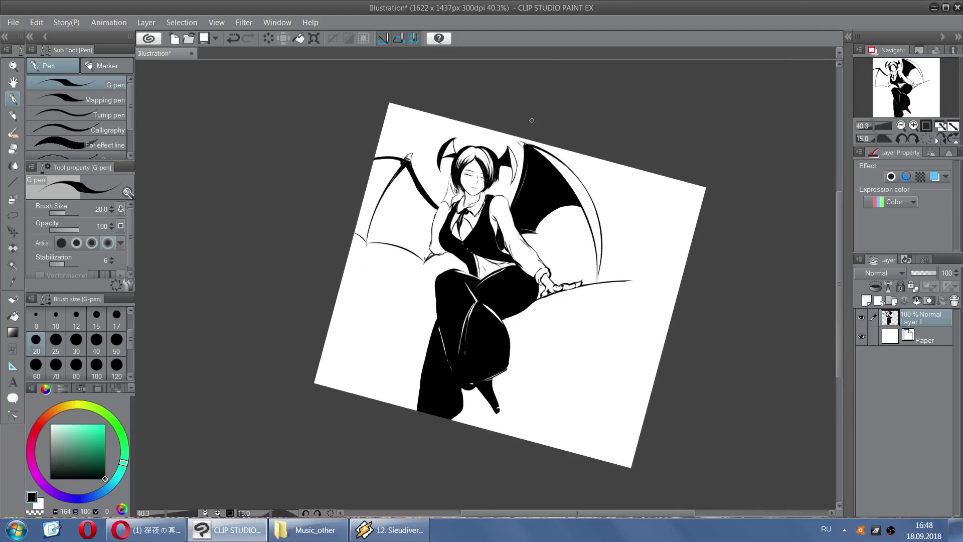
pyautogui.scroll(-4, 537, 123)
pyautogui.scroll(2, 496, 131)
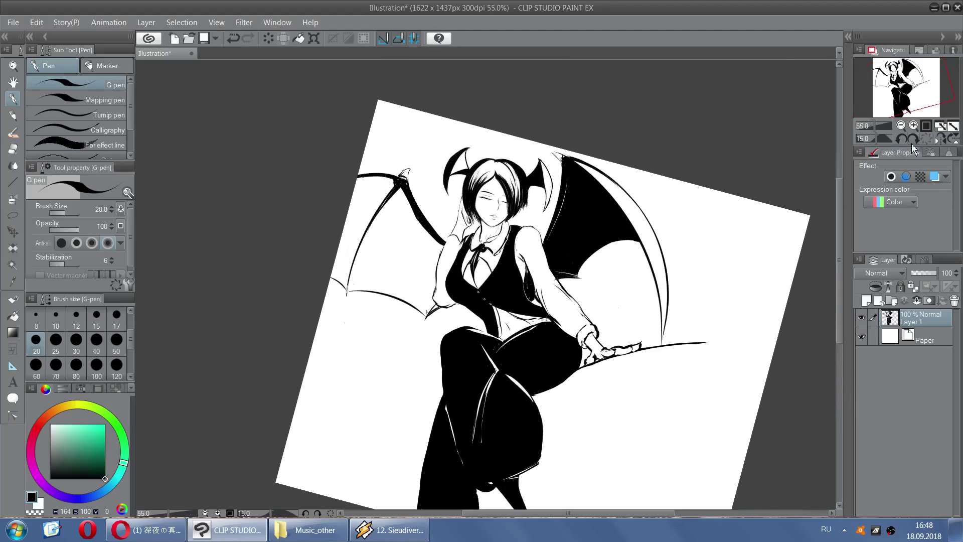
pyautogui.scroll(-2, 599, 292)
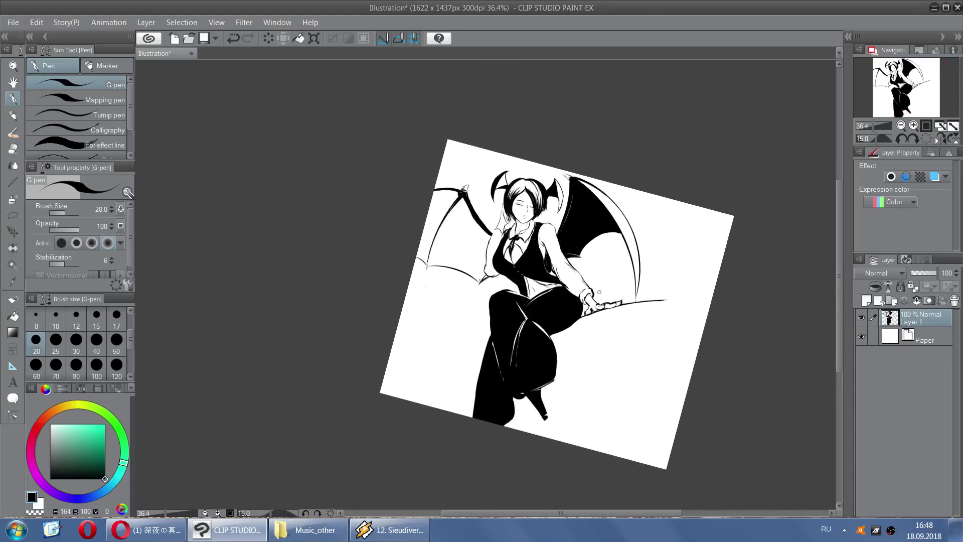
pyautogui.moveTo(410, 383); pyautogui.dragTo(487, 342)
pyautogui.hotkey('ctrl', 'z')
pyautogui.hotkey('ctrl', 'z')
pyautogui.moveTo(408, 365); pyautogui.dragTo(487, 340)
pyautogui.hotkey('ctrl', 'z')
pyautogui.moveTo(400, 396); pyautogui.dragTo(487, 341)
pyautogui.hotkey('ctrl', 'z')
pyautogui.moveTo(401, 370); pyautogui.dragTo(487, 341)
pyautogui.hotkey('ctrl', 'z')
pyautogui.moveTo(429, 349)
pyautogui.mouseDown()
pyautogui.moveTo(489, 328)
pyautogui.moveTo(487, 341)
pyautogui.mouseUp()
pyautogui.hotkey('ctrl', 'z')
# Sketch a low rounded contour behind the resting hand, above the seat line, with a hooked curve at its far end
pyautogui.moveTo(601, 289)
pyautogui.mouseDown()
pyautogui.moveTo(690, 265)
pyautogui.moveTo(674, 263)
pyautogui.moveTo(693, 265)
pyautogui.mouseUp()
pyautogui.hotkey('ctrl', 'z')
pyautogui.moveTo(640, 279); pyautogui.dragTo(687, 265)
pyautogui.hotkey('ctrl', 'z')
pyautogui.moveTo(634, 281); pyautogui.dragTo(625, 301)
pyautogui.hotkey('ctrl', 'z')
pyautogui.moveTo(695, 270); pyautogui.dragTo(698, 284)
pyautogui.hotkey('ctrl', 'z')
# Add a small curved bump behind the resting hand and extend the seat line to the canvas border
pyautogui.moveTo(595, 290); pyautogui.dragTo(612, 290)
pyautogui.hotkey('ctrl', 'z')
pyautogui.hotkey('ctrl', 'z')
pyautogui.hotkey('ctrl', 'z')
pyautogui.hotkey('ctrl', 'z')
pyautogui.moveTo(691, 275)
pyautogui.mouseDown()
pyautogui.moveTo(682, 290)
pyautogui.moveTo(691, 296)
pyautogui.moveTo(715, 286)
pyautogui.mouseUp()
pyautogui.hotkey('ctrl', 'z')
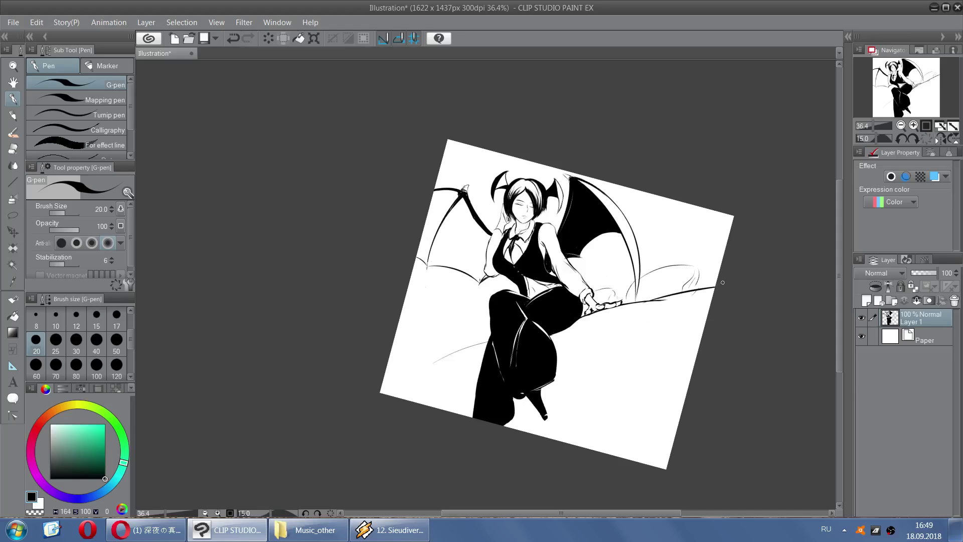
# Draw a longer seat contour from the canvas border below the second wing to the legs
pyautogui.hotkey('ctrl', 'z')
pyautogui.moveTo(392, 380)
pyautogui.mouseDown()
pyautogui.moveTo(463, 353)
pyautogui.moveTo(433, 364)
pyautogui.mouseUp()
pyautogui.hotkey('ctrl', 'z')
pyautogui.moveTo(411, 399); pyautogui.dragTo(450, 350)
pyautogui.hotkey('ctrl', 'z')
pyautogui.hotkey('ctrl', 'z')
pyautogui.moveTo(386, 373)
pyautogui.mouseDown()
pyautogui.moveTo(463, 348)
pyautogui.moveTo(398, 375)
pyautogui.moveTo(490, 340)
pyautogui.mouseUp()
pyautogui.hotkey('ctrl', 'z')
# Sketch long thin fold lines running down the front of the seat below the resting hand
pyautogui.moveTo(587, 355); pyautogui.dragTo(603, 449)
pyautogui.moveTo(609, 367); pyautogui.dragTo(647, 461)
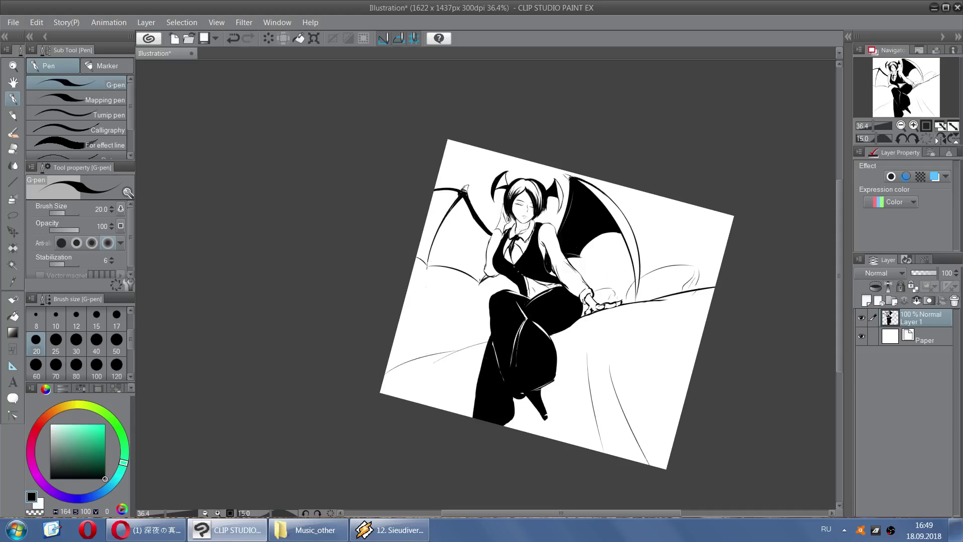
pyautogui.hotkey('ctrl', 'z')
pyautogui.moveTo(607, 419); pyautogui.dragTo(620, 457)
pyautogui.moveTo(657, 315); pyautogui.dragTo(680, 419)
pyautogui.hotkey('ctrl', 'z')
pyautogui.moveTo(682, 308); pyautogui.dragTo(699, 346)
pyautogui.hotkey('ctrl', 'z')
# Sketch short curved fold lines on the seat surface beside the lower legs, below the second wing
pyautogui.moveTo(435, 360); pyautogui.dragTo(421, 403)
pyautogui.hotkey('ctrl', 'z')
pyautogui.hotkey('ctrl', 'z')
# Add short crease strokes under the thigh where it rests on the seat
pyautogui.moveTo(558, 354); pyautogui.dragTo(582, 317)
pyautogui.hotkey('ctrl', 'z')
pyautogui.moveTo(556, 347)
pyautogui.mouseDown()
pyautogui.moveTo(576, 321)
pyautogui.moveTo(604, 329)
pyautogui.moveTo(608, 318)
pyautogui.moveTo(563, 353)
pyautogui.moveTo(619, 313)
pyautogui.moveTo(576, 336)
pyautogui.mouseUp()
pyautogui.hotkey('ctrl', 'z')
pyautogui.hotkey('ctrl', 'z')
pyautogui.hotkey('ctrl', 'z')
pyautogui.hotkey('ctrl', 'z')
pyautogui.hotkey('ctrl', 'z')
pyautogui.hotkey('ctrl', 'z')
pyautogui.hotkey('ctrl', 'z')
pyautogui.hotkey('ctrl', 'z')
pyautogui.hotkey('ctrl', 'z')
pyautogui.moveTo(577, 327)
pyautogui.mouseDown()
pyautogui.moveTo(568, 346)
pyautogui.moveTo(560, 337)
pyautogui.mouseUp()
pyautogui.hotkey('ctrl', 'z')
pyautogui.hotkey('ctrl', 'z')
pyautogui.scroll(-3, 531, 281)
pyautogui.scroll(8, 537, 182)
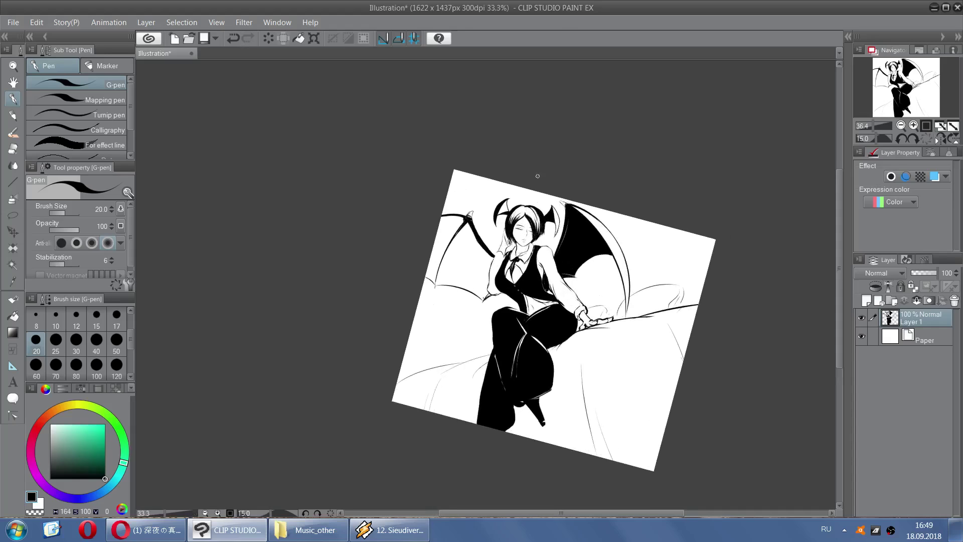
# Erase the whole second wing beside the raised arm with the Rough eraser at size 100
pyautogui.click(940, 138)
pyautogui.scroll(-2, 552, 200)
pyautogui.scroll(1, 522, 248)
pyautogui.press('e')
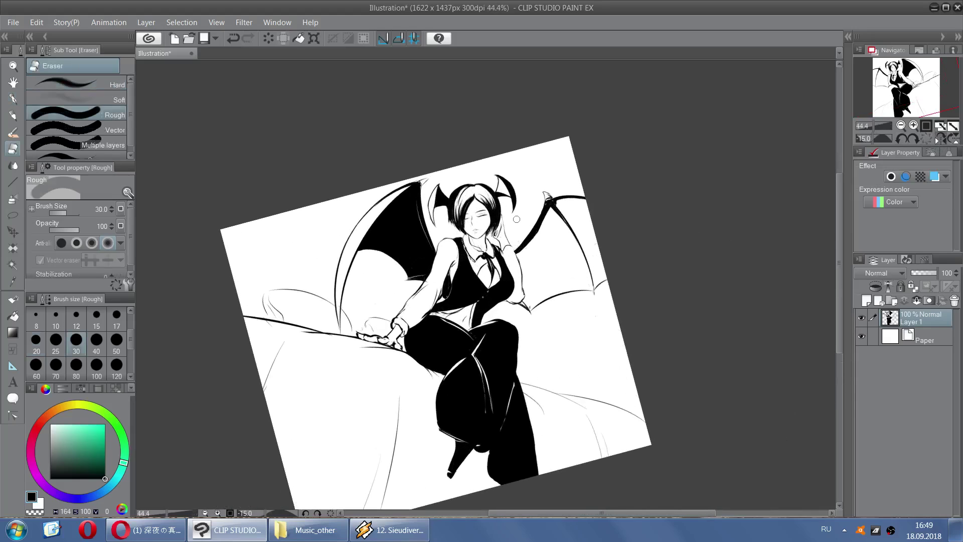
pyautogui.click(96, 369)
pyautogui.moveTo(523, 245); pyautogui.dragTo(561, 194)
pyautogui.moveTo(558, 288)
pyautogui.mouseDown()
pyautogui.moveTo(531, 318)
pyautogui.moveTo(554, 295)
pyautogui.moveTo(573, 296)
pyautogui.moveTo(600, 252)
pyautogui.moveTo(573, 205)
pyautogui.mouseUp()
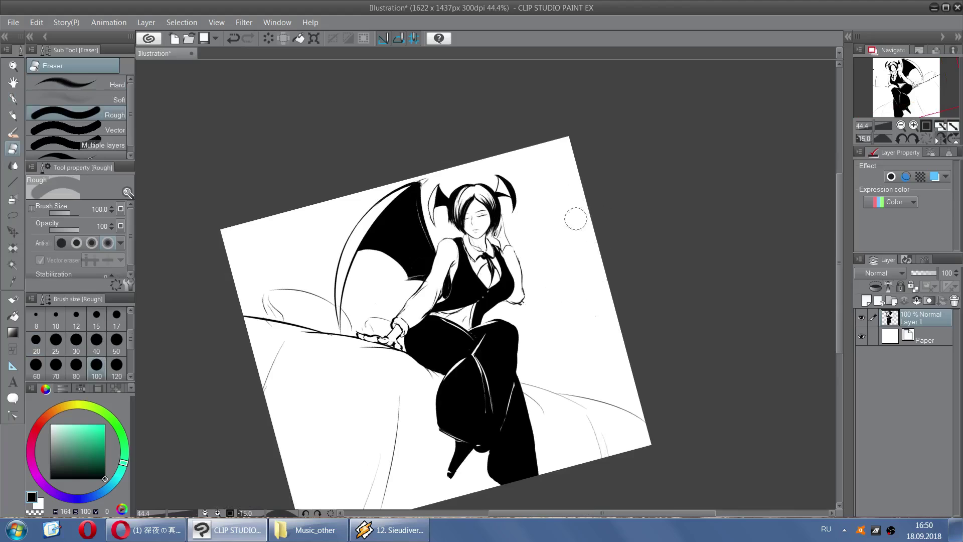
# Try to draw a long curved pen line from above the head down beside the horn
pyautogui.press('p')
pyautogui.hotkey('ctrl', 'z')
pyautogui.moveTo(461, 170)
pyautogui.mouseDown()
pyautogui.moveTo(464, 193)
pyautogui.moveTo(461, 171)
pyautogui.moveTo(453, 184)
pyautogui.moveTo(459, 166)
pyautogui.moveTo(448, 201)
pyautogui.moveTo(467, 177)
pyautogui.moveTo(435, 250)
pyautogui.mouseUp()
pyautogui.hotkey('ctrl', 'z')
pyautogui.hotkey('ctrl', 'z')
pyautogui.hotkey('ctrl', 'z')
pyautogui.hotkey('ctrl', 'z')
pyautogui.moveTo(446, 208); pyautogui.dragTo(436, 245)
pyautogui.hotkey('ctrl', 'z')
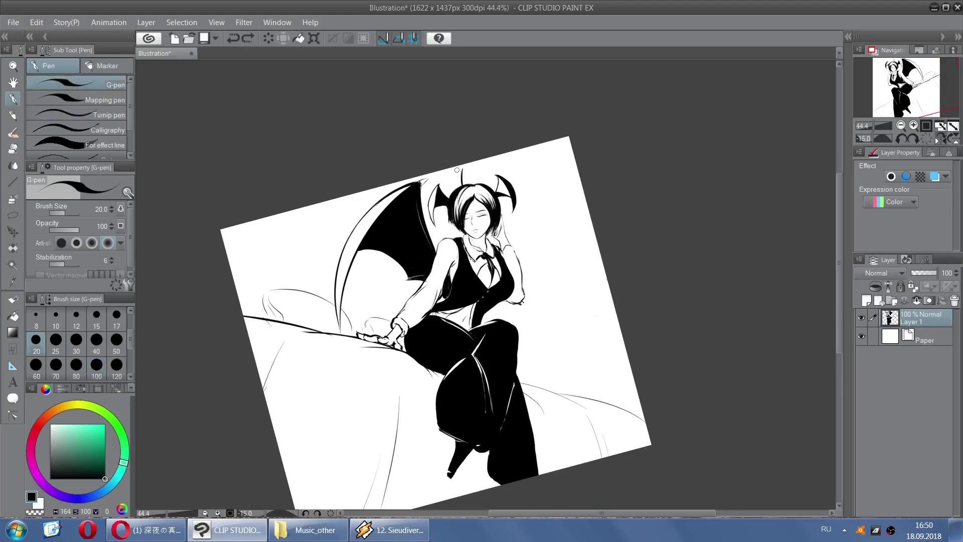
pyautogui.hotkey('ctrl', 'z')
pyautogui.hotkey('ctrl', 'z')
# Try short pen strokes at the crown and along the side of the hair, and undo them
pyautogui.moveTo(460, 181); pyautogui.dragTo(469, 199)
pyautogui.moveTo(452, 221)
pyautogui.mouseDown()
pyautogui.moveTo(436, 247)
pyautogui.moveTo(444, 238)
pyautogui.mouseUp()
pyautogui.hotkey('ctrl', 'z')
pyautogui.moveTo(452, 223); pyautogui.dragTo(445, 237)
pyautogui.scroll(2, 582, 220)
pyautogui.hotkey('ctrl', 'z')
pyautogui.hotkey('ctrl', 'z')
pyautogui.hotkey('ctrl', 'z')
pyautogui.hotkey('ctrl', 'z')
pyautogui.hotkey('ctrl', 'z')
pyautogui.hotkey('ctrl', 'z')
pyautogui.hotkey('ctrl', 'z')
pyautogui.hotkey('ctrl', 'z')
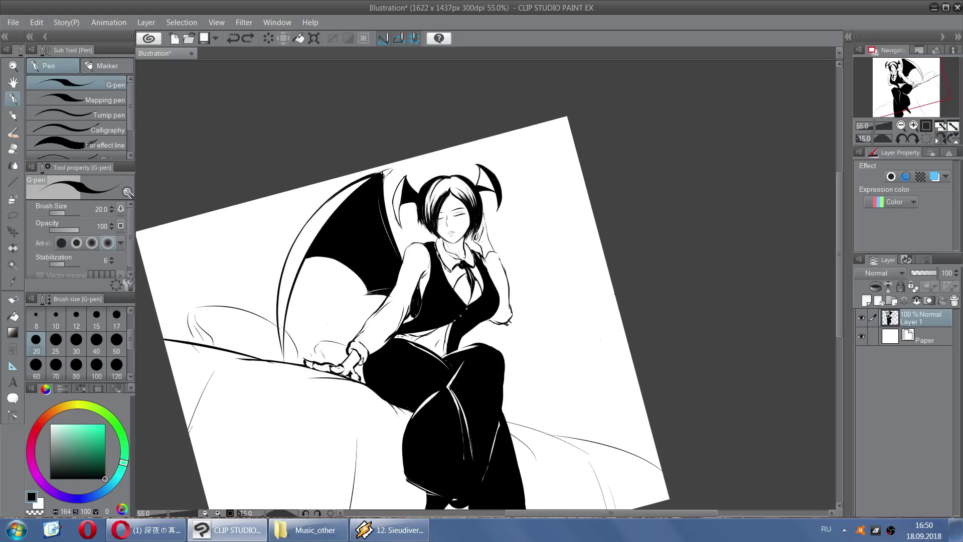
# Flip the view and try a curved outline from the horn down along the raised hand
pyautogui.click(939, 140)
pyautogui.moveTo(484, 191)
pyautogui.mouseDown()
pyautogui.moveTo(492, 231)
pyautogui.moveTo(485, 193)
pyautogui.moveTo(473, 250)
pyautogui.moveTo(483, 190)
pyautogui.mouseUp()
pyautogui.hotkey('ctrl', 'z')
pyautogui.hotkey('ctrl', 'z')
pyautogui.hotkey('ctrl', 'z')
pyautogui.hotkey('ctrl', 'z')
pyautogui.hotkey('ctrl', 'z')
pyautogui.moveTo(474, 255)
pyautogui.mouseDown()
pyautogui.moveTo(485, 189)
pyautogui.moveTo(488, 213)
pyautogui.mouseUp()
pyautogui.hotkey('ctrl', 'z')
pyautogui.hotkey('ctrl', 'z')
pyautogui.hotkey('ctrl', 'z')
# Ink a narrow dark shape hanging from the horn behind the raised hand, continuing under the elbow
pyautogui.moveTo(485, 194); pyautogui.dragTo(481, 235)
pyautogui.moveTo(480, 208); pyautogui.dragTo(476, 240)
pyautogui.moveTo(484, 211); pyautogui.dragTo(477, 238)
pyautogui.moveTo(485, 201); pyautogui.dragTo(472, 257)
pyautogui.moveTo(481, 240); pyautogui.dragTo(474, 255)
pyautogui.hotkey('ctrl', 'z')
pyautogui.moveTo(477, 323)
pyautogui.mouseDown()
pyautogui.moveTo(478, 349)
pyautogui.moveTo(496, 313)
pyautogui.mouseUp()
pyautogui.hotkey('ctrl', 'z')
pyautogui.moveTo(485, 354); pyautogui.dragTo(490, 323)
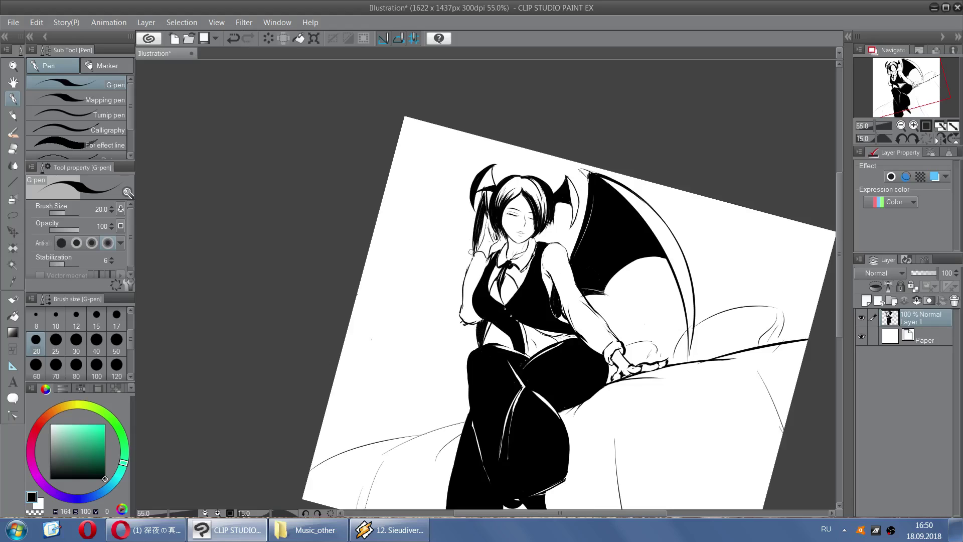
# Fill the hanging shape beside the raised hand and the sliver under the elbow with solid black strokes
pyautogui.moveTo(475, 242); pyautogui.dragTo(472, 258)
pyautogui.moveTo(486, 344); pyautogui.dragTo(492, 321)
pyautogui.moveTo(479, 235); pyautogui.dragTo(476, 249)
pyautogui.moveTo(486, 214); pyautogui.dragTo(479, 238)
pyautogui.press('x')
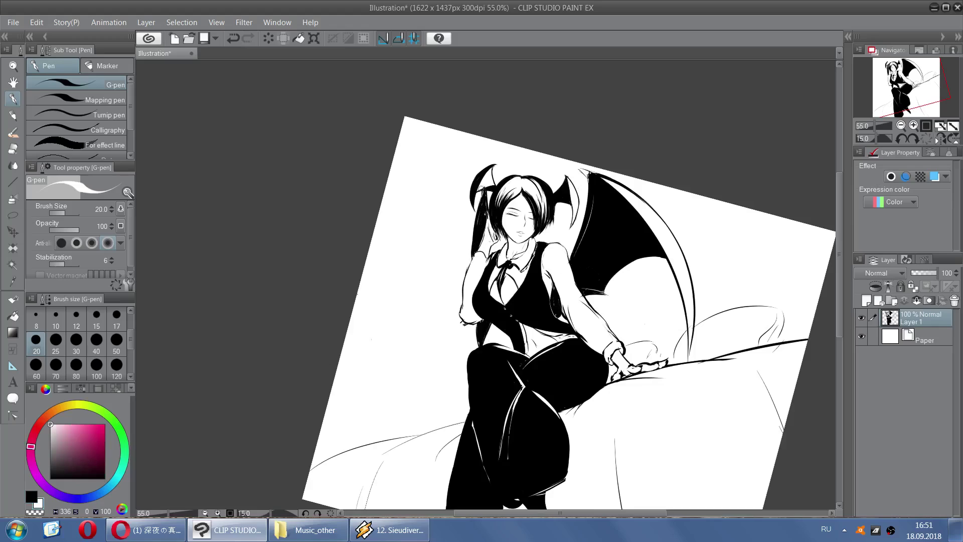
pyautogui.press('x')
pyautogui.moveTo(483, 215)
pyautogui.mouseDown()
pyautogui.moveTo(486, 194)
pyautogui.moveTo(485, 214)
pyautogui.moveTo(491, 205)
pyautogui.mouseUp()
pyautogui.moveTo(473, 246); pyautogui.dragTo(479, 203)
pyautogui.moveTo(470, 263)
pyautogui.mouseDown()
pyautogui.moveTo(475, 208)
pyautogui.moveTo(472, 250)
pyautogui.mouseUp()
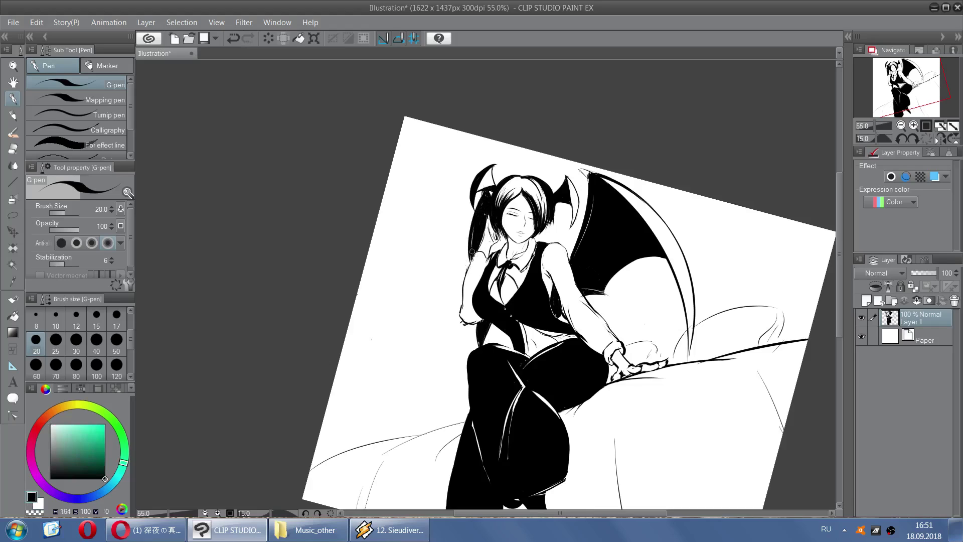
# Undo the hanging black shape and the wing erasure to restore the second wing
pyautogui.scroll(-8, 535, 201)
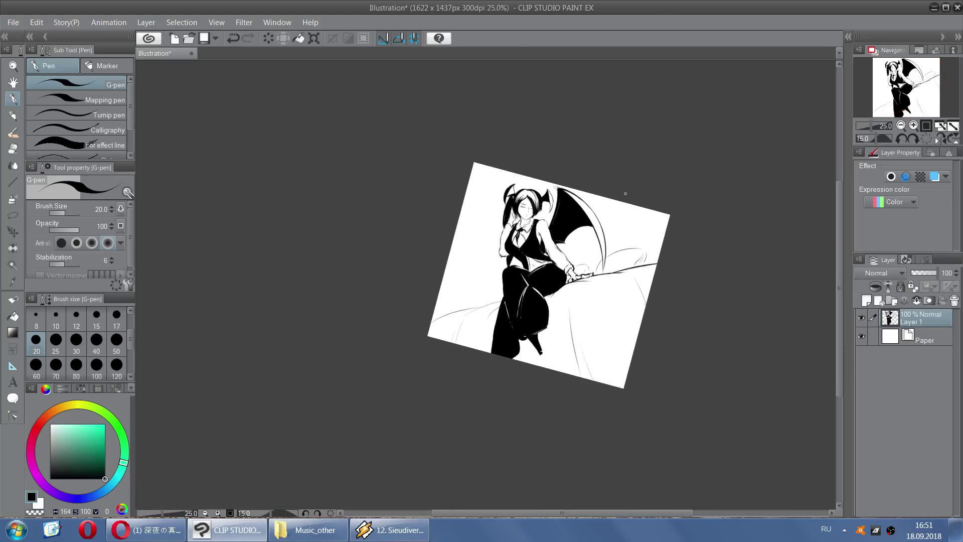
pyautogui.scroll(5, 555, 194)
pyautogui.hotkey('ctrl', 'z')
pyautogui.hotkey('ctrl', 'z')
pyautogui.hotkey('ctrl', 'z')
pyautogui.hotkey('ctrl', 'z')
pyautogui.hotkey('ctrl', 'z')
pyautogui.hotkey('ctrl', 'z')
pyautogui.hotkey('ctrl', 'z')
pyautogui.hotkey('ctrl', 'z')
pyautogui.hotkey('ctrl', 'z')
pyautogui.hotkey('ctrl', 'z')
pyautogui.hotkey('ctrl', 'z')
pyautogui.hotkey('ctrl', 'z')
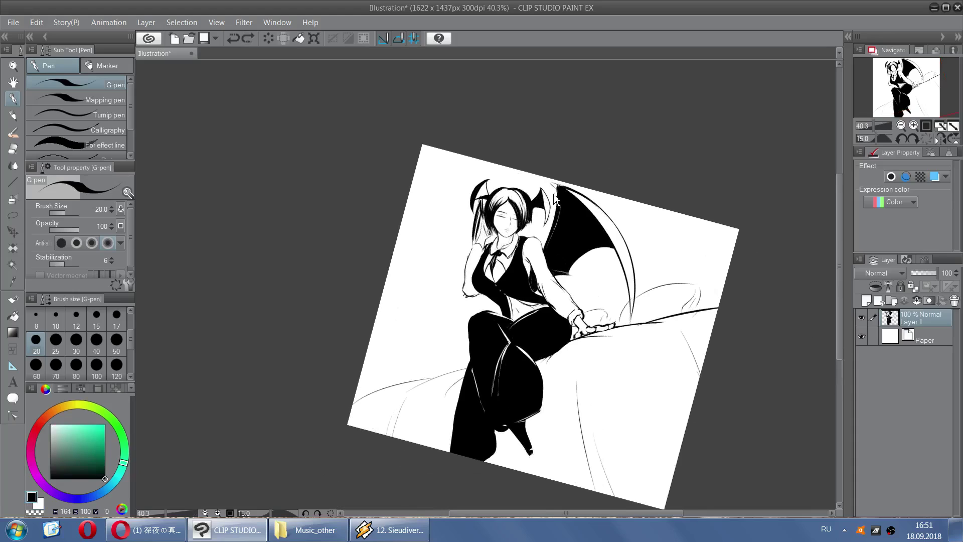
pyautogui.hotkey('ctrl', 'z')
pyautogui.hotkey('ctrl', 'z')
pyautogui.hotkey('ctrl', 'z')
pyautogui.hotkey('ctrl', 'z')
pyautogui.hotkey('ctrl', 'z')
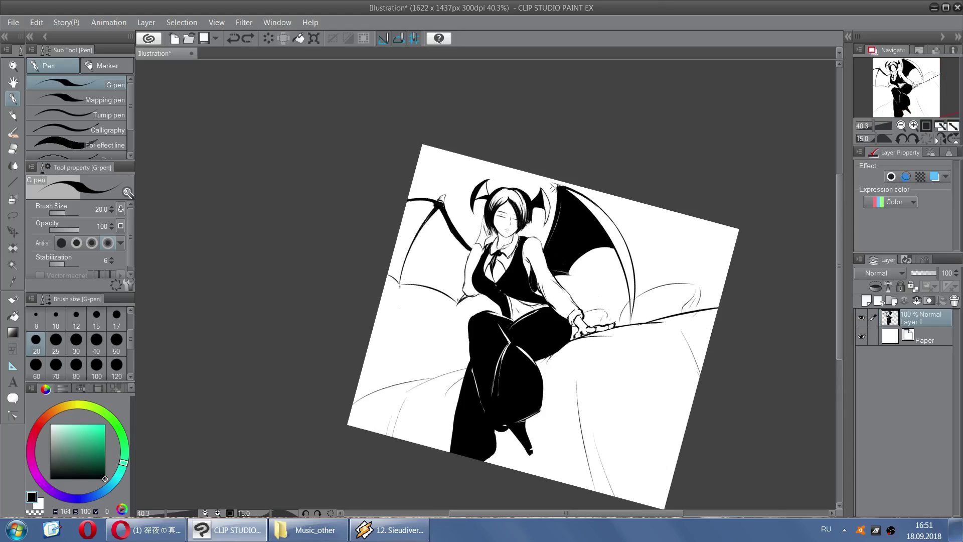
# Flip the view, lasso the second wing and start a Scale up/Scale down/Rotate transform on it
pyautogui.scroll(-2, 574, 176)
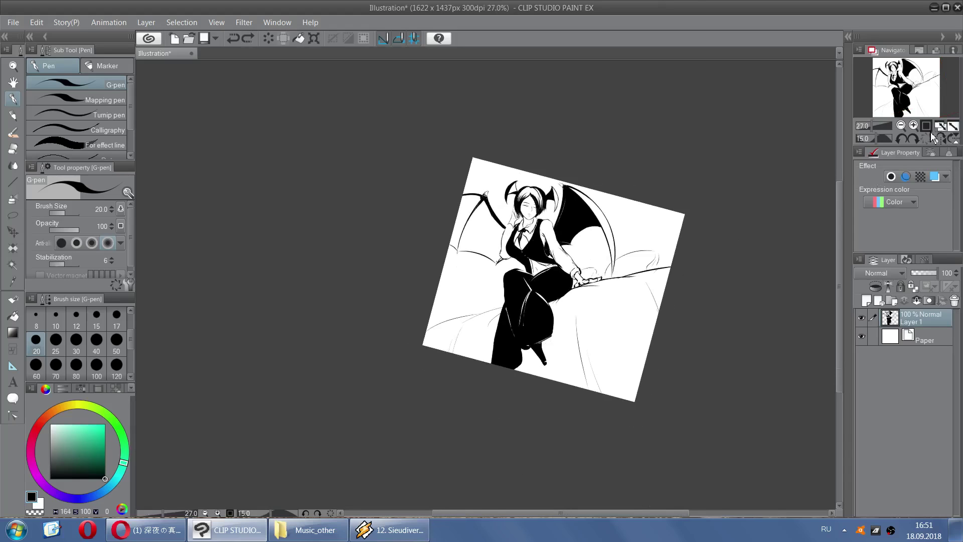
pyautogui.click(939, 126)
pyautogui.scroll(3, 462, 204)
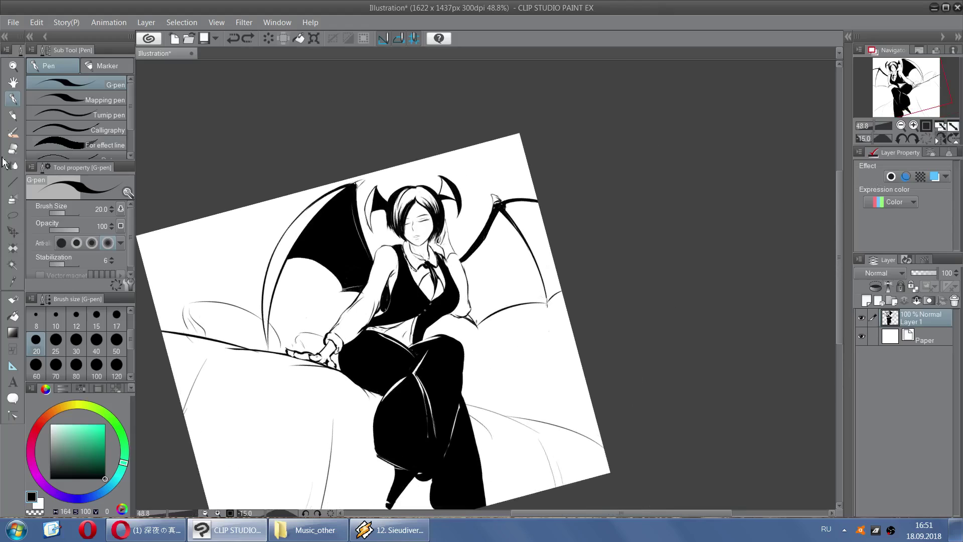
pyautogui.click(13, 215)
pyautogui.moveTo(491, 197)
pyautogui.mouseDown()
pyautogui.moveTo(610, 254)
pyautogui.moveTo(601, 335)
pyautogui.moveTo(506, 350)
pyautogui.mouseUp()
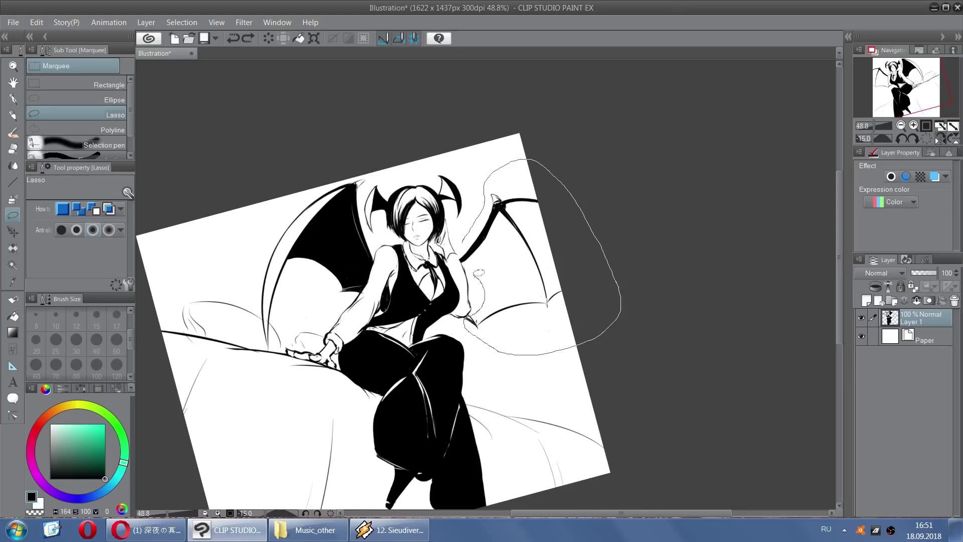
pyautogui.moveTo(467, 231); pyautogui.dragTo(467, 231)
pyautogui.click(36, 22)
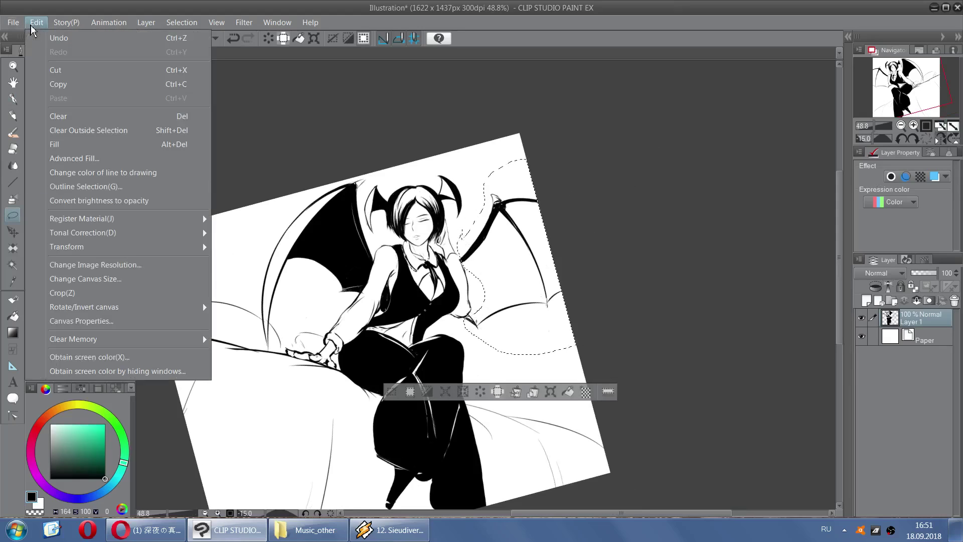
pyautogui.moveTo(131, 246)
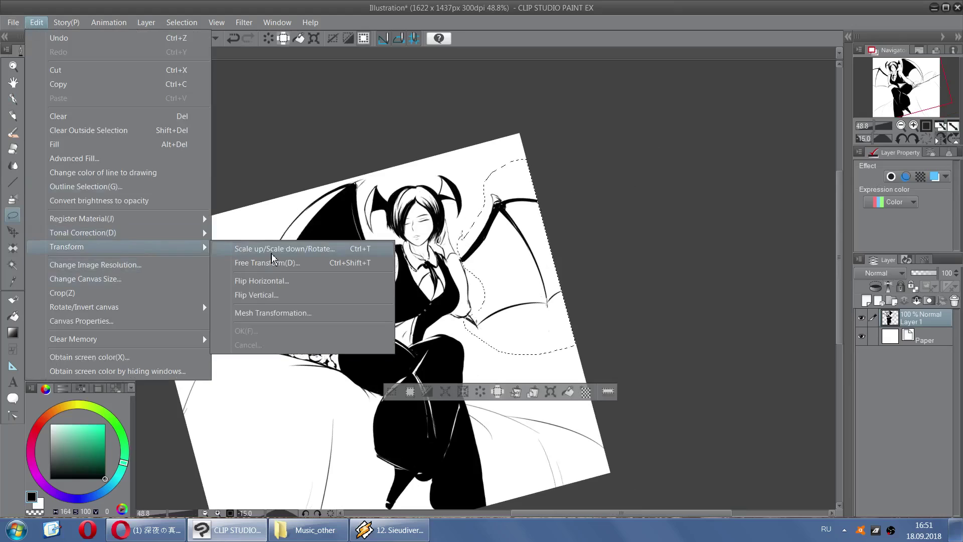
pyautogui.click(270, 249)
# Try rotating the selected wing and moving it lower across the figure
pyautogui.moveTo(527, 151); pyautogui.dragTo(484, 150)
pyautogui.moveTo(502, 261); pyautogui.dragTo(467, 237)
pyautogui.hotkey('ctrl', 'z')
pyautogui.hotkey('ctrl', 'z')
pyautogui.moveTo(501, 264)
pyautogui.mouseDown()
pyautogui.moveTo(502, 250)
pyautogui.moveTo(497, 326)
pyautogui.moveTo(480, 335)
pyautogui.mouseUp()
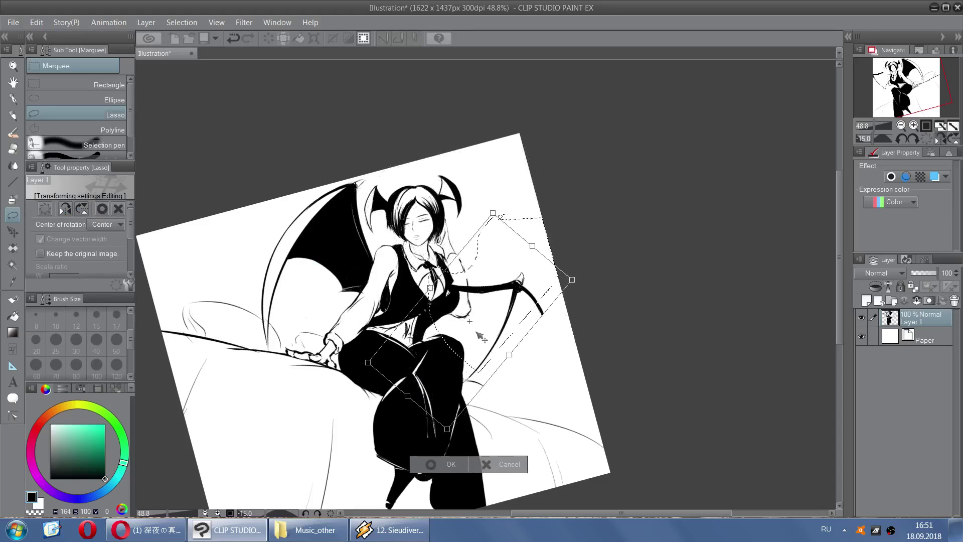
pyautogui.hotkey('ctrl', 'z')
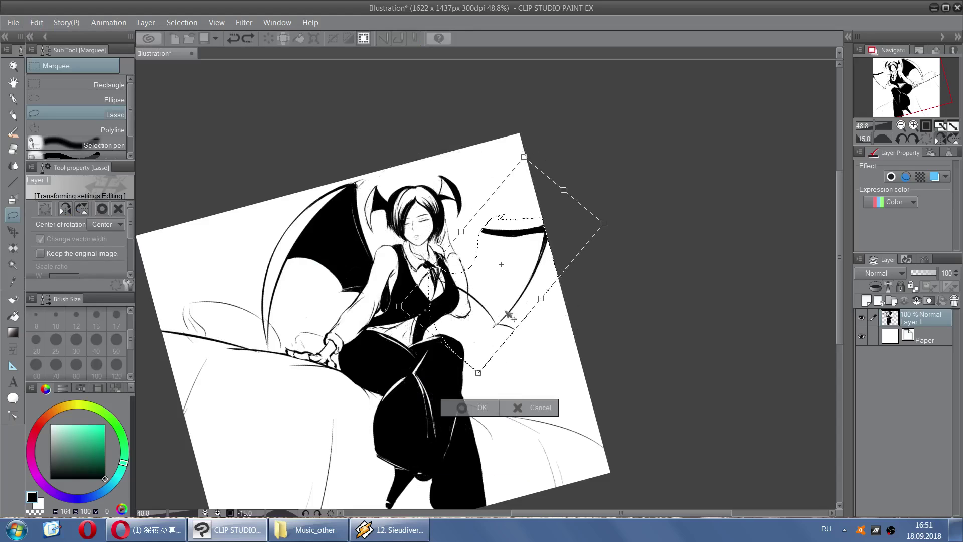
# Move the selected wing closer to the head, rotate it to a steeper angle and apply the transform
pyautogui.moveTo(492, 250); pyautogui.dragTo(480, 234)
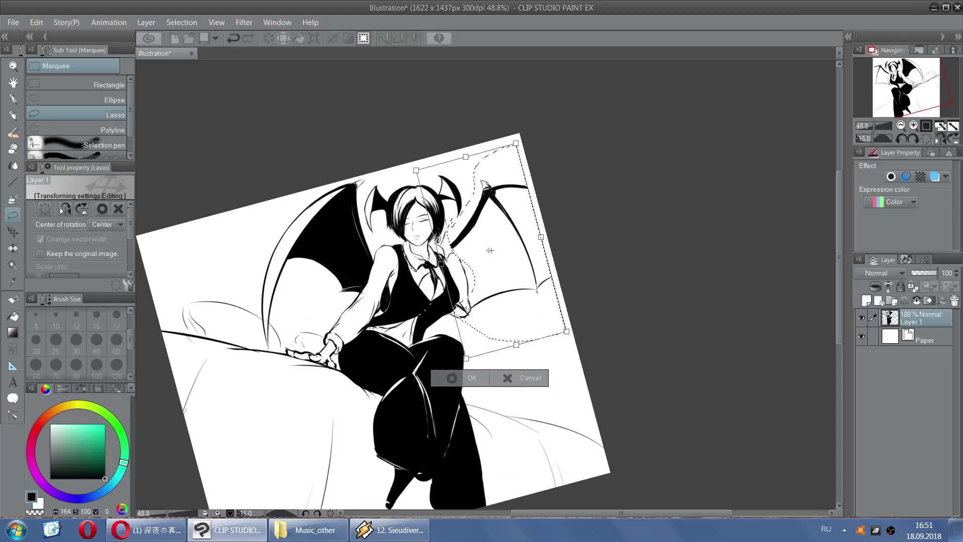
pyautogui.hotkey('ctrl', 'z')
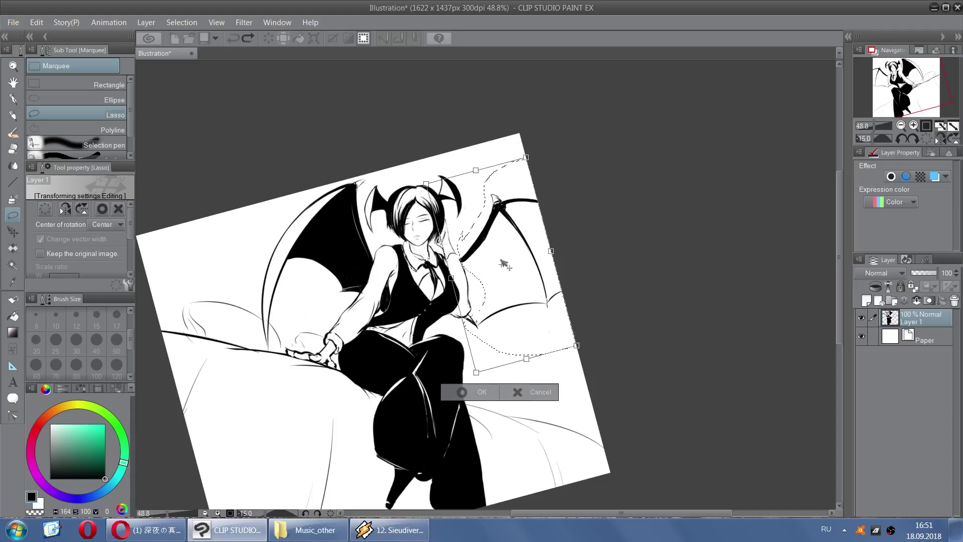
pyautogui.hotkey('ctrl', 'y')
pyautogui.moveTo(498, 267); pyautogui.dragTo(499, 272)
pyautogui.moveTo(521, 130); pyautogui.dragTo(490, 111)
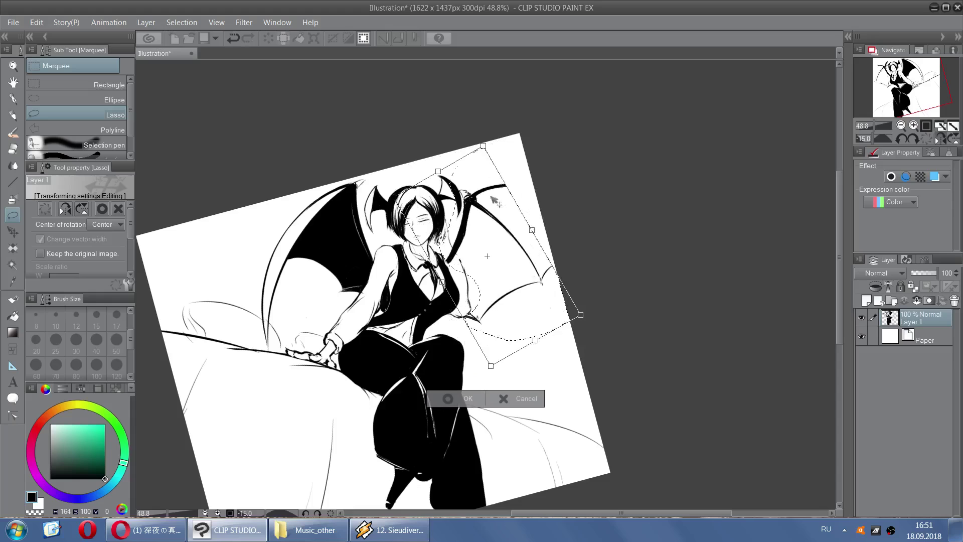
pyautogui.moveTo(582, 308)
pyautogui.mouseDown()
pyautogui.moveTo(555, 325)
pyautogui.moveTo(520, 286)
pyautogui.moveTo(546, 287)
pyautogui.mouseUp()
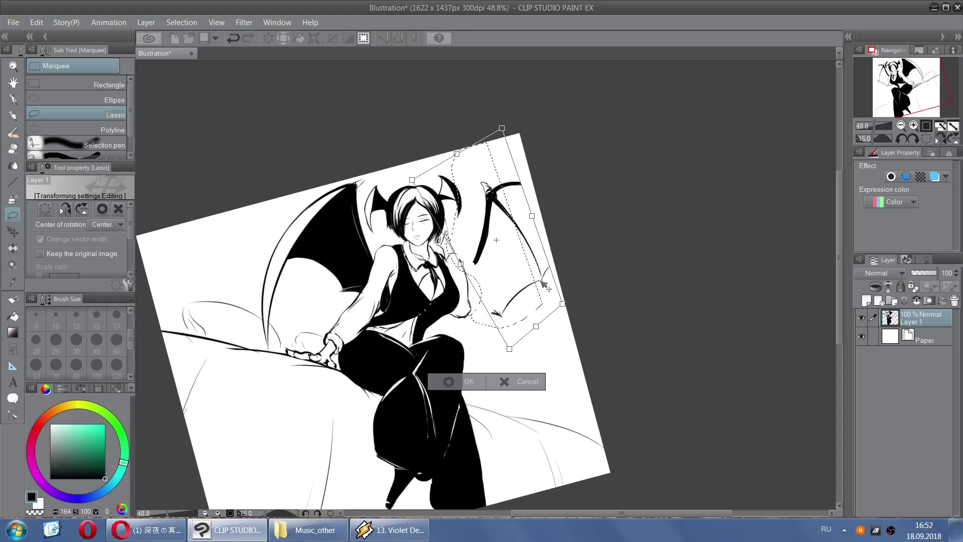
pyautogui.press('Return')
pyautogui.scroll(4, 546, 286)
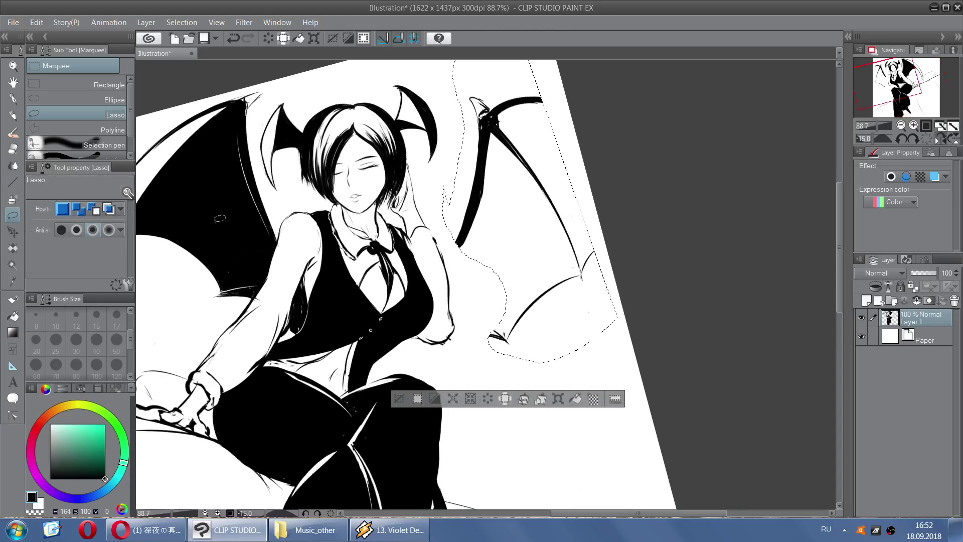
# Try to shift the selected wing toward the figure with the Move layer tool, and undo it
pyautogui.click(13, 231)
pyautogui.moveTo(492, 234); pyautogui.dragTo(474, 216)
pyautogui.click(233, 39)
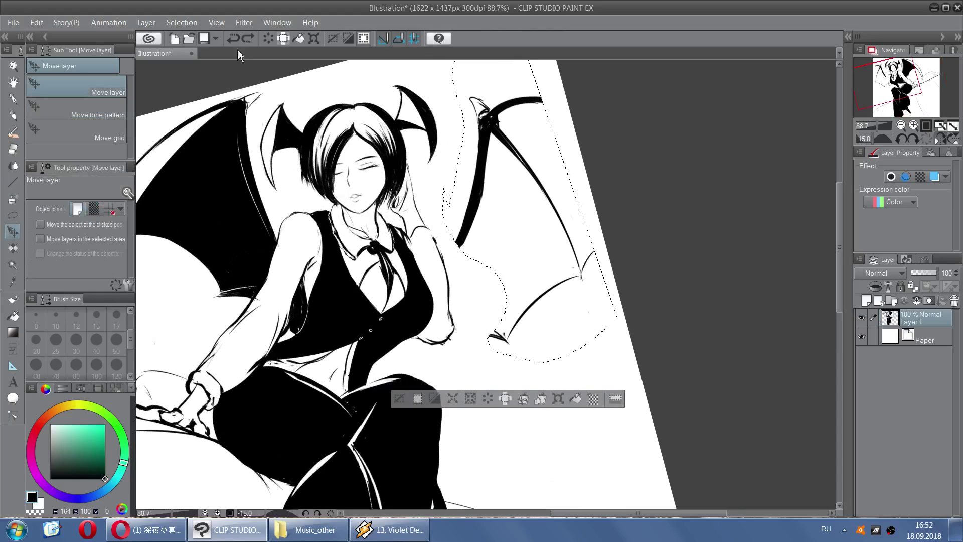
# Cut the selected wing and paste it onto its own layer
pyautogui.click(36, 22)
pyautogui.click(55, 69)
pyautogui.click(36, 22)
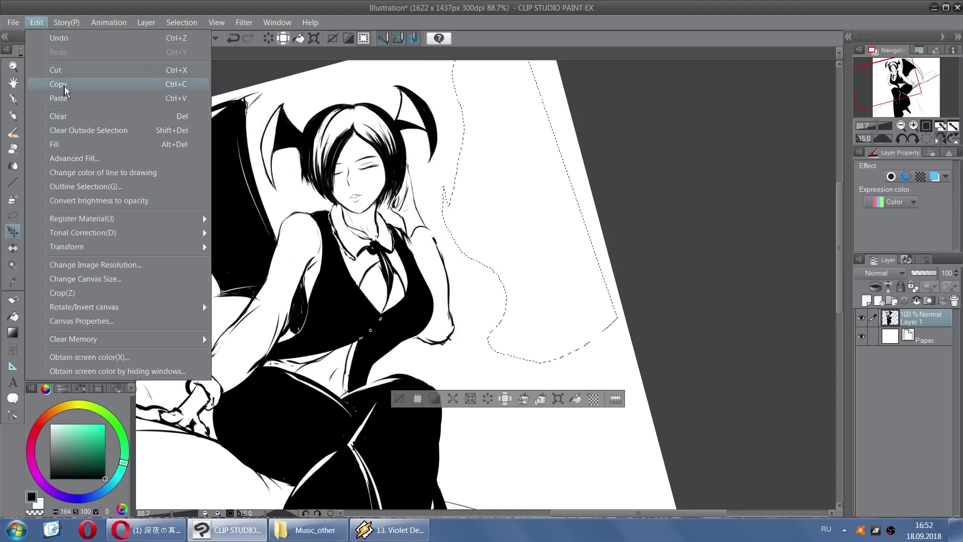
pyautogui.click(58, 98)
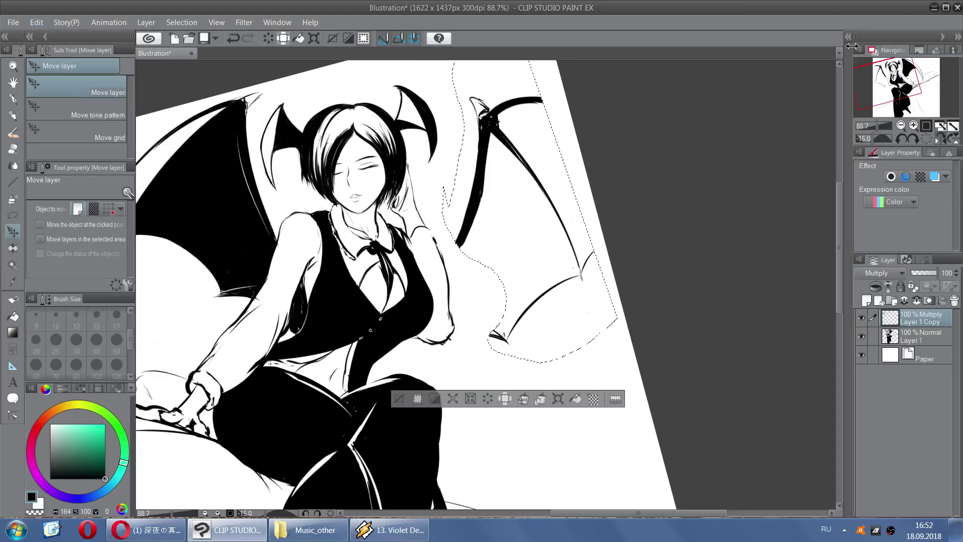
# Move the pasted wing against the figure so its arm bone starts behind the raised hand
pyautogui.moveTo(539, 223); pyautogui.dragTo(494, 200)
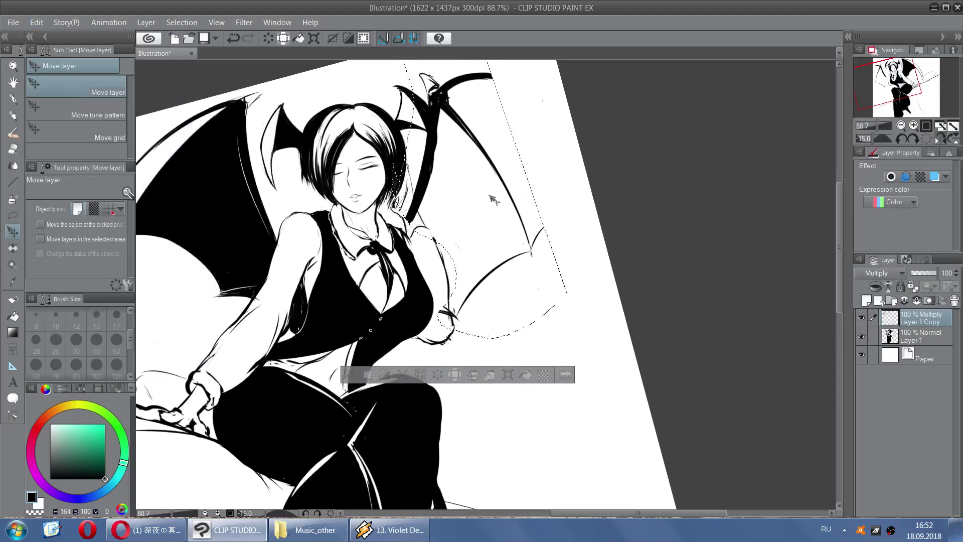
pyautogui.scroll(-1, 500, 194)
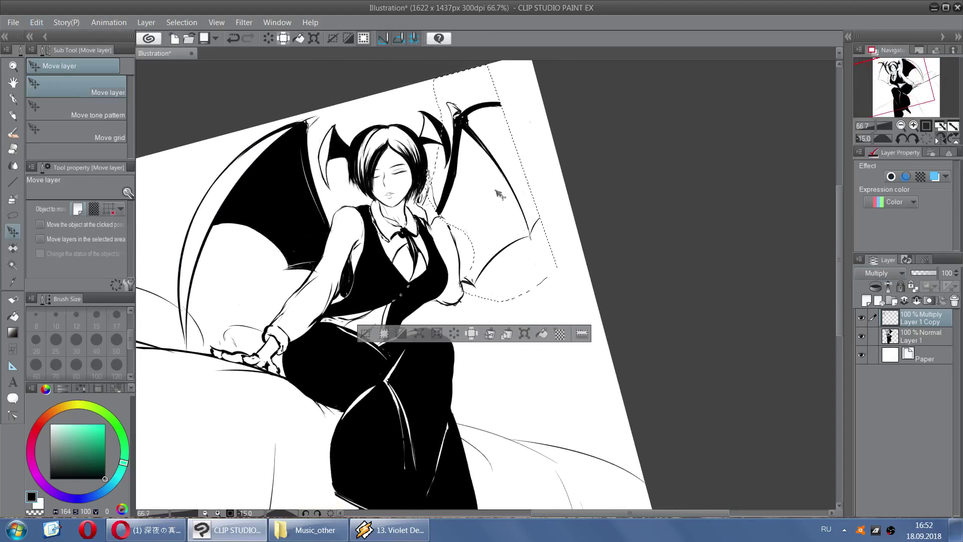
pyautogui.moveTo(496, 190); pyautogui.dragTo(498, 191)
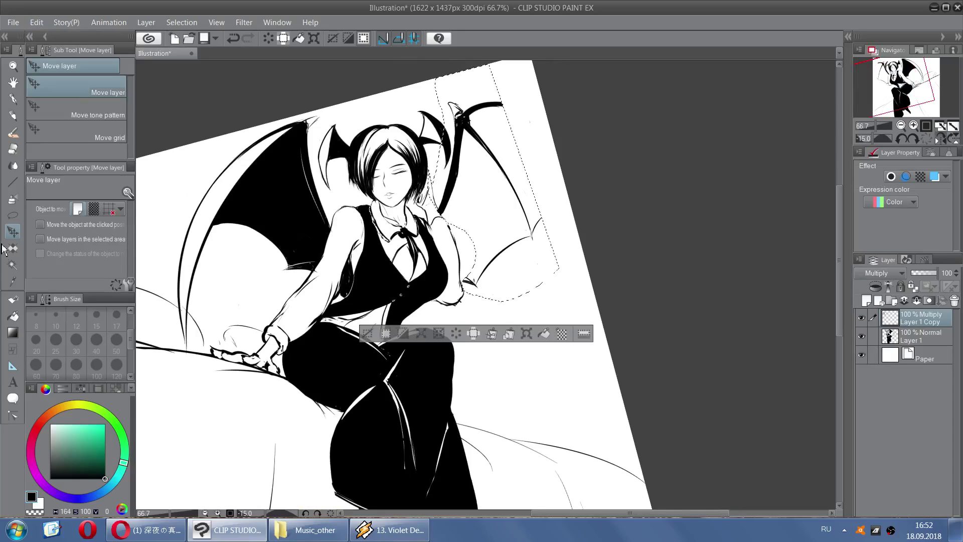
# Deselect the wing and erase the end of its arm bone where it overlaps the raised arm
pyautogui.click(13, 148)
pyautogui.hotkey('ctrl', 'd')
pyautogui.scroll(1, 426, 205)
pyautogui.moveTo(422, 210); pyautogui.dragTo(419, 215)
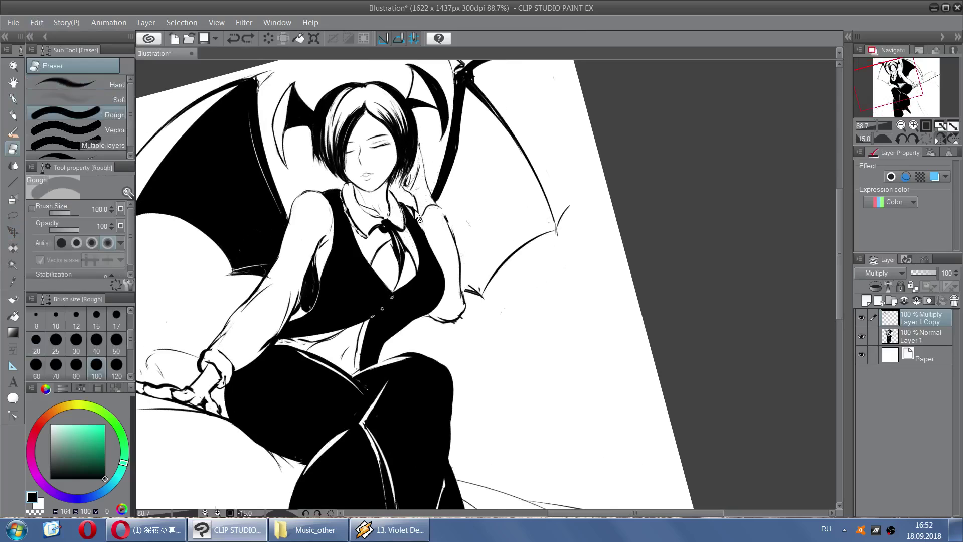
# Ink the second wing's upper bone from its joint out to the canvas border with the G-pen
pyautogui.press('p')
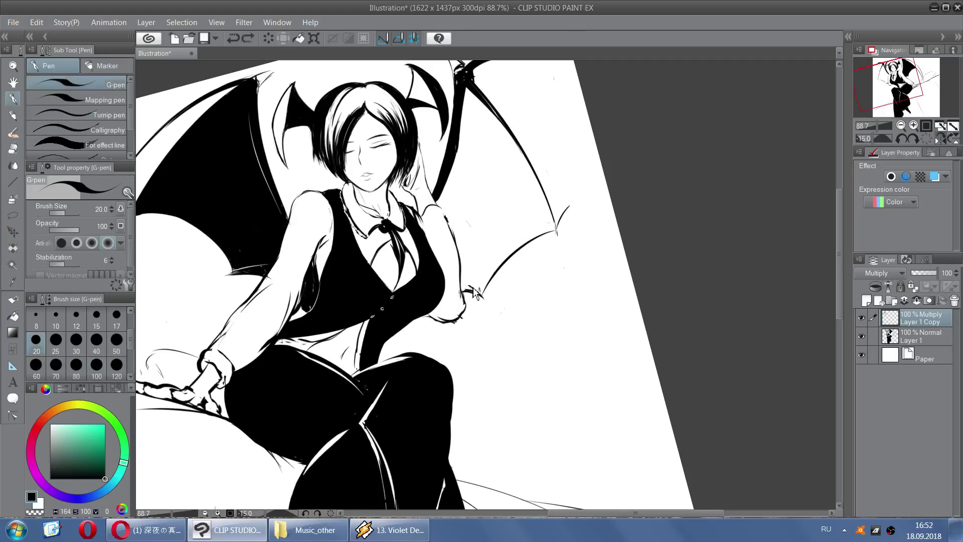
pyautogui.scroll(-2, 607, 142)
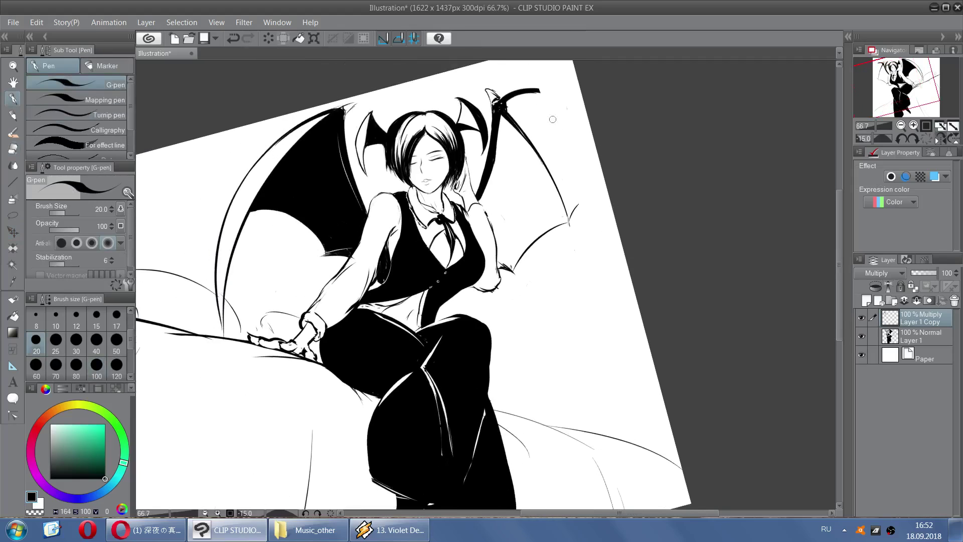
pyautogui.press('e')
pyautogui.press('p')
pyautogui.moveTo(501, 102); pyautogui.dragTo(573, 63)
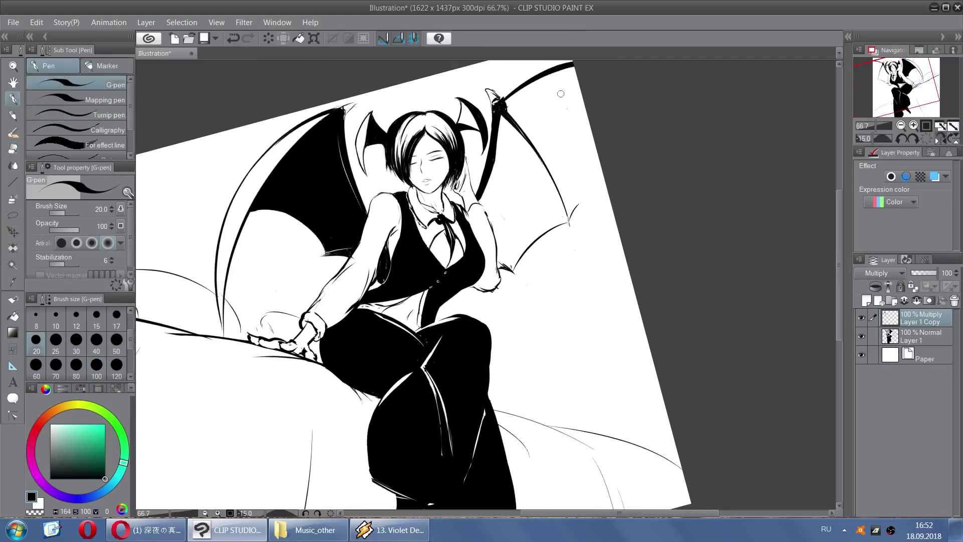
# Undo the second wing's upper bone running to the canvas border and discard further trial strokes from the wing joint
pyautogui.hotkey('ctrl', 'z')
pyautogui.hotkey('ctrl', 'z')
pyautogui.moveTo(503, 107)
pyautogui.mouseDown()
pyautogui.moveTo(587, 111)
pyautogui.moveTo(622, 131)
pyautogui.mouseUp()
pyautogui.hotkey('ctrl', 'z')
pyautogui.hotkey('ctrl', 'z')
pyautogui.moveTo(499, 106)
pyautogui.mouseDown()
pyautogui.moveTo(566, 59)
pyautogui.moveTo(549, 59)
pyautogui.mouseUp()
pyautogui.hotkey('ctrl', 'z')
pyautogui.moveTo(501, 106); pyautogui.dragTo(530, 60)
pyautogui.scroll(-2, 667, 265)
pyautogui.hotkey('ctrl', 'z')
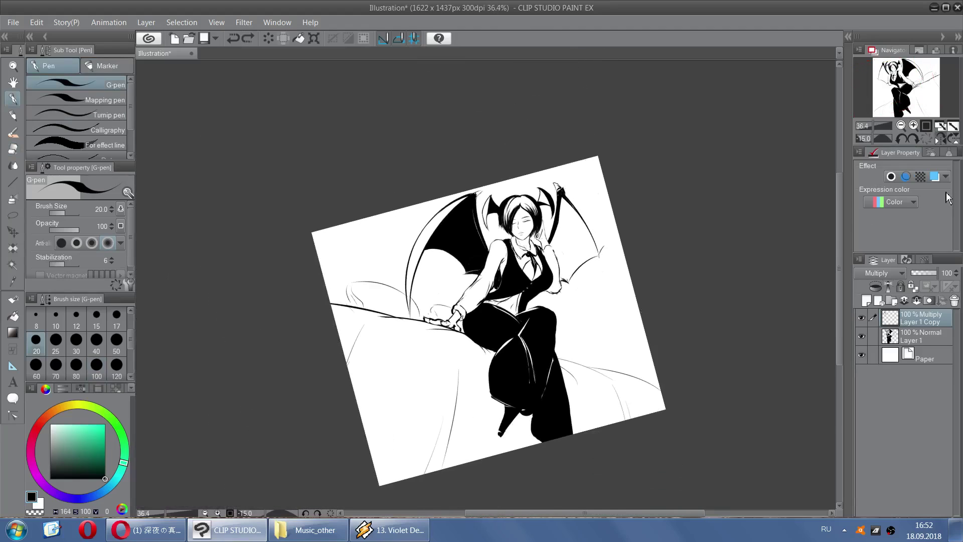
# Mirror the view and try a long outer curve sweeping down from the second wing's joint
pyautogui.click(939, 140)
pyautogui.scroll(2, 419, 179)
pyautogui.moveTo(405, 197)
pyautogui.mouseDown()
pyautogui.moveTo(315, 286)
pyautogui.moveTo(311, 336)
pyautogui.moveTo(401, 199)
pyautogui.mouseUp()
pyautogui.hotkey('ctrl', 'z')
pyautogui.hotkey('ctrl', 'z')
pyautogui.hotkey('ctrl', 'z')
pyautogui.moveTo(309, 348); pyautogui.dragTo(400, 207)
pyautogui.hotkey('ctrl', 'z')
pyautogui.moveTo(312, 366)
pyautogui.mouseDown()
pyautogui.moveTo(378, 225)
pyautogui.moveTo(407, 198)
pyautogui.moveTo(385, 214)
pyautogui.moveTo(397, 212)
pyautogui.moveTo(354, 266)
pyautogui.moveTo(307, 384)
pyautogui.mouseUp()
pyautogui.hotkey('ctrl', 'z')
# Ink the second wing's outer bone as a thick black curve that tapers to a point well below the membrane edge
pyautogui.moveTo(354, 289); pyautogui.dragTo(307, 388)
pyautogui.moveTo(351, 282)
pyautogui.mouseDown()
pyautogui.moveTo(304, 386)
pyautogui.moveTo(314, 355)
pyautogui.mouseUp()
pyautogui.moveTo(362, 255); pyautogui.dragTo(325, 333)
pyautogui.moveTo(371, 233); pyautogui.dragTo(332, 321)
pyautogui.hotkey('ctrl', 'z')
pyautogui.moveTo(367, 256); pyautogui.dragTo(335, 312)
pyautogui.moveTo(375, 238)
pyautogui.mouseDown()
pyautogui.moveTo(339, 307)
pyautogui.moveTo(325, 312)
pyautogui.mouseUp()
pyautogui.moveTo(301, 382); pyautogui.dragTo(342, 274)
pyautogui.moveTo(321, 337); pyautogui.dragTo(307, 394)
pyautogui.moveTo(314, 353); pyautogui.dragTo(306, 396)
pyautogui.moveTo(319, 337); pyautogui.dragTo(309, 413)
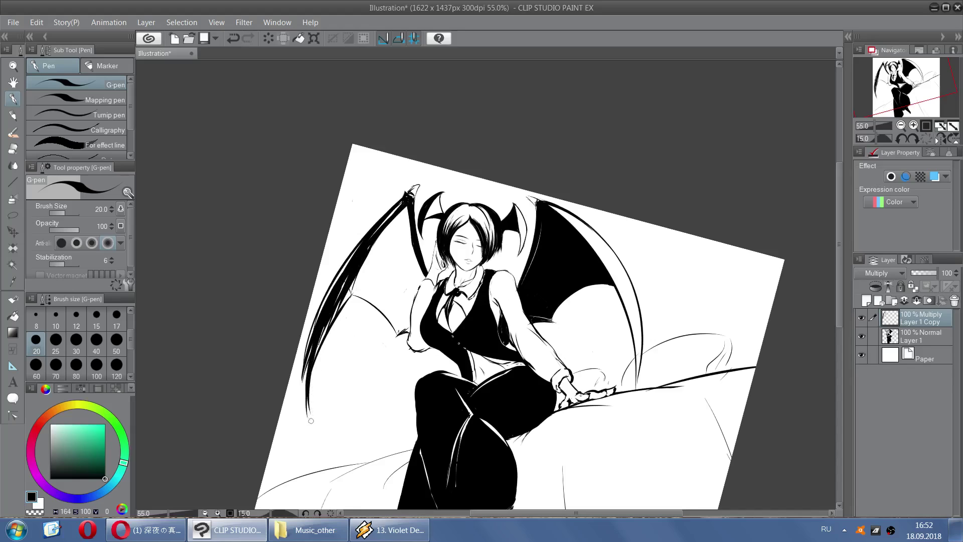
# Fill the white gaps in the second wing's outer bone with G-pen strokes up to the joint
pyautogui.press('e')
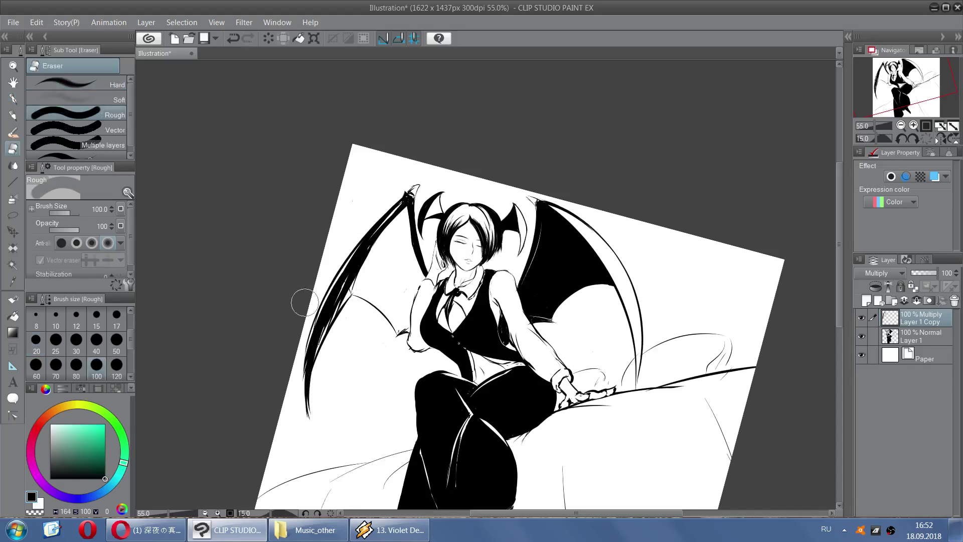
pyautogui.press('p')
pyautogui.moveTo(343, 271); pyautogui.dragTo(313, 334)
pyautogui.moveTo(299, 370)
pyautogui.mouseDown()
pyautogui.moveTo(353, 254)
pyautogui.moveTo(353, 267)
pyautogui.mouseUp()
pyautogui.hotkey('ctrl', 'z')
pyautogui.hotkey('ctrl', 'z')
pyautogui.moveTo(304, 364); pyautogui.dragTo(336, 286)
pyautogui.moveTo(313, 339); pyautogui.dragTo(369, 242)
pyautogui.hotkey('ctrl', 'z')
pyautogui.hotkey('ctrl', 'z')
pyautogui.moveTo(309, 370)
pyautogui.mouseDown()
pyautogui.moveTo(362, 249)
pyautogui.moveTo(324, 314)
pyautogui.moveTo(394, 202)
pyautogui.moveTo(370, 245)
pyautogui.moveTo(381, 229)
pyautogui.moveTo(377, 209)
pyautogui.moveTo(402, 205)
pyautogui.mouseUp()
pyautogui.moveTo(312, 374); pyautogui.dragTo(344, 293)
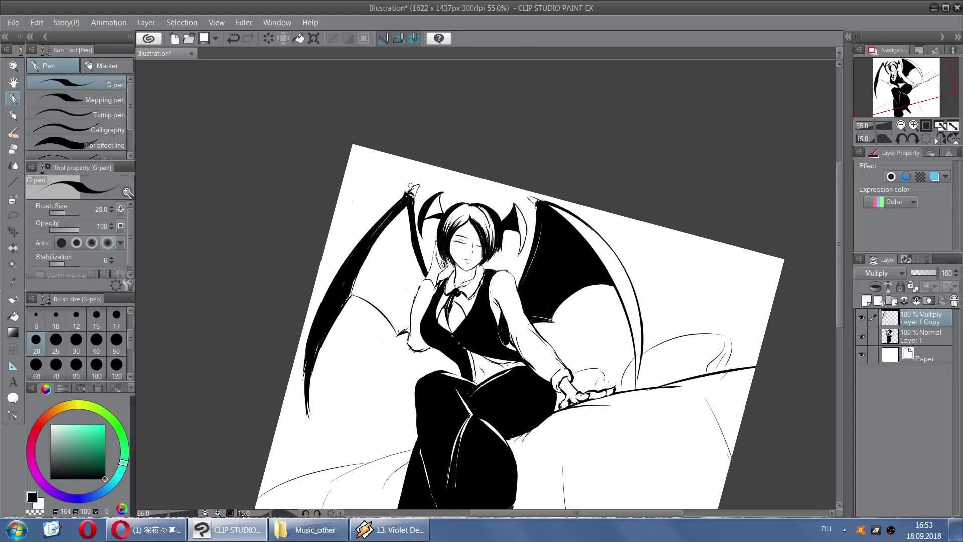
# Try G-pen strokes inside the second wing's membrane along the thick outer bone
pyautogui.scroll(-4, 411, 186)
pyautogui.scroll(3, 439, 227)
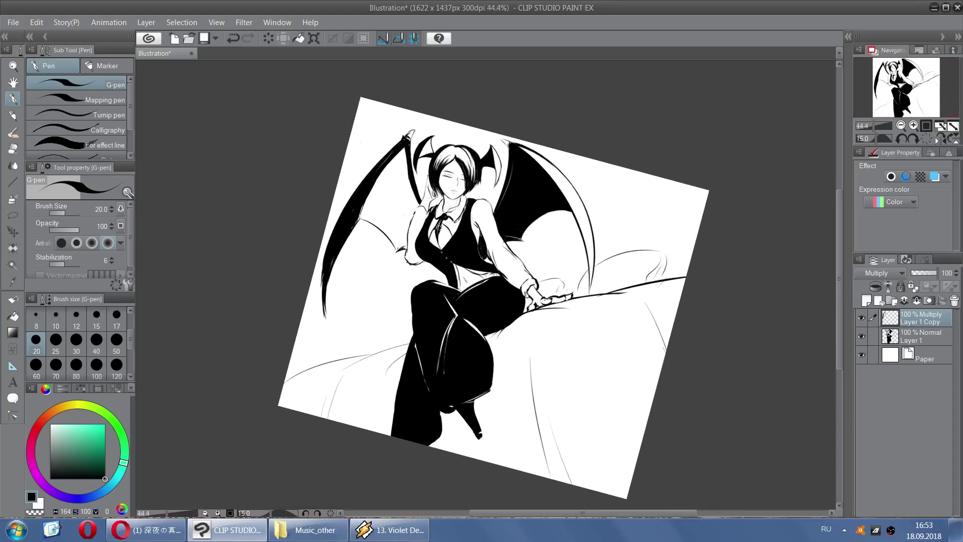
pyautogui.moveTo(360, 218); pyautogui.dragTo(396, 157)
pyautogui.hotkey('ctrl', 'z')
pyautogui.hotkey('ctrl', 'z')
pyautogui.moveTo(337, 258)
pyautogui.mouseDown()
pyautogui.moveTo(326, 311)
pyautogui.moveTo(388, 162)
pyautogui.mouseUp()
pyautogui.hotkey('ctrl', 'z')
pyautogui.press('e')
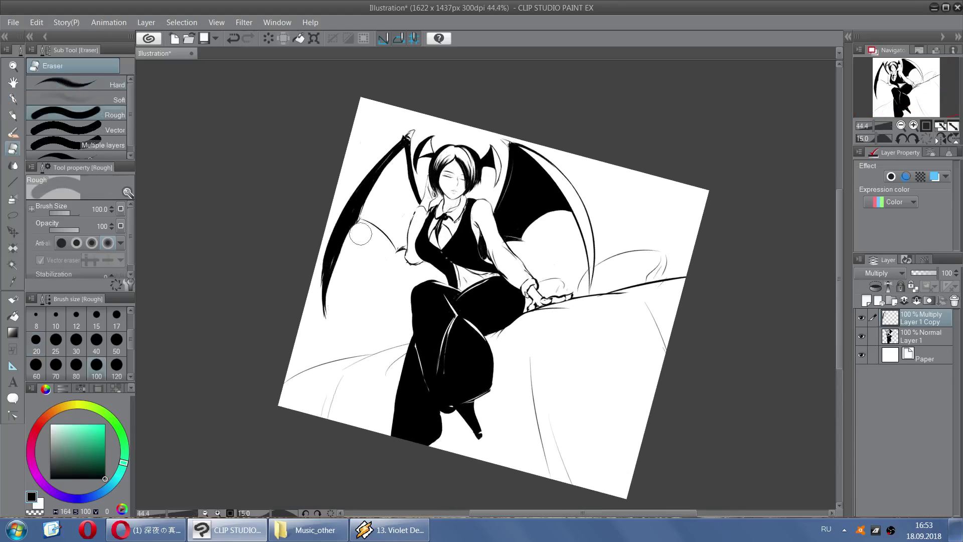
pyautogui.press('p')
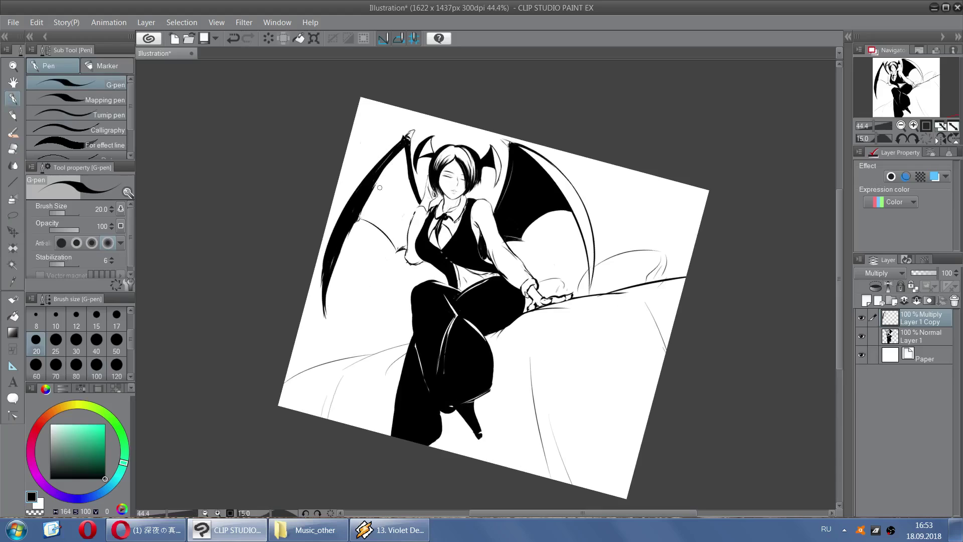
# Undo the recent trial strokes and sketch fold lines inside the cushion shape behind the resting hand
pyautogui.hotkey('ctrl', 'z')
pyautogui.hotkey('ctrl', 'z')
pyautogui.hotkey('ctrl', 'z')
pyautogui.moveTo(599, 276); pyautogui.dragTo(646, 260)
# Lasso the woman's eyes, nose and mouth inside the outline of the face
pyautogui.scroll(5, 492, 198)
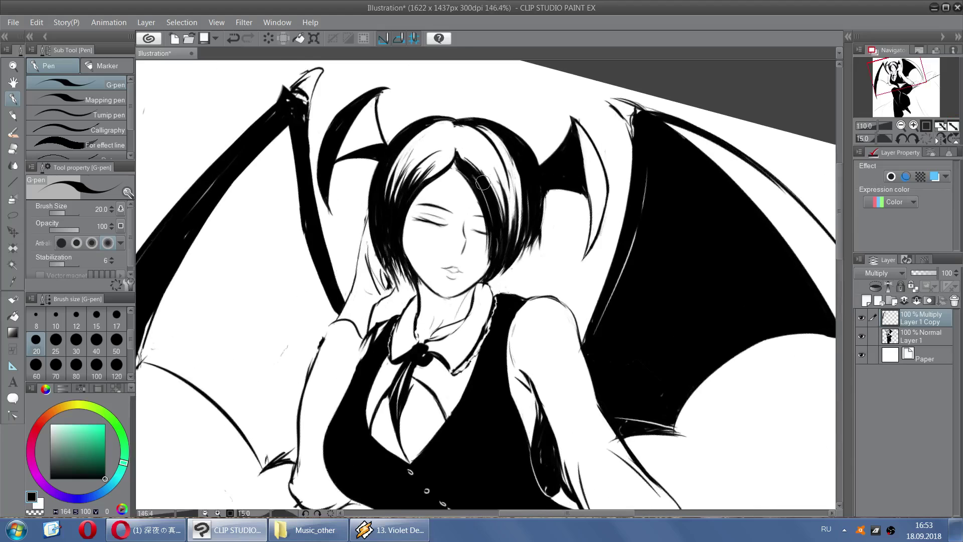
pyautogui.scroll(1, 482, 183)
pyautogui.click(13, 218)
pyautogui.scroll(2, 410, 229)
pyautogui.moveTo(403, 226)
pyautogui.mouseDown()
pyautogui.moveTo(417, 188)
pyautogui.moveTo(448, 185)
pyautogui.moveTo(506, 207)
pyautogui.moveTo(502, 248)
pyautogui.mouseUp()
pyautogui.hotkey('ctrl', 'z')
pyautogui.moveTo(406, 207)
pyautogui.mouseDown()
pyautogui.moveTo(438, 181)
pyautogui.moveTo(491, 200)
pyautogui.mouseUp()
pyautogui.hotkey('ctrl', 'z')
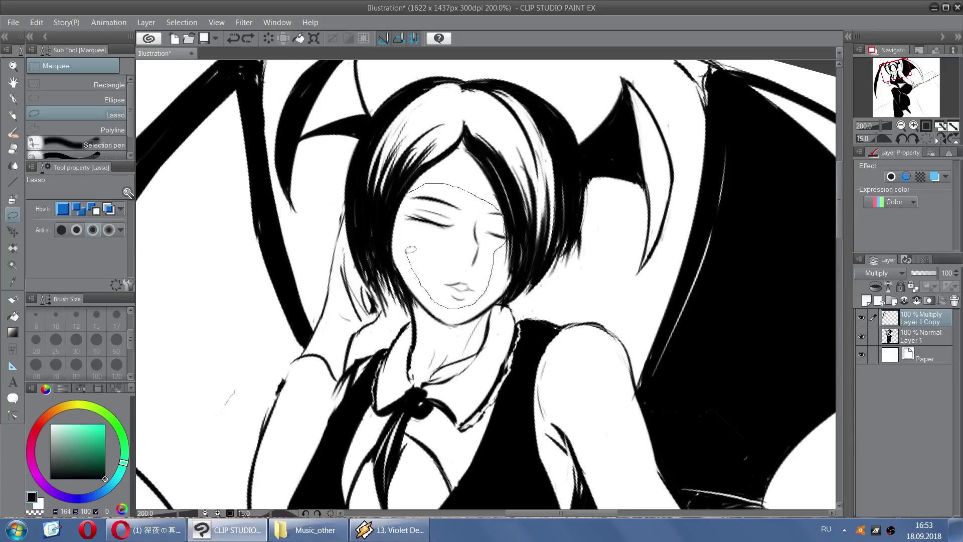
pyautogui.moveTo(410, 251); pyautogui.dragTo(410, 250)
# Make Layer 1 active and start a rotation transform on the selected facial features
pyautogui.click(36, 22)
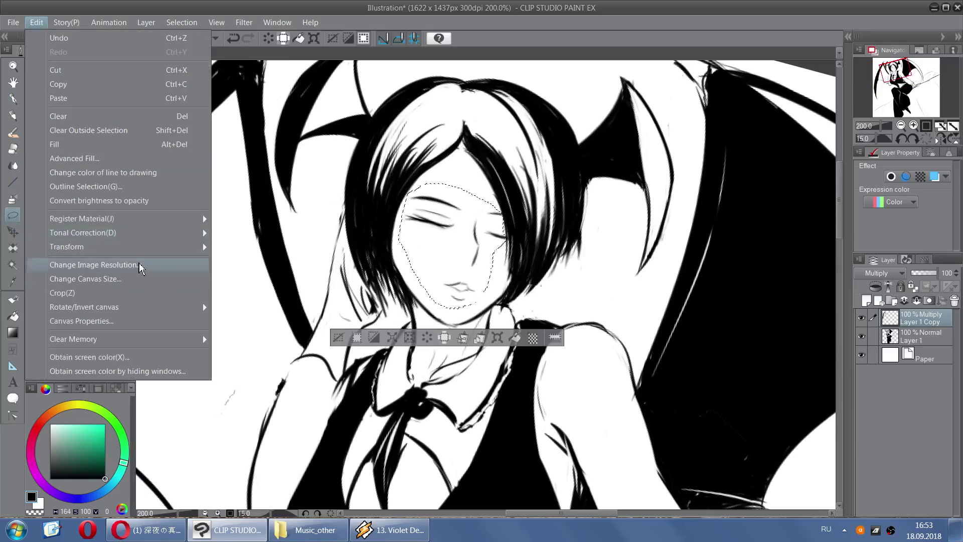
pyautogui.moveTo(146, 247)
pyautogui.click(271, 262)
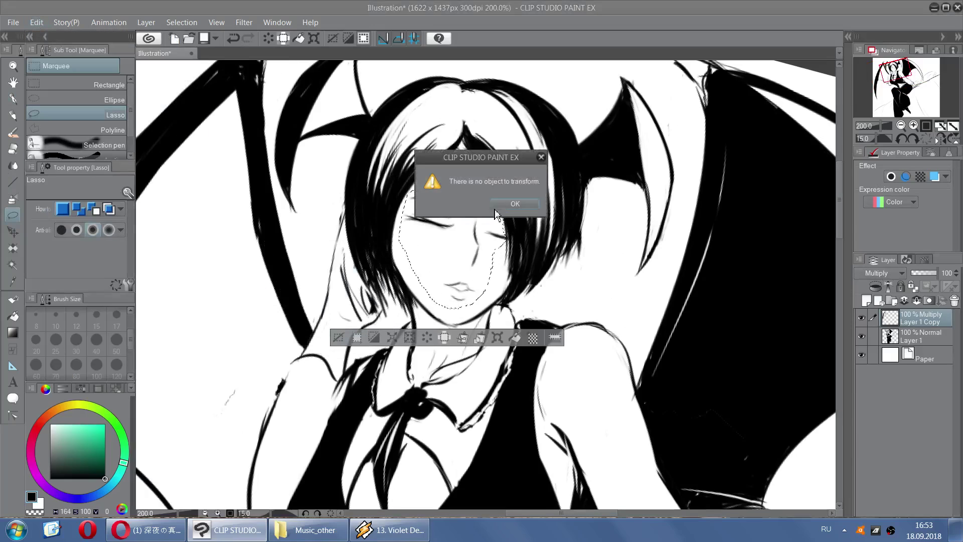
pyautogui.click(496, 207)
pyautogui.click(918, 336)
pyautogui.click(37, 22)
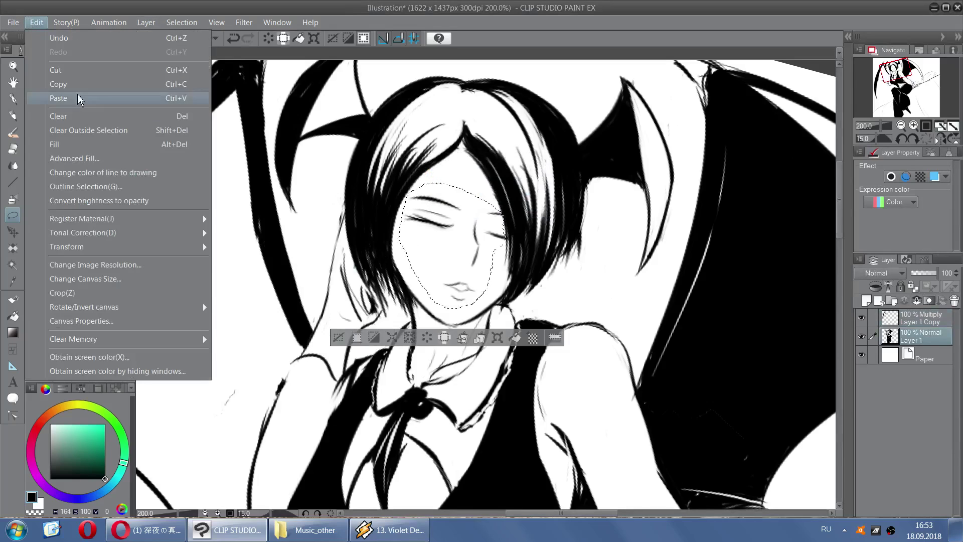
pyautogui.moveTo(161, 251)
pyautogui.click(270, 264)
# Try rotating the facial features by about -1.3 and -6 degrees, shifting the rotation center and checking in mirrored view
pyautogui.moveTo(518, 197); pyautogui.dragTo(516, 188)
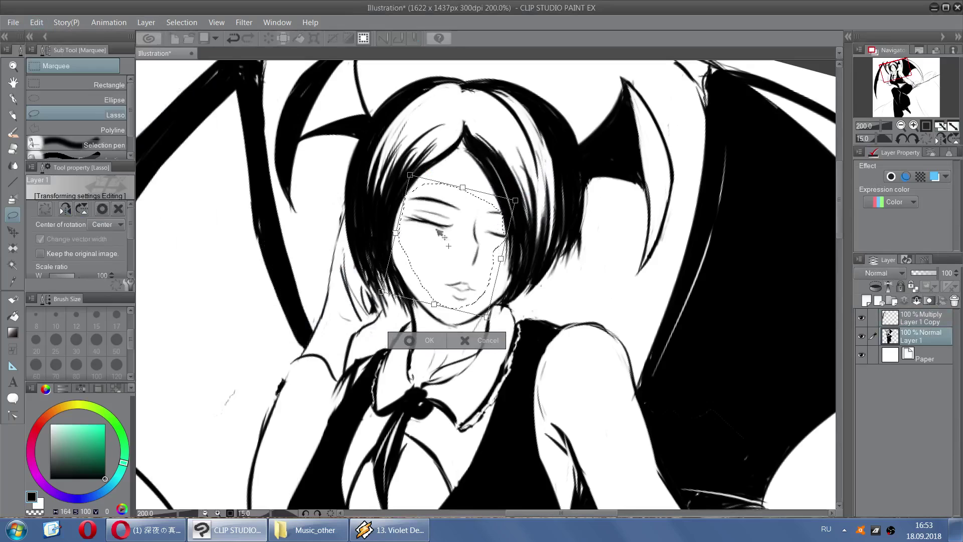
pyautogui.scroll(-3, 132, 233)
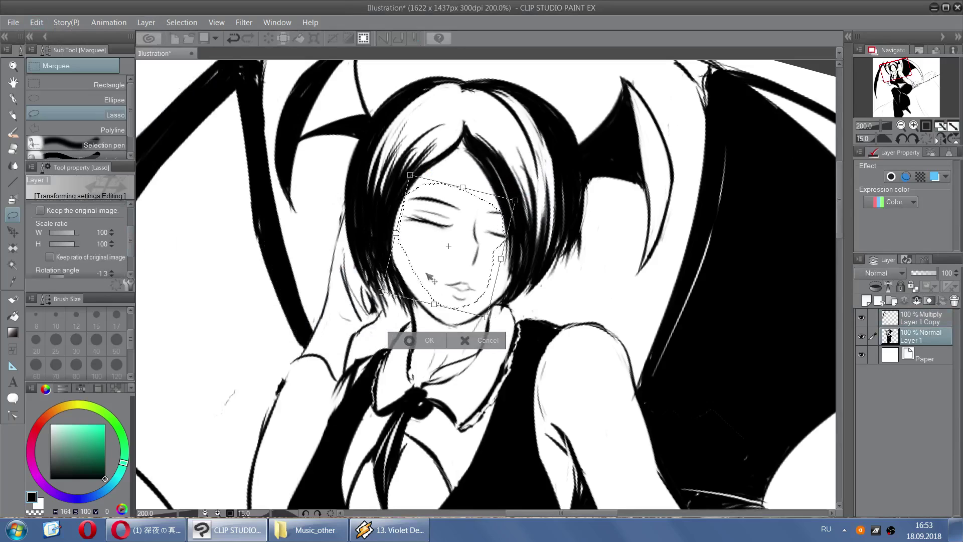
pyautogui.hotkey('ctrl', 'z')
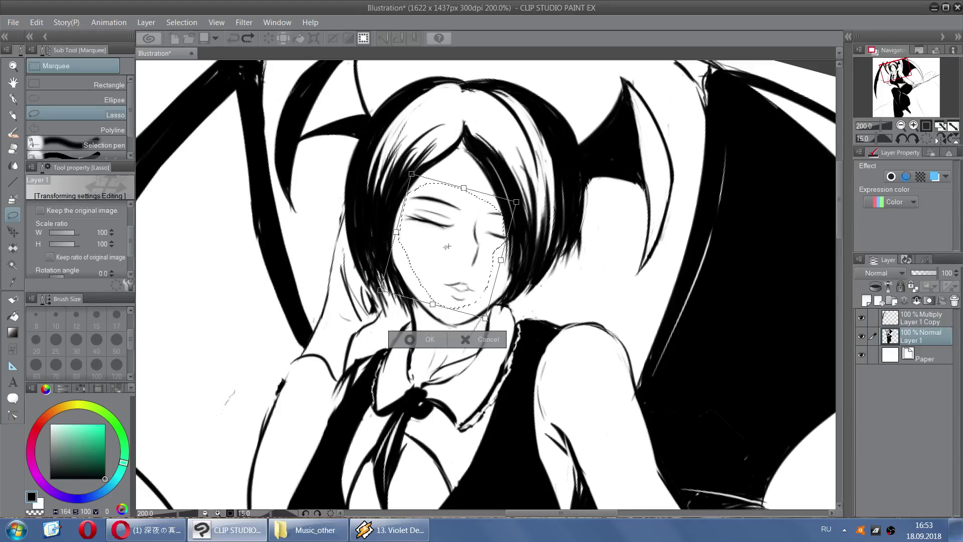
pyautogui.moveTo(440, 288); pyautogui.dragTo(438, 287)
pyautogui.moveTo(523, 201)
pyautogui.mouseDown()
pyautogui.moveTo(513, 190)
pyautogui.moveTo(525, 190)
pyautogui.mouseUp()
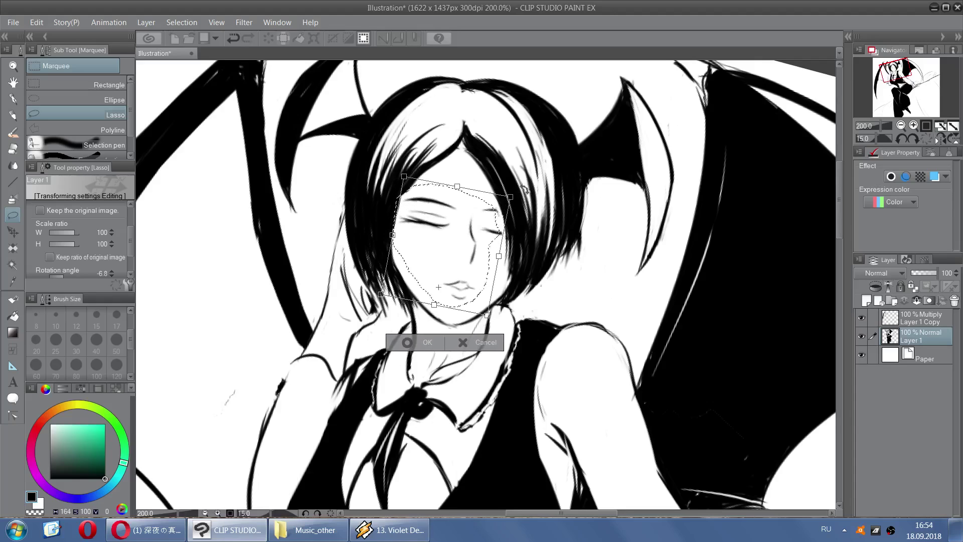
pyautogui.click(941, 138)
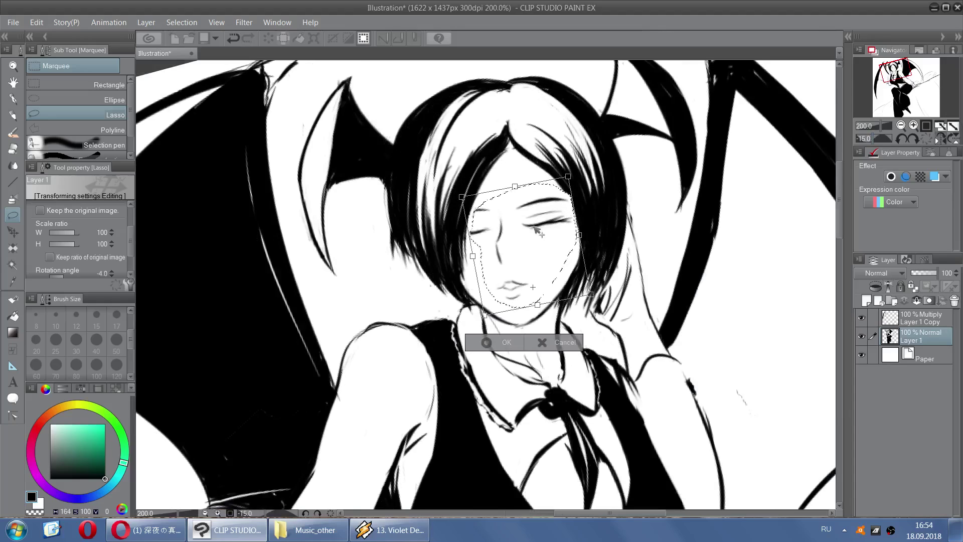
pyautogui.moveTo(559, 205); pyautogui.dragTo(560, 206)
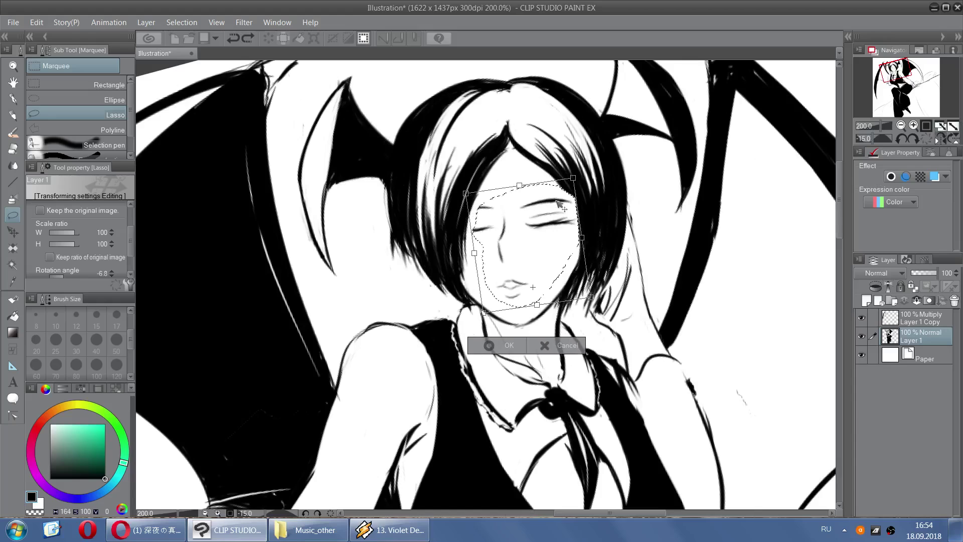
pyautogui.hotkey('ctrl', 'z')
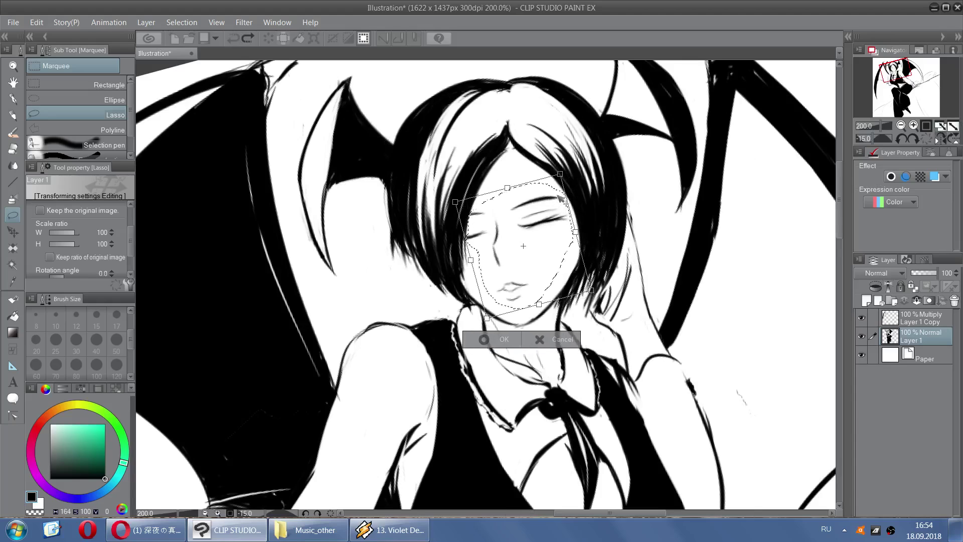
# Rotate the facial features by about -1.6 degrees, nudge them slightly and apply the transform
pyautogui.moveTo(567, 164)
pyautogui.mouseDown()
pyautogui.moveTo(576, 170)
pyautogui.moveTo(570, 166)
pyautogui.mouseUp()
pyautogui.moveTo(556, 206); pyautogui.dragTo(551, 201)
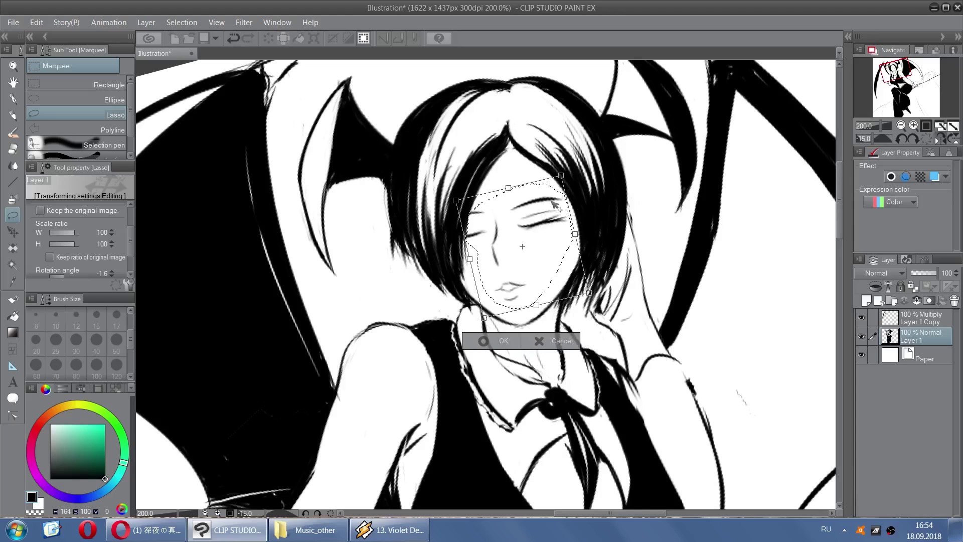
pyautogui.press('Return')
# Try lassoing the mouth and shifting it slightly within the face
pyautogui.scroll(2, 561, 261)
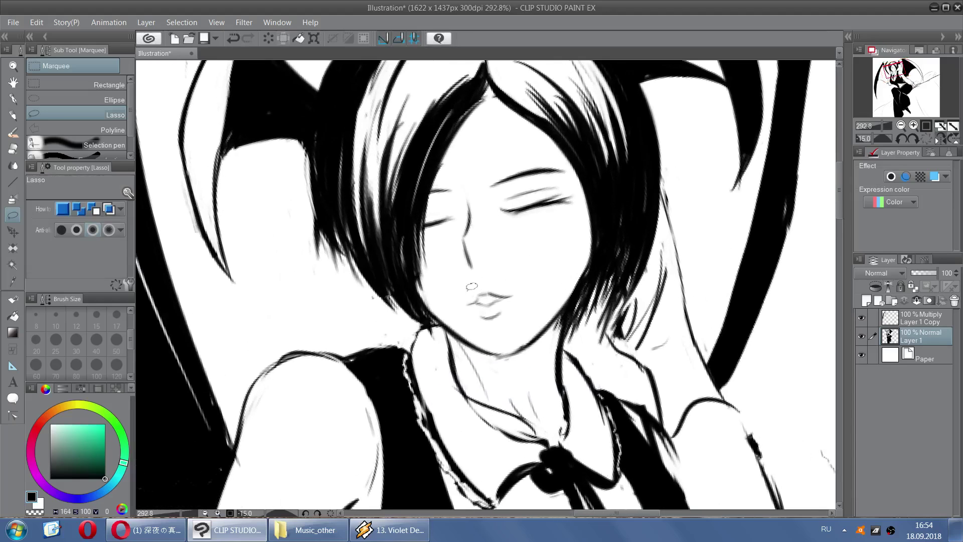
pyautogui.moveTo(480, 324)
pyautogui.mouseDown()
pyautogui.moveTo(467, 296)
pyautogui.moveTo(504, 308)
pyautogui.moveTo(495, 302)
pyautogui.mouseUp()
pyautogui.click(12, 232)
pyautogui.click(13, 215)
pyautogui.click(481, 177)
pyautogui.scroll(-7, 622, 217)
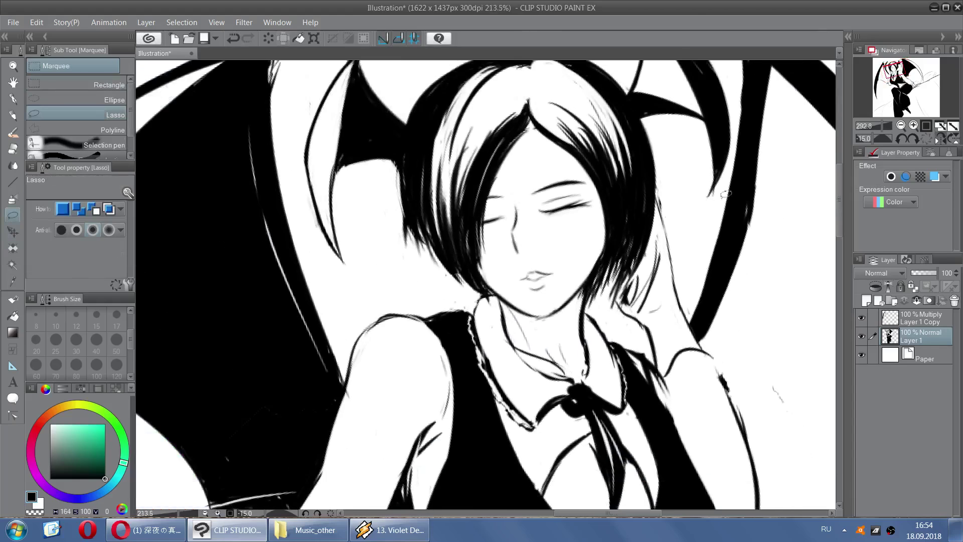
pyautogui.scroll(-1, 709, 162)
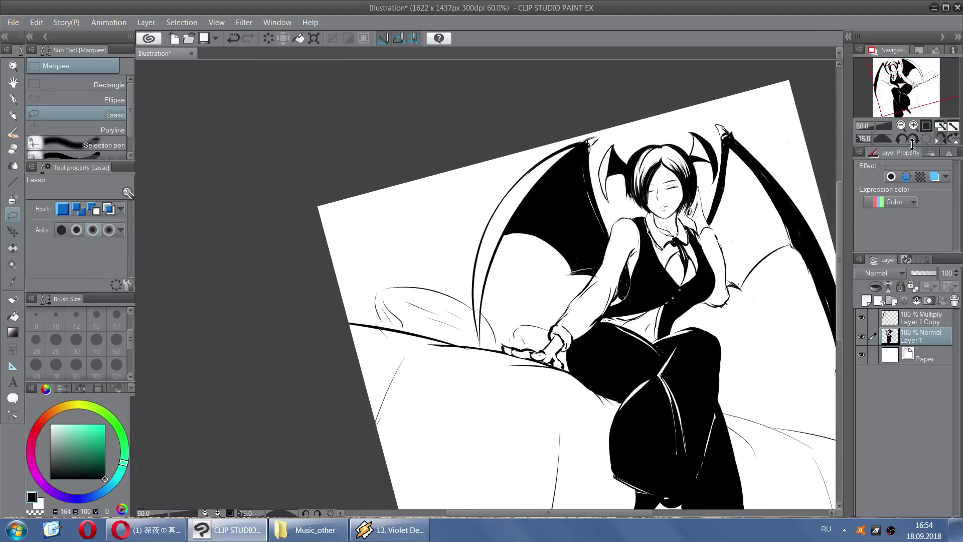
# Mirror the view, undo the latest face adjustments and remove the remaining selection
pyautogui.click(940, 139)
pyautogui.hotkey('ctrl', 'z')
pyautogui.hotkey('ctrl', 'z')
pyautogui.hotkey('ctrl', 'z')
pyautogui.hotkey('ctrl', 'z')
pyautogui.hotkey('ctrl', 'z')
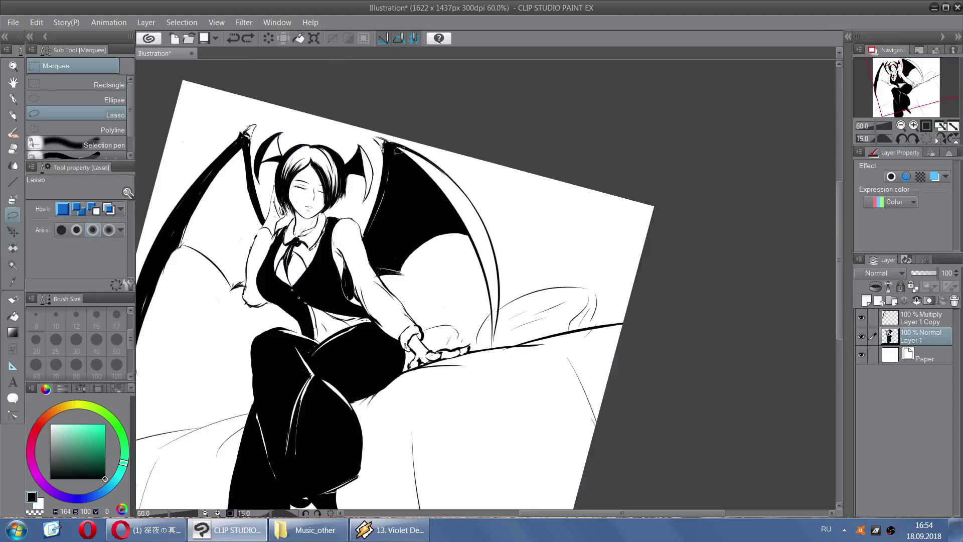
pyautogui.scroll(-3, 386, 148)
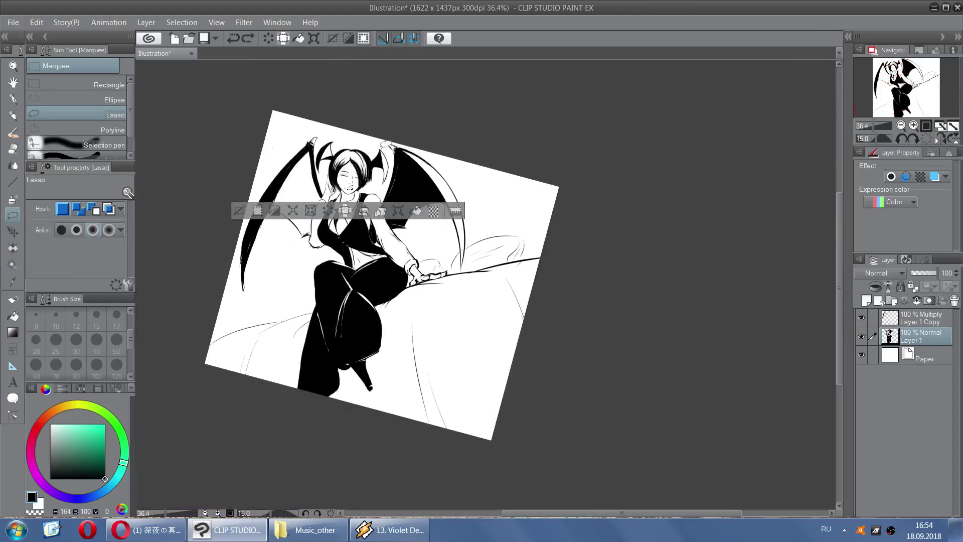
pyautogui.click(238, 212)
# Try another lasso selection around the mouth and undo the recent steps
pyautogui.scroll(4, 384, 136)
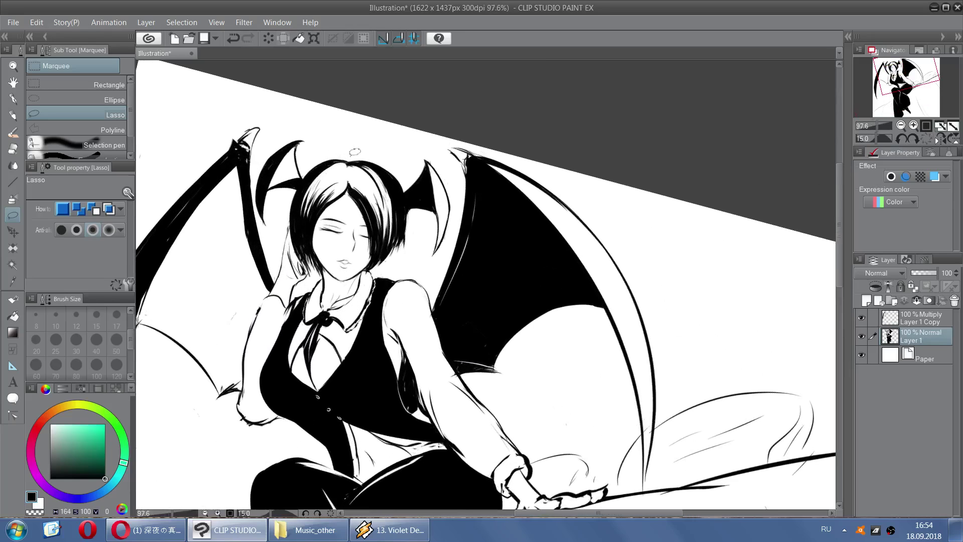
pyautogui.moveTo(341, 253); pyautogui.dragTo(332, 257)
pyautogui.hotkey('ctrl', 'z')
pyautogui.hotkey('ctrl', 'z')
pyautogui.hotkey('ctrl', 'z')
pyautogui.hotkey('ctrl', 'z')
pyautogui.hotkey('ctrl', 'z')
pyautogui.hotkey('ctrl', 'z')
pyautogui.hotkey('ctrl', 'z')
pyautogui.scroll(-6, 460, 176)
pyautogui.scroll(5, 396, 181)
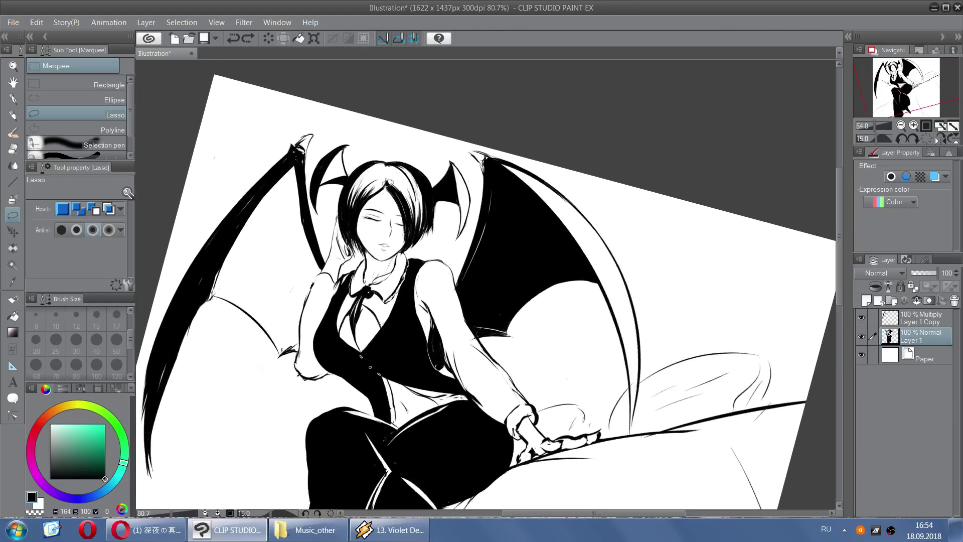
# Try erasing above the head and inking a new outline along the top of the hair
pyautogui.press('p')
pyautogui.press('e')
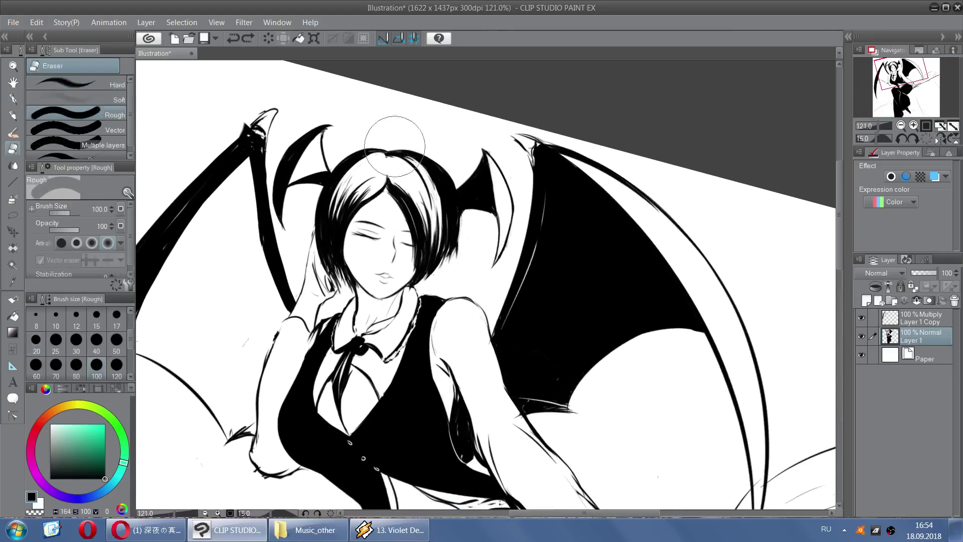
pyautogui.moveTo(386, 119); pyautogui.dragTo(419, 107)
pyautogui.press('p')
pyautogui.hotkey('ctrl', 'z')
pyautogui.moveTo(345, 163); pyautogui.dragTo(385, 150)
pyautogui.hotkey('ctrl', 'z')
pyautogui.hotkey('ctrl', 'z')
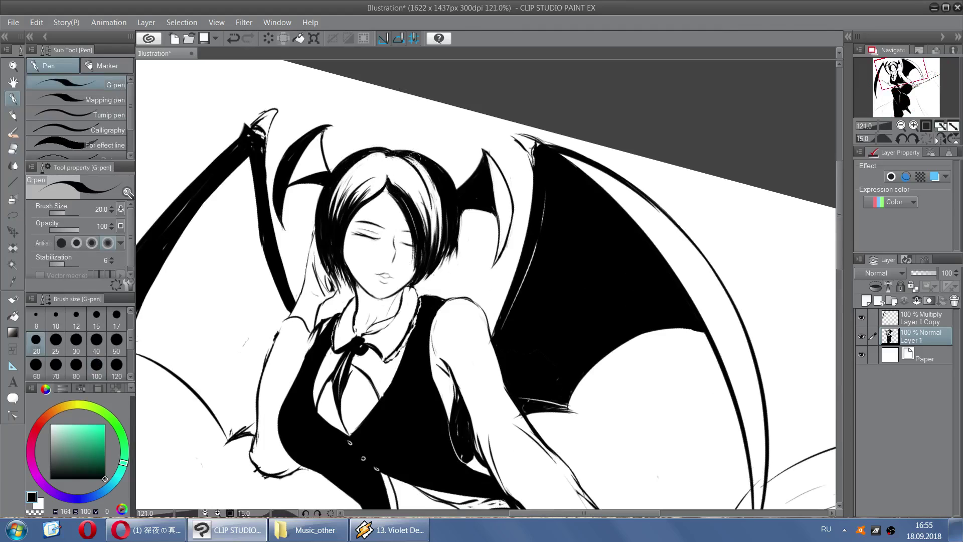
pyautogui.hotkey('ctrl', 'z')
# Try black G-pen strands running from the crown down both sides of the hair
pyautogui.moveTo(393, 156); pyautogui.dragTo(416, 225)
pyautogui.hotkey('ctrl', 'z')
pyautogui.hotkey('ctrl', 'z')
pyautogui.moveTo(377, 154)
pyautogui.mouseDown()
pyautogui.moveTo(355, 163)
pyautogui.moveTo(363, 179)
pyautogui.moveTo(373, 153)
pyautogui.moveTo(363, 177)
pyautogui.moveTo(382, 152)
pyautogui.mouseUp()
pyautogui.moveTo(375, 156); pyautogui.dragTo(335, 211)
pyautogui.hotkey('ctrl', 'z')
pyautogui.hotkey('ctrl', 'z')
pyautogui.moveTo(372, 163); pyautogui.dragTo(331, 209)
pyautogui.hotkey('ctrl', 'z')
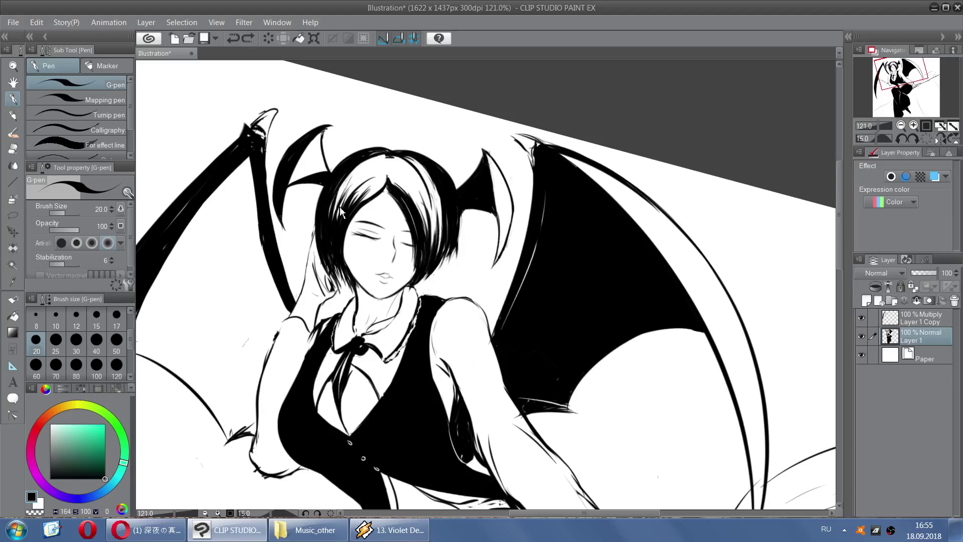
pyautogui.hotkey('ctrl', 'z')
# Try alternating white and black strands from the crown down the hair beside the parting
pyautogui.press('x')
pyautogui.moveTo(358, 164)
pyautogui.mouseDown()
pyautogui.moveTo(335, 205)
pyautogui.moveTo(383, 166)
pyautogui.moveTo(340, 185)
pyautogui.mouseUp()
pyautogui.hotkey('ctrl', 'z')
pyautogui.moveTo(394, 159)
pyautogui.mouseDown()
pyautogui.moveTo(368, 159)
pyautogui.moveTo(416, 205)
pyautogui.mouseUp()
pyautogui.press('x')
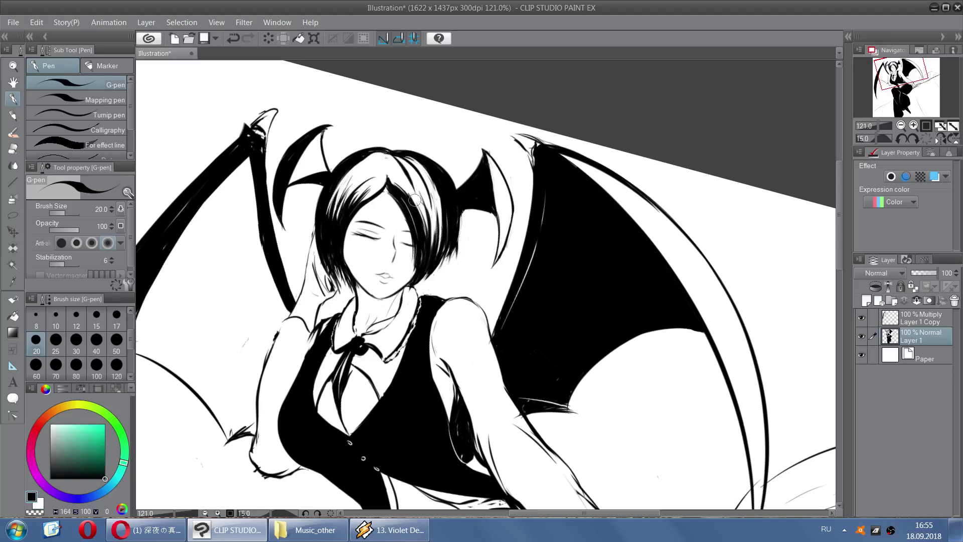
pyautogui.hotkey('ctrl', 'z')
pyautogui.moveTo(399, 159); pyautogui.dragTo(417, 188)
pyautogui.hotkey('ctrl', 'z')
pyautogui.moveTo(391, 155)
pyautogui.mouseDown()
pyautogui.moveTo(458, 237)
pyautogui.moveTo(443, 252)
pyautogui.mouseUp()
pyautogui.press('x')
pyautogui.hotkey('ctrl', 'z')
pyautogui.hotkey('ctrl', 'z')
# Try white highlight strands down the lower hair on the filled wing's side
pyautogui.moveTo(445, 207); pyautogui.dragTo(447, 245)
pyautogui.hotkey('ctrl', 'z')
pyautogui.moveTo(404, 195); pyautogui.dragTo(427, 255)
pyautogui.hotkey('ctrl', 'z')
pyautogui.hotkey('ctrl', 'z')
pyautogui.moveTo(427, 213); pyautogui.dragTo(436, 259)
pyautogui.hotkey('ctrl', 'z')
pyautogui.moveTo(414, 191); pyautogui.dragTo(442, 252)
pyautogui.hotkey('ctrl', 'z')
pyautogui.hotkey('ctrl', 'z')
# Paint white highlight strands into the dark hair on the filled wing's side and switch back to black
pyautogui.moveTo(441, 199); pyautogui.dragTo(441, 245)
pyautogui.moveTo(442, 200); pyautogui.dragTo(446, 238)
pyautogui.hotkey('ctrl', 'z')
pyautogui.moveTo(437, 186); pyautogui.dragTo(447, 227)
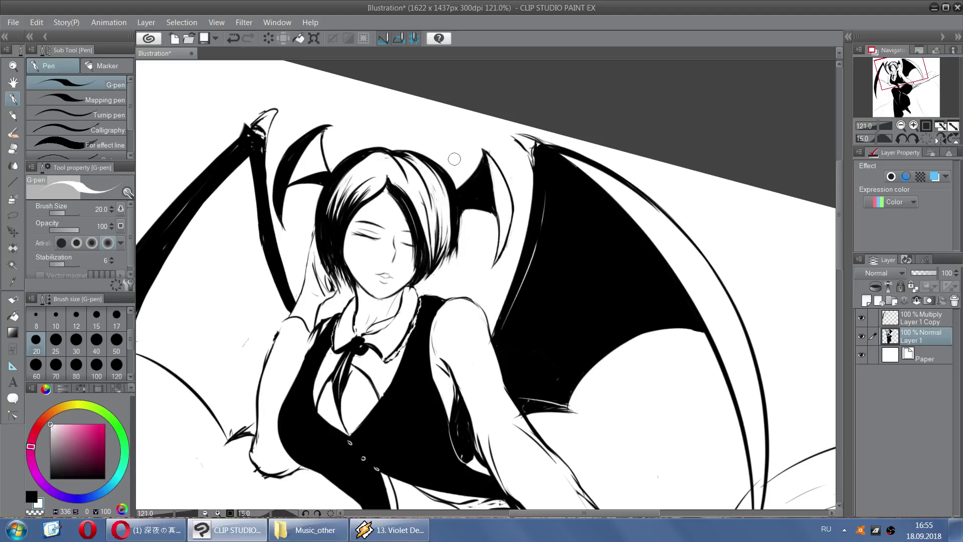
pyautogui.scroll(-7, 596, 139)
pyautogui.scroll(5, 498, 165)
pyautogui.press('x')
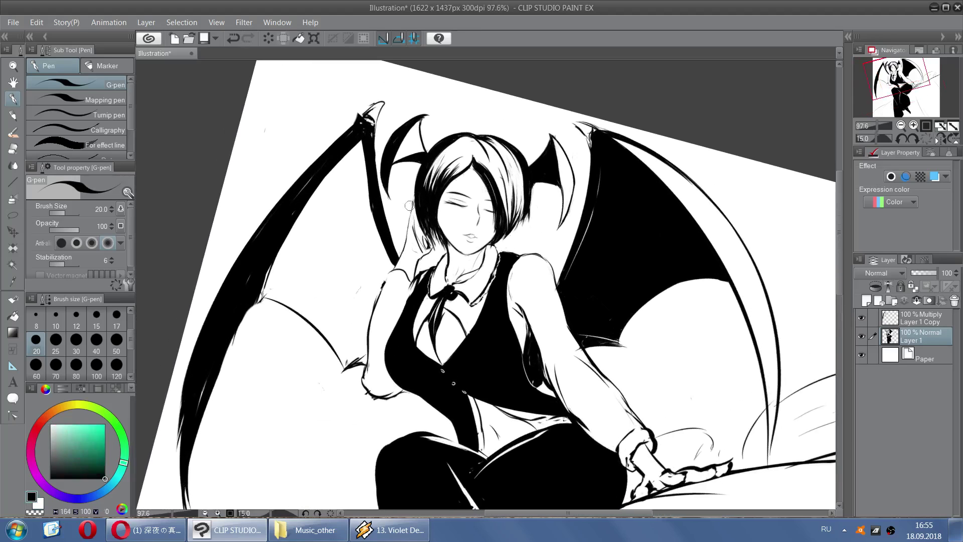
# Try black and white ink strokes along the raised hand and forearm beside the hair
pyautogui.moveTo(405, 254); pyautogui.dragTo(408, 241)
pyautogui.hotkey('ctrl', 'z')
pyautogui.press('x')
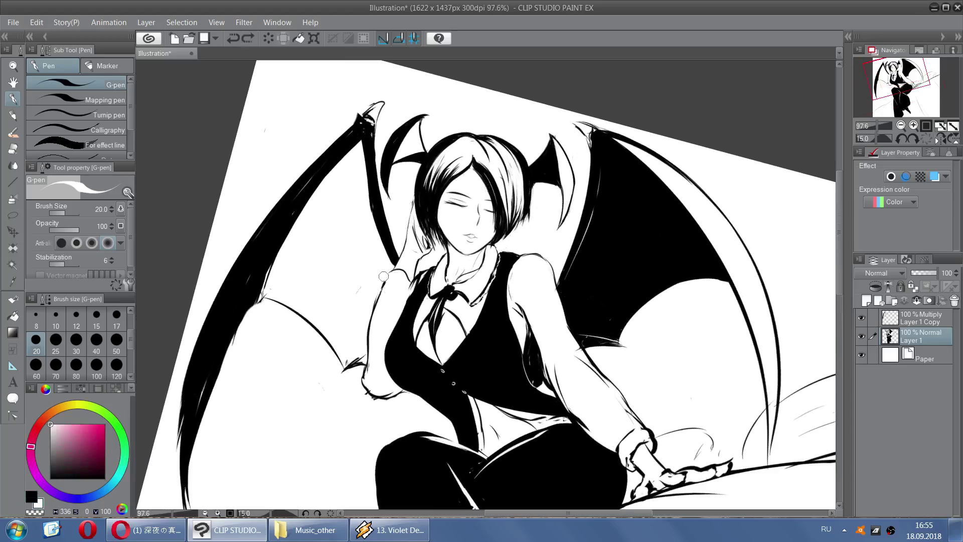
pyautogui.press('x')
pyautogui.hotkey('ctrl', 'z')
# Ink the outline of the shirt cuff on the raised arm in black
pyautogui.moveTo(381, 292)
pyautogui.mouseDown()
pyautogui.moveTo(383, 272)
pyautogui.moveTo(410, 272)
pyautogui.moveTo(386, 265)
pyautogui.moveTo(414, 279)
pyautogui.mouseUp()
pyautogui.hotkey('ctrl', 'z')
pyautogui.hotkey('ctrl', 'z')
pyautogui.hotkey('ctrl', 'z')
pyautogui.press('x')
pyautogui.press('x')
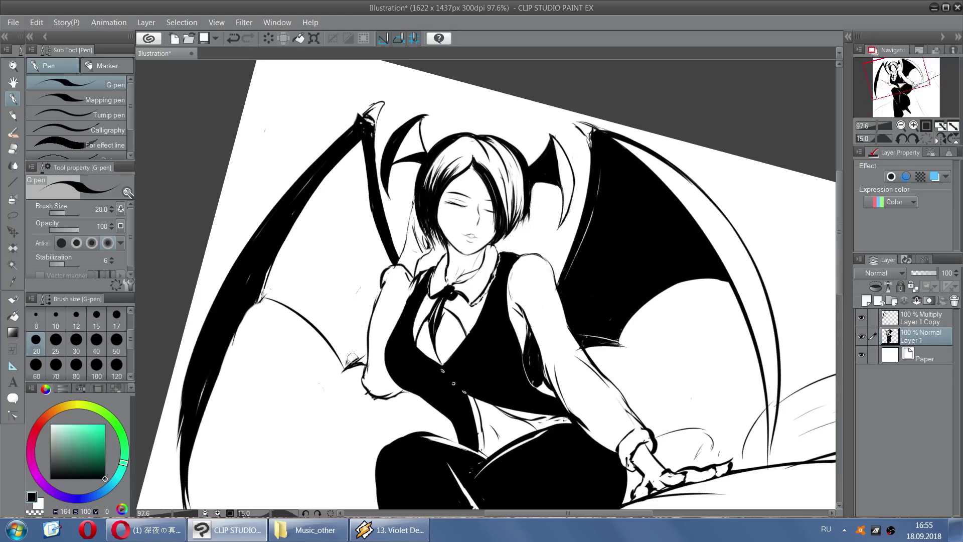
pyautogui.press('x')
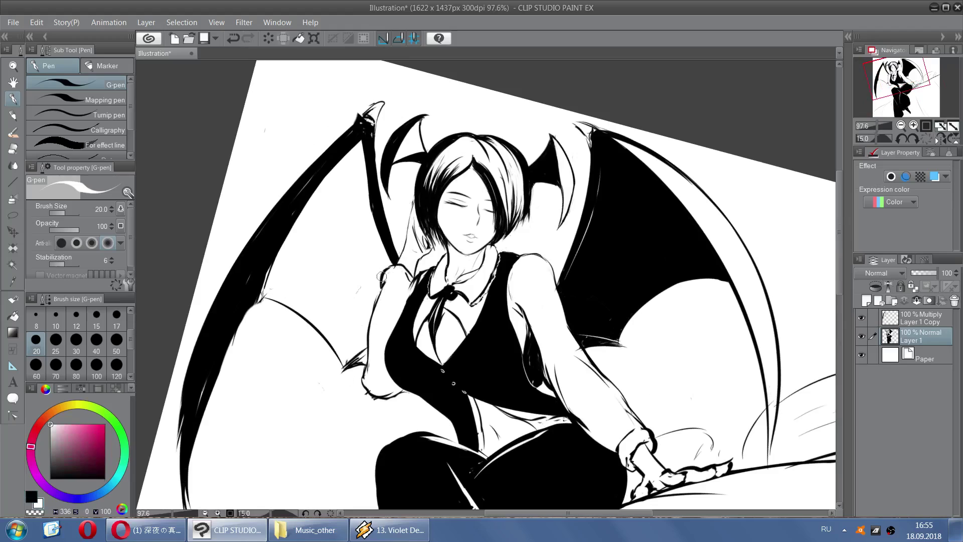
# Refine the raised arm's cuff and wrist edge with alternating white and black strokes
pyautogui.hotkey('ctrl', 'z')
pyautogui.moveTo(405, 274)
pyautogui.mouseDown()
pyautogui.moveTo(384, 290)
pyautogui.moveTo(409, 298)
pyautogui.mouseUp()
pyautogui.press('x')
pyautogui.hotkey('ctrl', 'z')
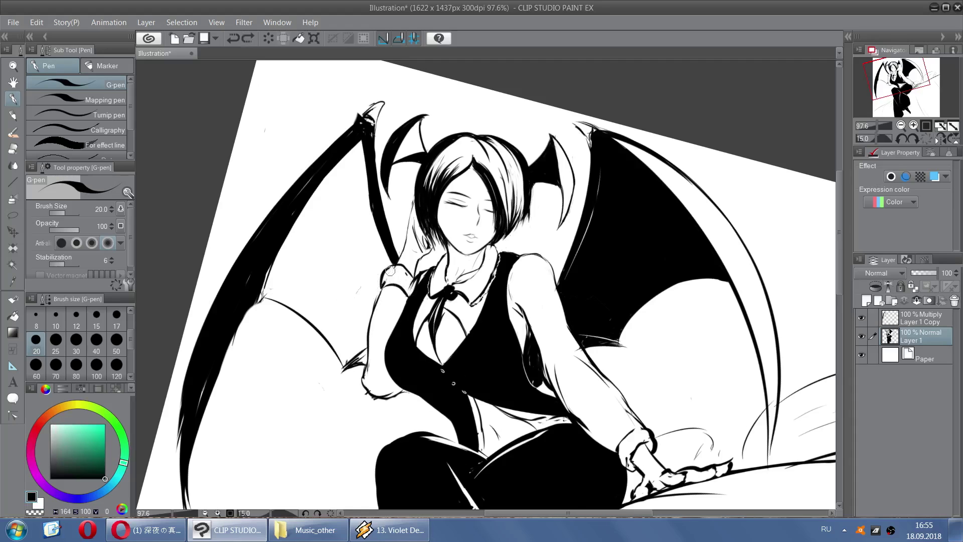
pyautogui.hotkey('ctrl', 'z')
pyautogui.hotkey('ctrl', 'z')
# Refine the fingers and fingertips of the resting hand with alternating white and black strokes
pyautogui.press('x')
pyautogui.press('x')
pyautogui.press('x')
pyautogui.hotkey('ctrl', 'z')
pyautogui.press('x')
pyautogui.press('x')
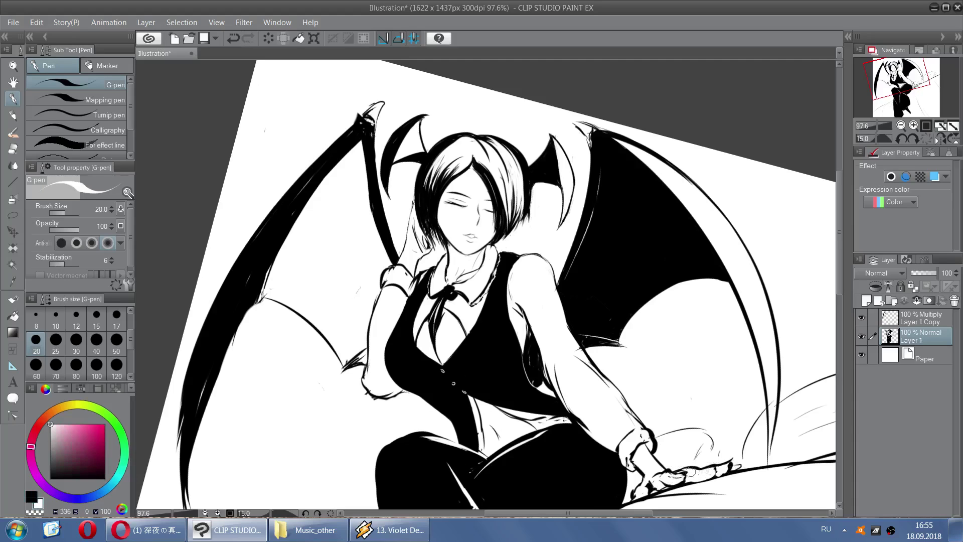
pyautogui.press('x')
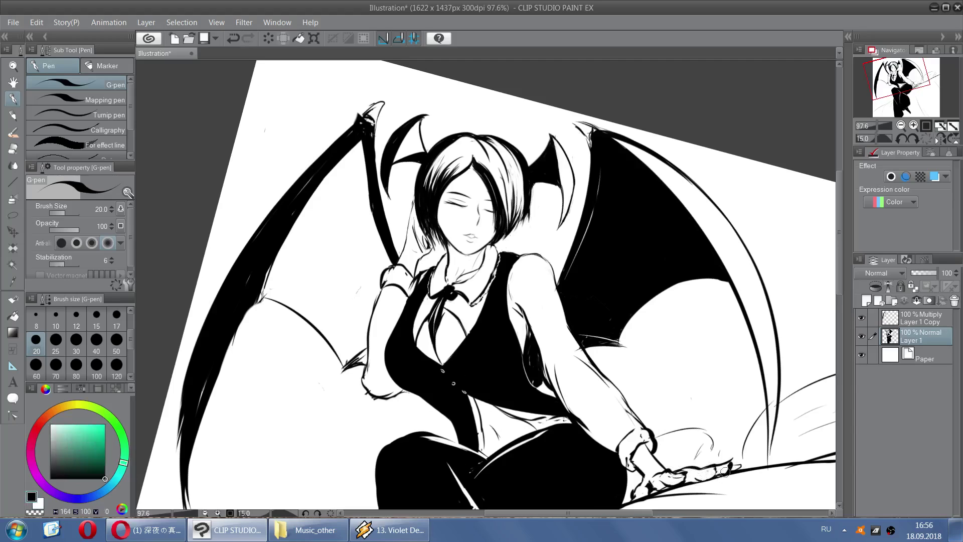
pyautogui.press('x')
pyautogui.press('x')
pyautogui.scroll(-7, 540, 293)
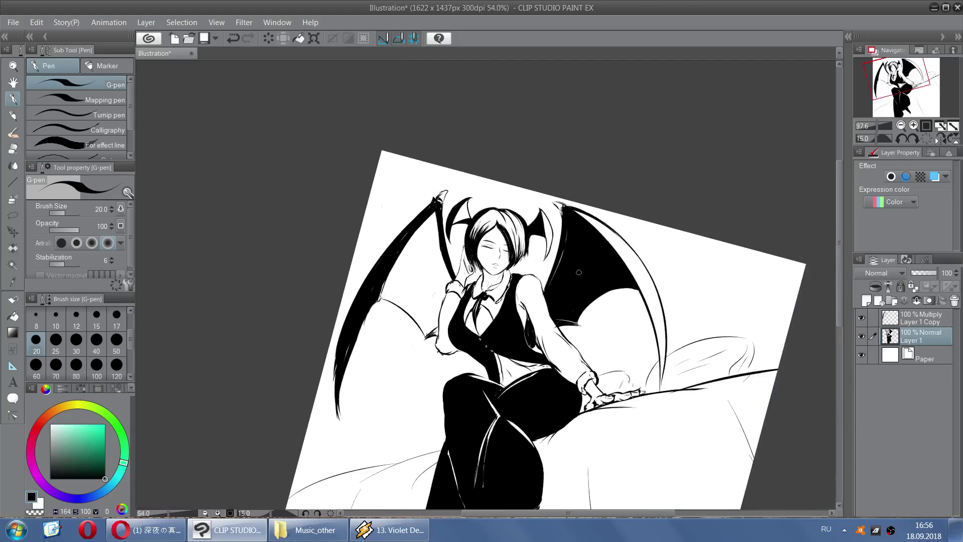
pyautogui.scroll(8, 594, 363)
pyautogui.press('x')
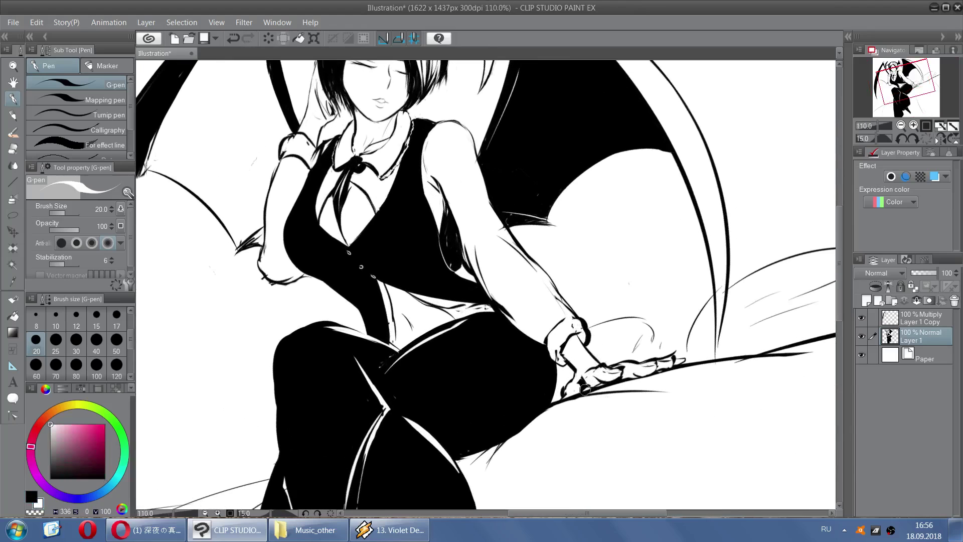
pyautogui.press('x')
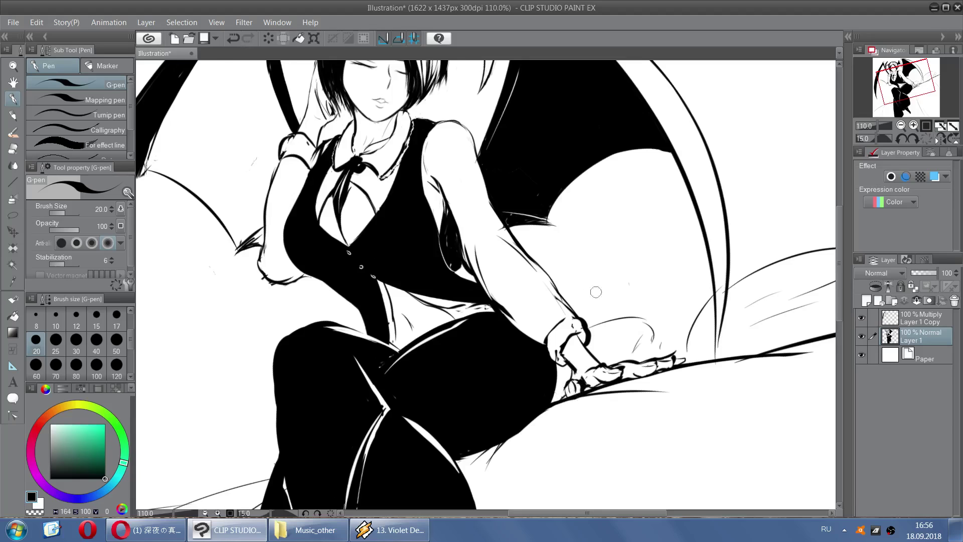
# Straighten the canvas to 0° rotation and set the G-pen brush size to 100
pyautogui.scroll(-6, 592, 331)
pyautogui.scroll(1, 652, 478)
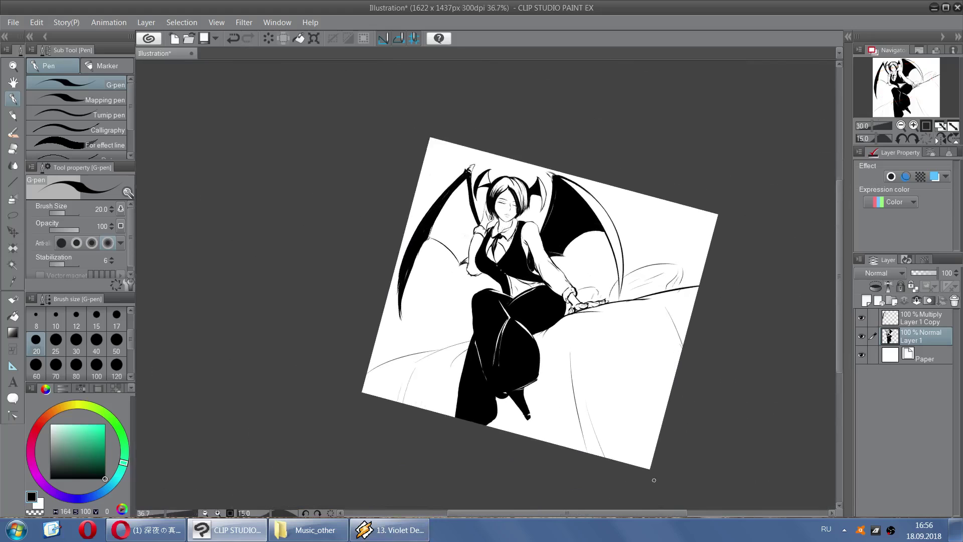
pyautogui.scroll(1, 653, 480)
pyautogui.scroll(-2, 483, 455)
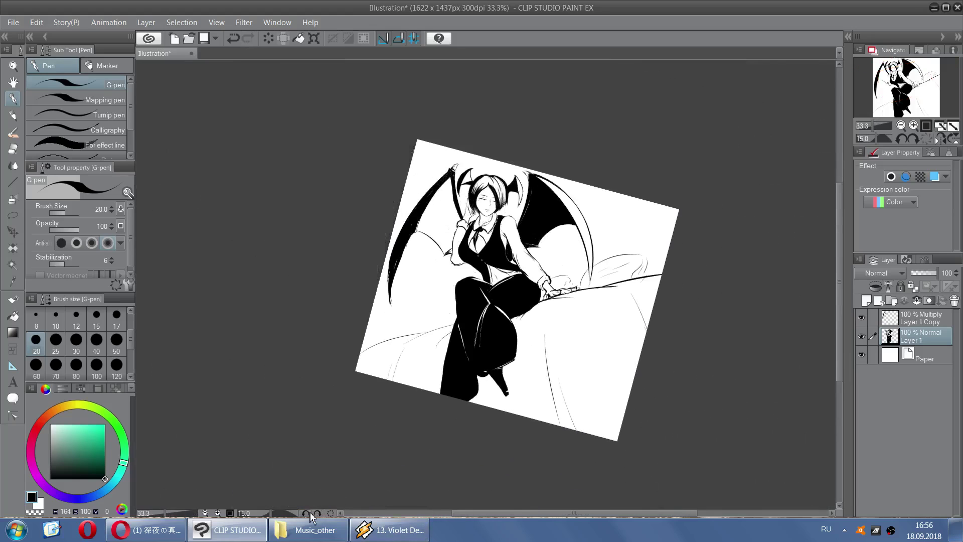
pyautogui.click(310, 514)
pyautogui.click(940, 141)
pyautogui.click(939, 141)
pyautogui.scroll(1, 656, 220)
pyautogui.click(96, 365)
# Try a black stroke beneath the thigh and brush white highlight strokes along the trouser legs
pyautogui.moveTo(463, 329)
pyautogui.mouseDown()
pyautogui.moveTo(472, 365)
pyautogui.moveTo(457, 342)
pyautogui.moveTo(477, 355)
pyautogui.moveTo(478, 332)
pyautogui.mouseUp()
pyautogui.hotkey('ctrl', 'z')
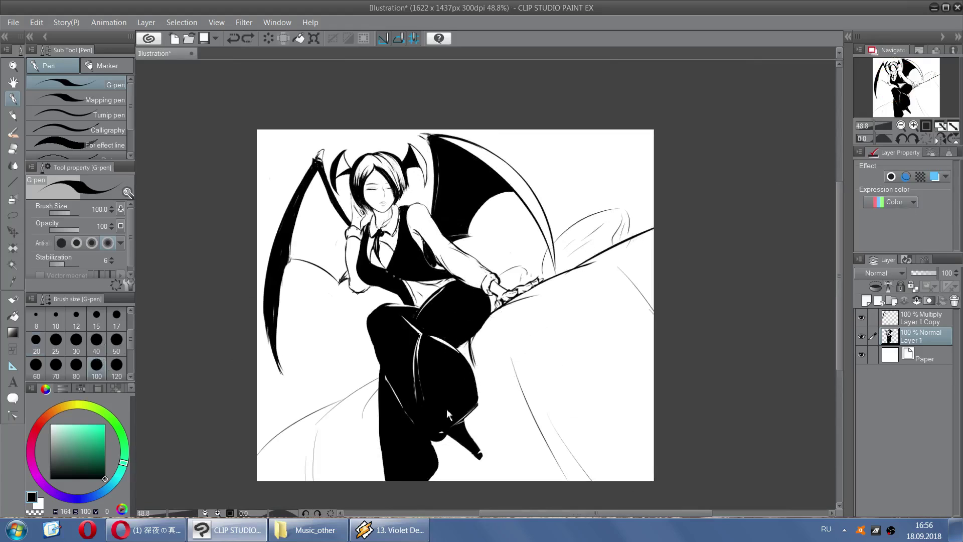
pyautogui.press('x')
pyautogui.moveTo(419, 358)
pyautogui.mouseDown()
pyautogui.moveTo(437, 344)
pyautogui.moveTo(451, 350)
pyautogui.mouseUp()
pyautogui.hotkey('ctrl', 'z')
pyautogui.hotkey('ctrl', 'z')
pyautogui.hotkey('ctrl', 'z')
pyautogui.hotkey('ctrl', 'z')
pyautogui.hotkey('ctrl', 'z')
pyautogui.hotkey('ctrl', 'z')
pyautogui.hotkey('ctrl', 'z')
pyautogui.moveTo(404, 322)
pyautogui.mouseDown()
pyautogui.moveTo(430, 331)
pyautogui.moveTo(387, 356)
pyautogui.moveTo(411, 408)
pyautogui.mouseUp()
pyautogui.hotkey('ctrl', 'z')
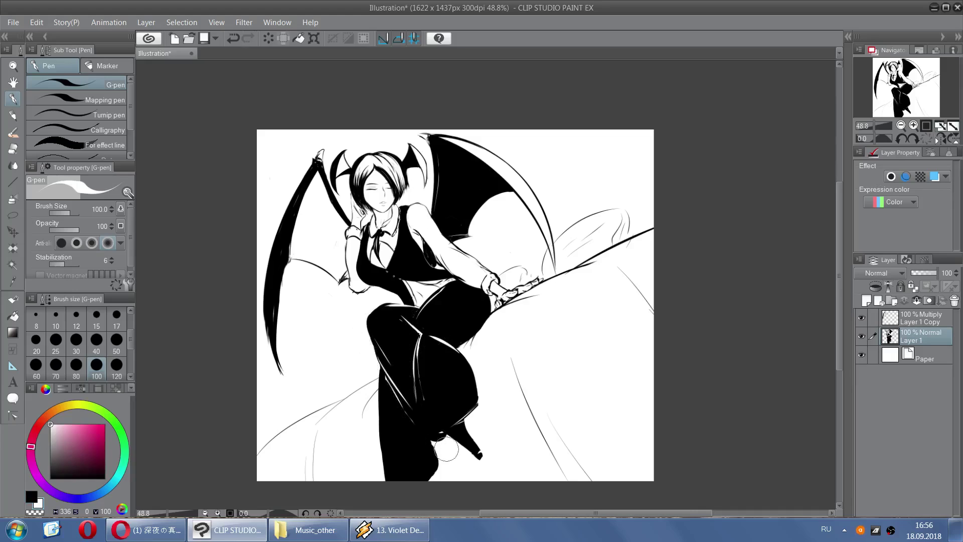
# Try white highlight strokes across the lower vest and near the vest's shoulder
pyautogui.moveTo(410, 267); pyautogui.dragTo(444, 275)
pyautogui.hotkey('ctrl', 'z')
pyautogui.hotkey('ctrl', 'z')
pyautogui.moveTo(406, 217); pyautogui.dragTo(408, 229)
pyautogui.hotkey('ctrl', 'z')
pyautogui.hotkey('ctrl', 'z')
pyautogui.hotkey('ctrl', 'z')
pyautogui.click(396, 529)
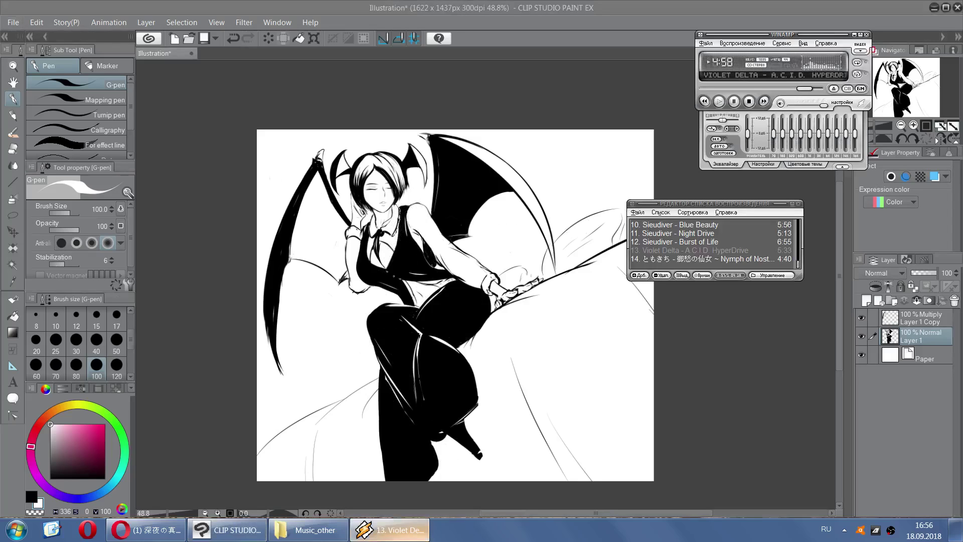
pyautogui.click(389, 529)
pyautogui.scroll(2, 430, 305)
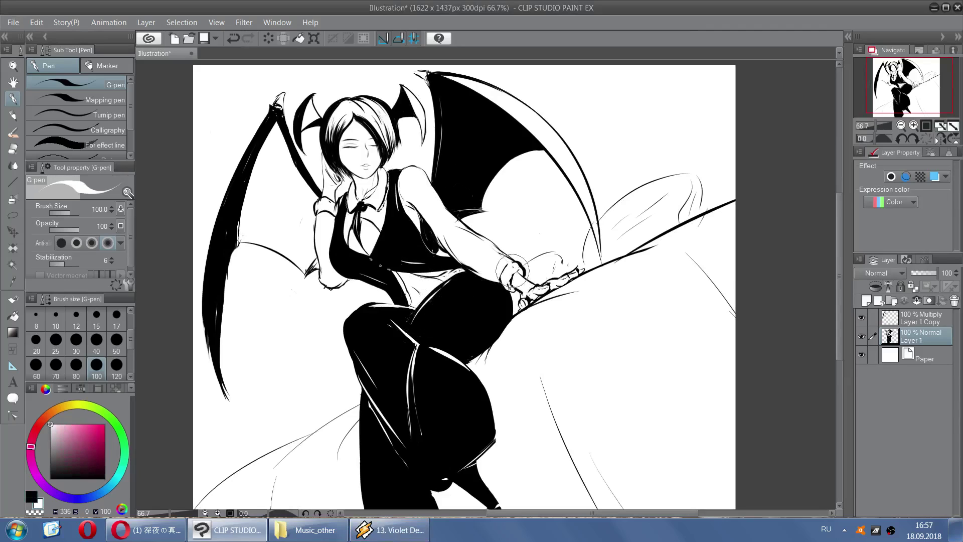
pyautogui.press('x')
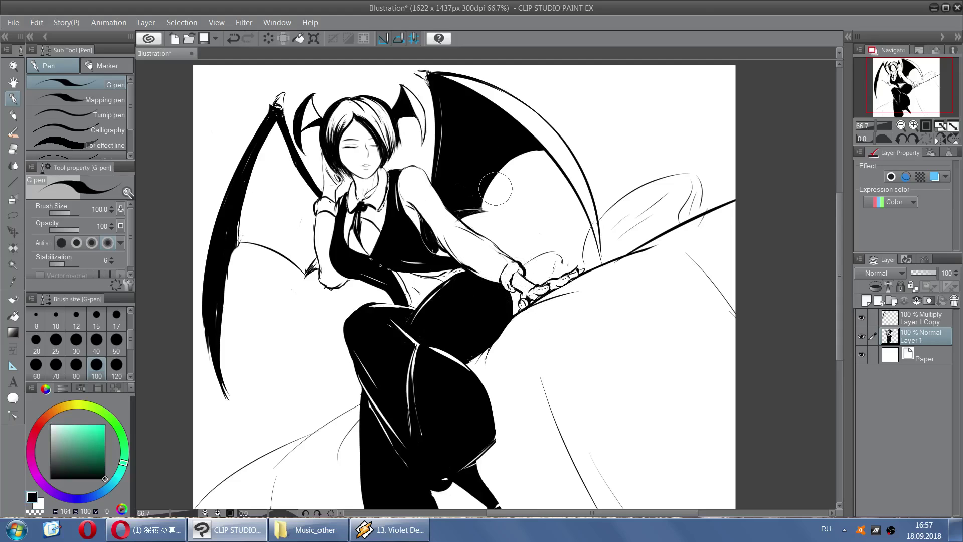
pyautogui.scroll(-2, 553, 155)
# Save a JPEG duplicate of the illustration as 1hour_koakoa.jpg in the Z_09_September2018 folder
pyautogui.click(13, 22)
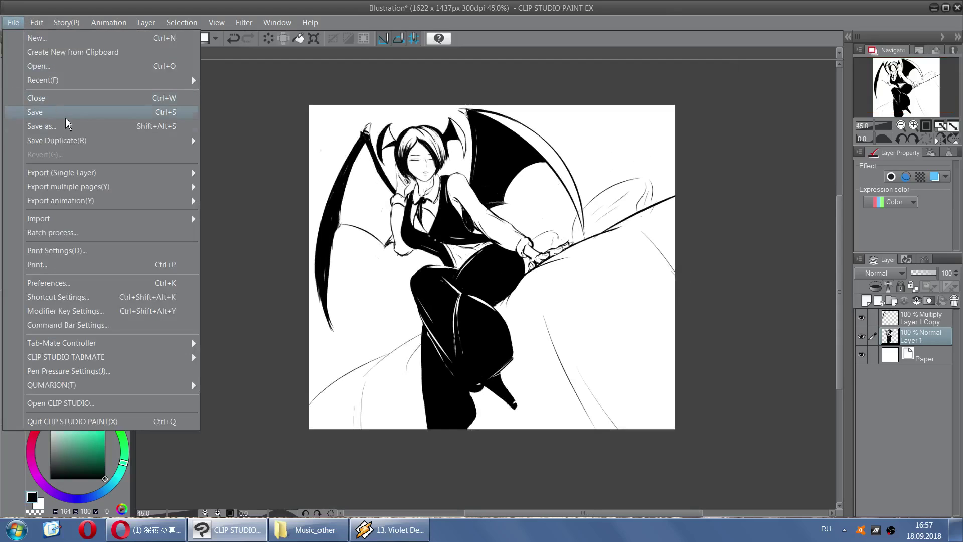
pyautogui.moveTo(81, 142)
pyautogui.click(236, 165)
pyautogui.write('1')
pyautogui.write('рщг')
pyautogui.press('BackSpace')
pyautogui.press('BackSpace')
pyautogui.press('BackSpace')
pyautogui.write('hour_koa')
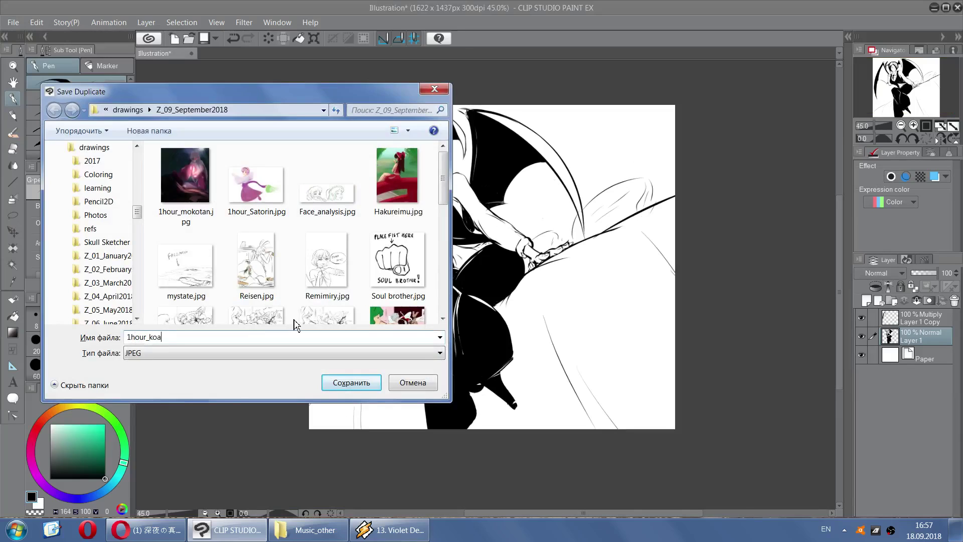
pyautogui.write('koa.jpg')
pyautogui.click(351, 382)
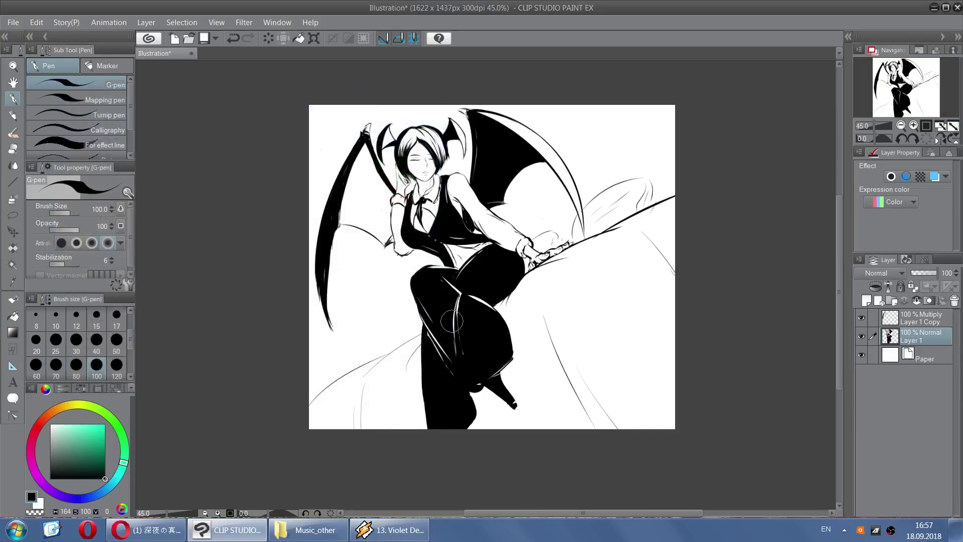
# Check the Z_09_September2018 folder for the saved JPEG duplicate without saving another copy
pyautogui.click(14, 22)
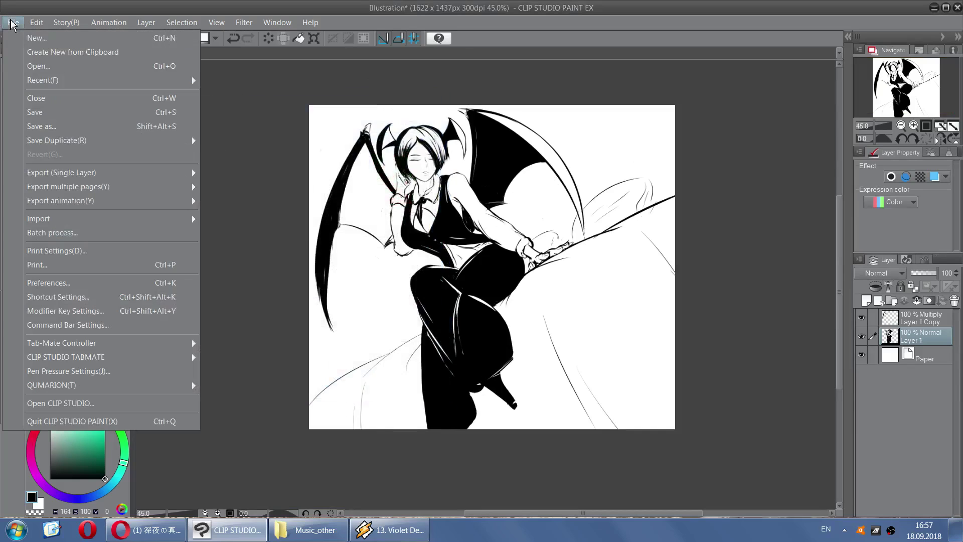
pyautogui.moveTo(107, 141)
pyautogui.click(216, 170)
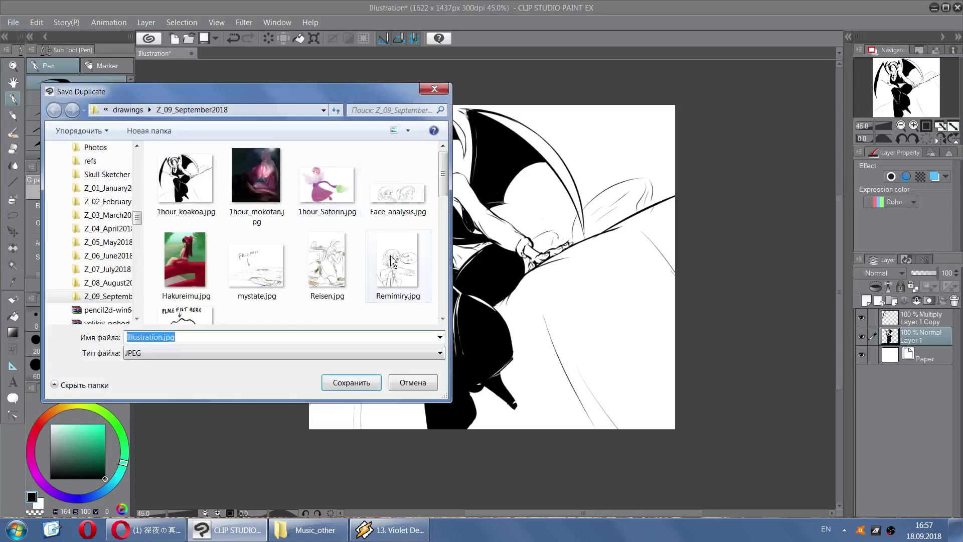
pyautogui.click(409, 379)
# Close the illustration document
pyautogui.click(191, 54)
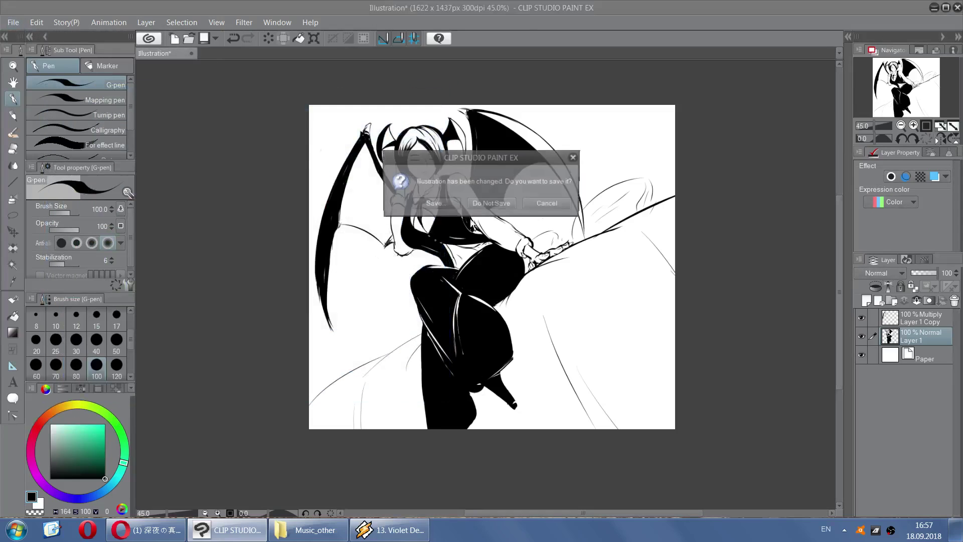